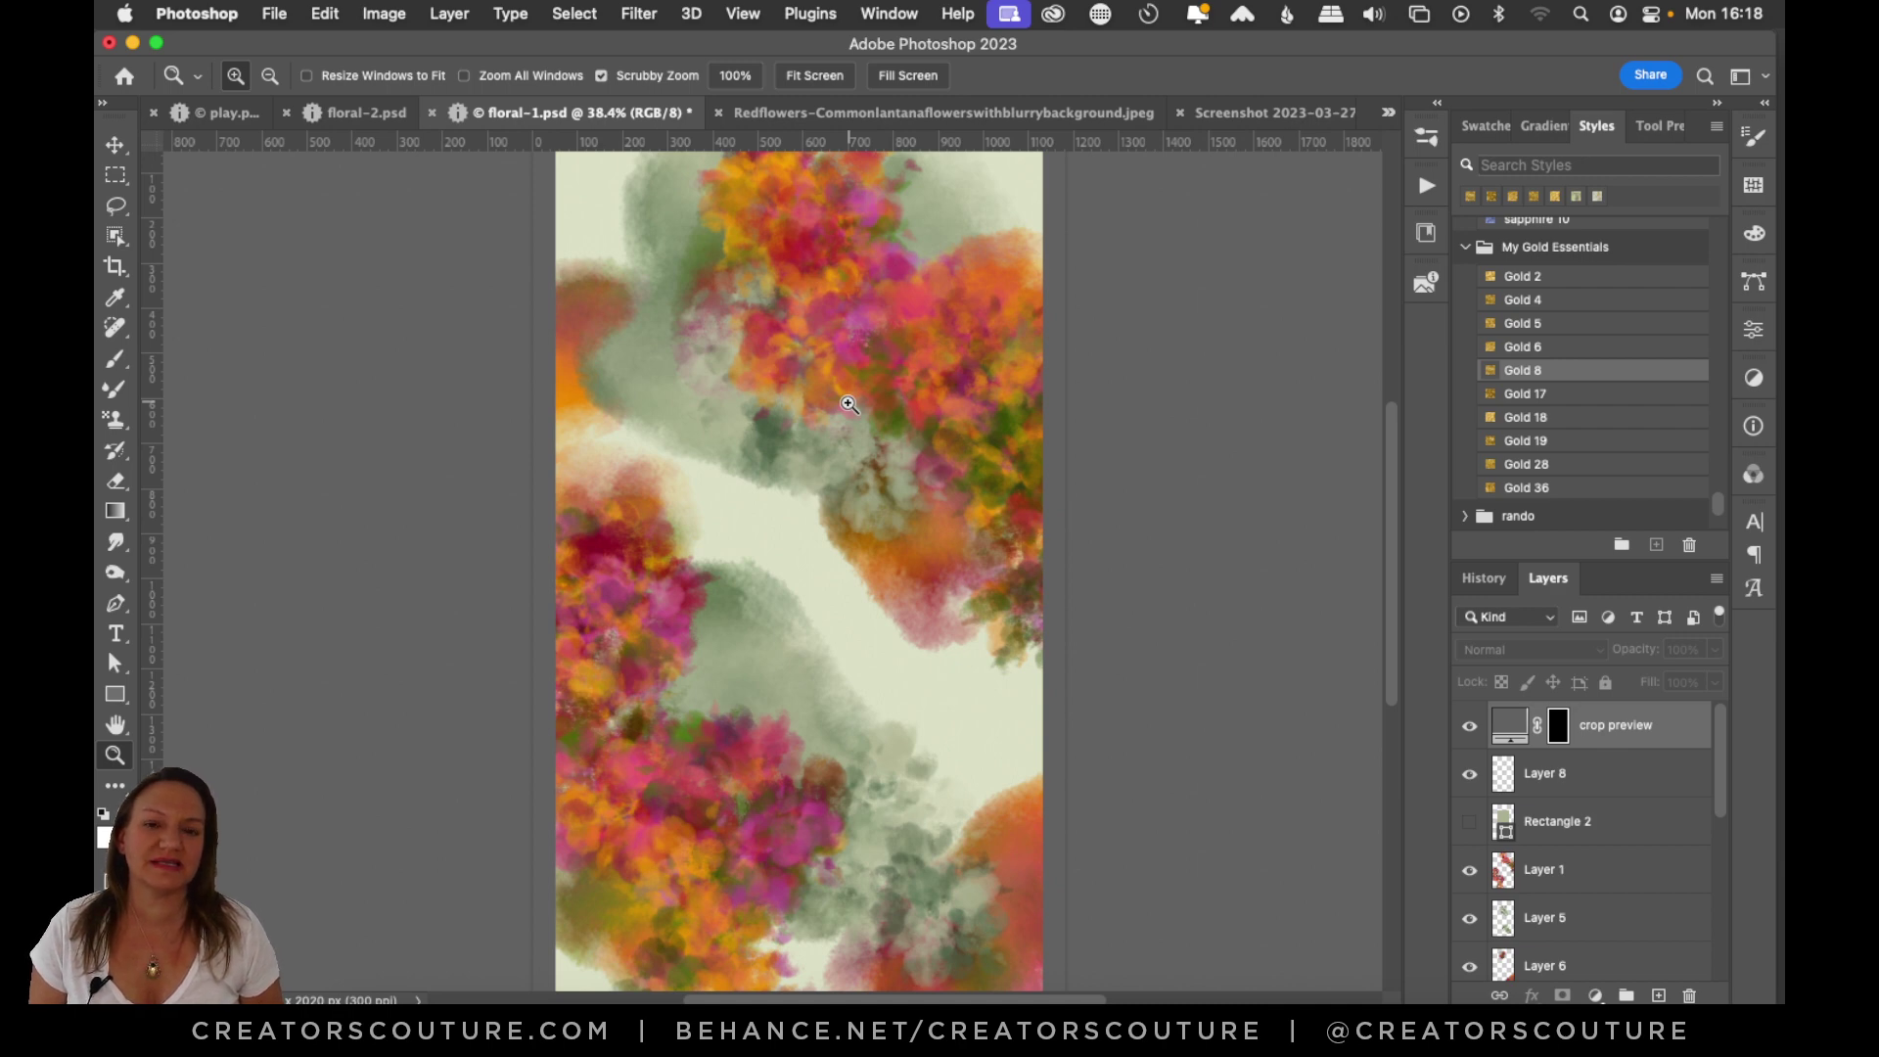
Look over the available brush presets and the finished artwork in floral-2.psd.
left_click(1427, 135)
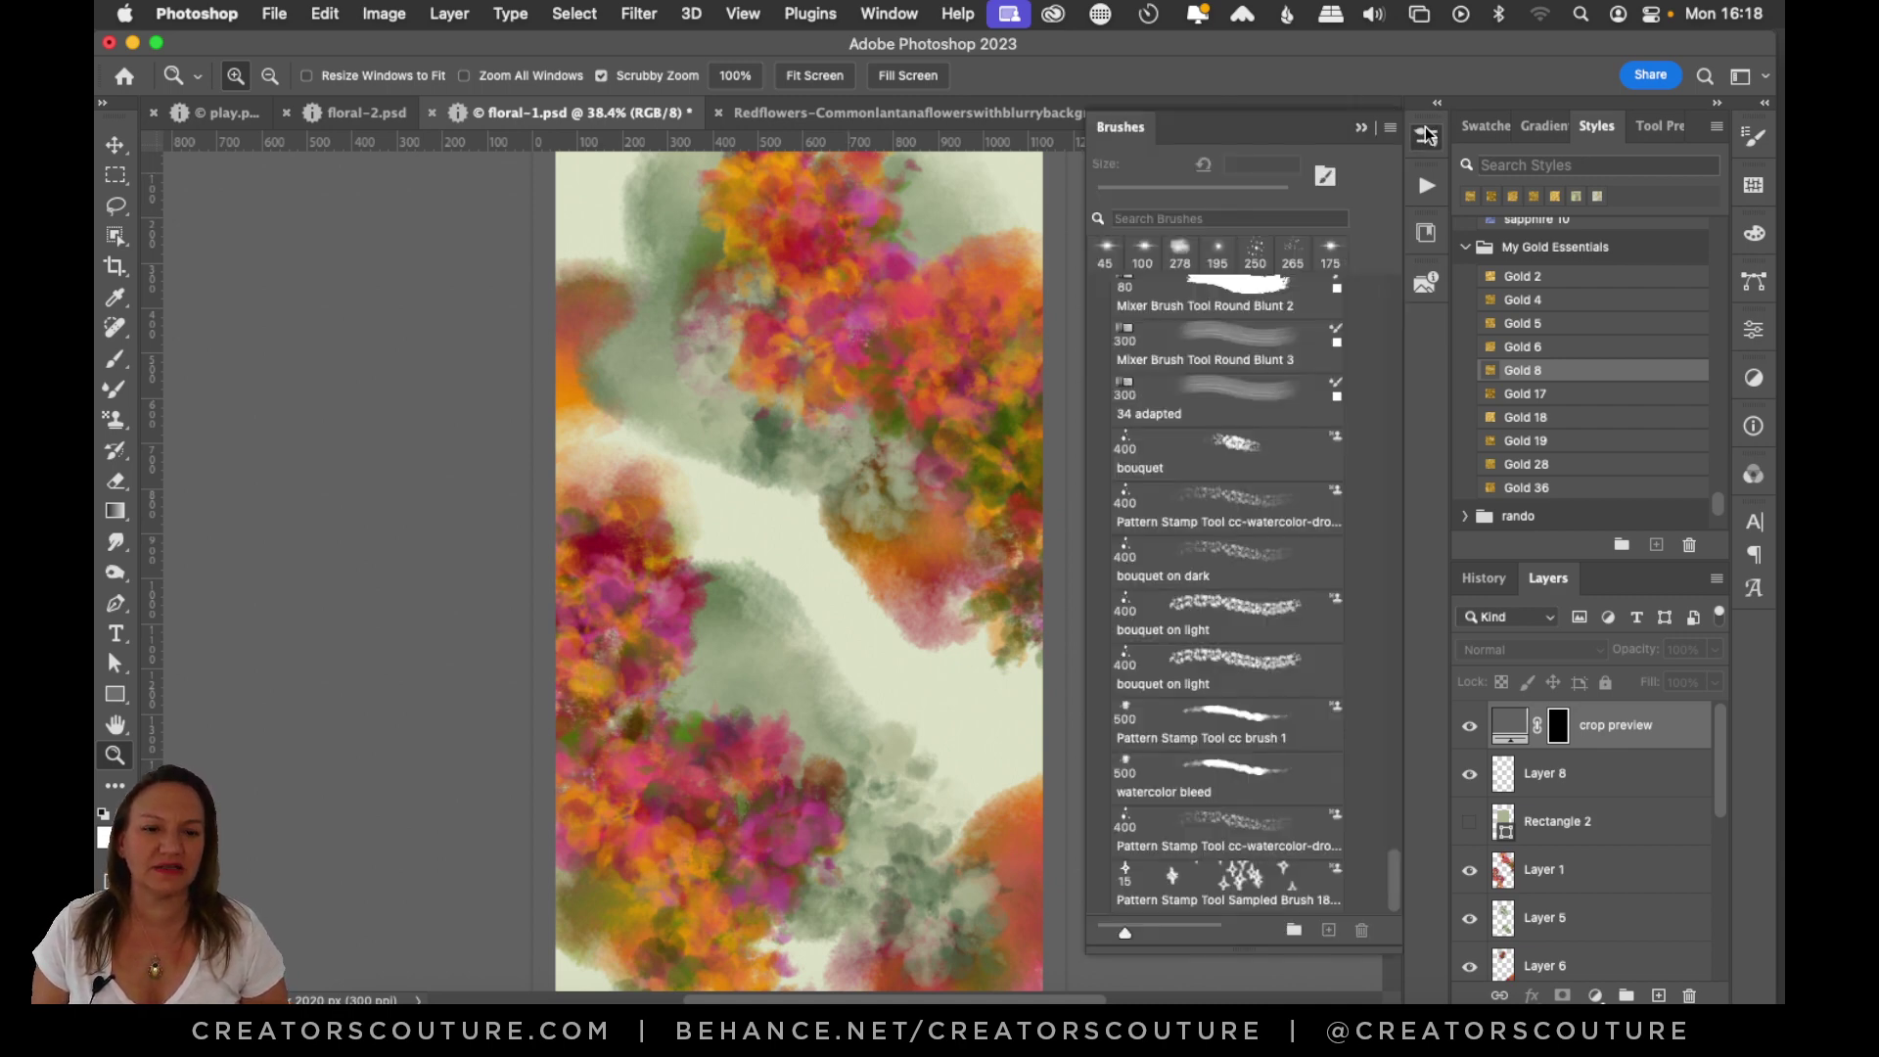
left_click(1421, 141)
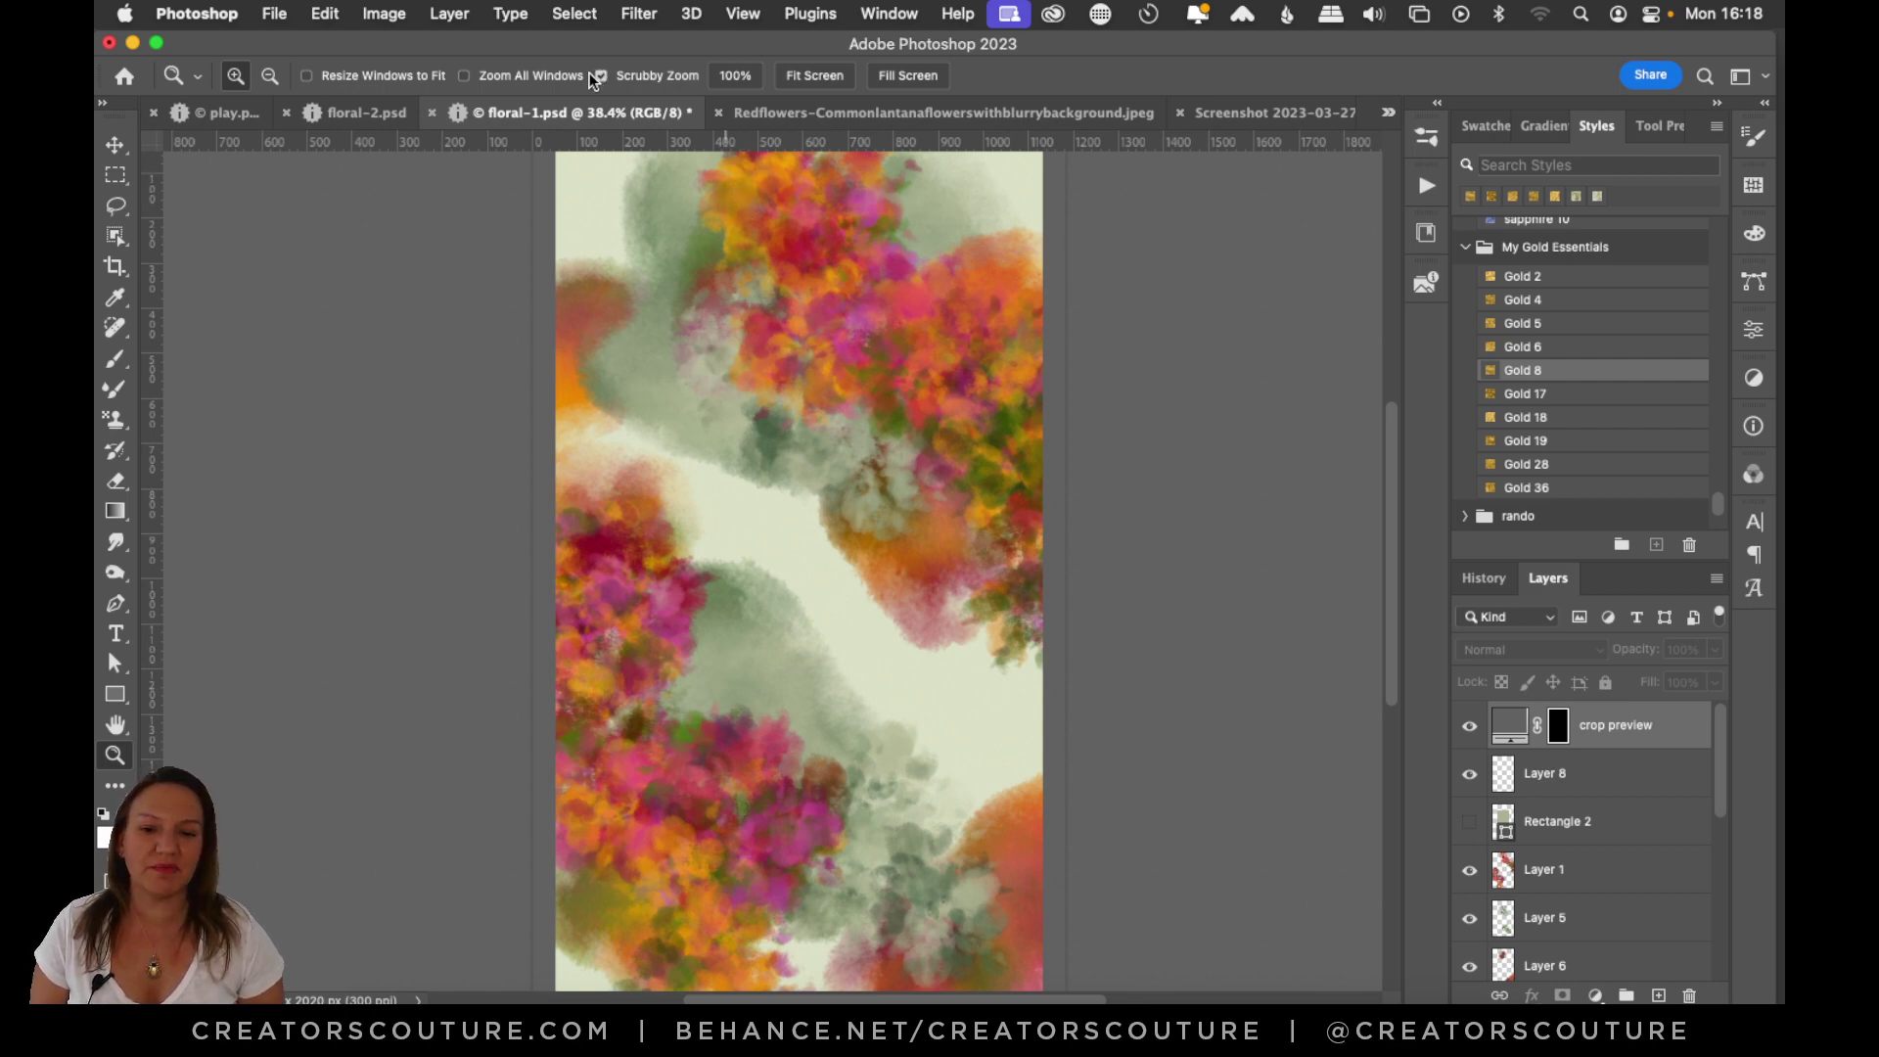
left_click(377, 114)
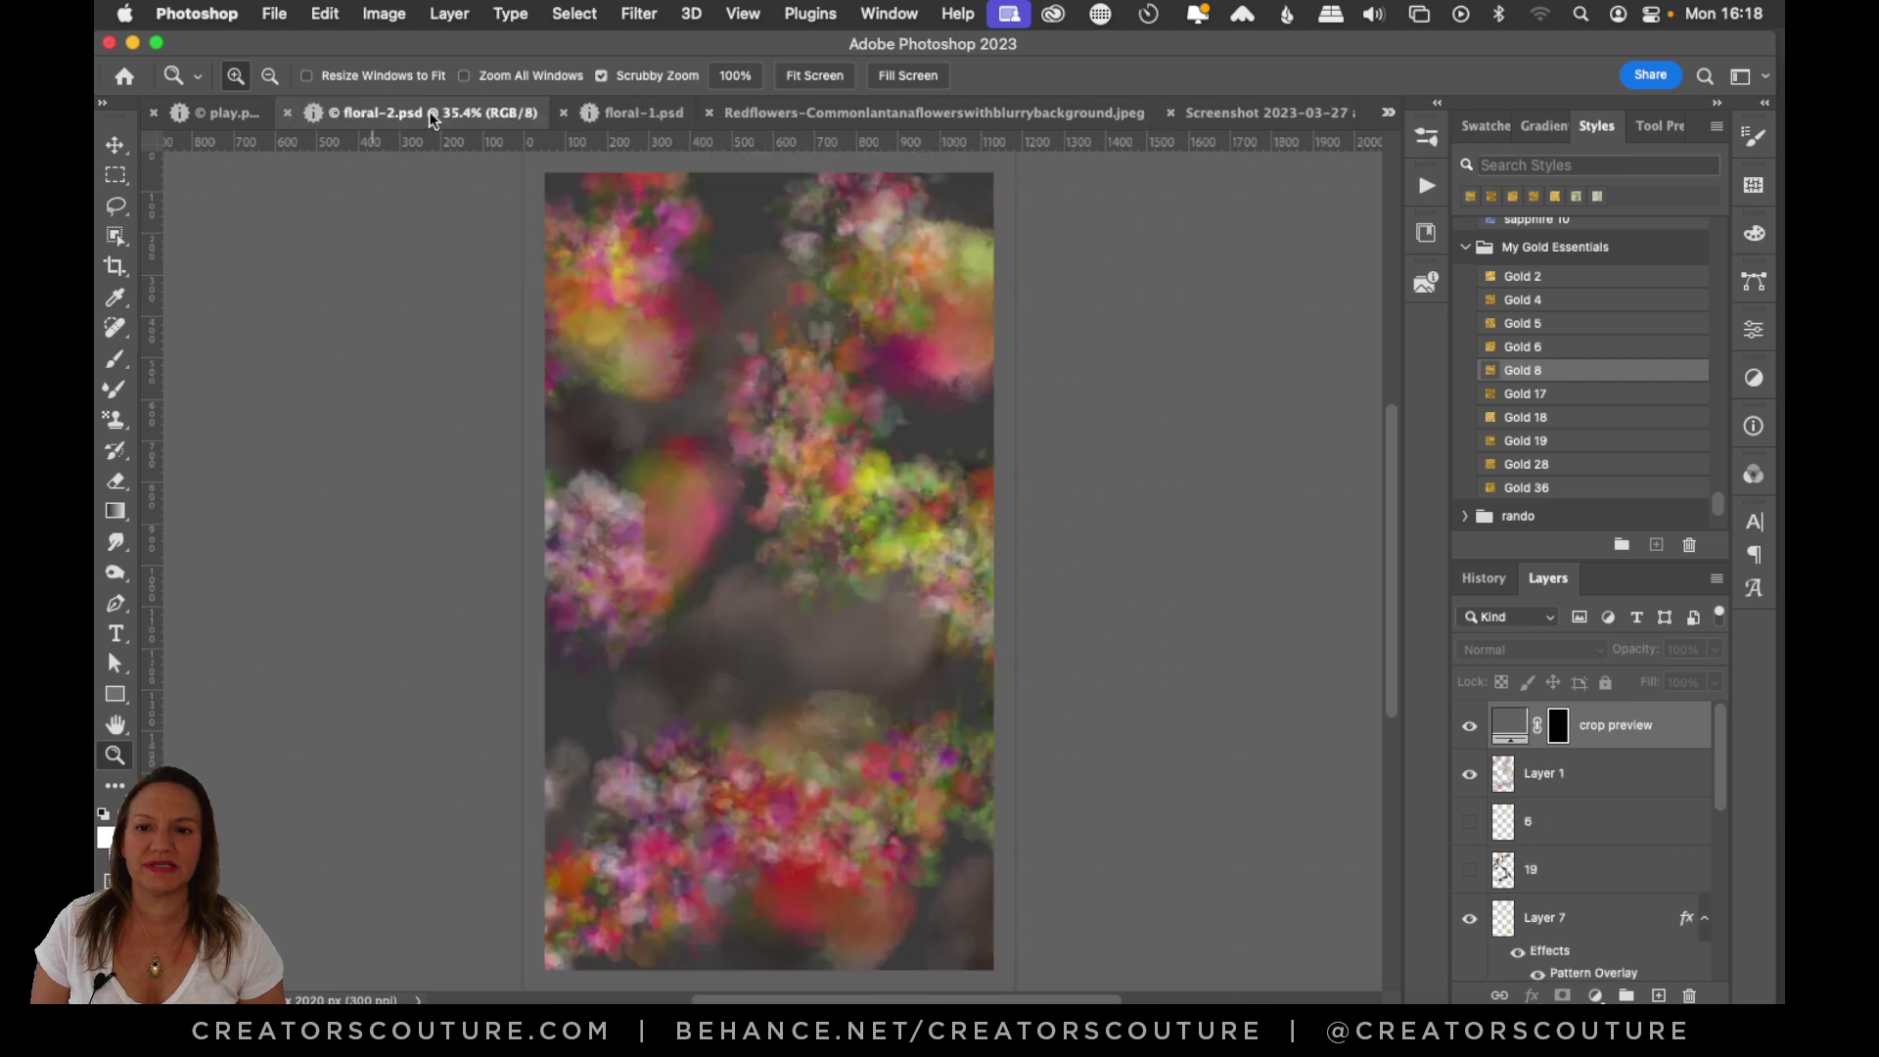
left_click_drag(830, 362, 799, 432)
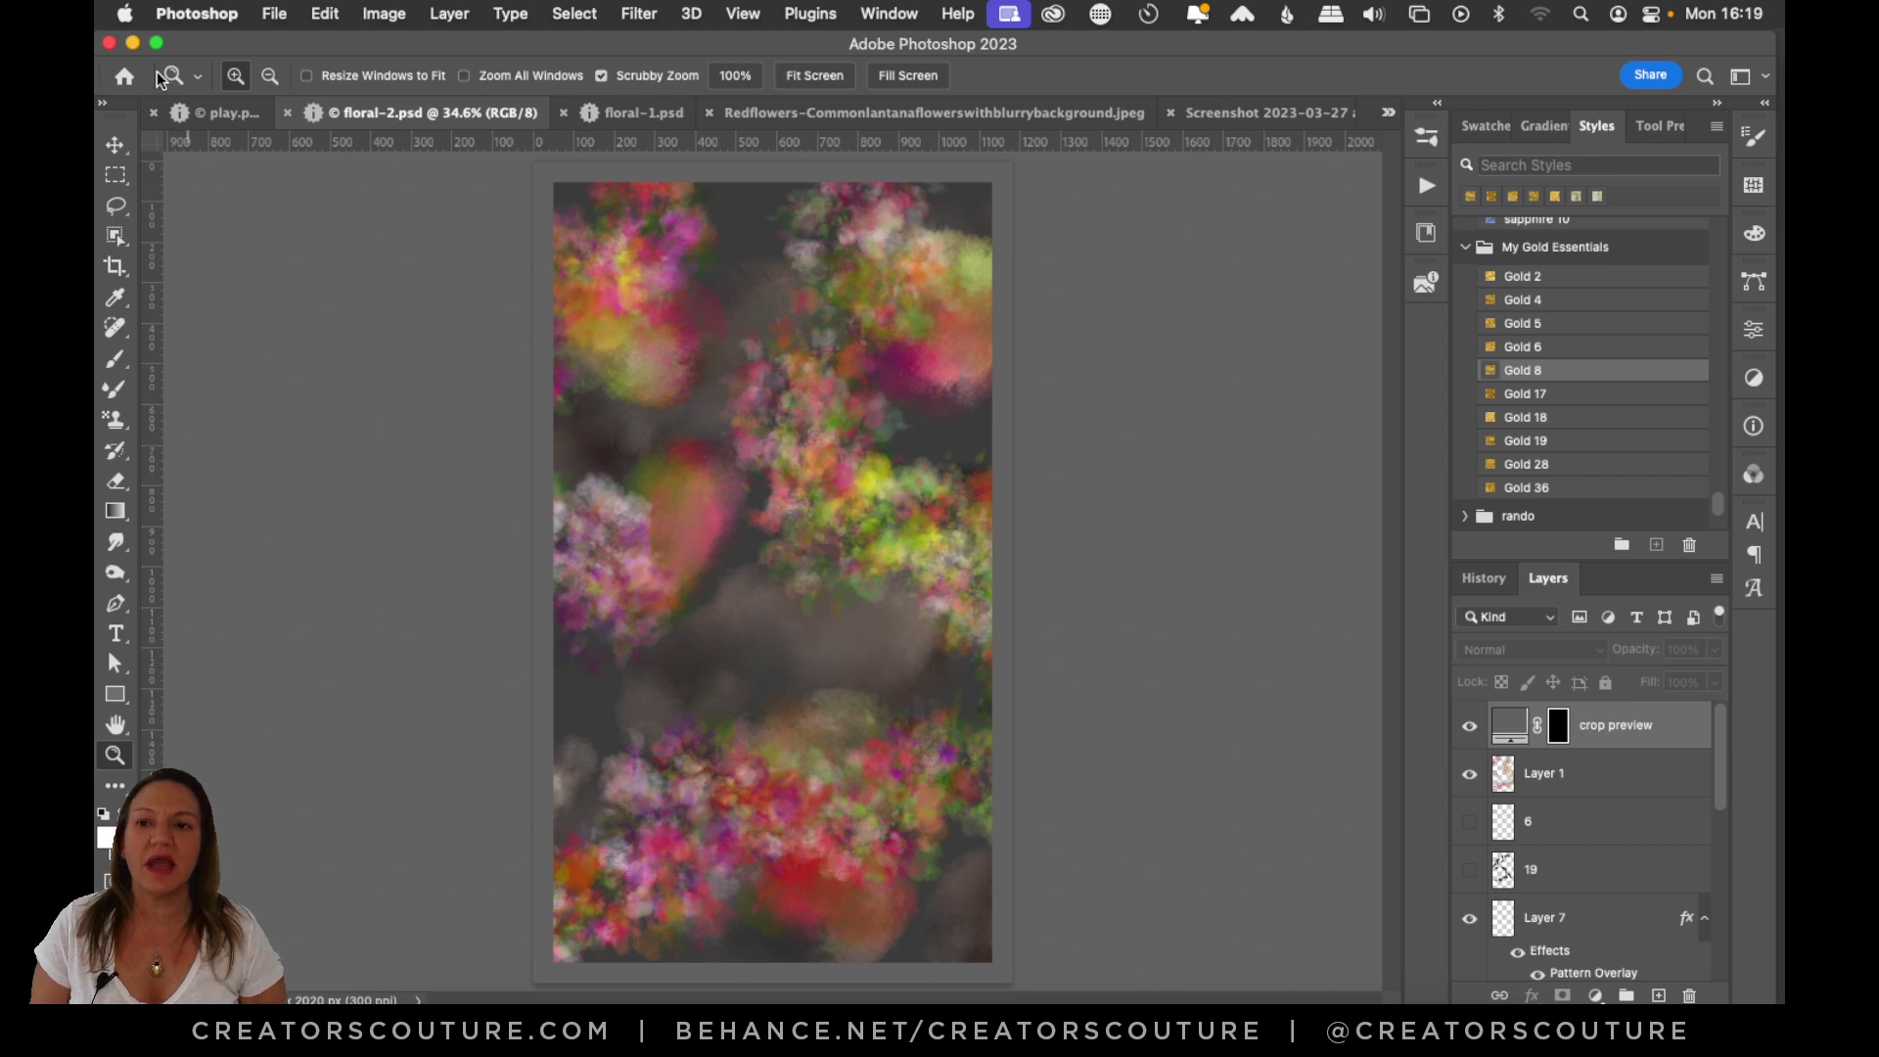
In play.psd, compare the brush strokes with the Color Fill 1 layer shown and hidden, and select Layer 4.
left_click(227, 113)
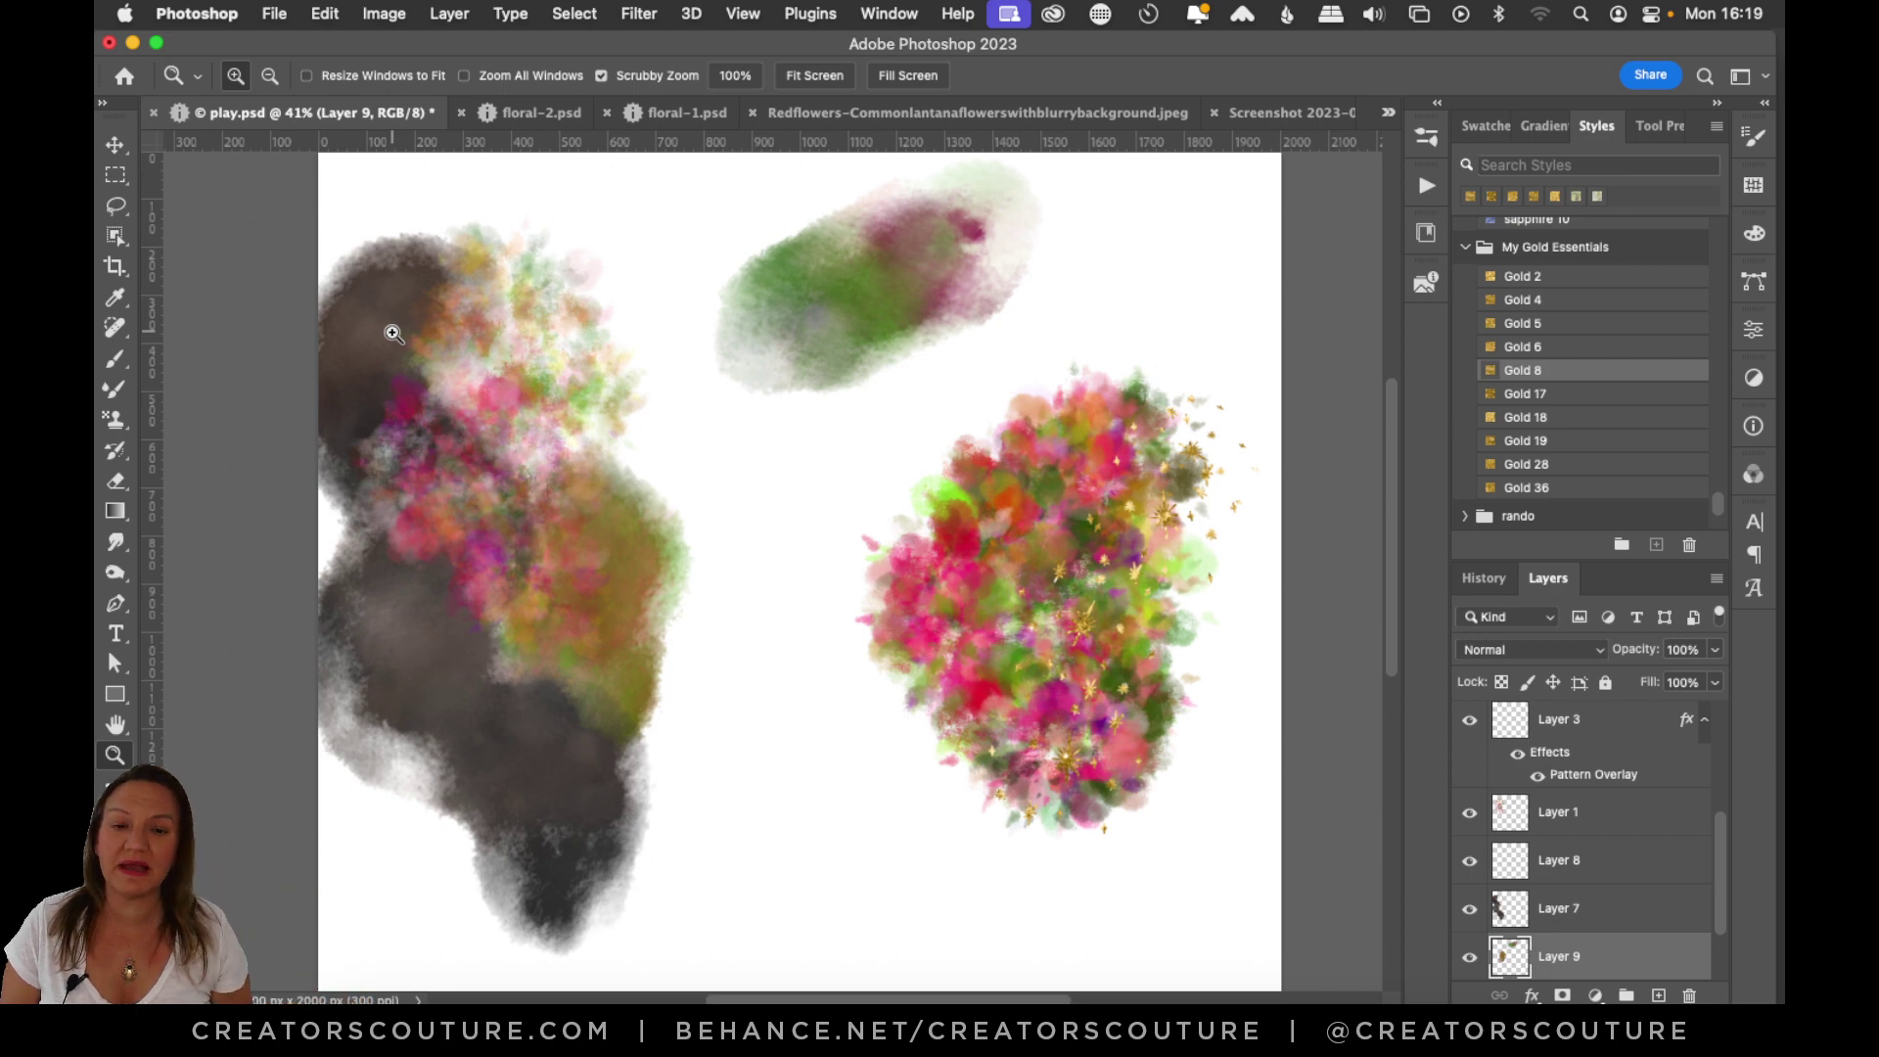
left_click(114, 145)
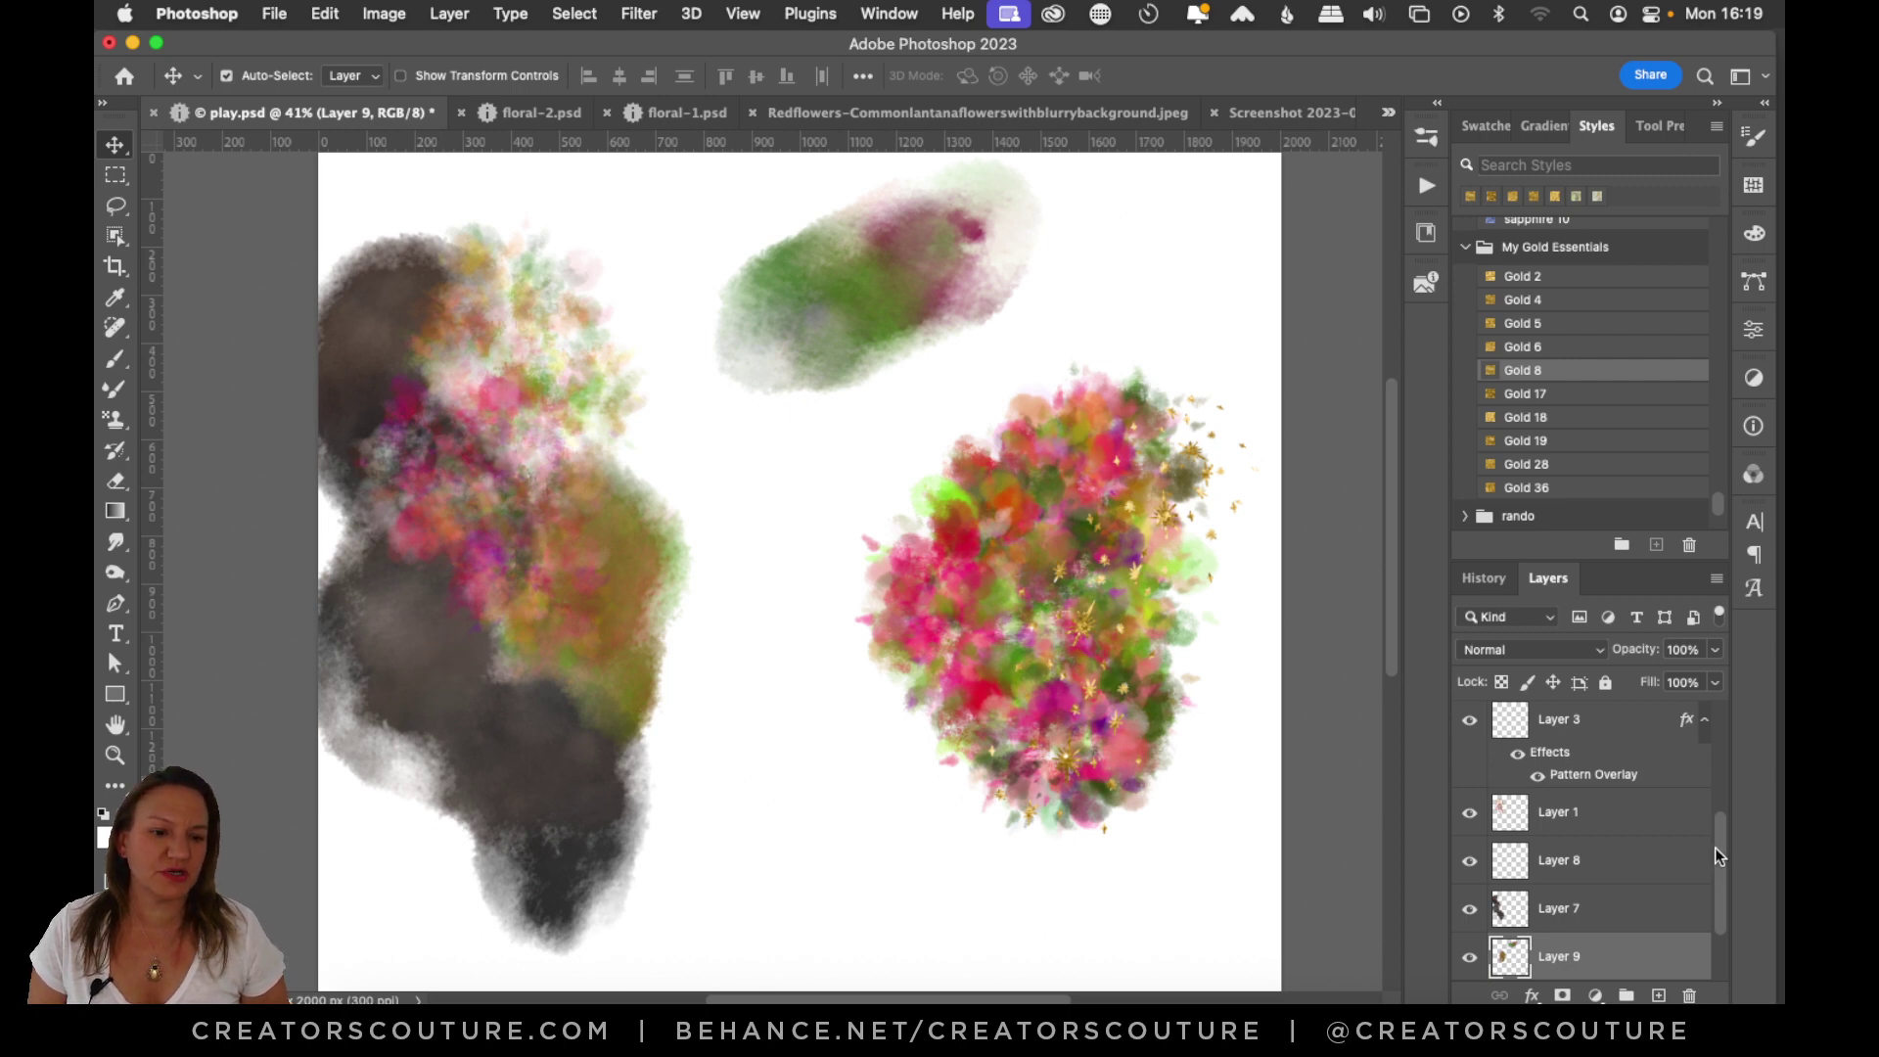
scroll(1722, 866, "down", 2)
left_click(1470, 910)
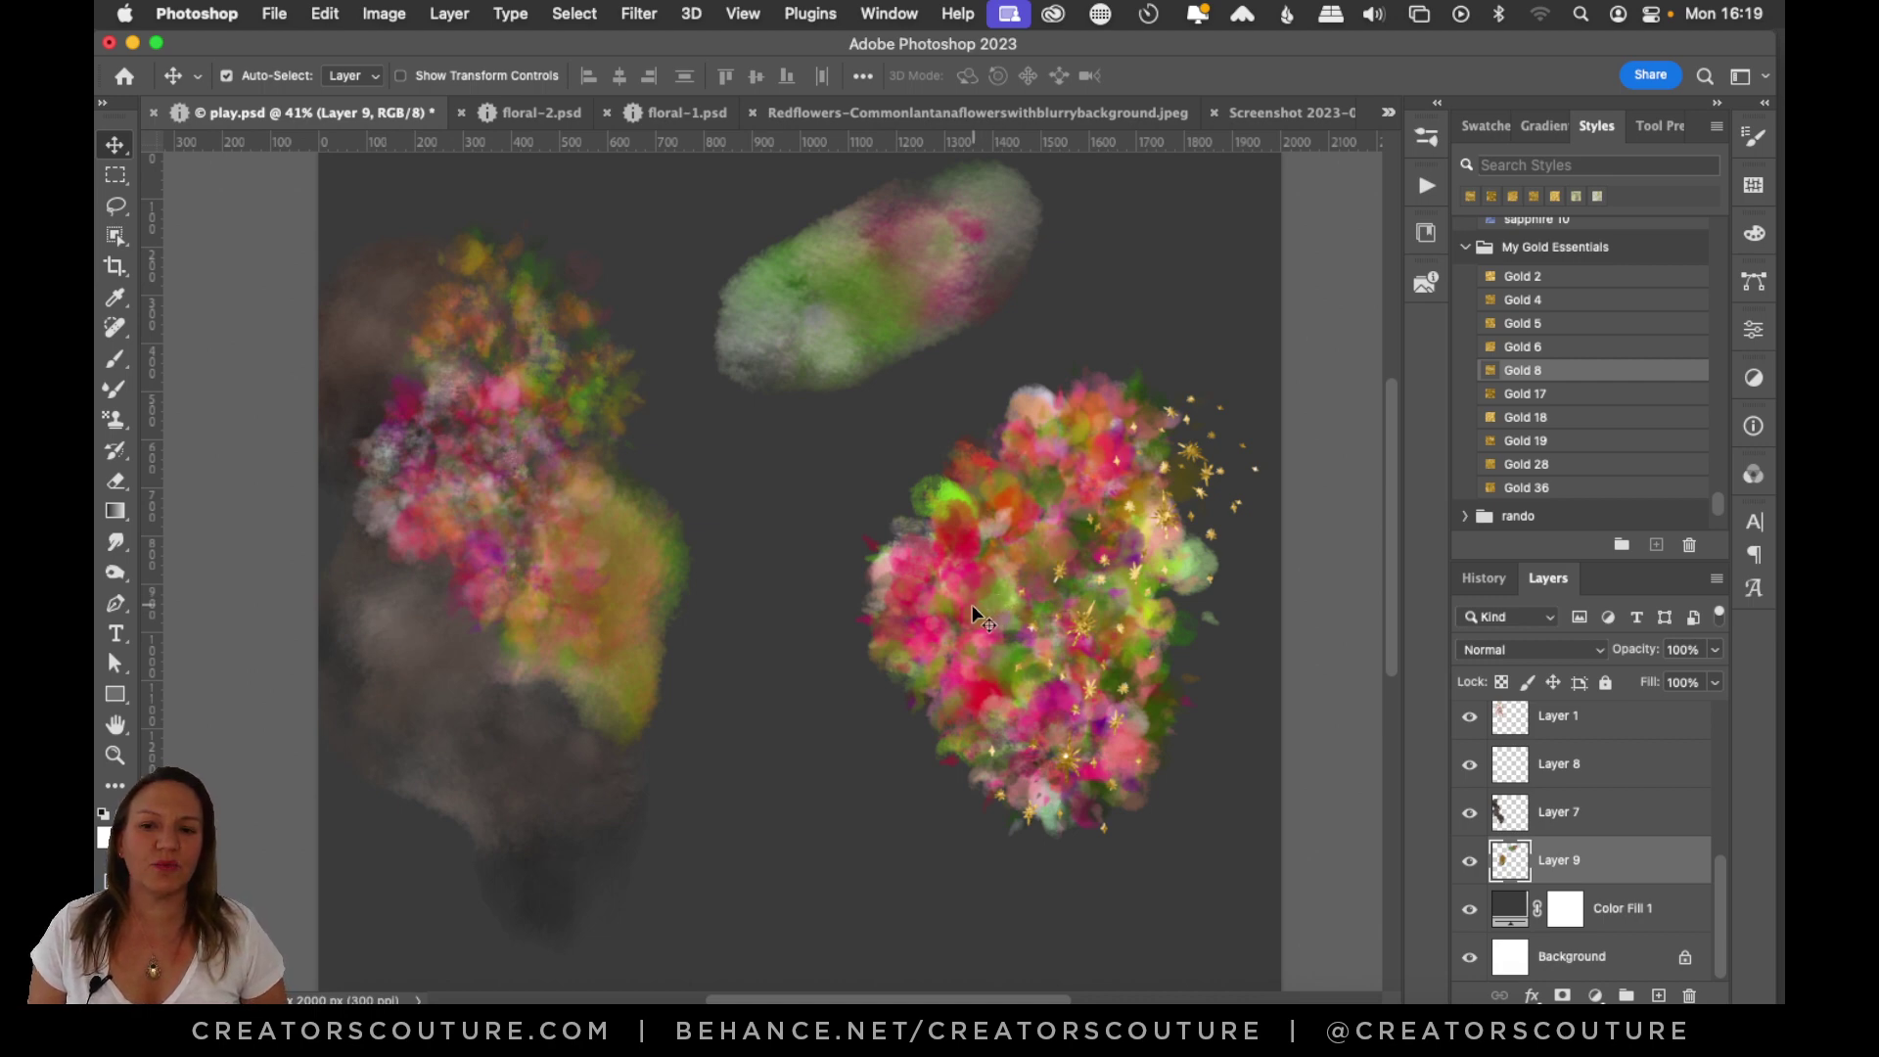
left_click(1466, 912)
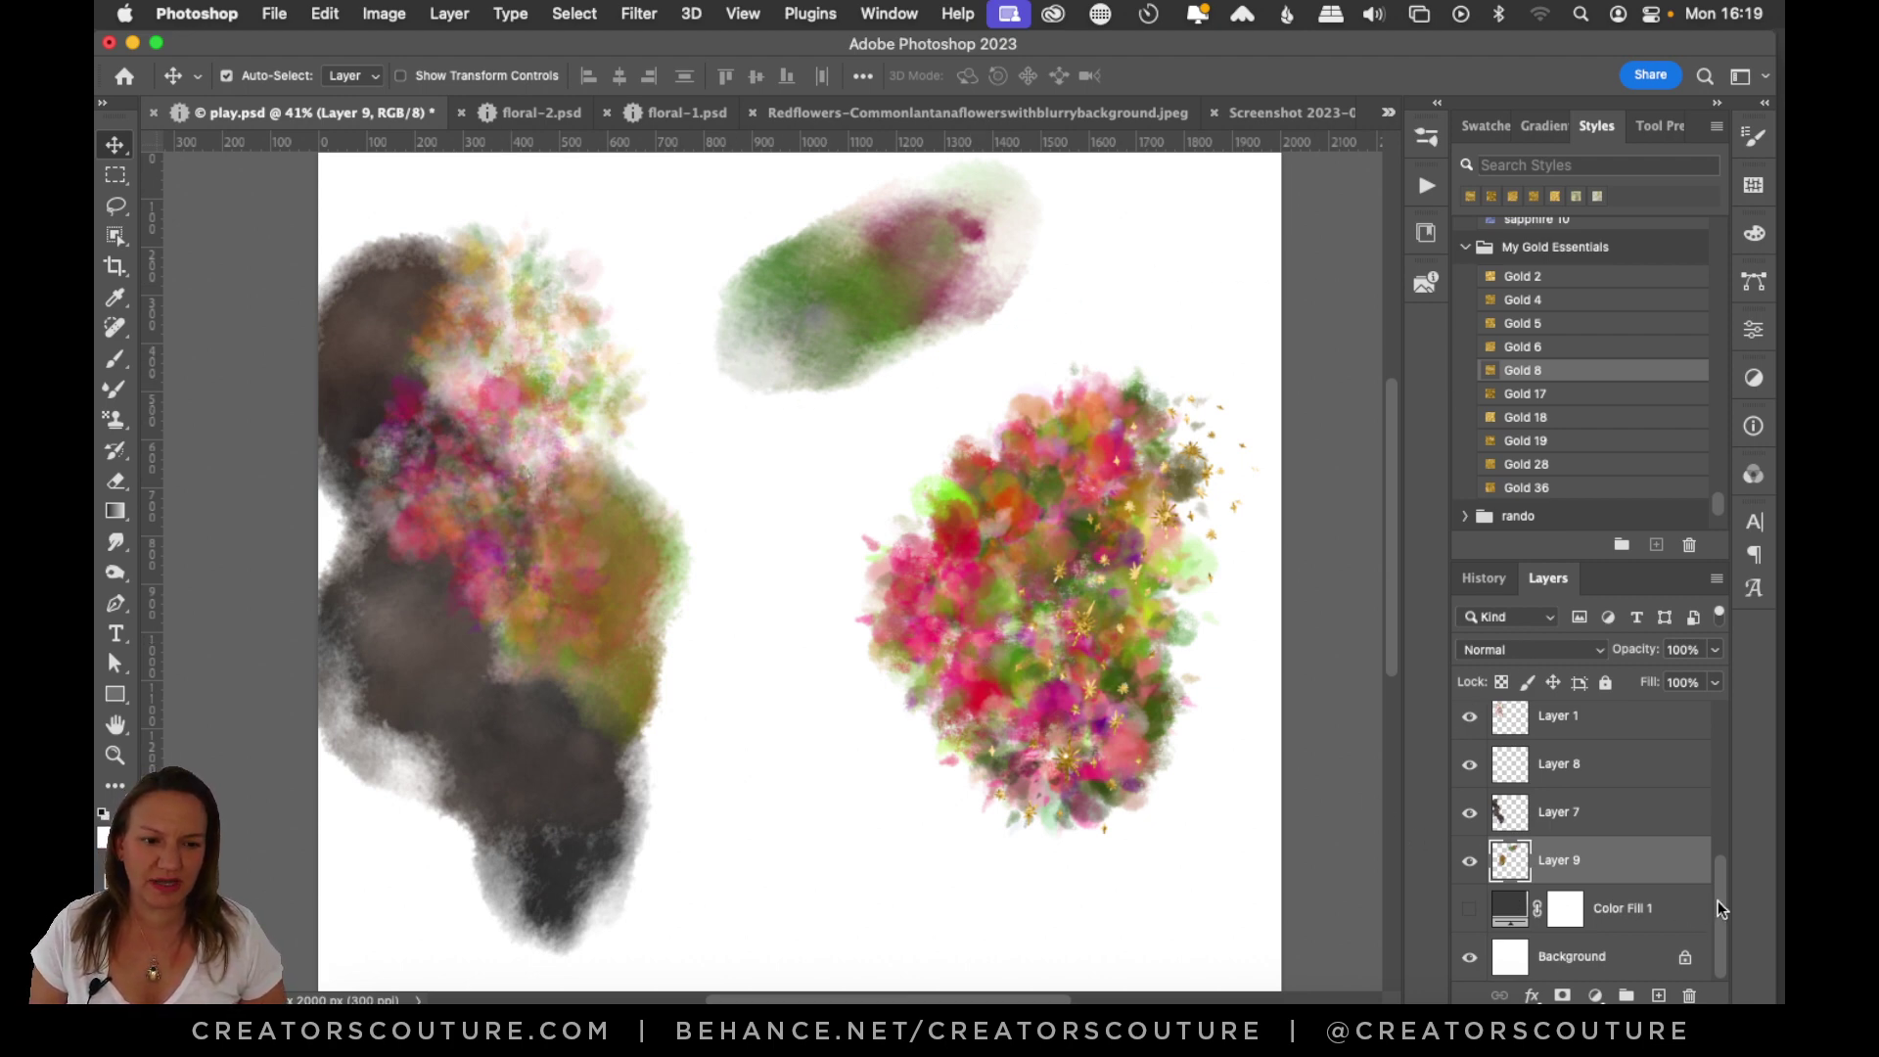
left_click_drag(1724, 901, 1724, 702)
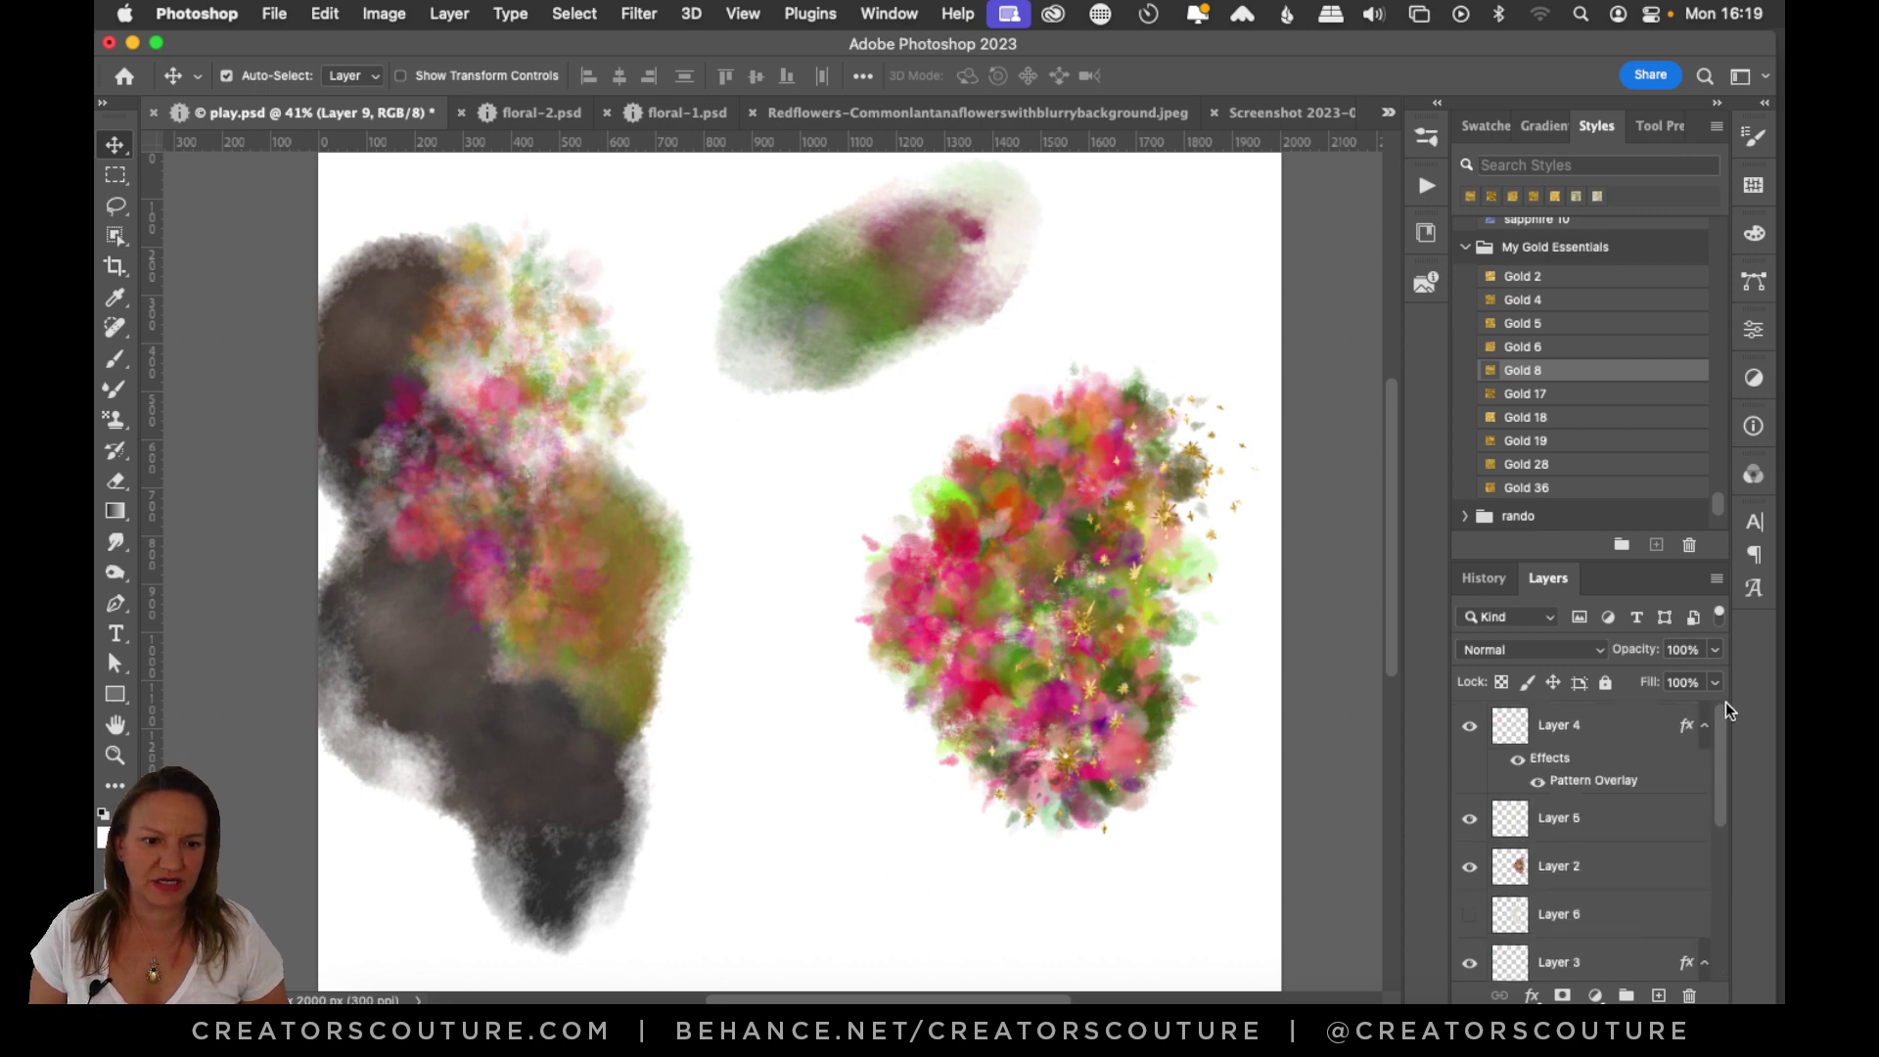
left_click(1625, 729)
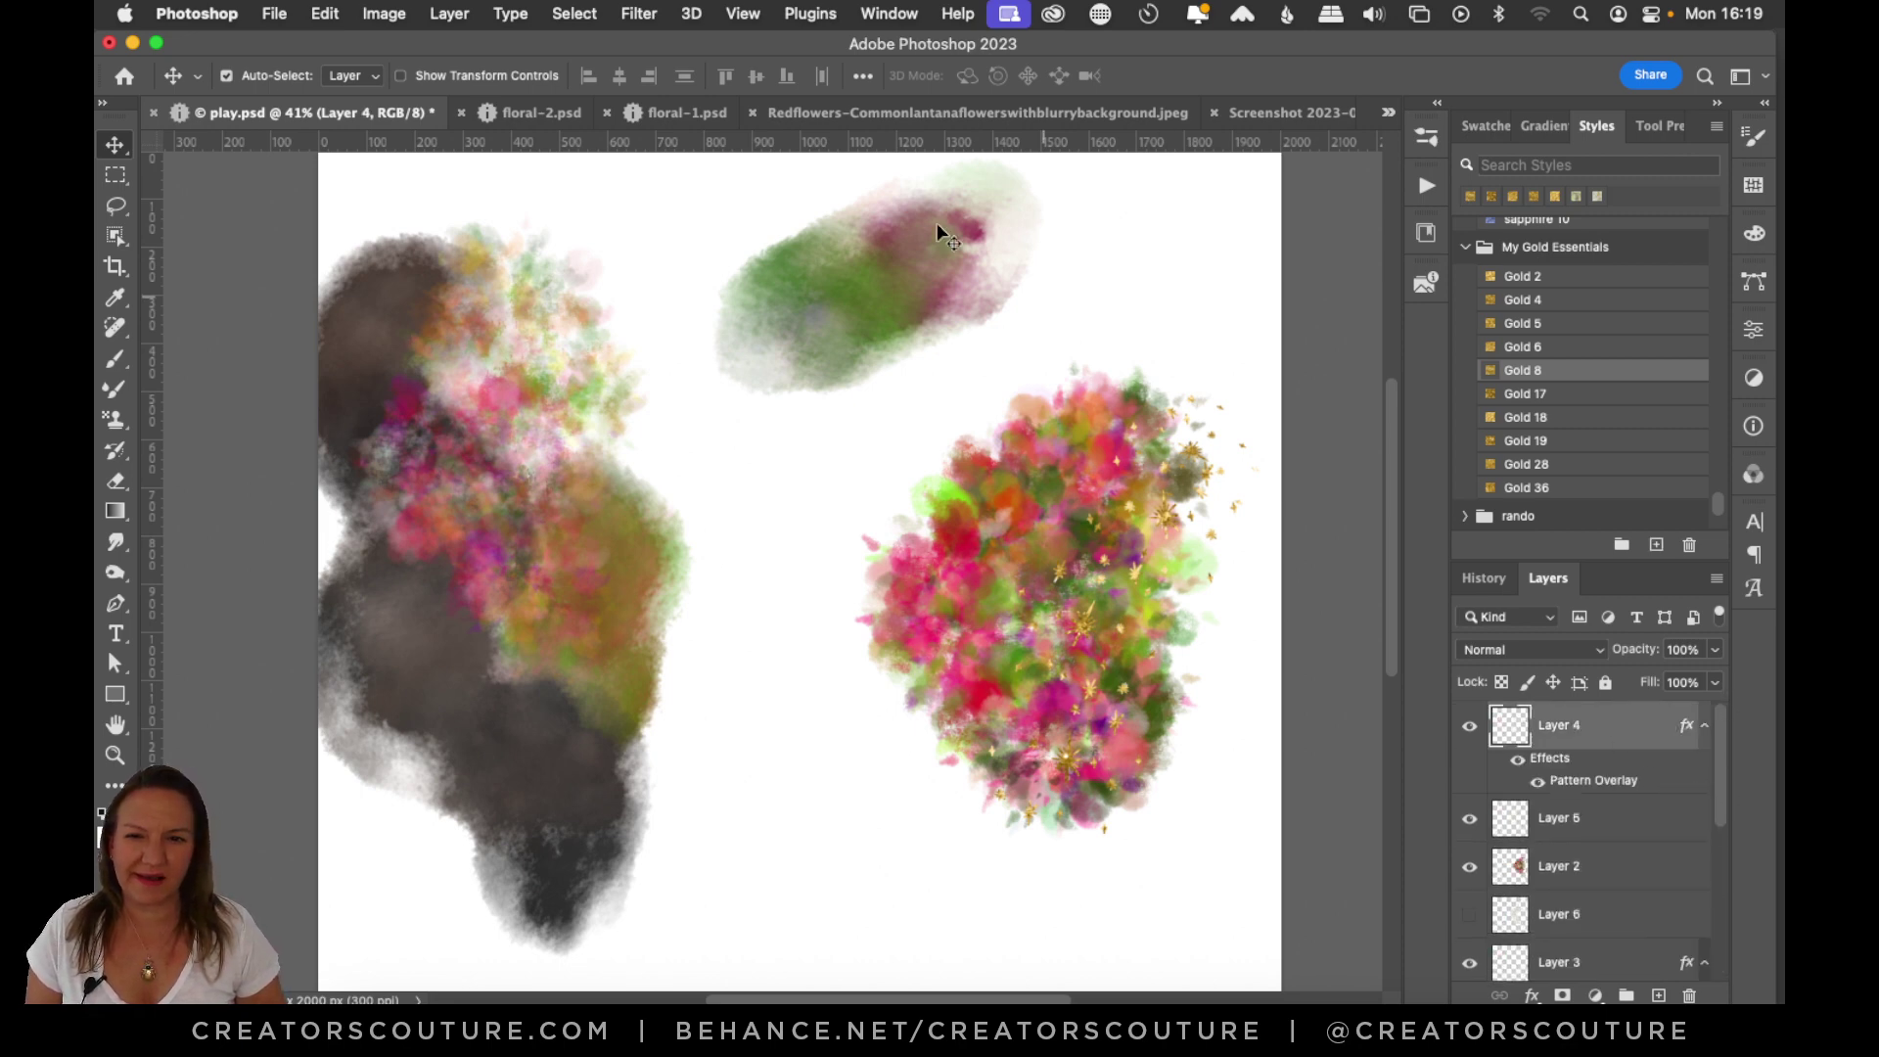
Compare the finished artworks in floral-2.psd and floral-1.psd.
left_click(525, 112)
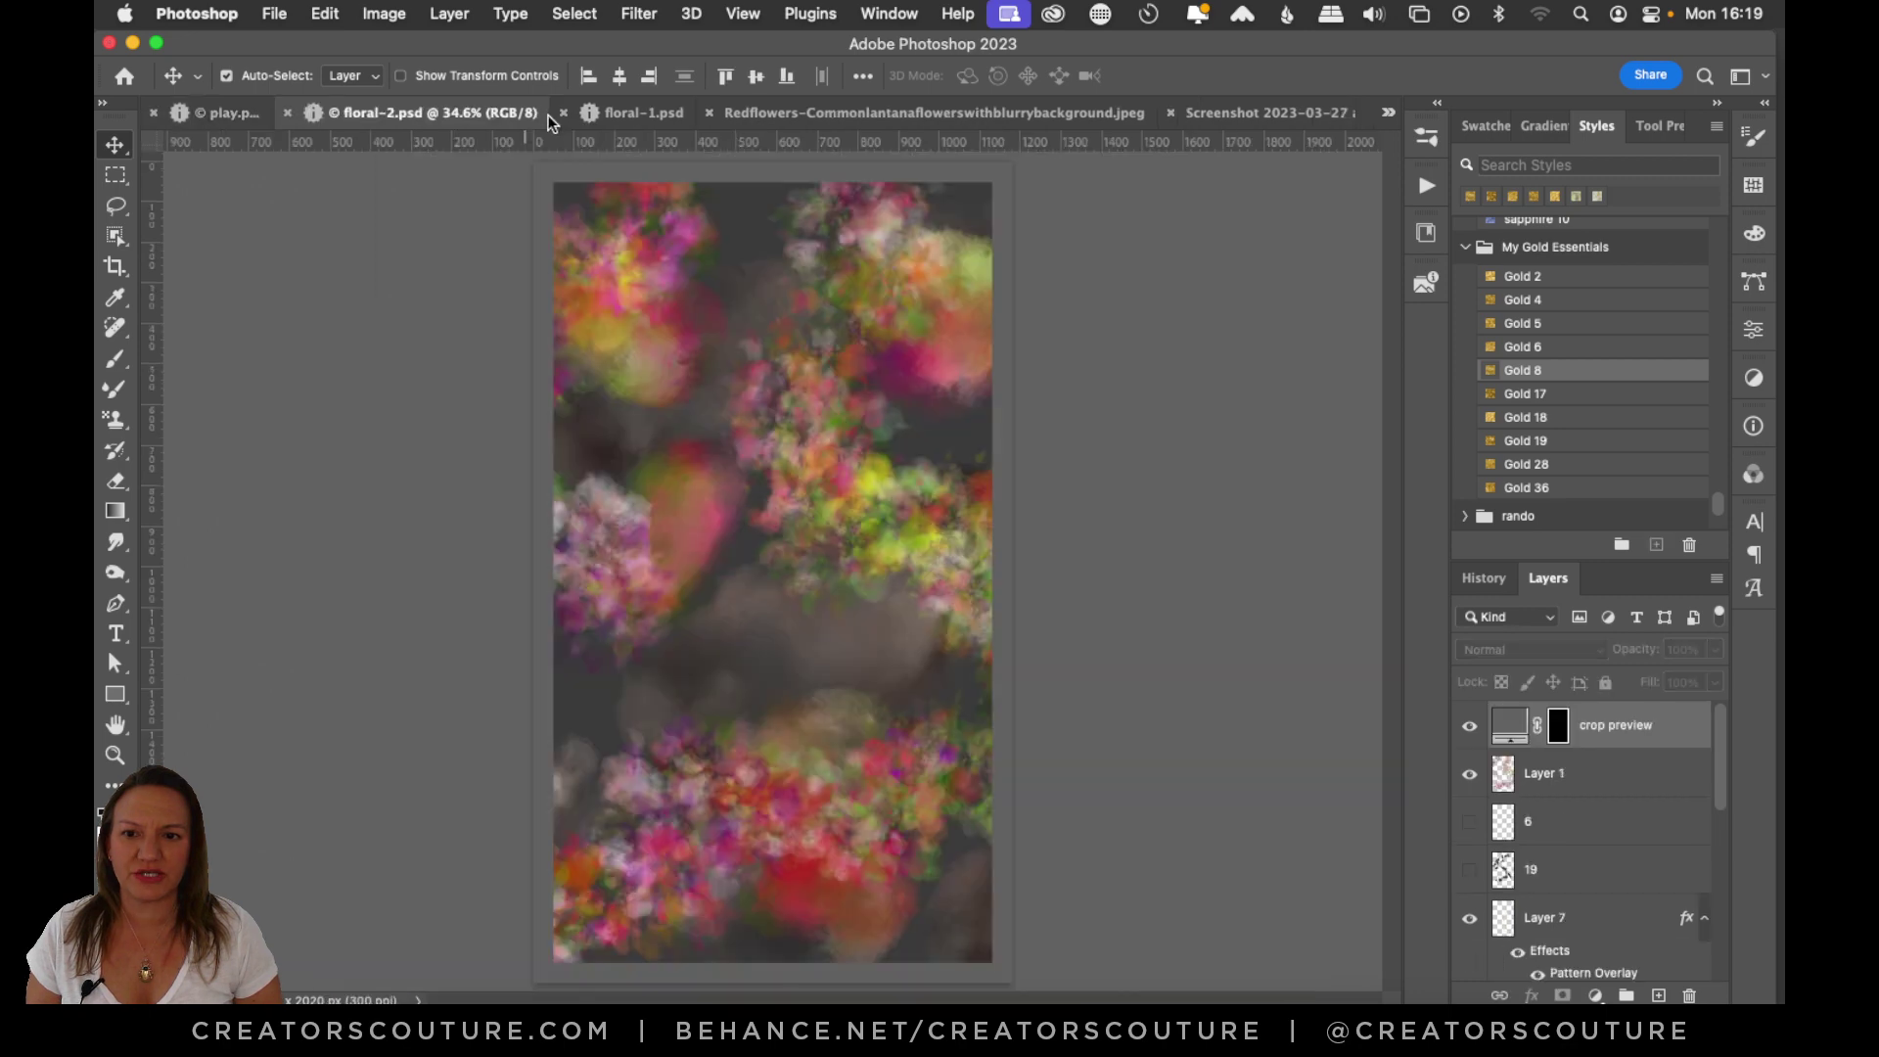
left_click(648, 111)
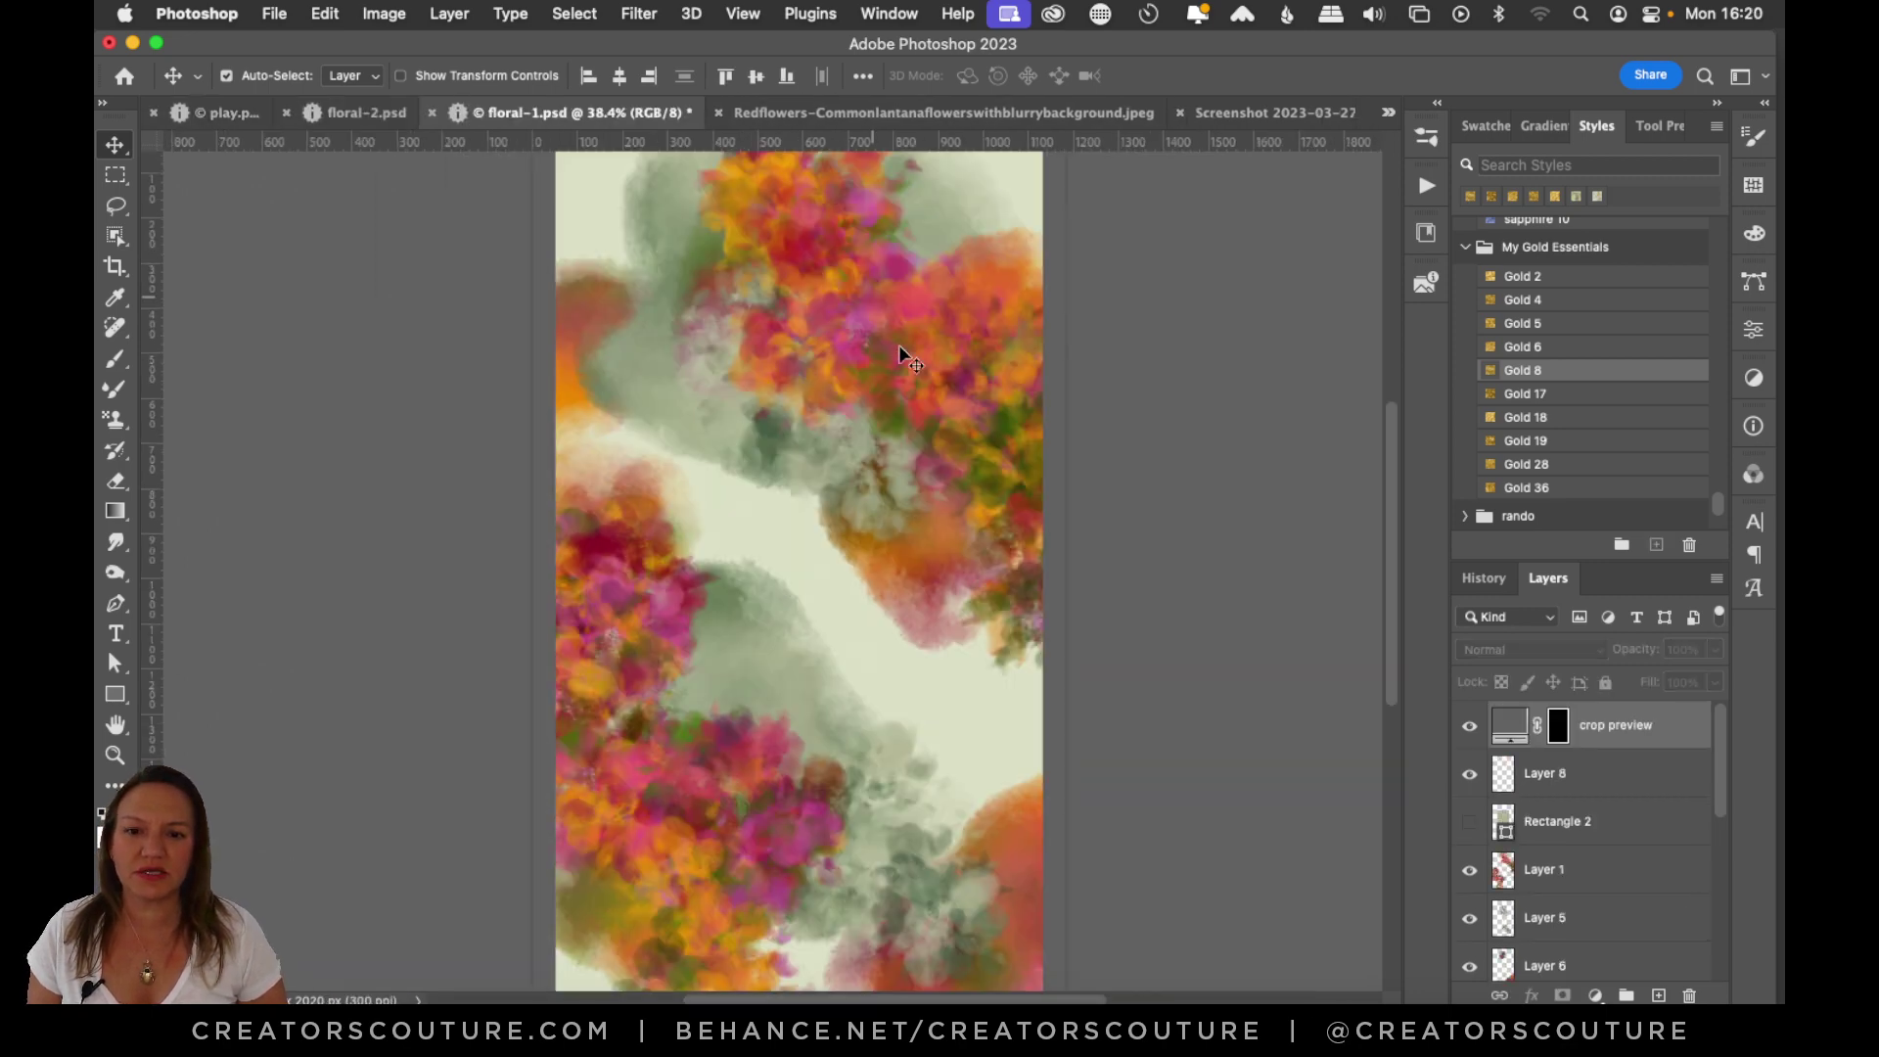
left_click(367, 115)
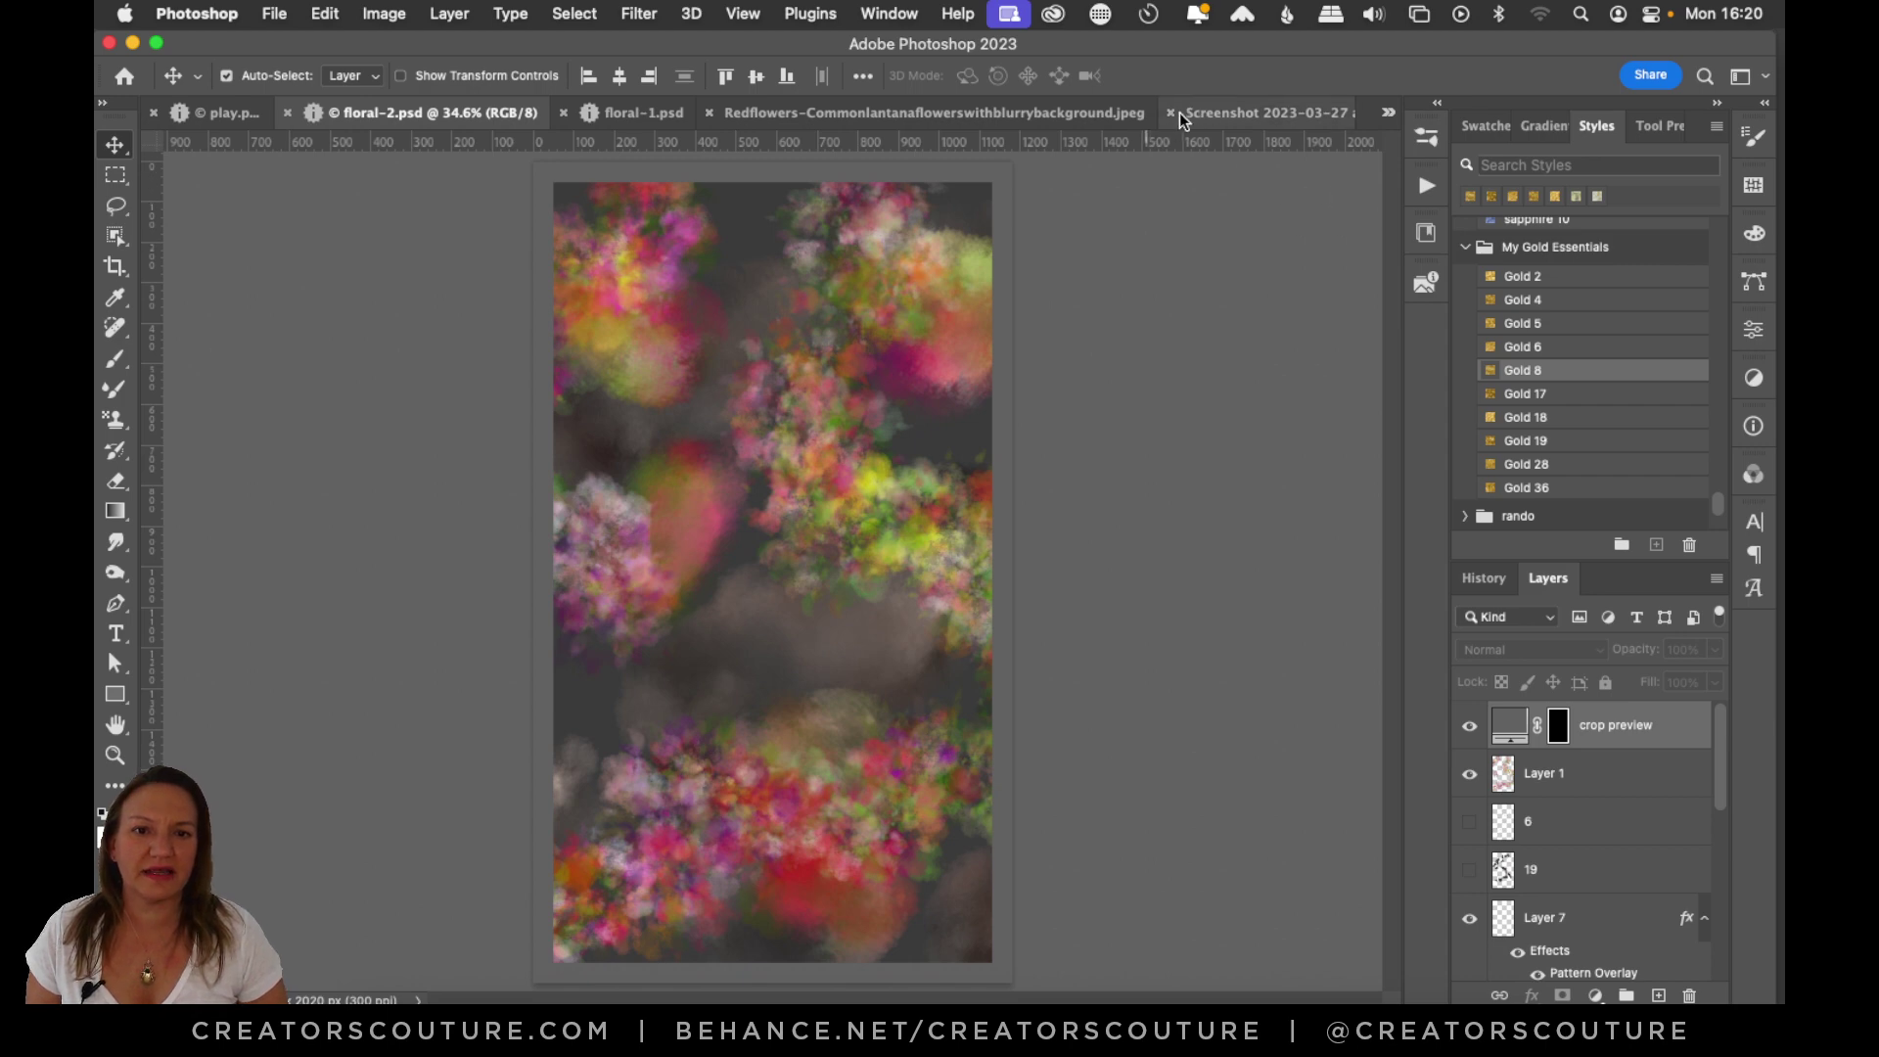
In the Redflowers-Commonlantanaflowerswithblurrybackground.jpeg photo, make a rectangular selection around the central flower cluster.
left_click(1070, 114)
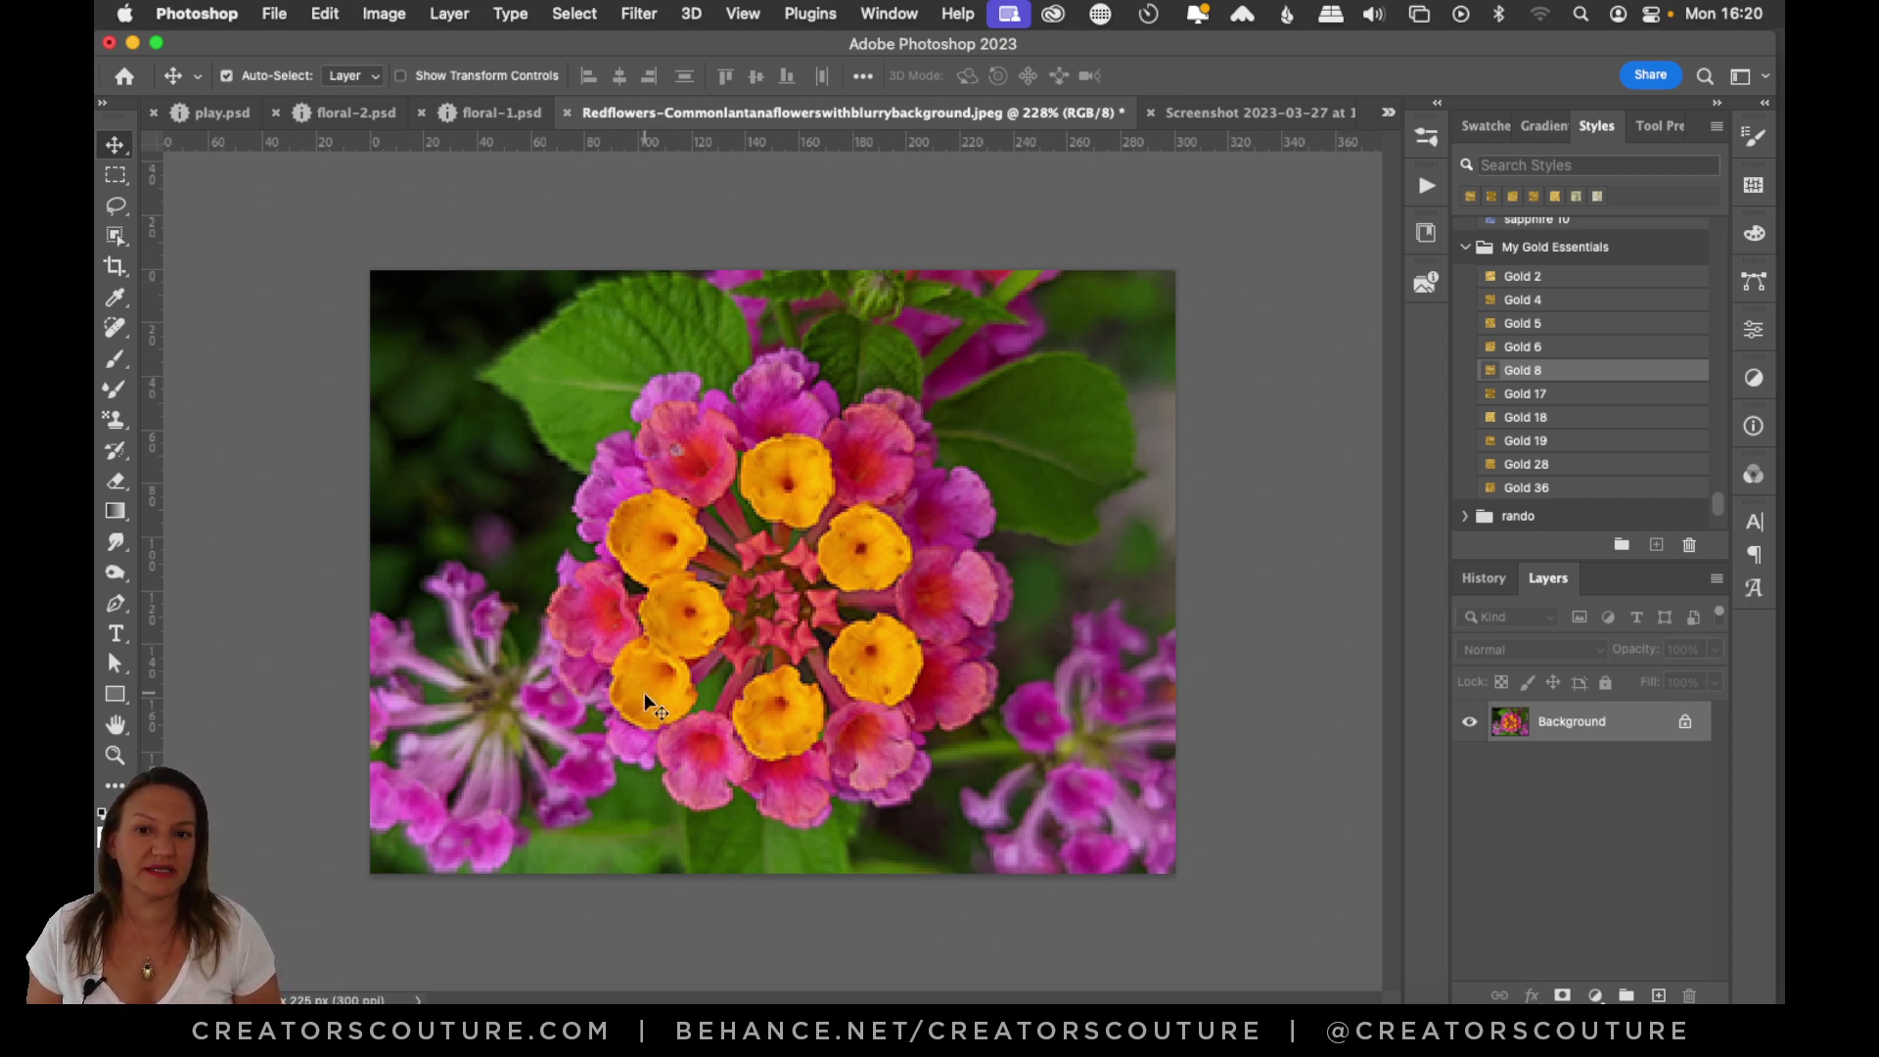
left_click(116, 174)
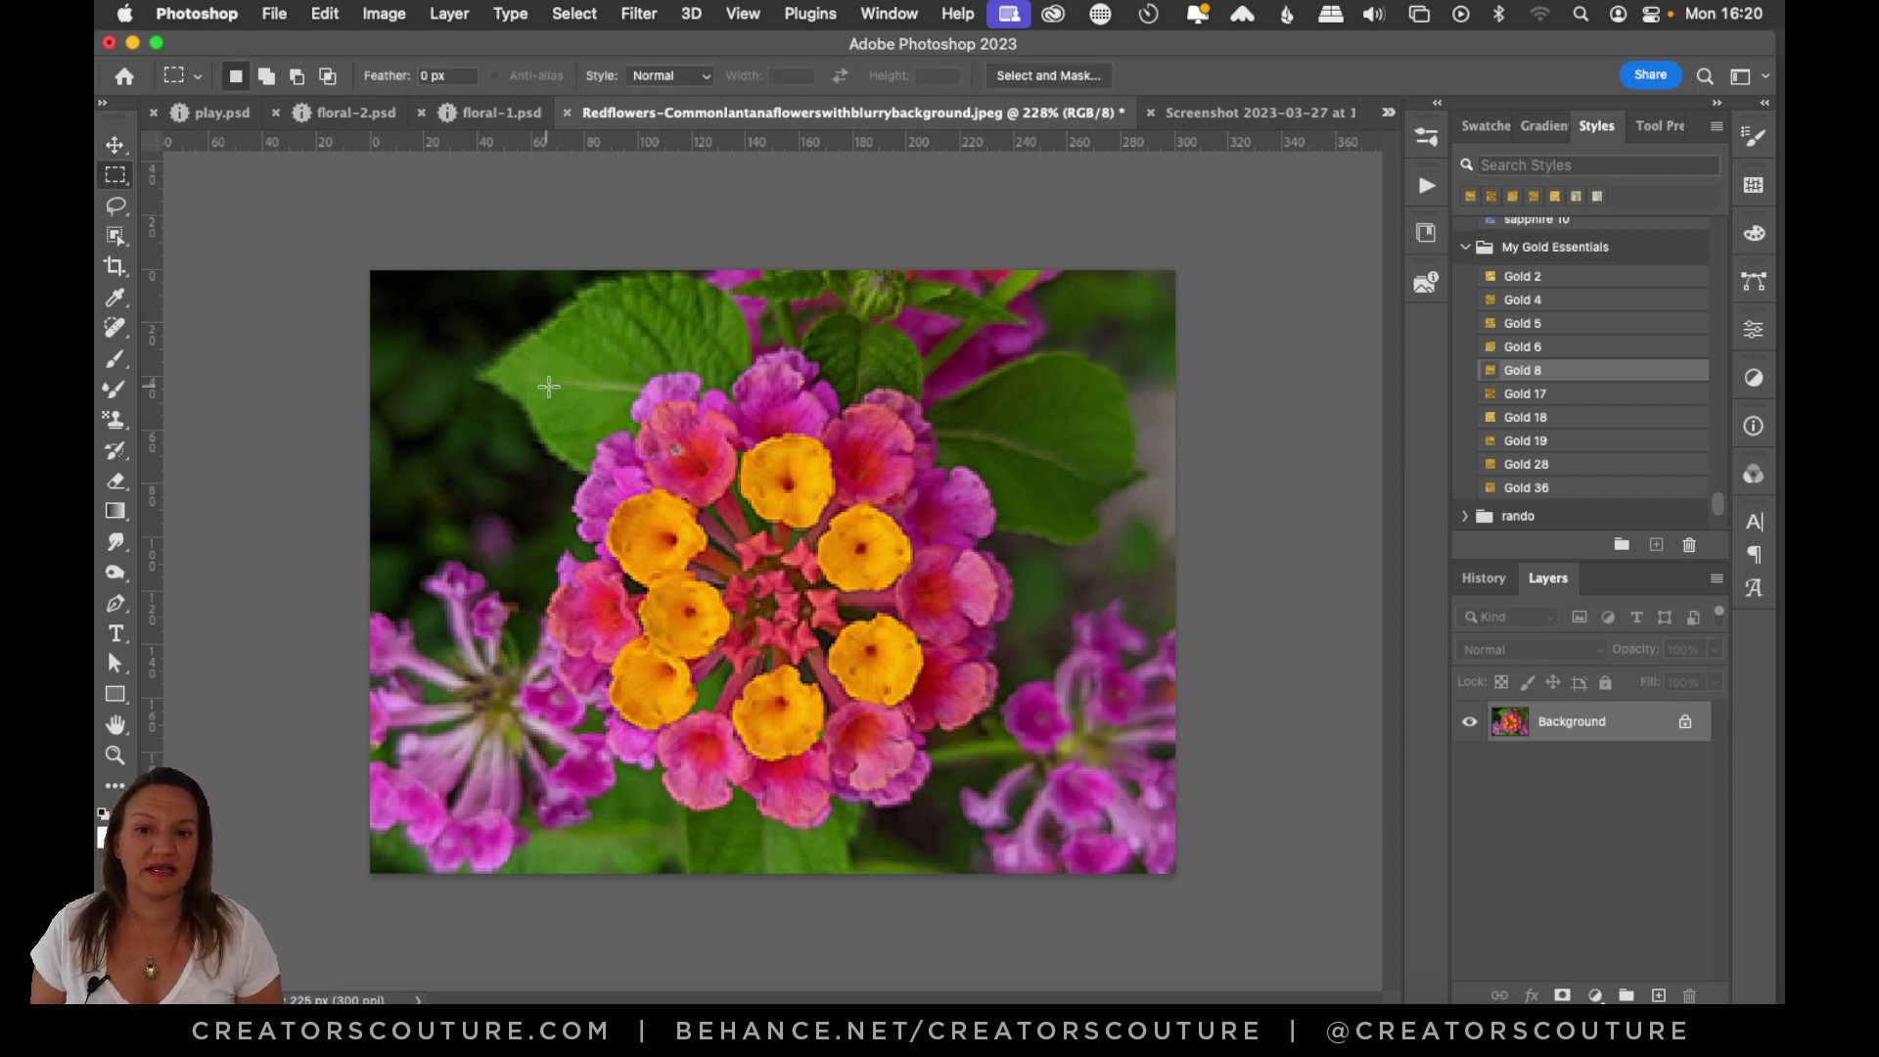
left_click_drag(548, 388, 1001, 811)
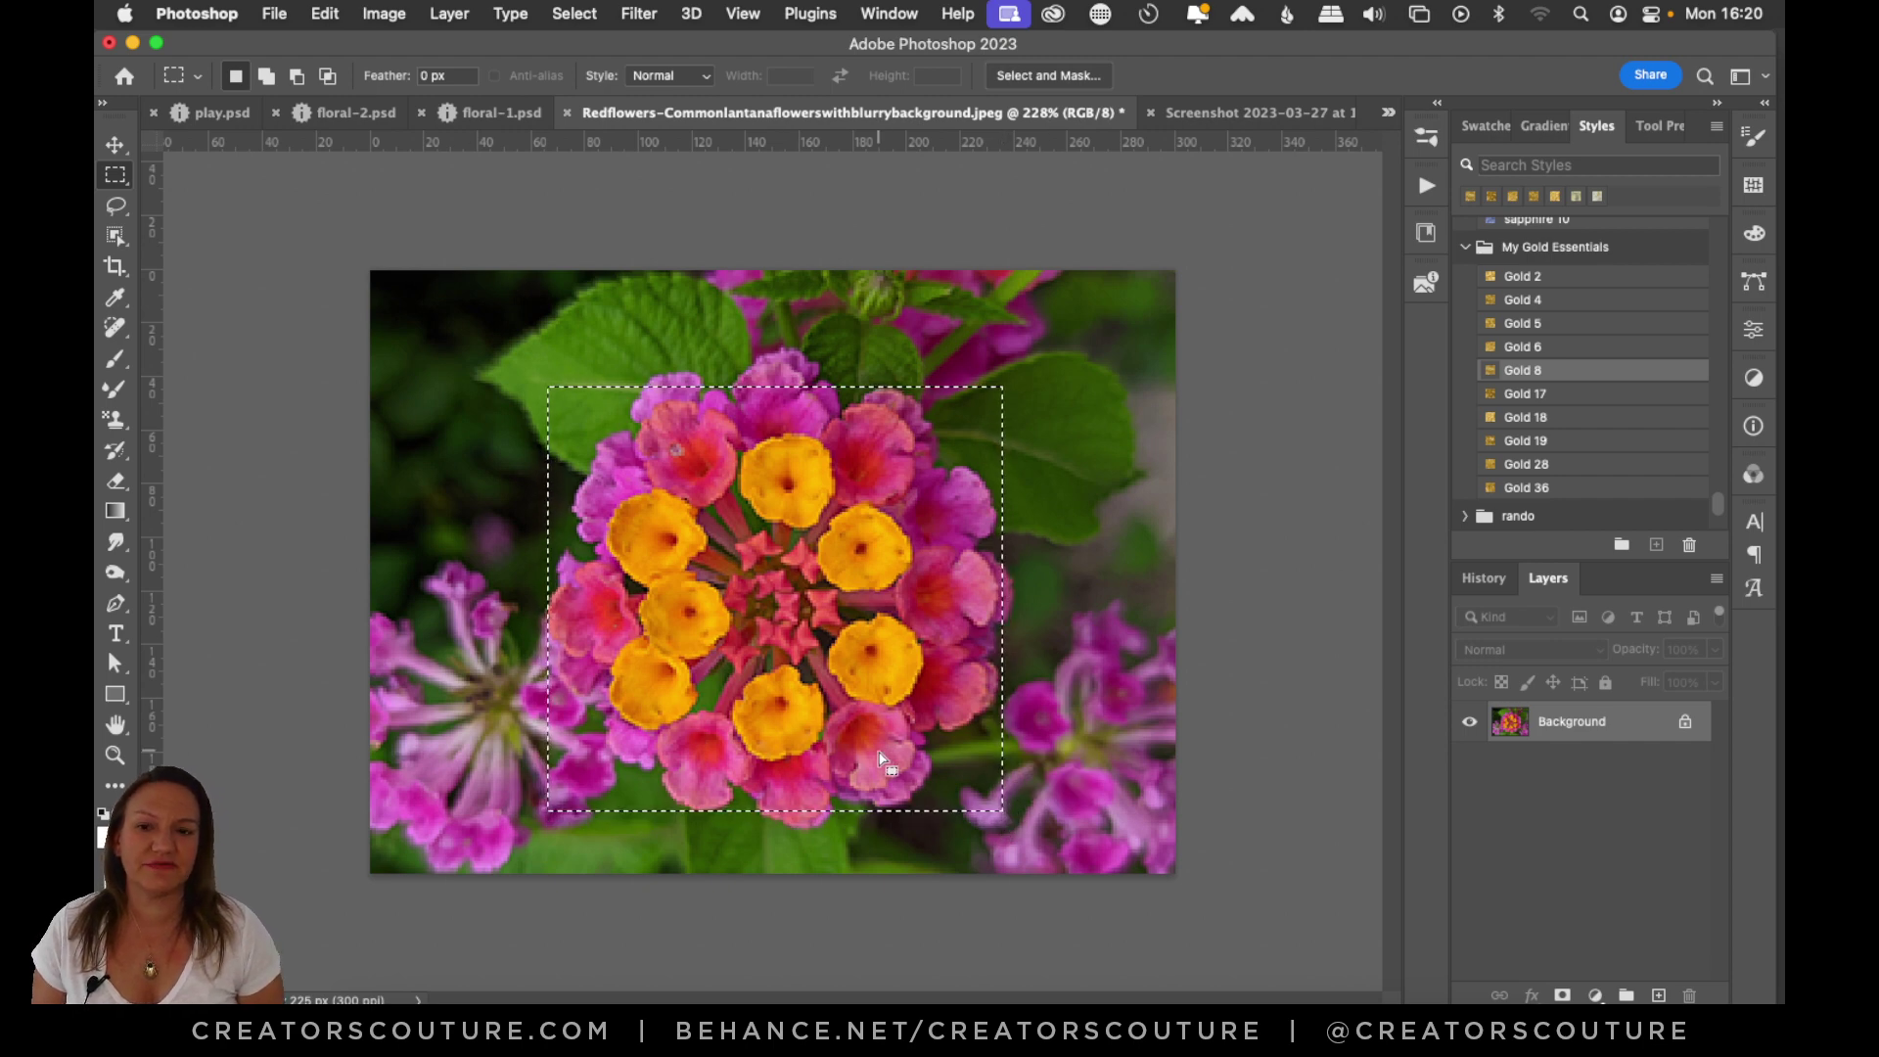
Look at the leaf screenshot, the AdobeStock_203557414.jpeg flower photo and the Untitled-1 document.
left_click(1198, 106)
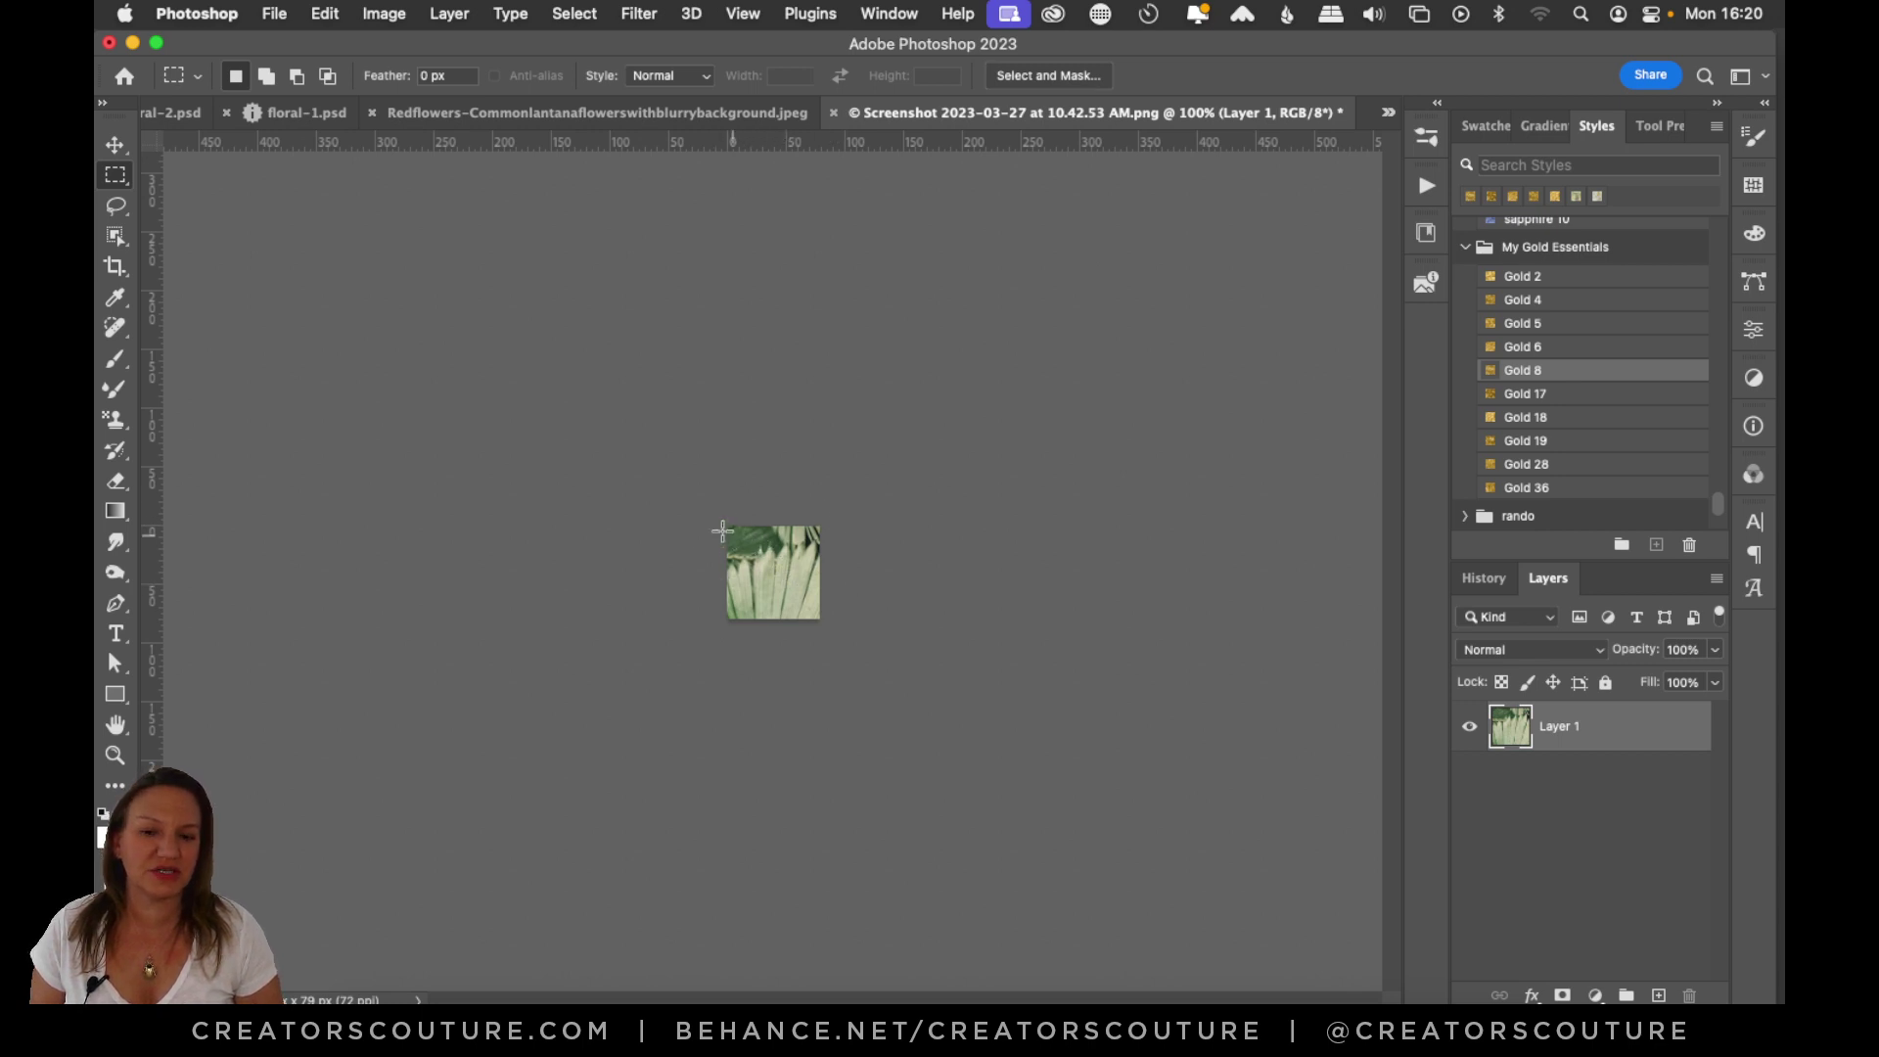
left_click(1388, 112)
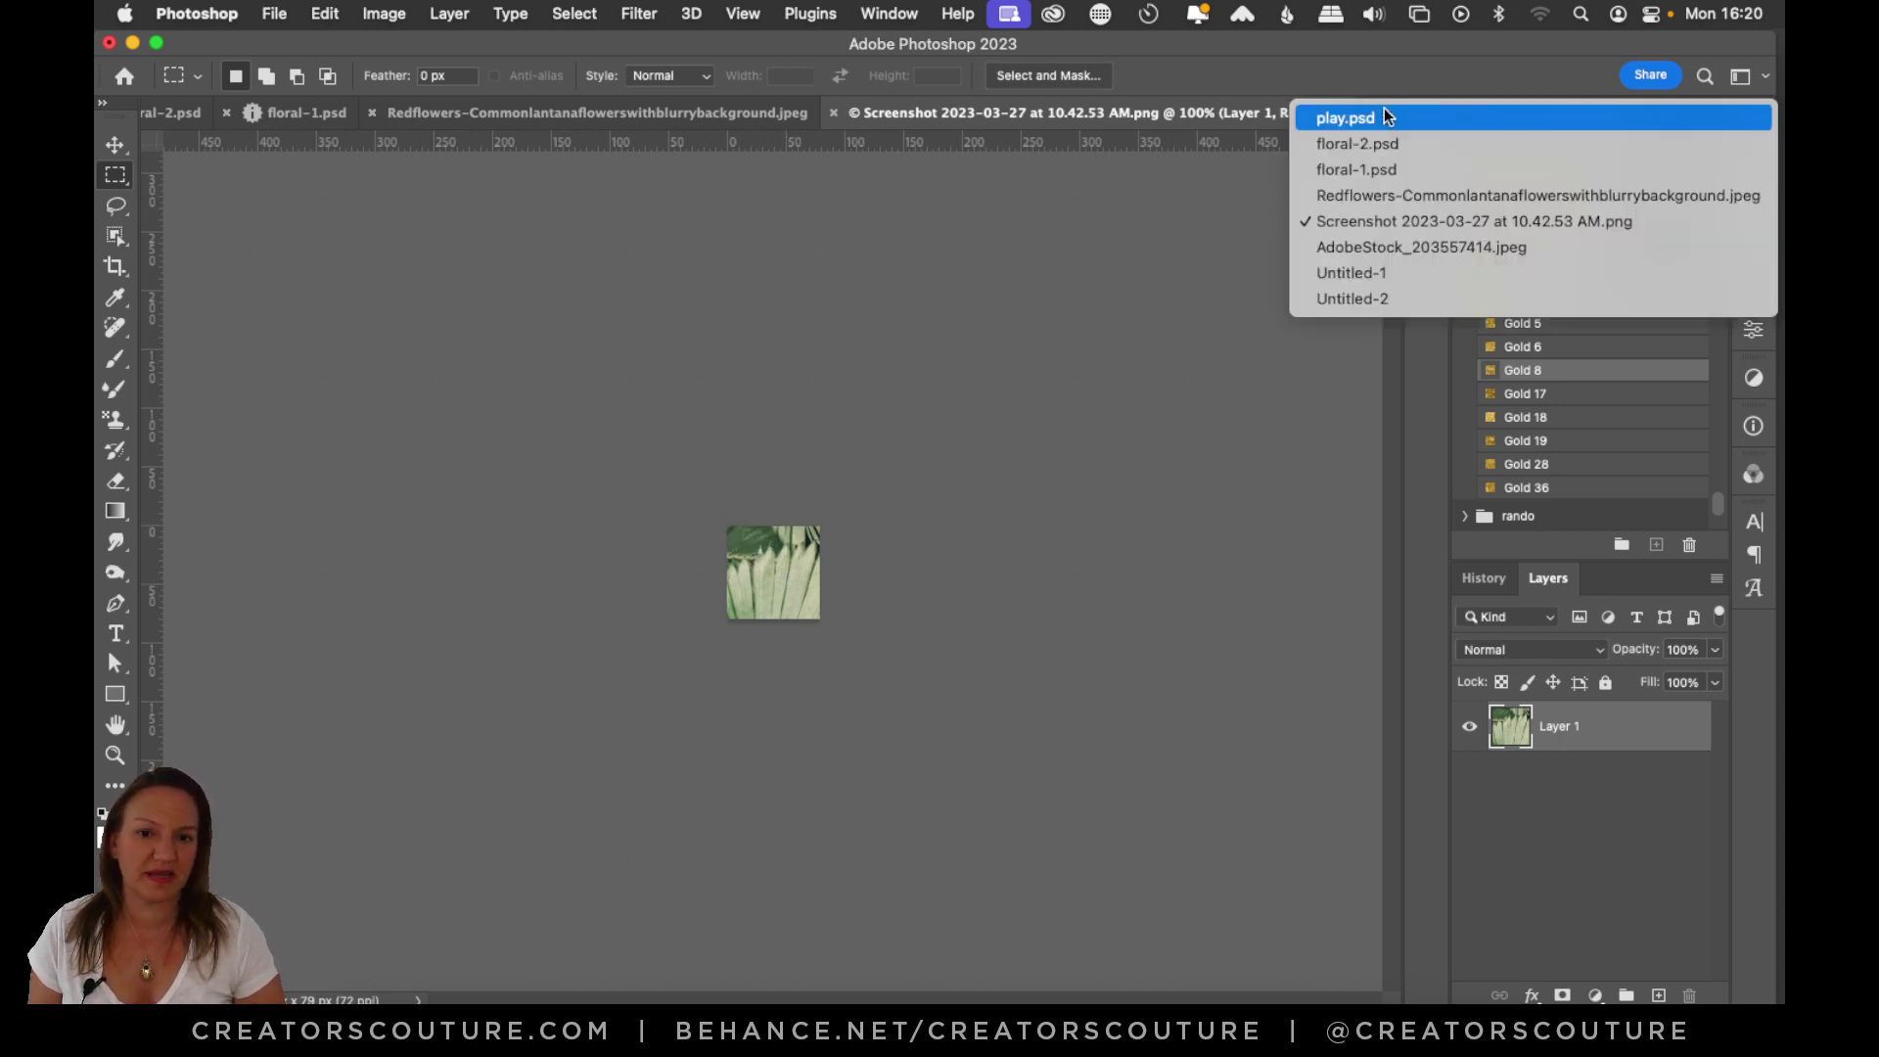
left_click(1441, 246)
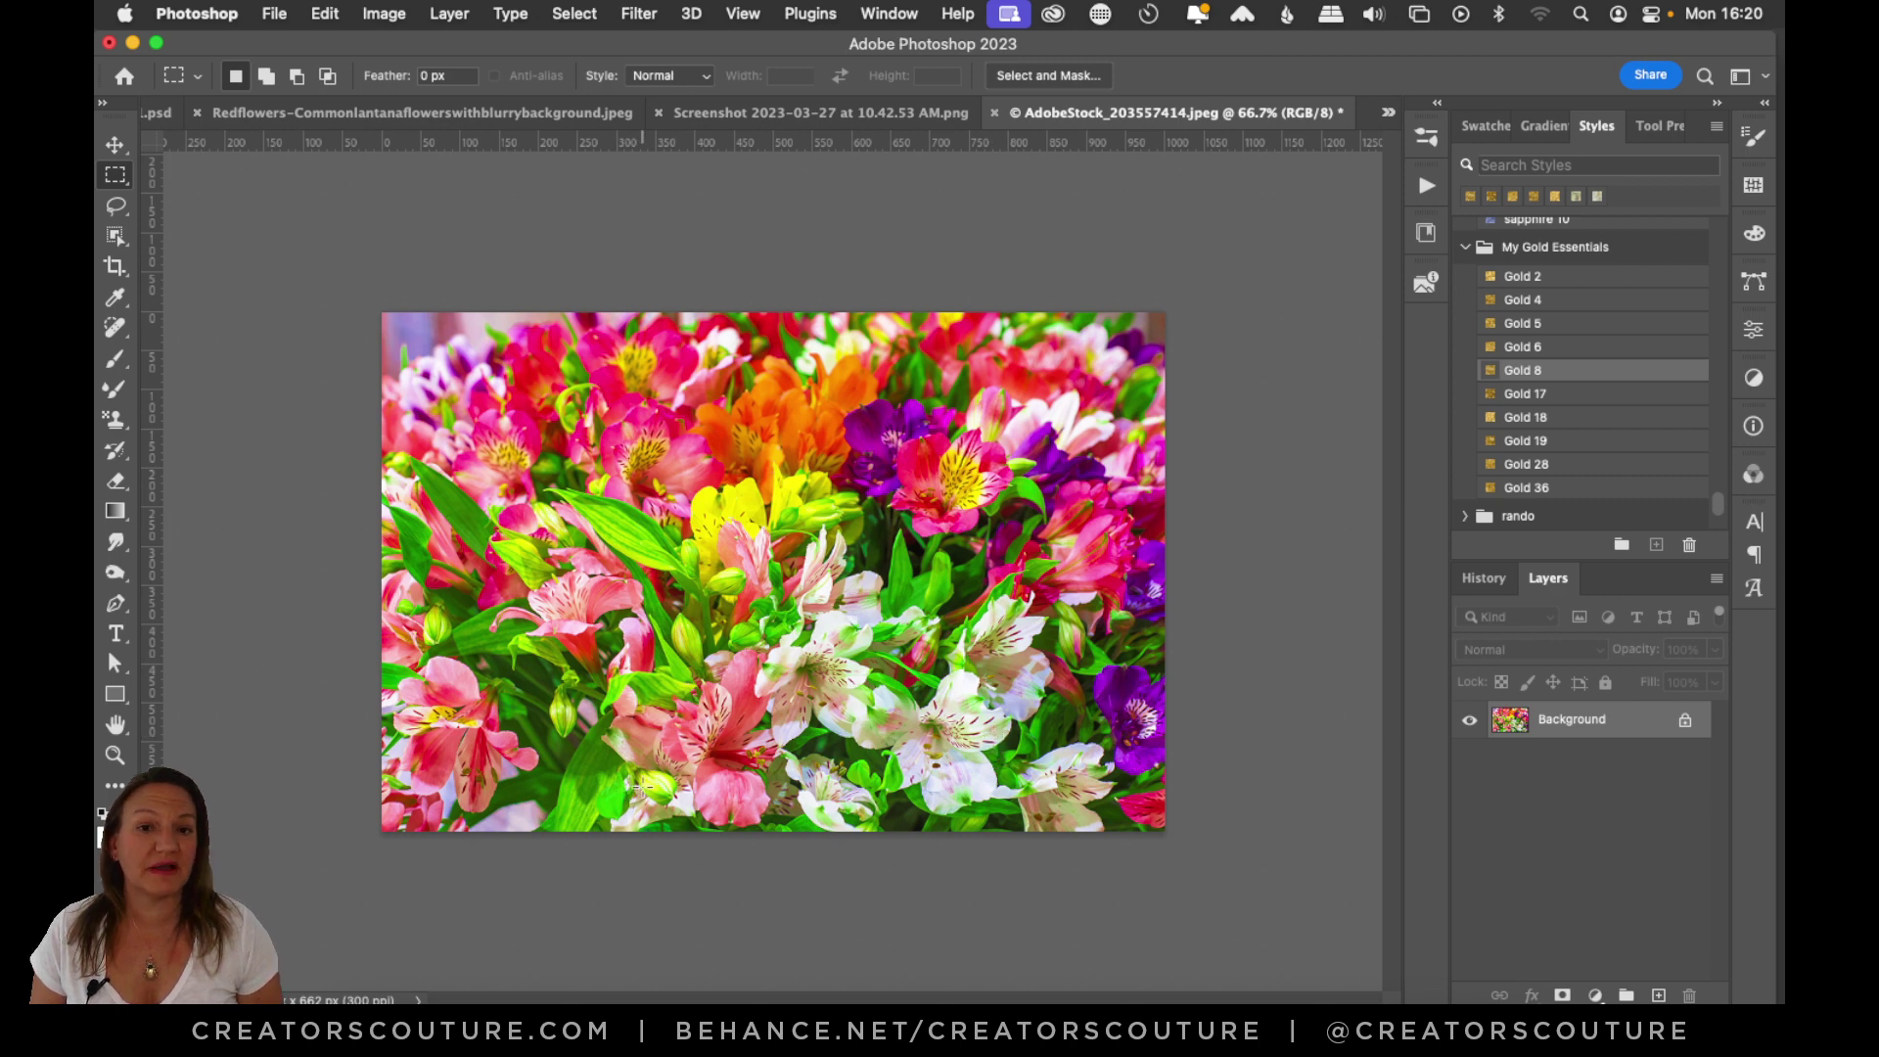
left_click(1389, 111)
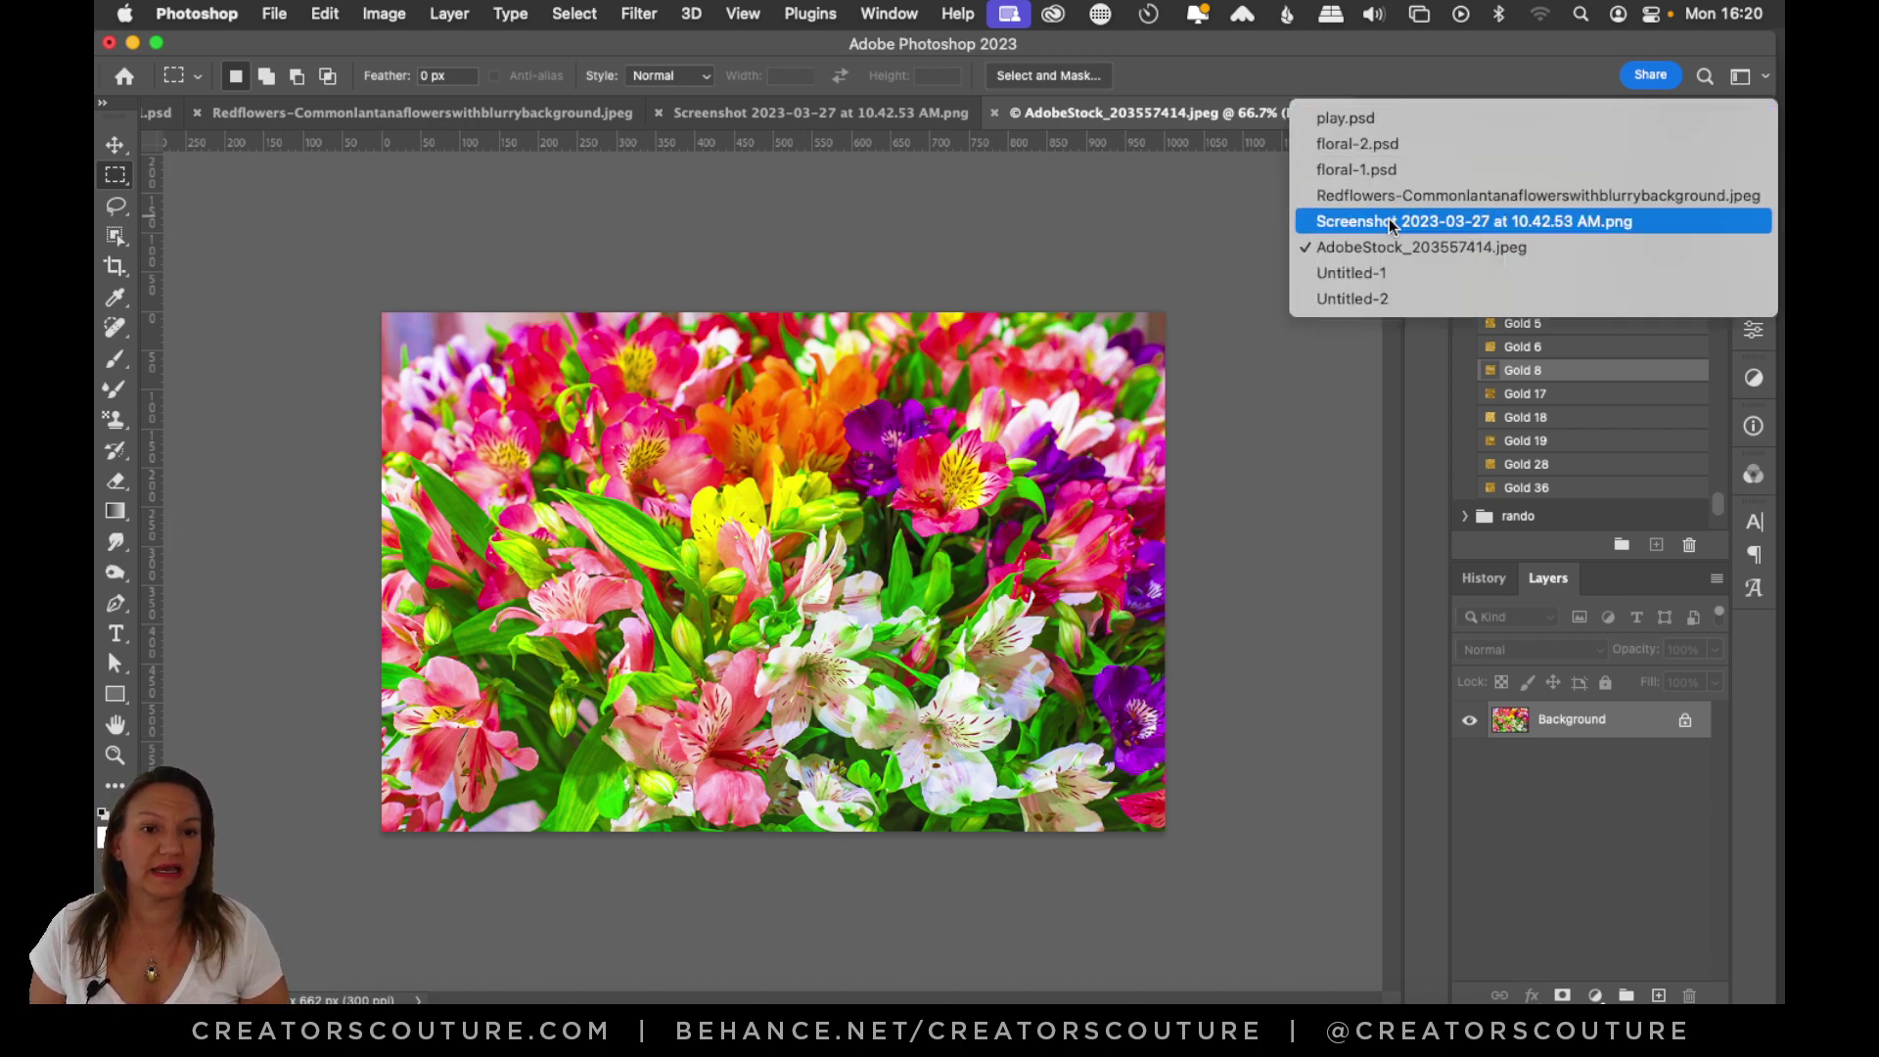
left_click(1374, 278)
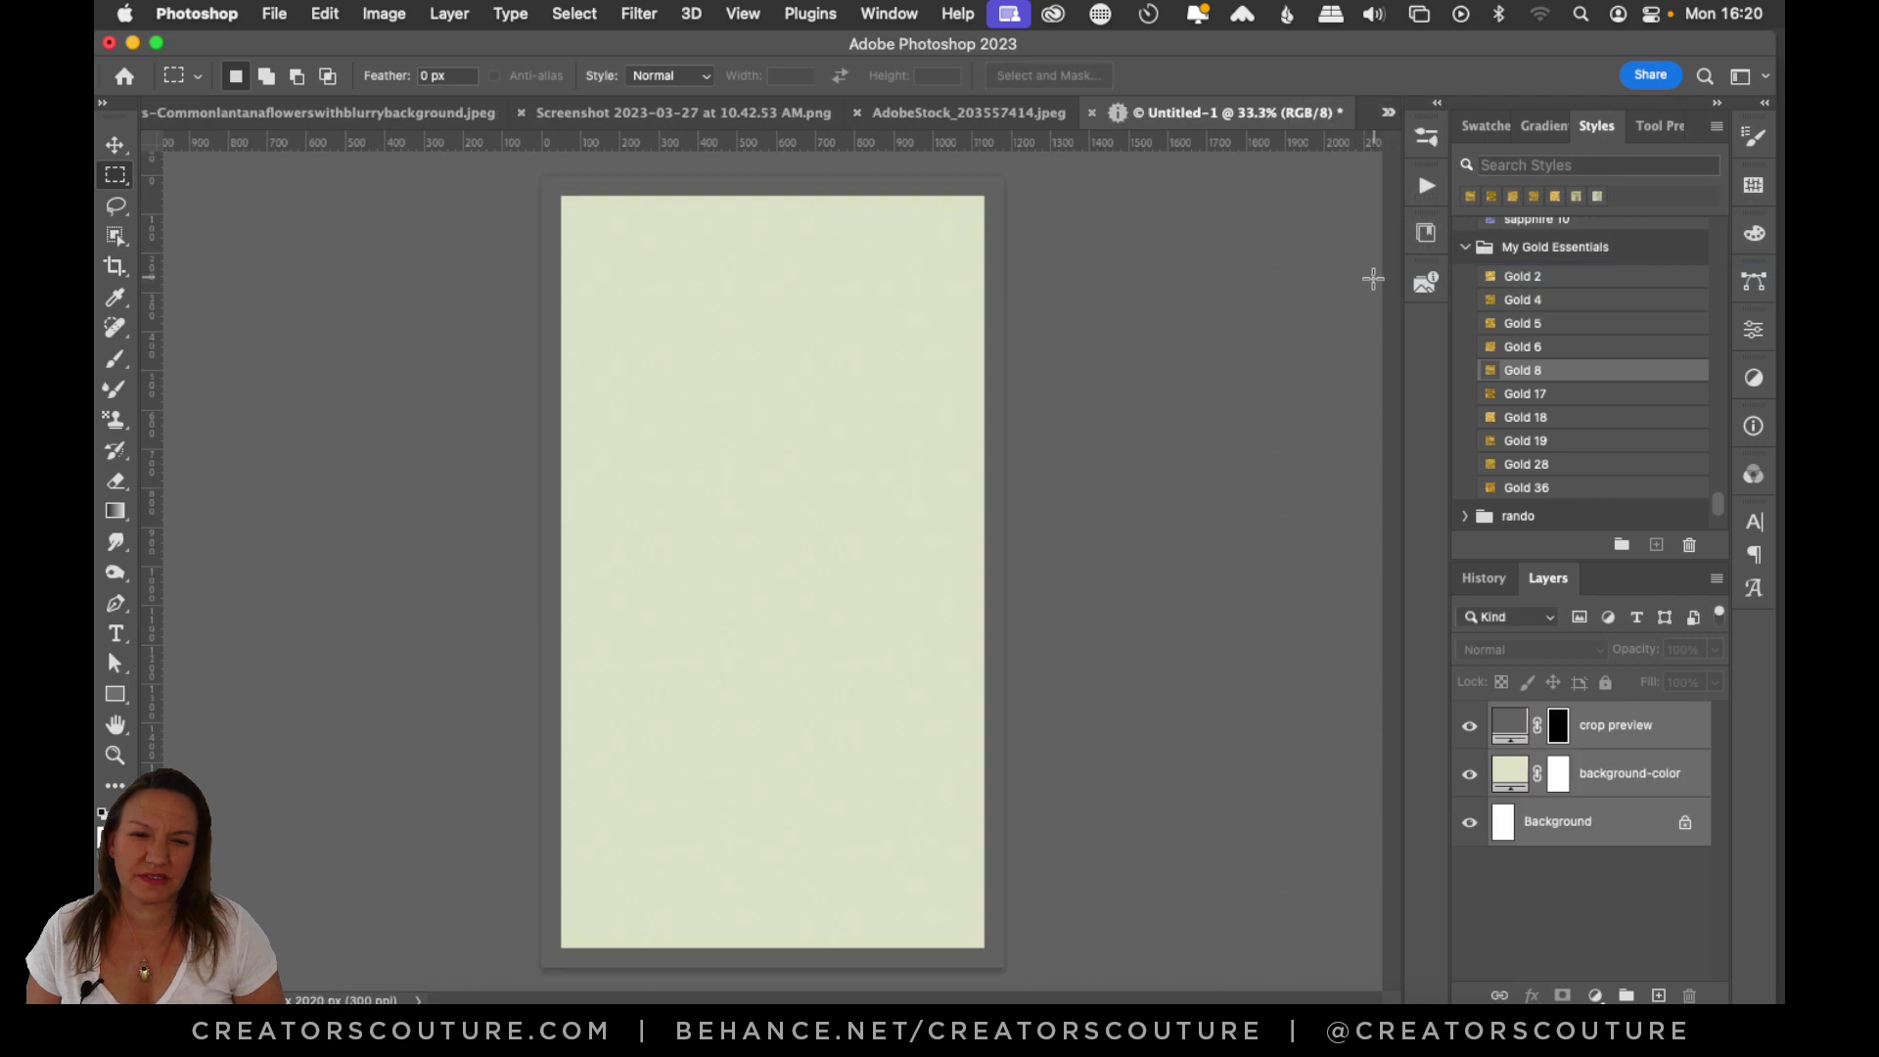
Close AdobeStock_203557414.jpeg without saving its changes.
left_click(1001, 107)
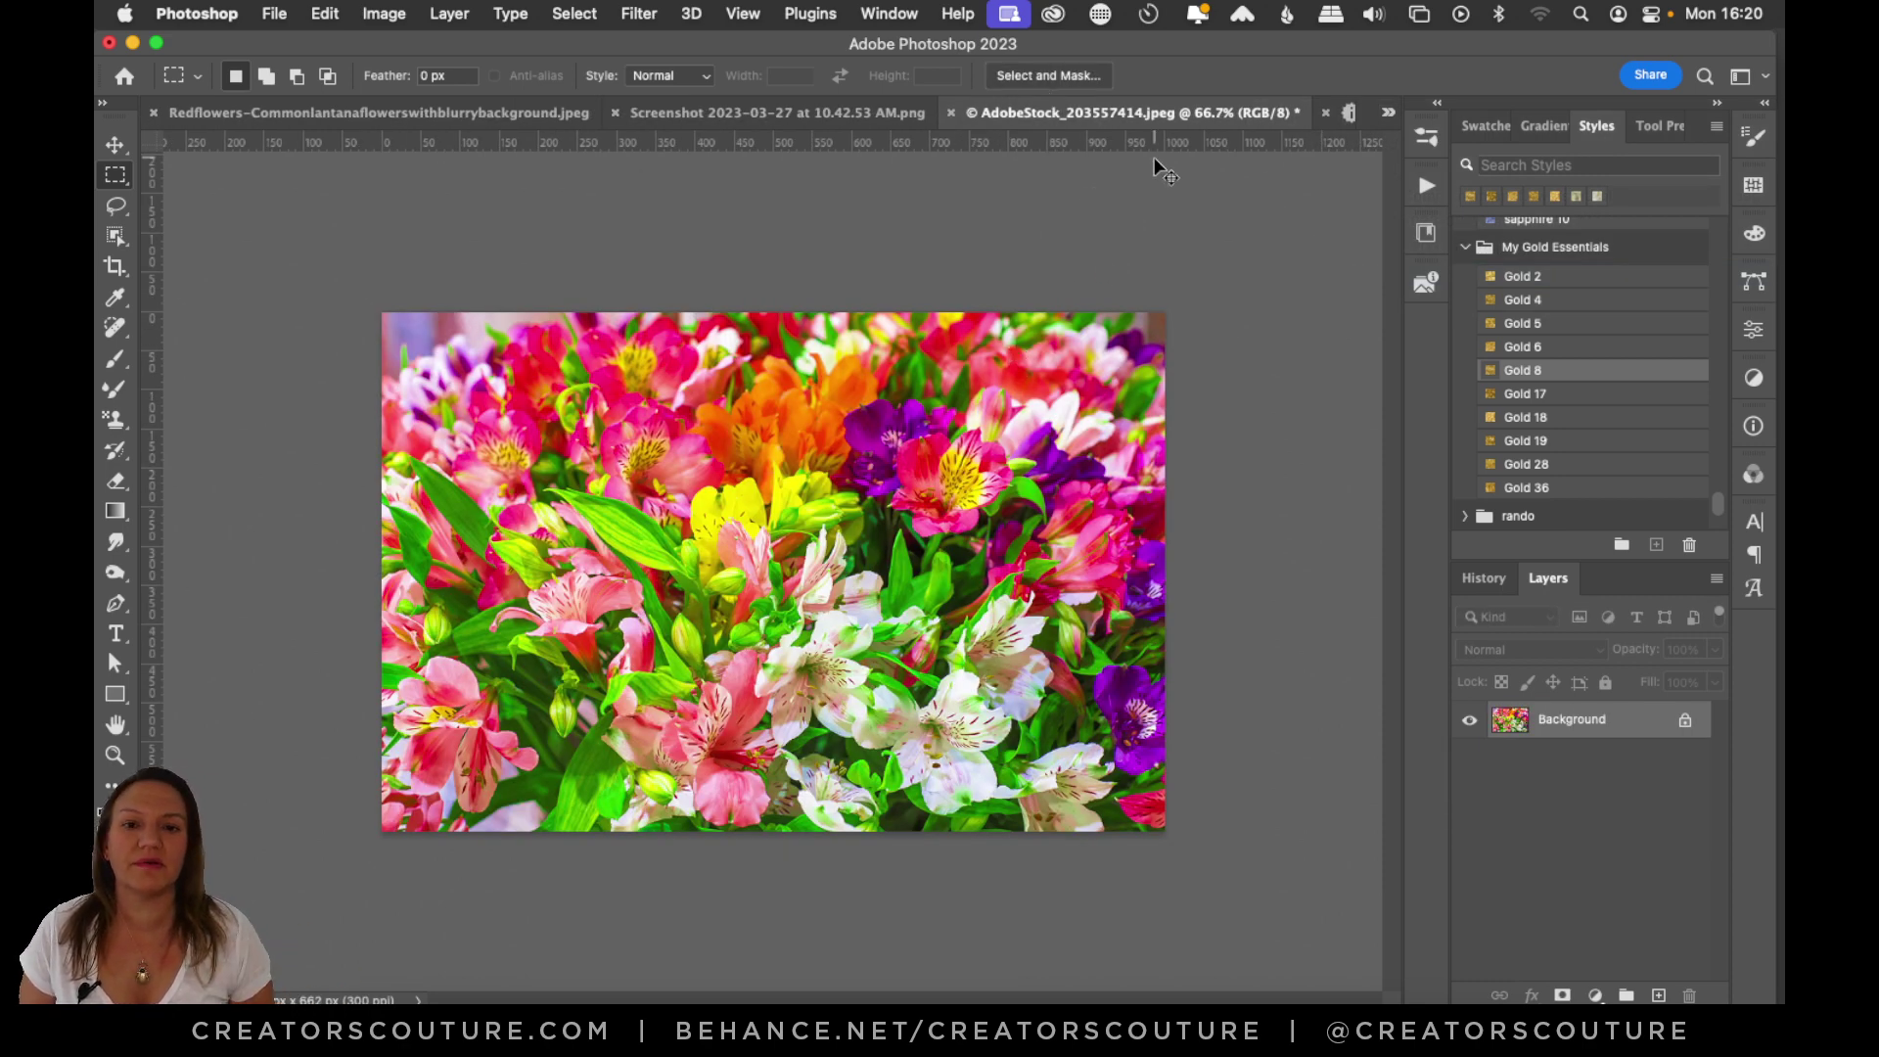
left_click(950, 113)
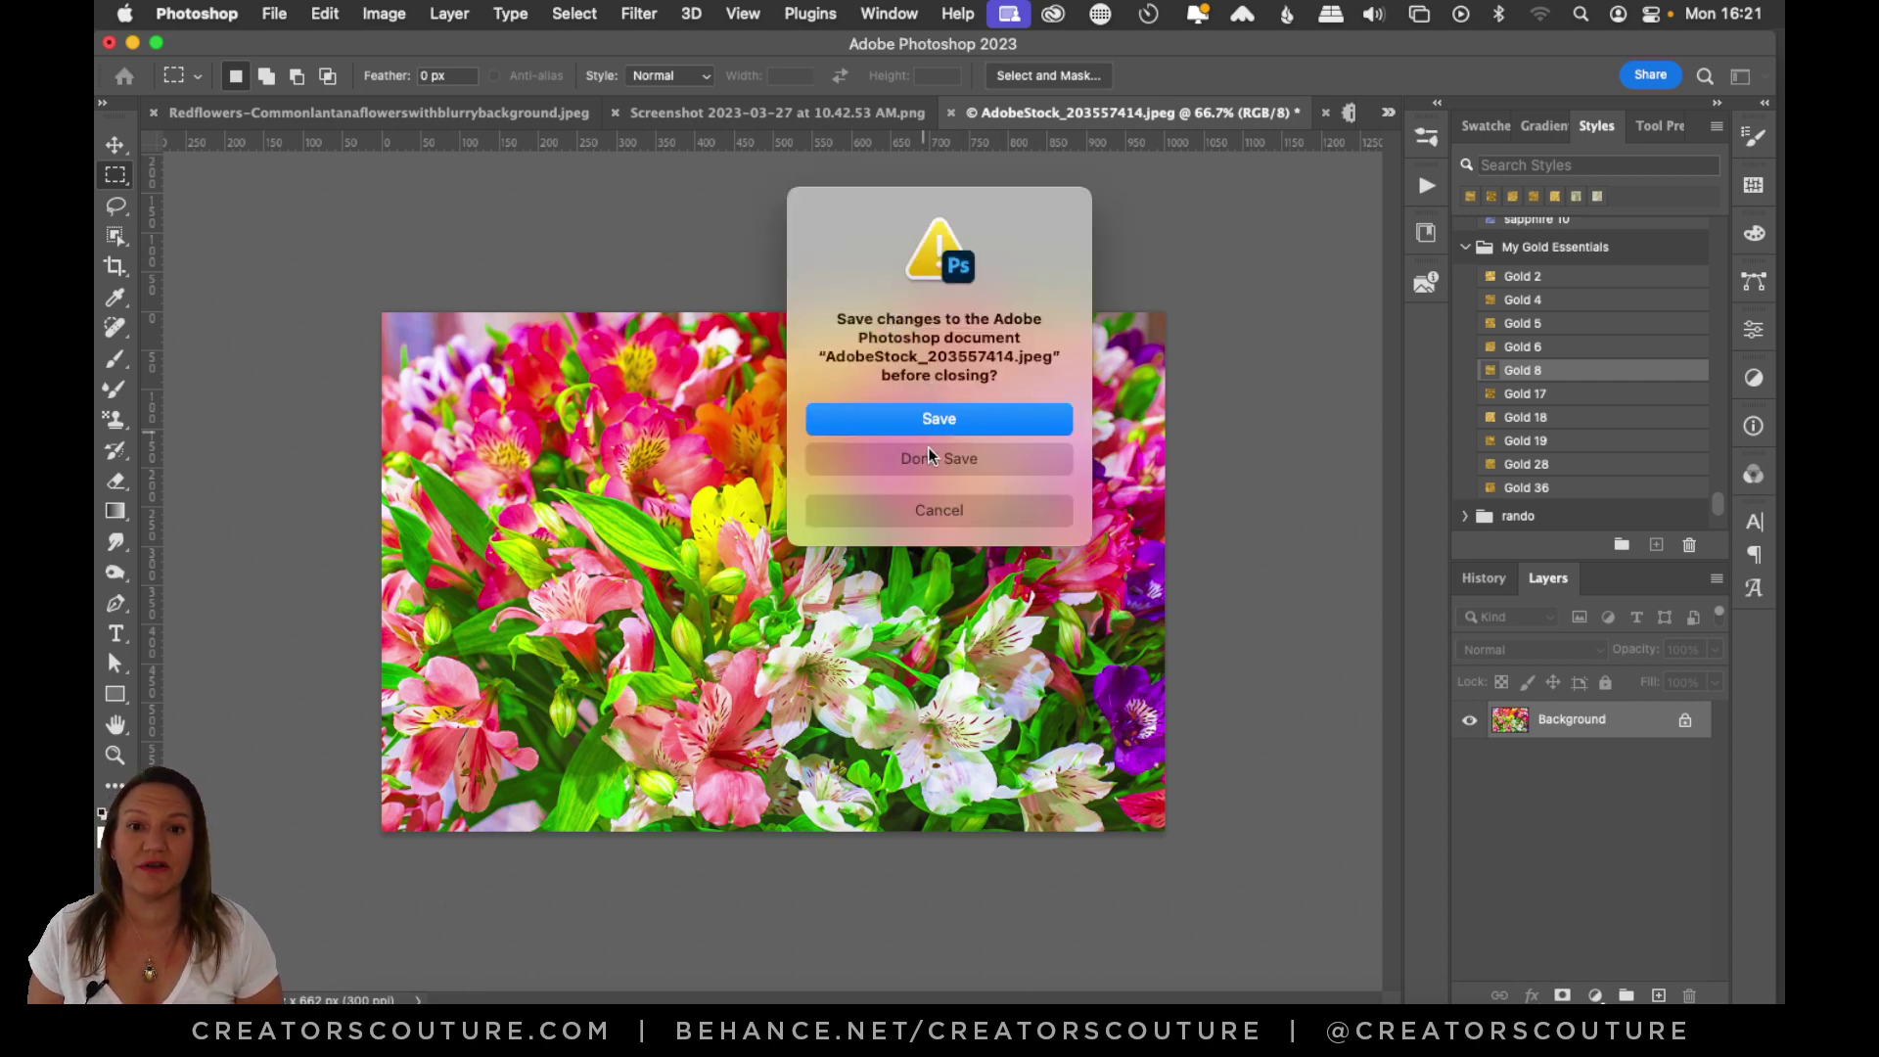
left_click(909, 460)
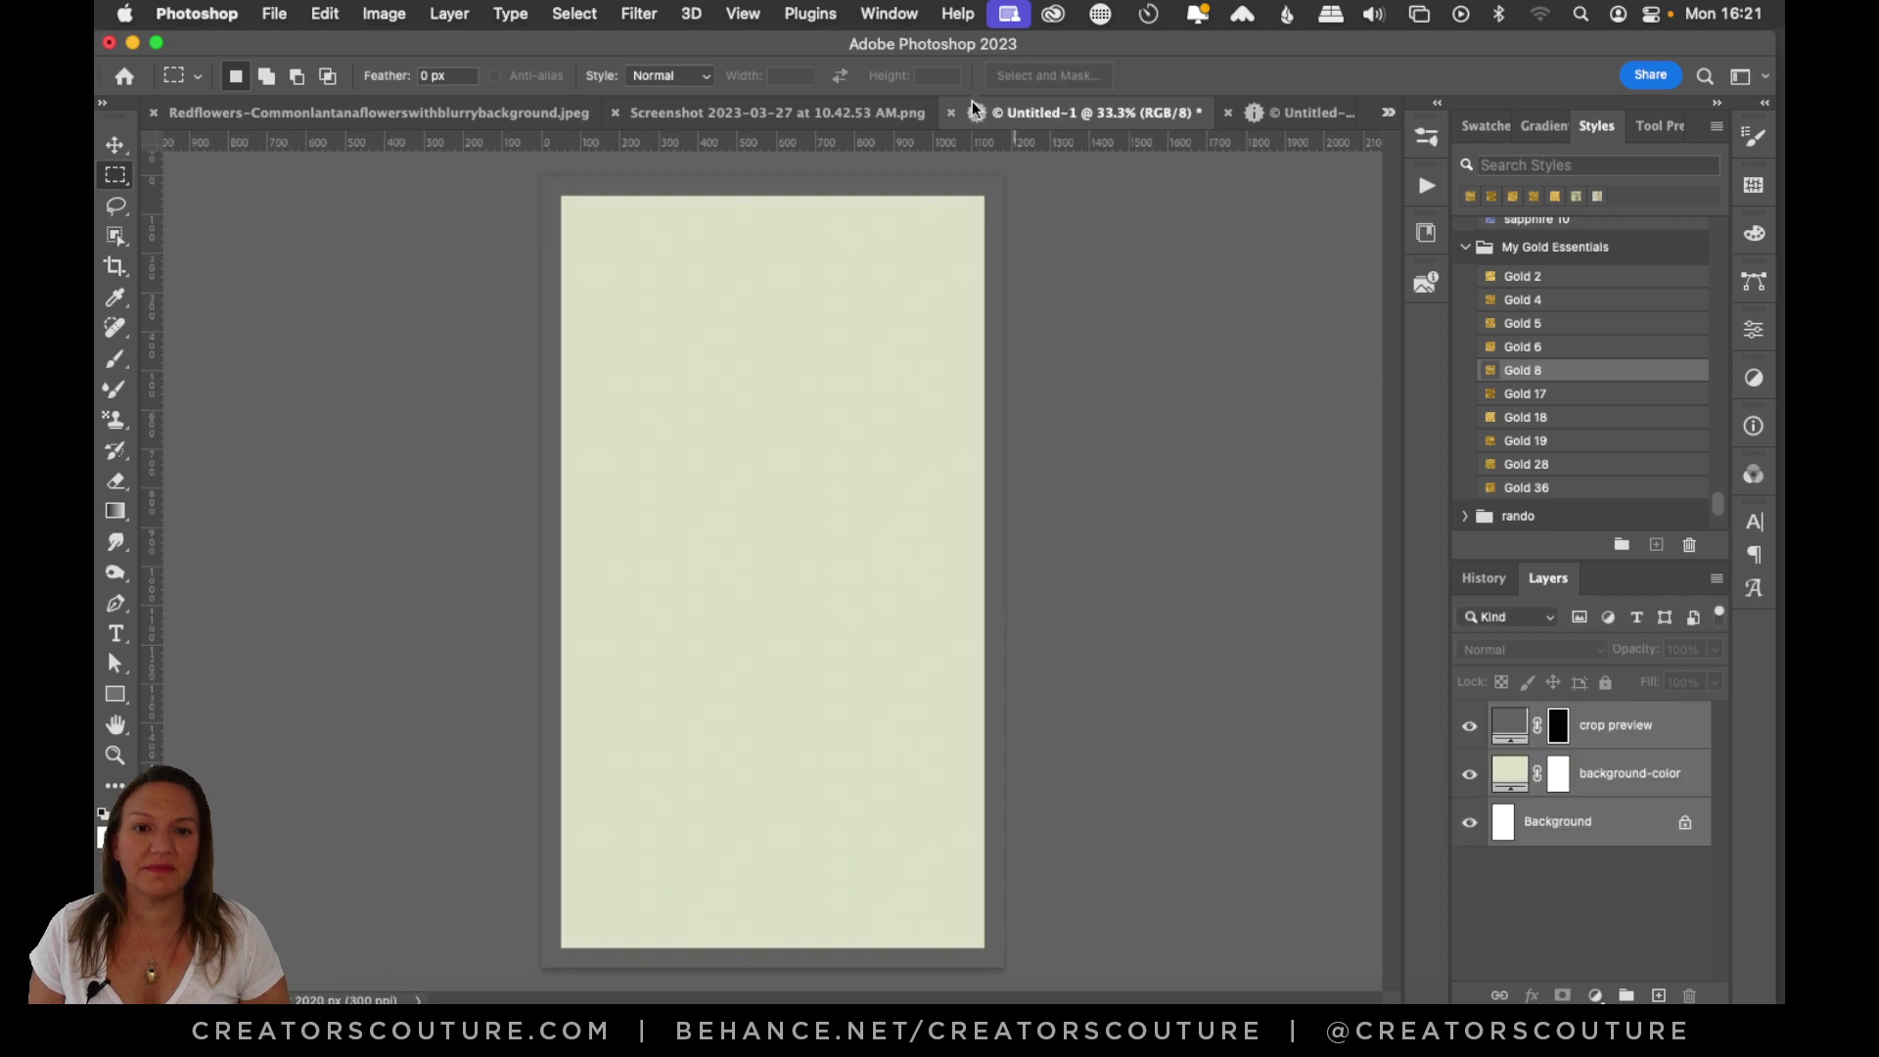
Arrange the documents 2-up Vertical, grouping Untitled-2 with Untitled-1 in one pane and showing floral-2.psd in the other.
left_click(1275, 110)
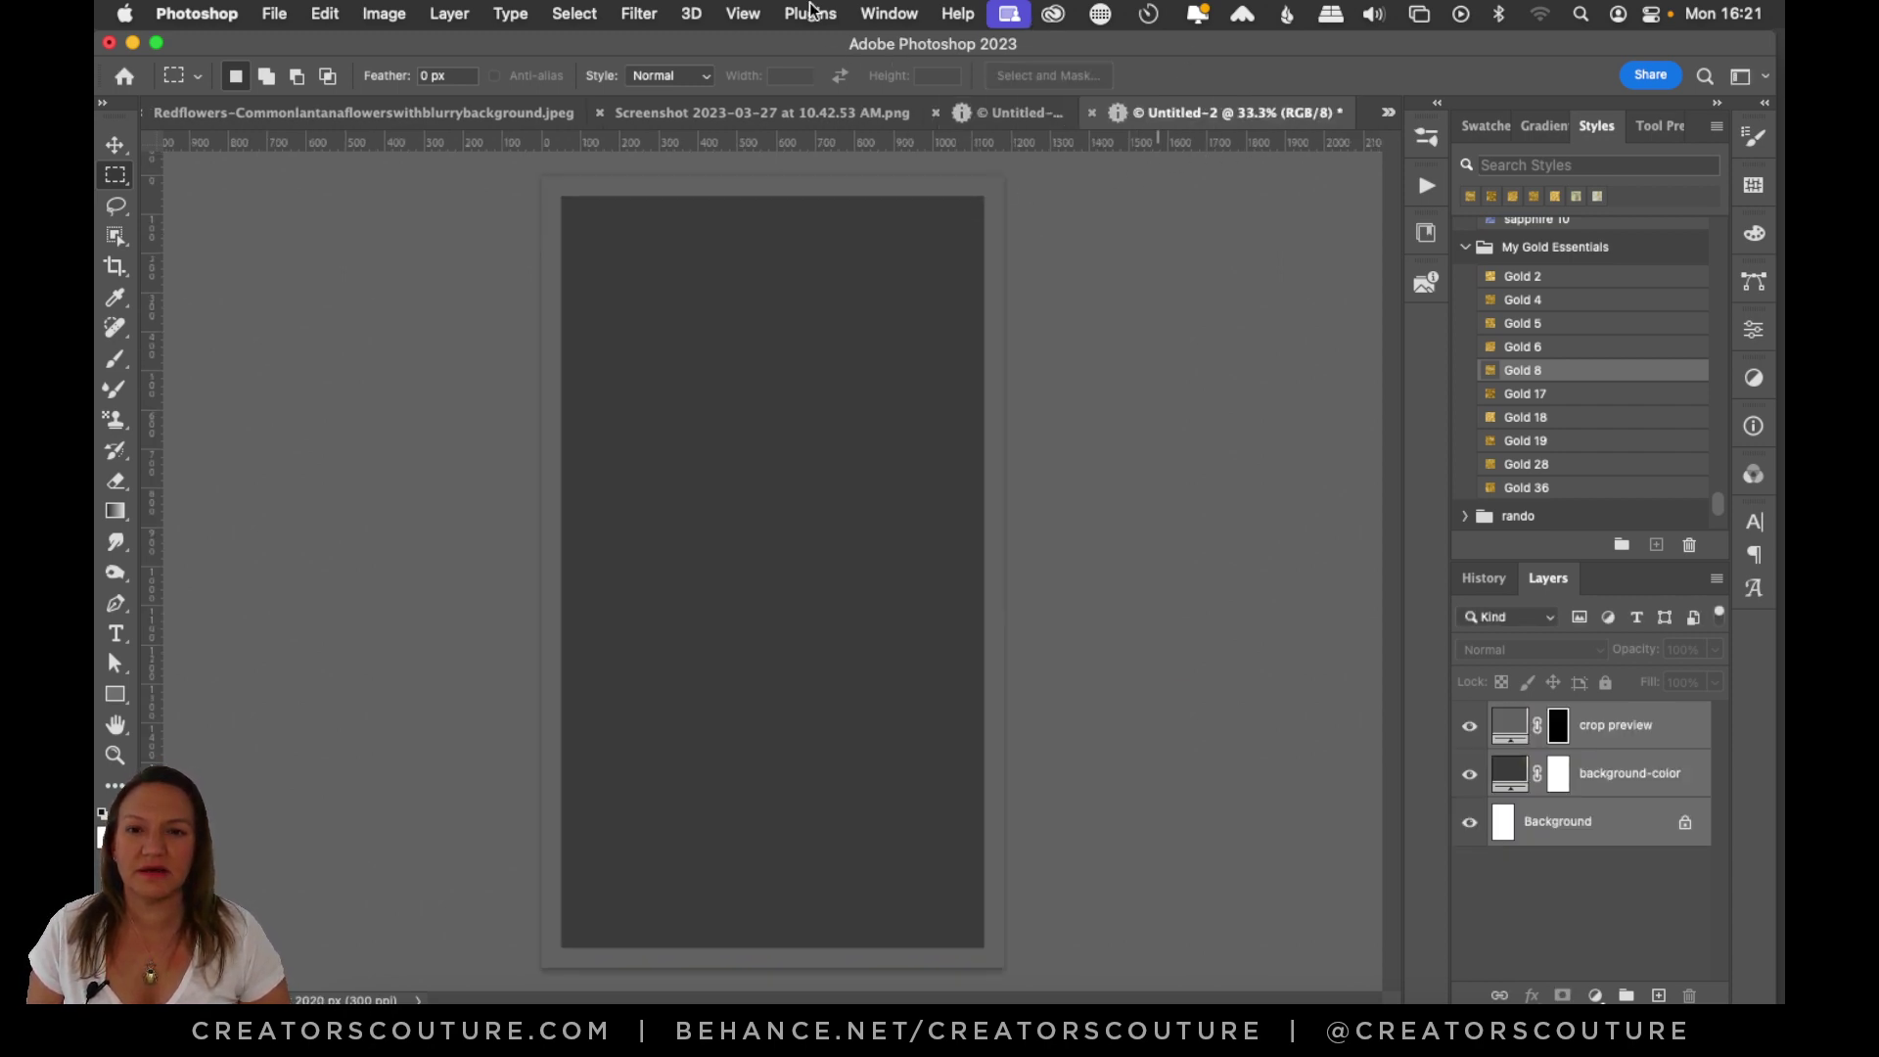
left_click(888, 14)
mouse_move(1373, 56)
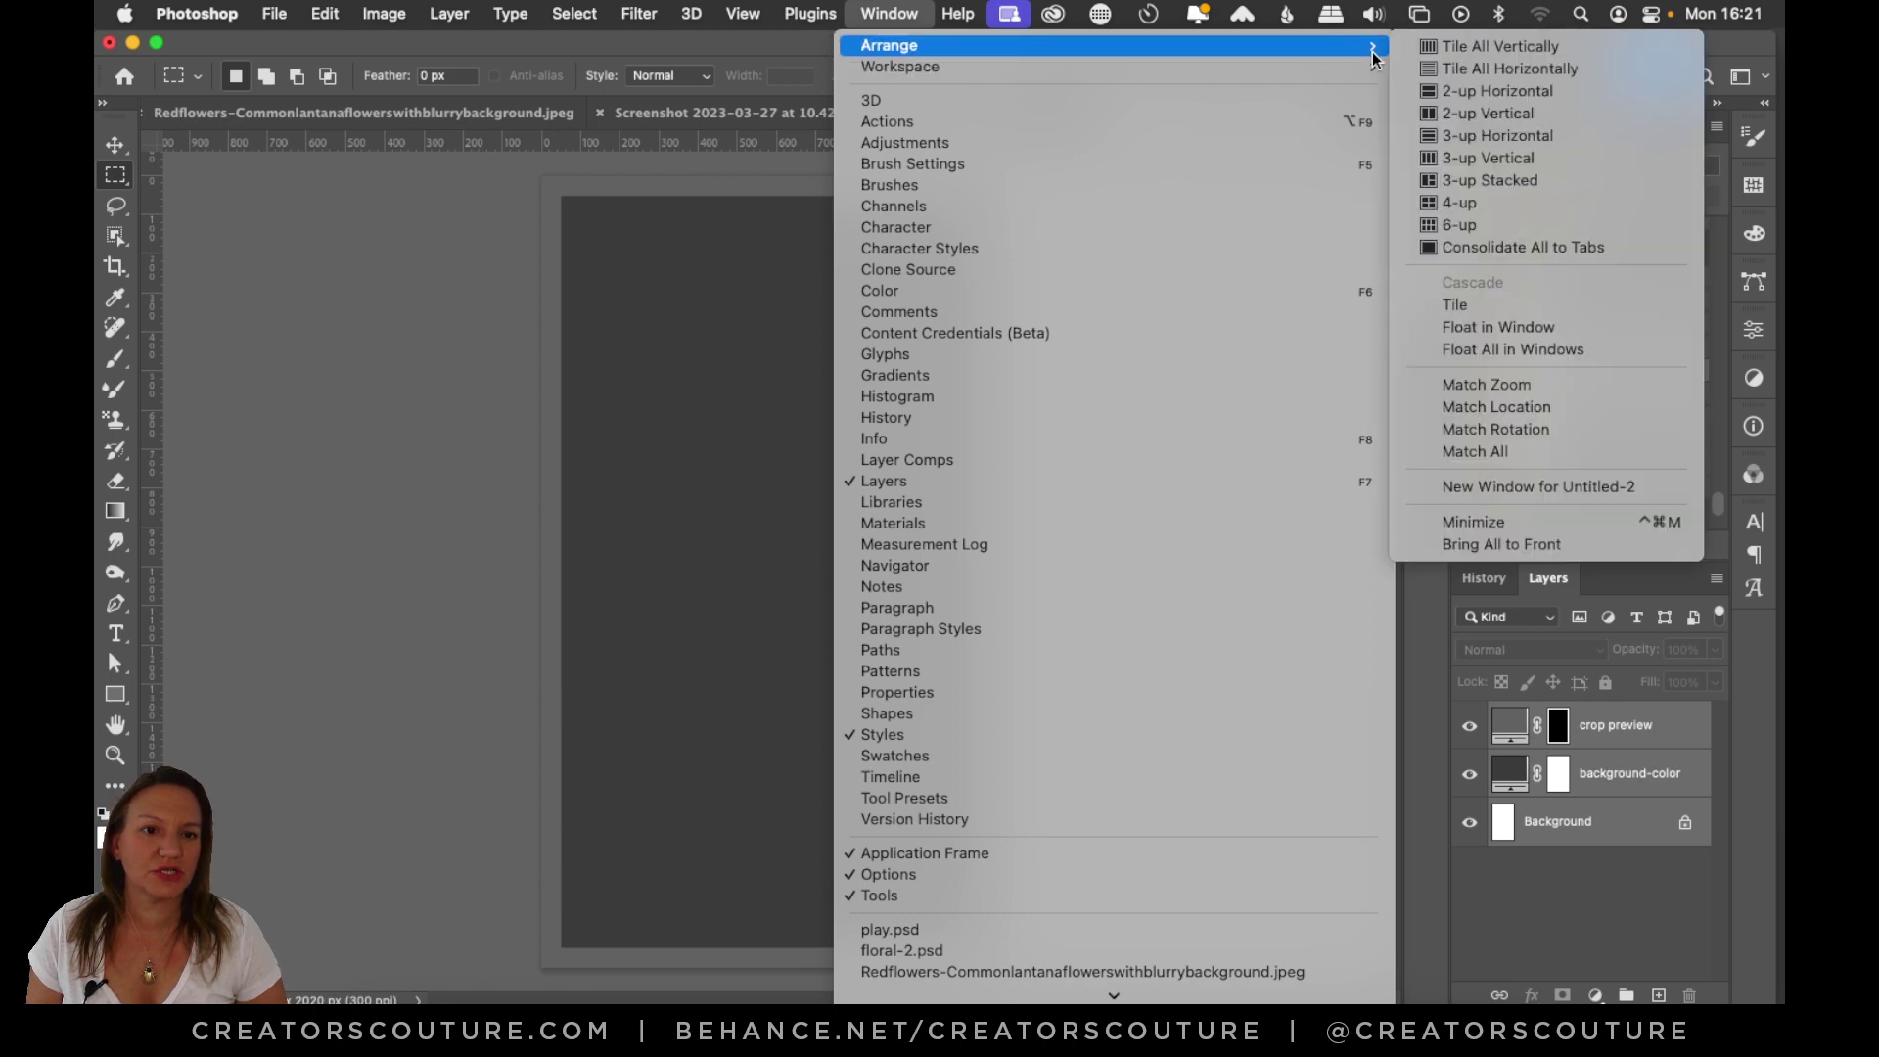
left_click(1507, 115)
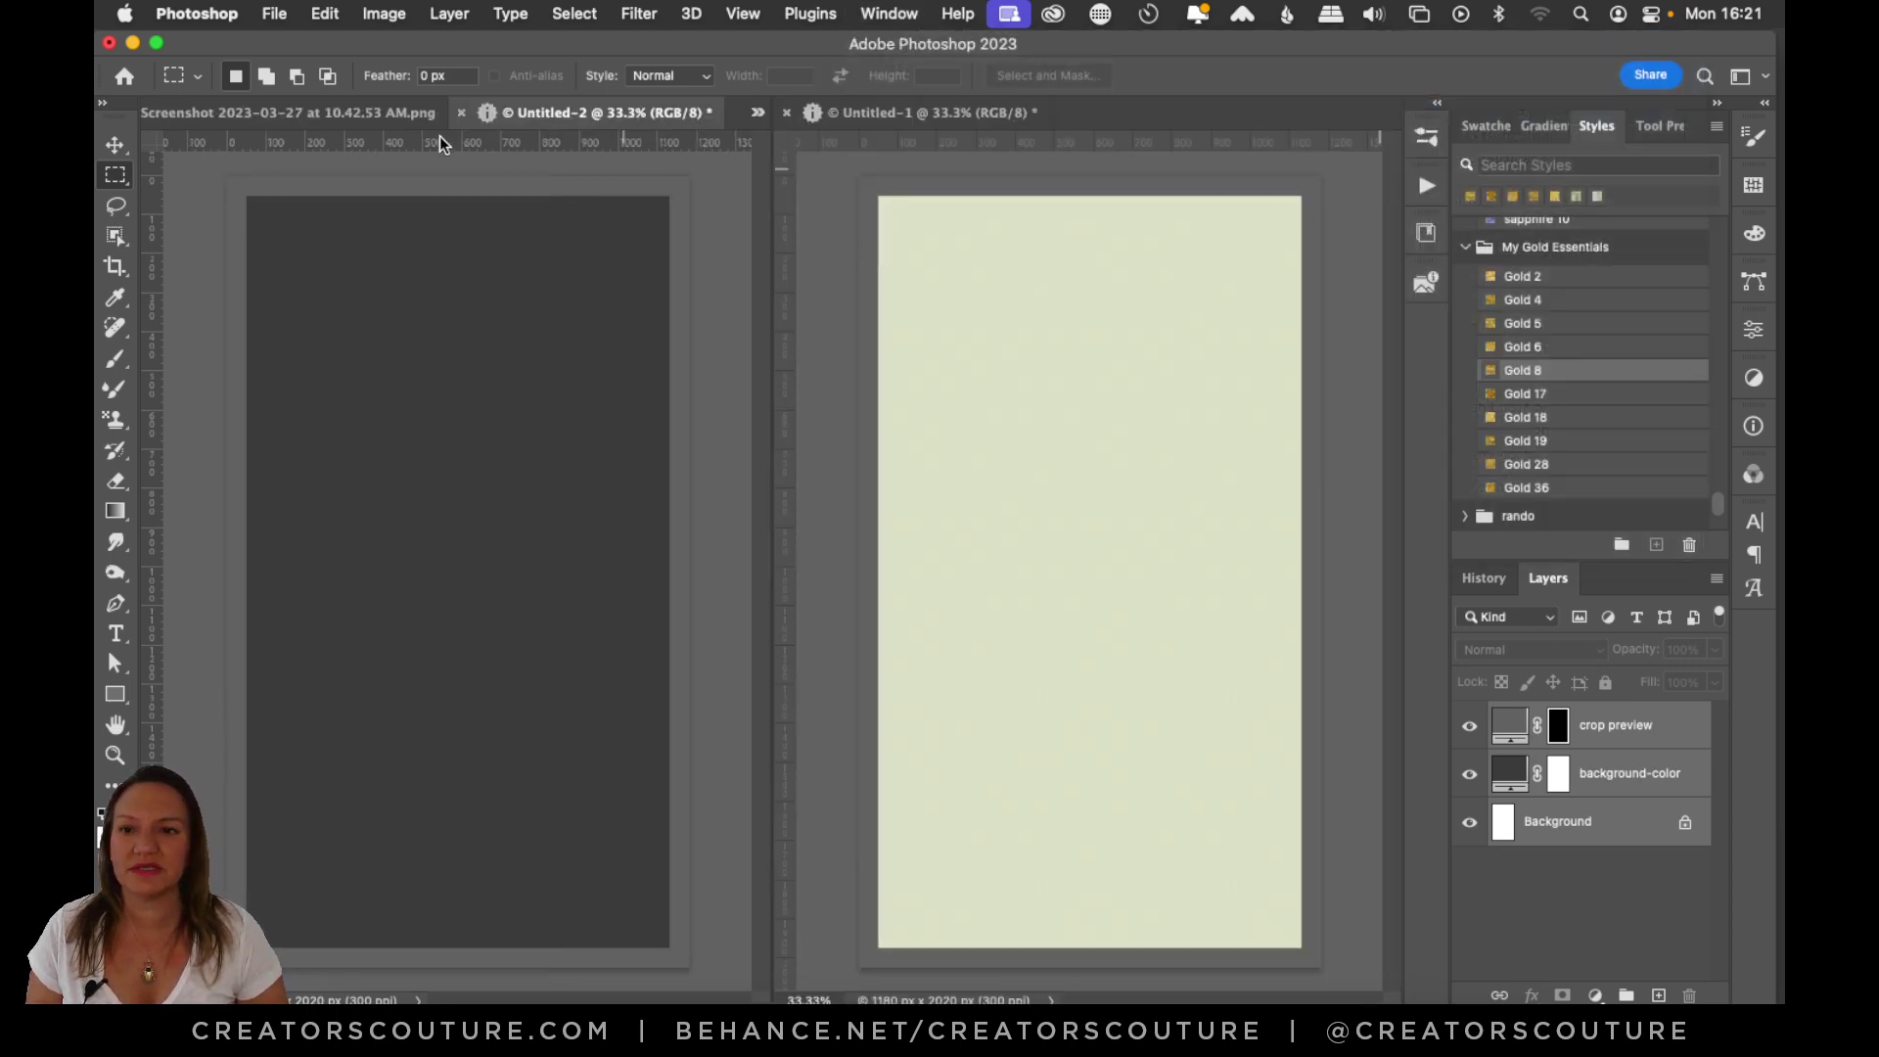
left_click_drag(531, 114, 894, 117)
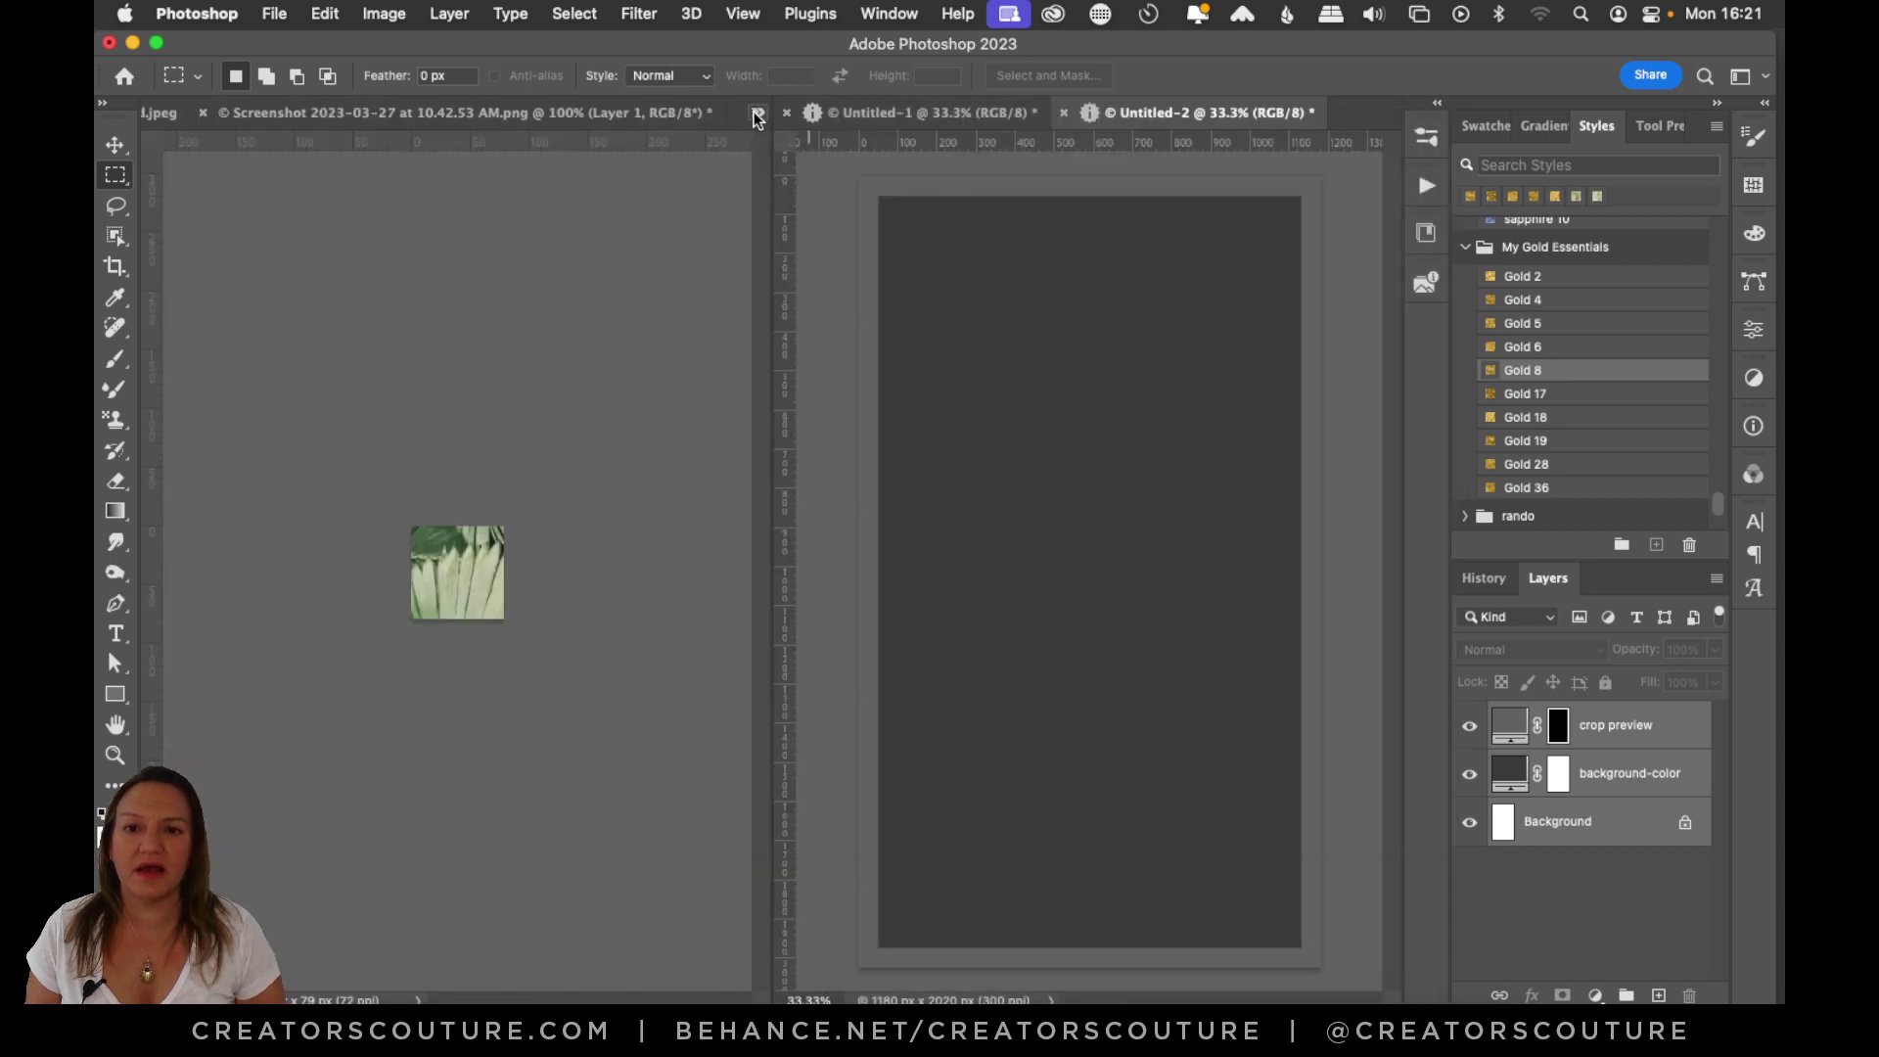
left_click(757, 113)
left_click(816, 145)
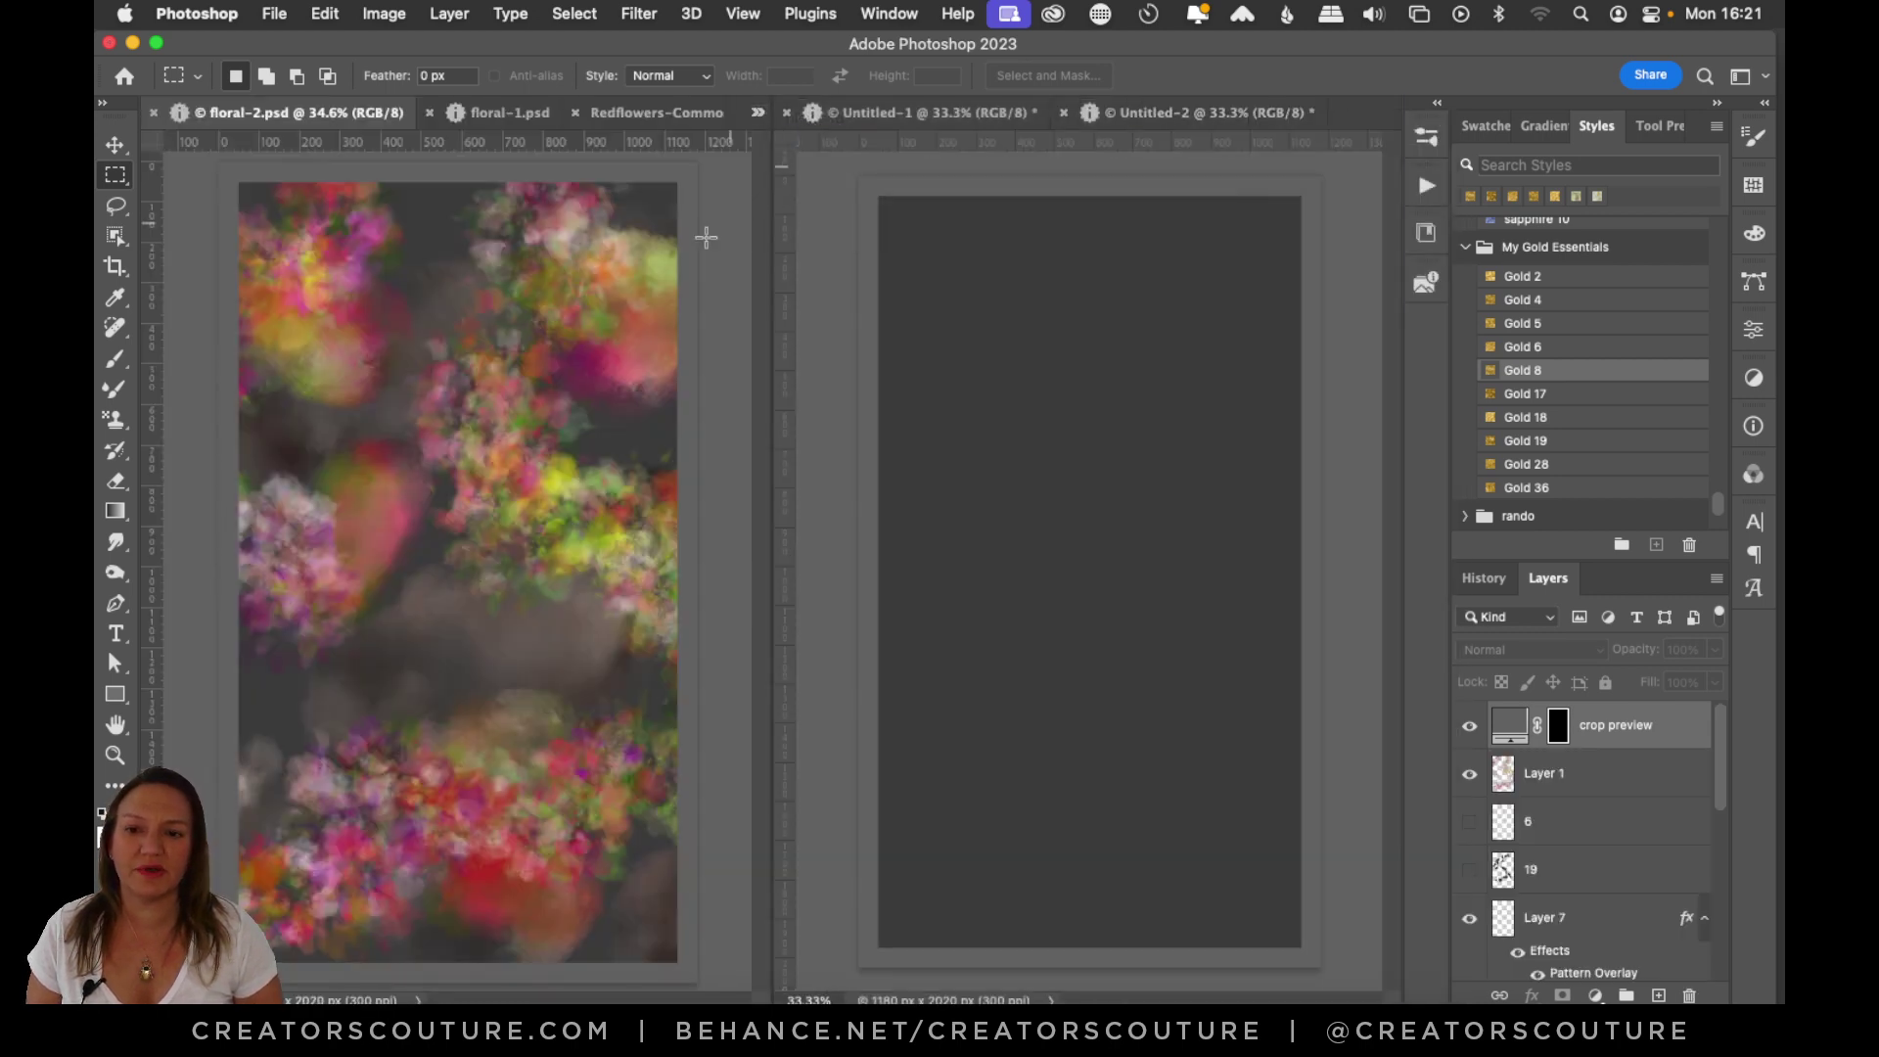
Add a new layer directly above the background-color layer in Untitled-2.
left_click(797, 656)
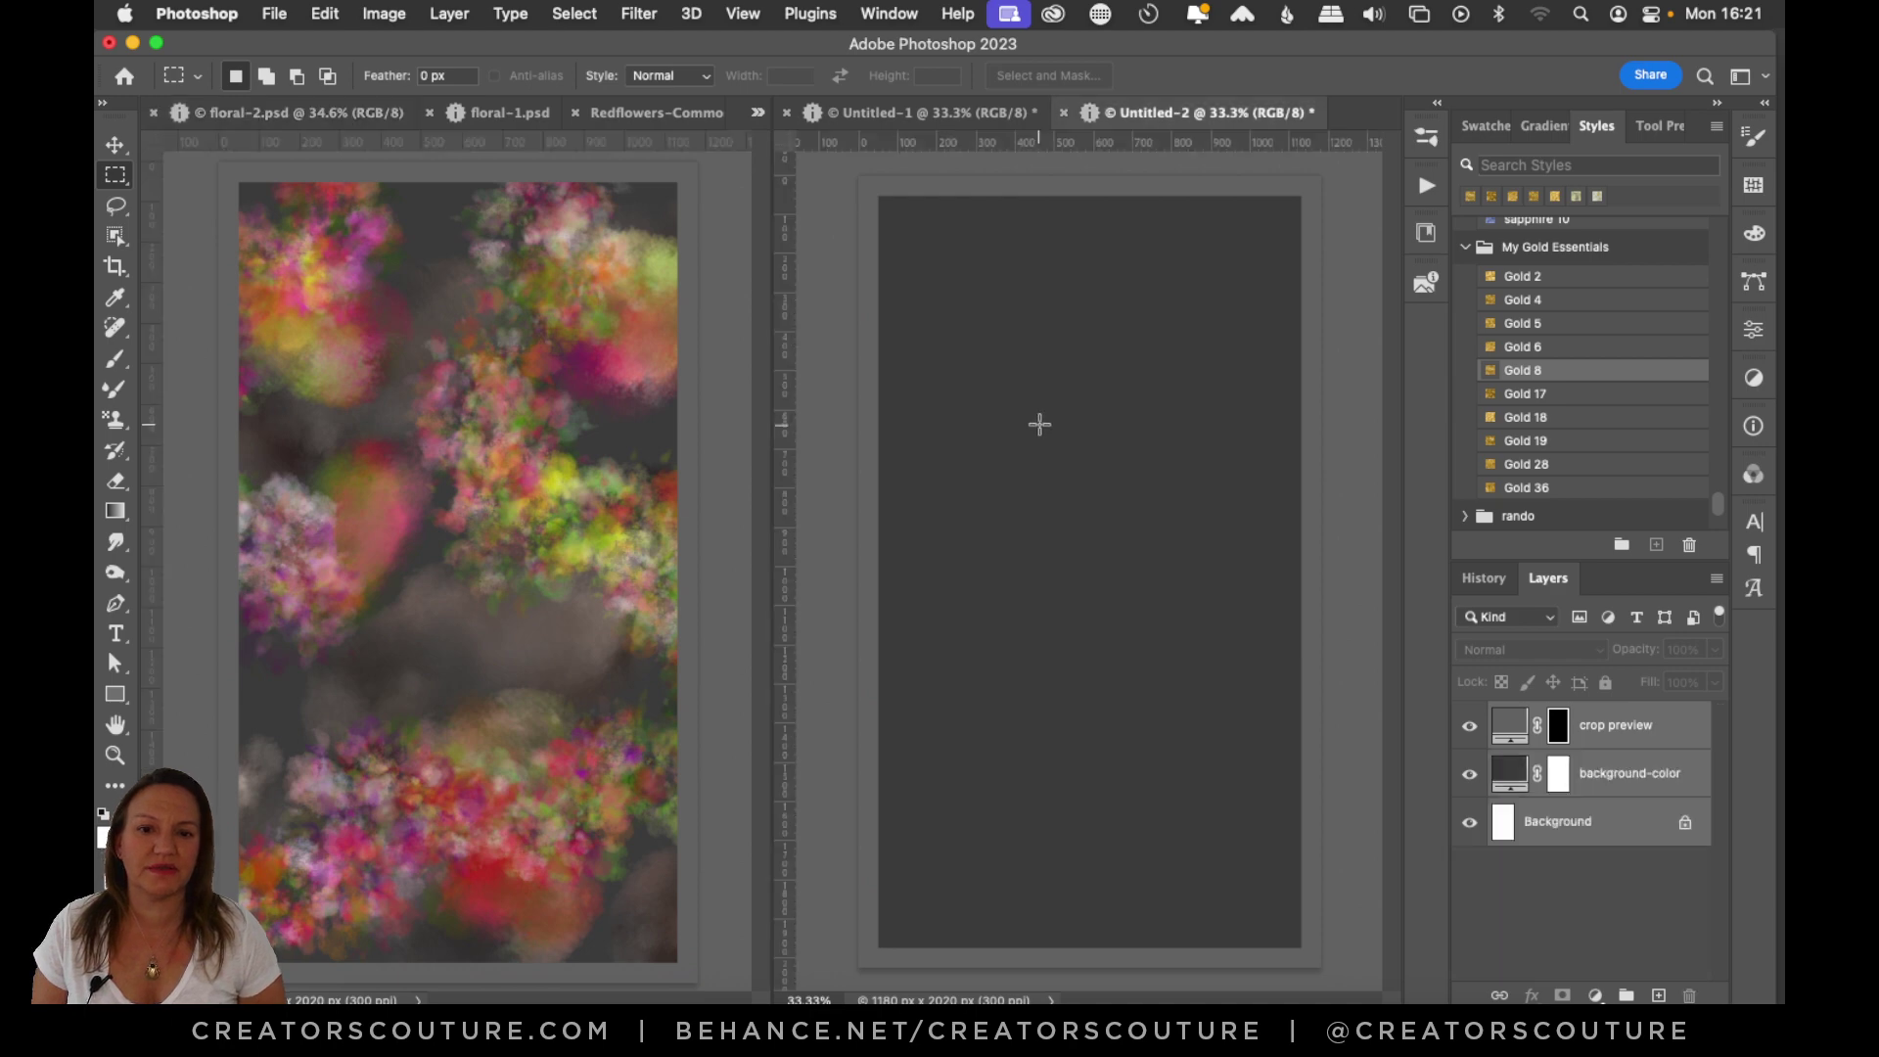
left_click(1619, 773)
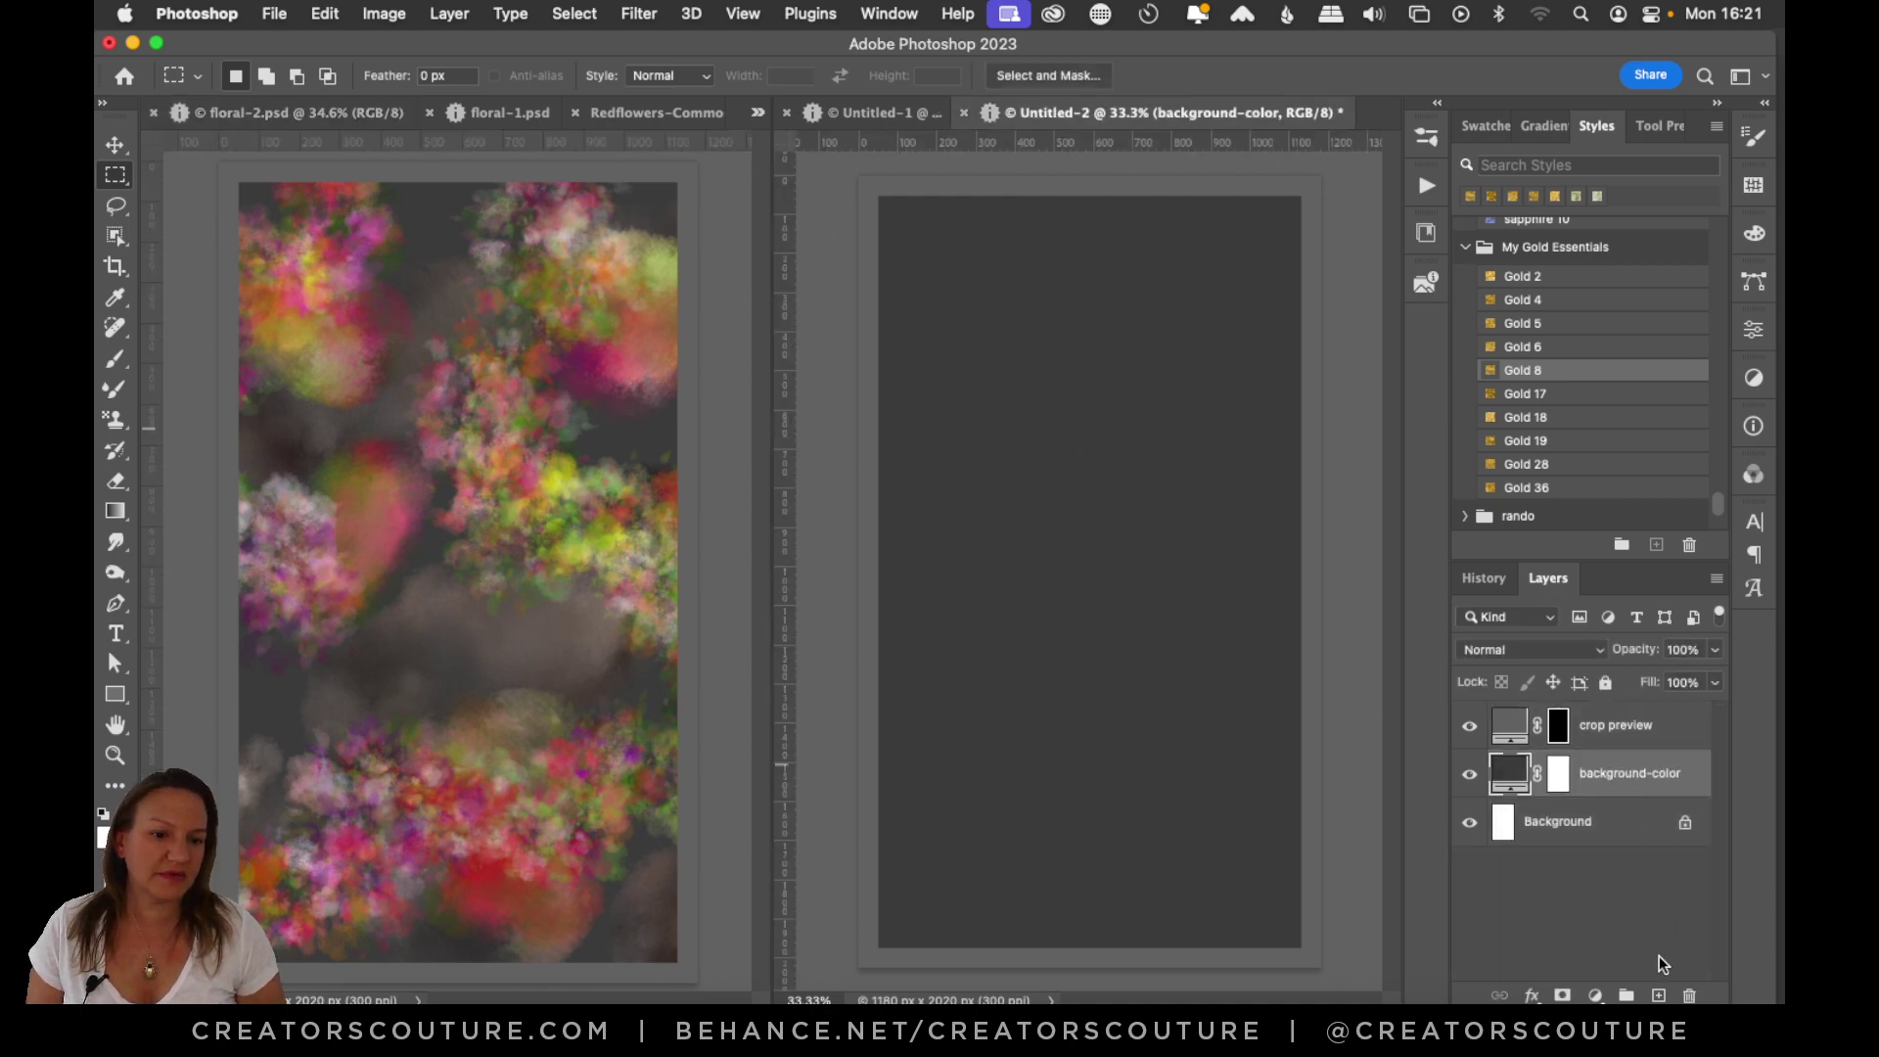
left_click(1657, 996)
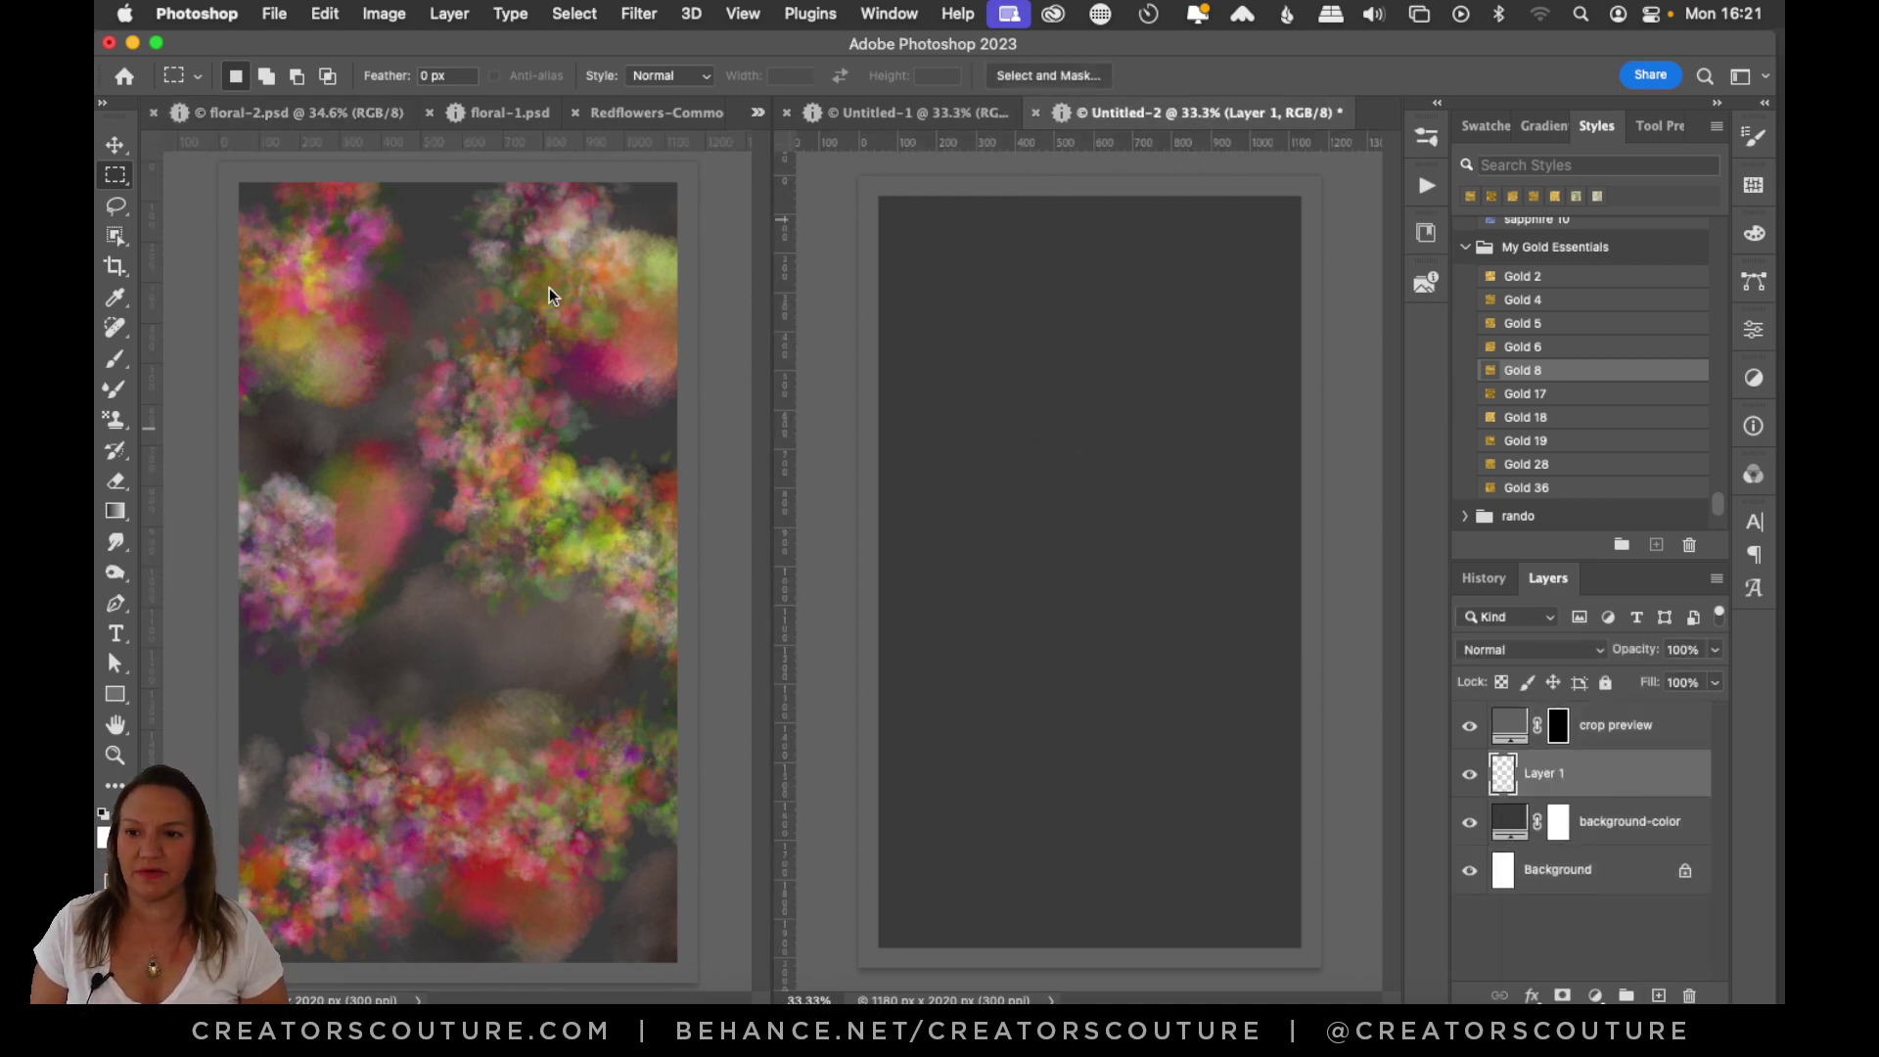
Activate the Pattern Stamp tool in Untitled-2 and choose the 400 px "bouquet on dark" brush.
left_click(115, 754)
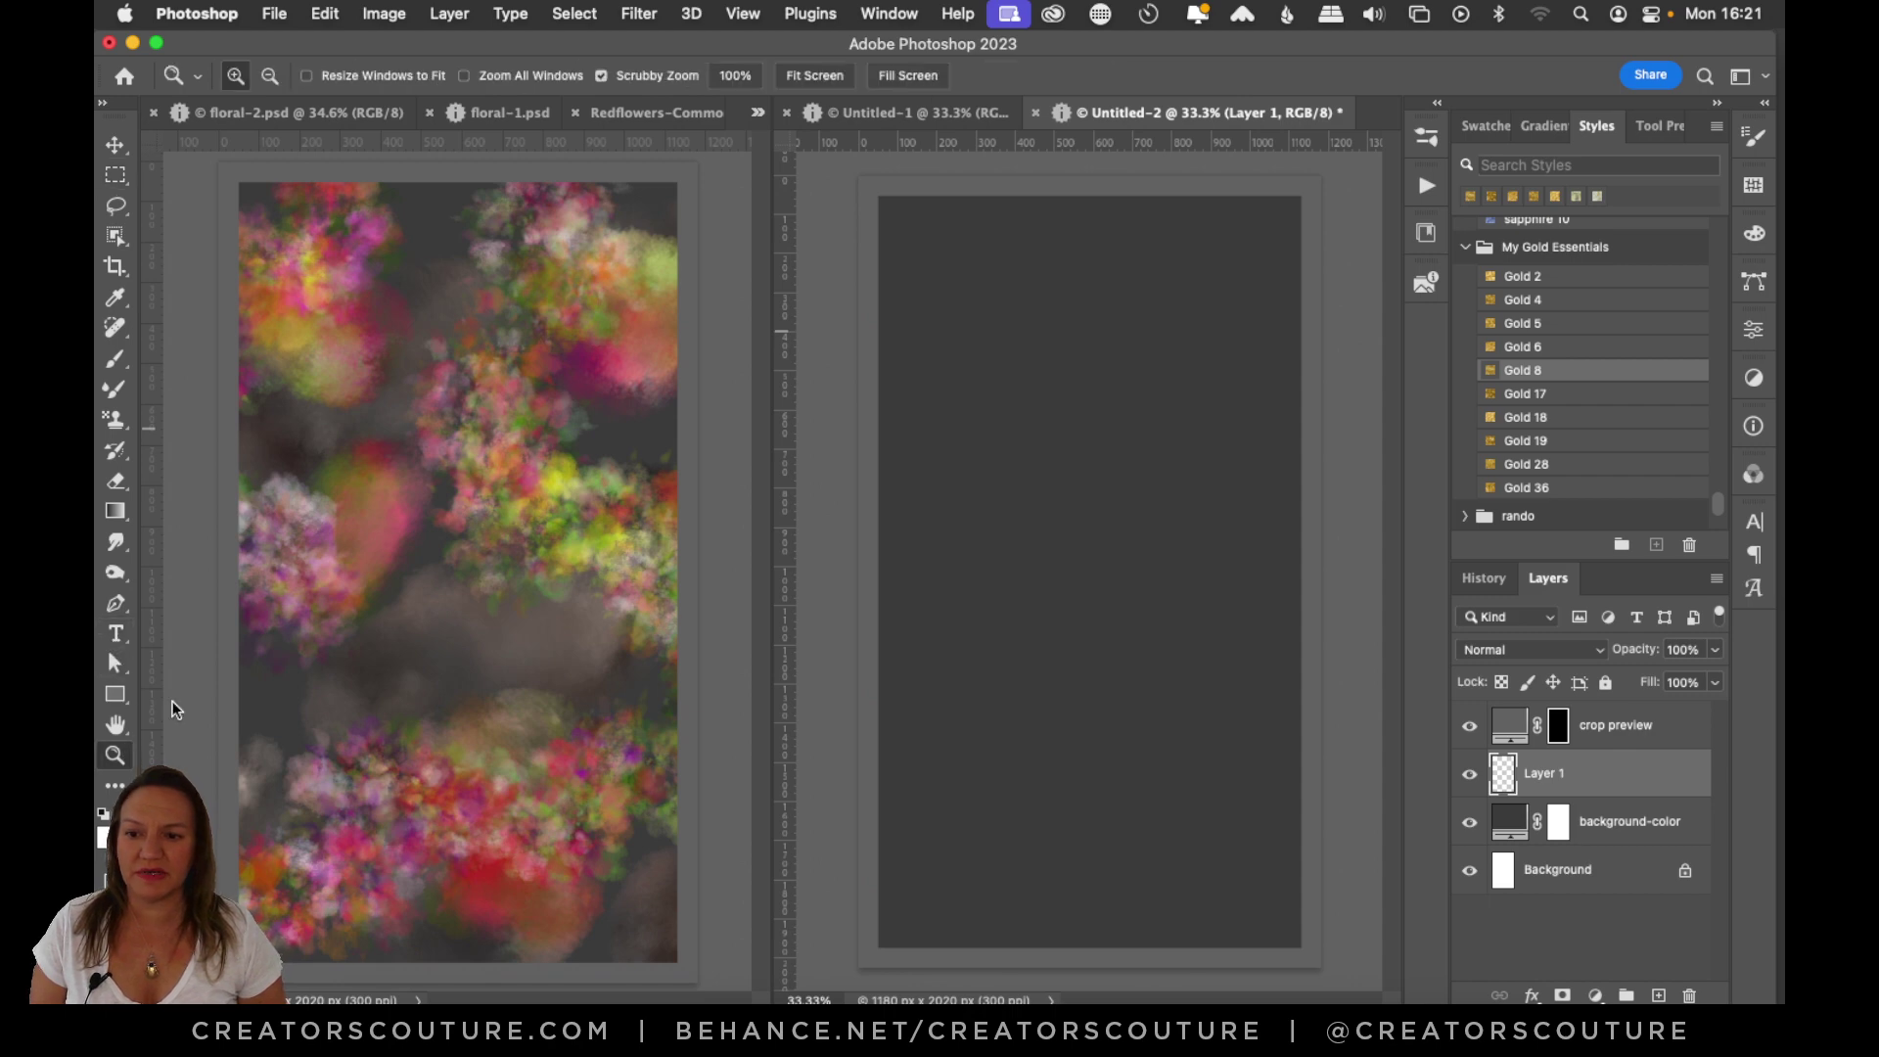
left_click(1074, 443)
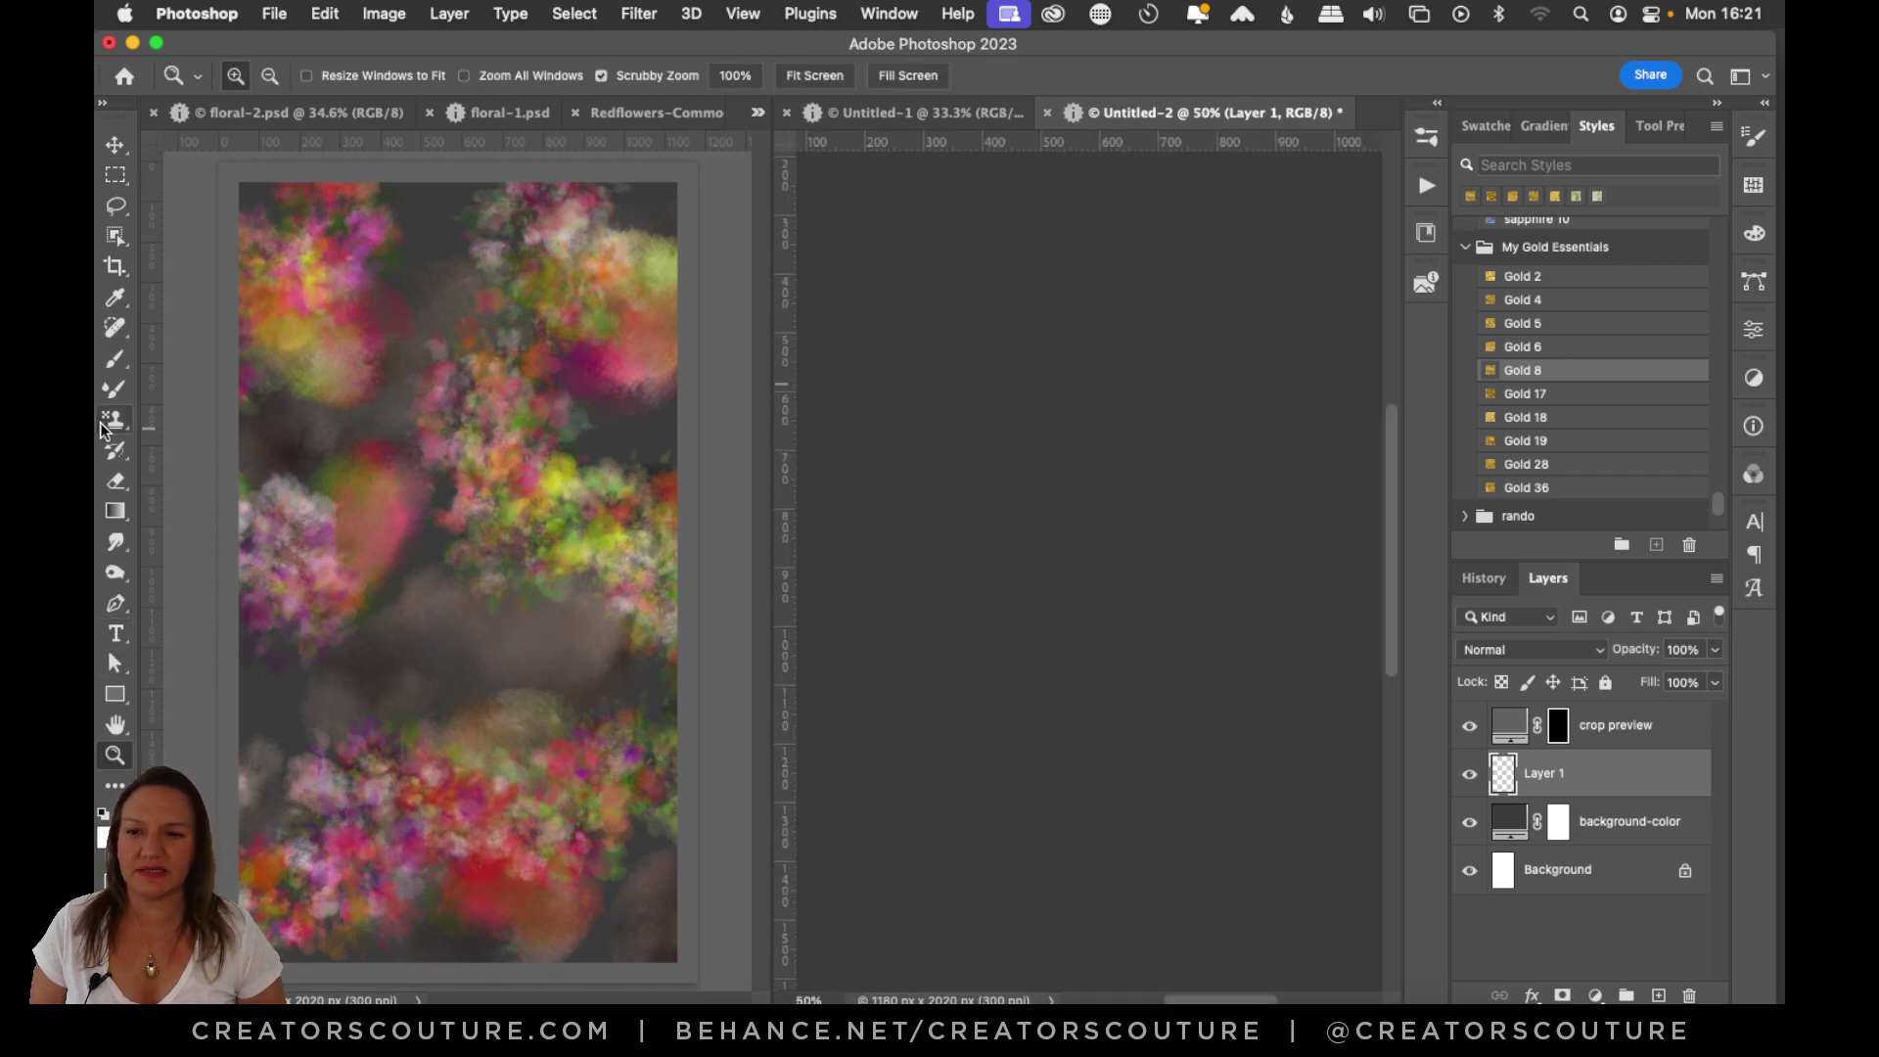
left_click(110, 421)
left_click(1424, 137)
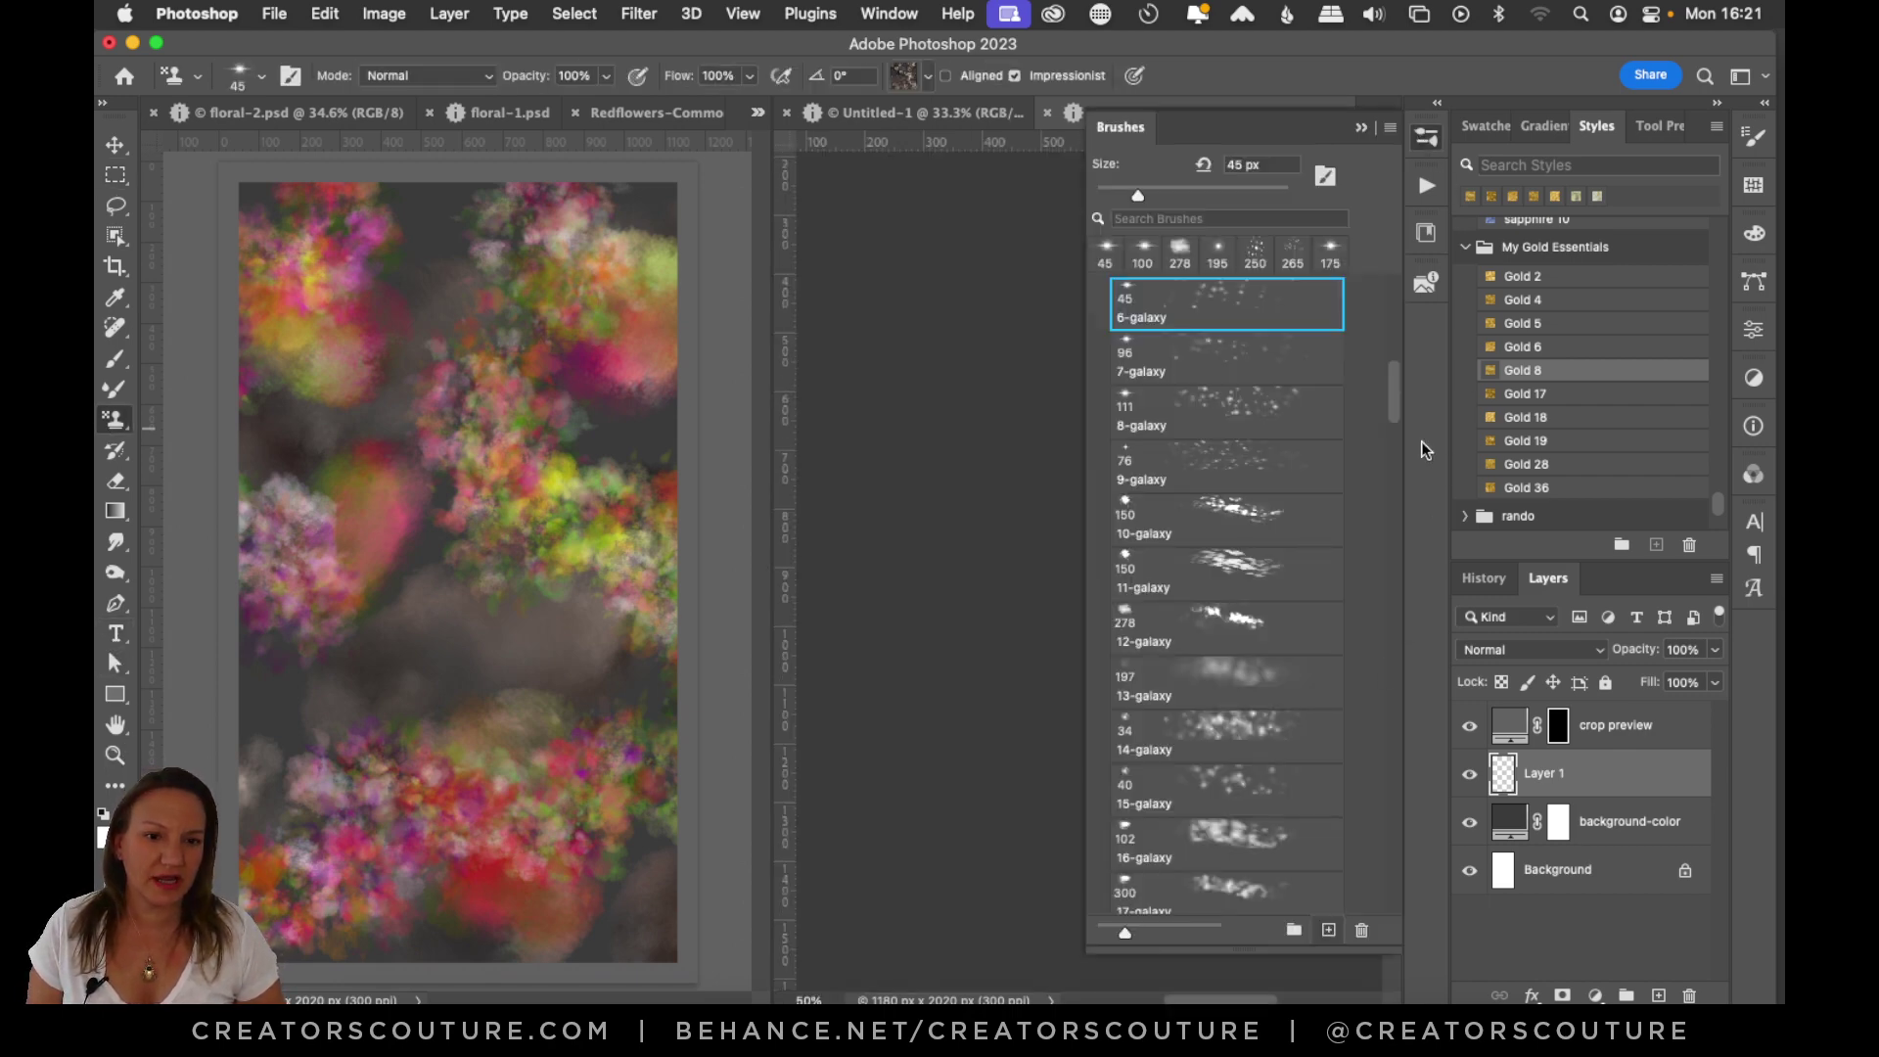
left_click_drag(1396, 400, 1412, 979)
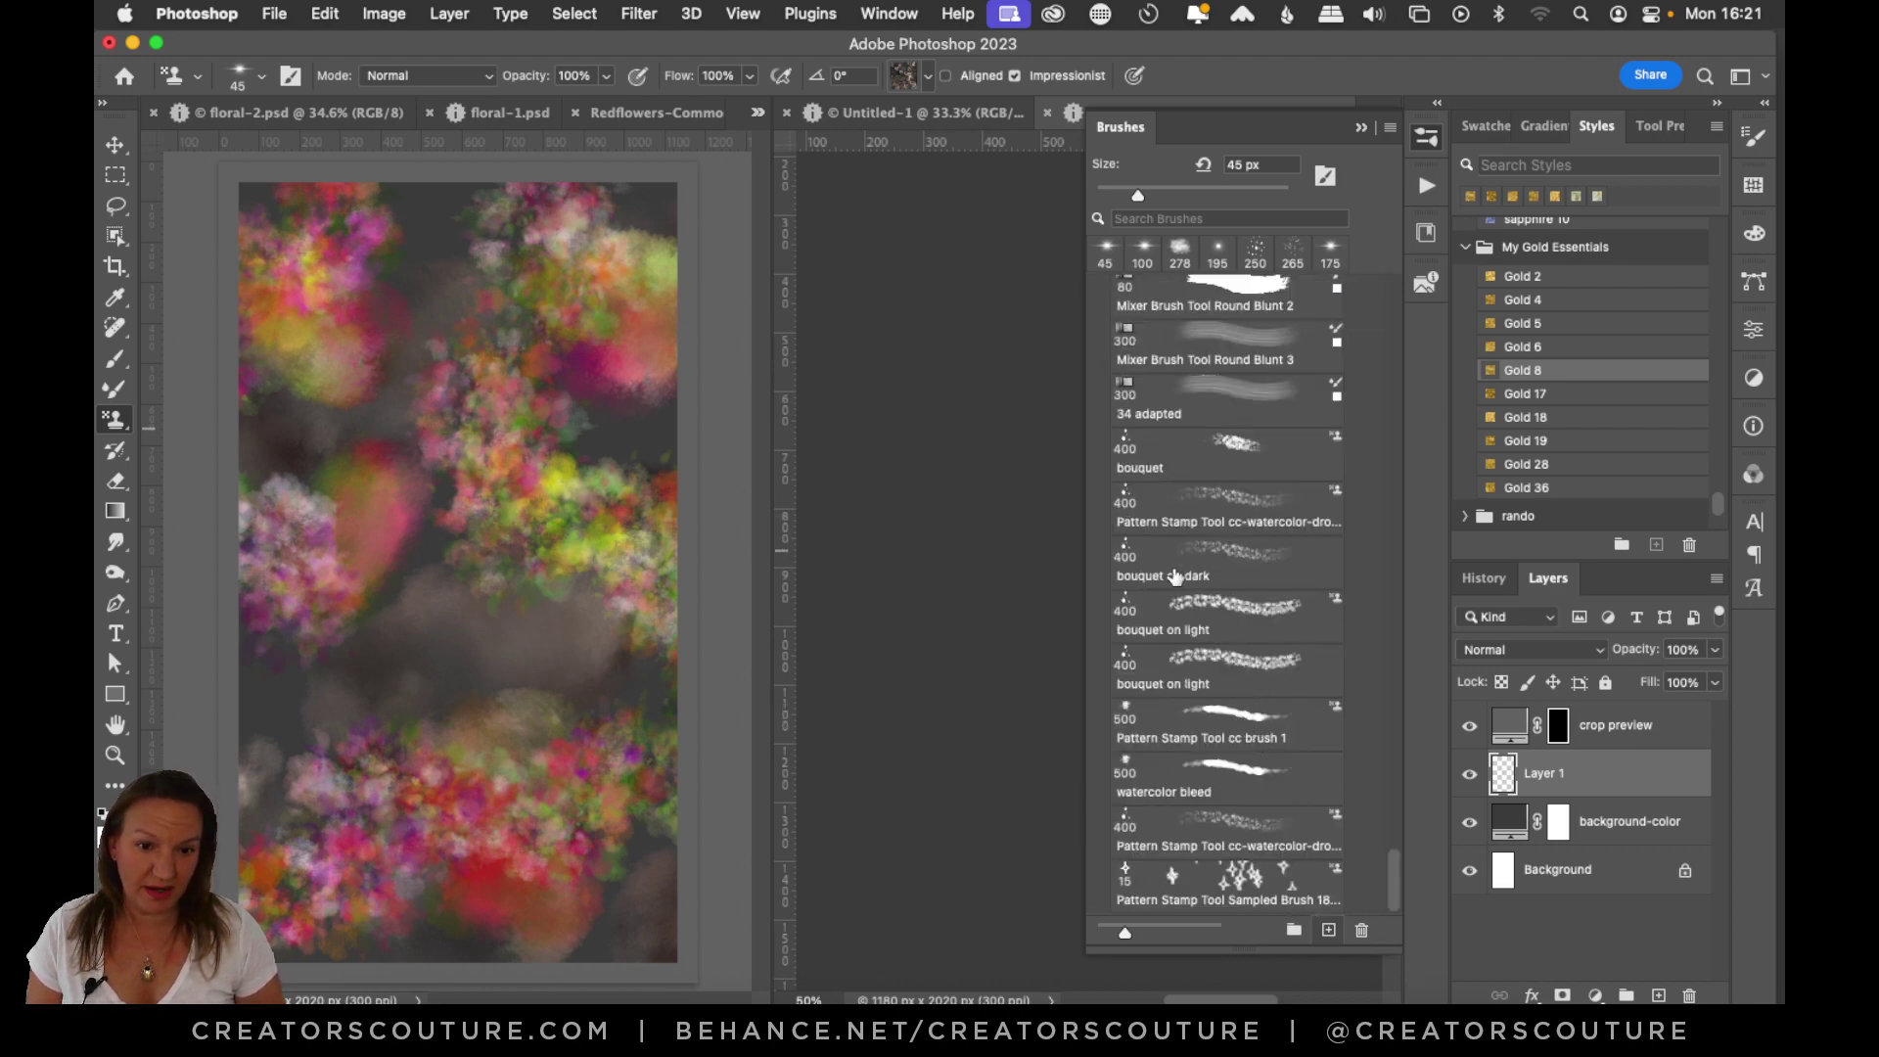
left_click(1211, 560)
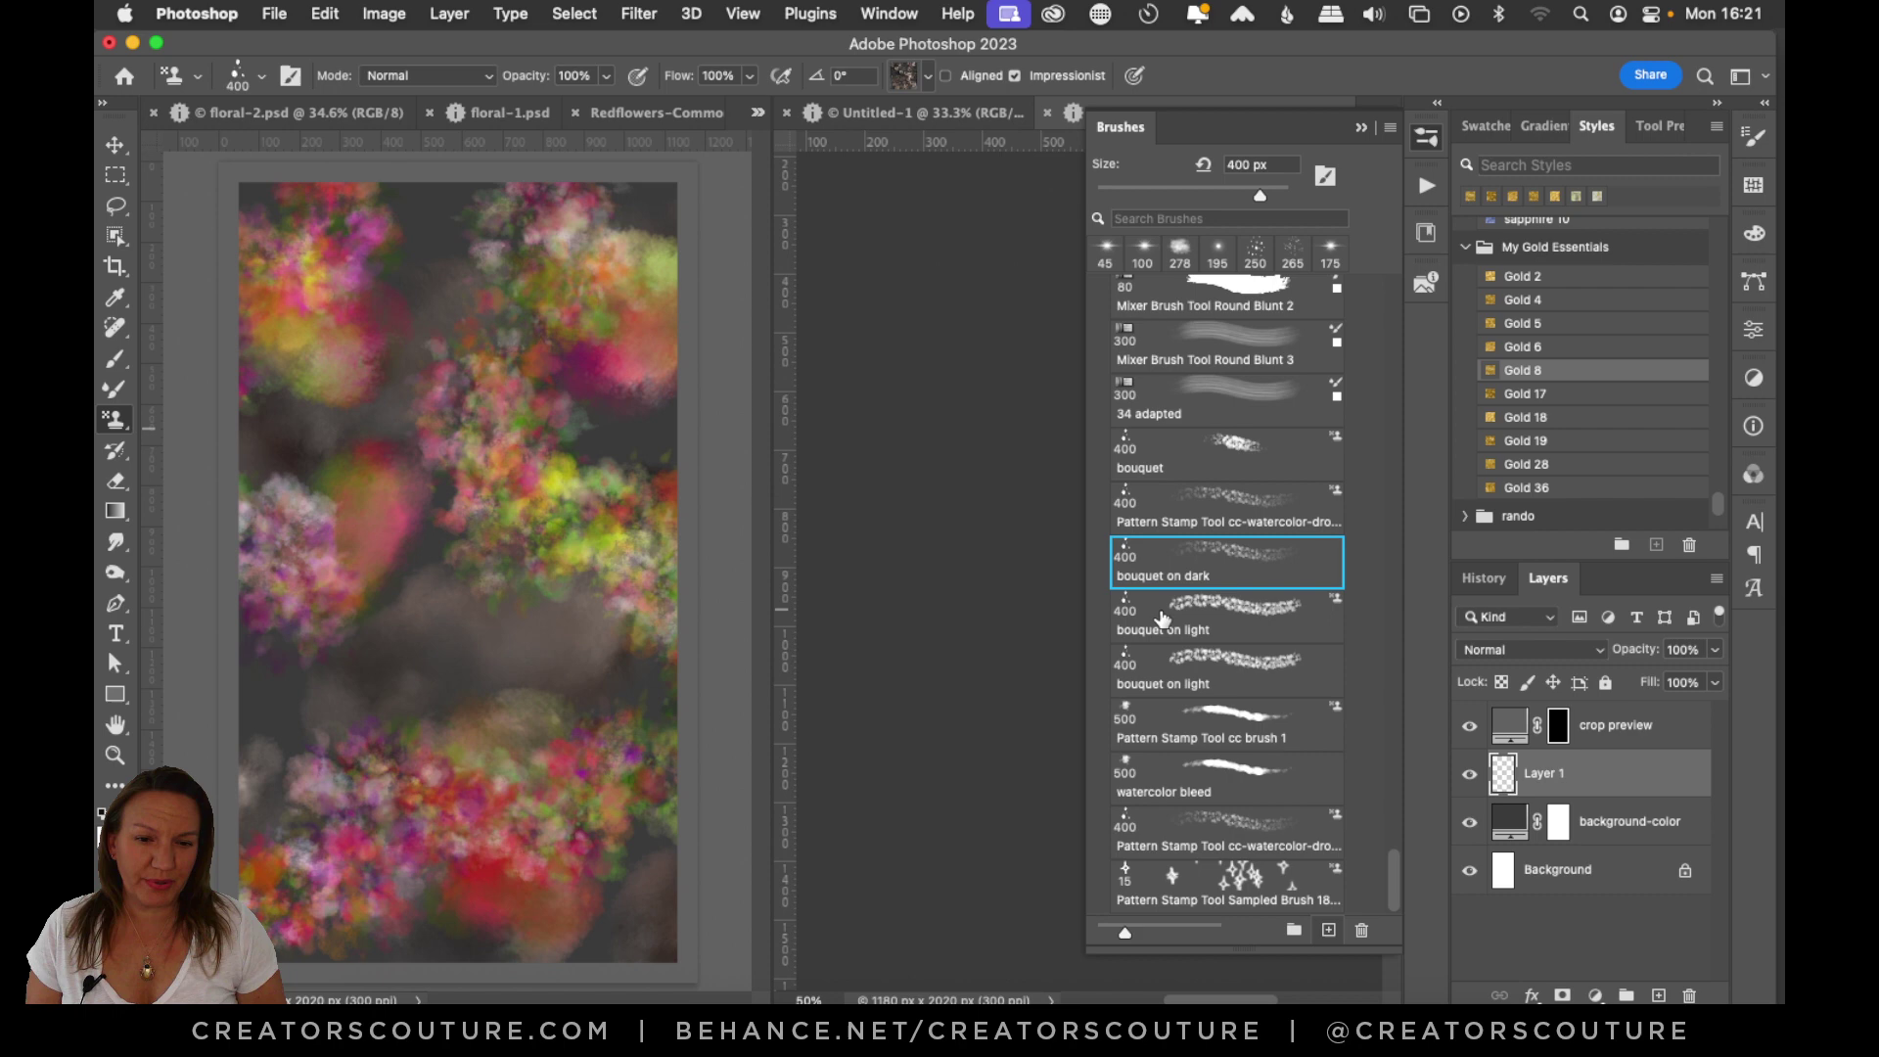
left_click(1426, 139)
Set the Pattern Stamp pattern to the multicoloured flower image in the Untitled Patterns group.
left_click(905, 75)
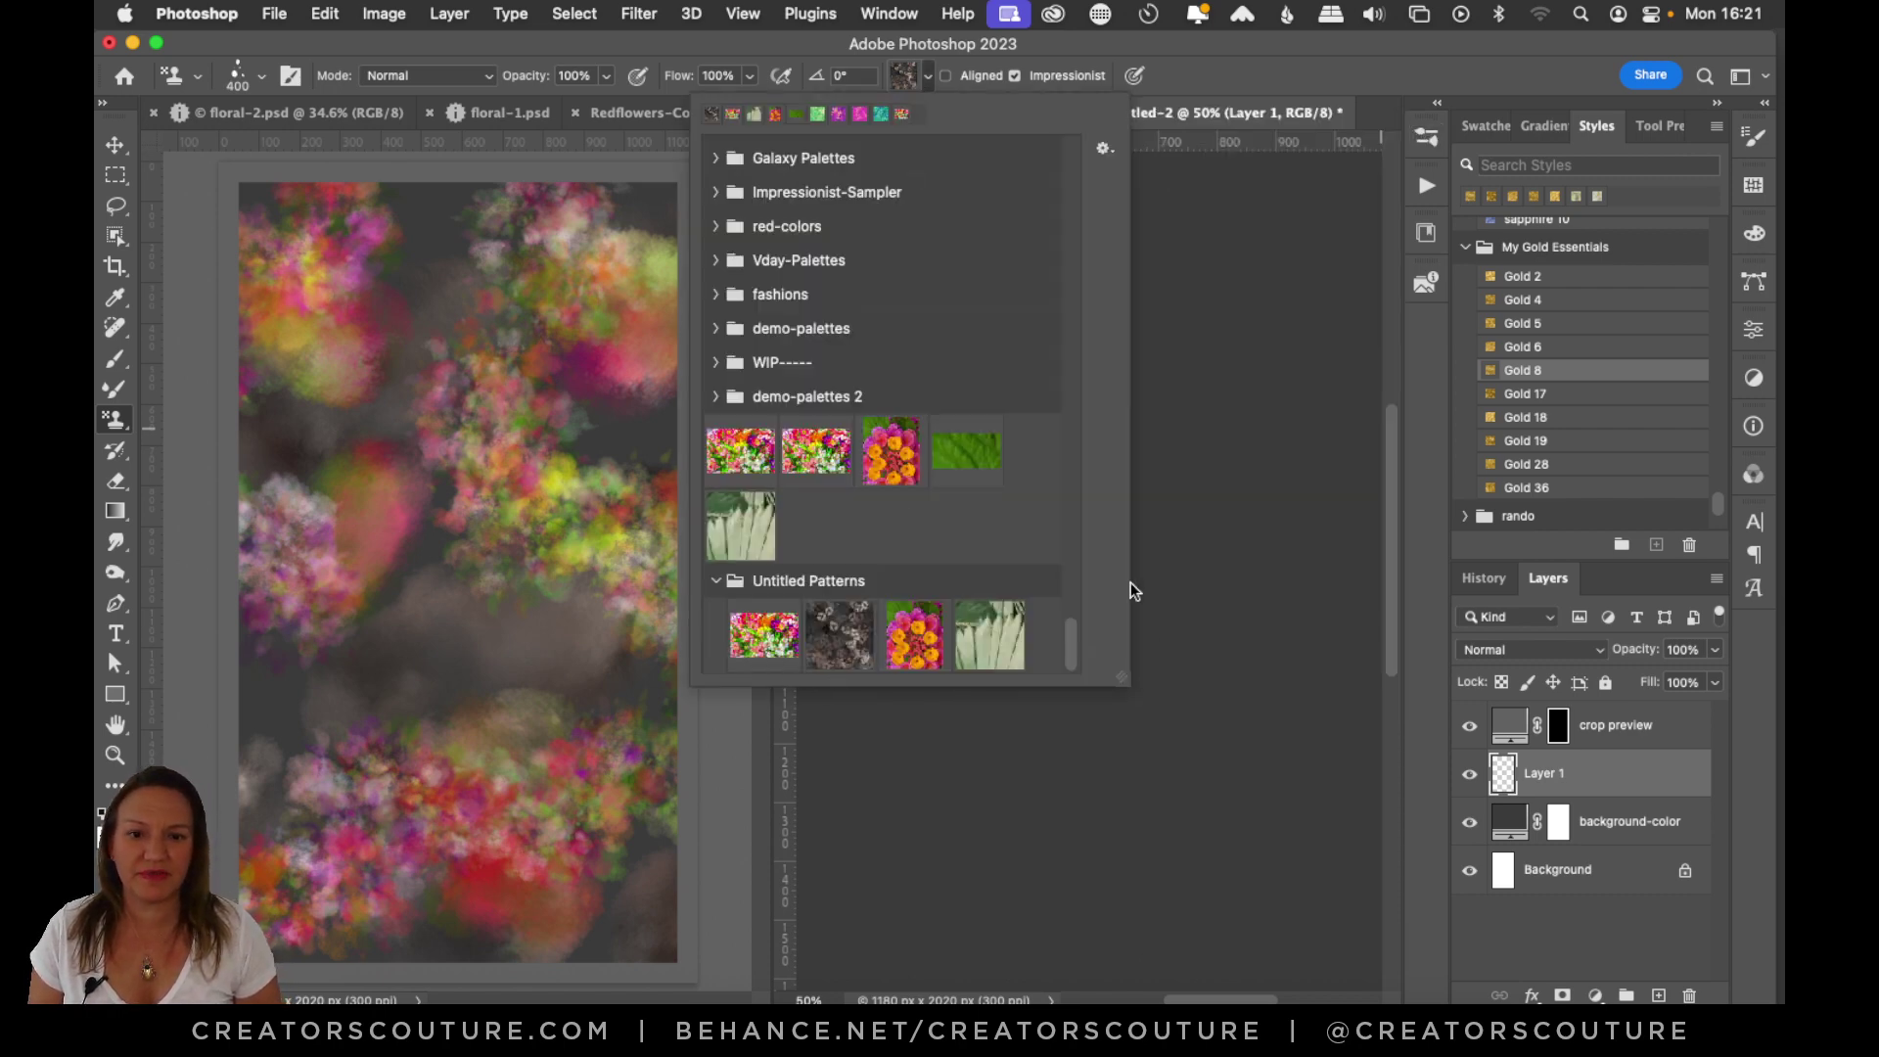
left_click(762, 643)
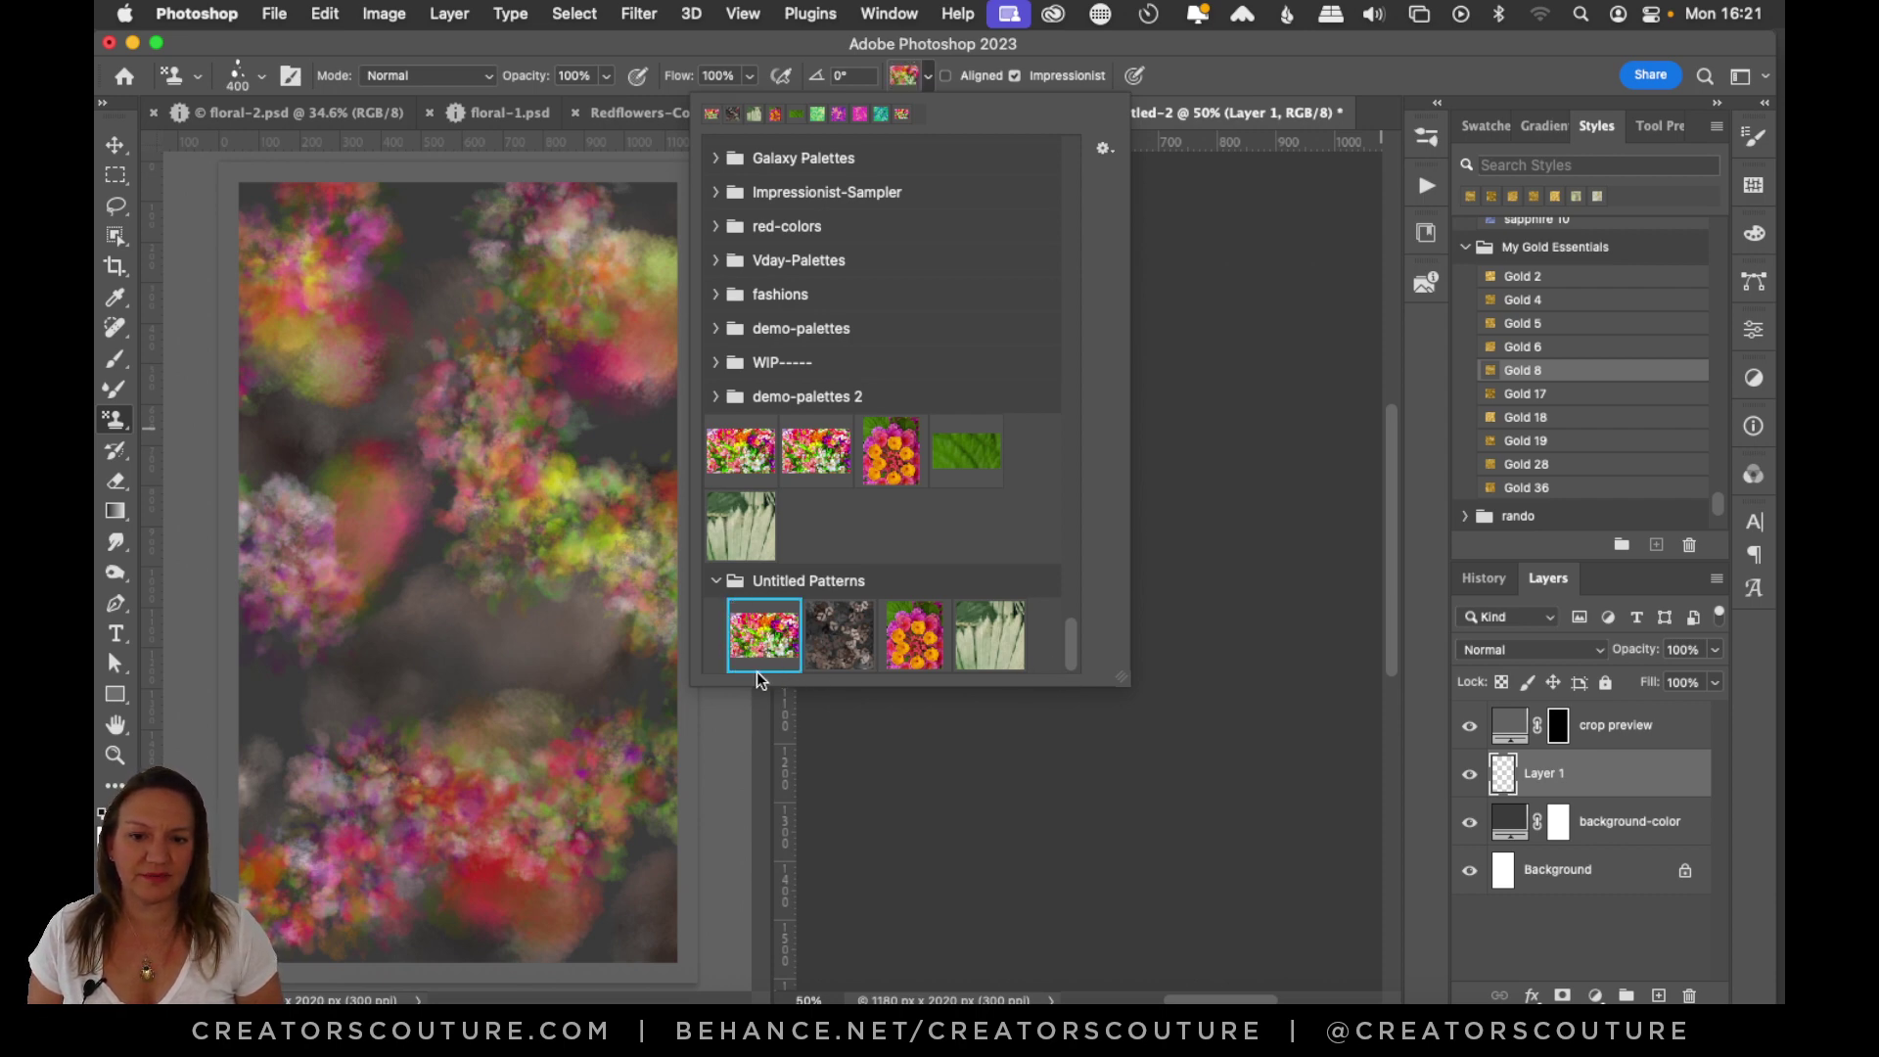
left_click(1160, 55)
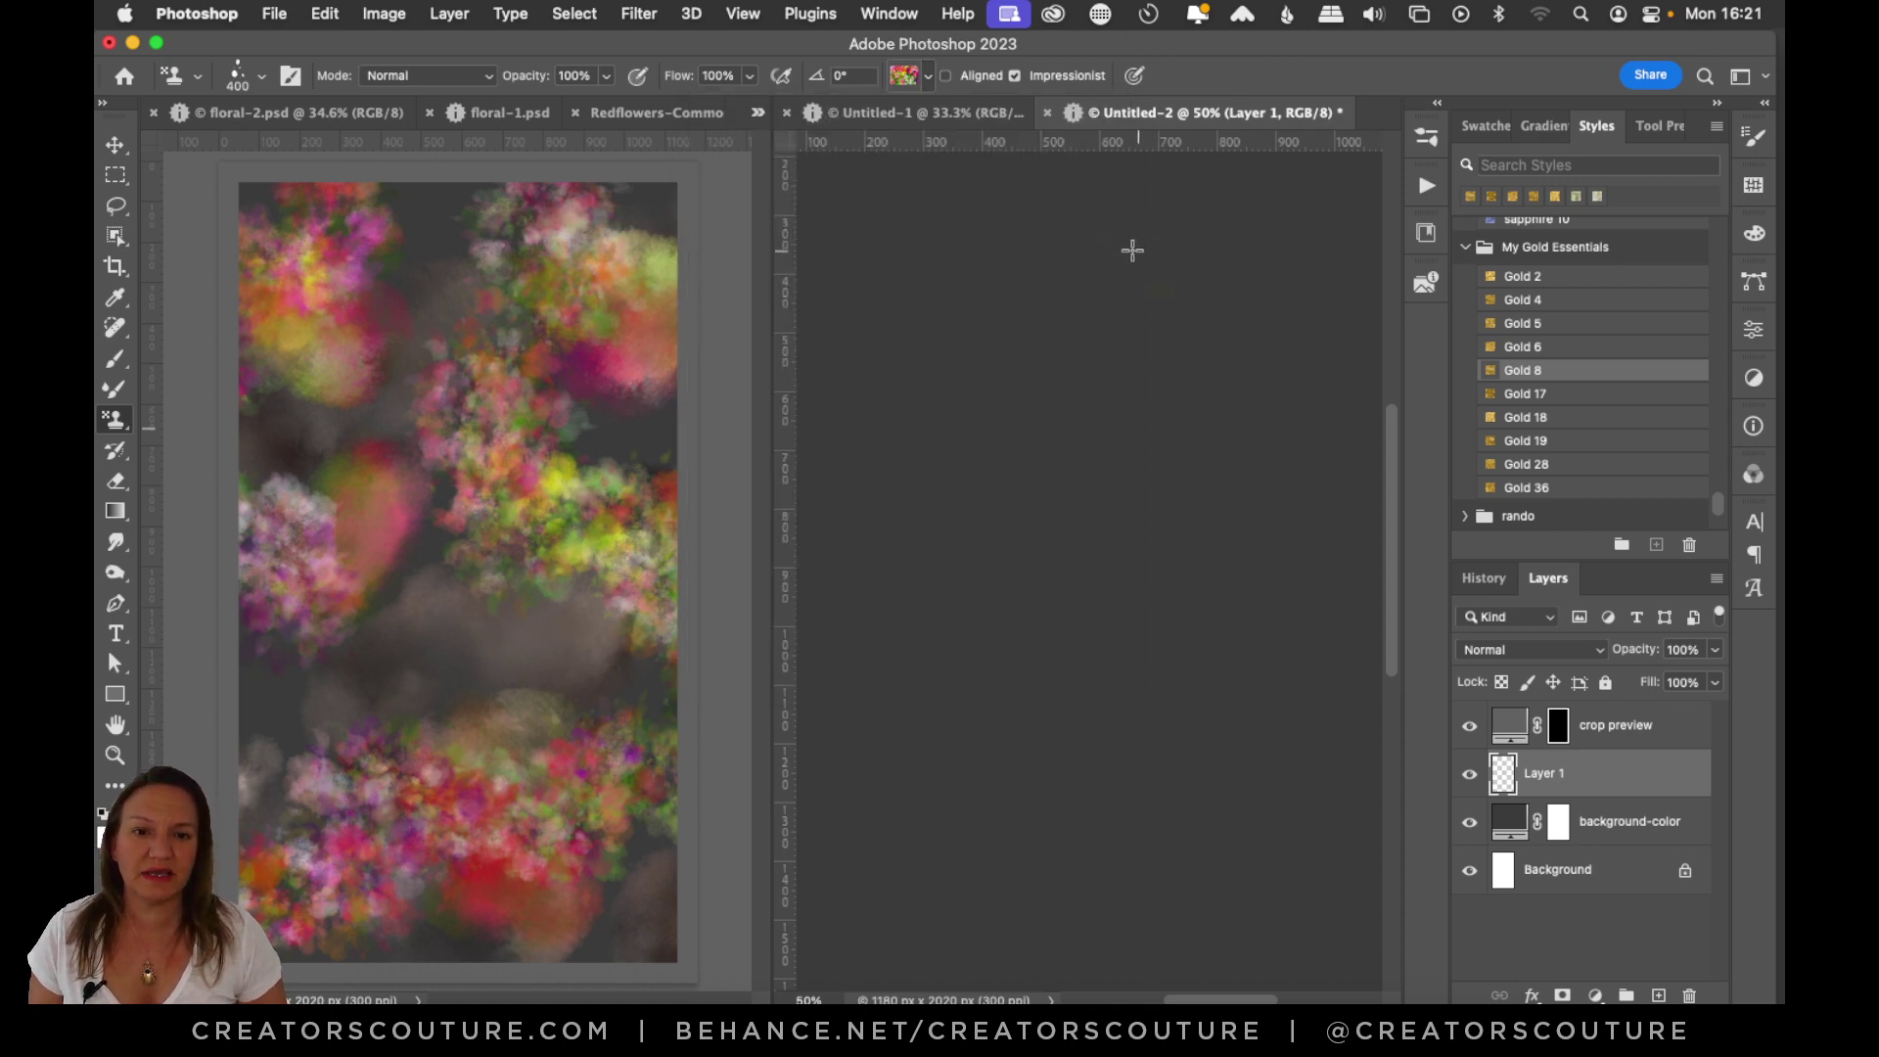
Try out winding bouquet strokes on Layer 1 with the multicoloured flower pattern, undoing each one.
mouse_move(1132, 250)
left_mouse_down()
mouse_move(1072, 283)
mouse_move(1160, 319)
left_mouse_up()
key("super+z")
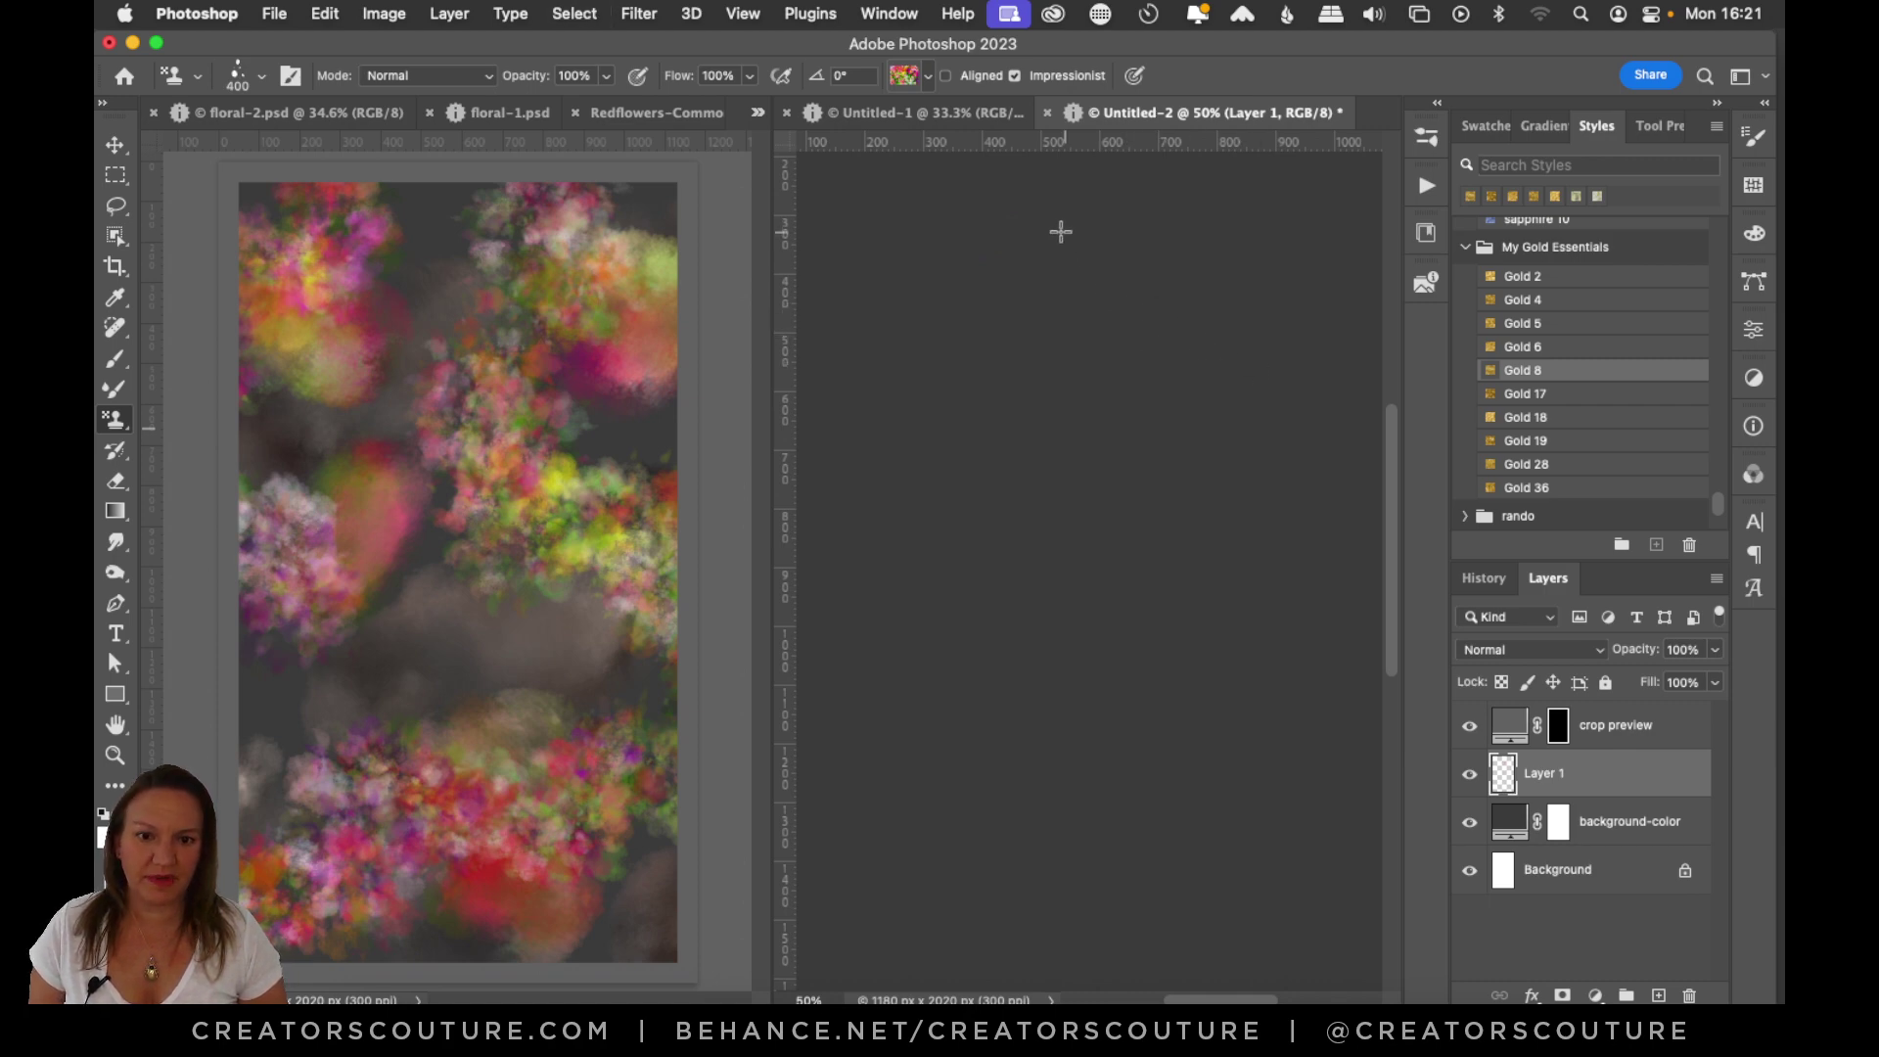
mouse_move(1057, 222)
left_mouse_down()
mouse_move(1008, 283)
mouse_move(1018, 369)
mouse_move(1132, 476)
mouse_move(939, 616)
mouse_move(920, 734)
mouse_move(1115, 754)
mouse_move(1290, 707)
left_mouse_up()
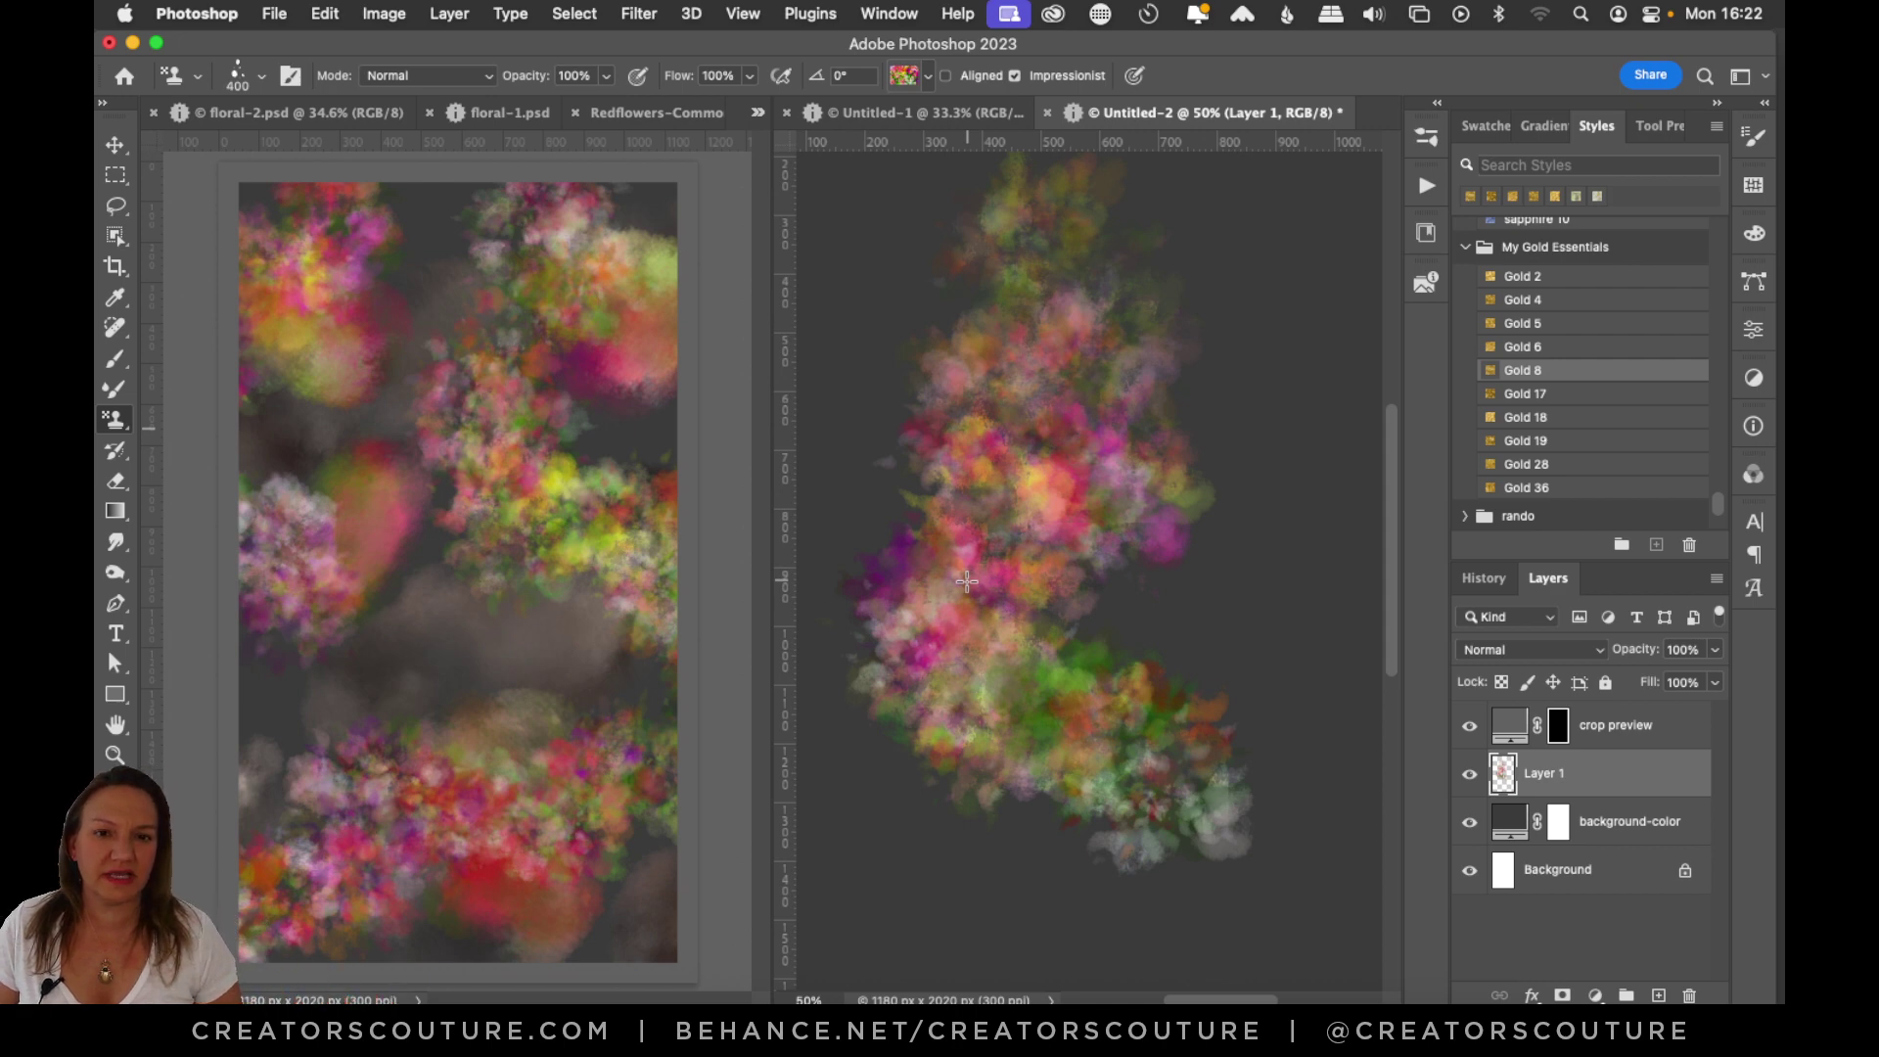
key("super+z")
Paint one curving bouquet stroke in the upper canvas and another across the lower canvas on Layer 1, dismissing the Backblaze notification.
mouse_move(1078, 277)
left_mouse_down()
mouse_move(1007, 239)
mouse_move(1050, 391)
mouse_move(969, 460)
mouse_move(934, 658)
left_mouse_up()
mouse_move(1282, 611)
left_mouse_down()
mouse_move(1308, 720)
mouse_move(1245, 792)
mouse_move(1129, 807)
mouse_move(996, 951)
mouse_move(1068, 972)
left_mouse_up()
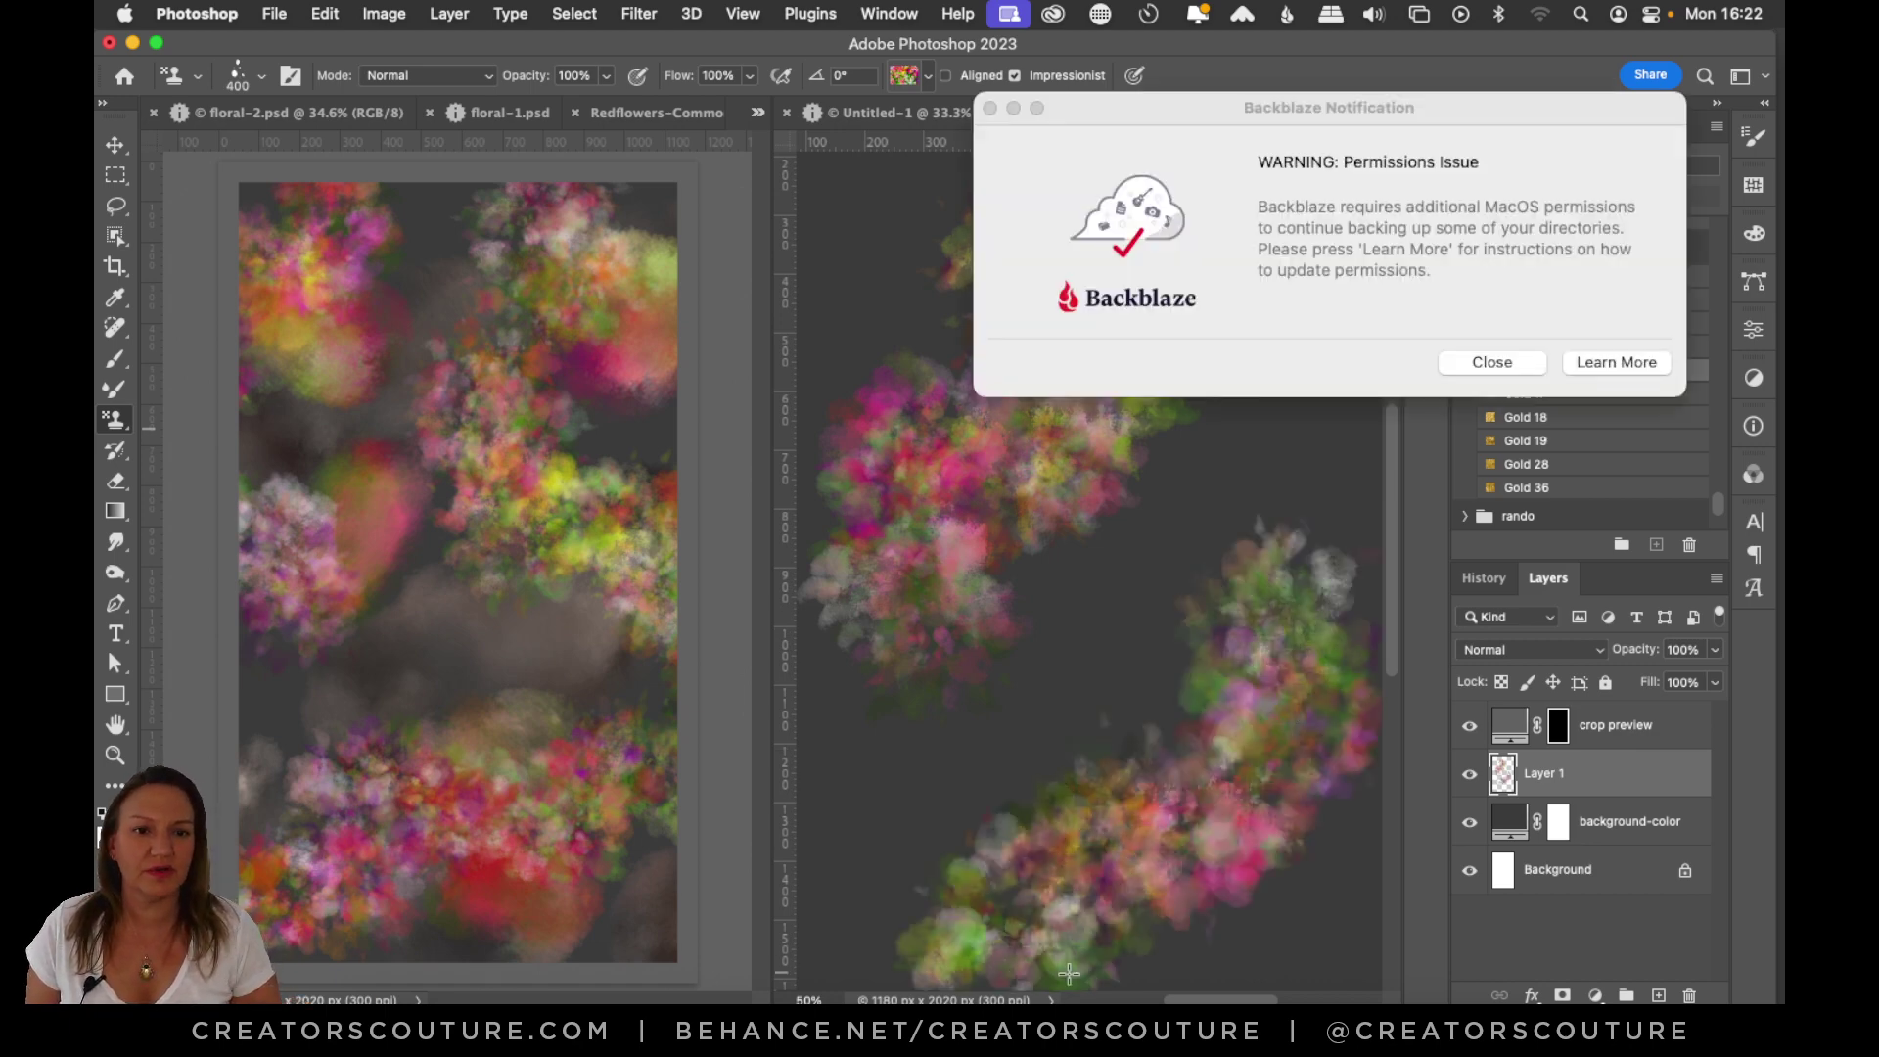
left_click(1494, 363)
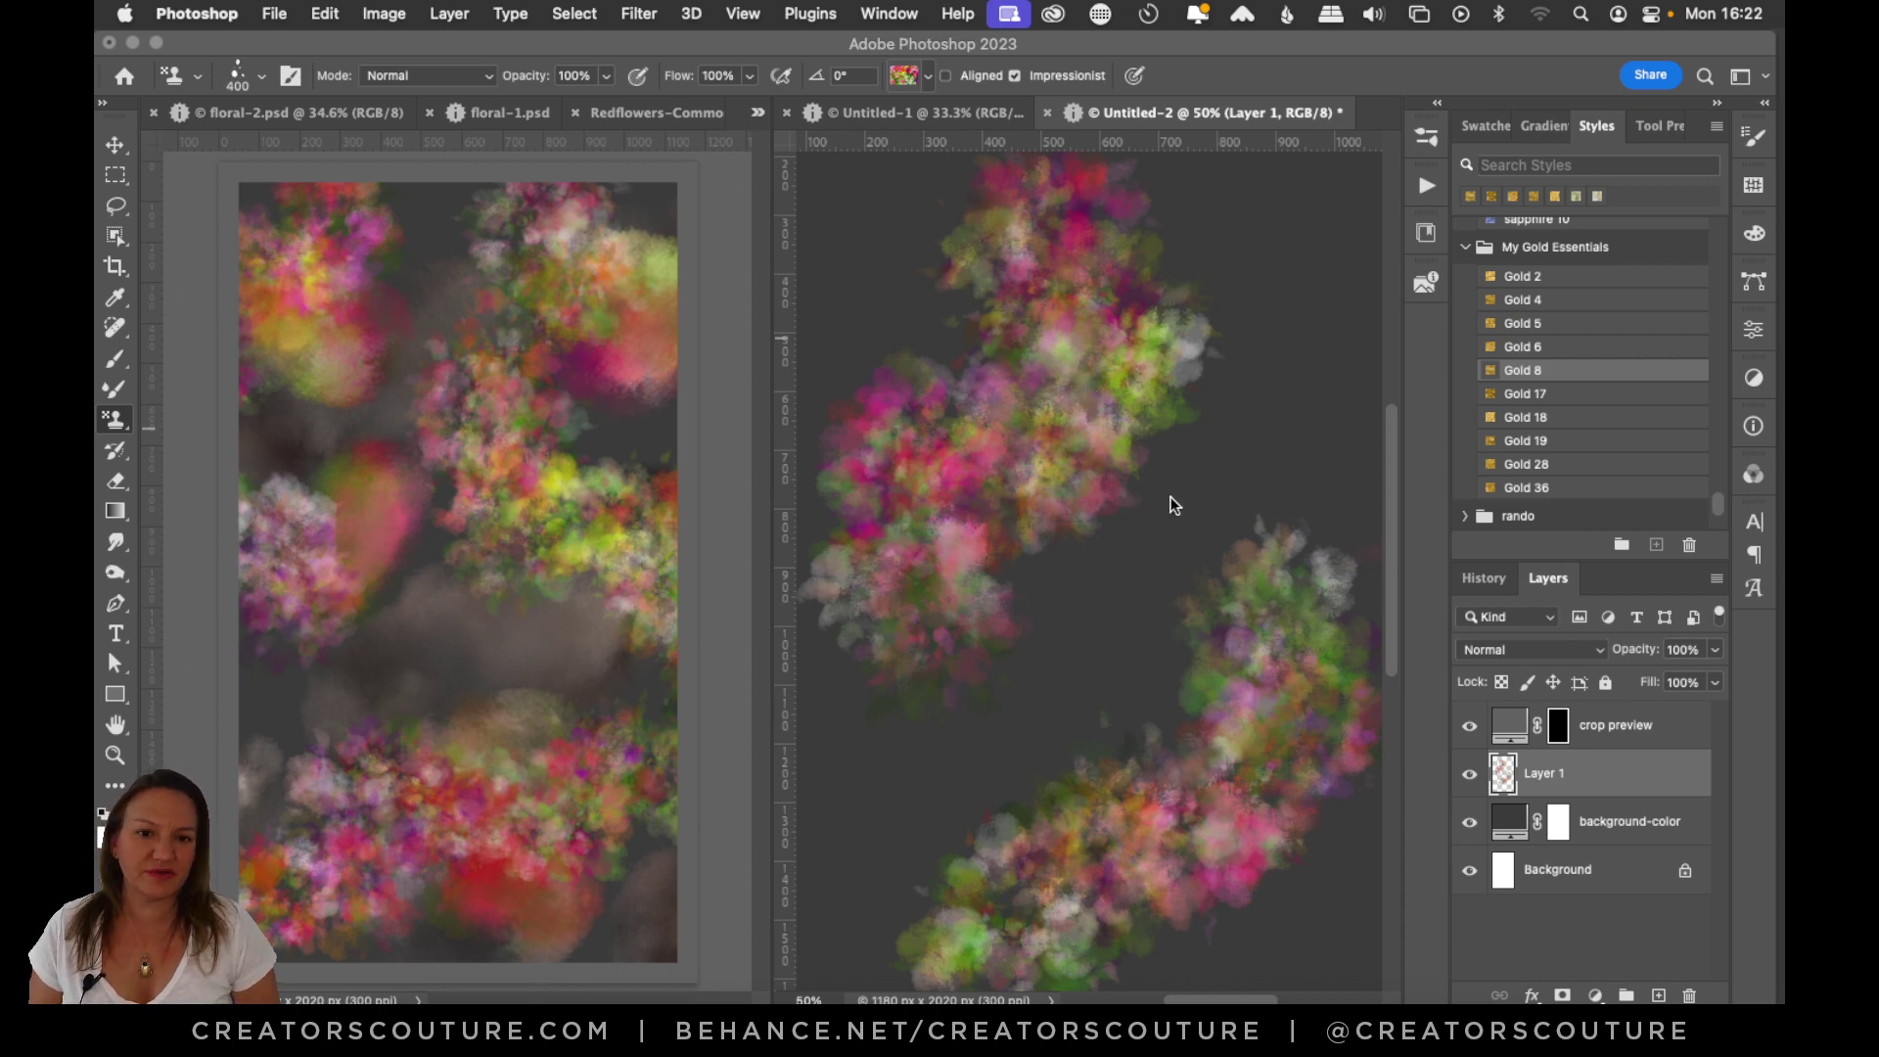
Compare the bouquet strokes on white and on dark by hiding the background-color layer and showing it again.
left_click(1474, 824)
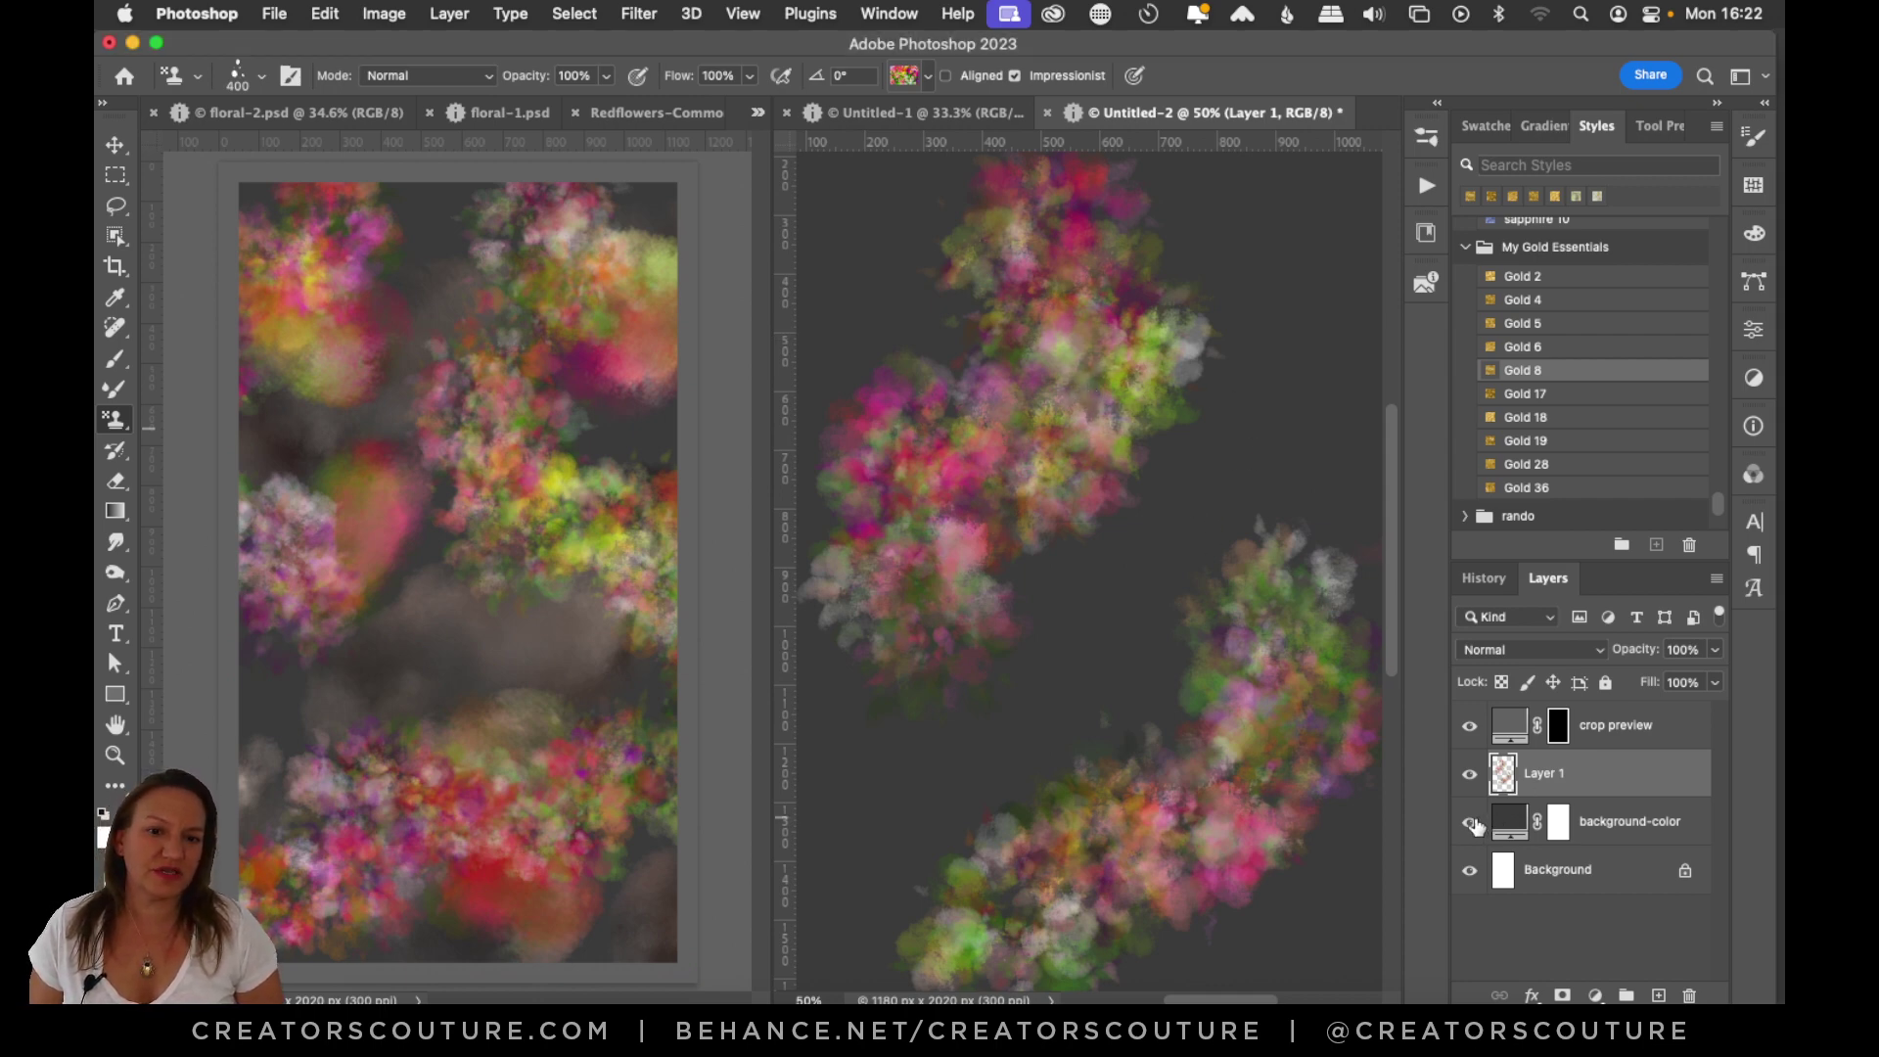
left_click(1470, 825)
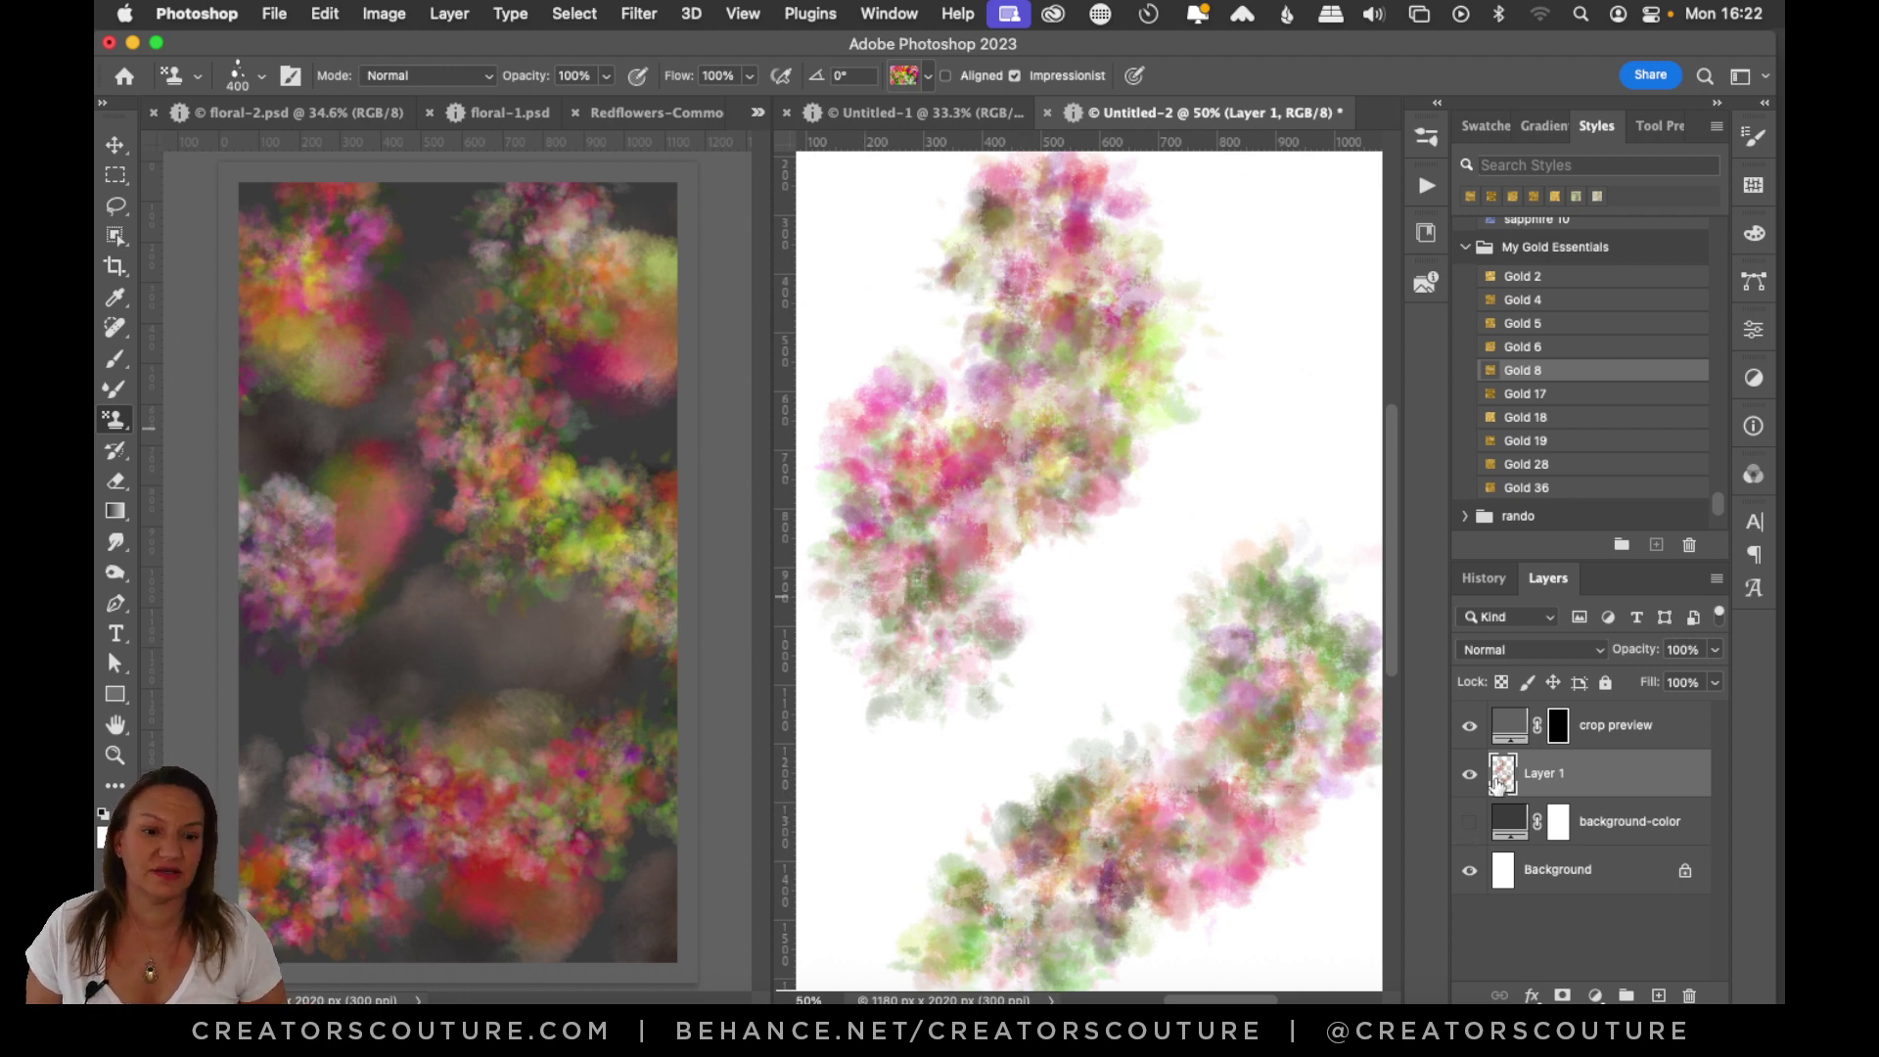
left_click(1469, 824)
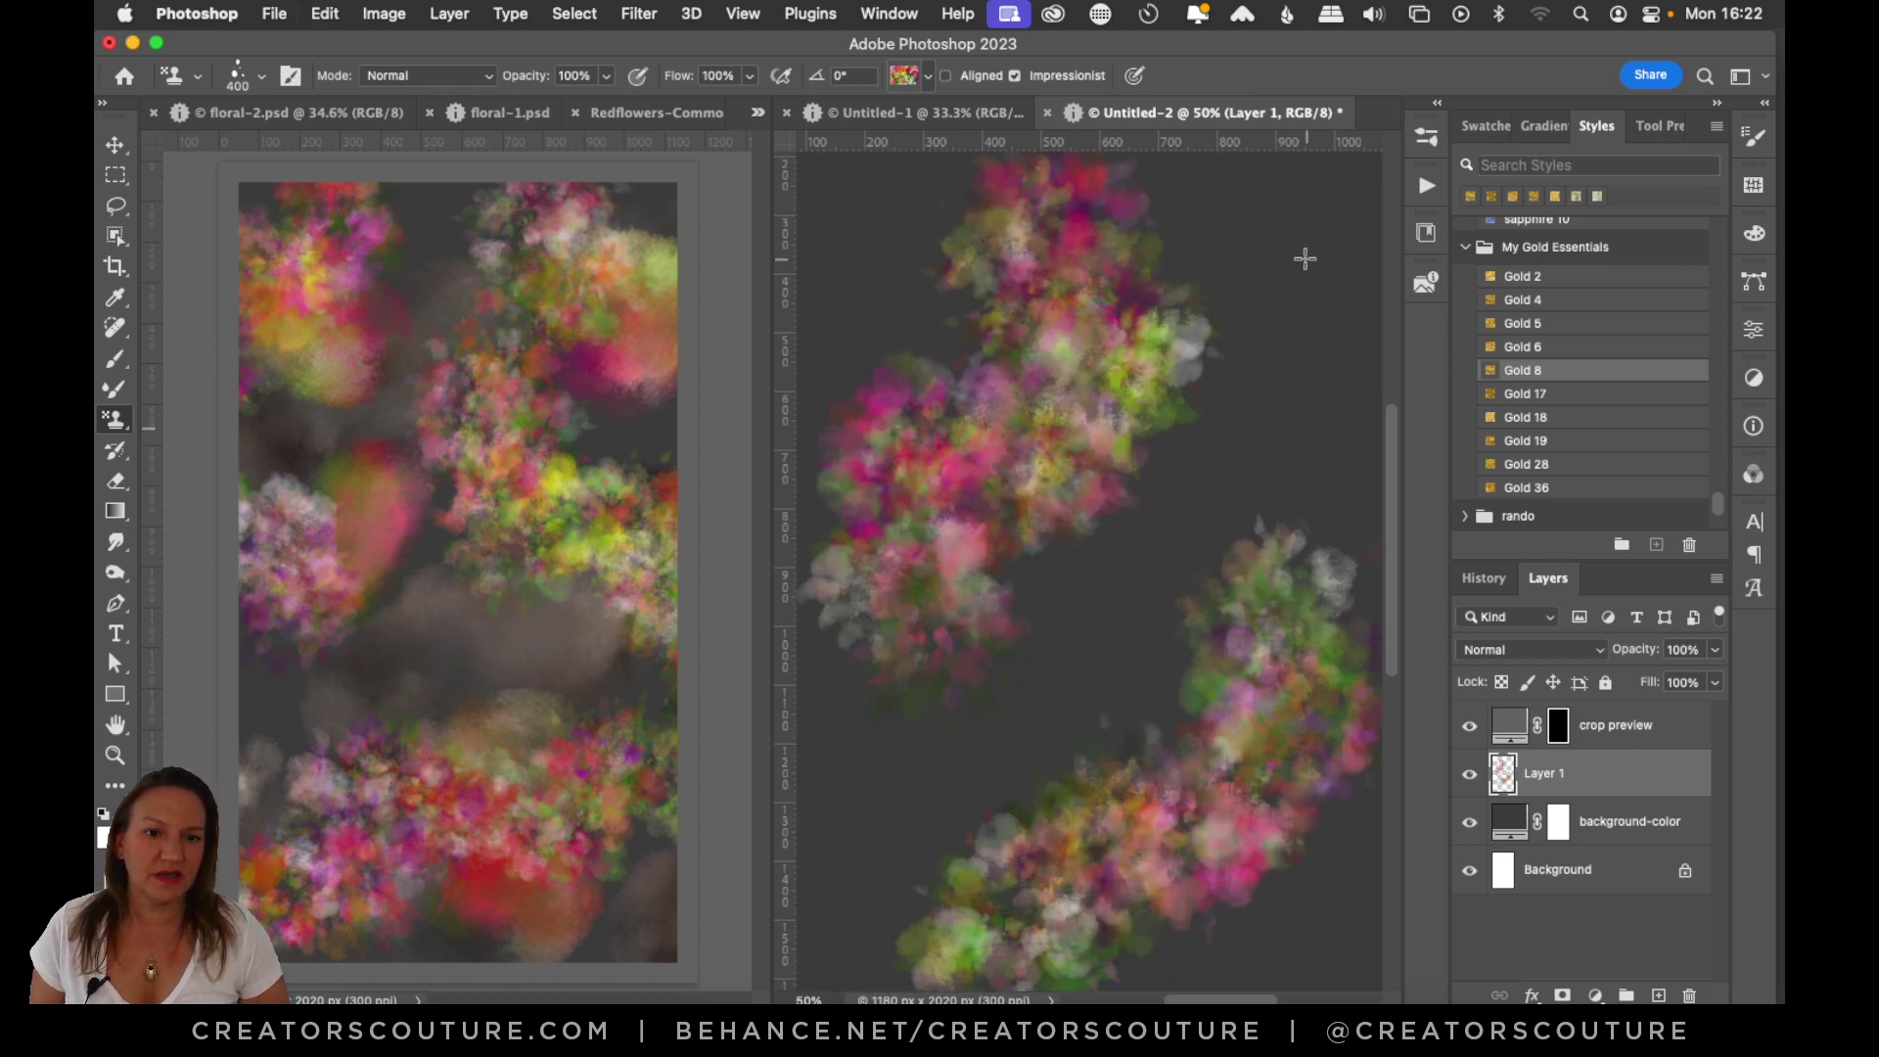
Try an extra bouquet stroke along the upper right of the canvas on Layer 1, undoing both versions.
mouse_move(1292, 264)
left_mouse_down()
mouse_move(1316, 284)
mouse_move(1331, 372)
mouse_move(1264, 499)
left_mouse_up()
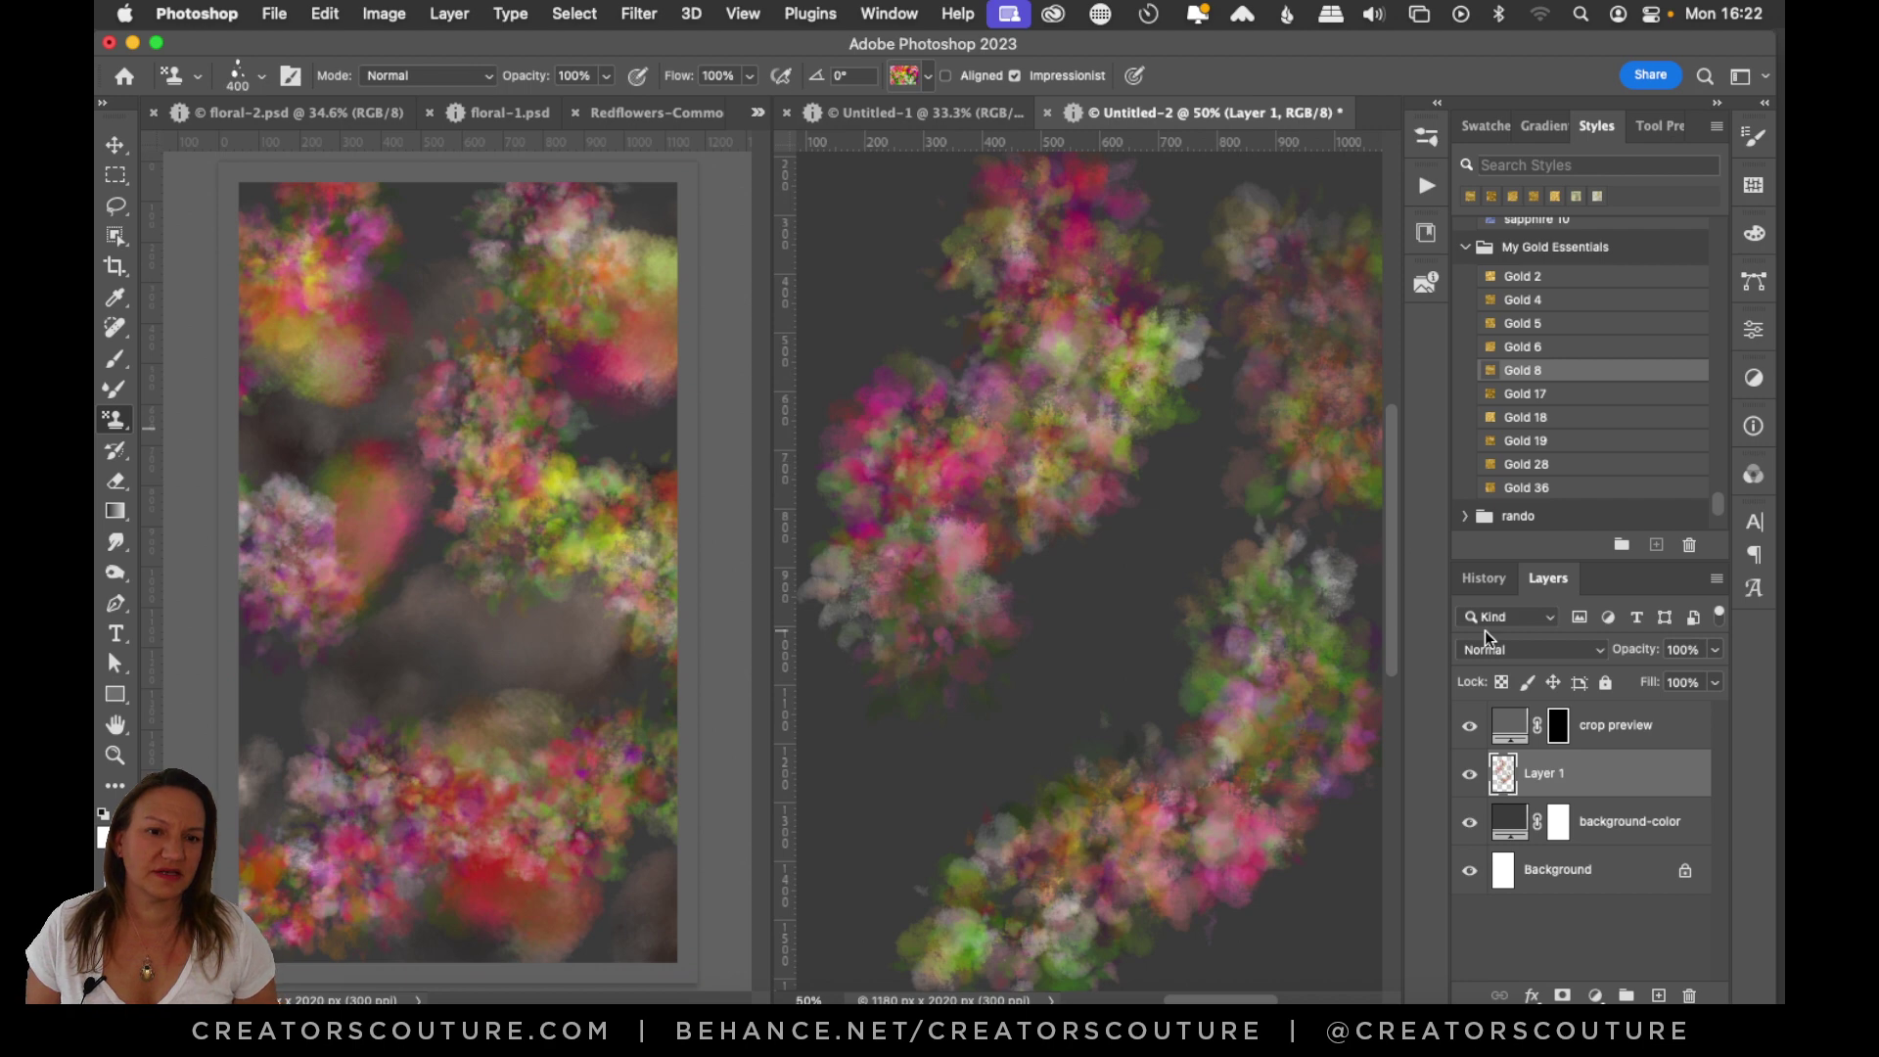
key("ctrl+z")
mouse_move(1312, 234)
left_mouse_down()
mouse_move(1350, 279)
mouse_move(1354, 365)
mouse_move(1330, 404)
mouse_move(1279, 417)
mouse_move(1340, 455)
left_mouse_up()
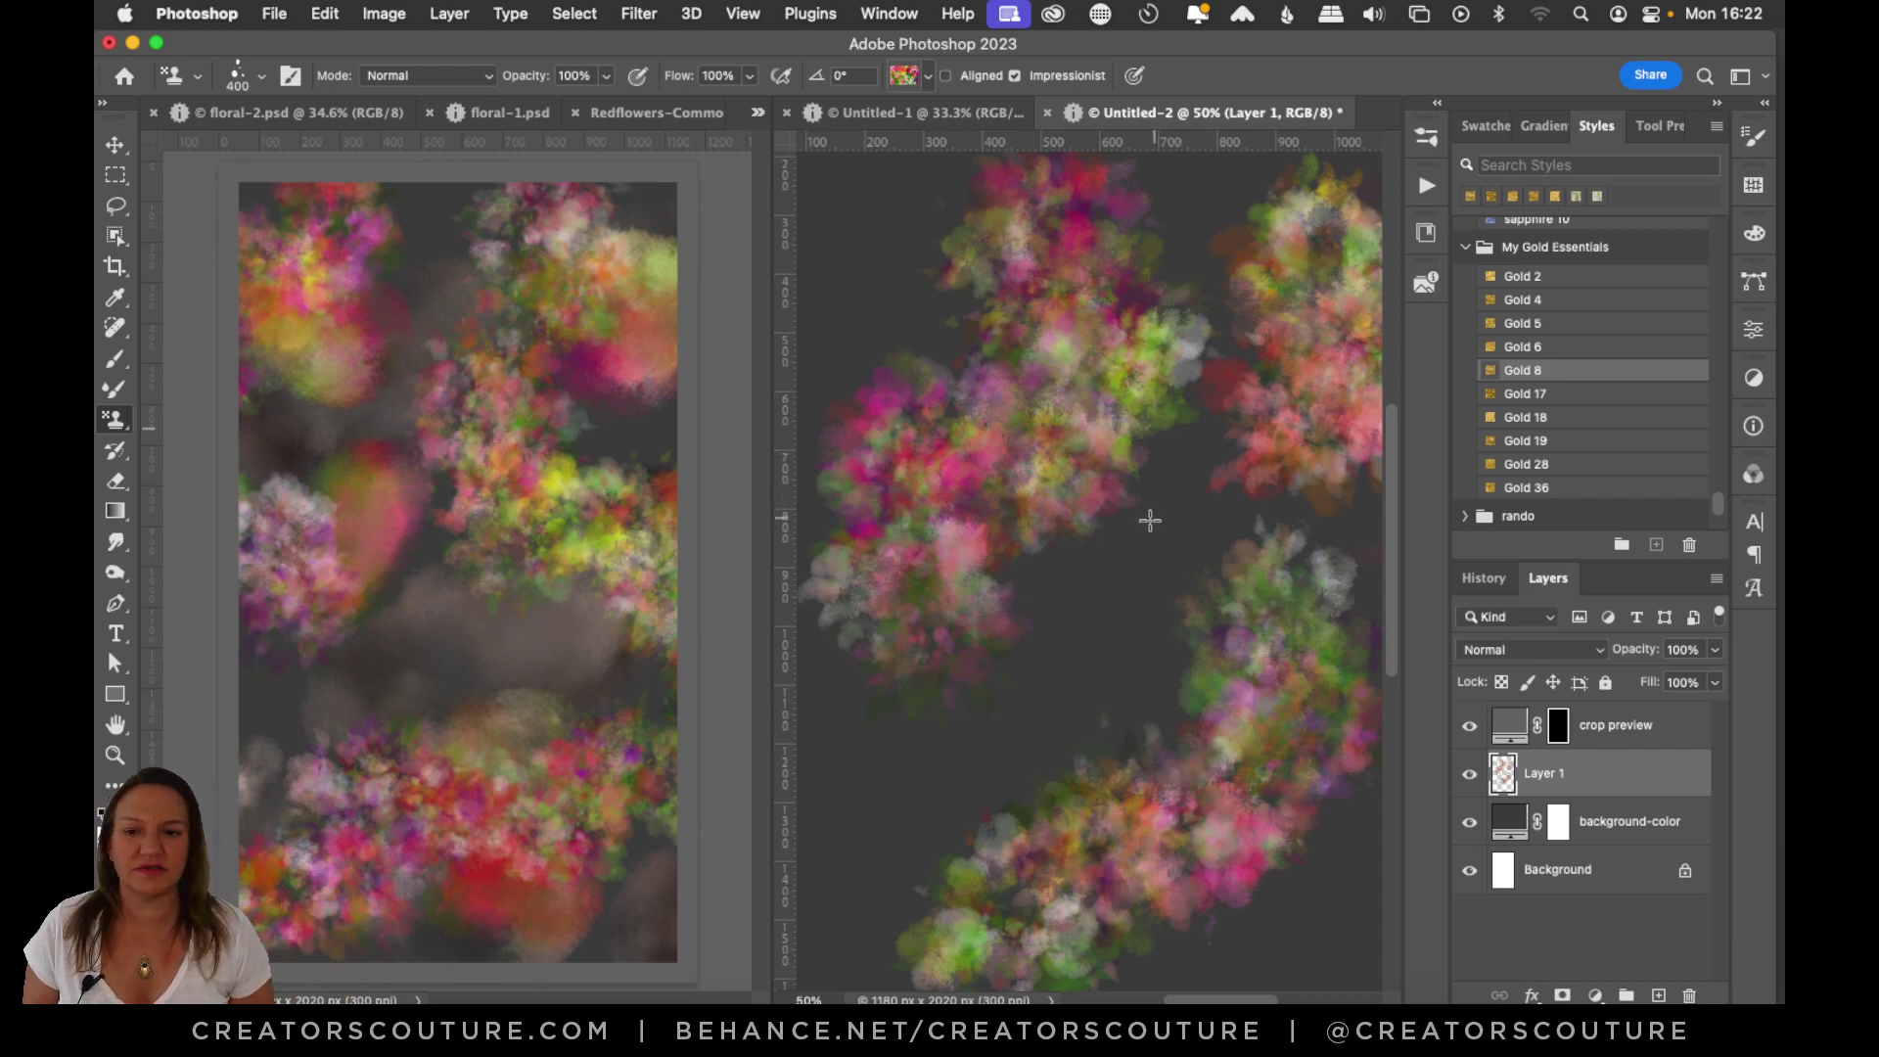
key("super+z")
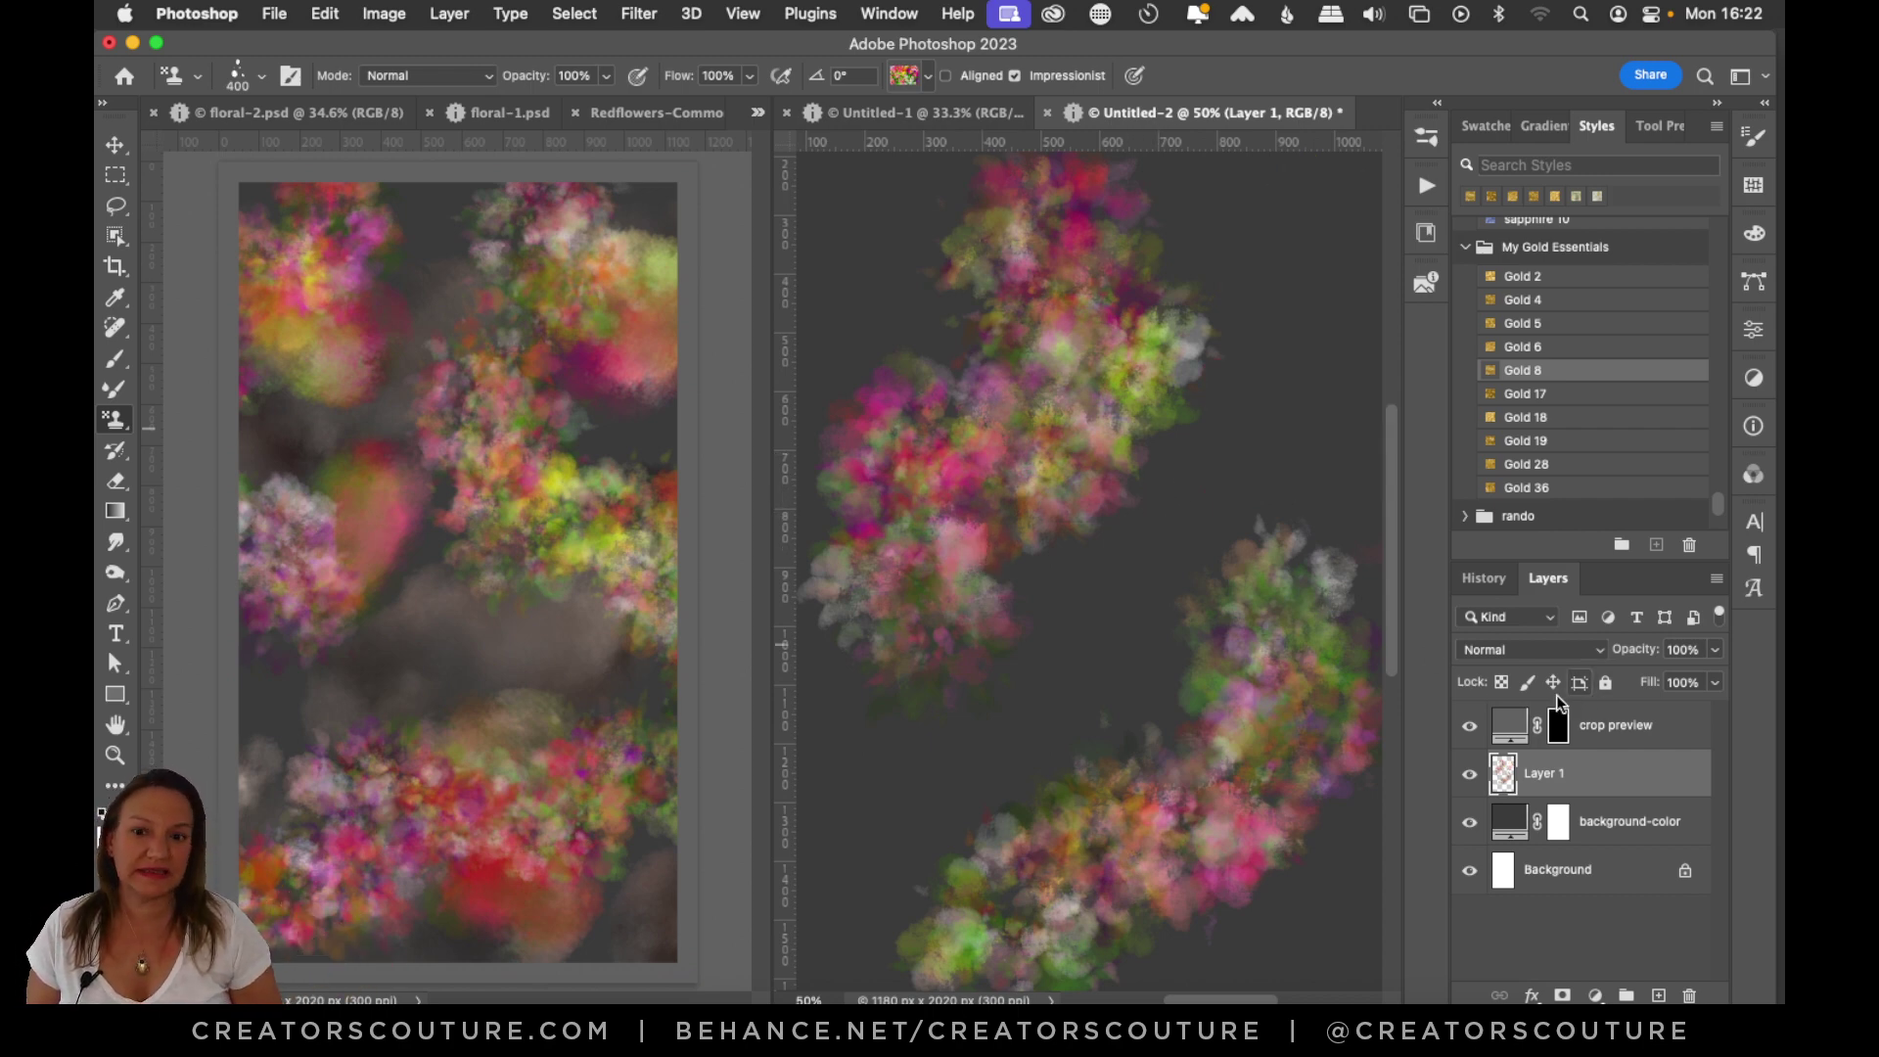
Add a new layer directly above background-color and choose the 500 px "watercolor bleed" brush for it.
left_click(1620, 821)
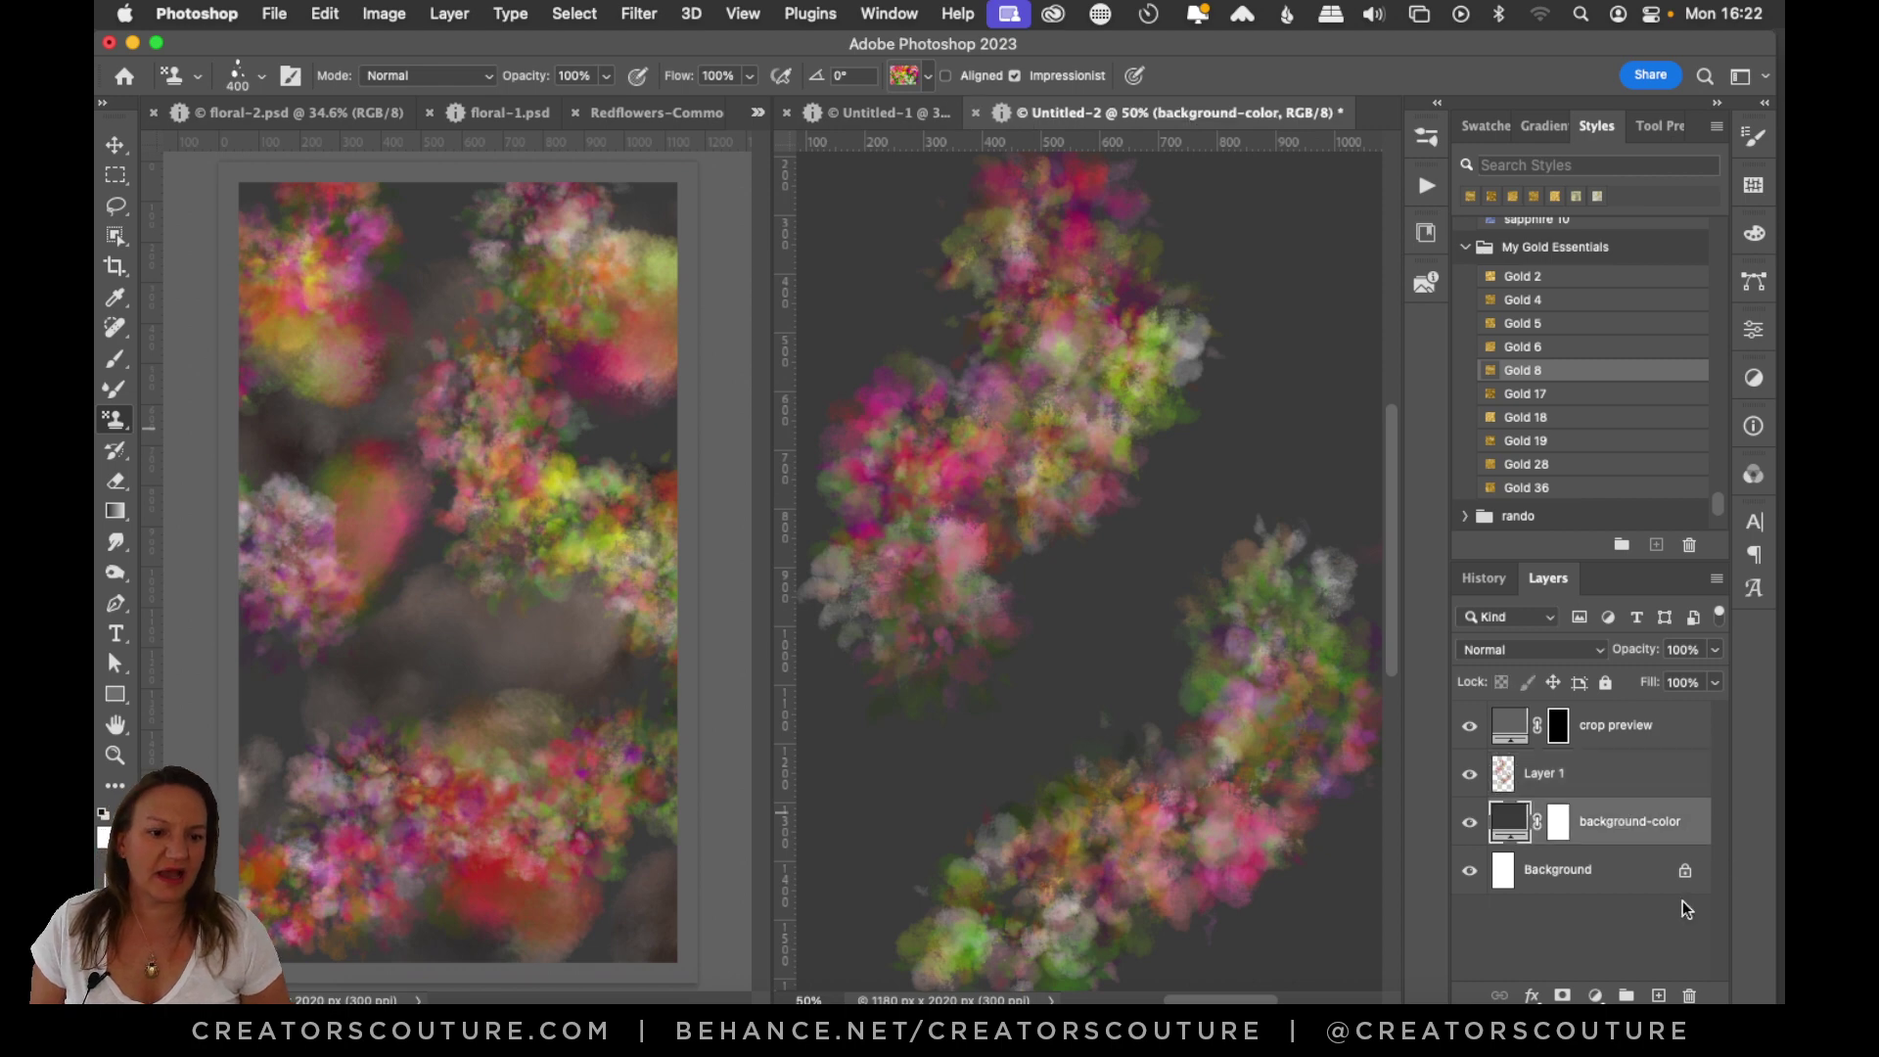
left_click(1658, 996)
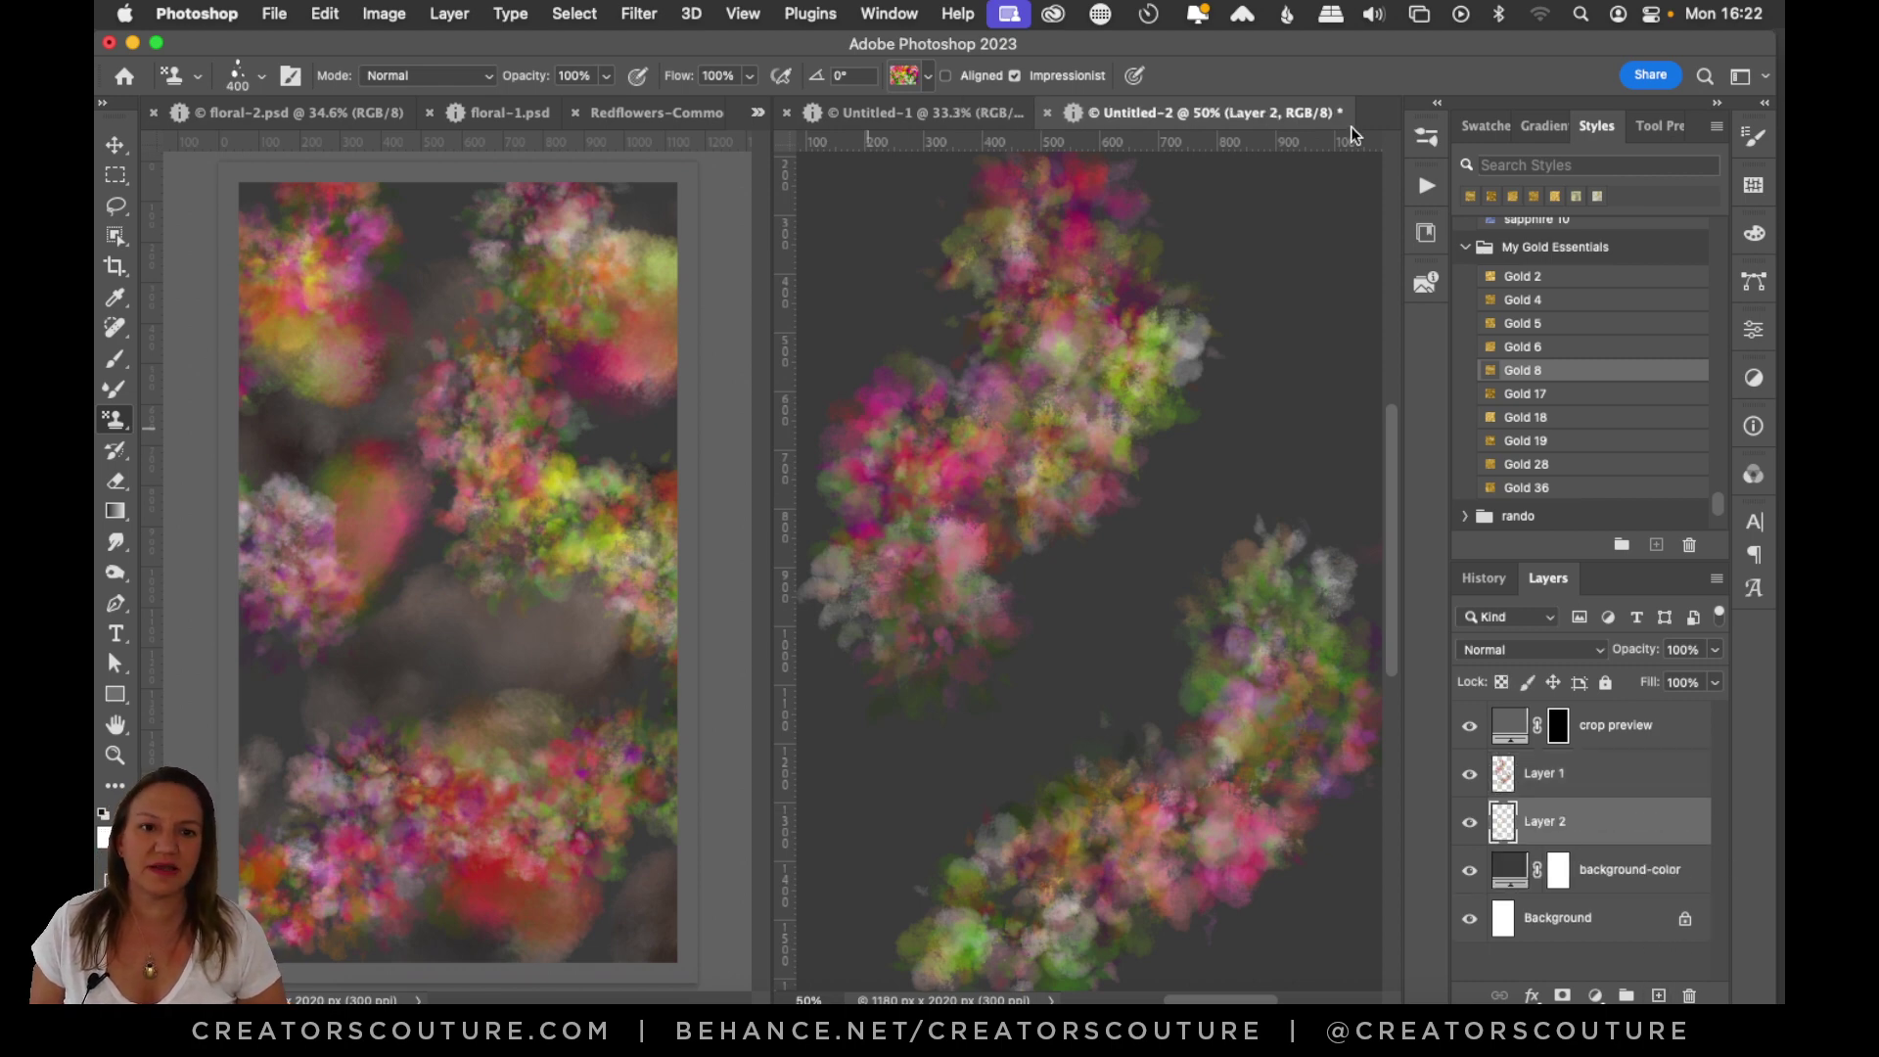
left_click(1426, 136)
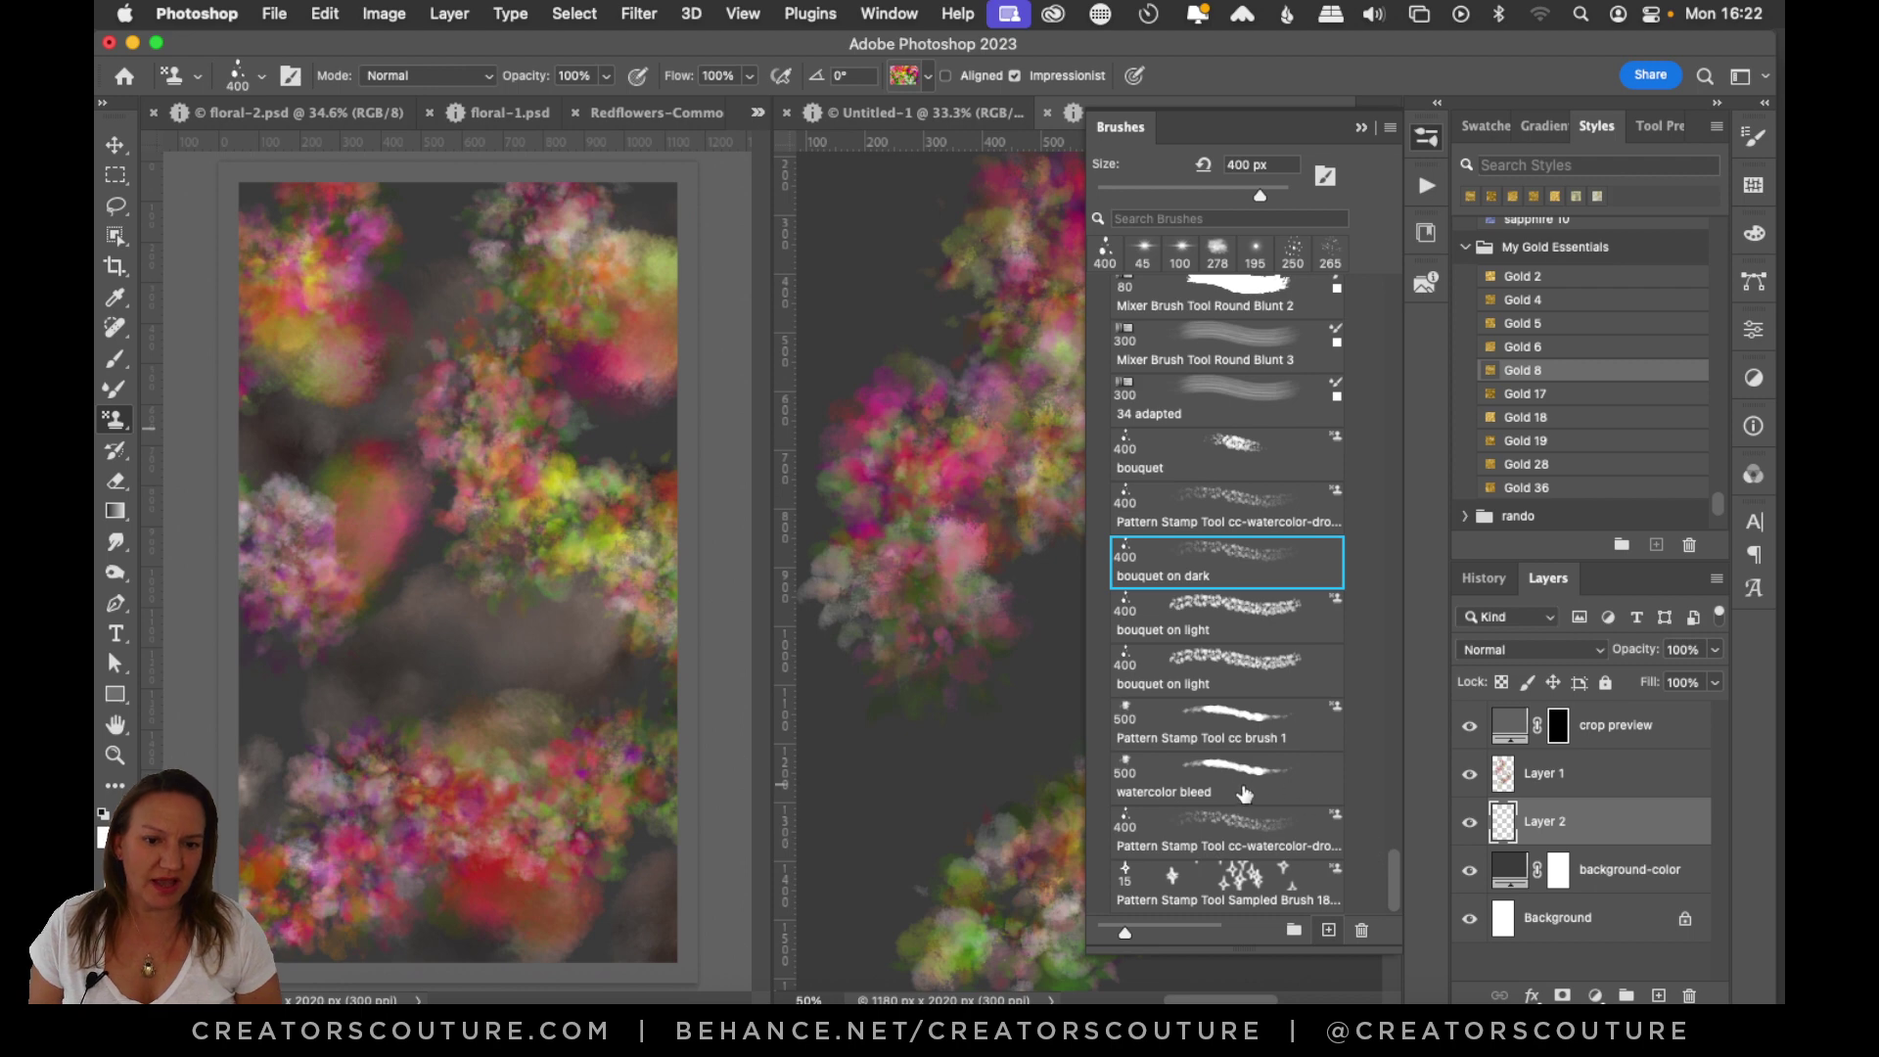
left_click(1241, 783)
left_click(1426, 136)
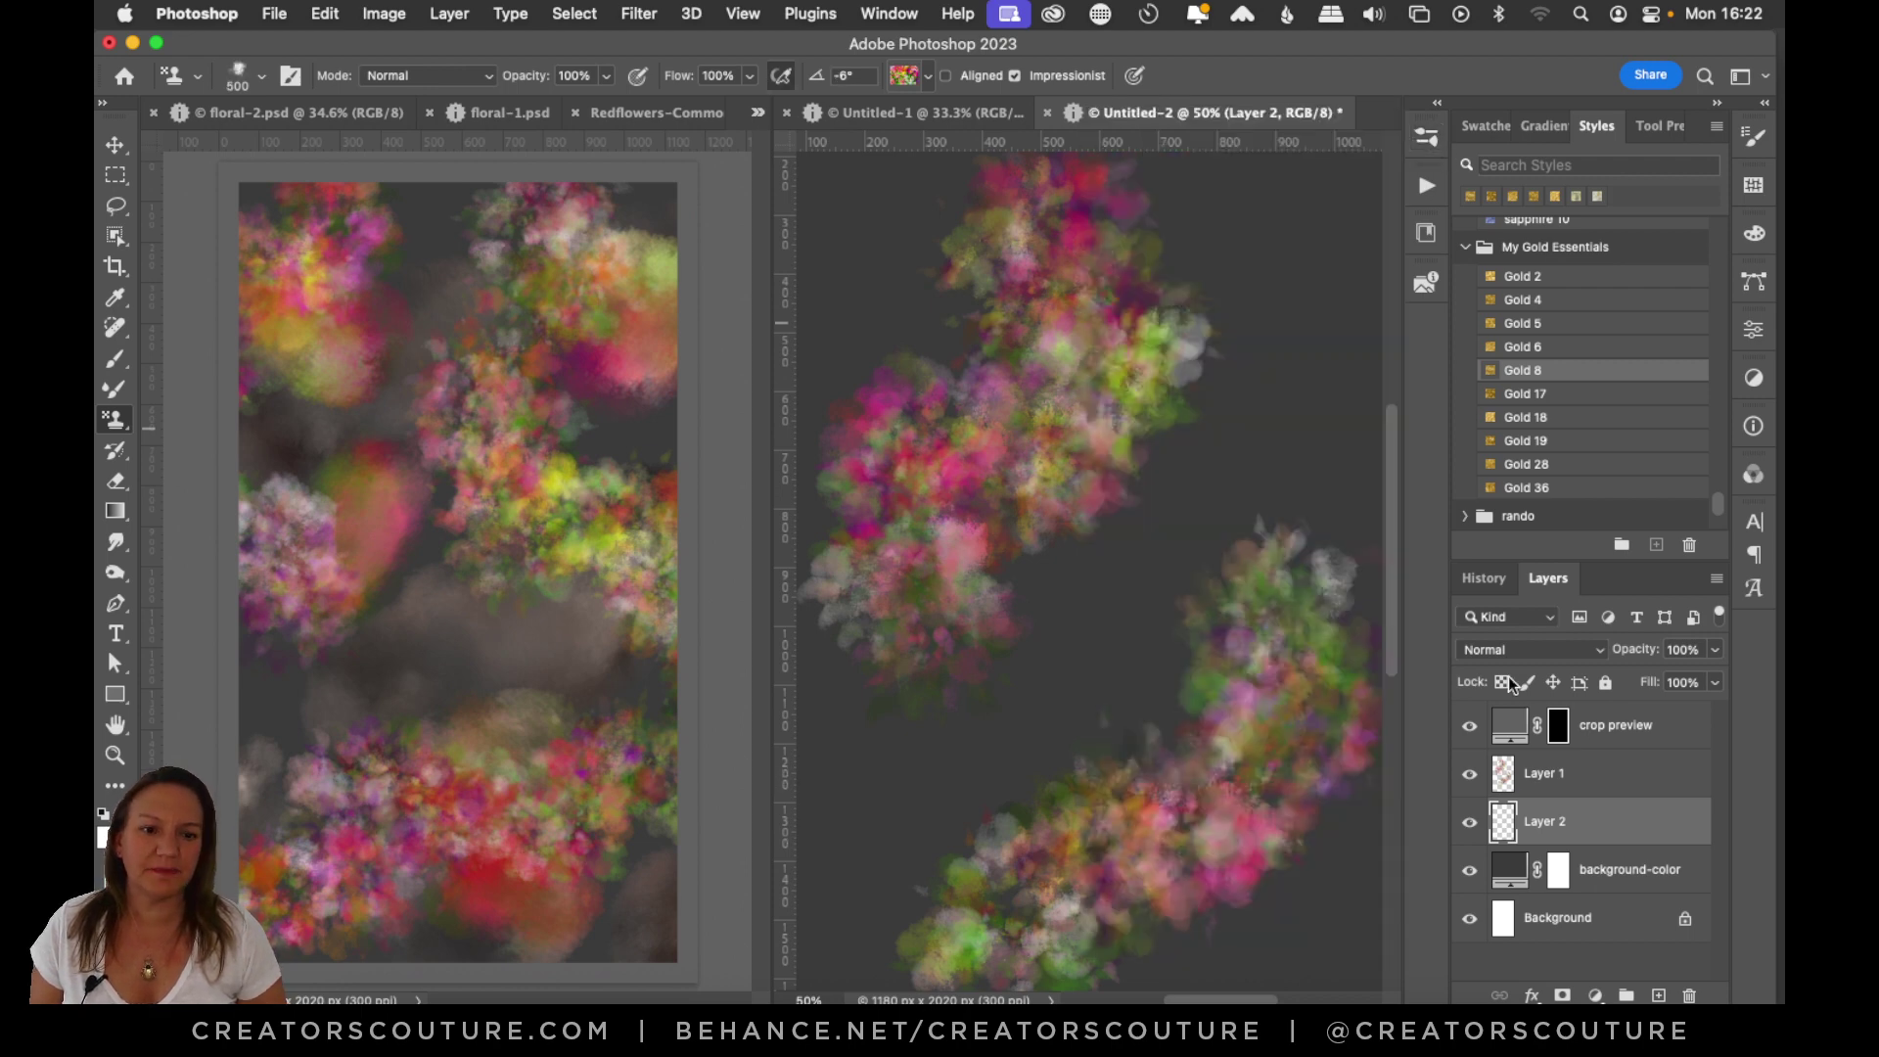
Hide Layer 1 and try several watercolor bleed strokes with the multicoloured flower pattern on Layer 2, undoing each one.
left_click(1469, 775)
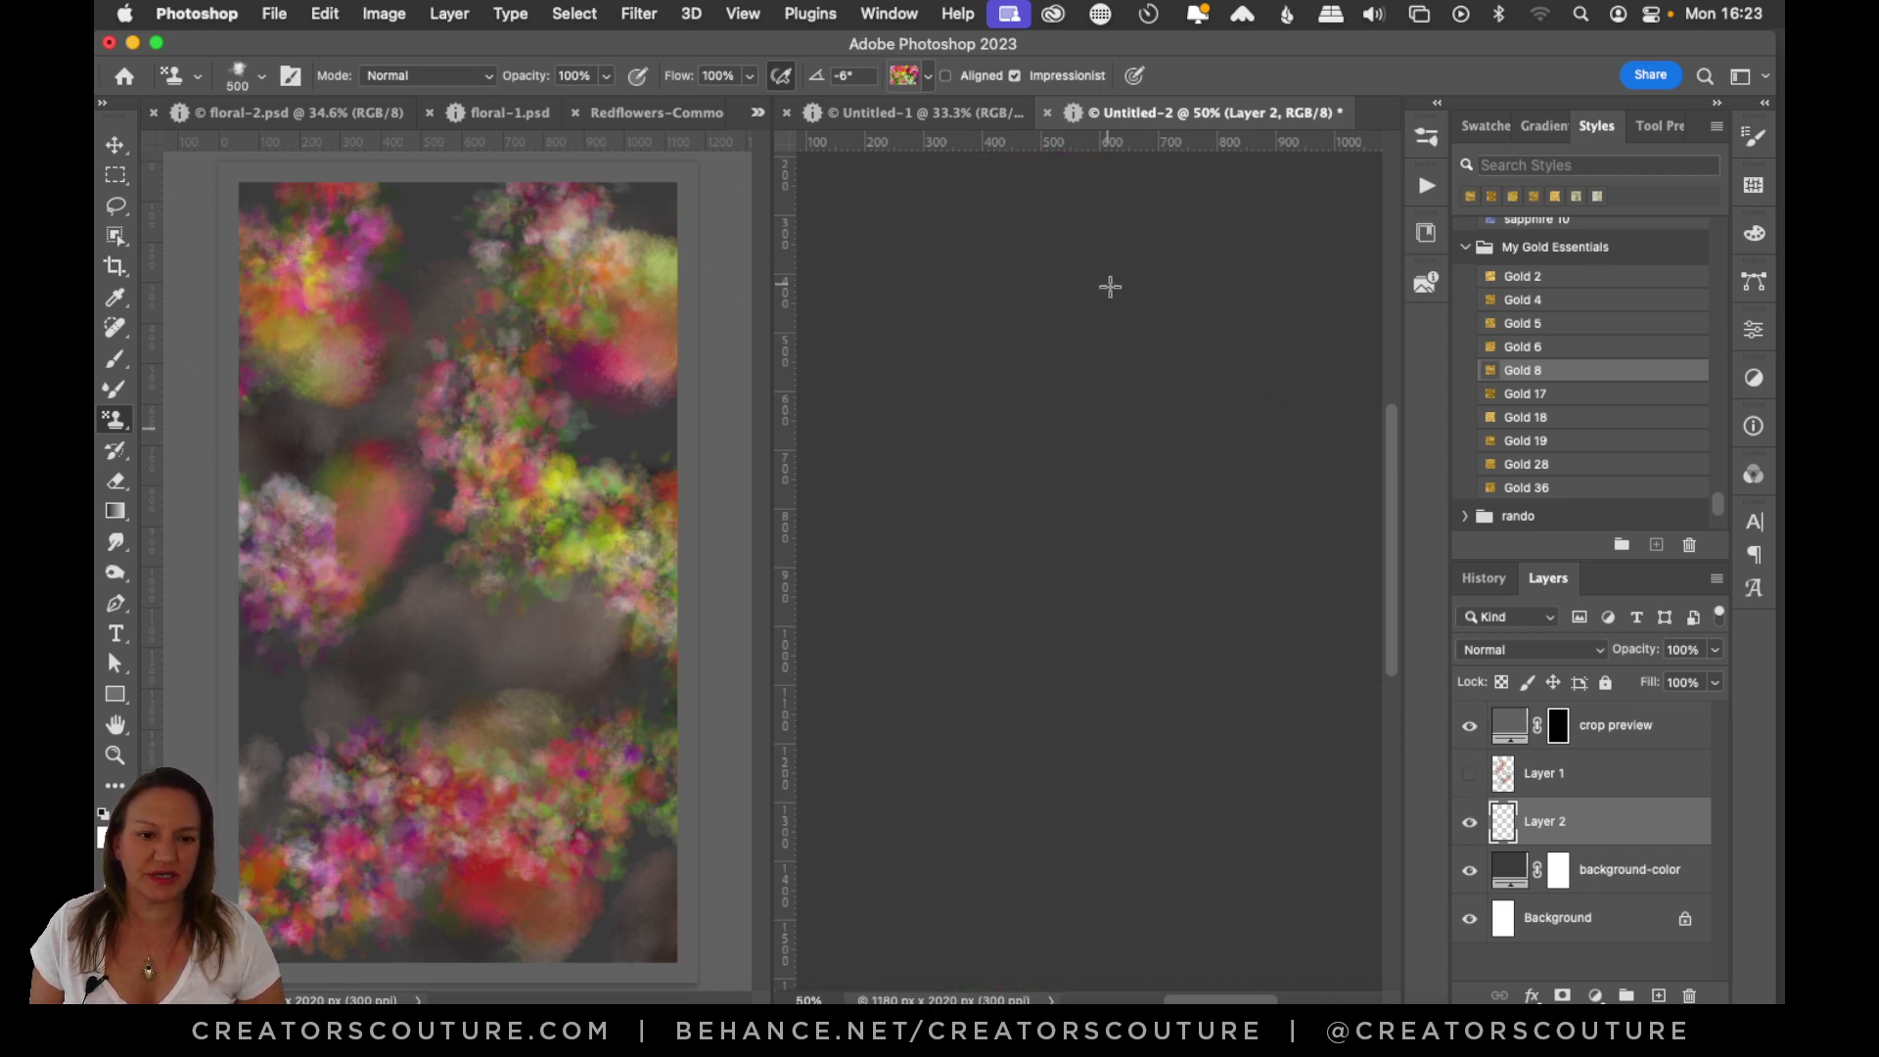
mouse_move(1104, 277)
left_mouse_down()
mouse_move(1069, 366)
mouse_move(943, 447)
mouse_move(948, 531)
mouse_move(910, 581)
mouse_move(1004, 615)
mouse_move(1087, 651)
left_mouse_up()
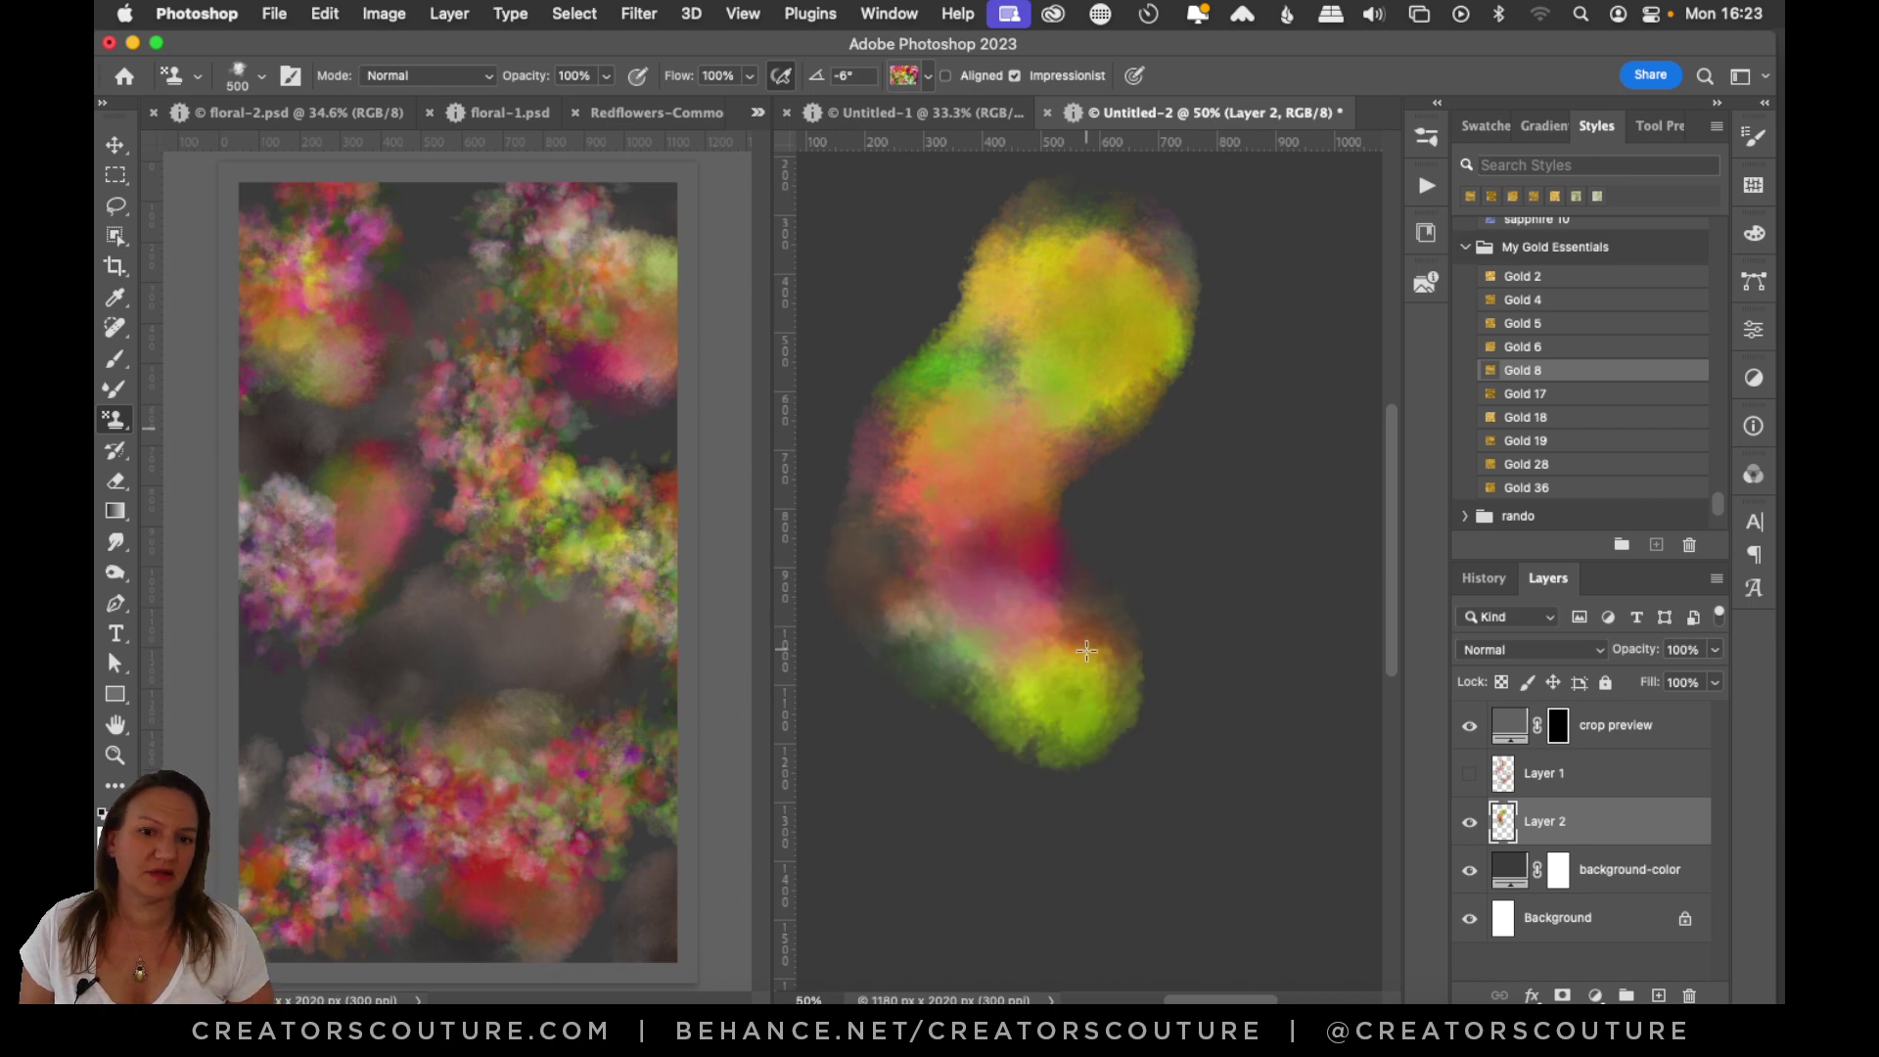
key("super+z")
mouse_move(1245, 371)
left_mouse_down()
mouse_move(1147, 535)
mouse_move(1024, 621)
mouse_move(920, 782)
mouse_move(989, 851)
left_mouse_up()
key("super+z")
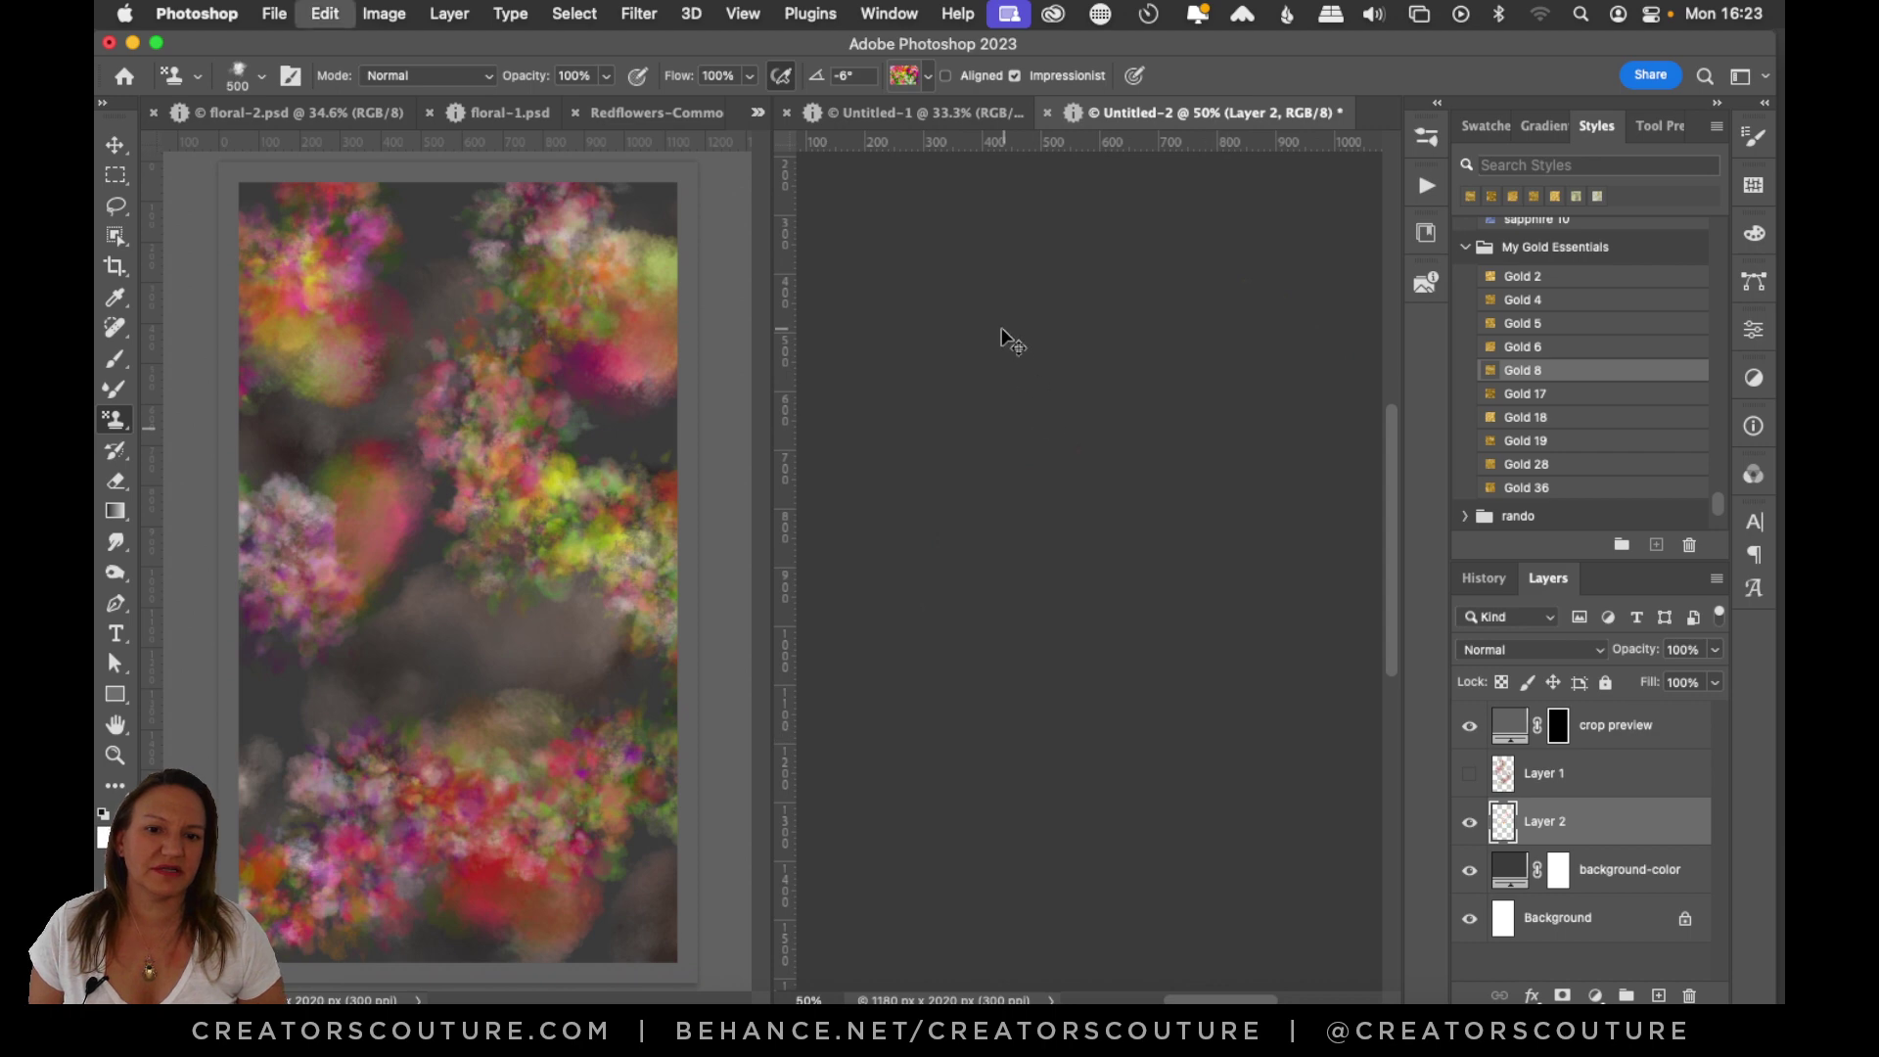
mouse_move(1006, 336)
left_mouse_down()
mouse_move(989, 323)
mouse_move(943, 407)
mouse_move(1135, 509)
mouse_move(1126, 675)
mouse_move(959, 743)
mouse_move(852, 910)
left_mouse_up()
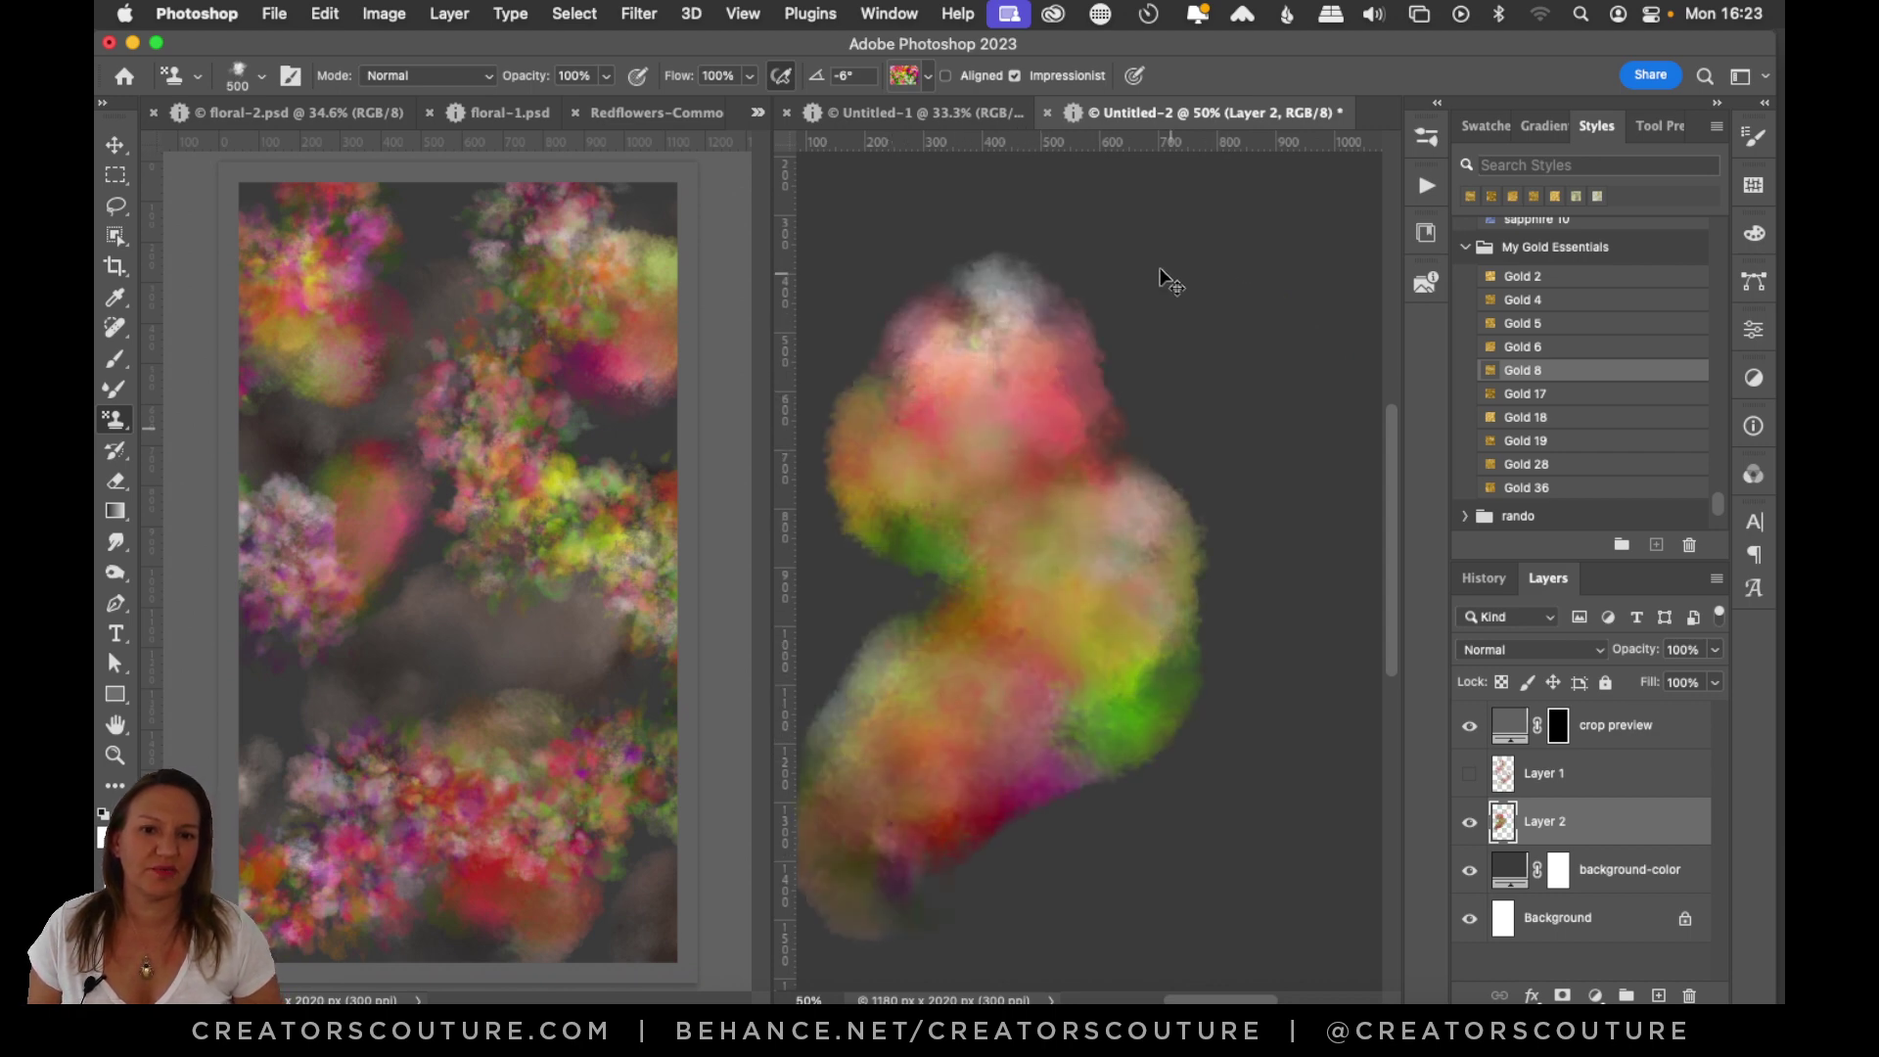
key("super+z")
mouse_move(1170, 225)
left_mouse_down()
mouse_move(1125, 250)
mouse_move(1102, 328)
mouse_move(1026, 348)
mouse_move(957, 404)
mouse_move(955, 470)
mouse_move(1022, 489)
mouse_move(1064, 564)
mouse_move(1033, 625)
mouse_move(948, 636)
mouse_move(966, 785)
mouse_move(906, 818)
mouse_move(1102, 846)
left_mouse_up()
key("super+z")
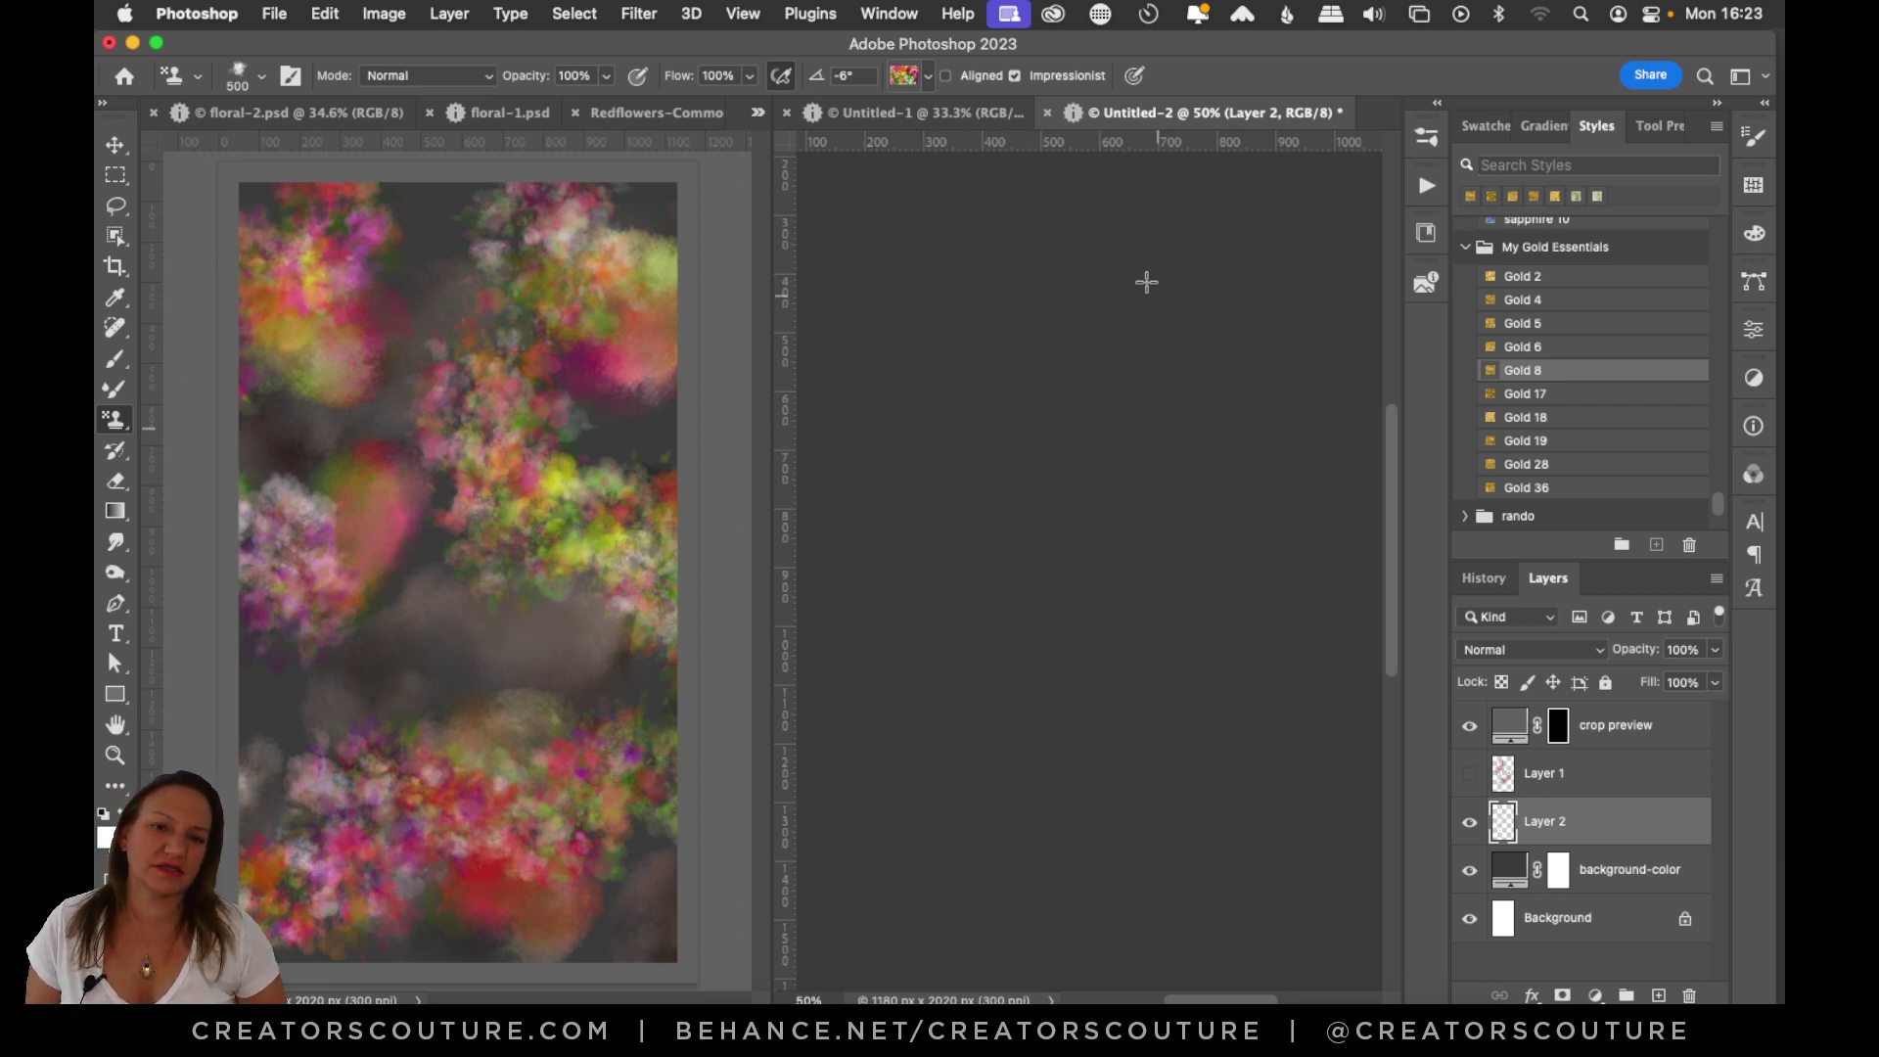
mouse_move(1145, 281)
left_mouse_down()
mouse_move(1259, 398)
mouse_move(1062, 504)
mouse_move(1321, 607)
left_mouse_up()
key("super+z")
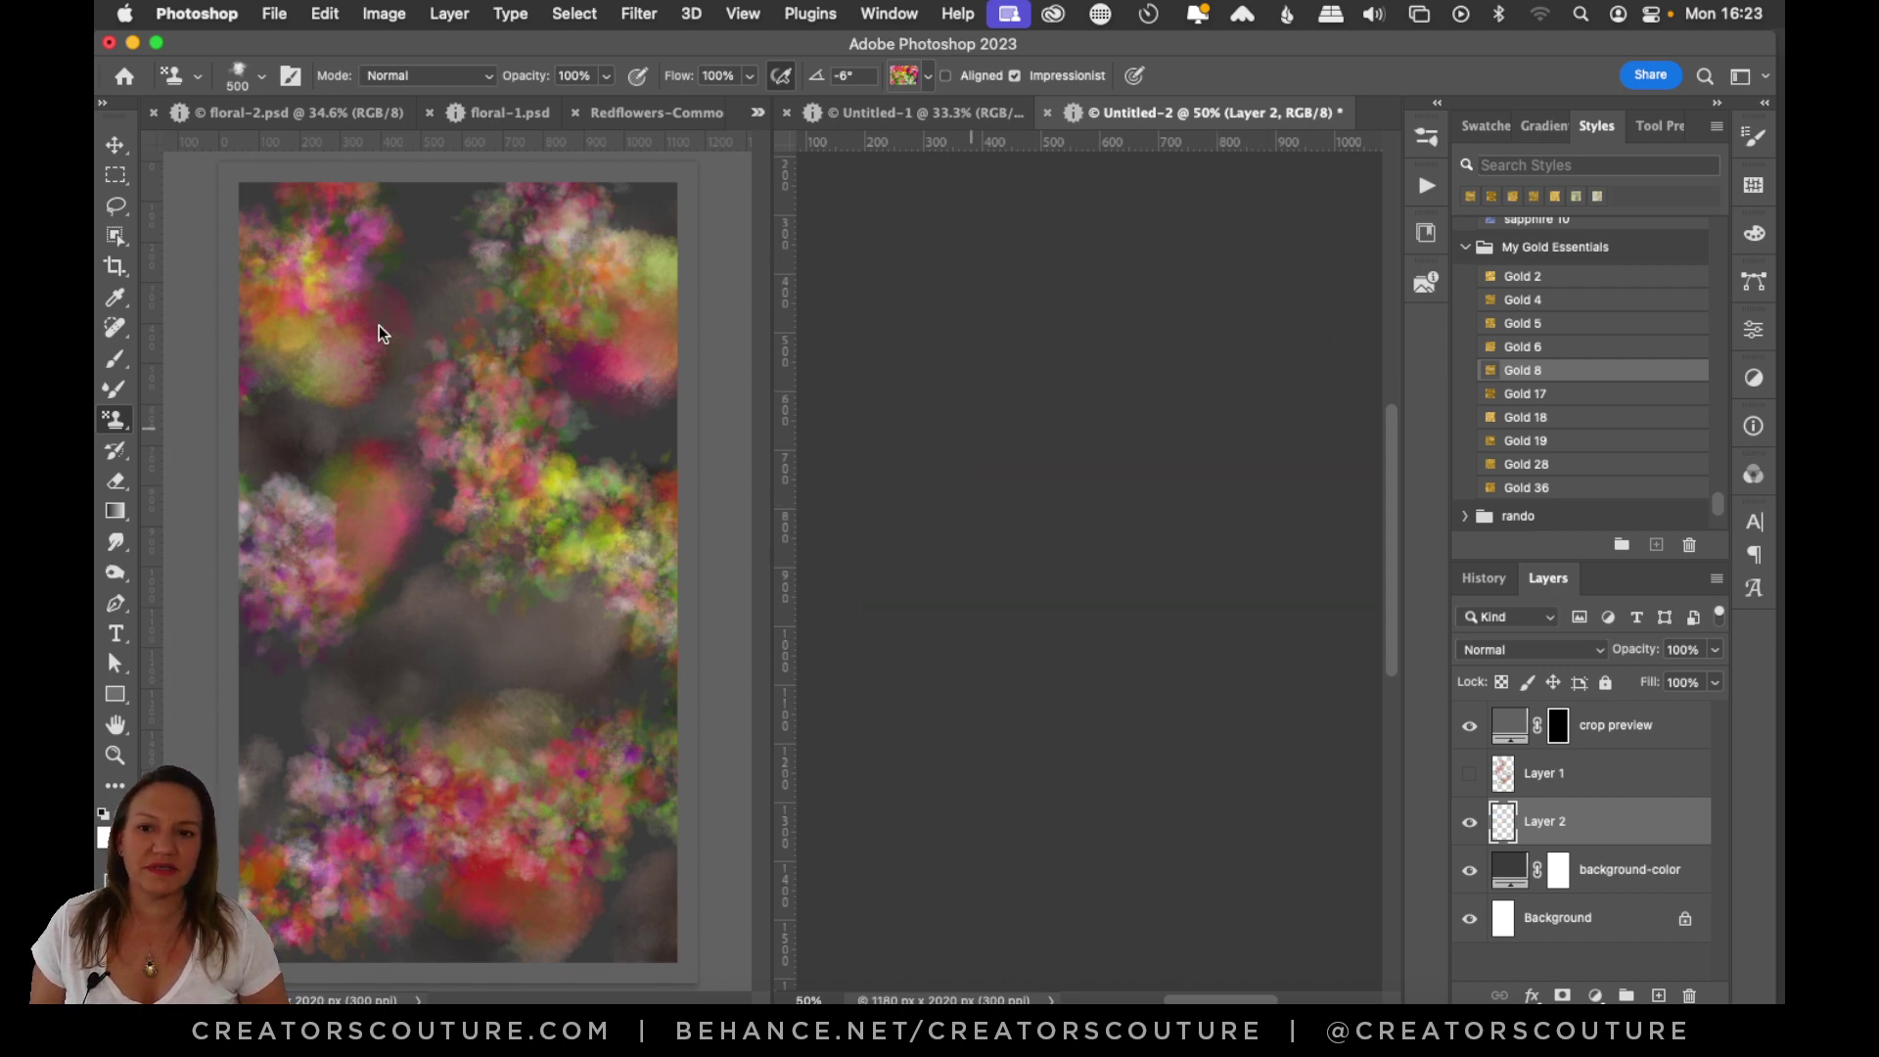
Switch the Pattern Stamp pattern to the dark grey-brown flower image in the Untitled Patterns group.
left_click(901, 78)
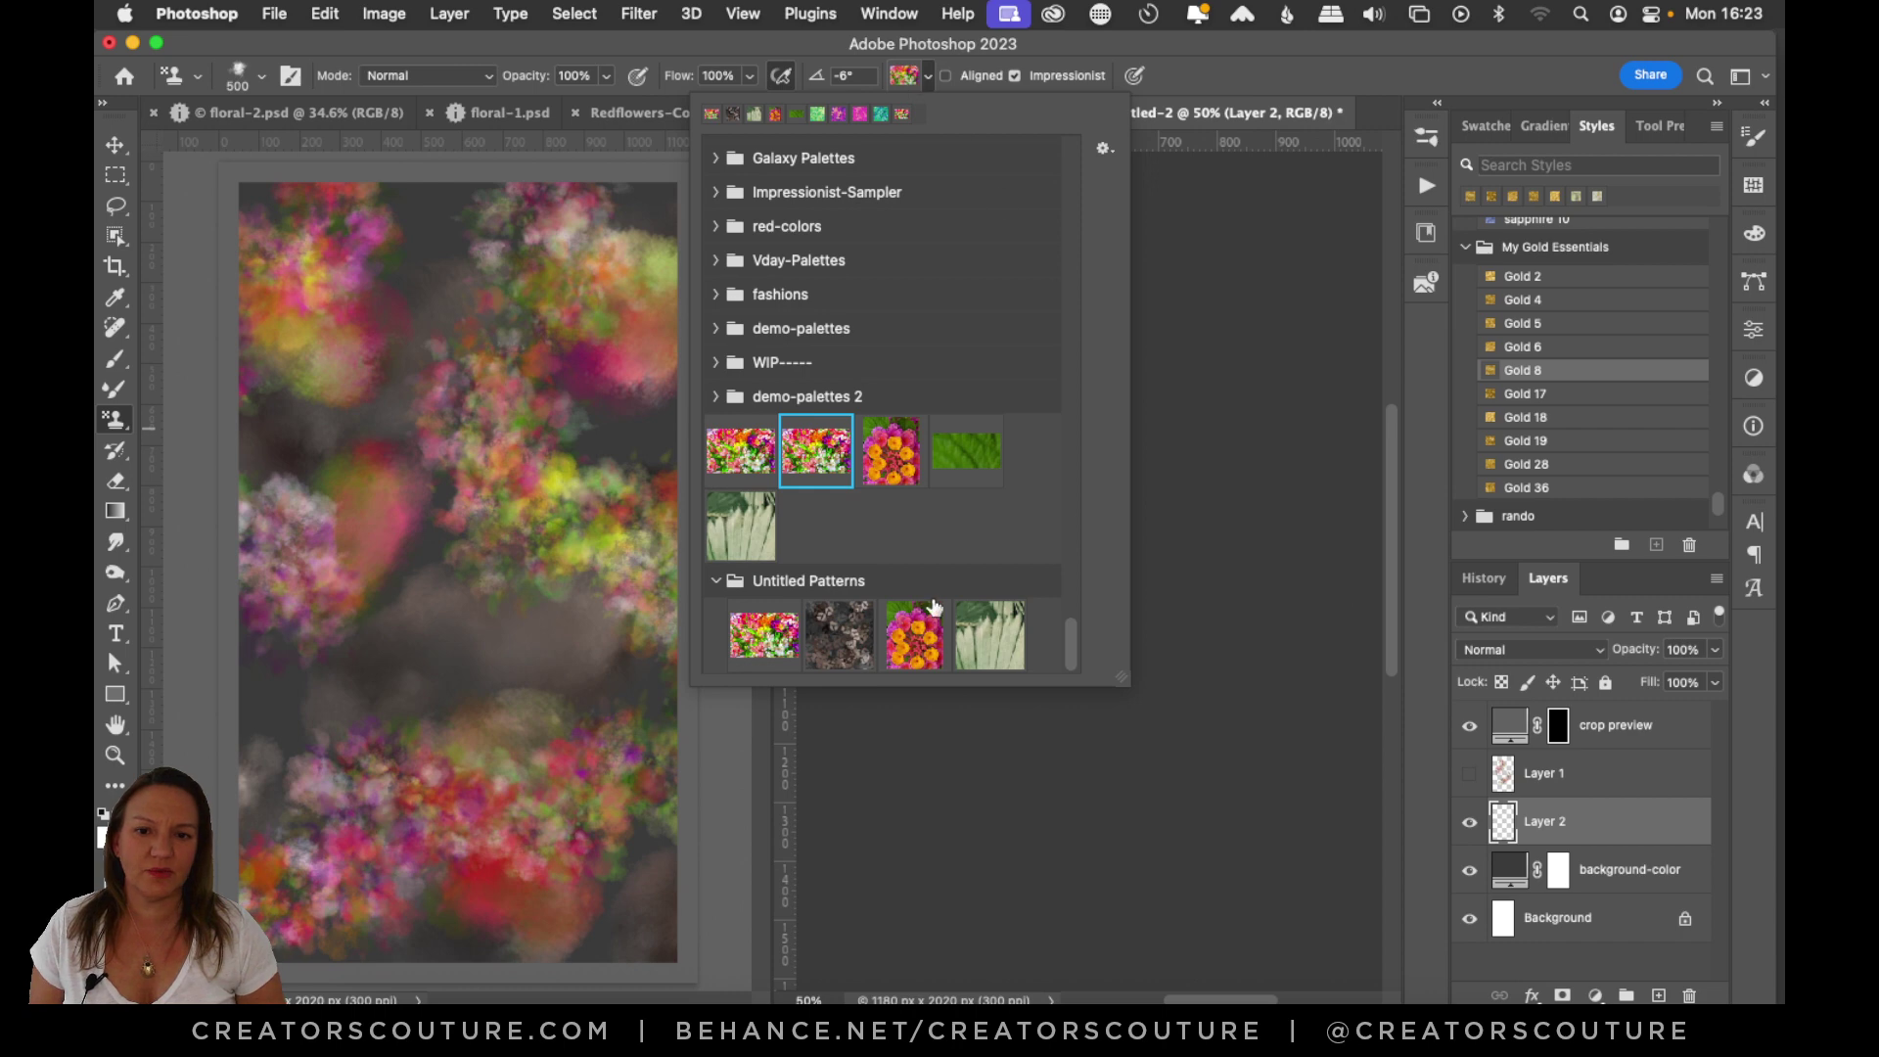
left_click(842, 641)
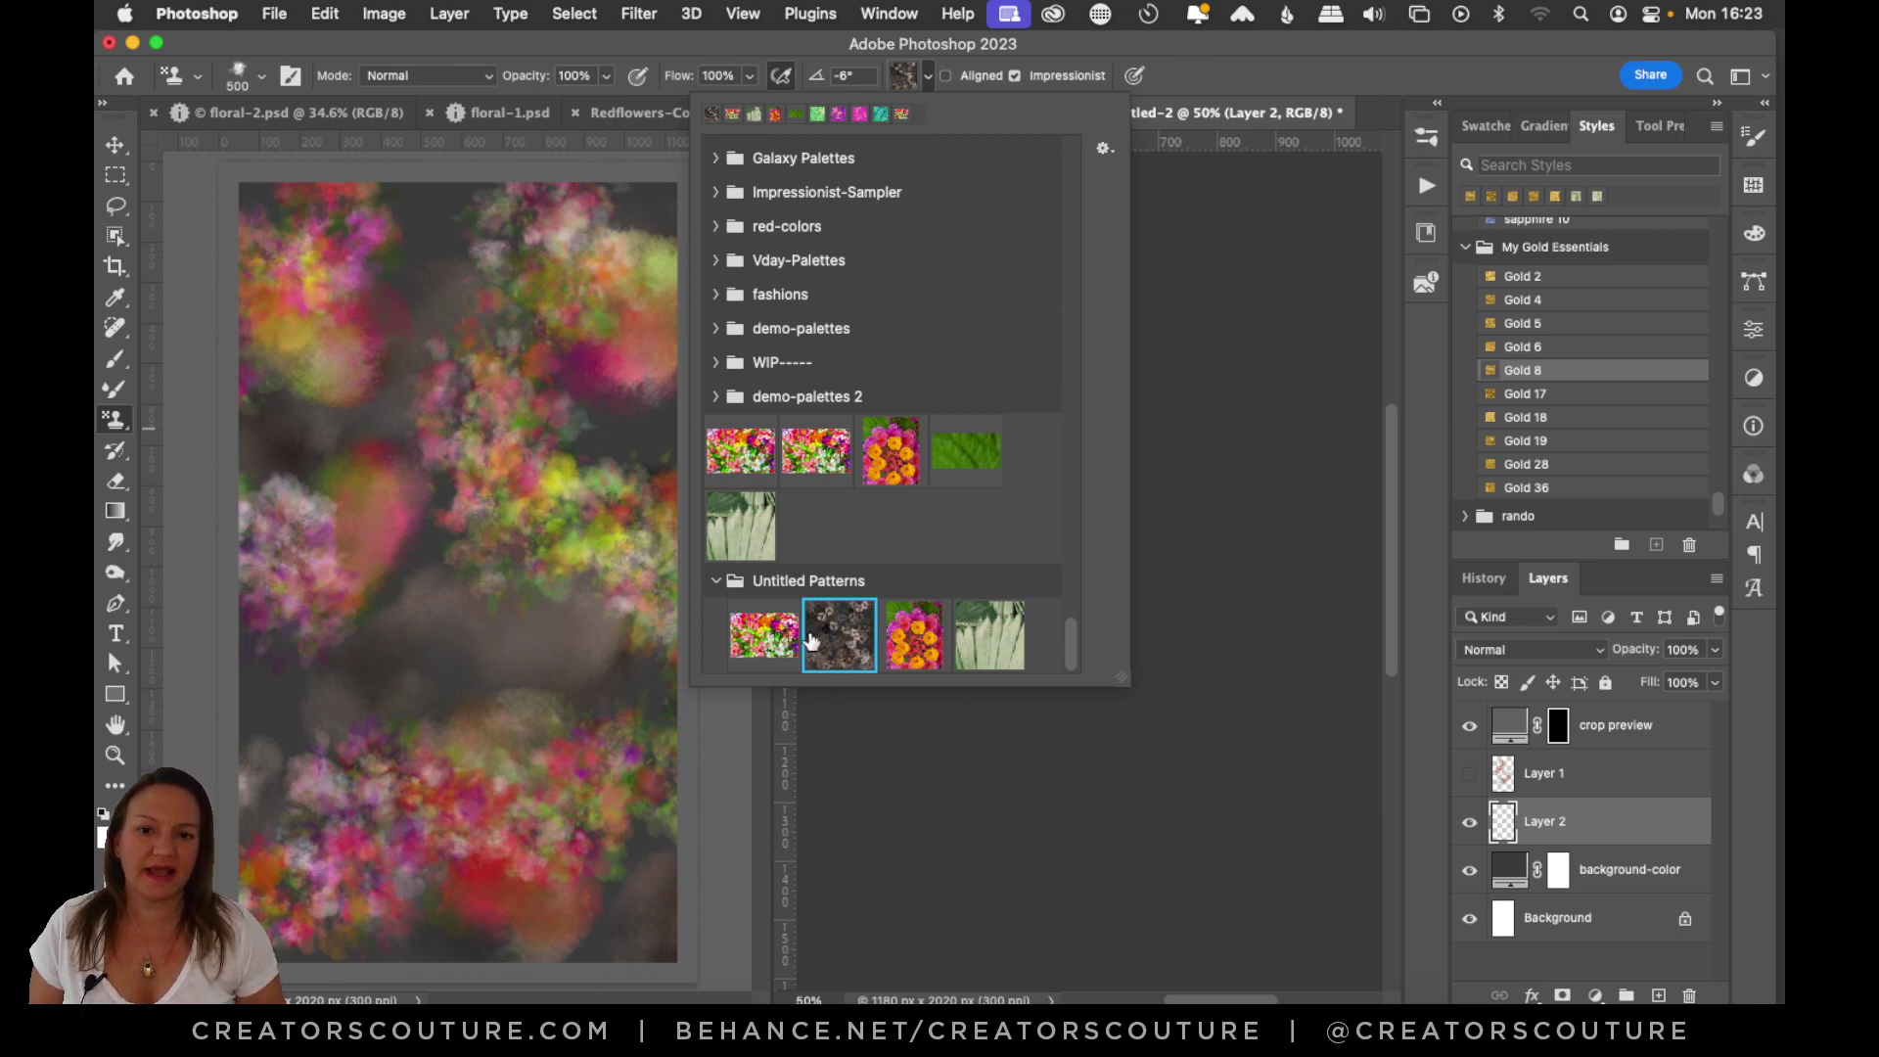
left_click(1125, 274)
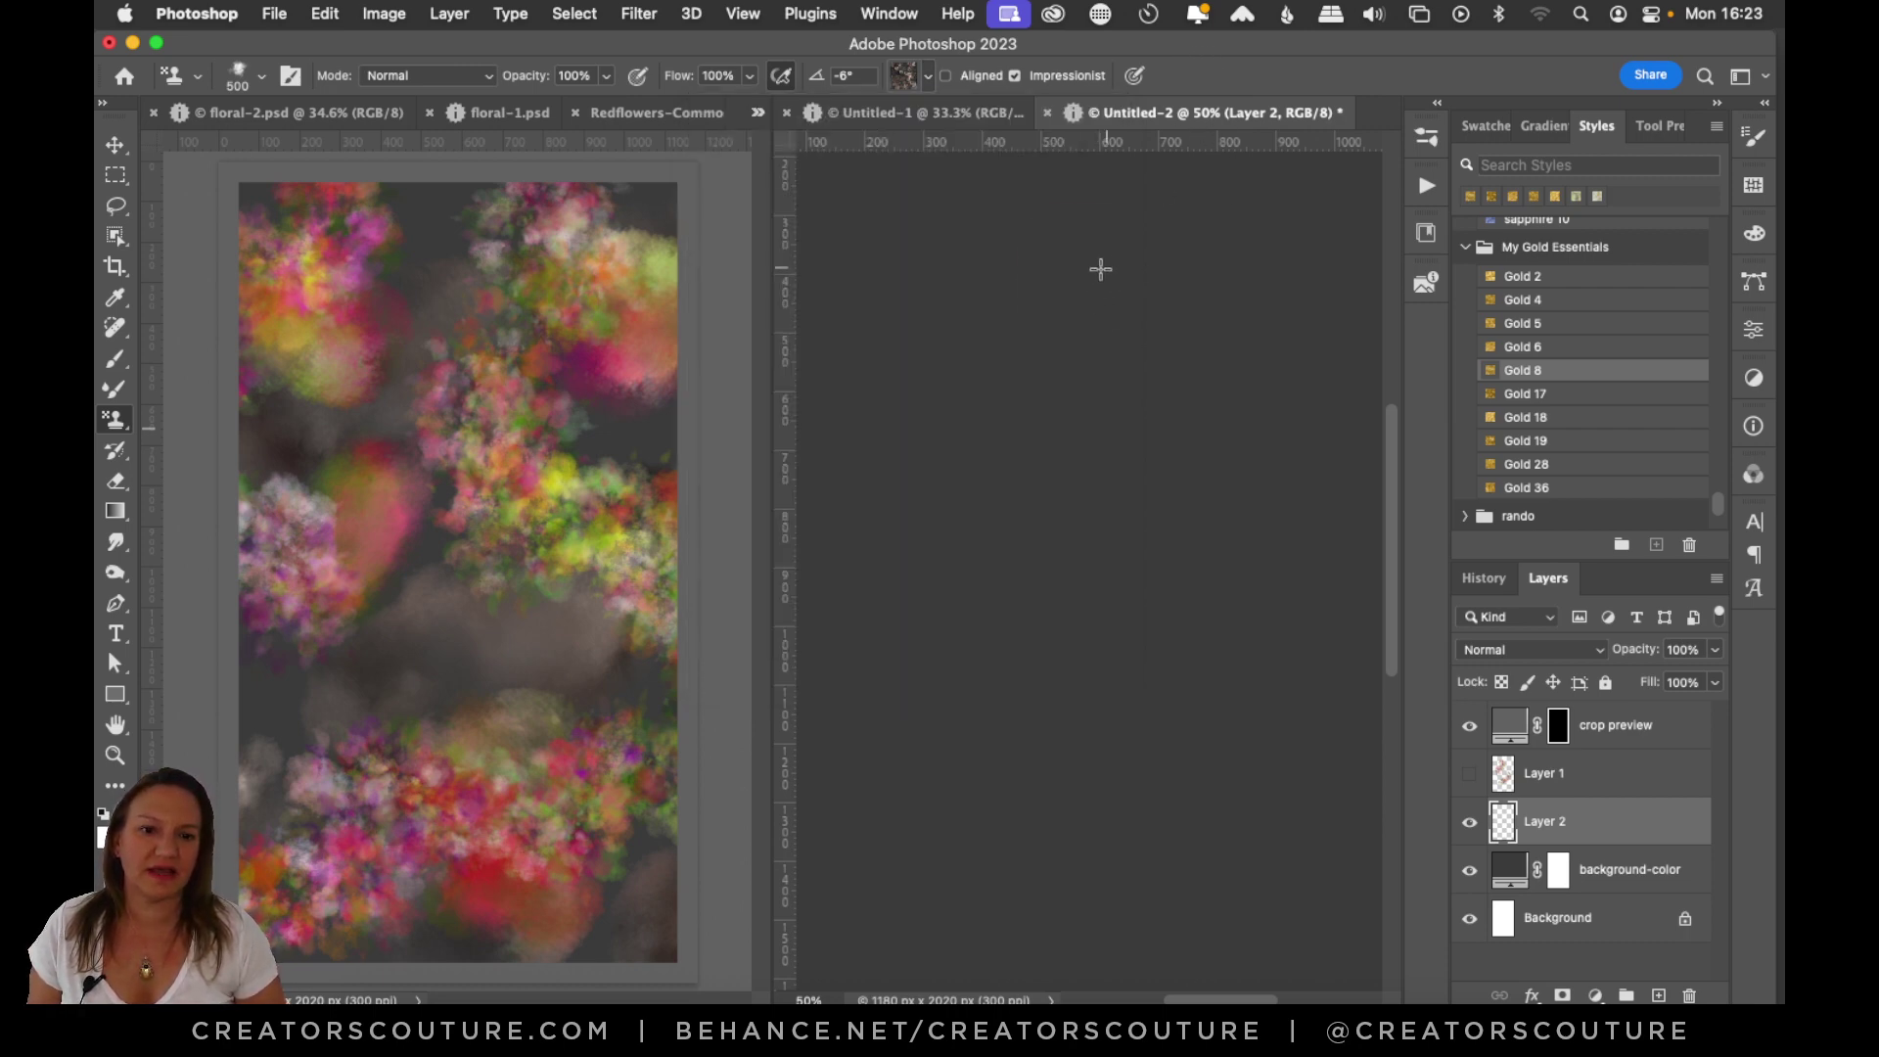
Try muted watercolor bleed strokes with the dark flower pattern on Layer 2, undo them and show Layer 1 again.
mouse_move(1101, 269)
left_mouse_down()
mouse_move(985, 389)
mouse_move(980, 468)
mouse_move(909, 497)
mouse_move(898, 589)
mouse_move(956, 650)
left_mouse_up()
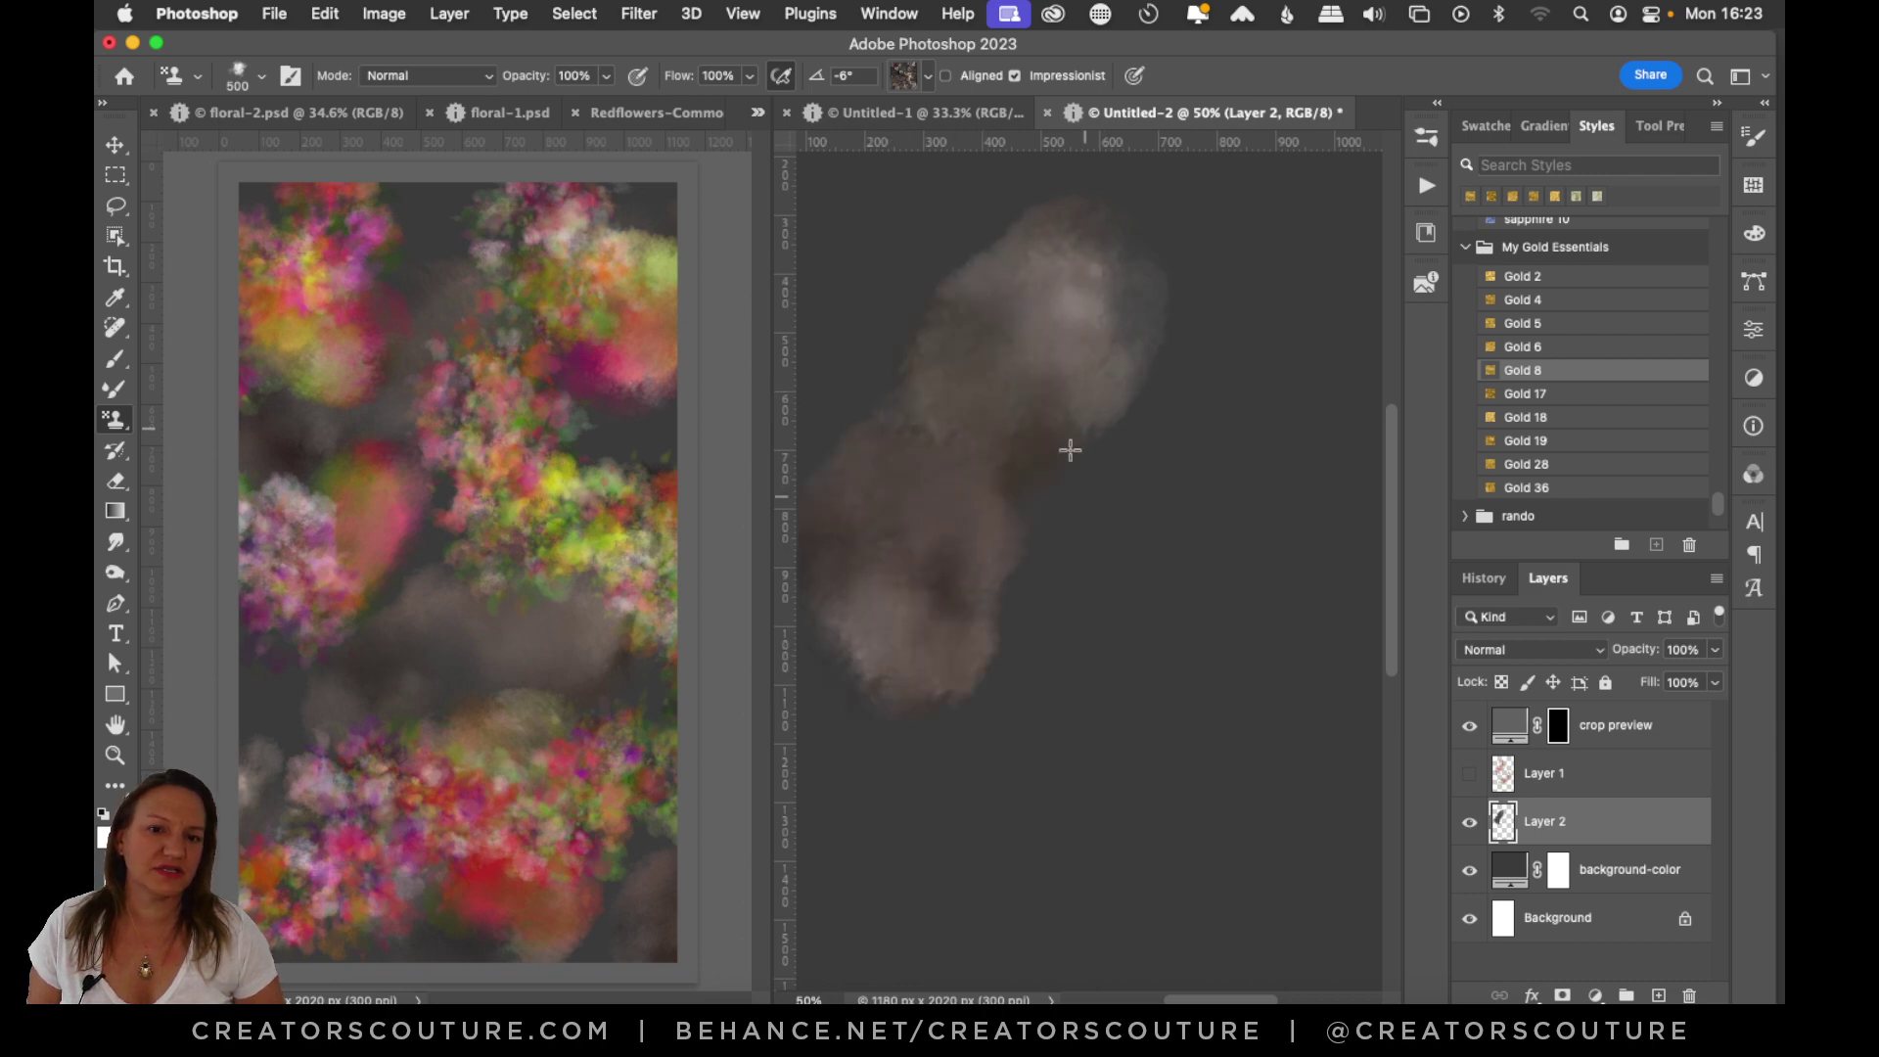
key("super+z")
mouse_move(990, 265)
left_mouse_down()
mouse_move(1004, 331)
mouse_move(1064, 415)
mouse_move(920, 616)
mouse_move(879, 651)
left_mouse_up()
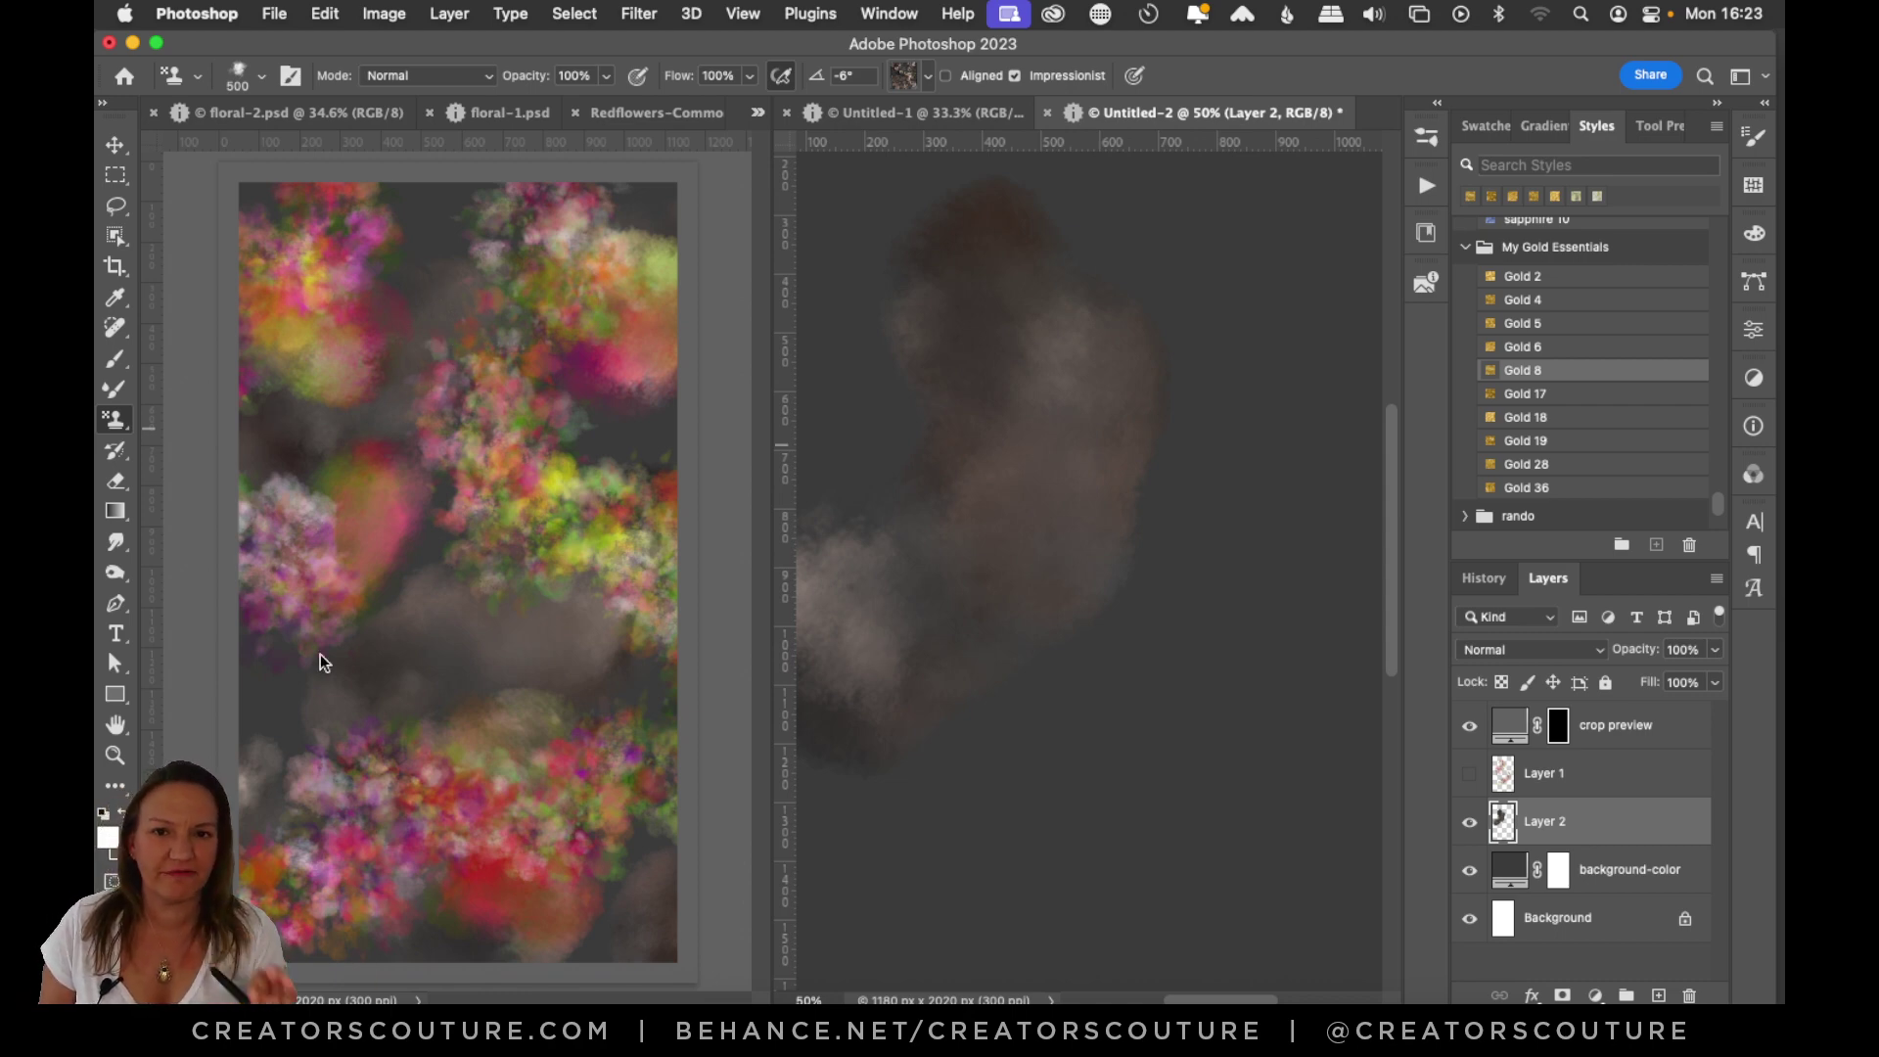
key("super+z")
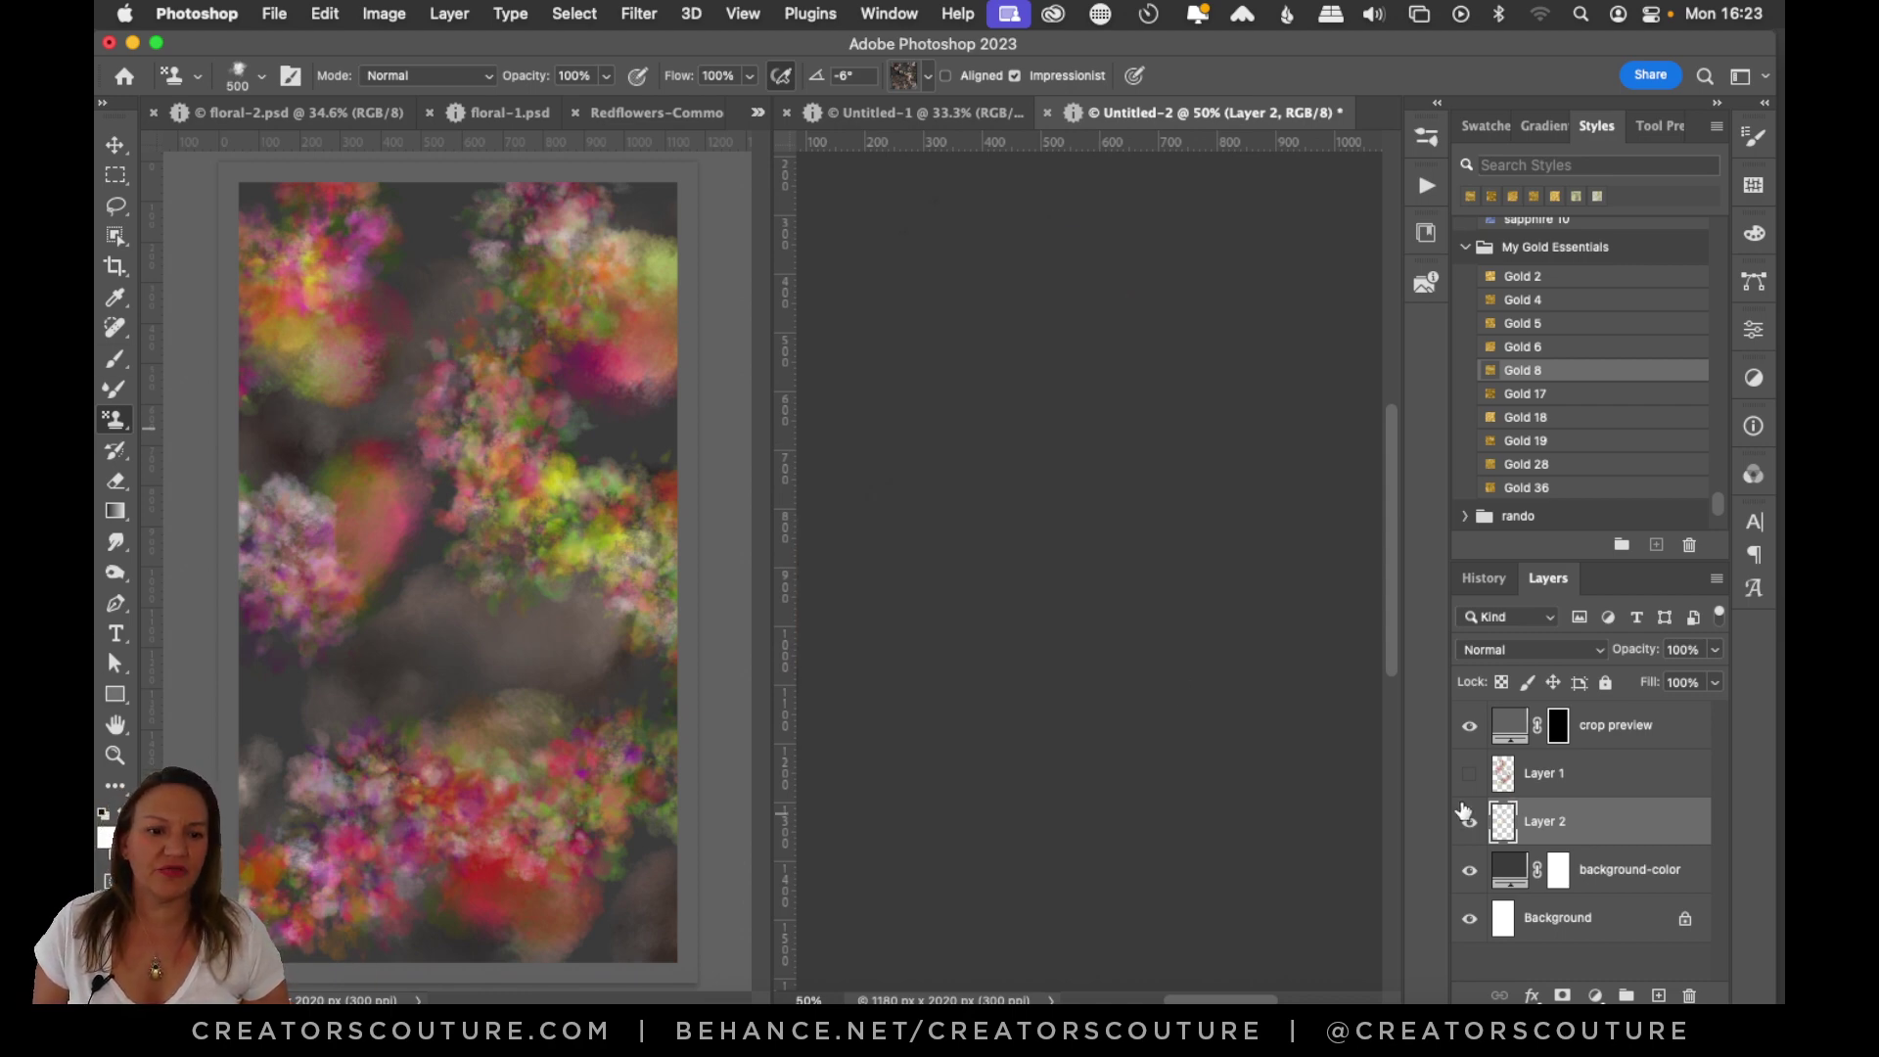
left_click(1469, 773)
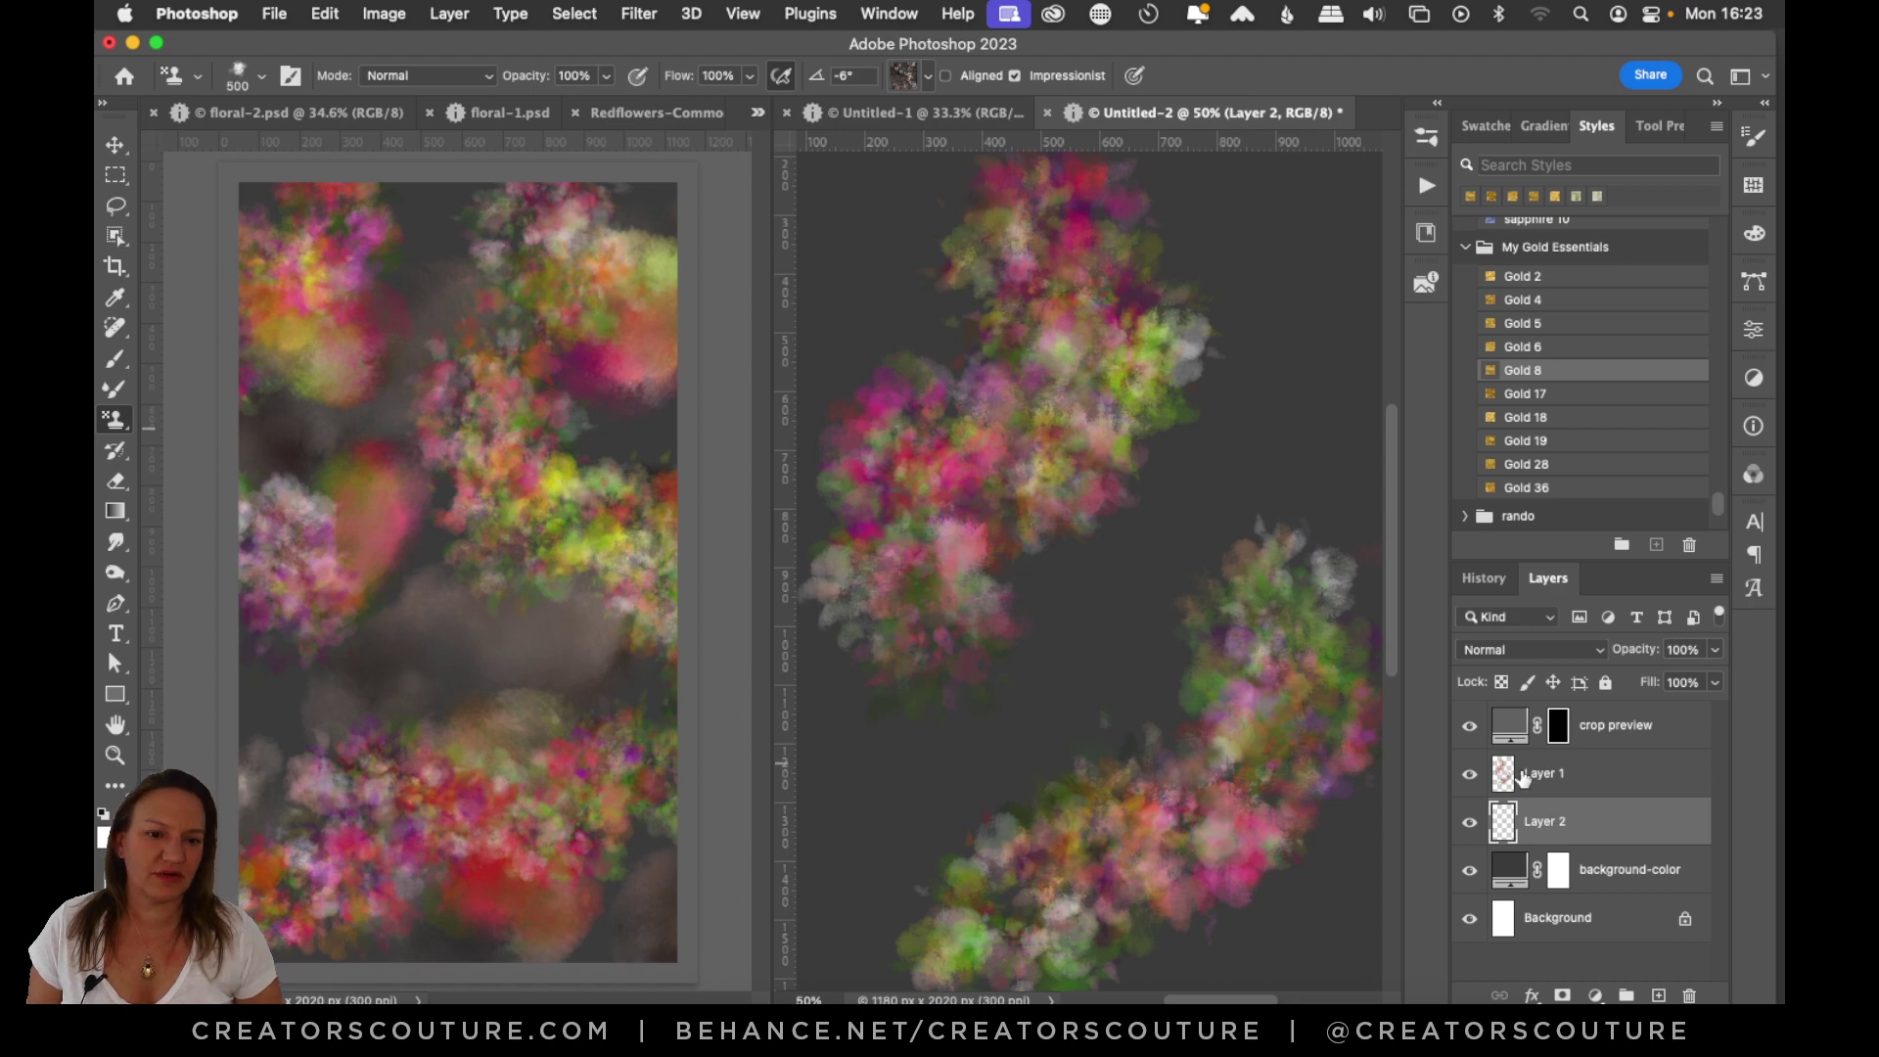
Paint muted grey-brown watercolor bleed strokes on Layer 2 around and between the flower clusters.
mouse_move(1159, 300)
left_mouse_down()
mouse_move(1223, 225)
mouse_move(1214, 470)
mouse_move(1077, 529)
left_mouse_up()
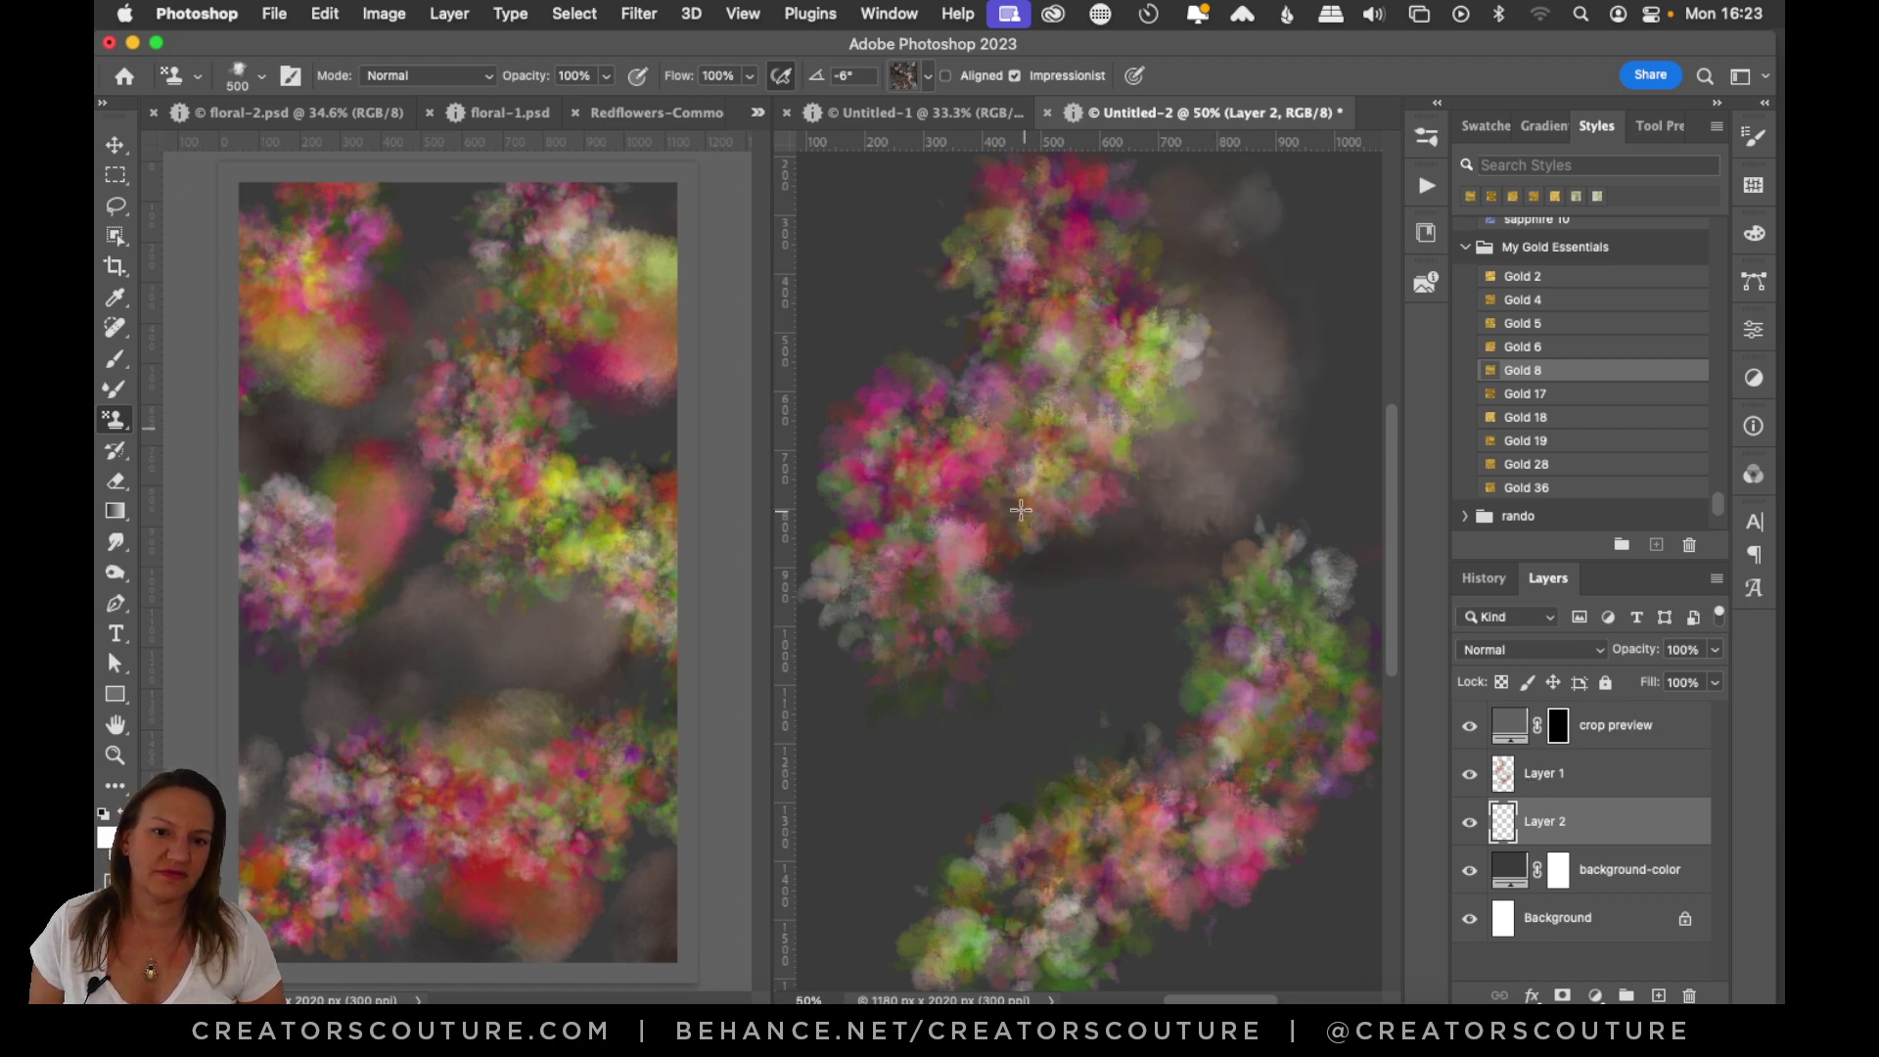
mouse_move(856, 523)
left_mouse_down()
mouse_move(817, 623)
mouse_move(812, 729)
left_mouse_up()
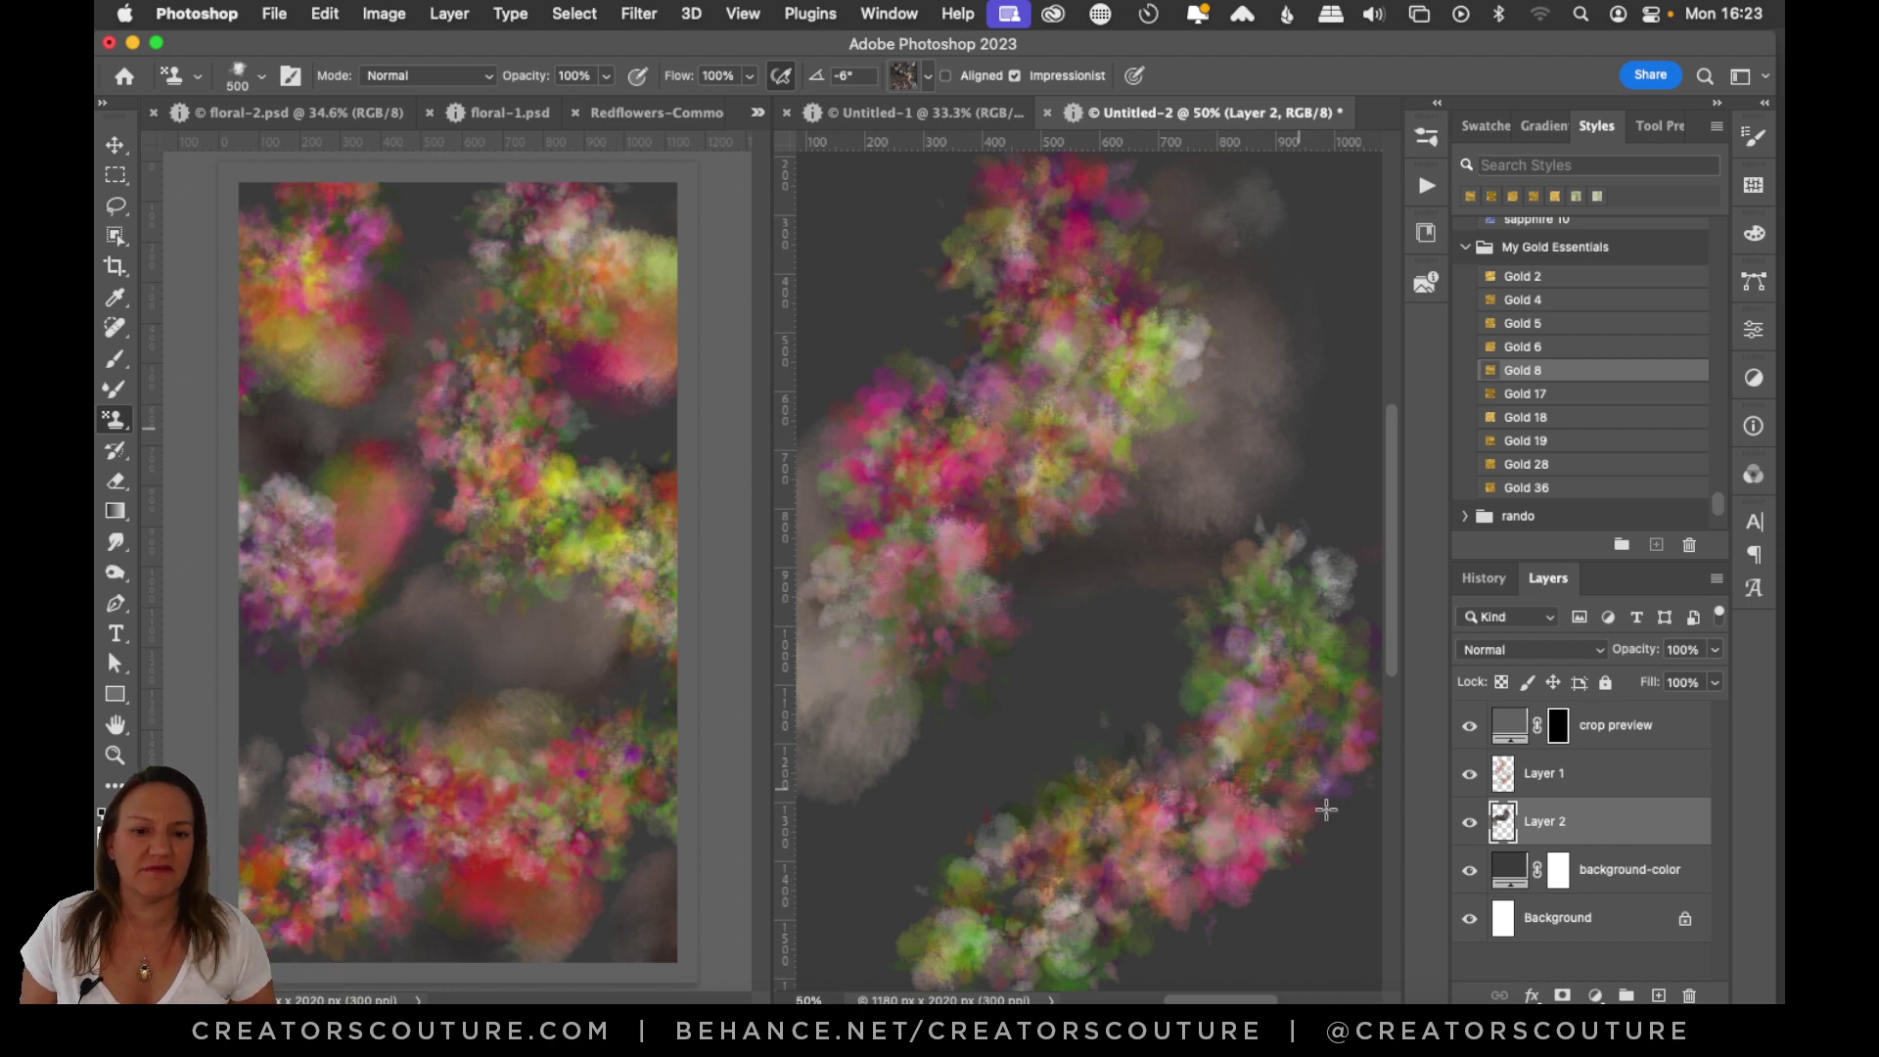
left_click_drag(1327, 810, 1267, 894)
mouse_move(1141, 710)
left_mouse_down()
mouse_move(1046, 771)
mouse_move(920, 915)
left_mouse_up()
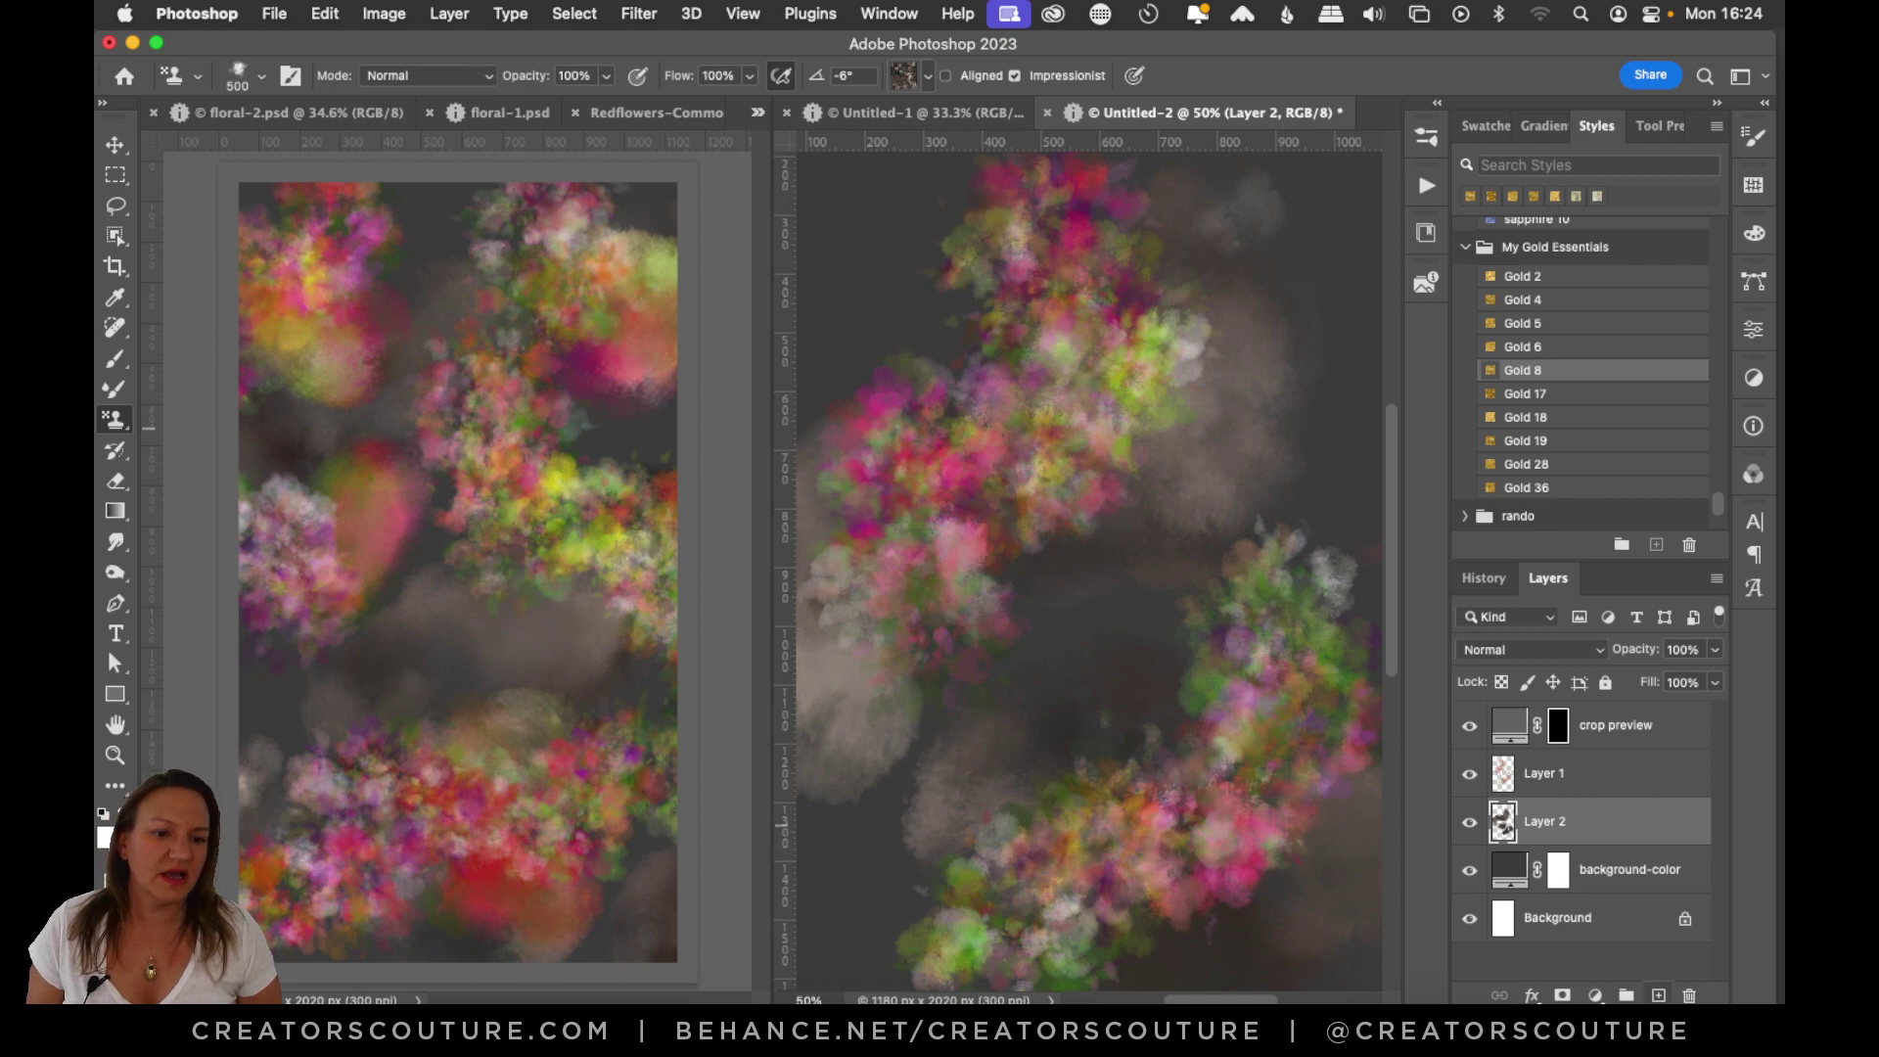
Add a new layer above Layer 2 and switch the Pattern Stamp pattern to the multicoloured flower image in Untitled Patterns.
left_click(1658, 994)
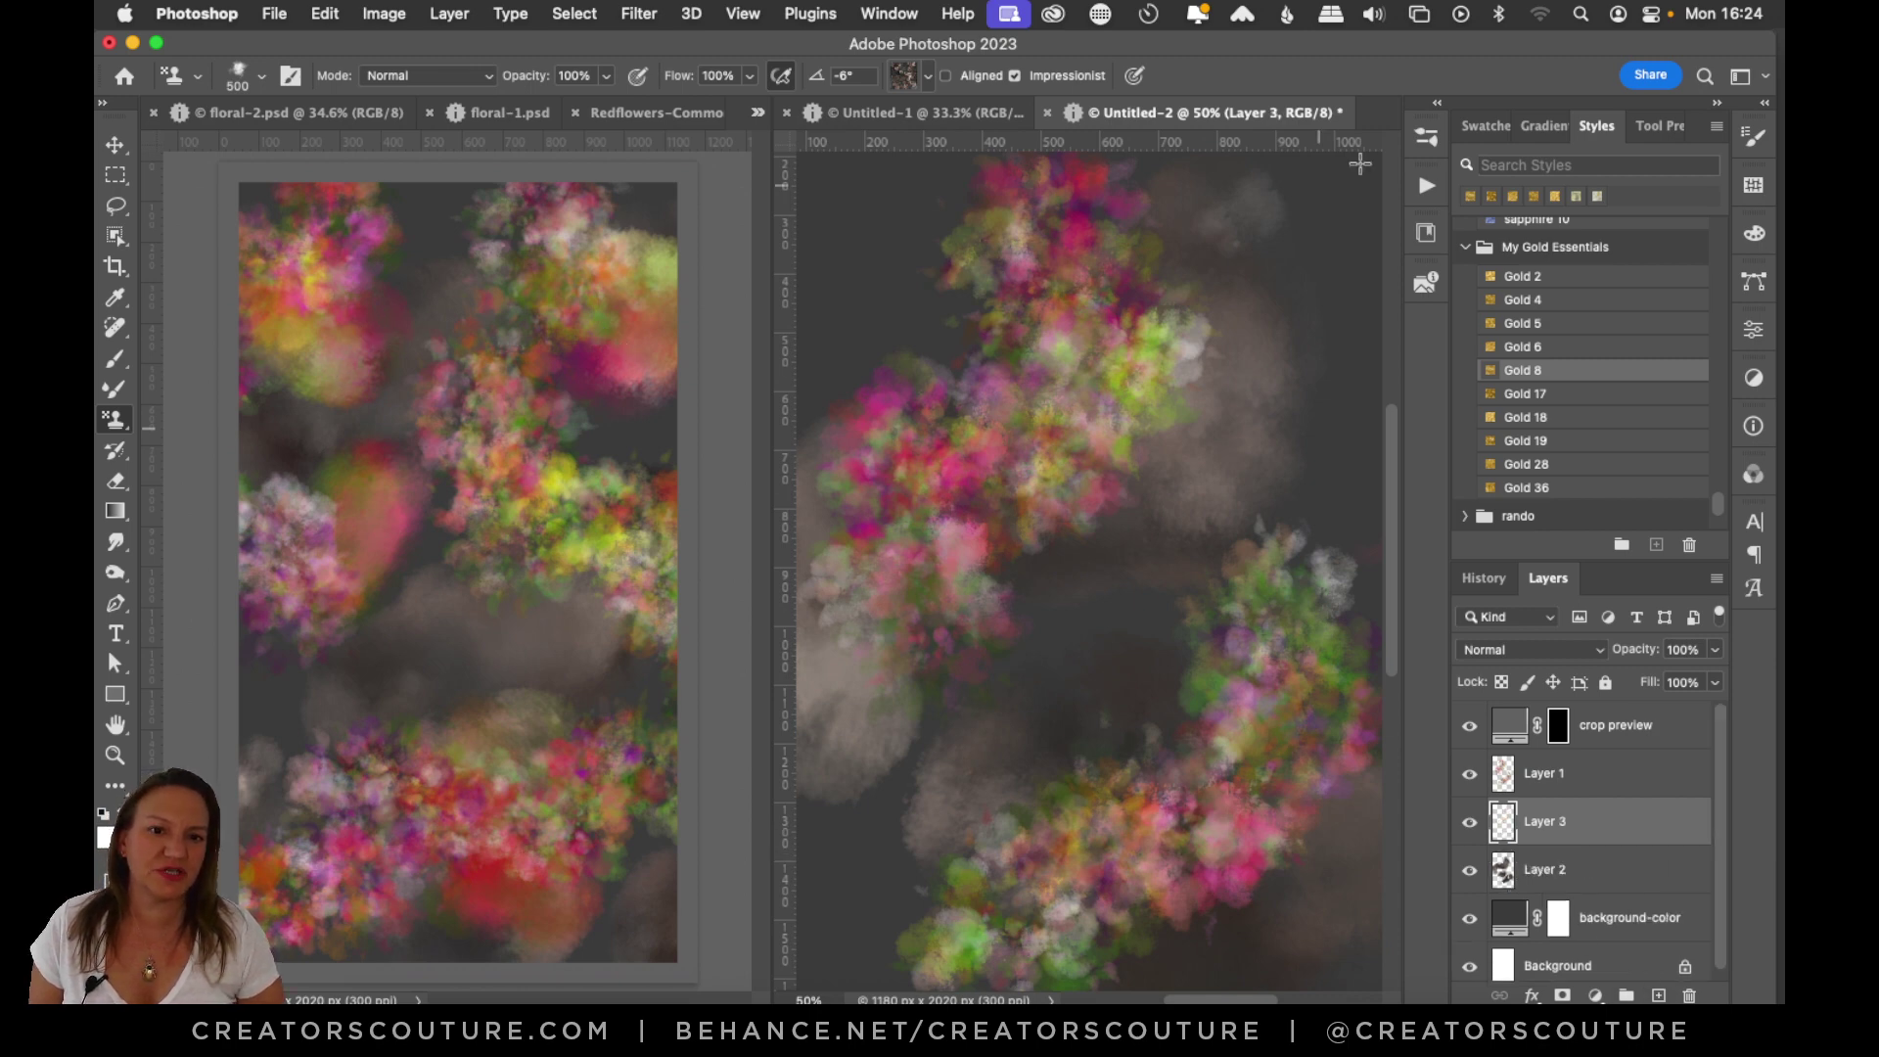
left_click(1425, 140)
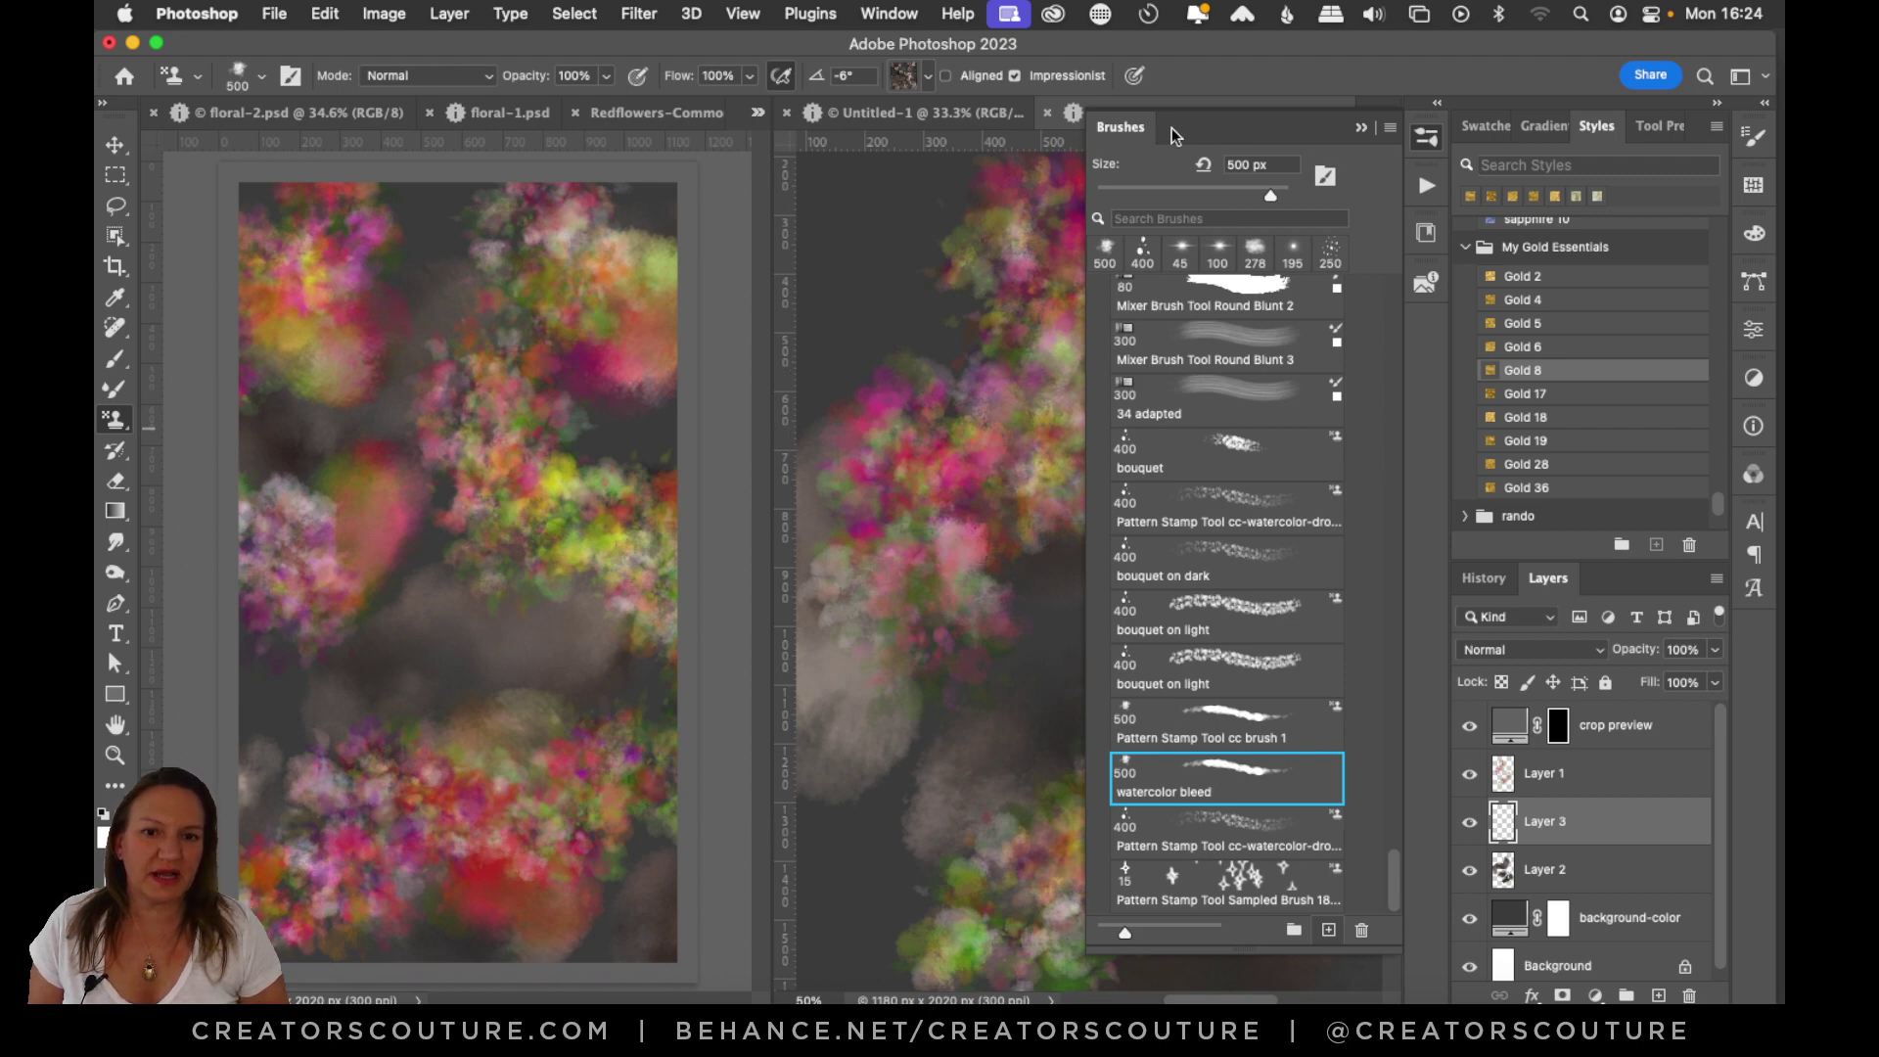
left_click(1416, 140)
left_click(908, 76)
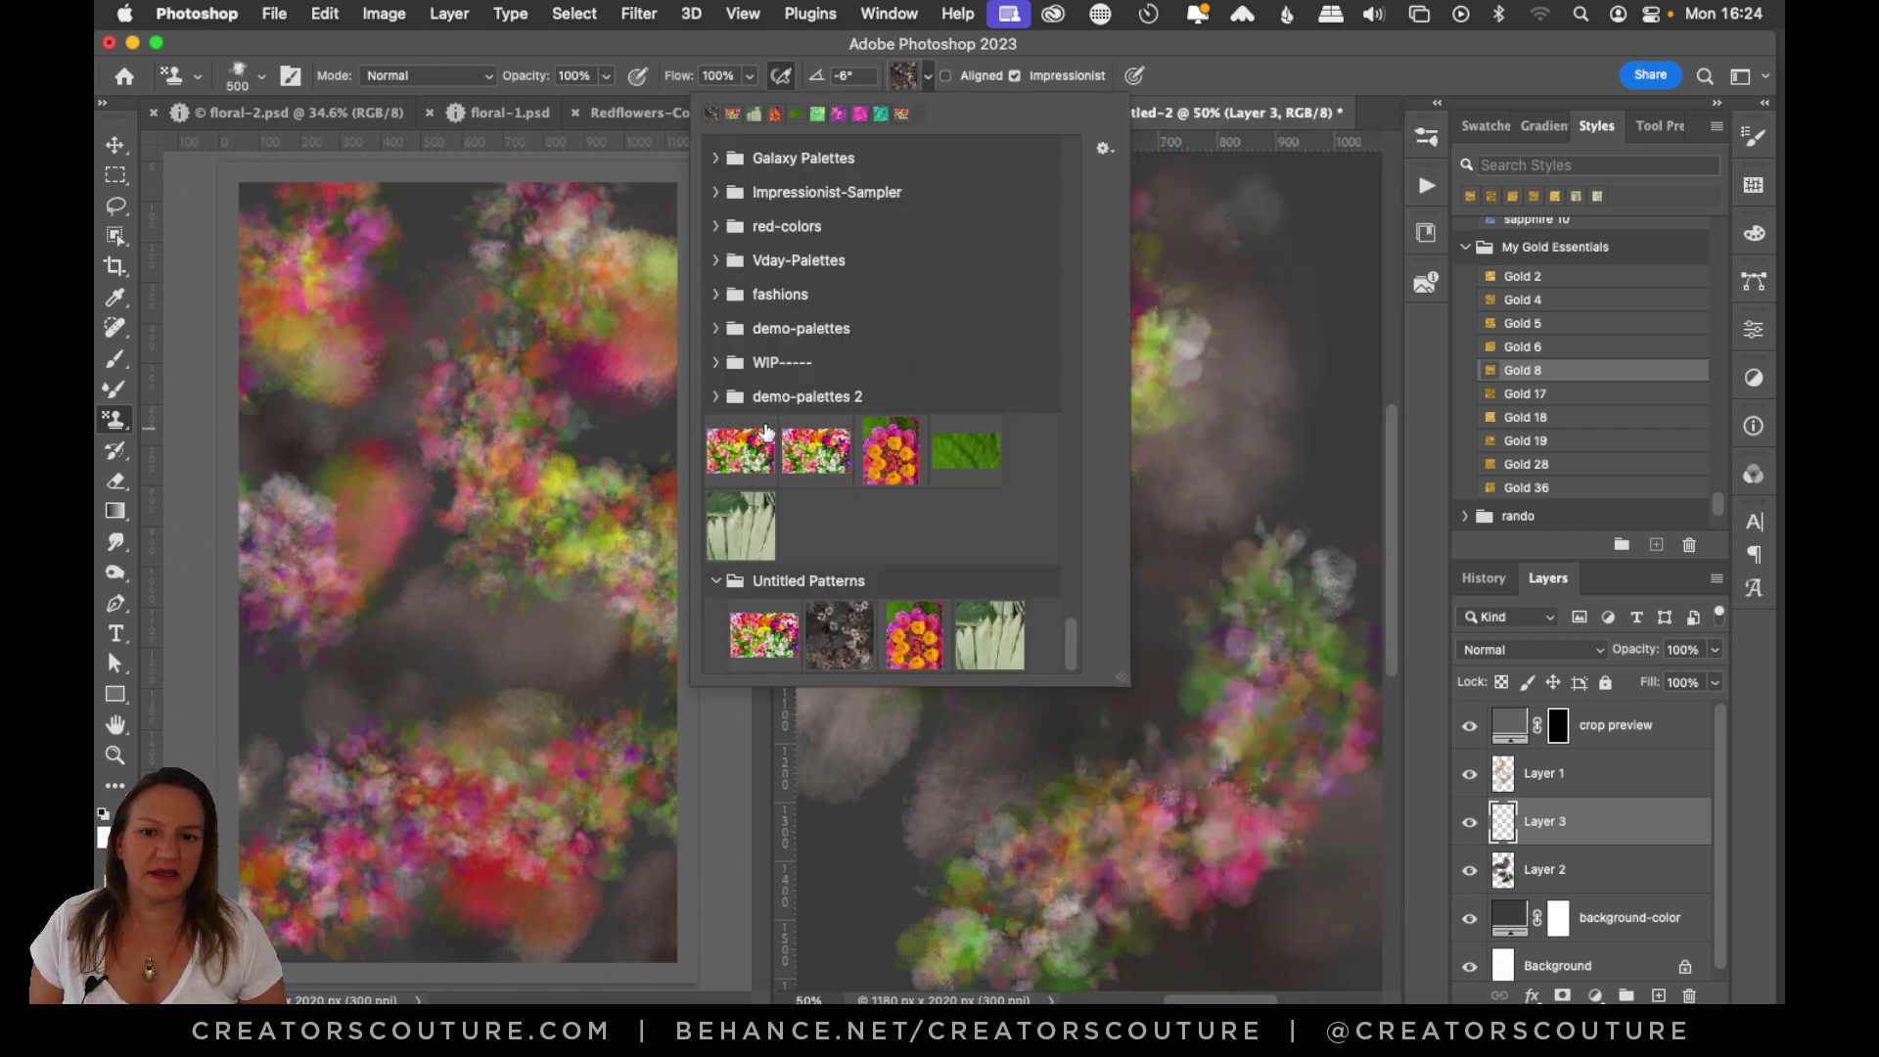
left_click(765, 637)
left_click(1200, 49)
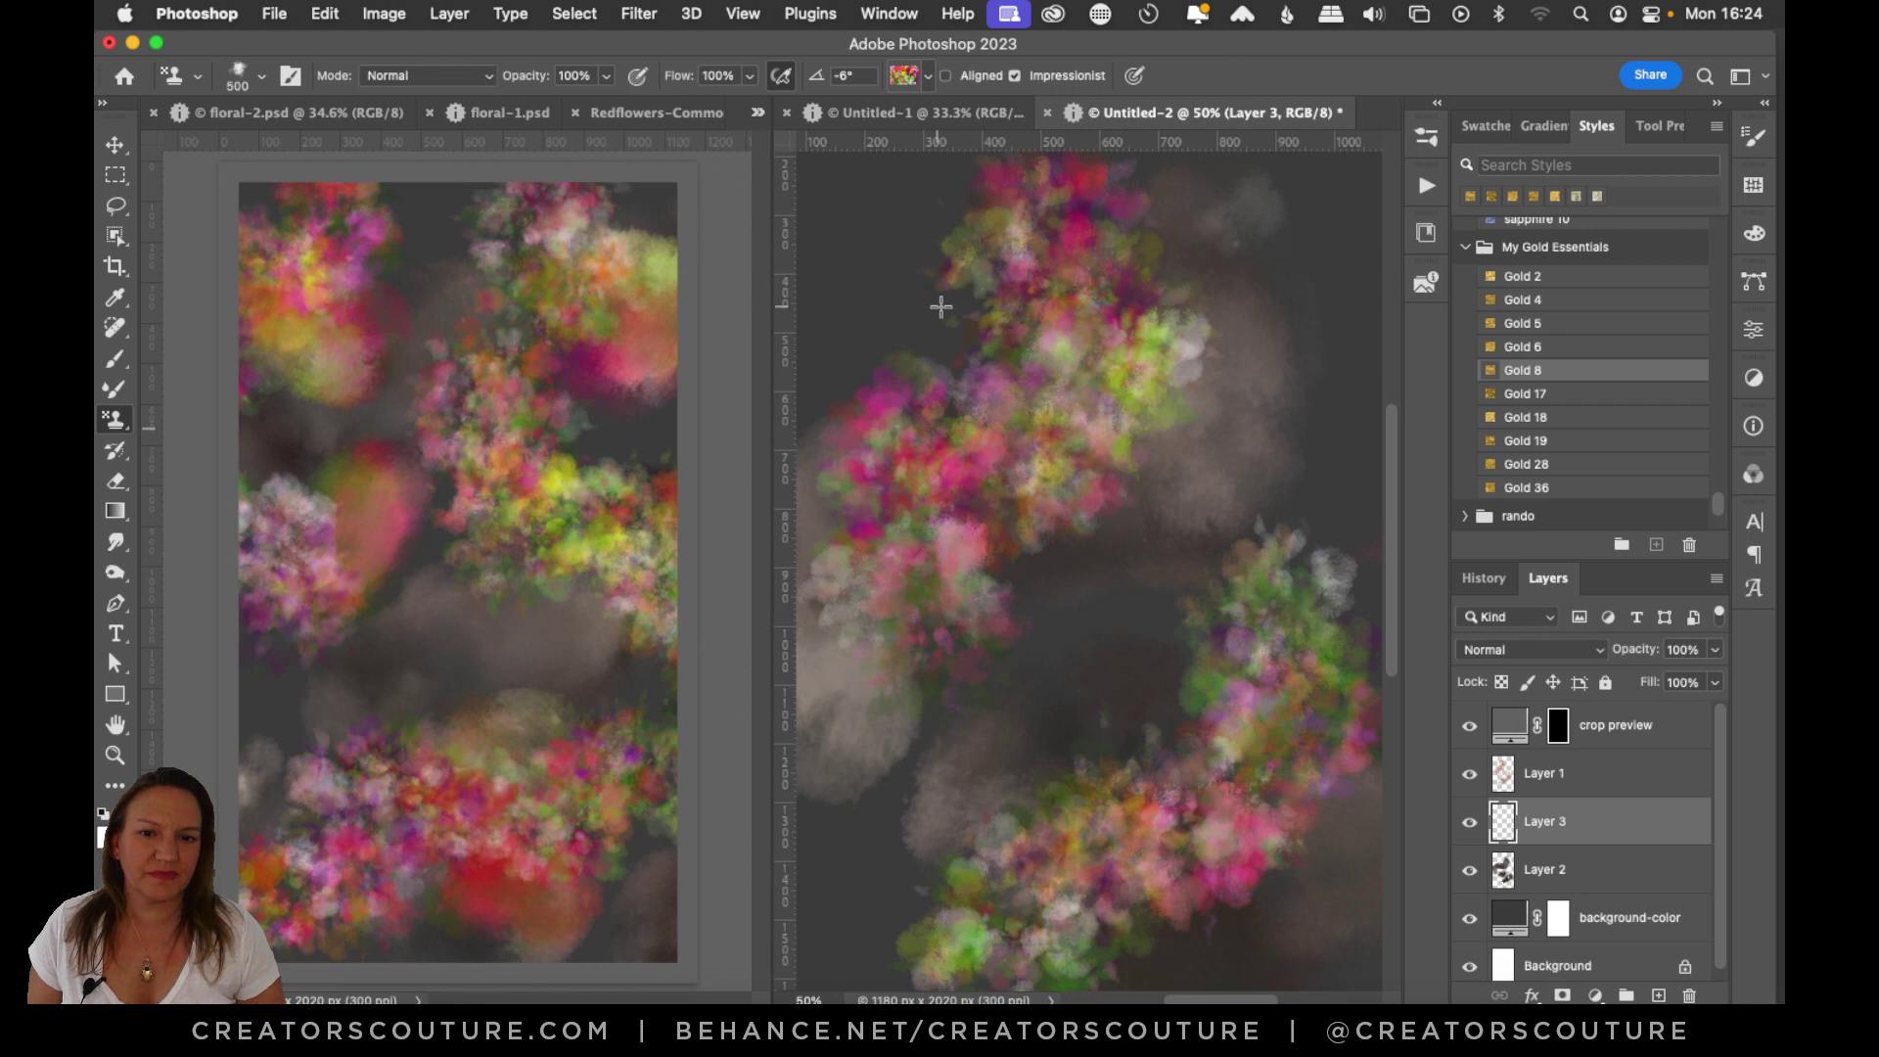
Reduce the watercolor bleed brush to 300 px and paint a pink bleed along the upper-left flower cluster on Layer 3, undoing unwanted strokes.
mouse_move(940, 307)
left_mouse_down()
mouse_move(851, 411)
mouse_move(842, 460)
left_mouse_up()
key("super+z")
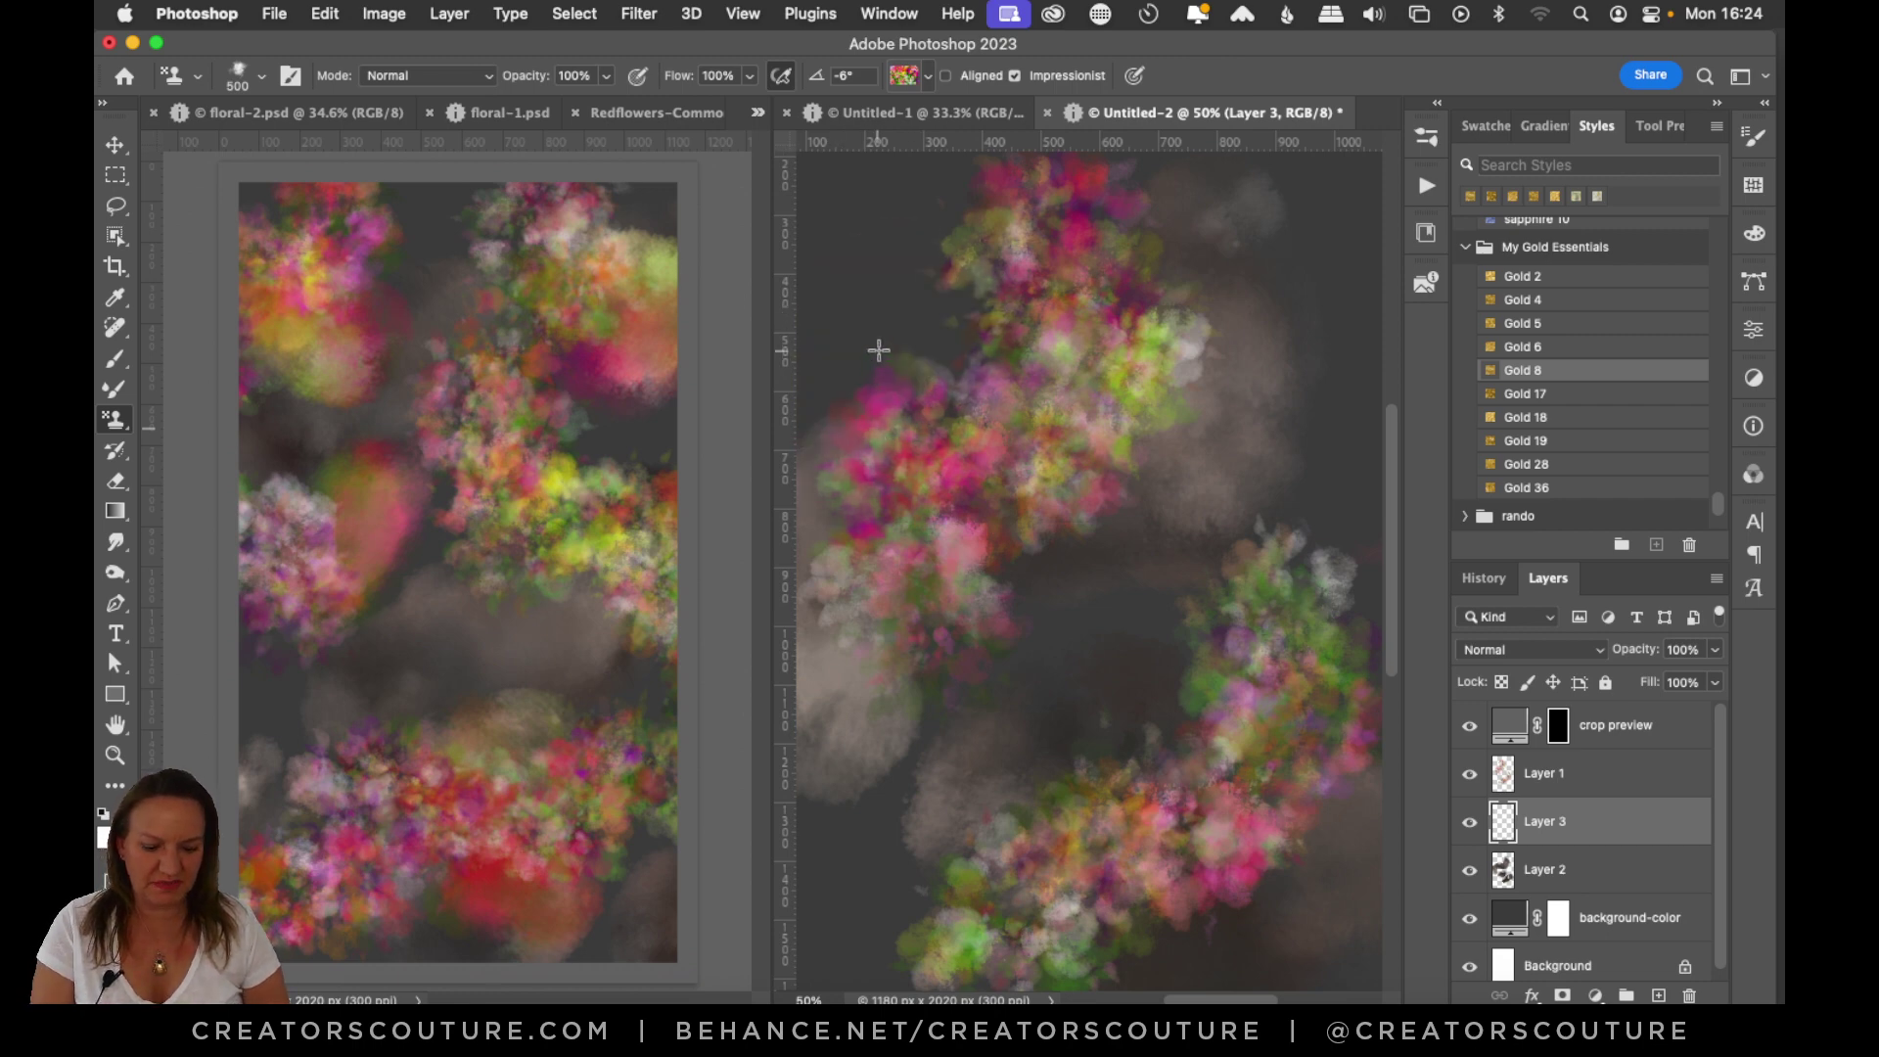
key("bracketleft")
key("bracketleft")
mouse_move(944, 338)
left_mouse_down()
mouse_move(899, 340)
mouse_move(809, 470)
left_mouse_up()
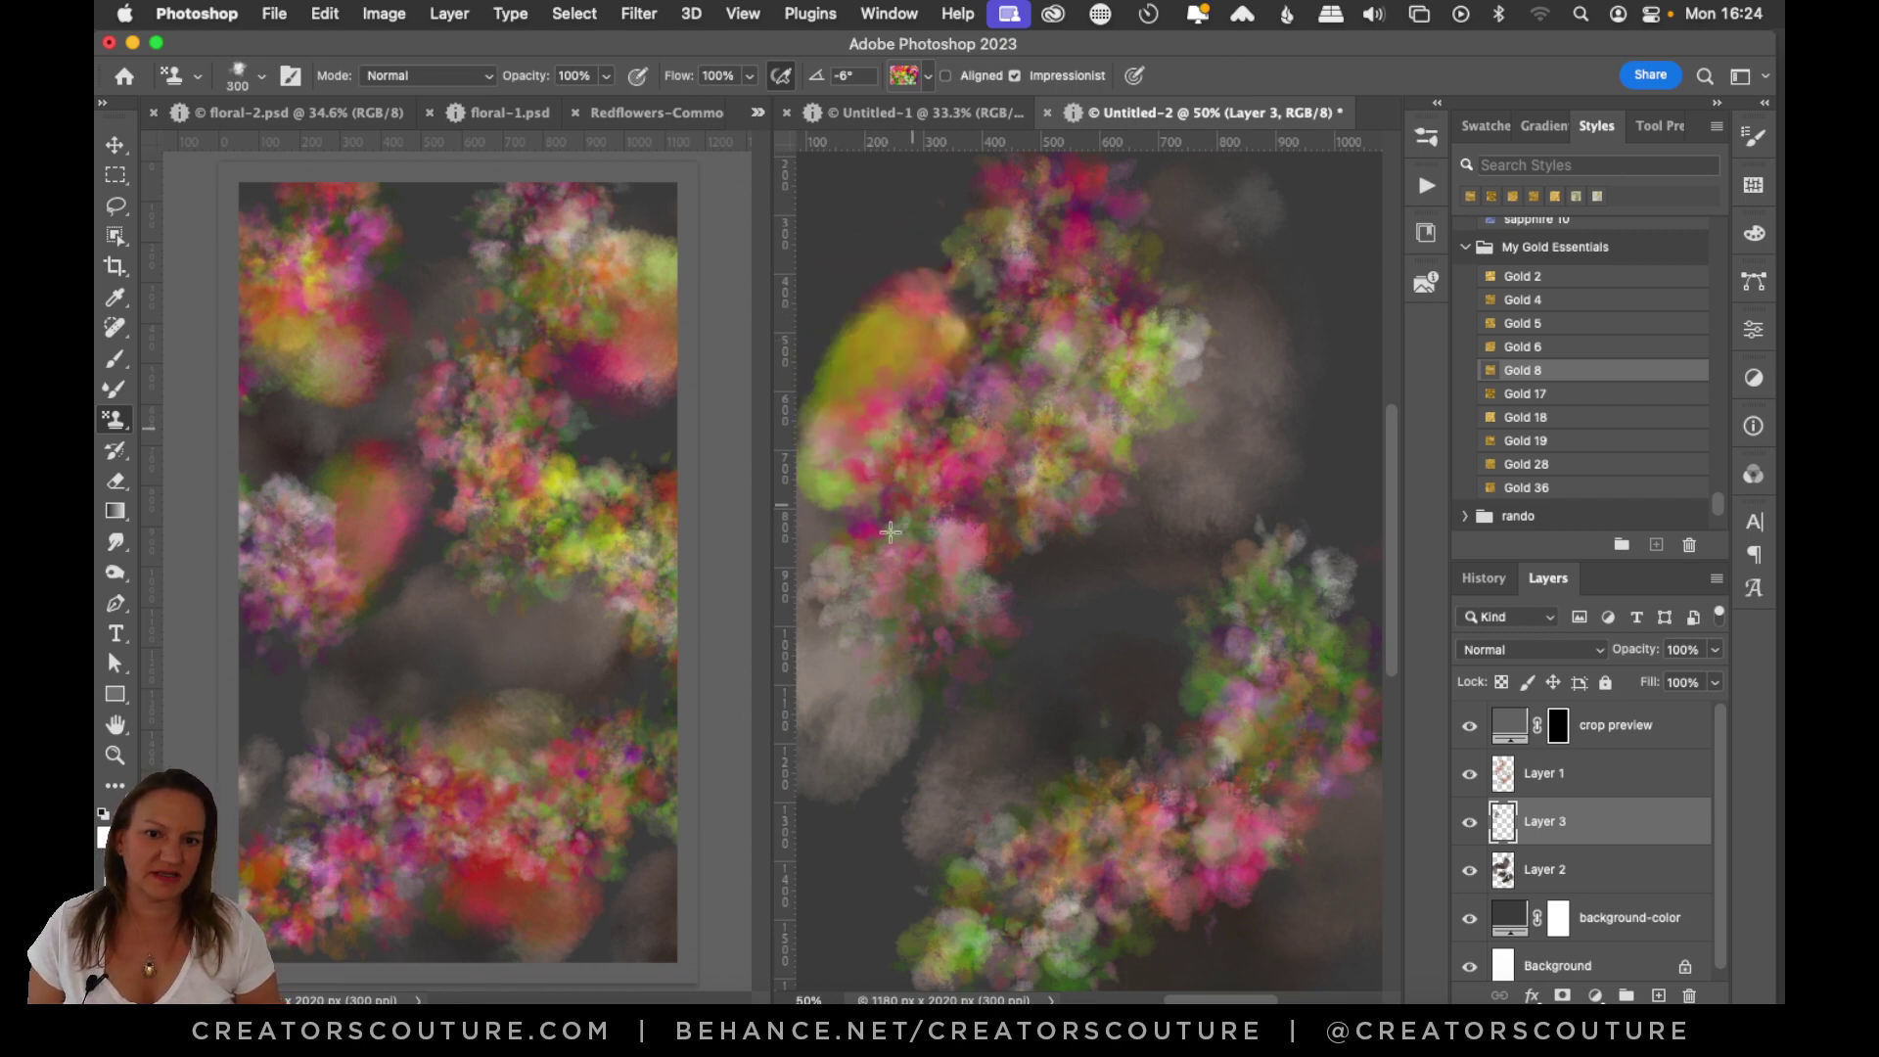
key("super+z")
left_click_drag(955, 376, 820, 523)
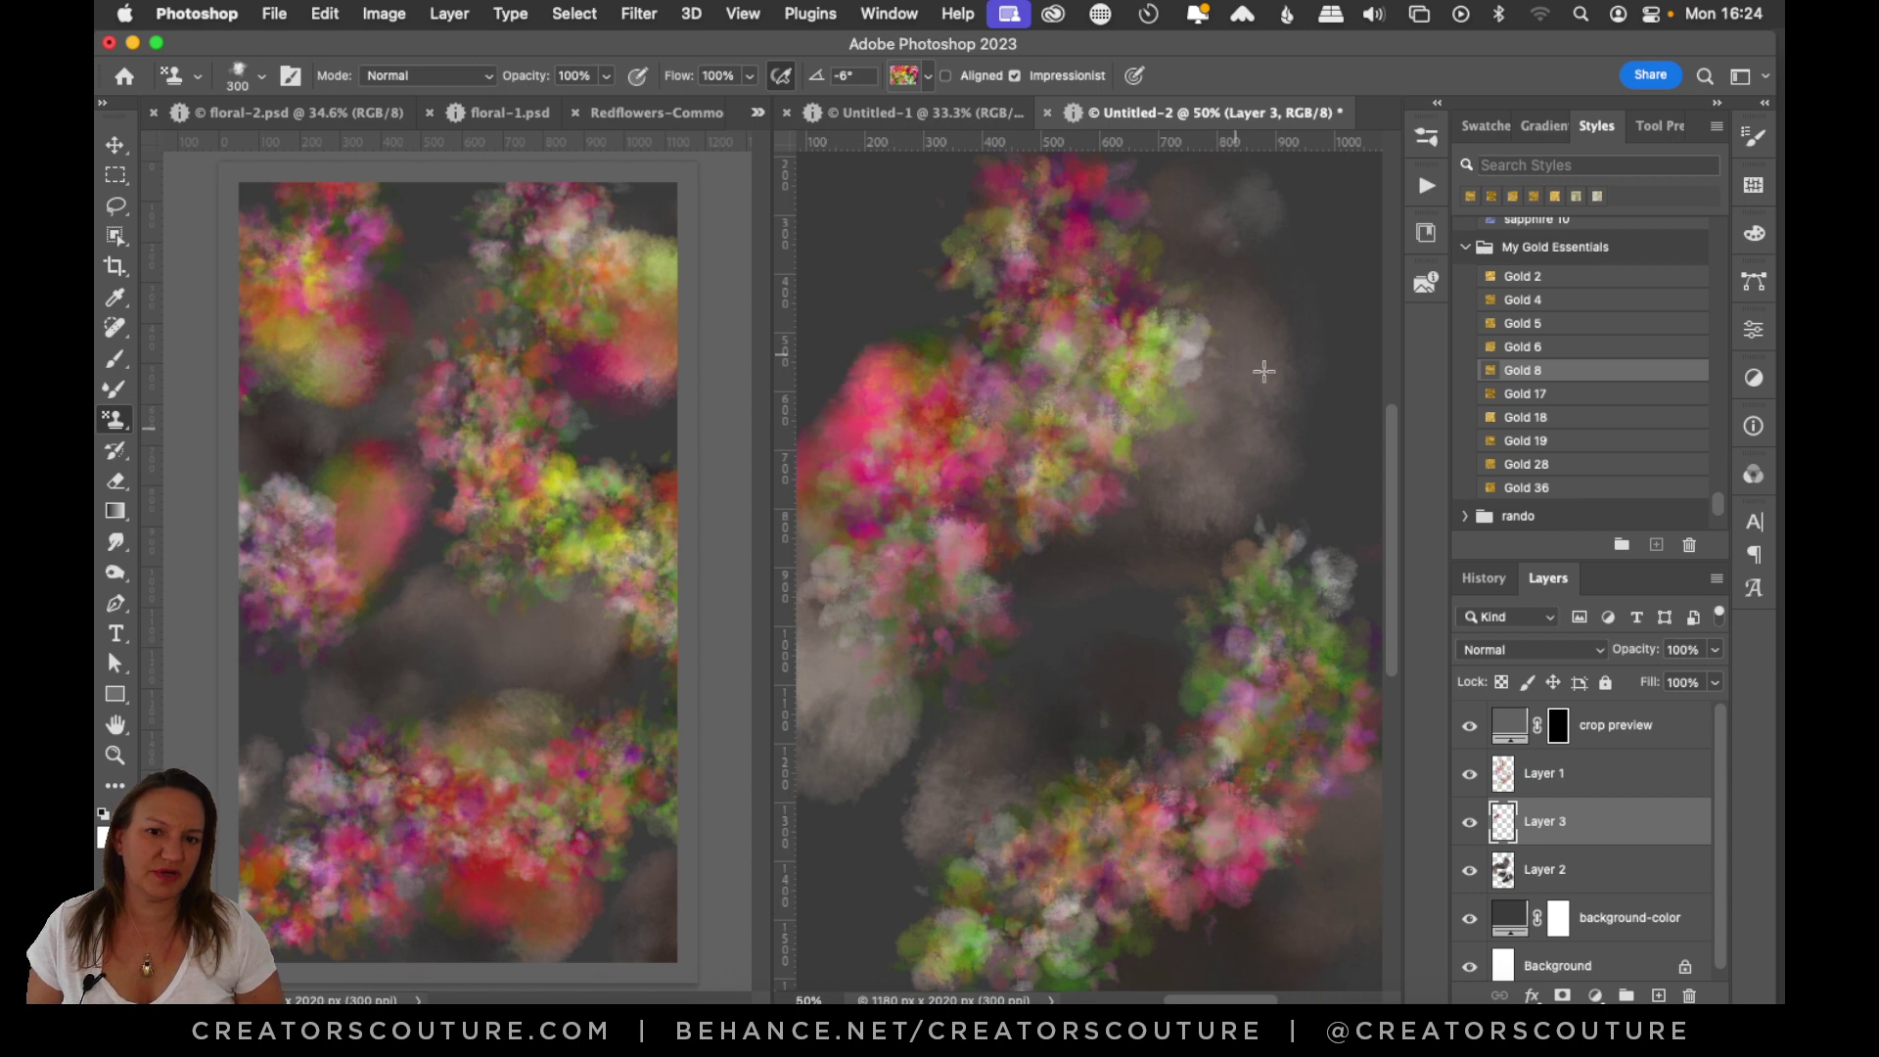
Try several colourful watercolor bleed strokes around the lower-right flower cluster on Layer 3, undoing each one.
mouse_move(1264, 371)
left_mouse_down()
mouse_move(1270, 514)
mouse_move(1306, 597)
left_mouse_up()
key("super+z")
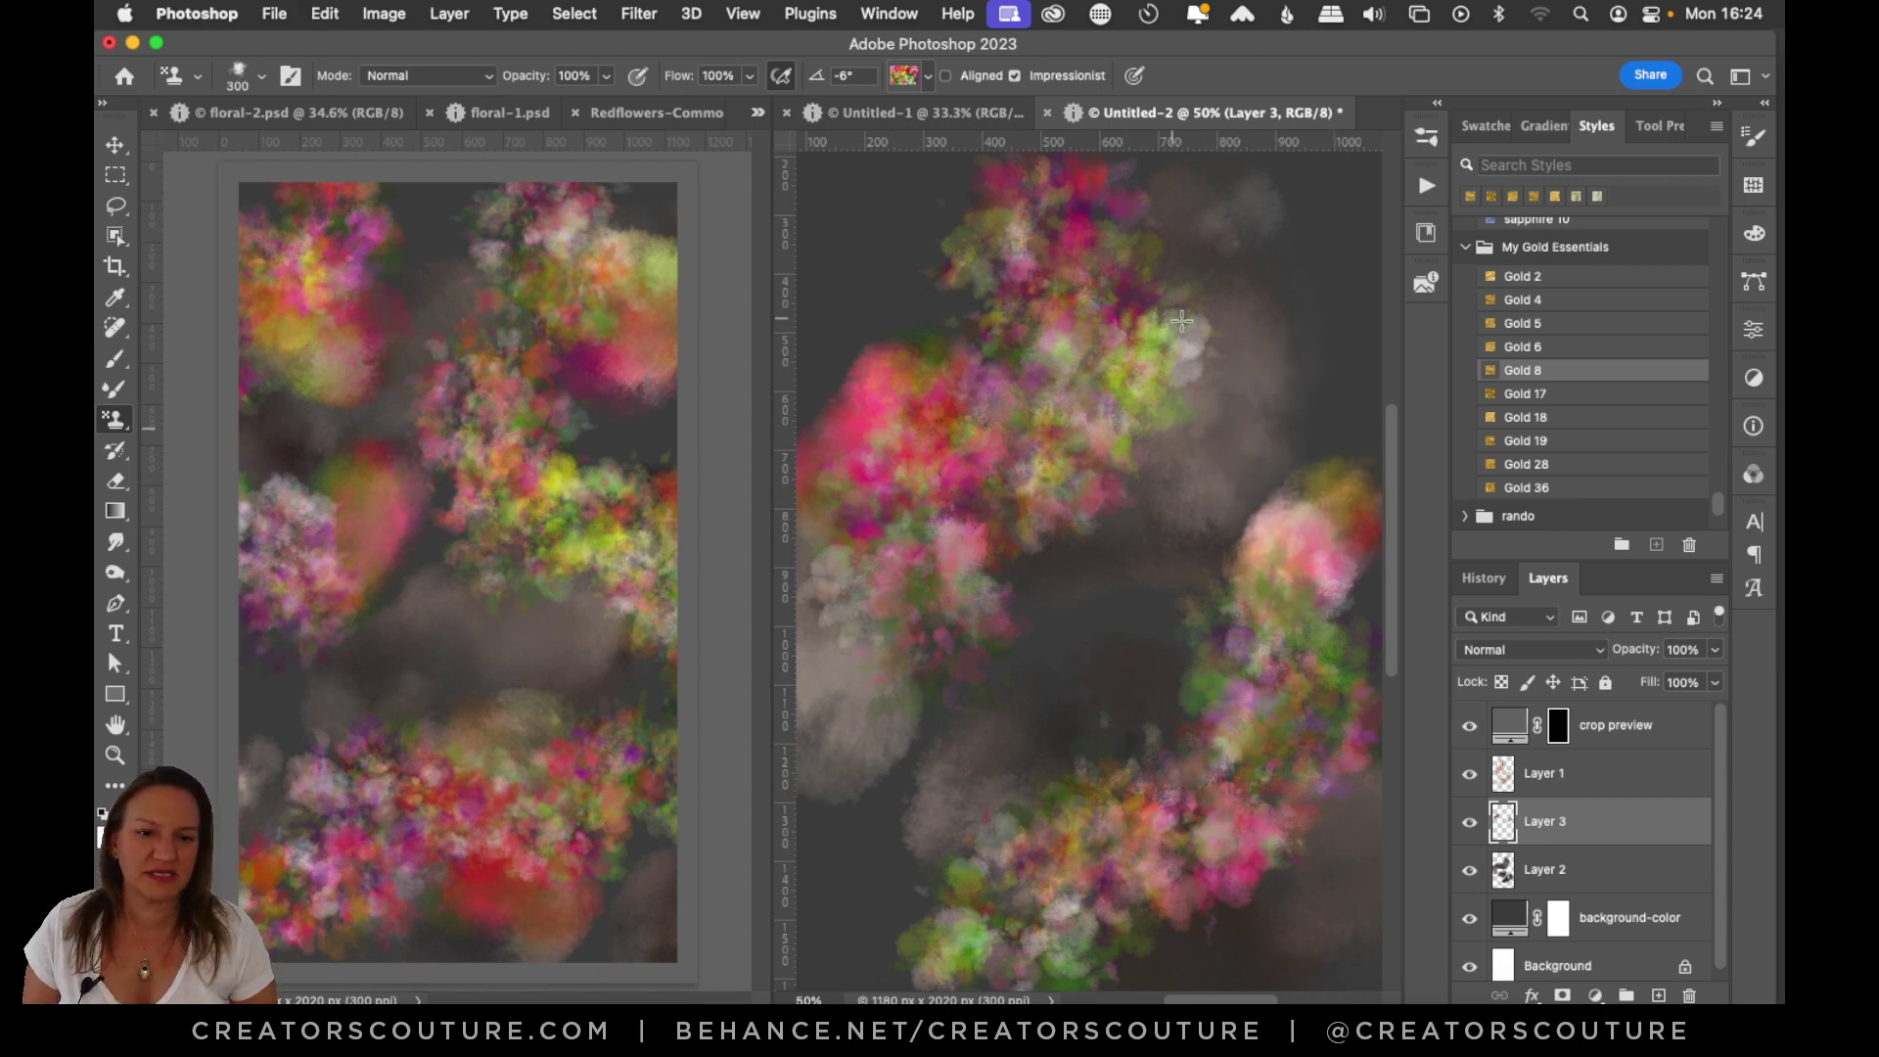
left_click(1425, 137)
left_click(1425, 137)
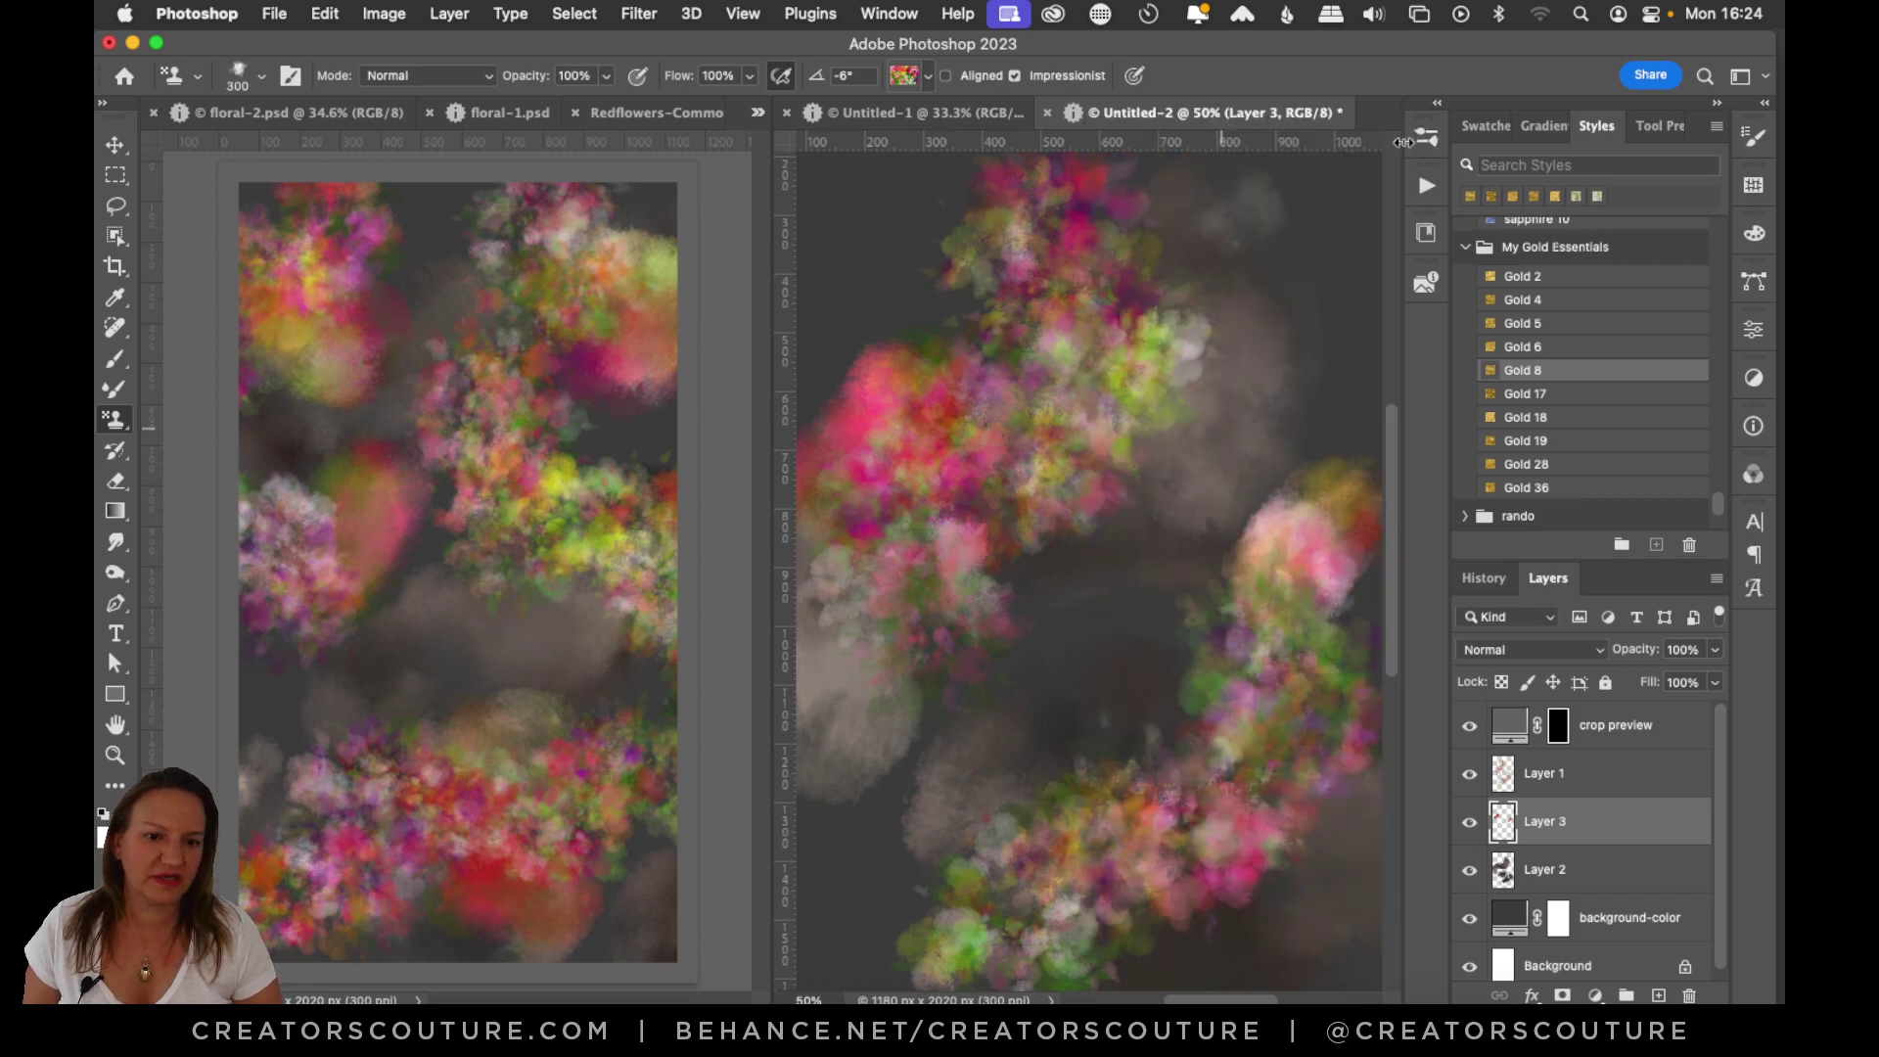
key("super+z")
mouse_move(1300, 549)
left_mouse_down()
mouse_move(1205, 684)
mouse_move(1162, 786)
left_mouse_up()
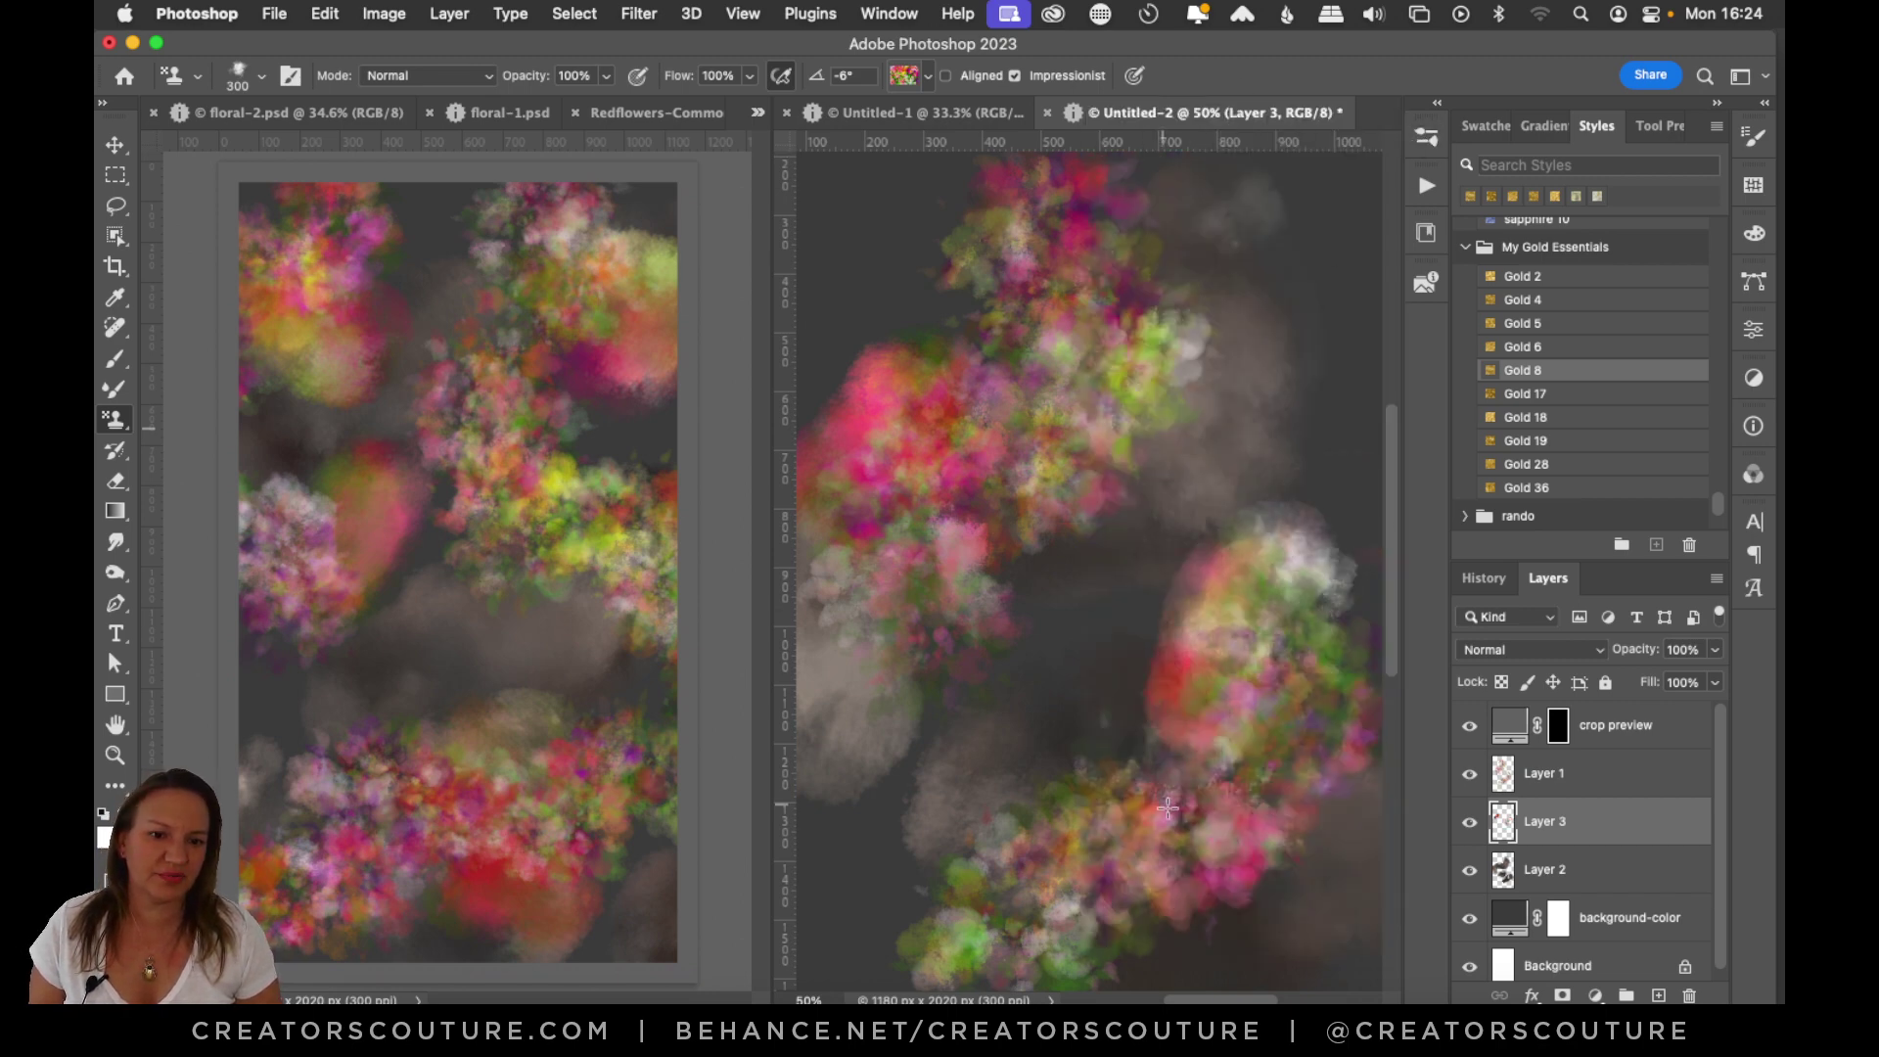
key("super+z")
mouse_move(1350, 516)
left_mouse_down()
mouse_move(1341, 583)
mouse_move(1211, 771)
left_mouse_up()
left_click(1307, 563)
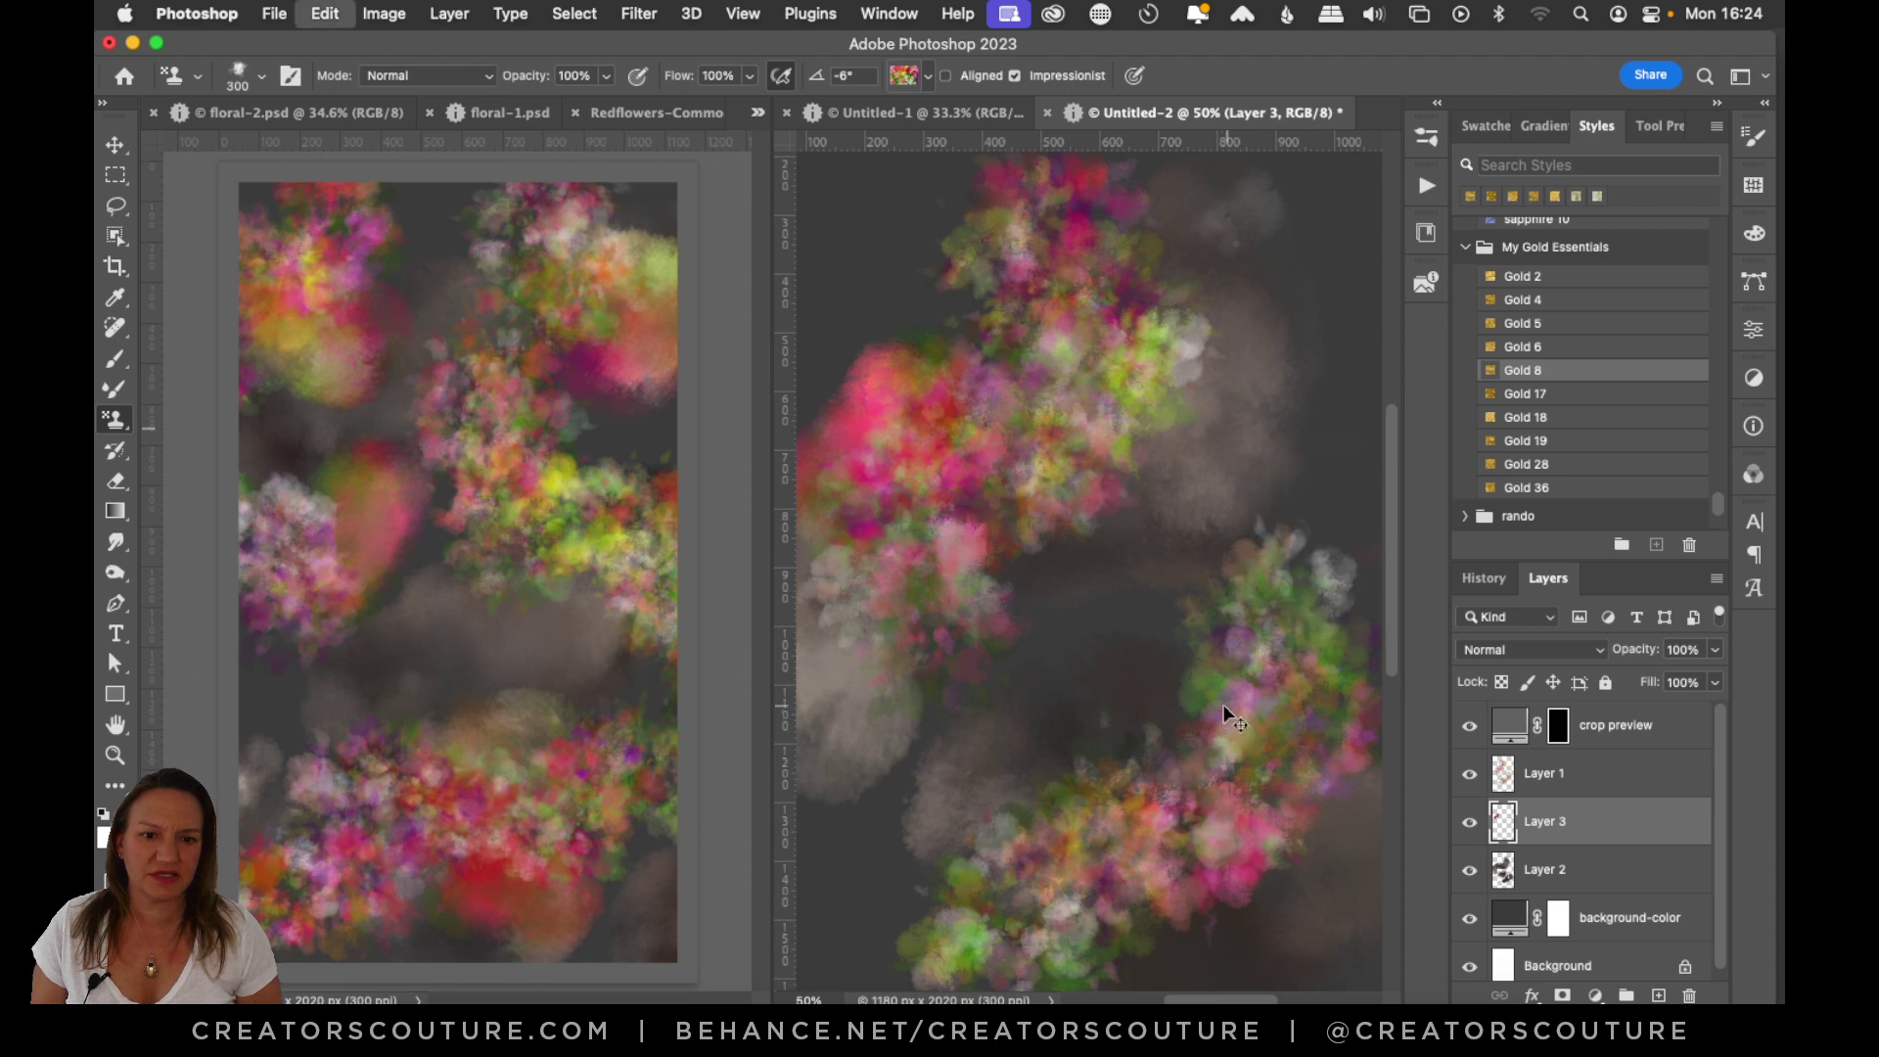
Paint a pink-purple watercolor bleed below the lower-right flower cluster on Layer 3.
left_click_drag(1282, 851, 1233, 955)
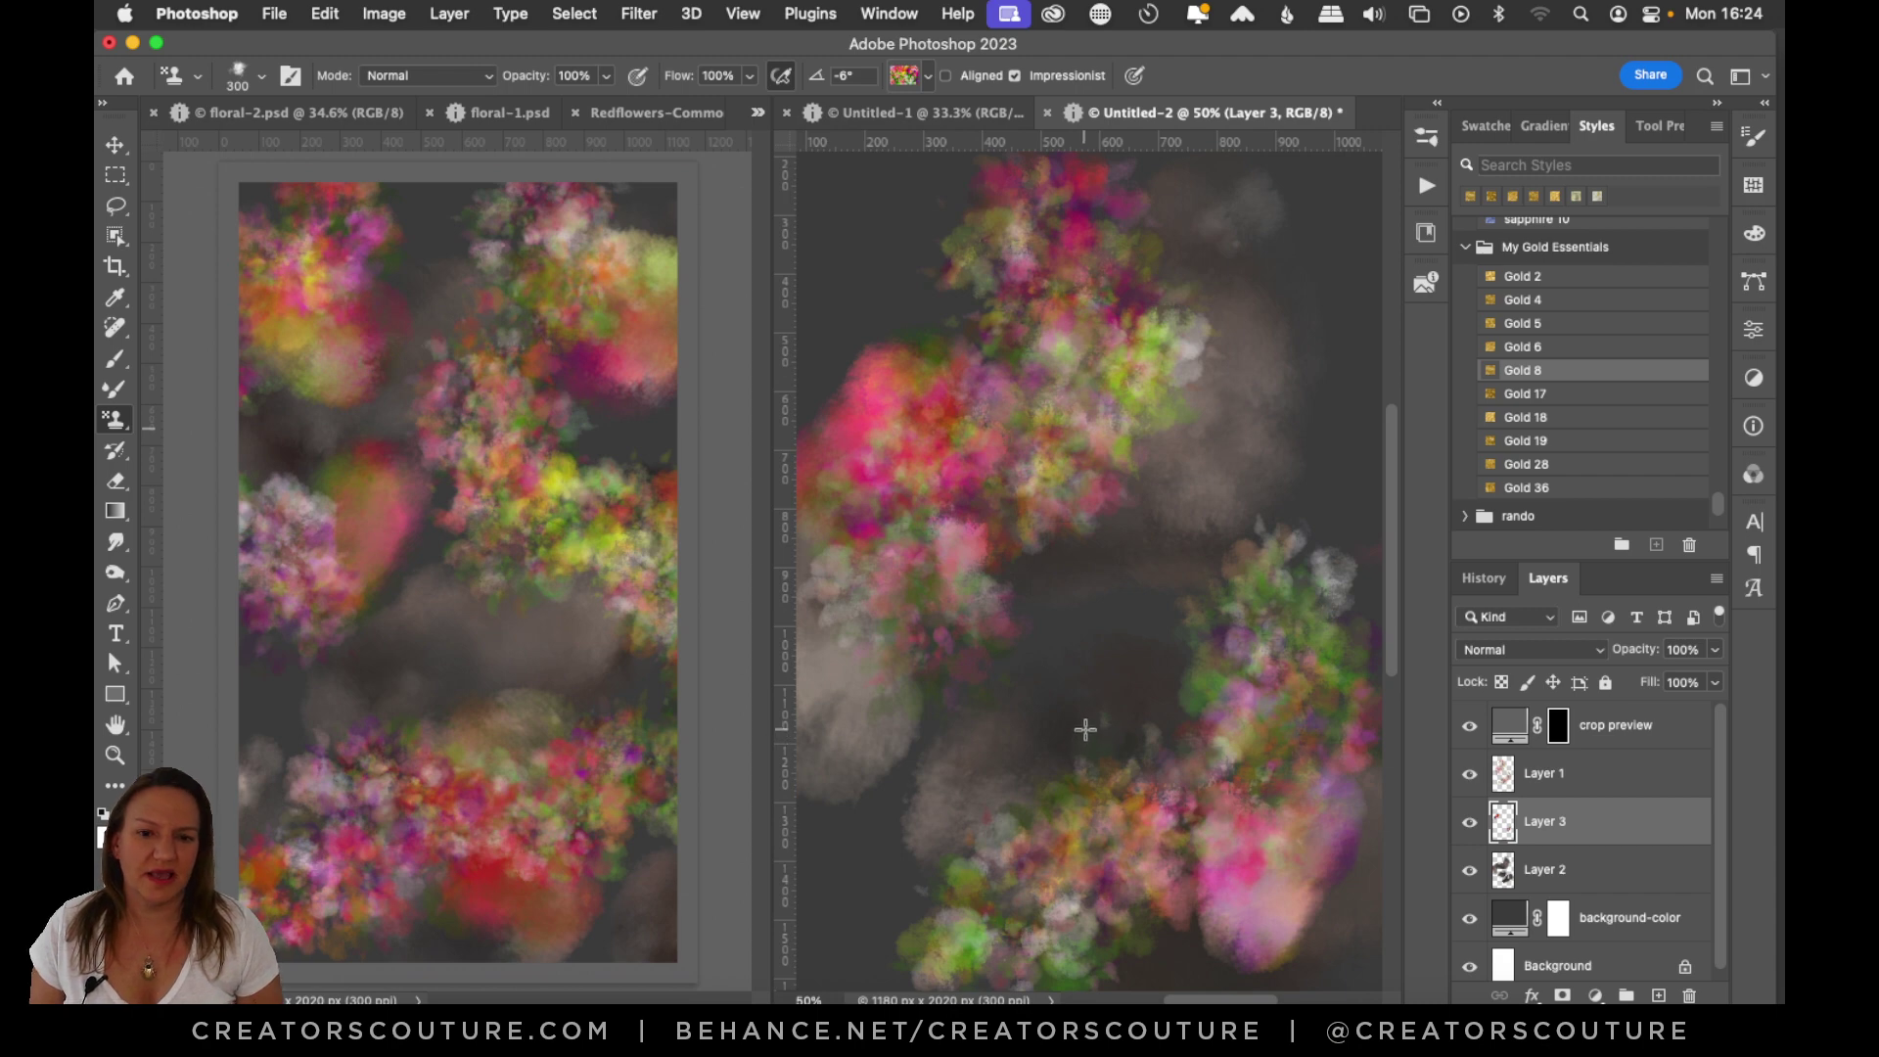
In floral-2.psd, toggle layer 19 off and on and show layer 6 to compare their effect on the design.
left_click(313, 437)
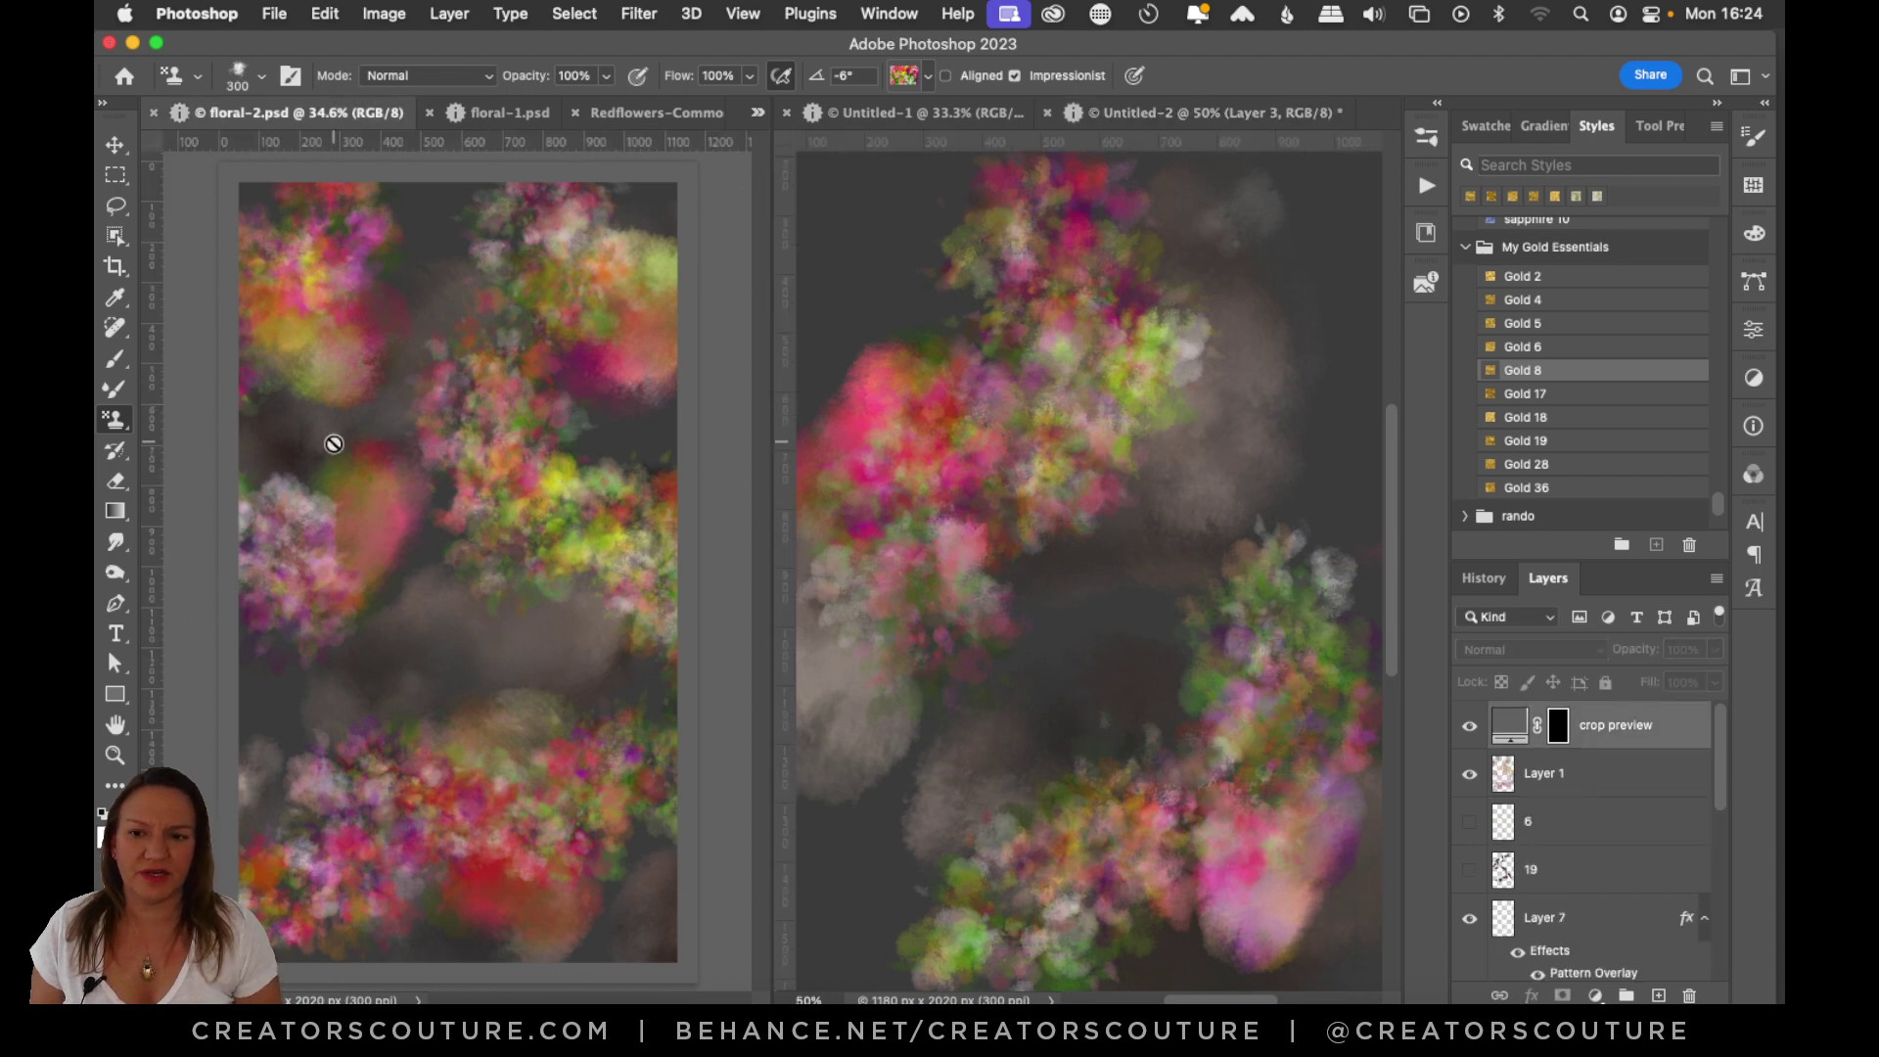
left_click(115, 144)
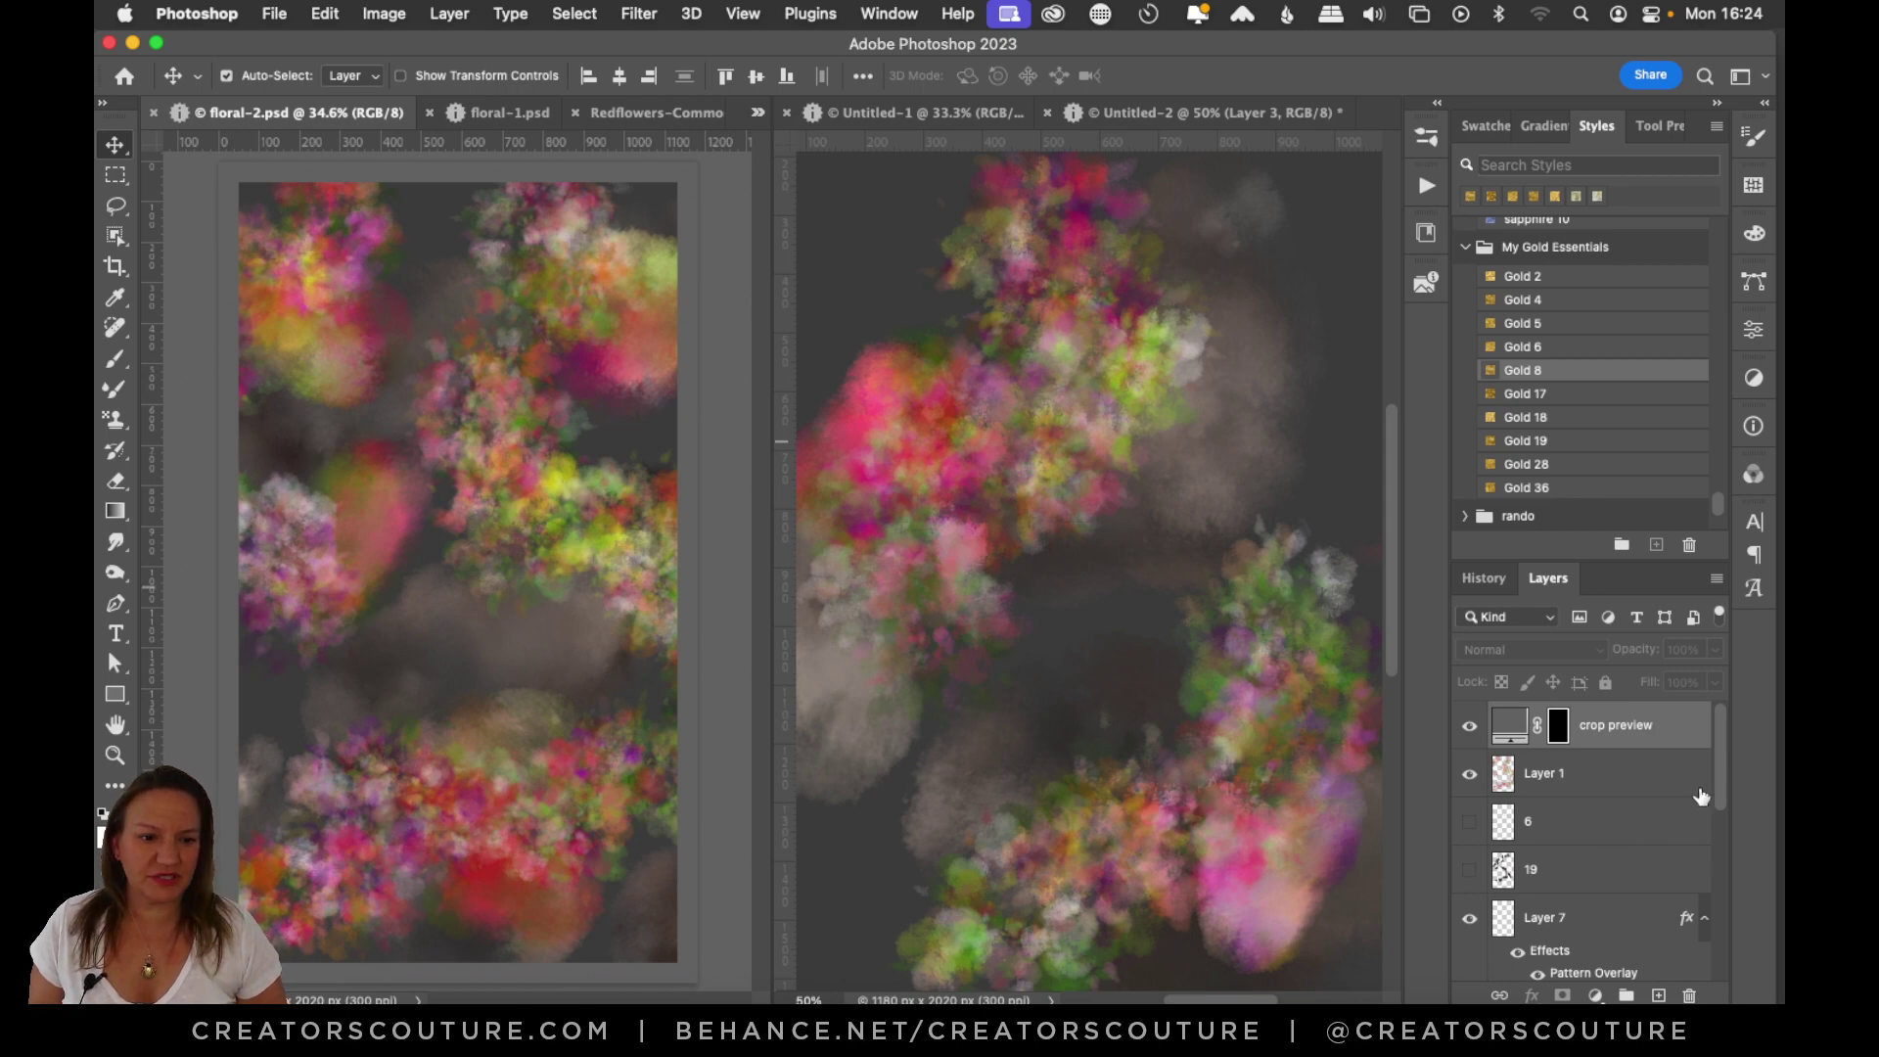
scroll(1721, 773, "down", 1)
left_click(1468, 822)
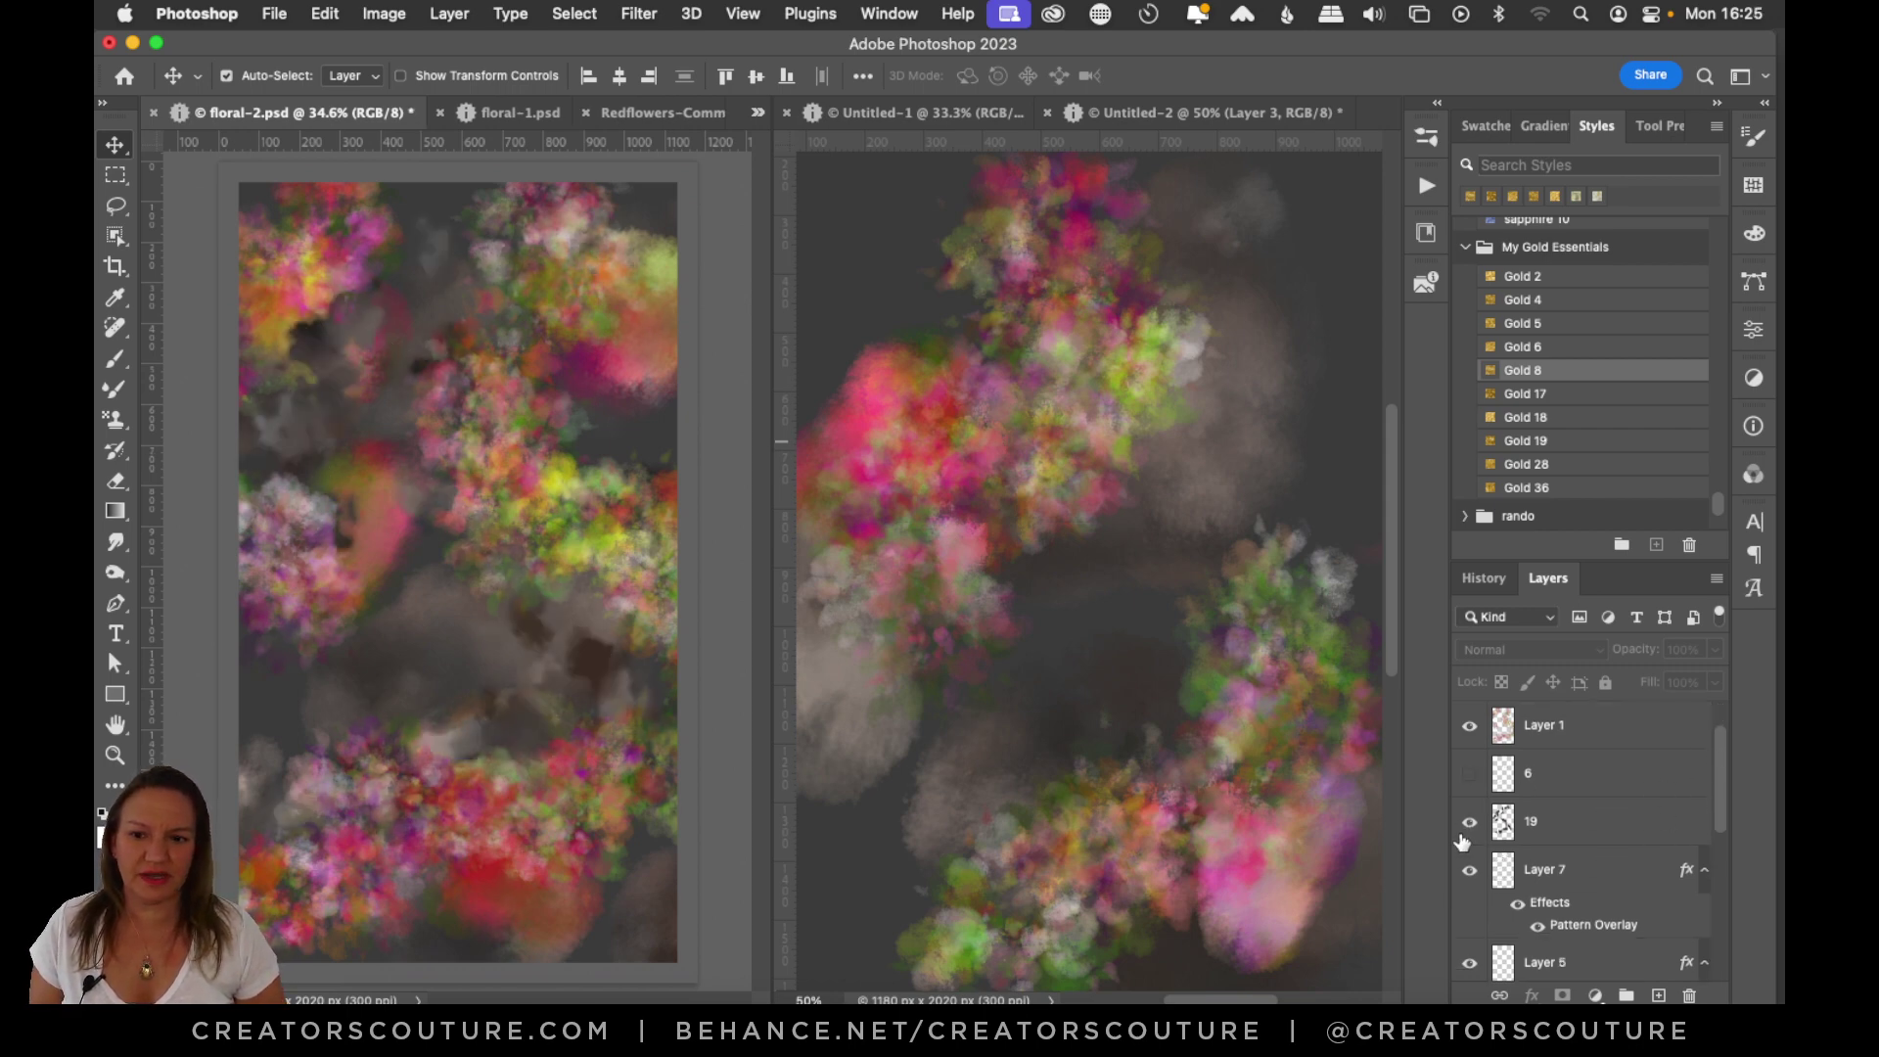
left_click(1468, 822)
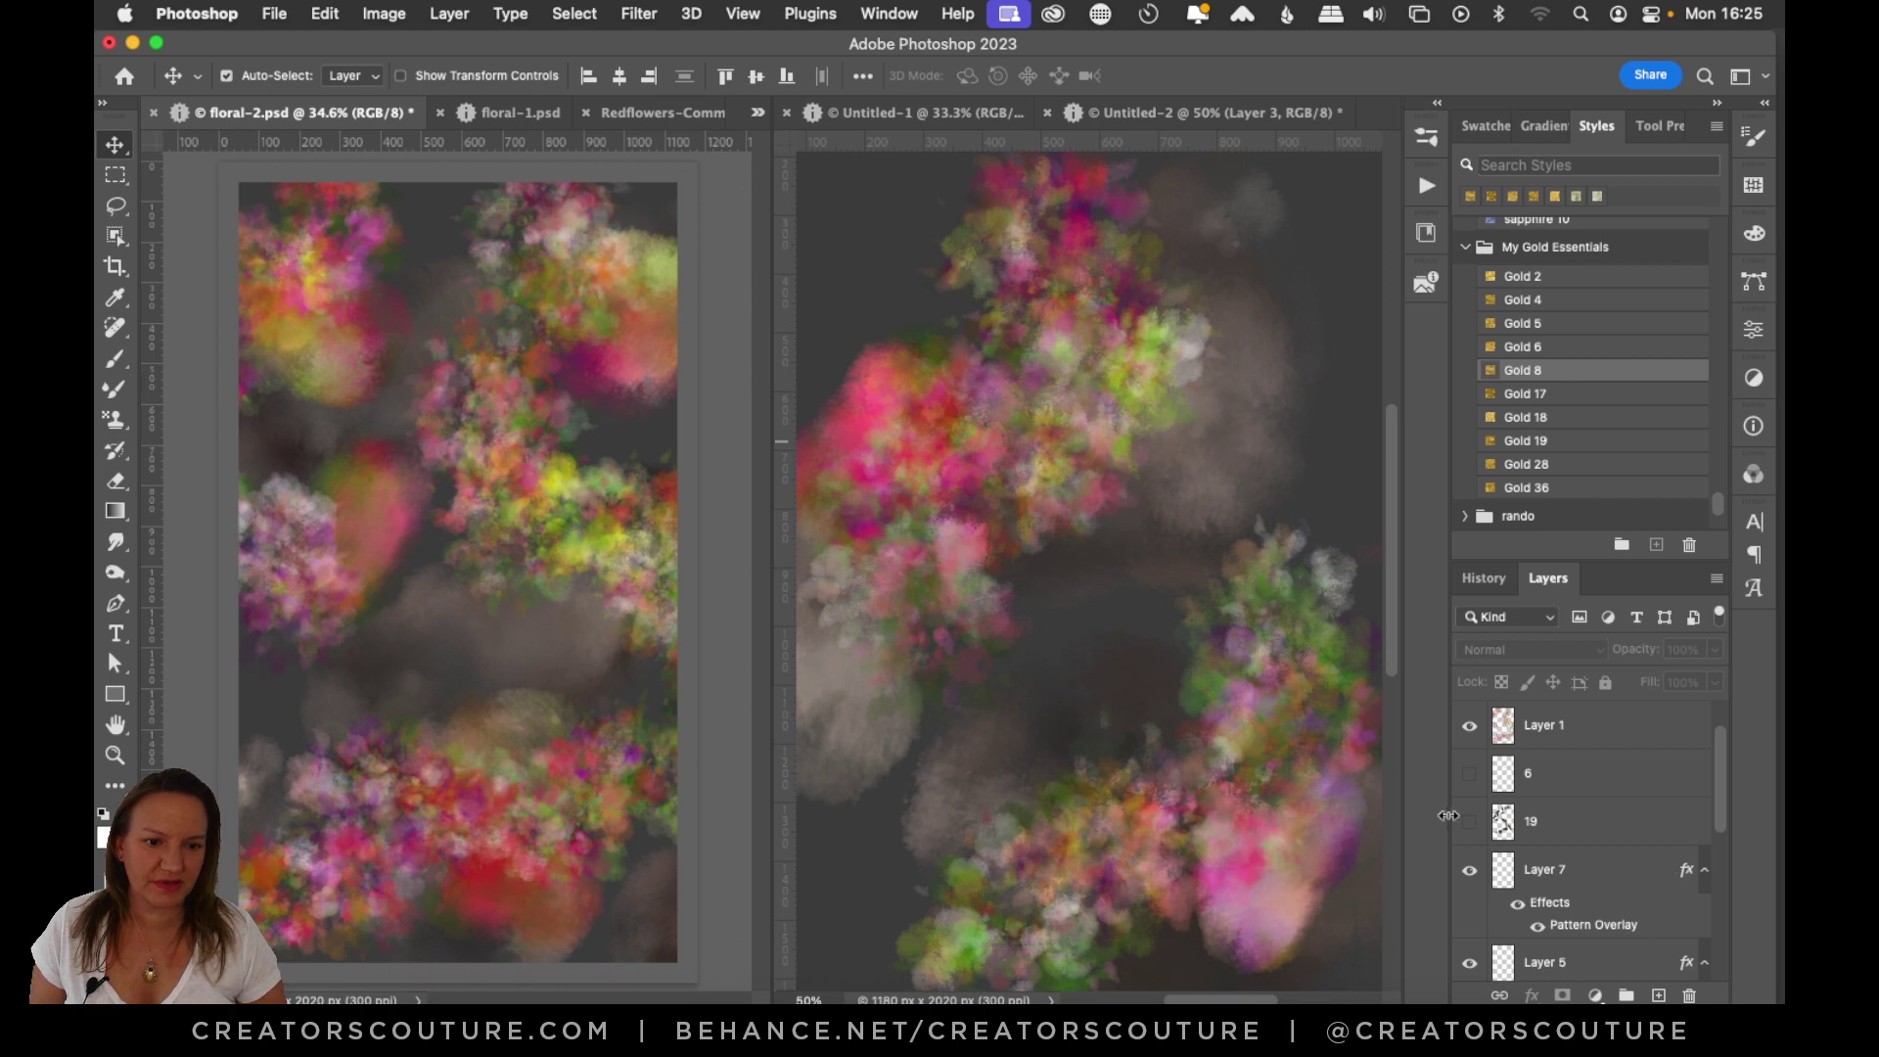
left_click(1468, 822)
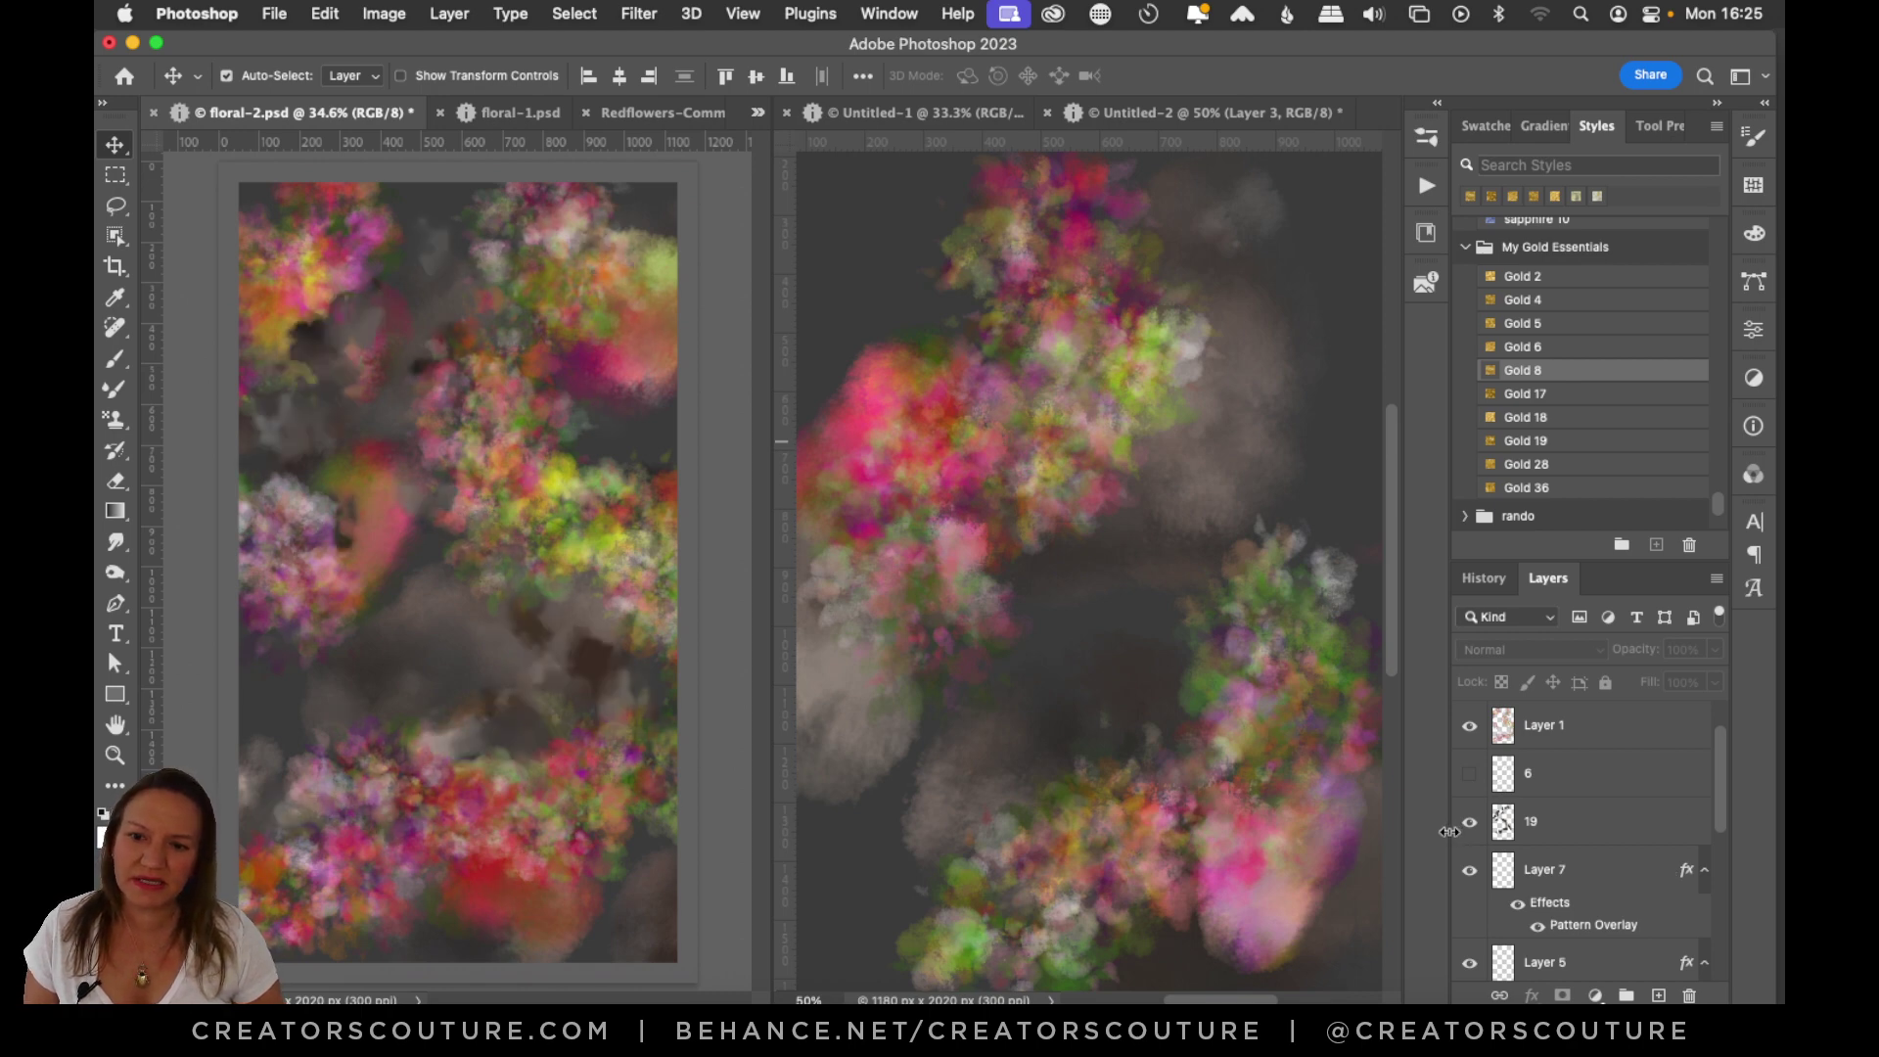
left_click(1468, 822)
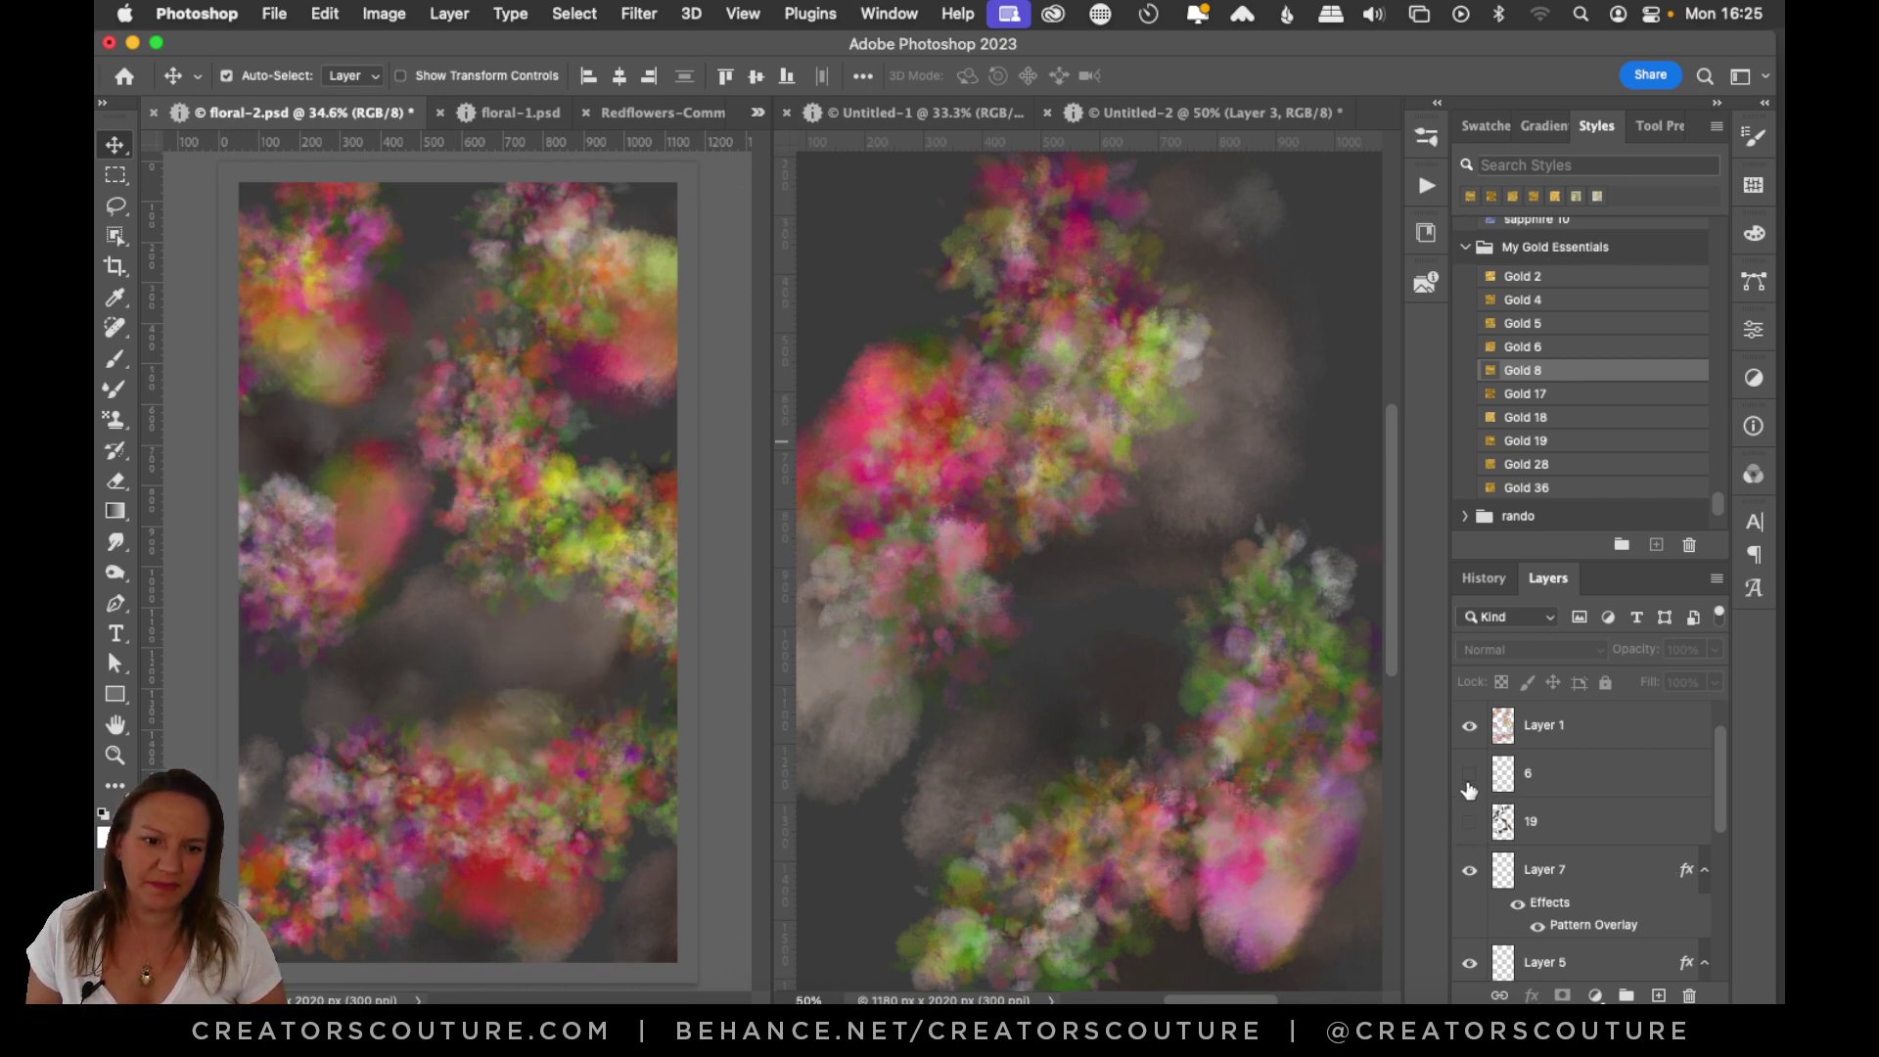
left_click(1469, 774)
left_click(1468, 822)
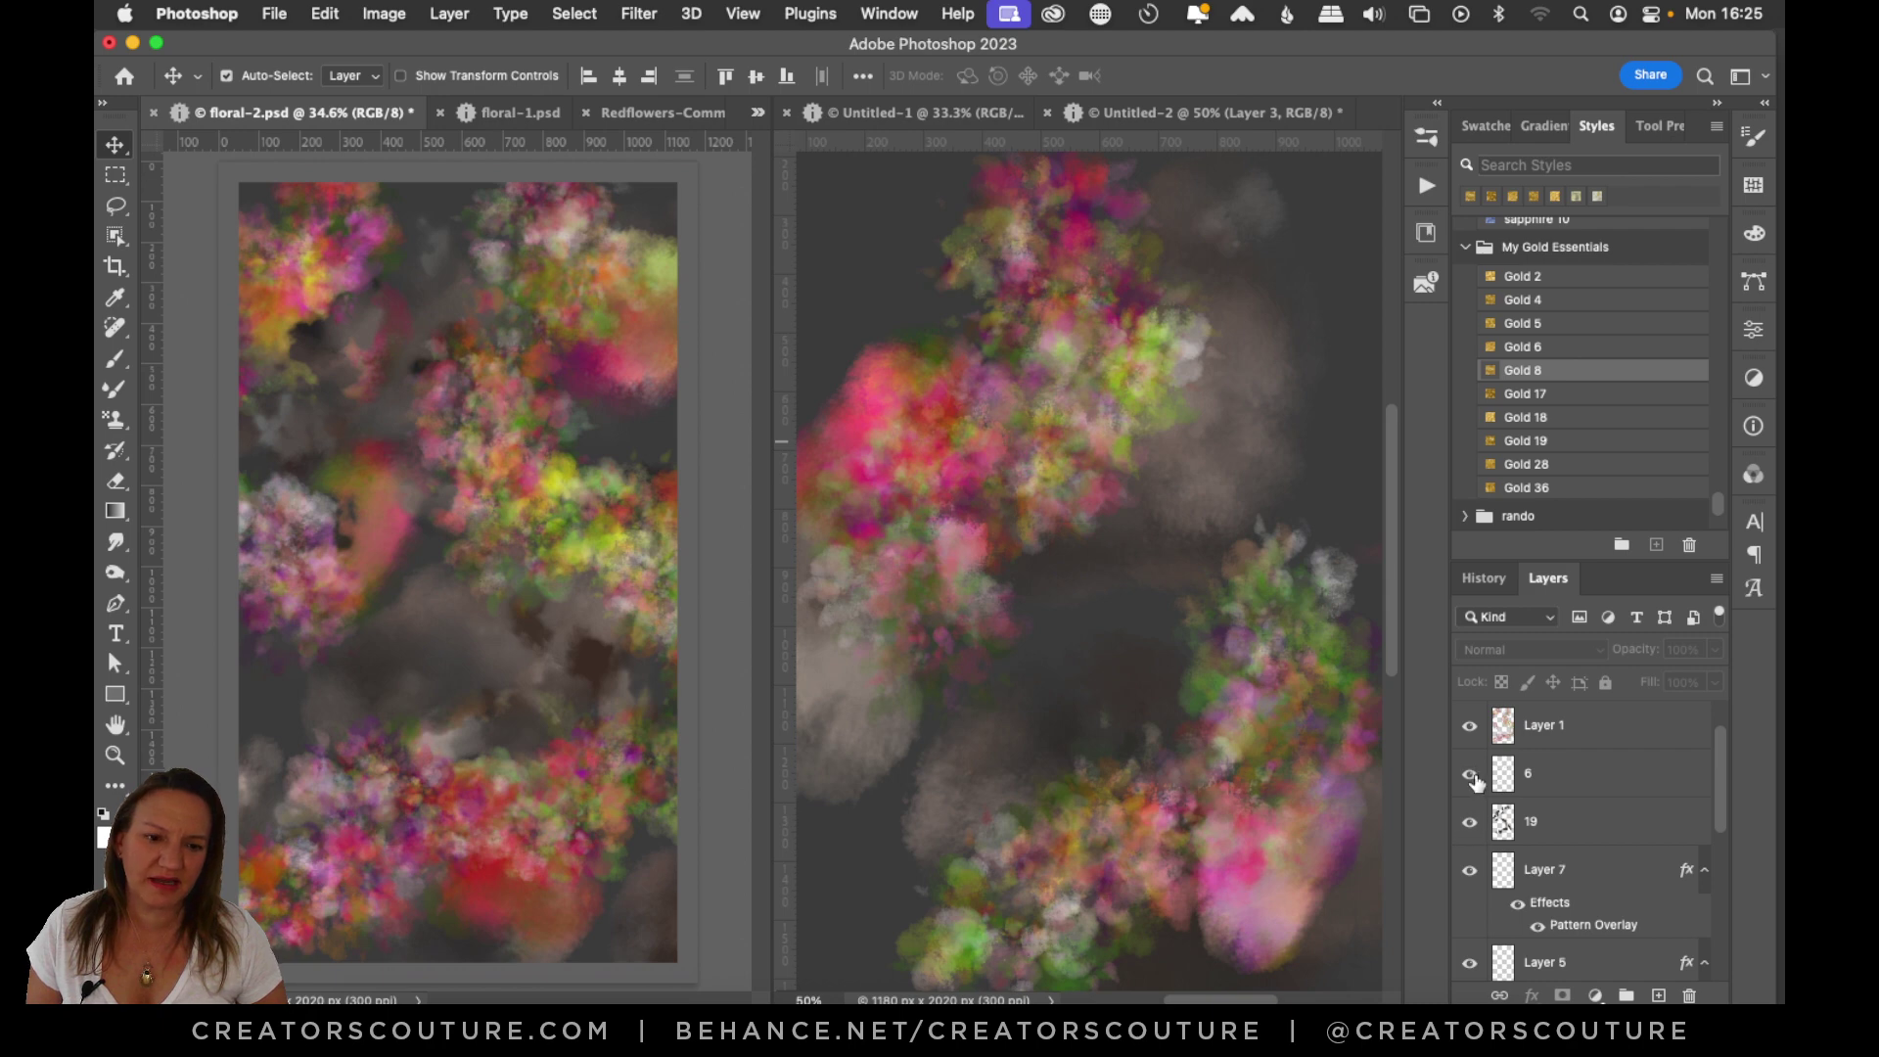
Examine the fine specks of layer 6 up close in floral-2.psd, then hide that layer.
double_click(115, 754)
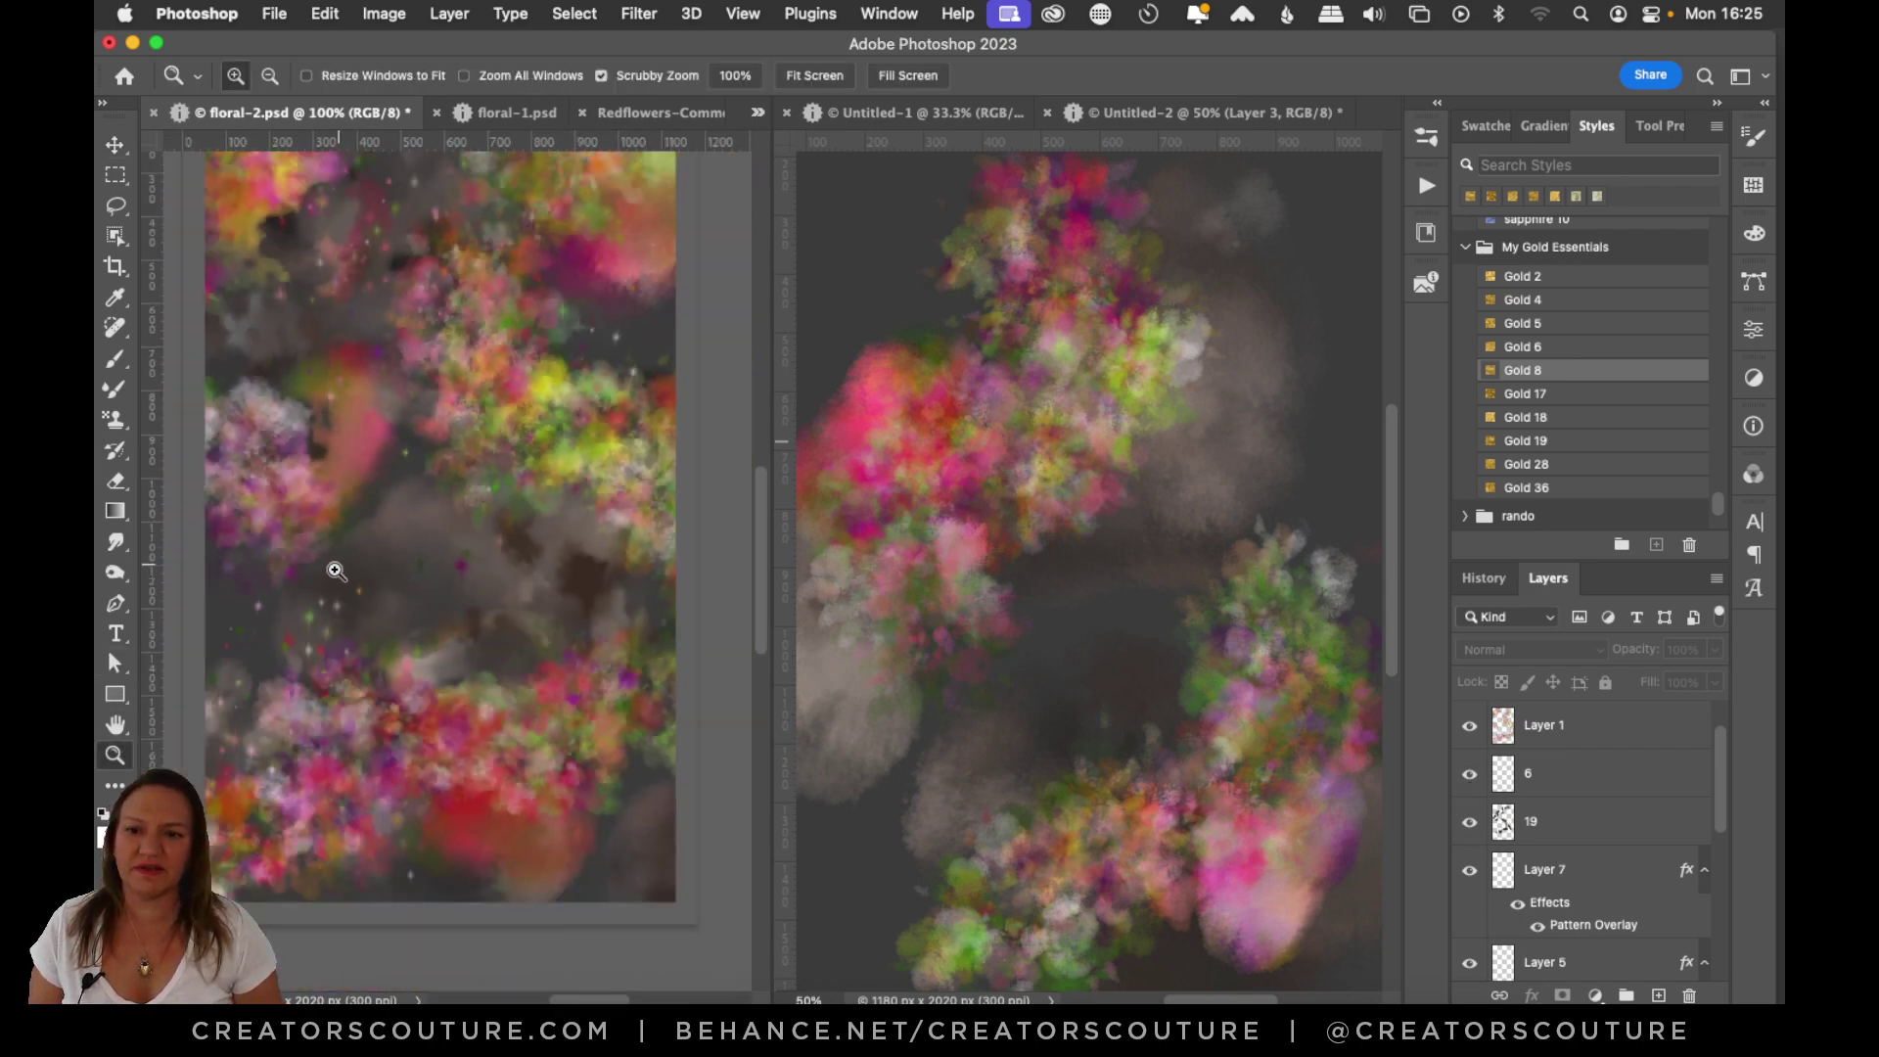
left_click_drag(336, 570, 386, 532)
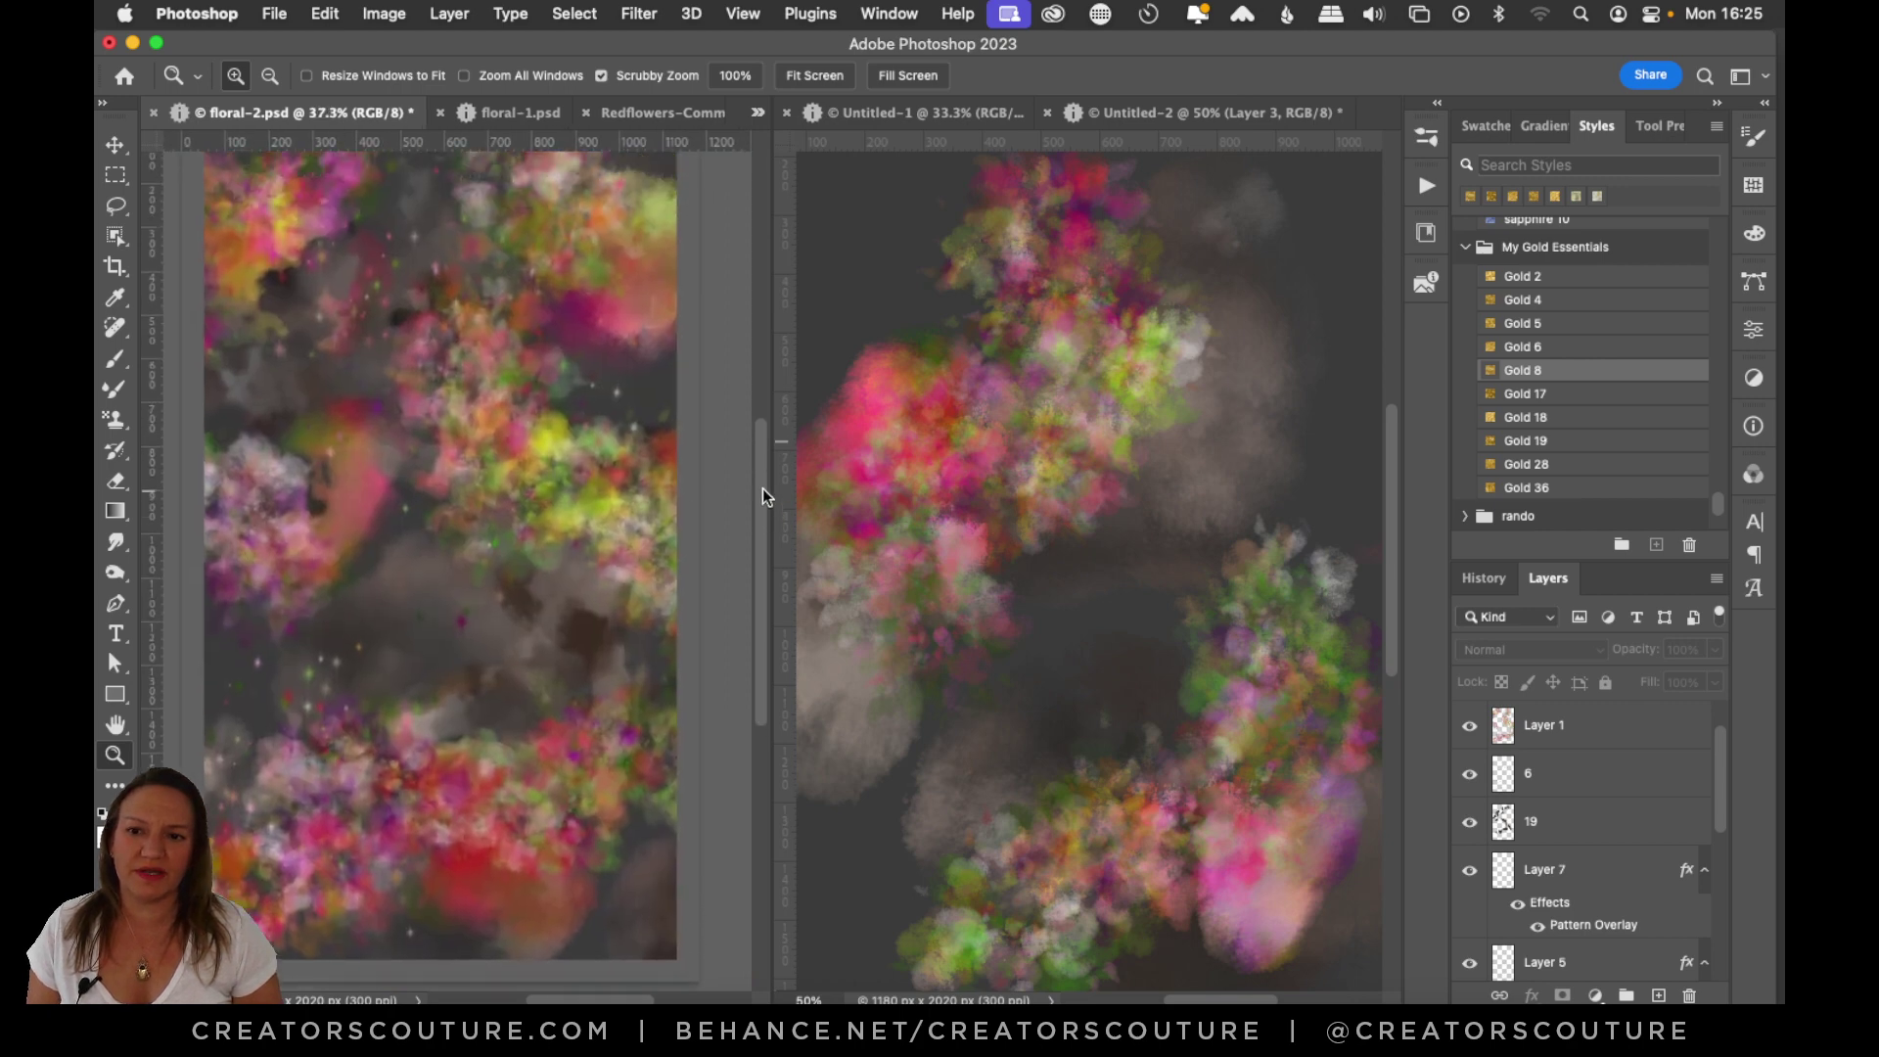
scroll(570, 998, "up", 2)
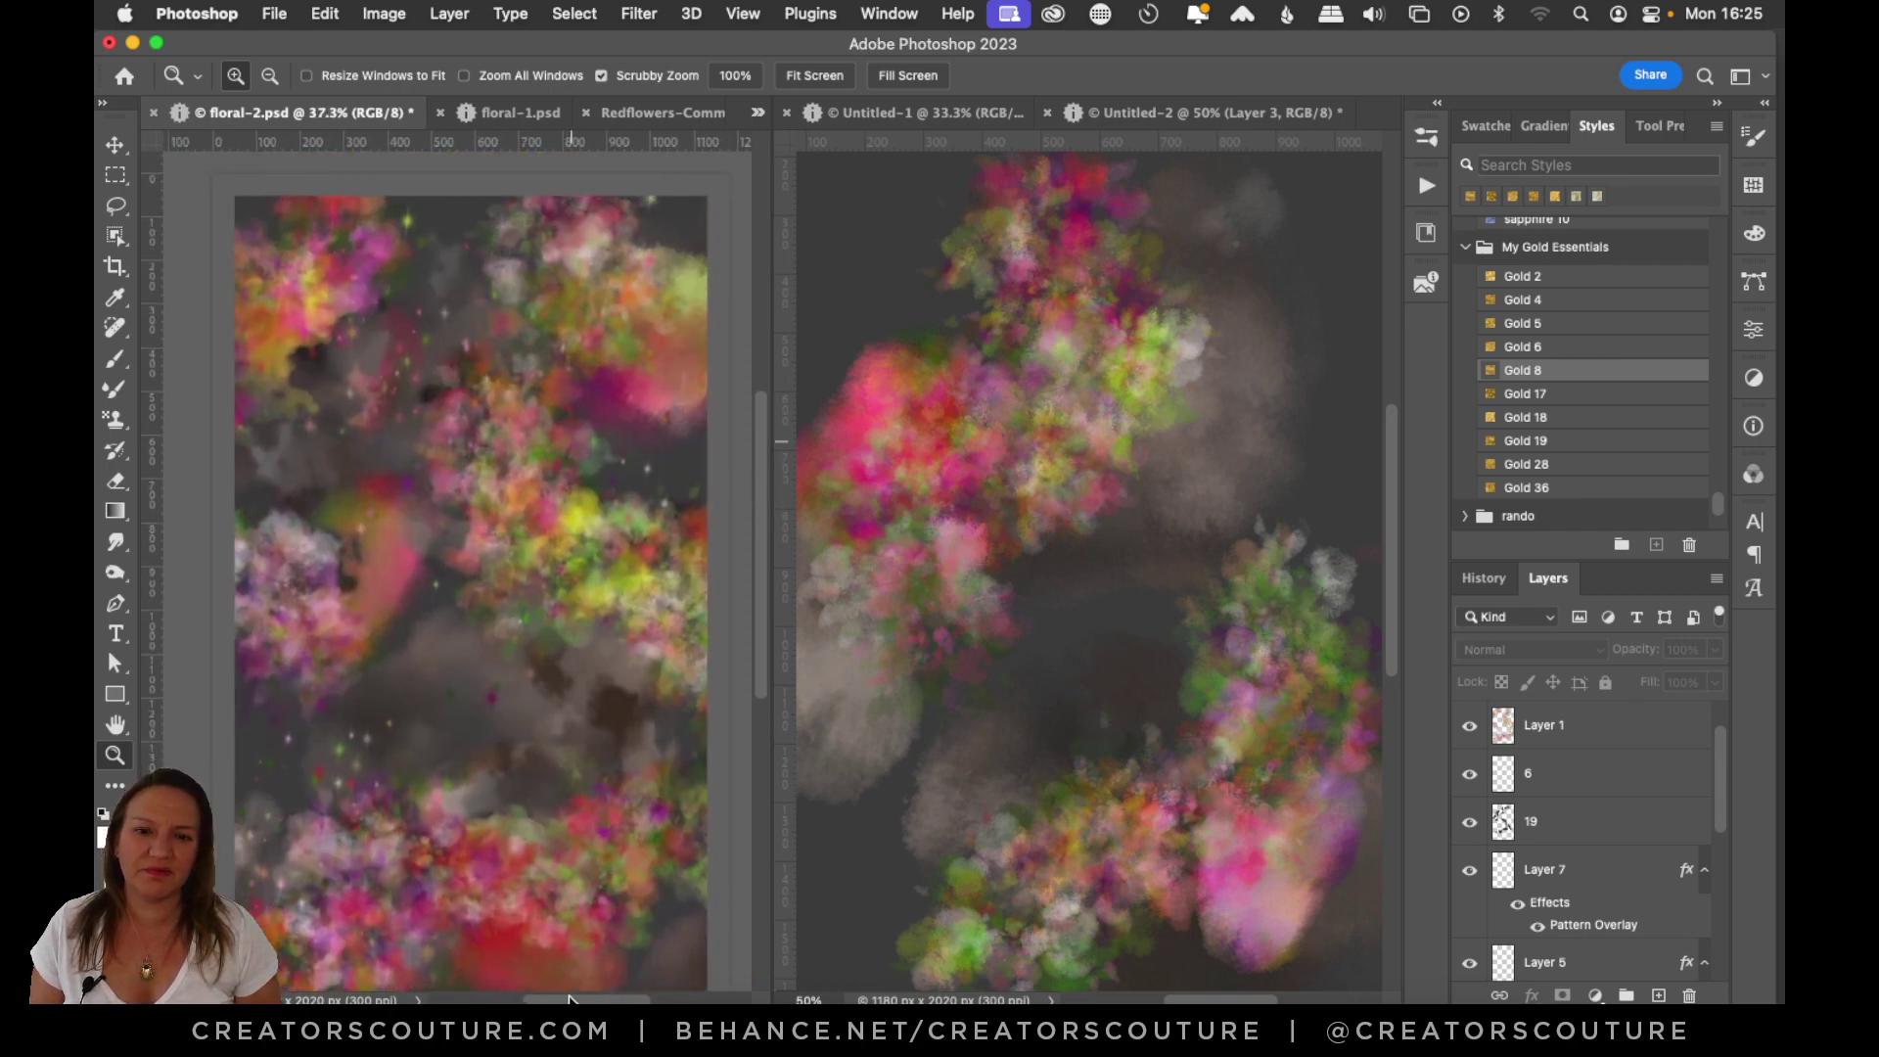
scroll(570, 999, "left", 2)
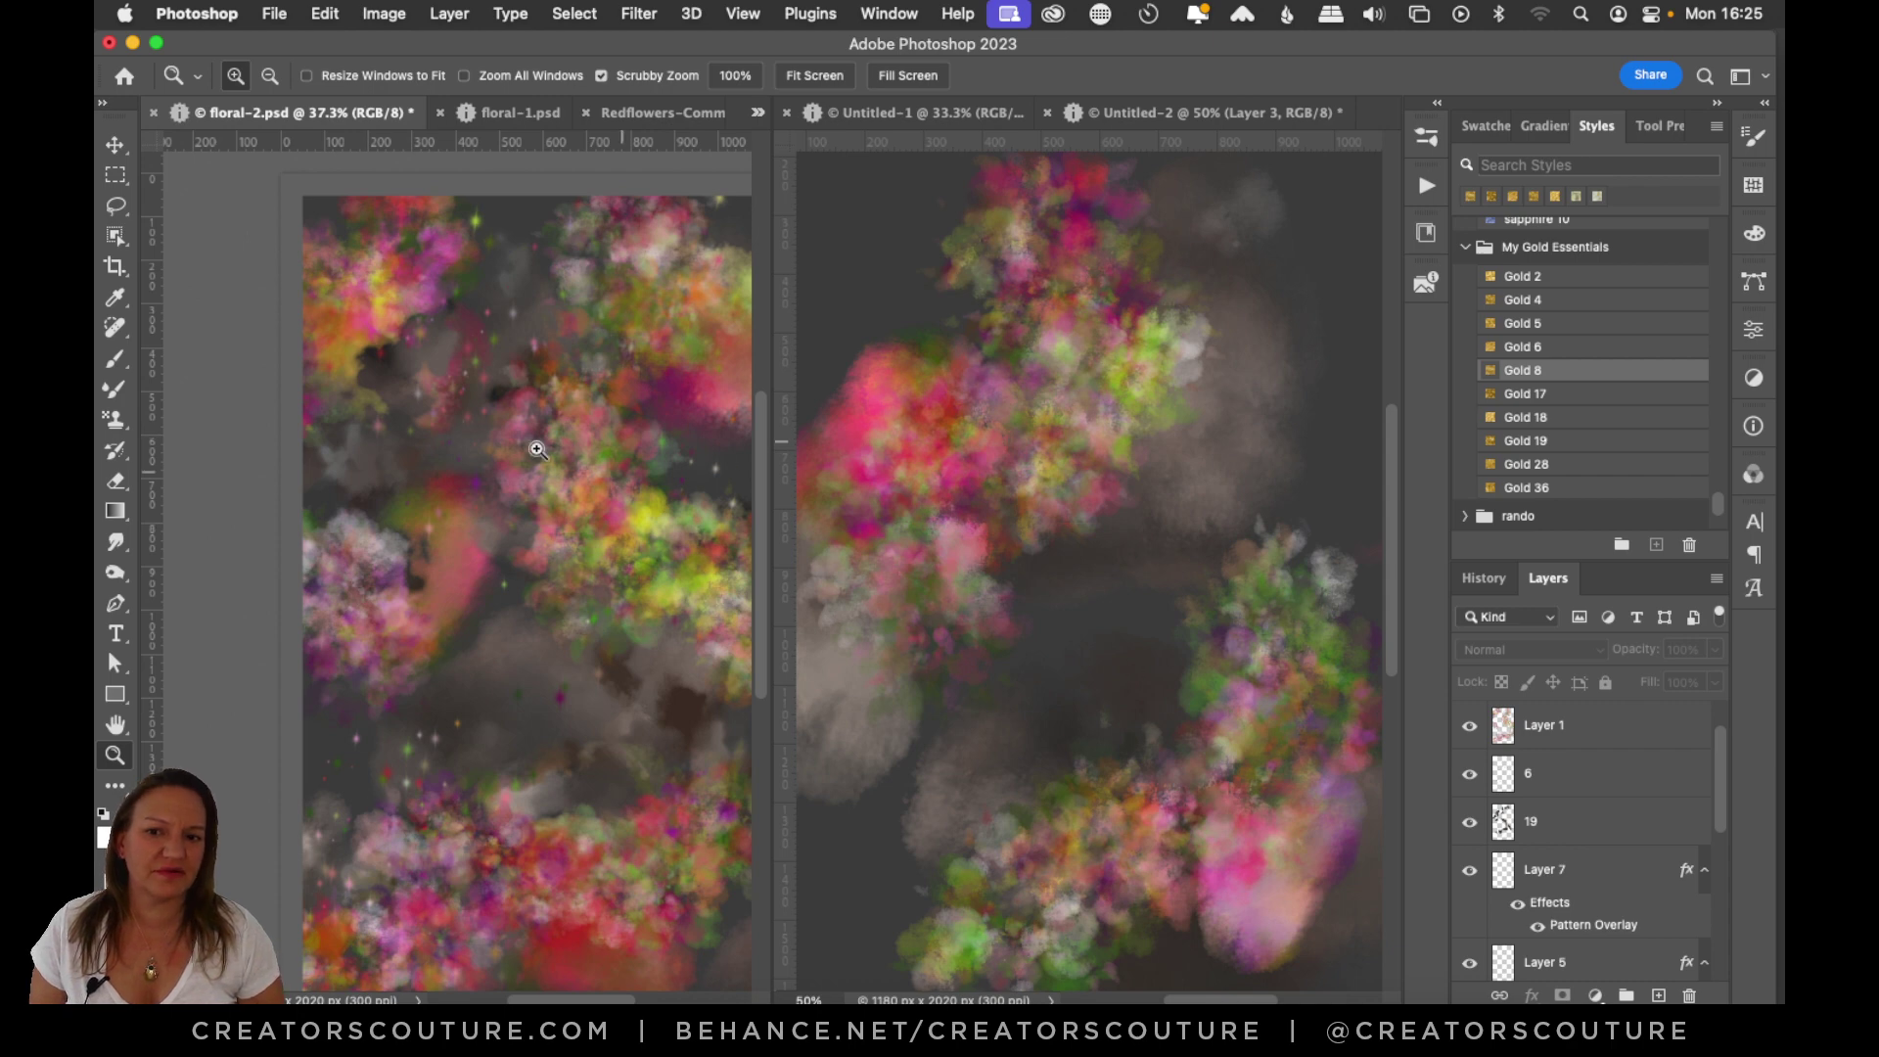
left_click(1470, 775)
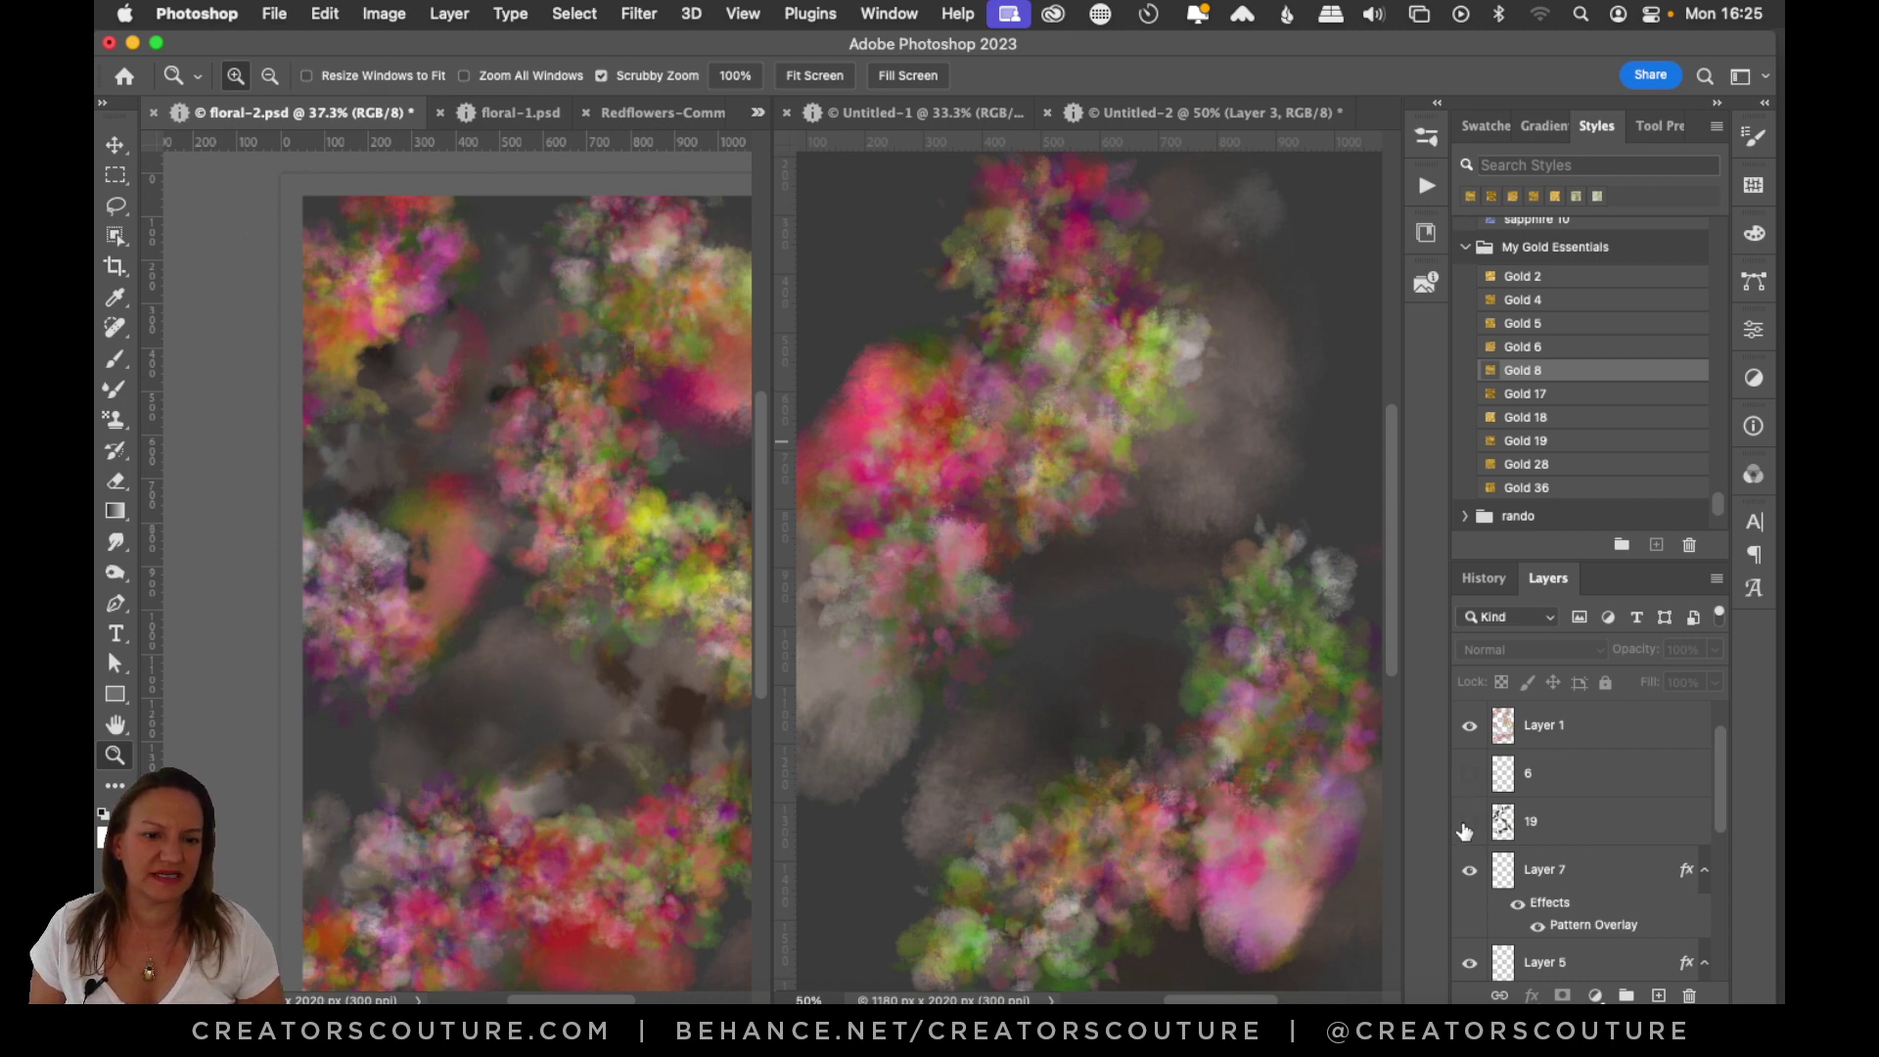
Return to Untitled-2, widen its view, and toggle Layer 2 and Layer 3 off and on to compare their bleed effects.
left_click(1108, 577)
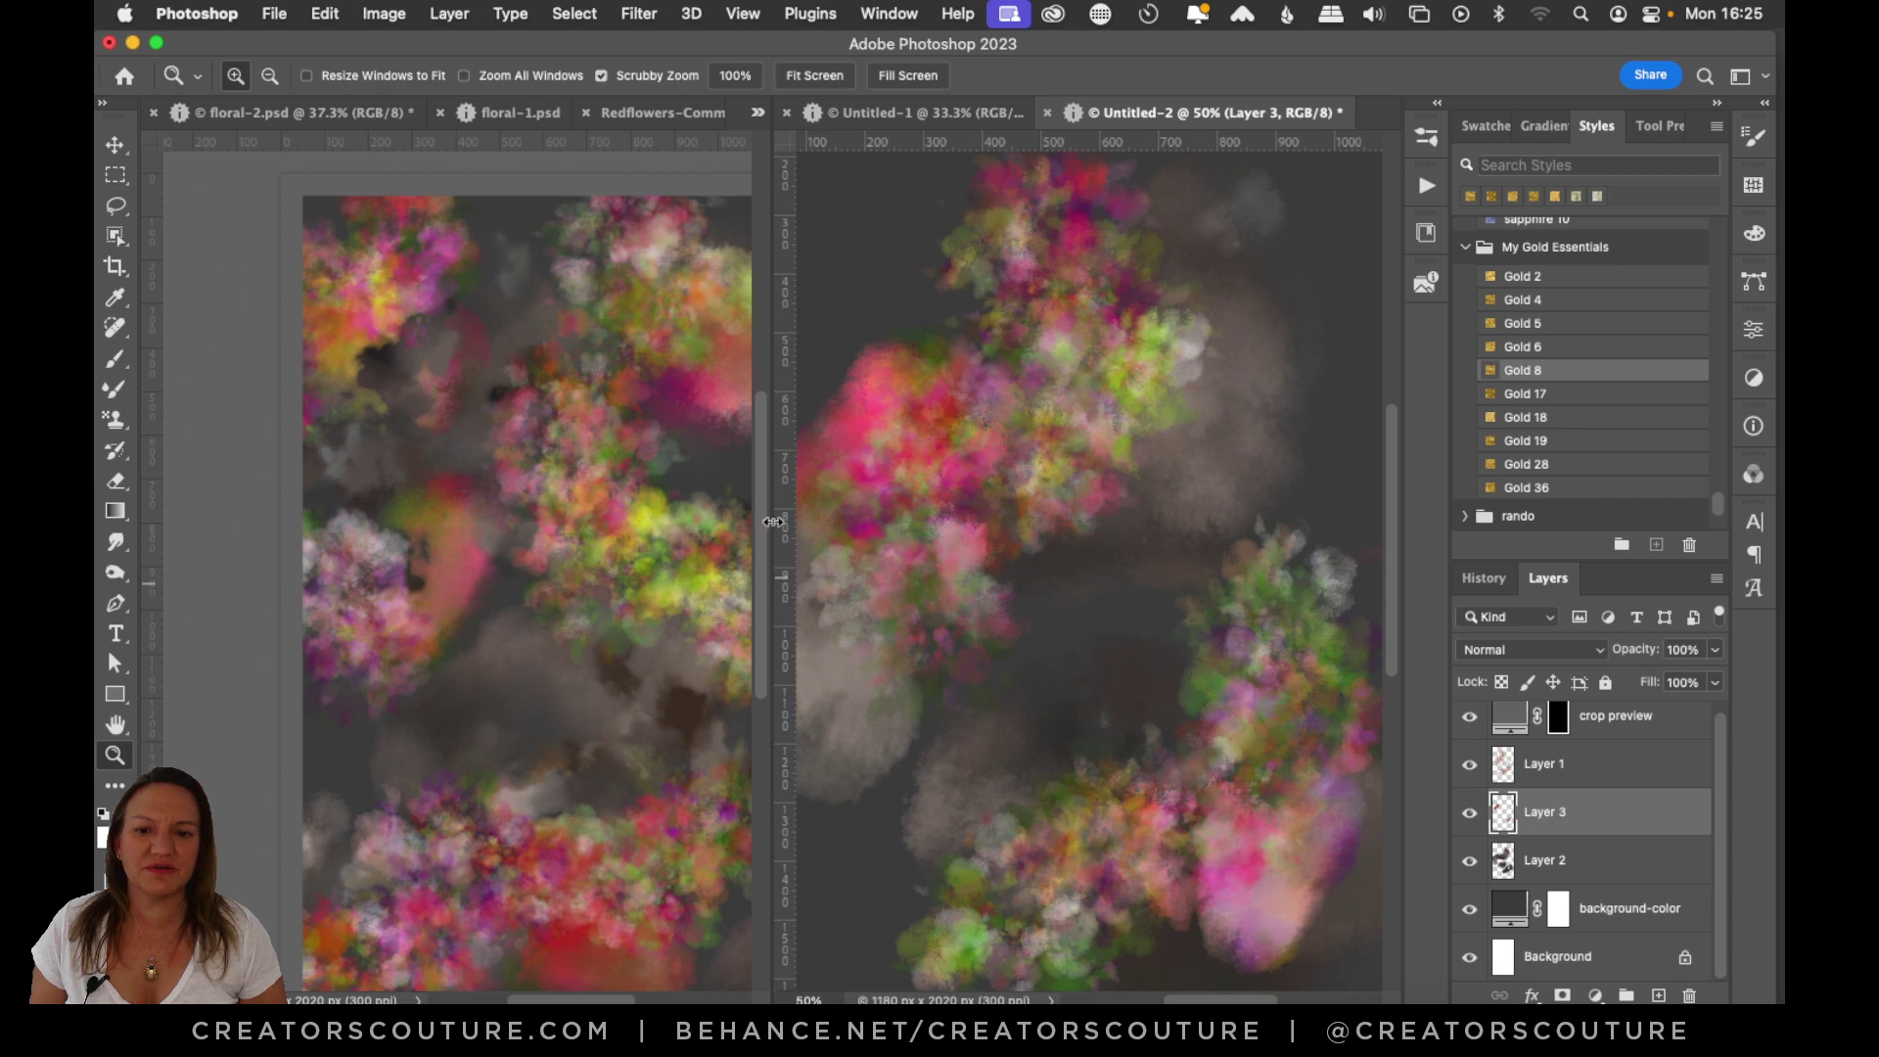
left_click_drag(773, 521, 711, 534)
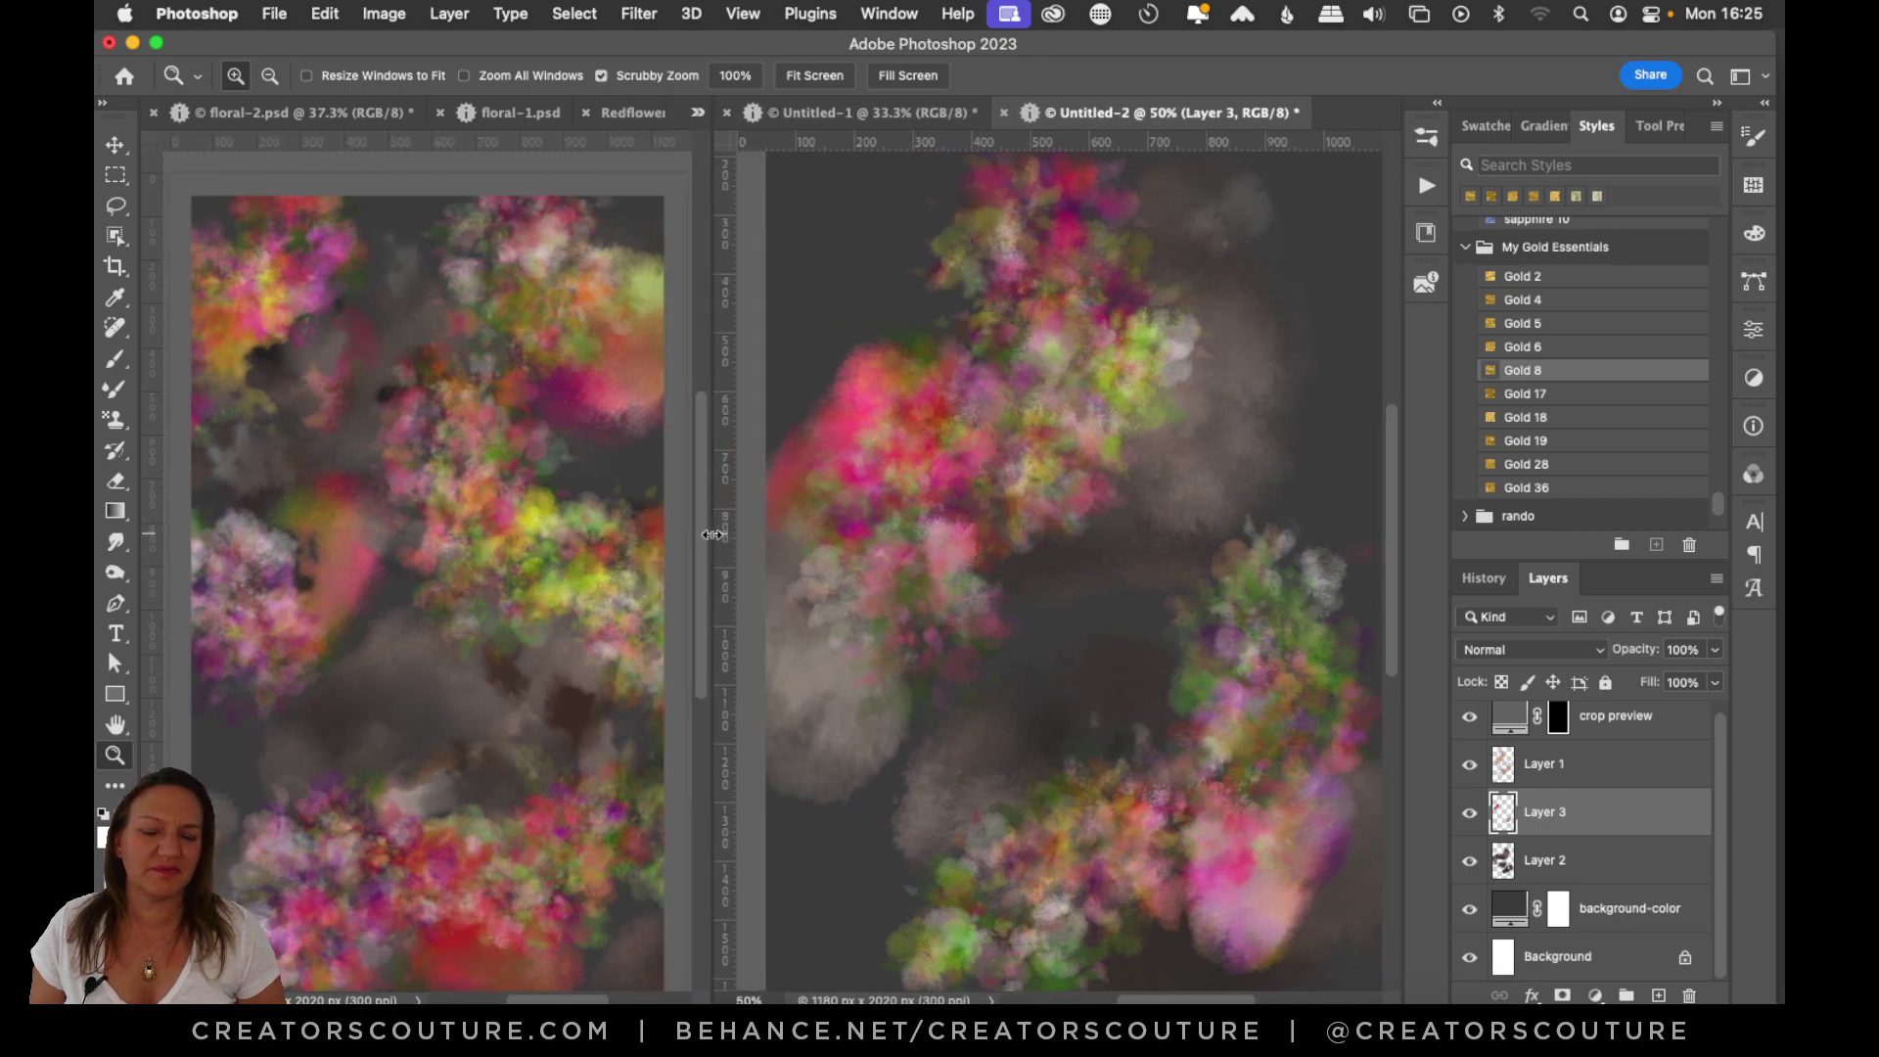
left_click(1470, 861)
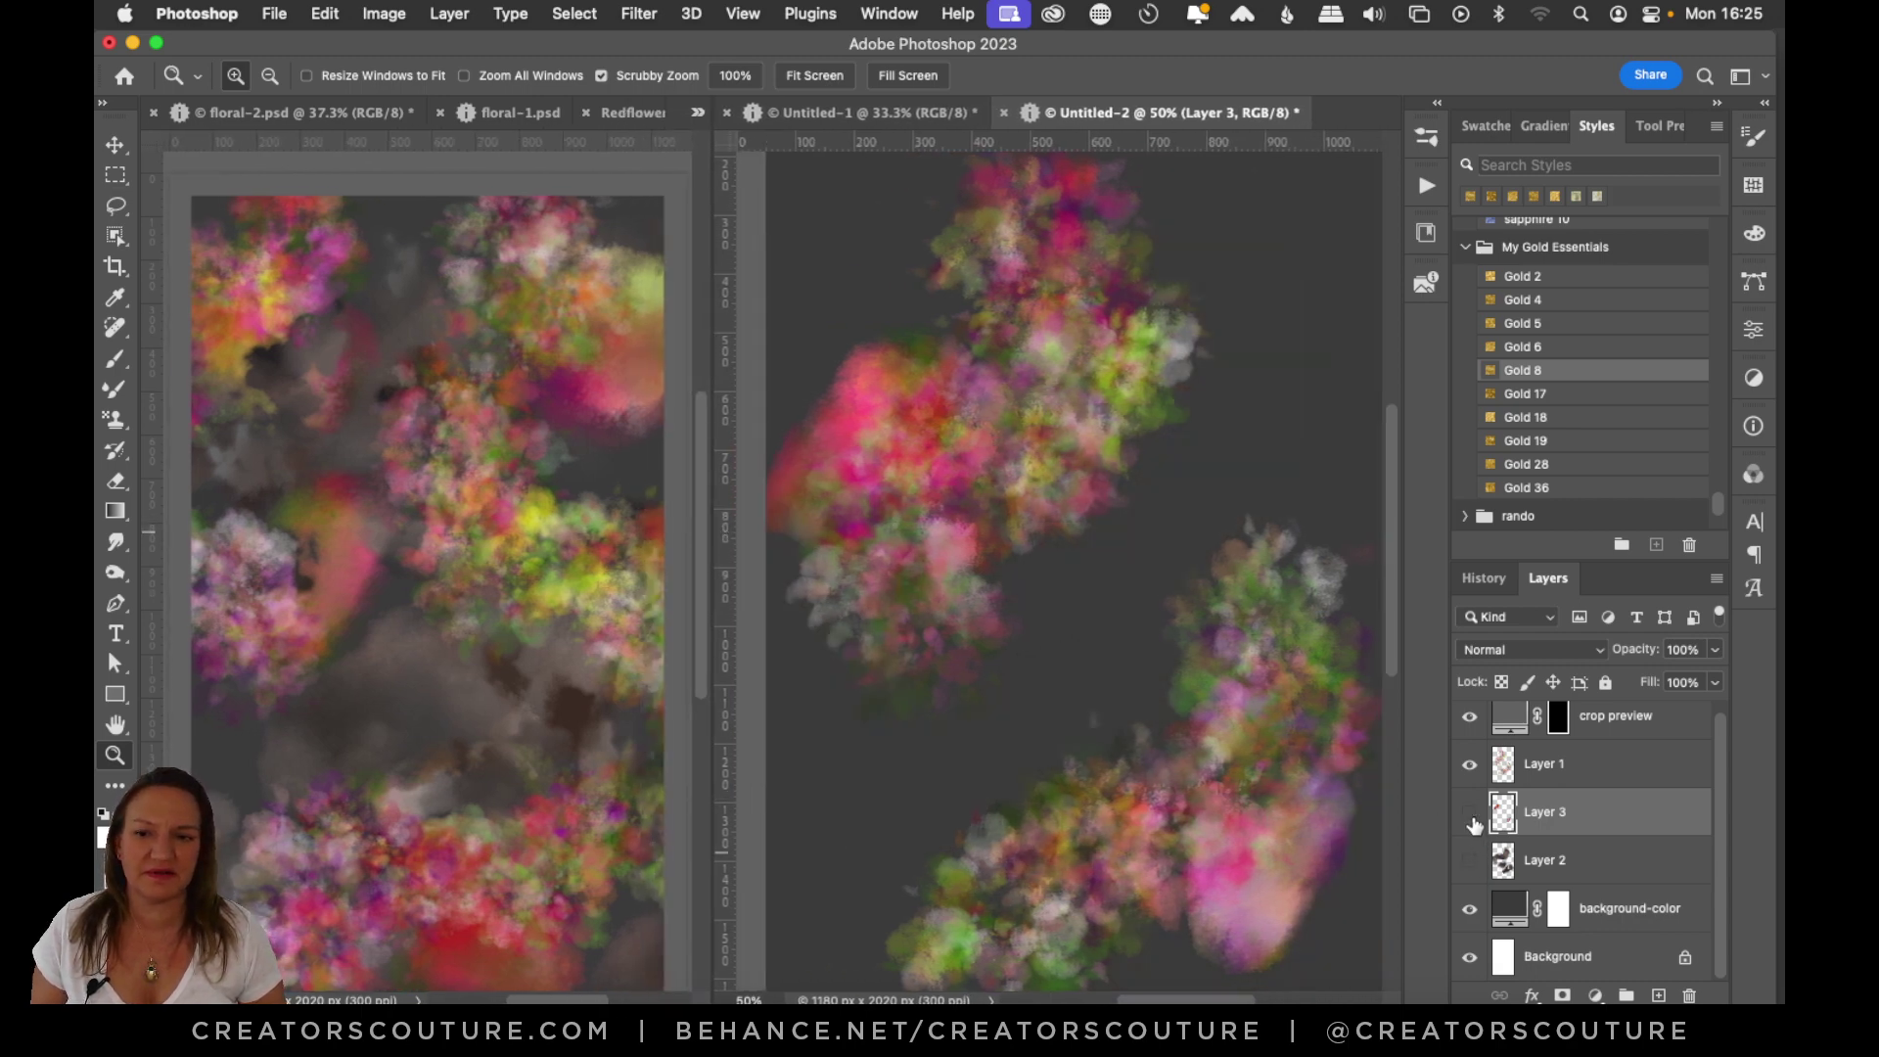
left_click(1470, 813)
left_click(1470, 813)
left_click(1471, 860)
left_click(483, 566)
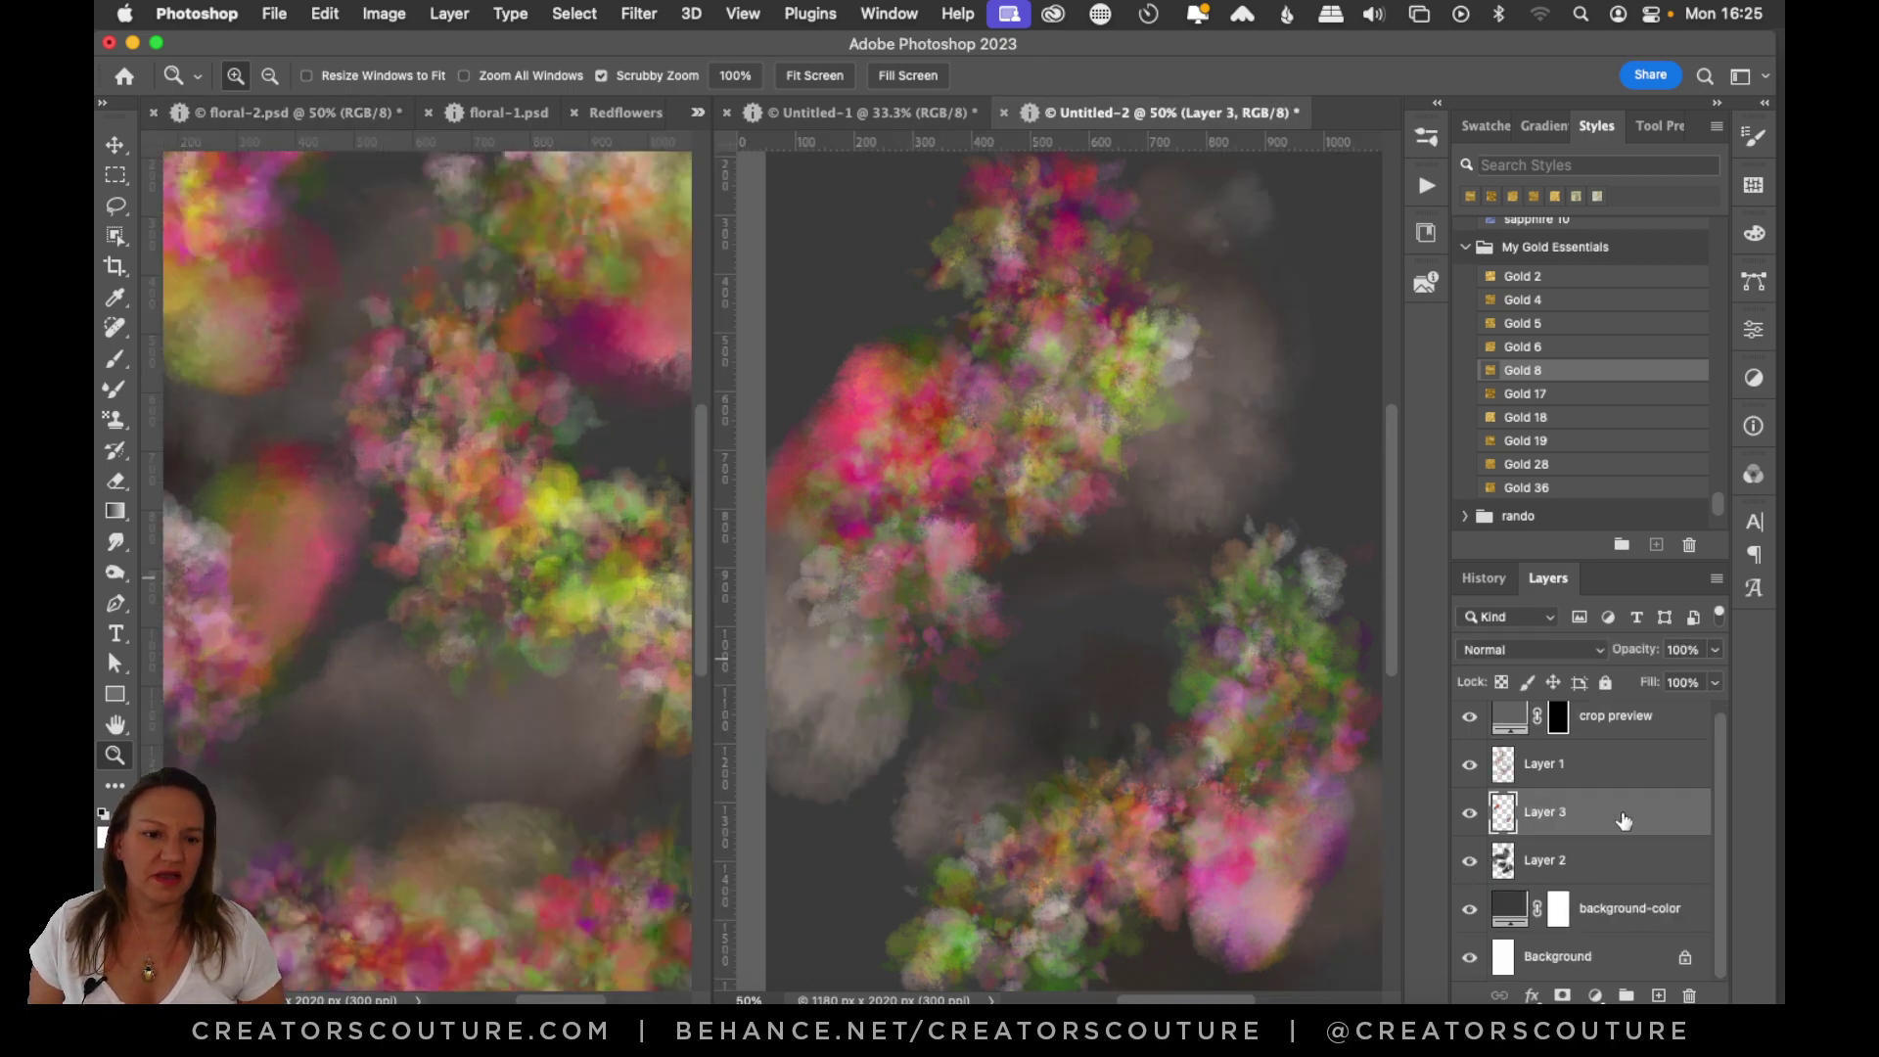
Add a new layer above Layer 1 in Untitled-2 and activate the Pattern Stamp tool.
scroll(1136, 578, "up", 3)
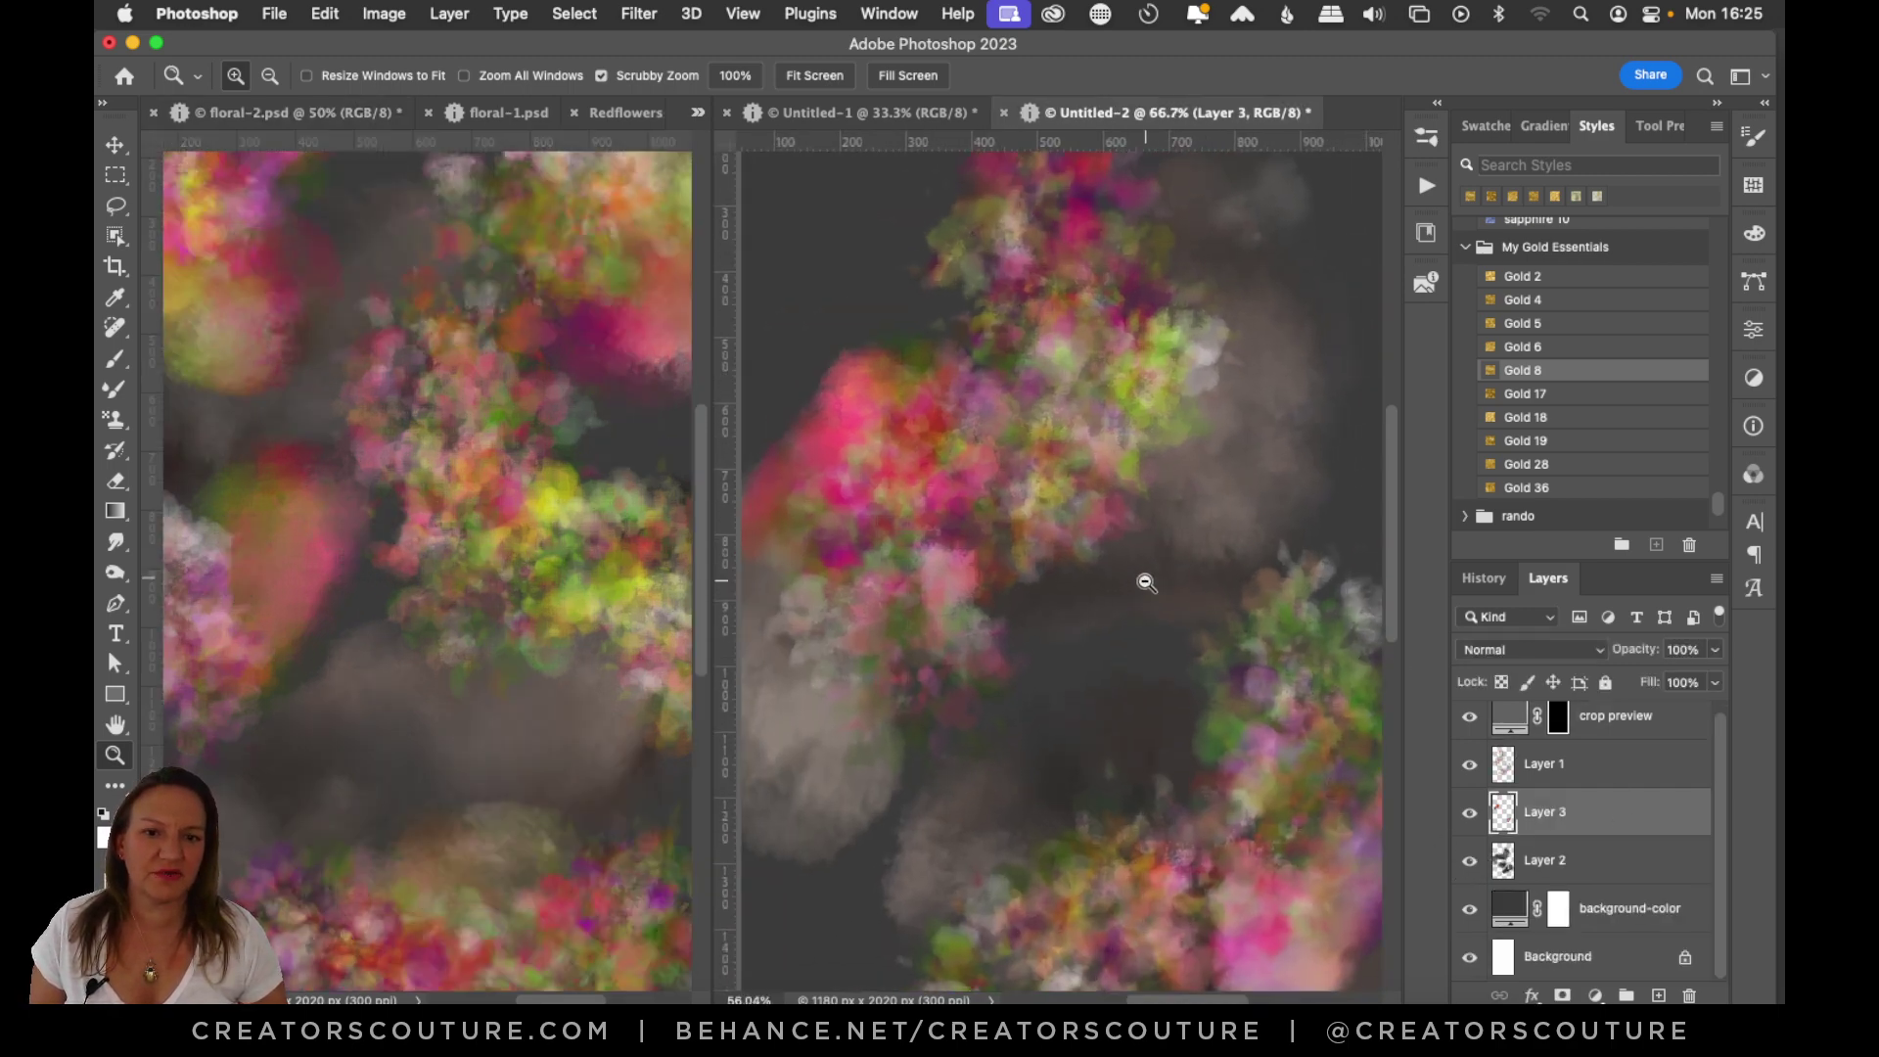
scroll(1058, 561, "right", 2)
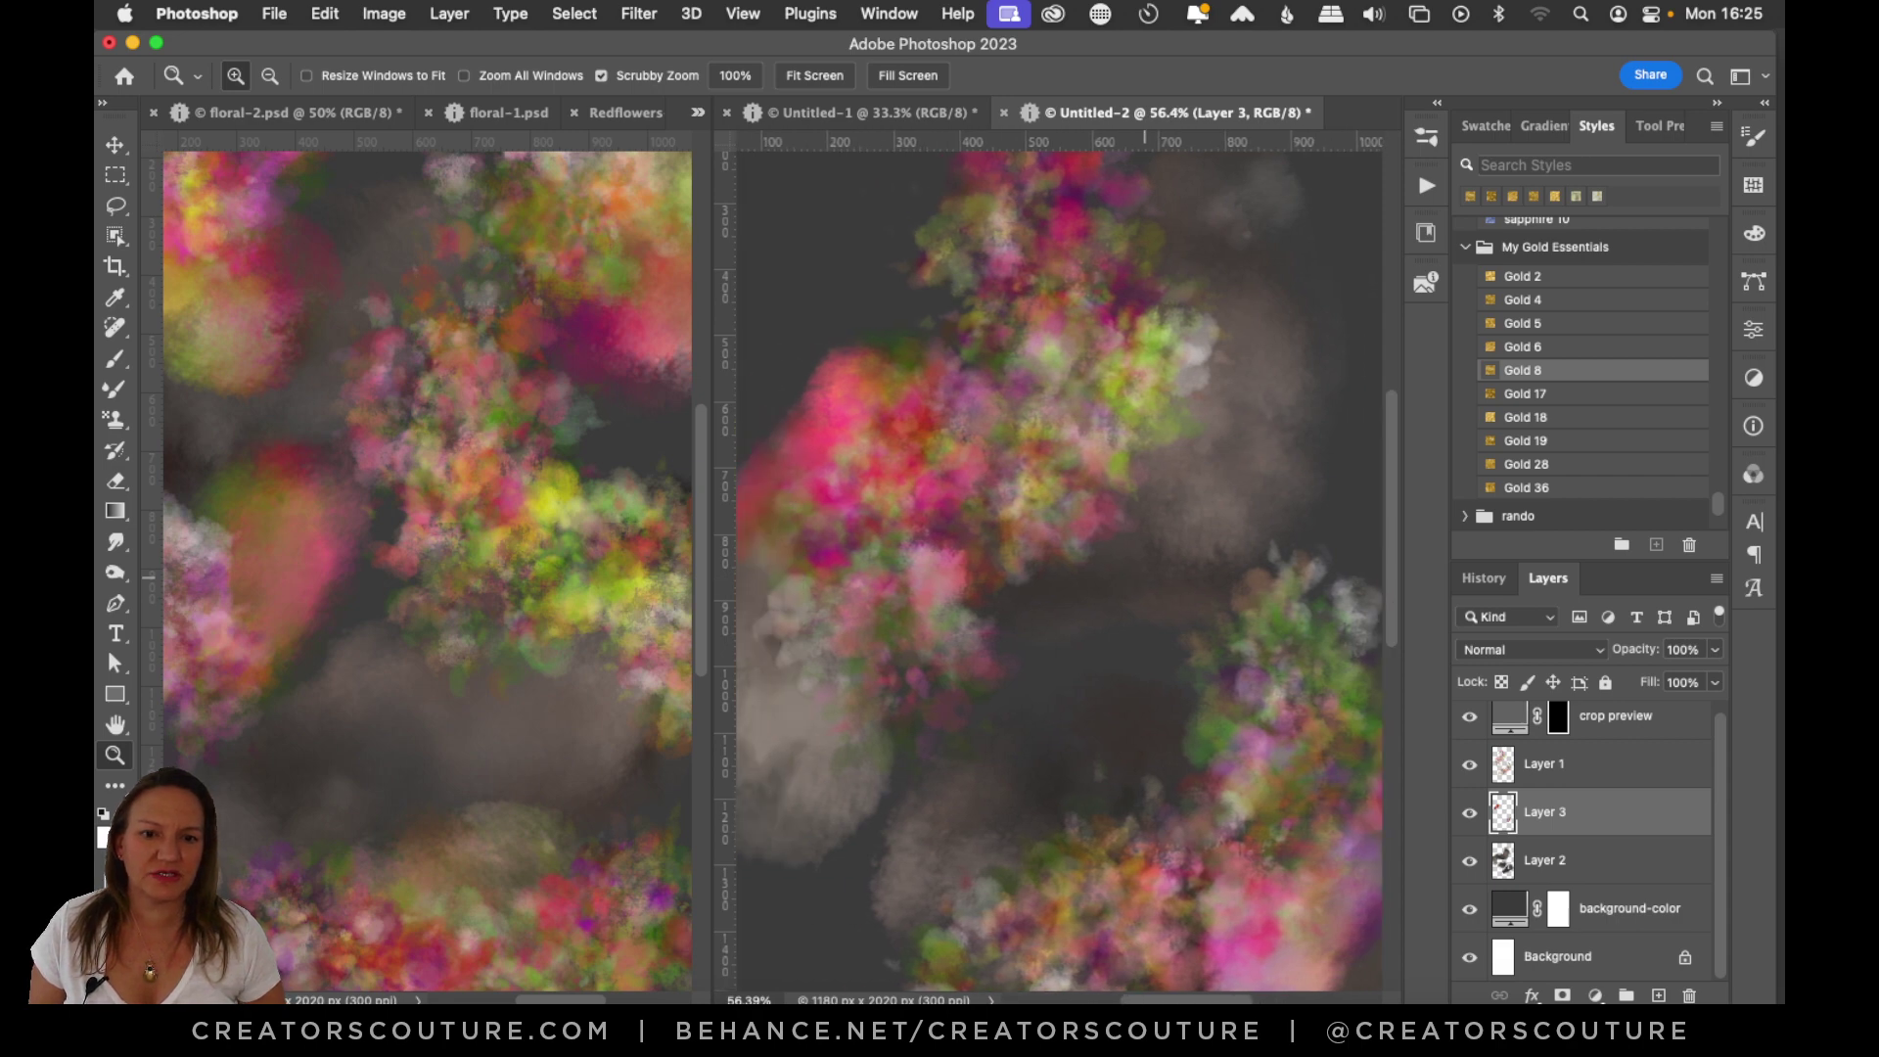
left_click(1593, 773)
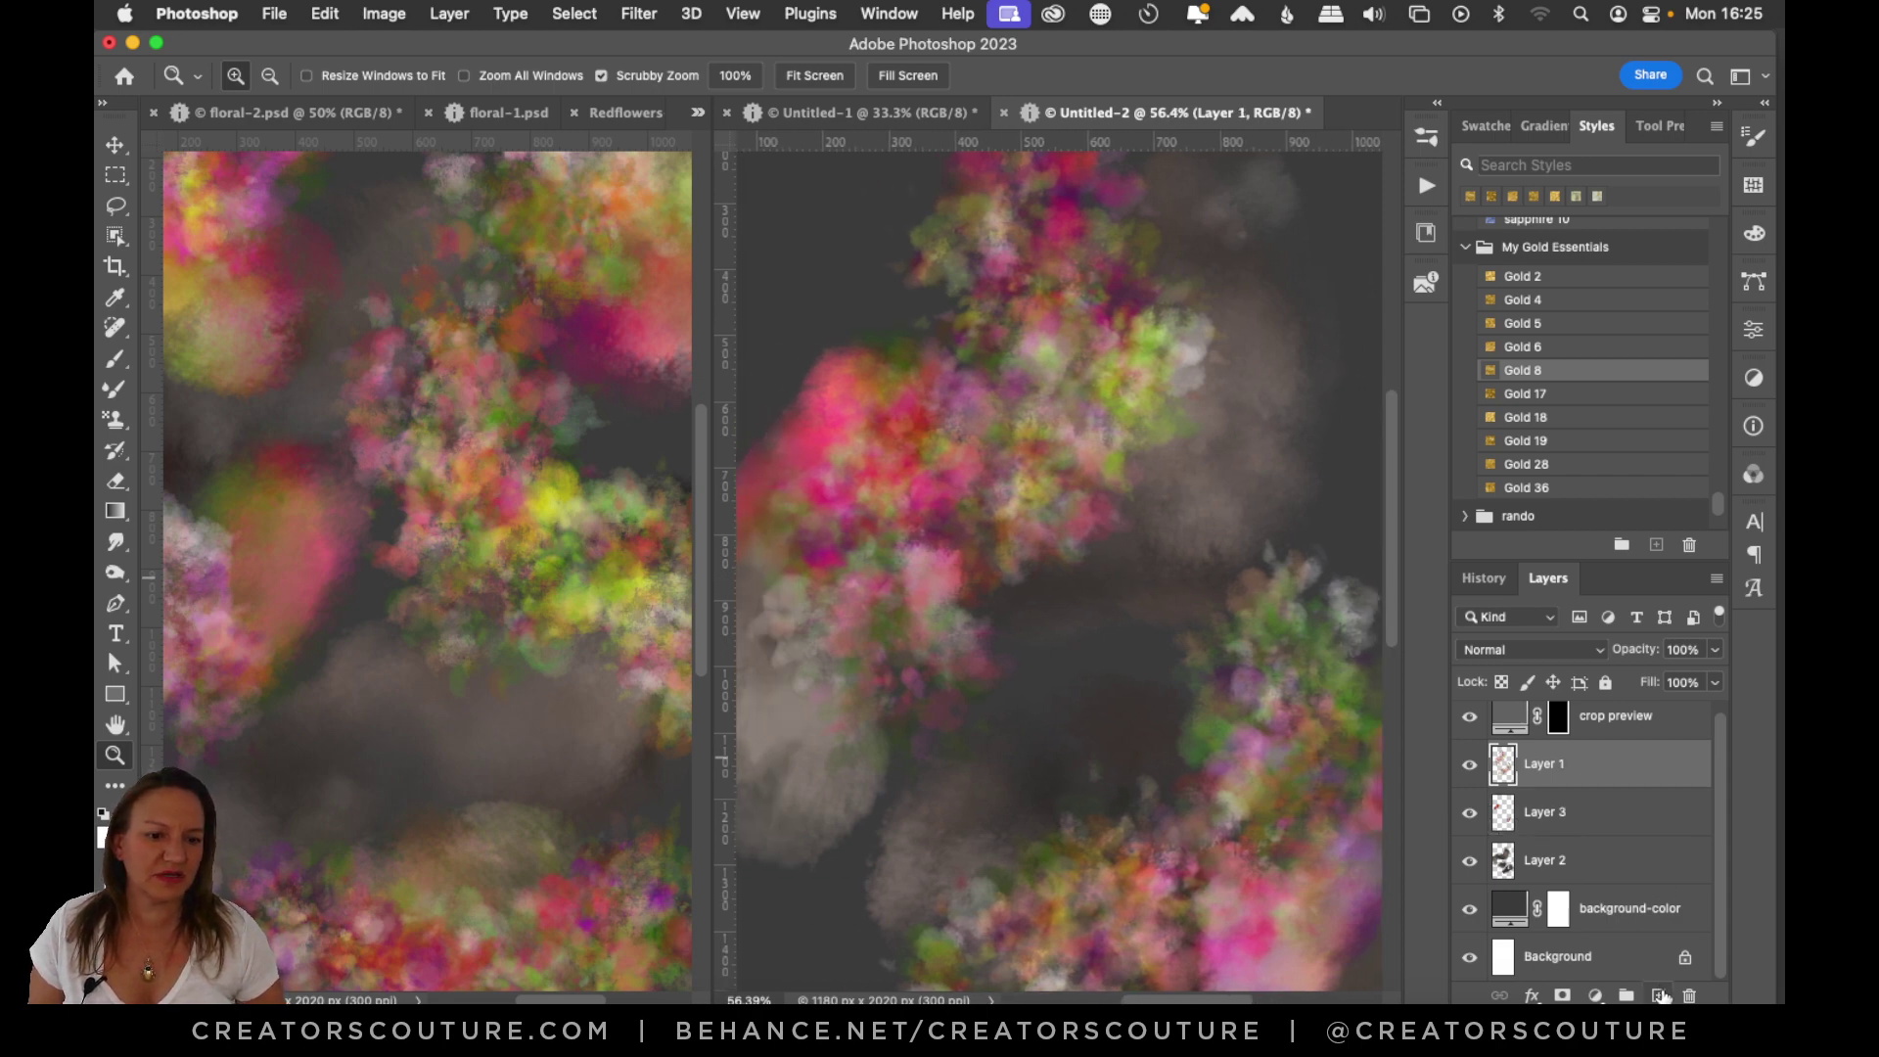
left_click(1658, 995)
left_click(117, 419)
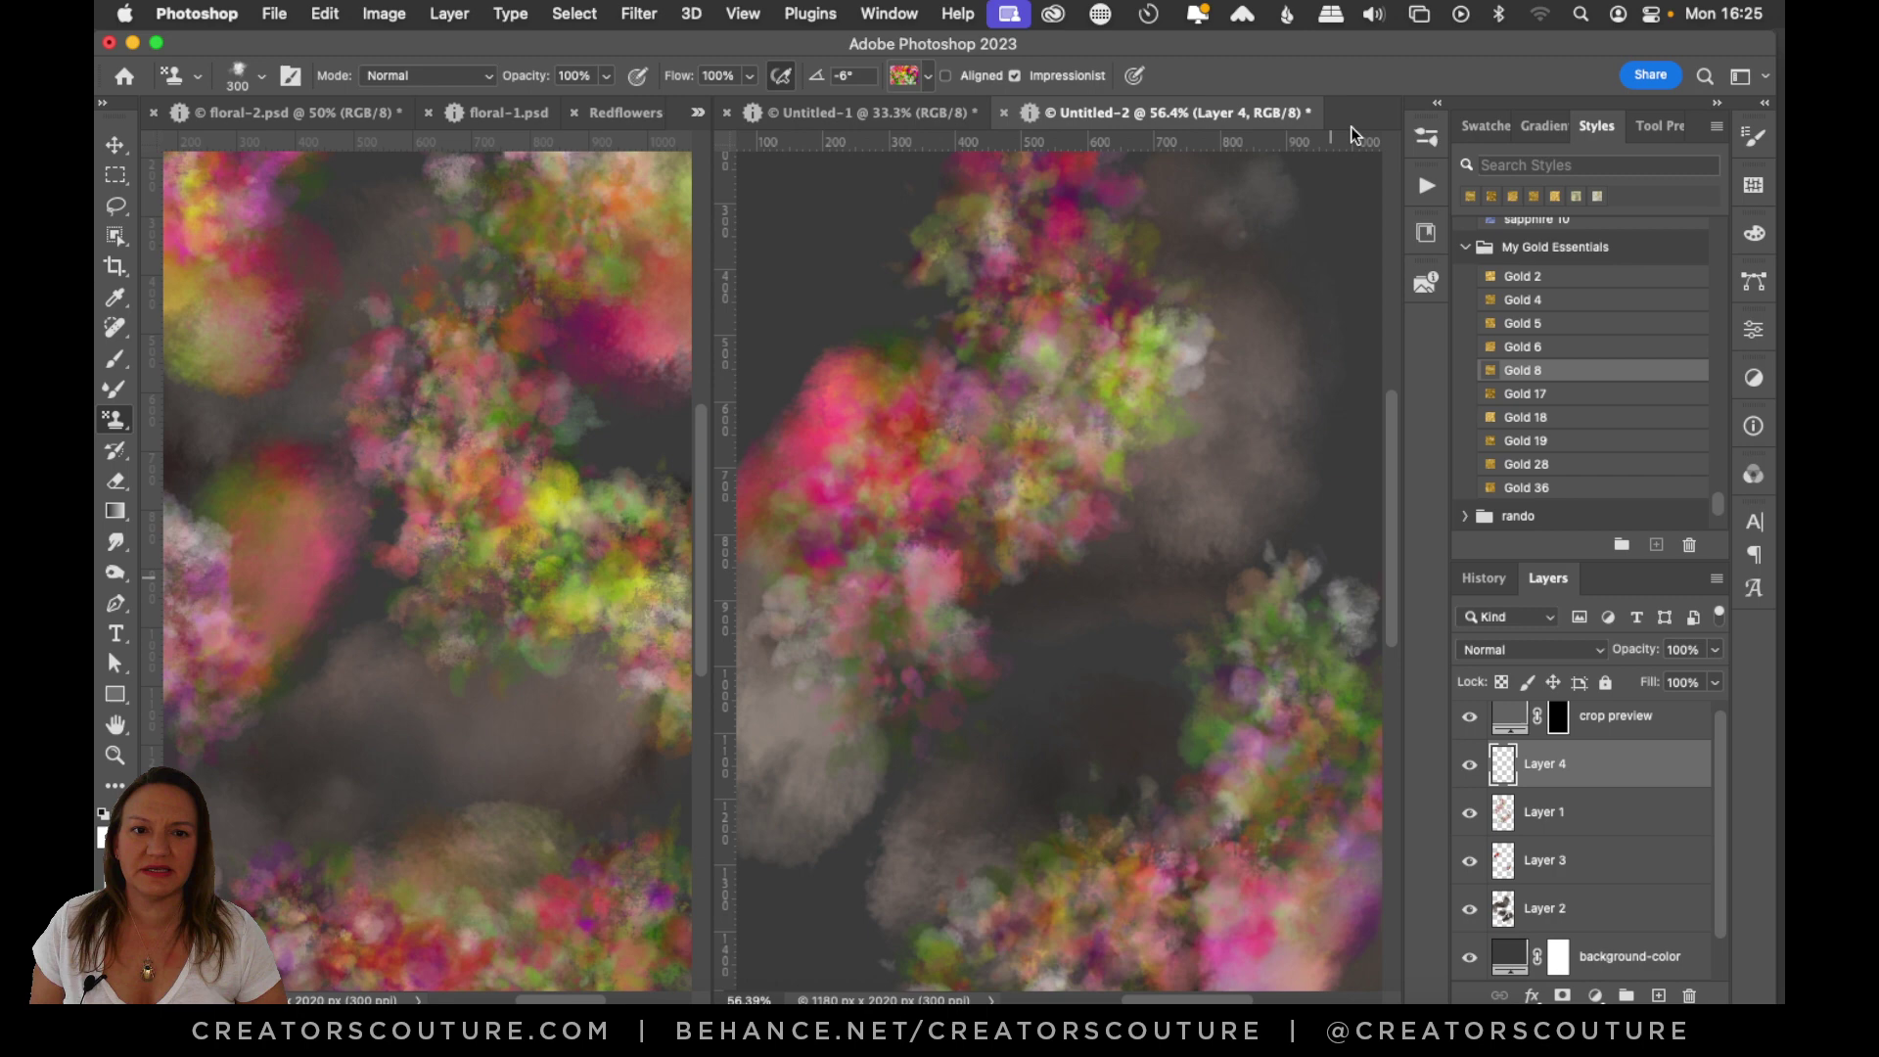
Load the multicoloured flower pattern for the Pattern Stamp and choose the 6-galaxy brush.
left_click(895, 85)
left_click(754, 653)
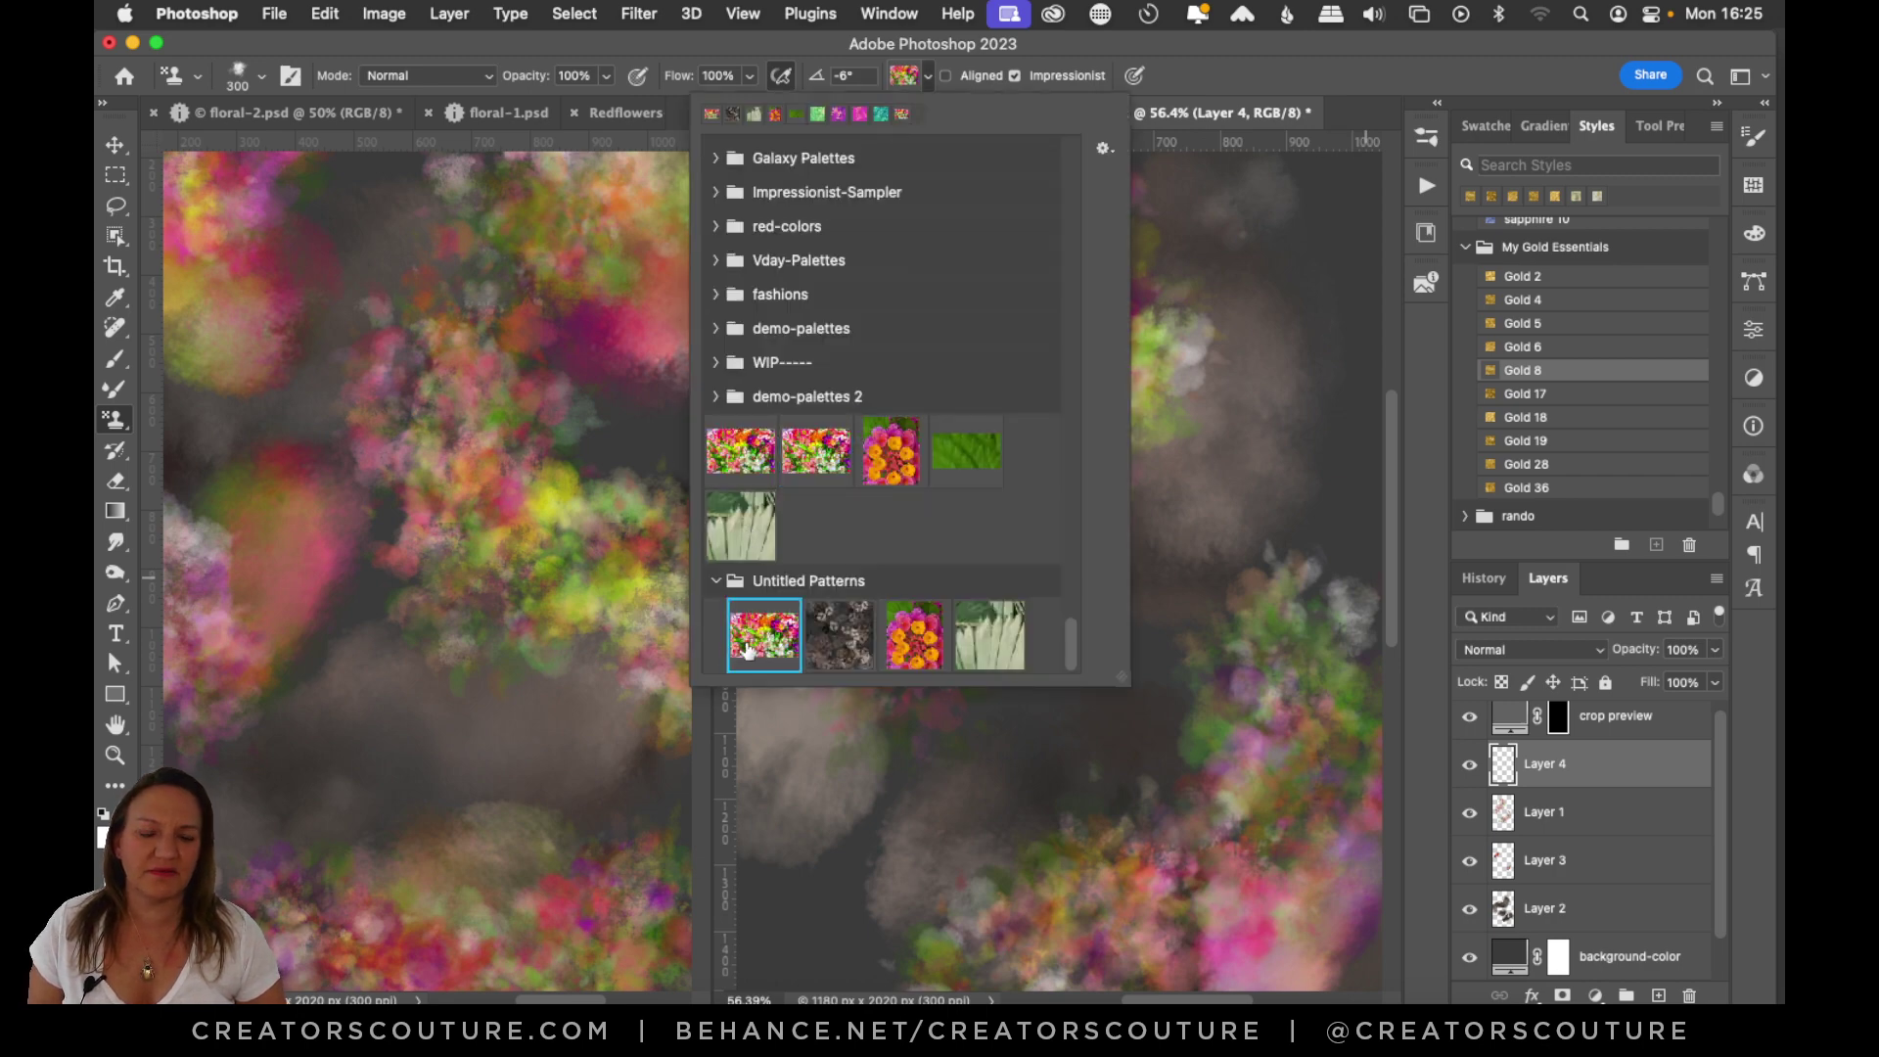
left_click(1302, 86)
left_click(1425, 138)
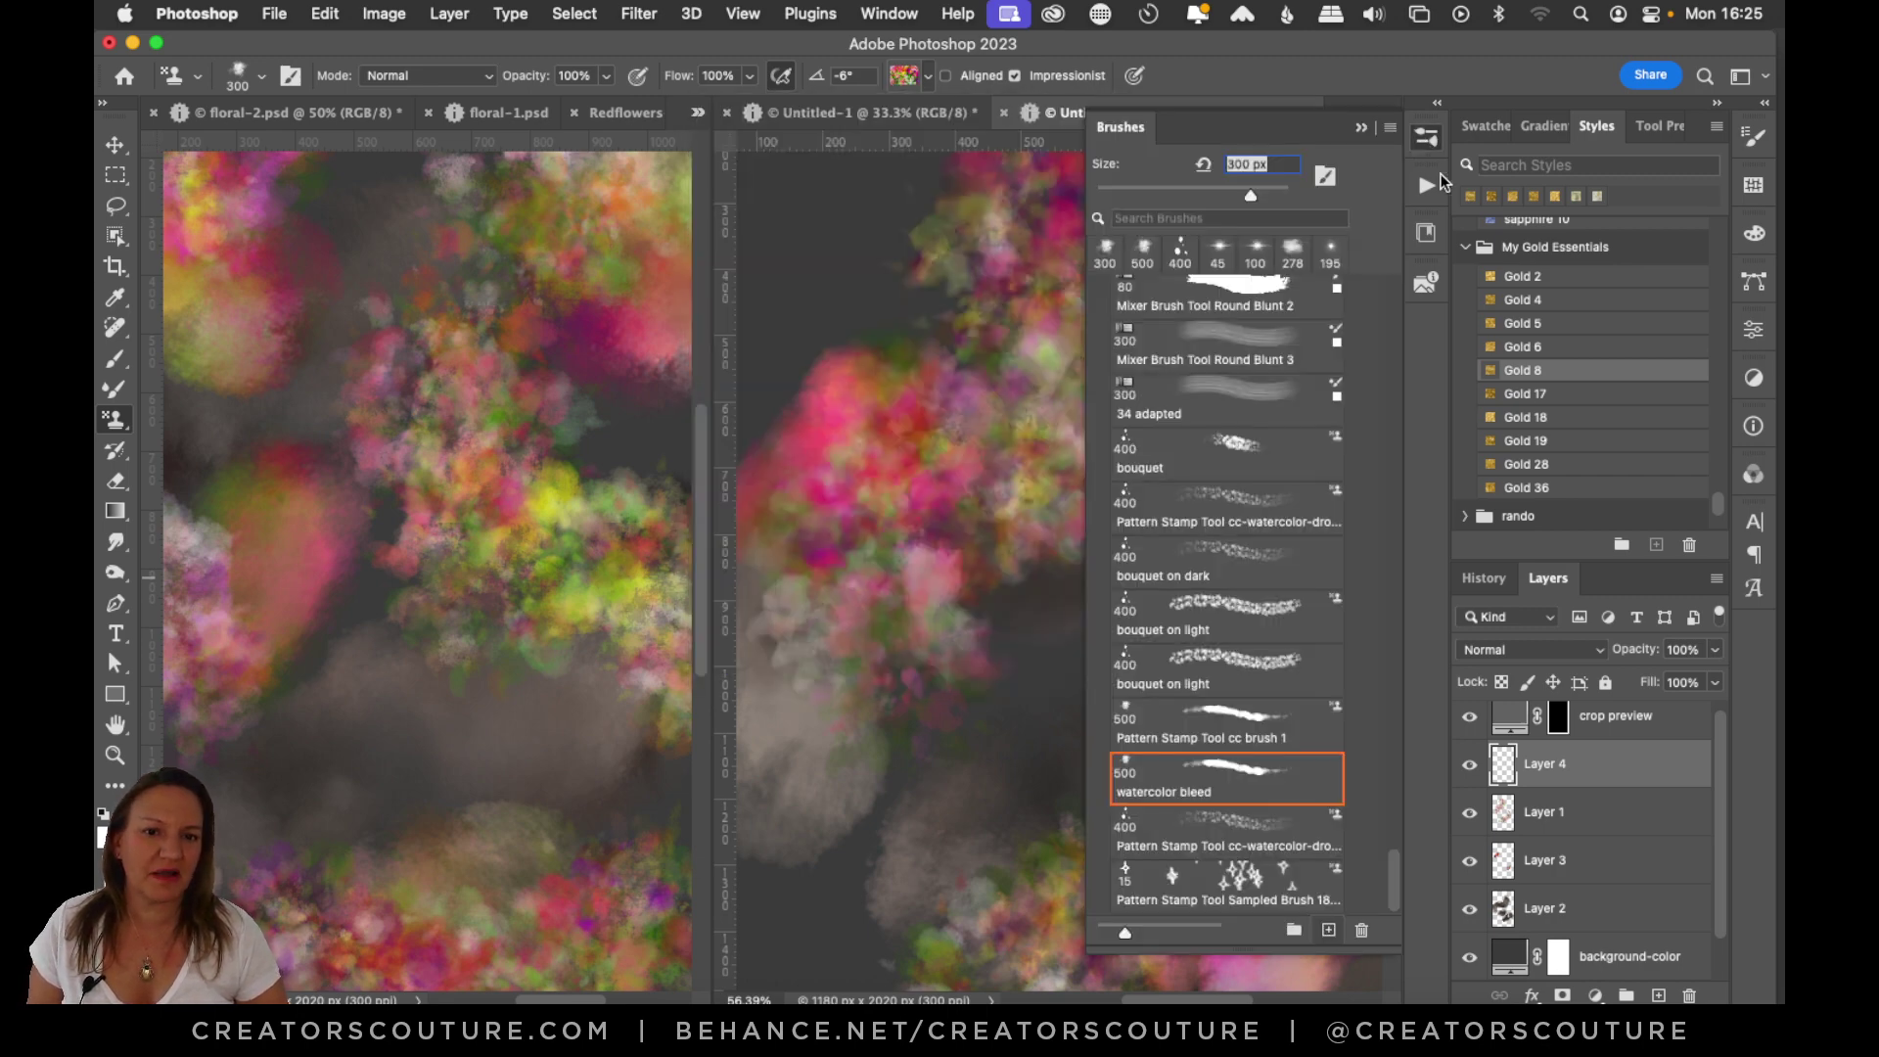
mouse_move(1394, 871)
left_mouse_down()
mouse_move(1418, 308)
mouse_move(1393, 411)
mouse_move(1401, 348)
left_mouse_up()
left_click(1241, 497)
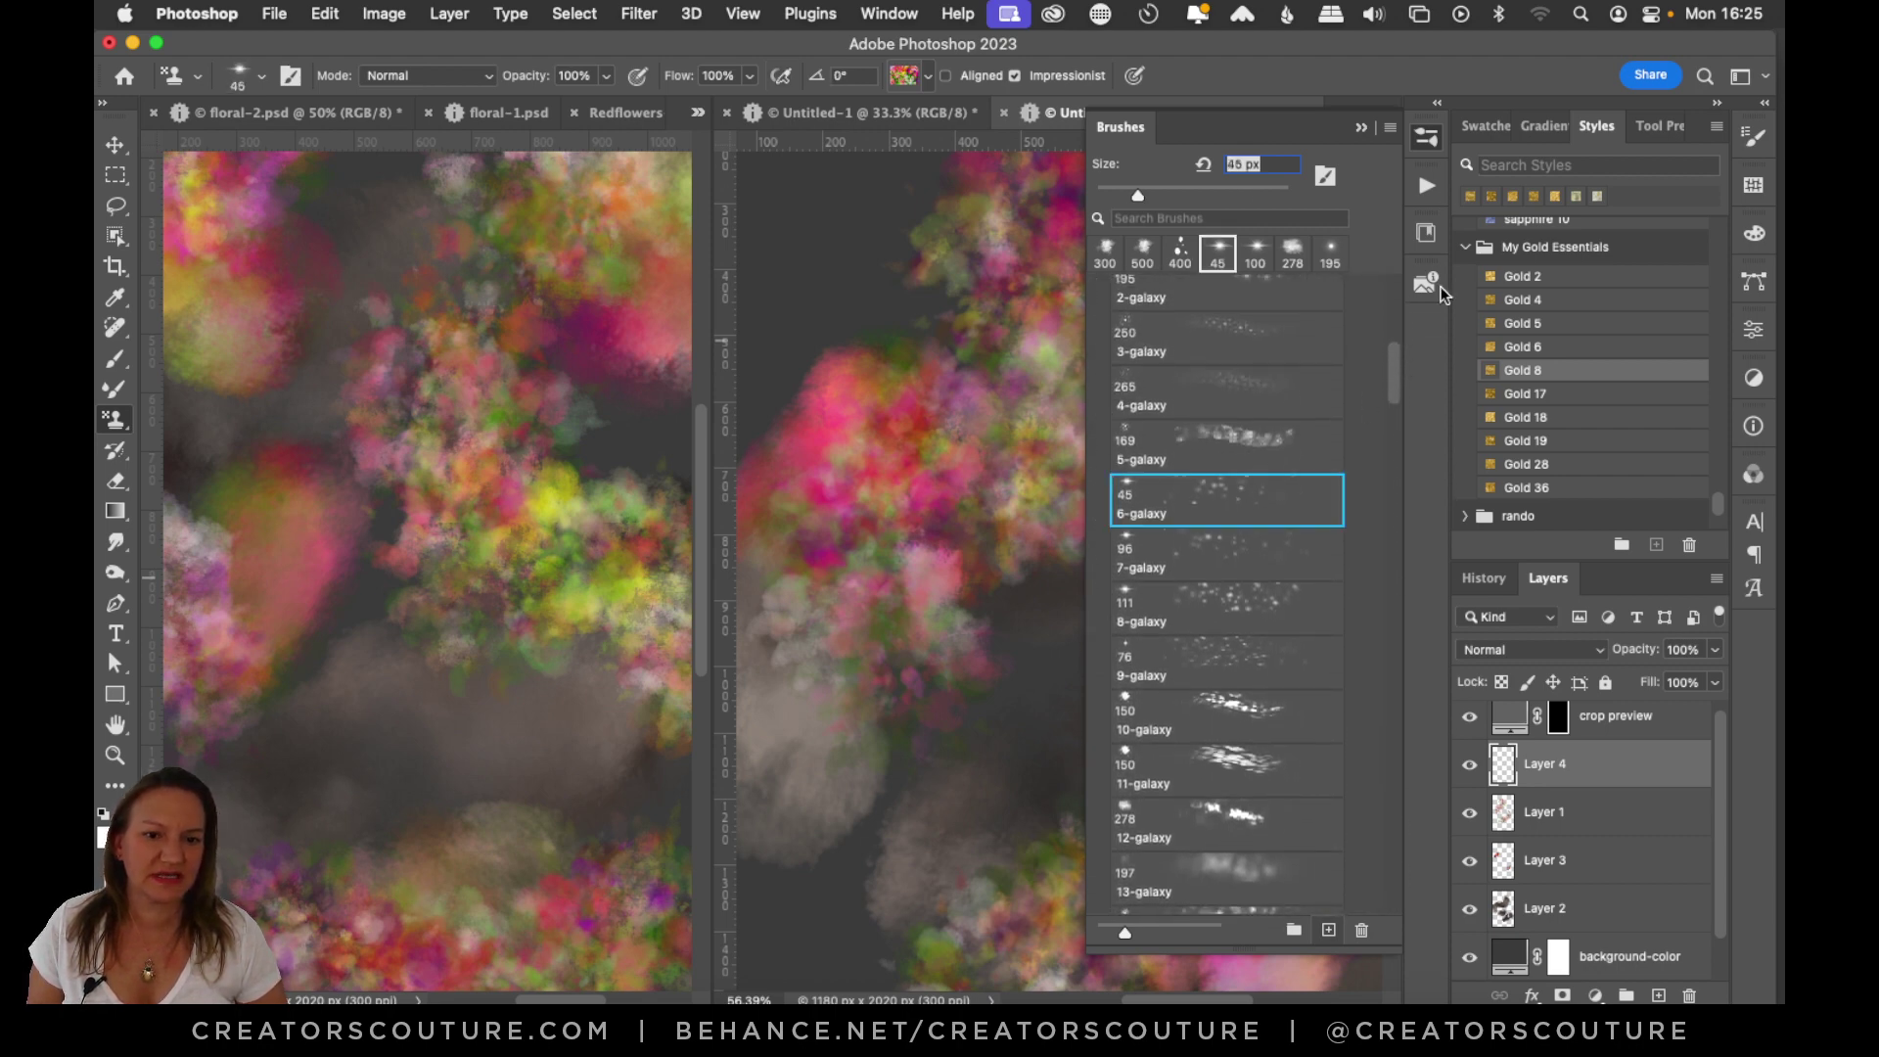
left_click(1425, 144)
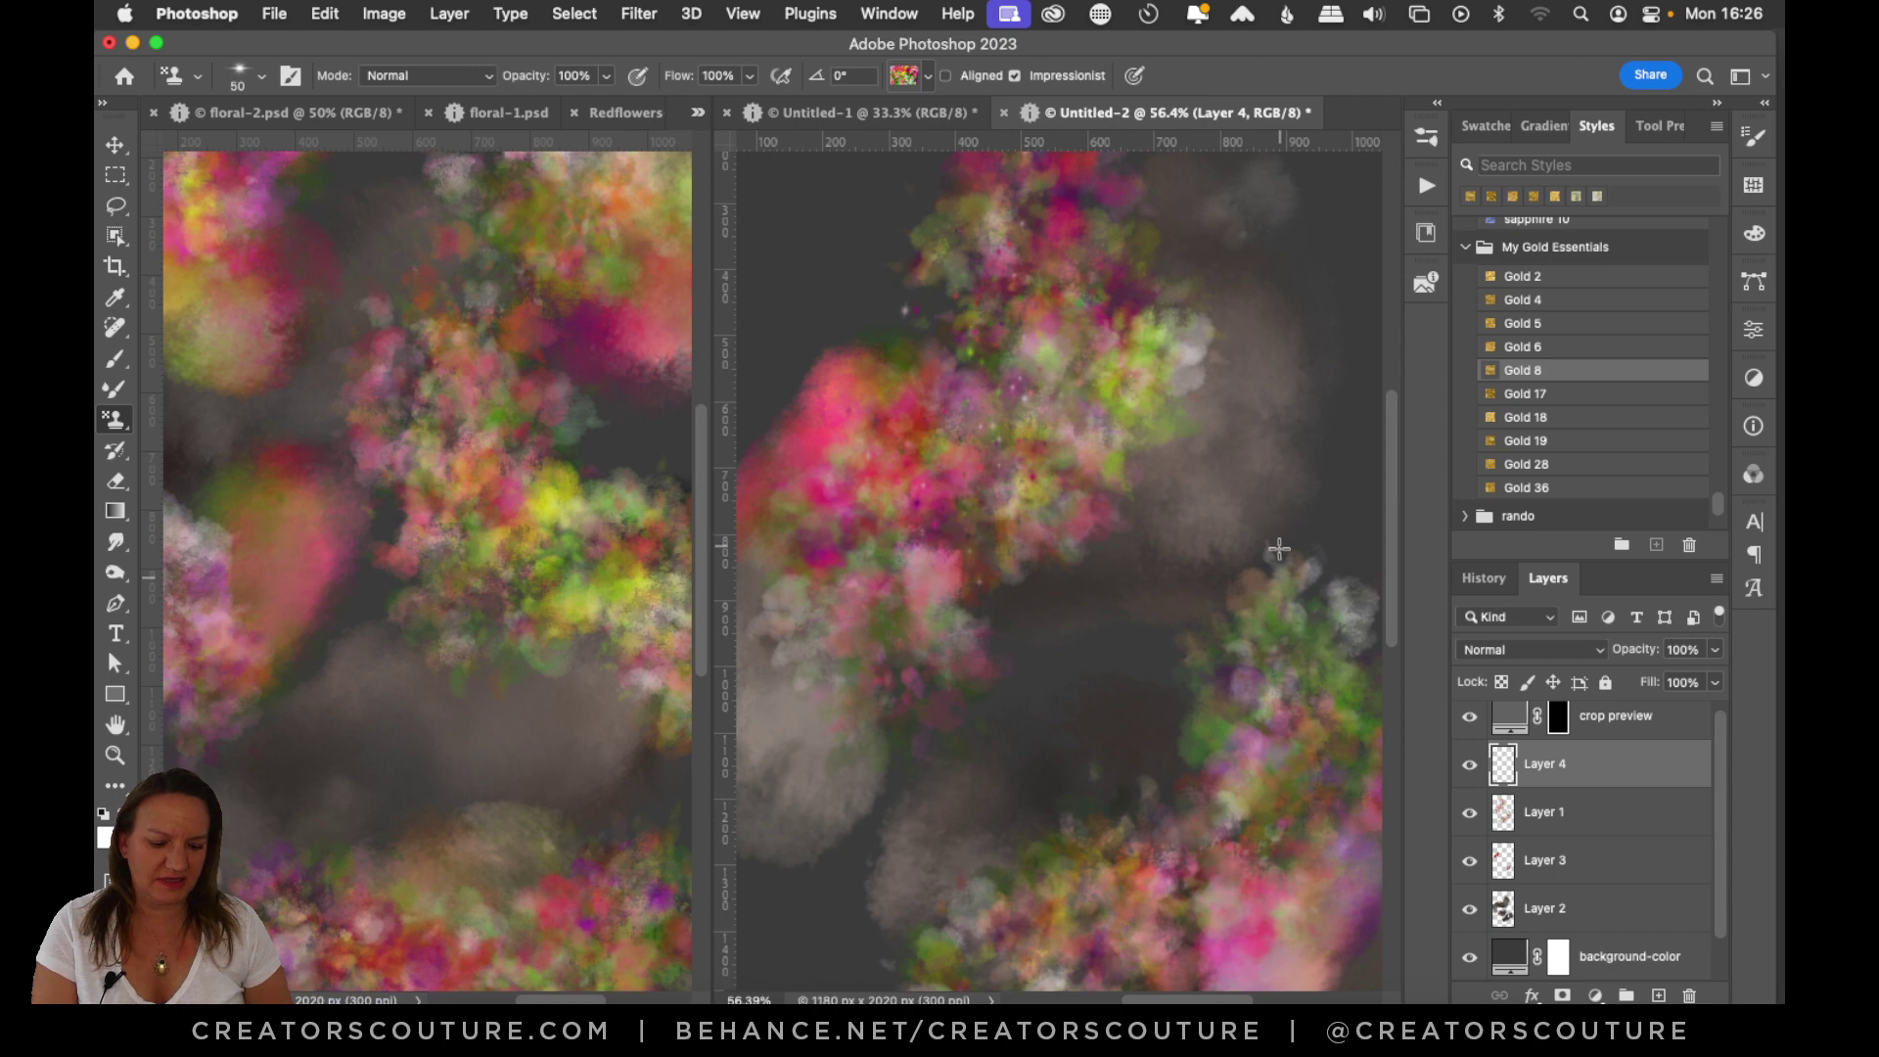
Scatter fine coloured specks over and between the flower clusters on Layer 4 with the 6-galaxy brush at 50 px.
key("bracketright")
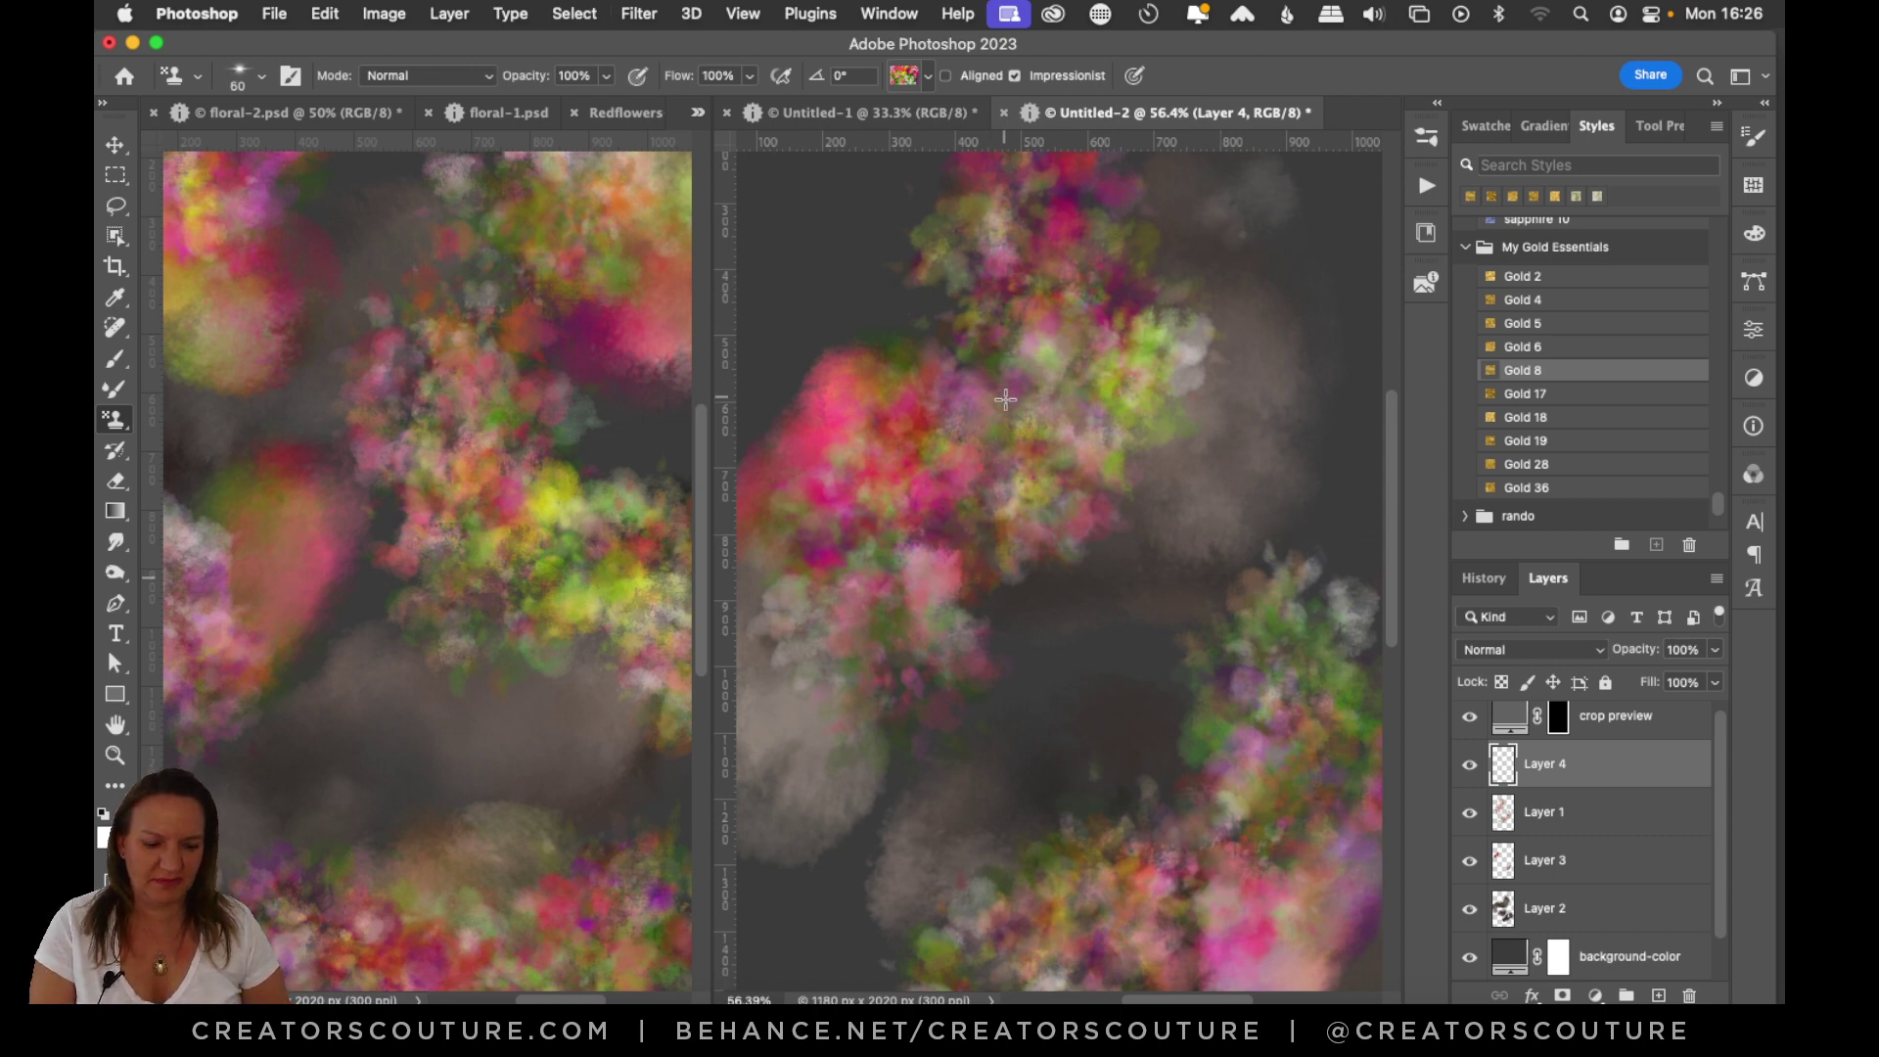
key("bracketright")
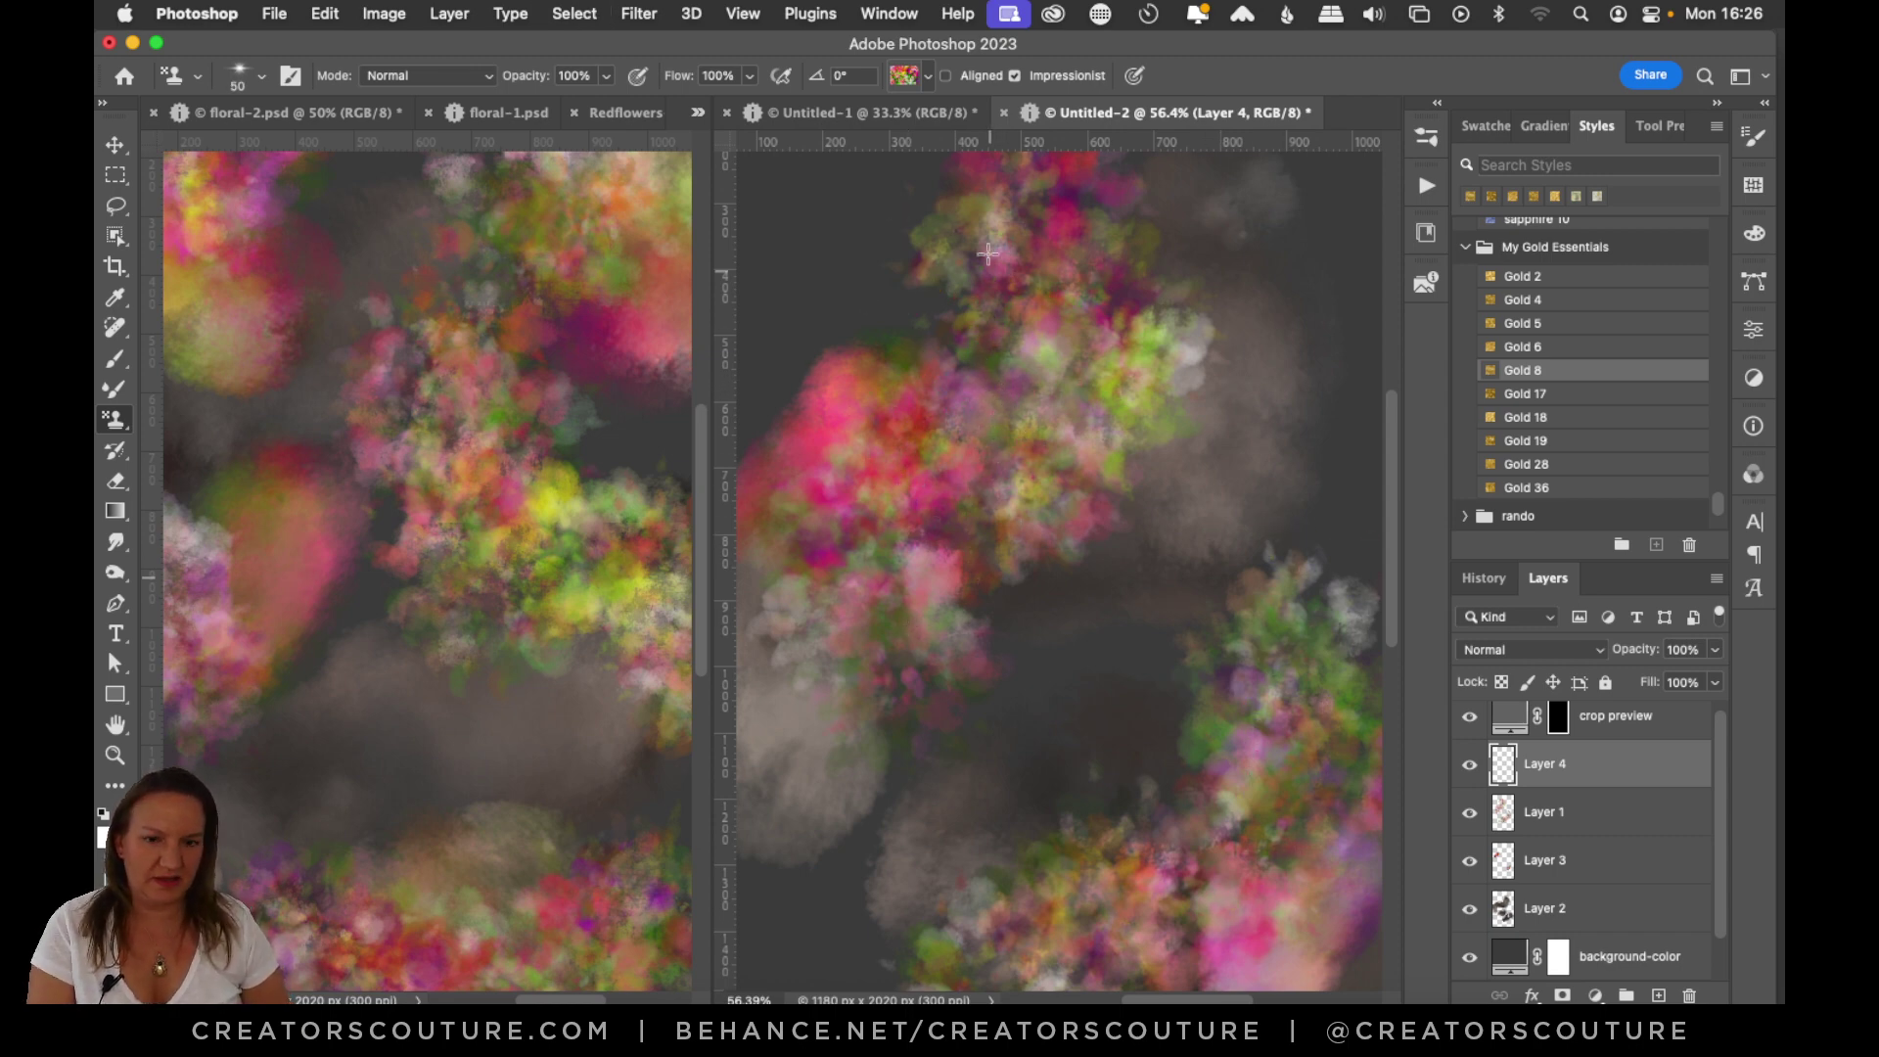
mouse_move(987, 253)
left_mouse_down()
mouse_move(953, 286)
mouse_move(916, 561)
left_mouse_up()
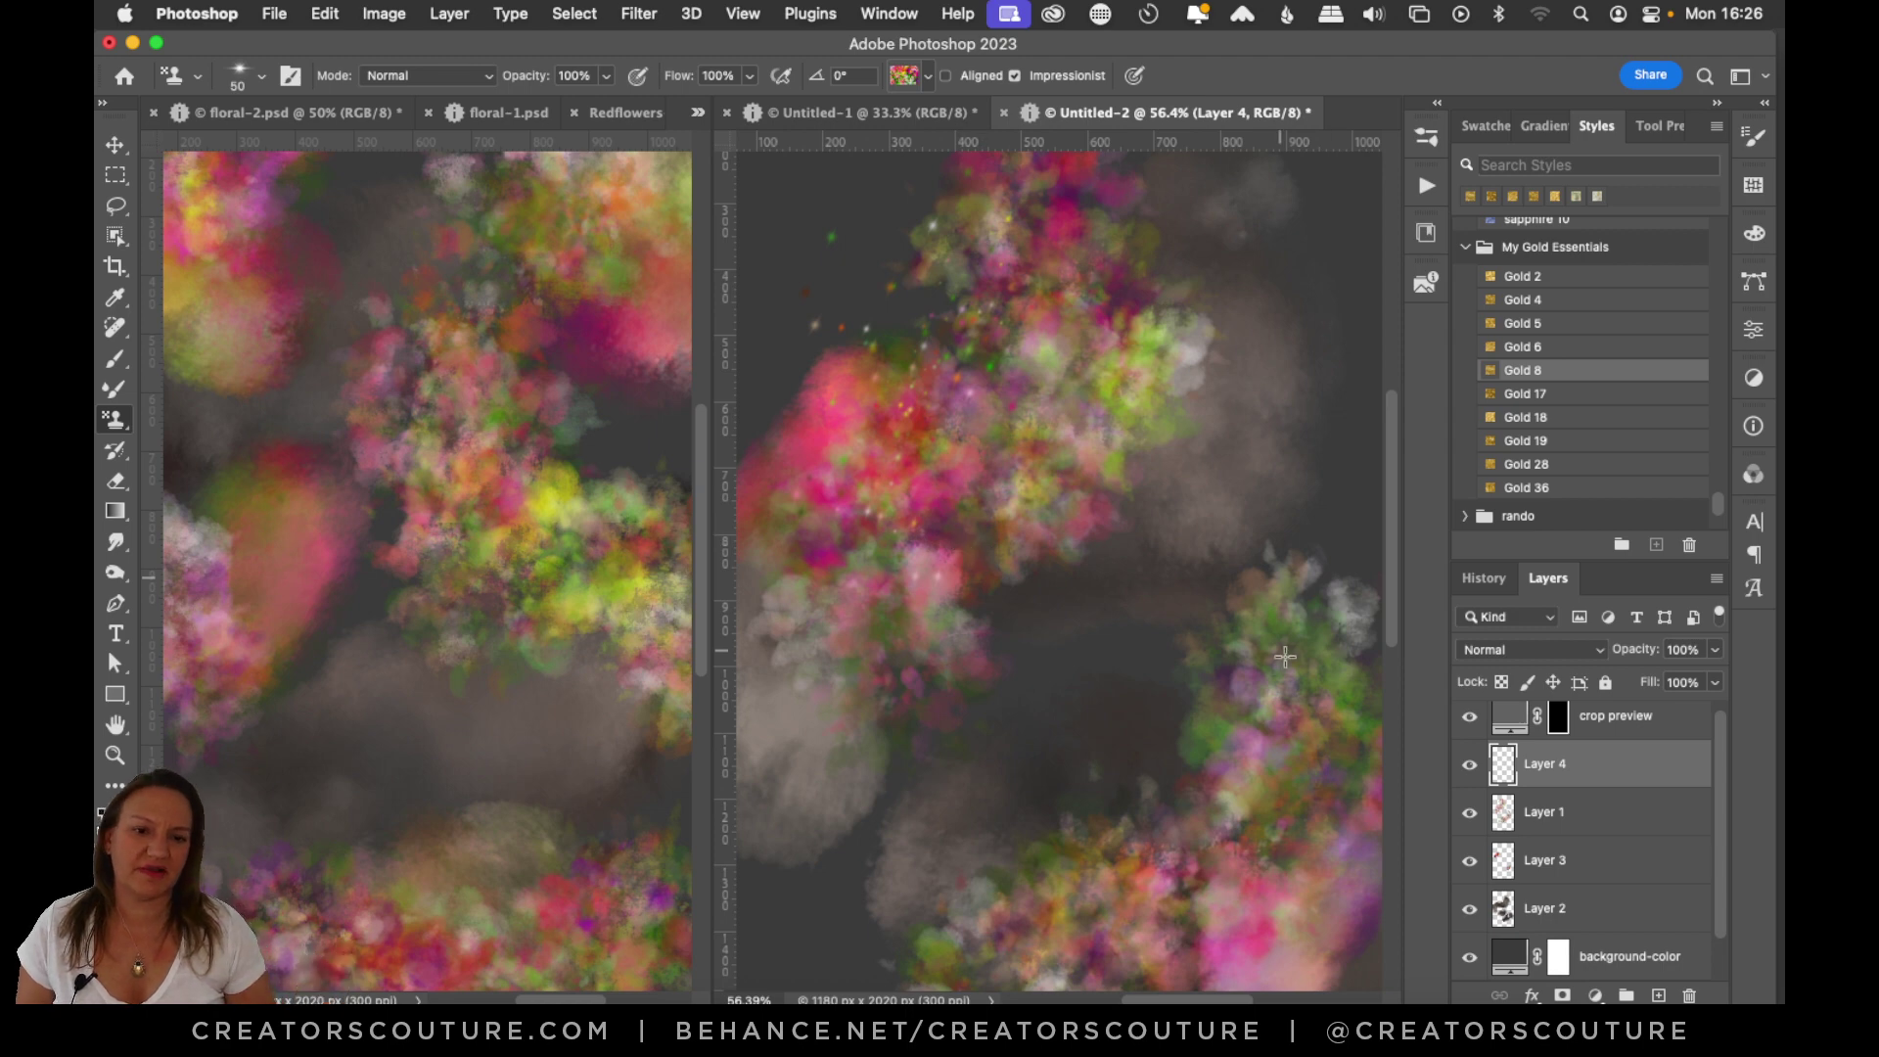
left_click_drag(1286, 658, 1159, 911)
left_click_drag(1124, 789, 1178, 933)
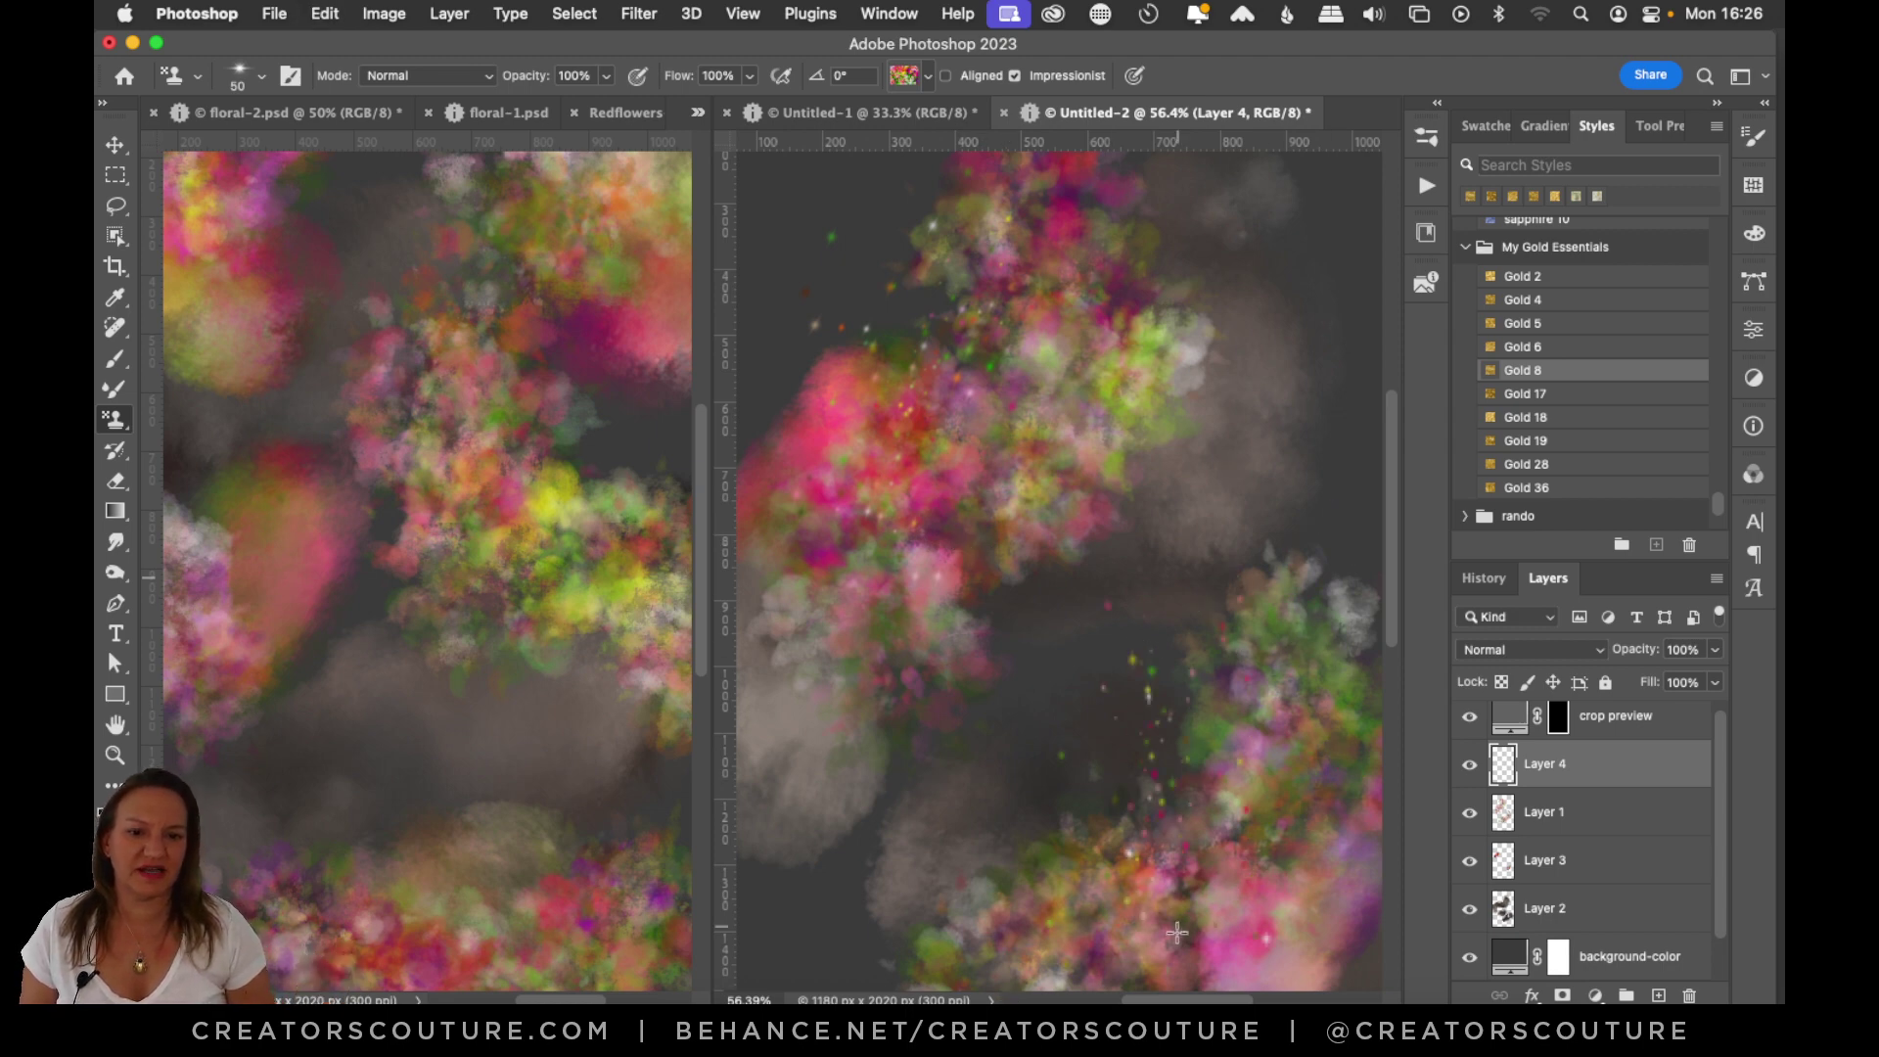
left_click_drag(1031, 680, 934, 971)
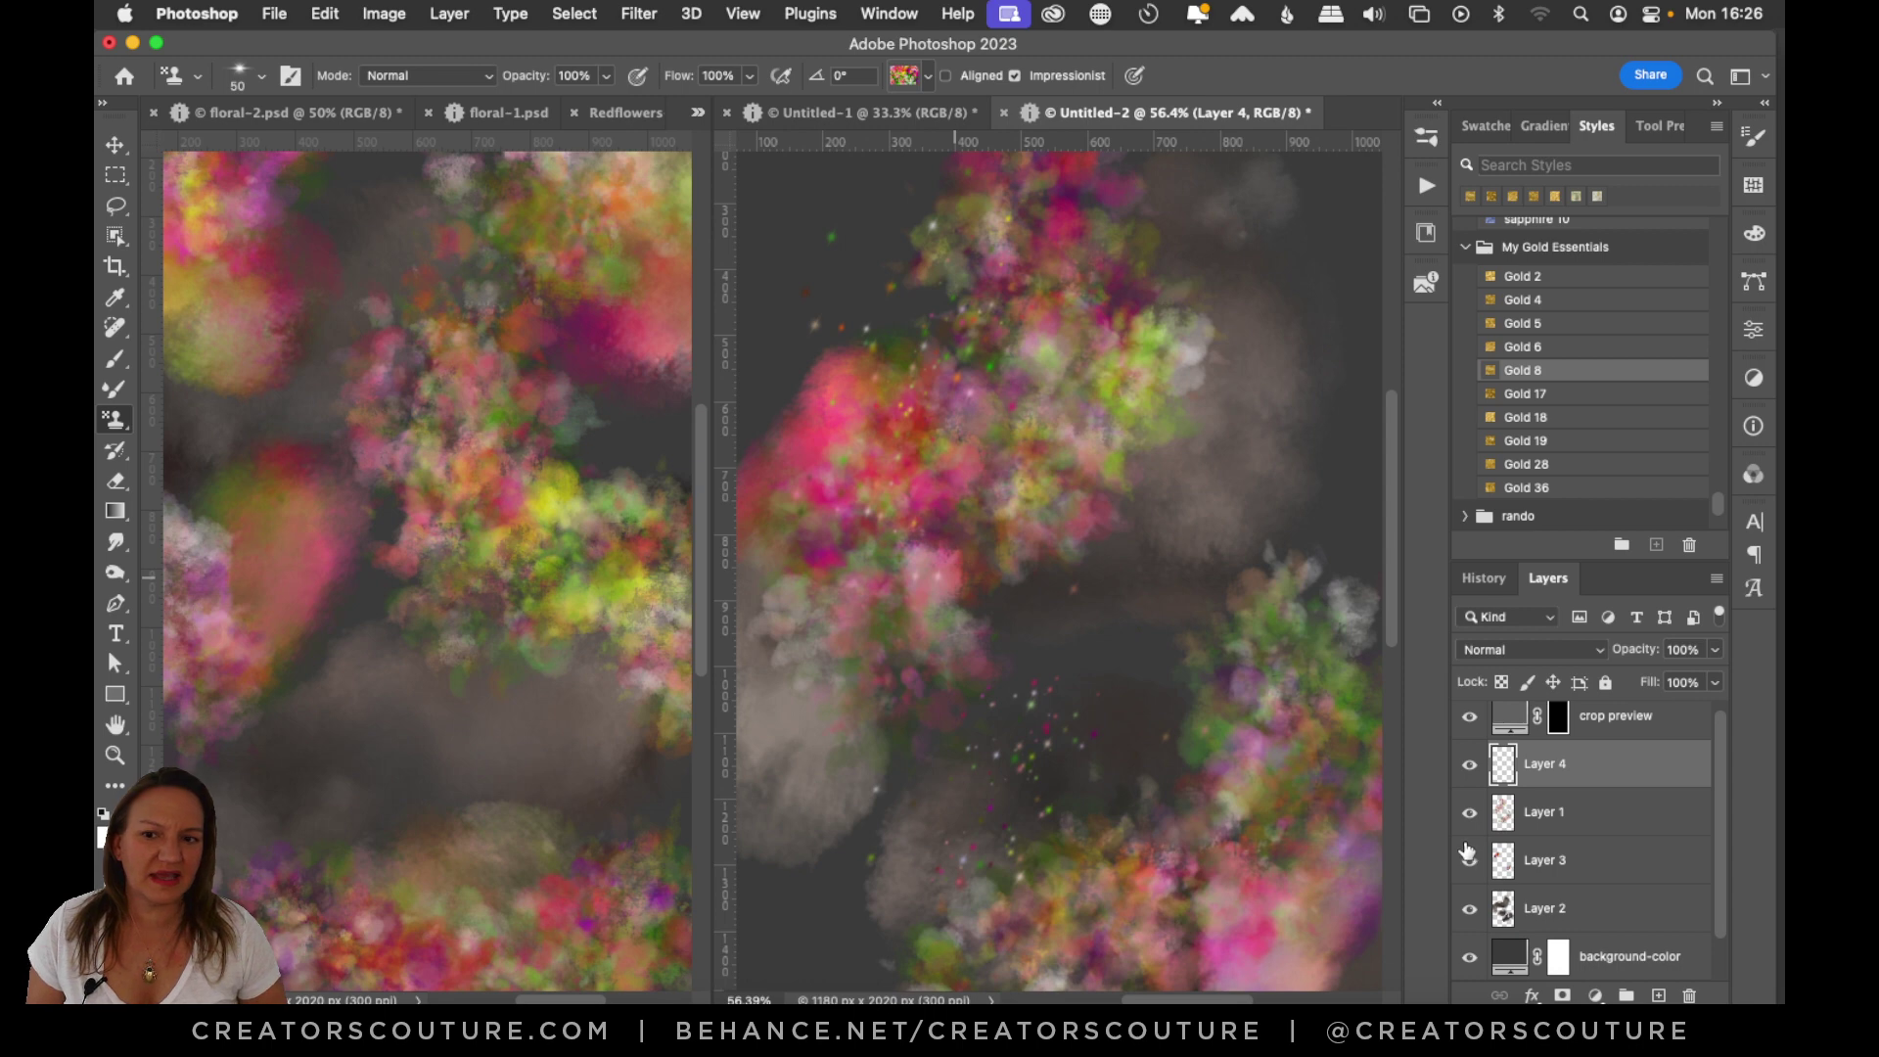
Add a new layer directly above Layer 3 in Untitled-2.
left_click(1581, 832)
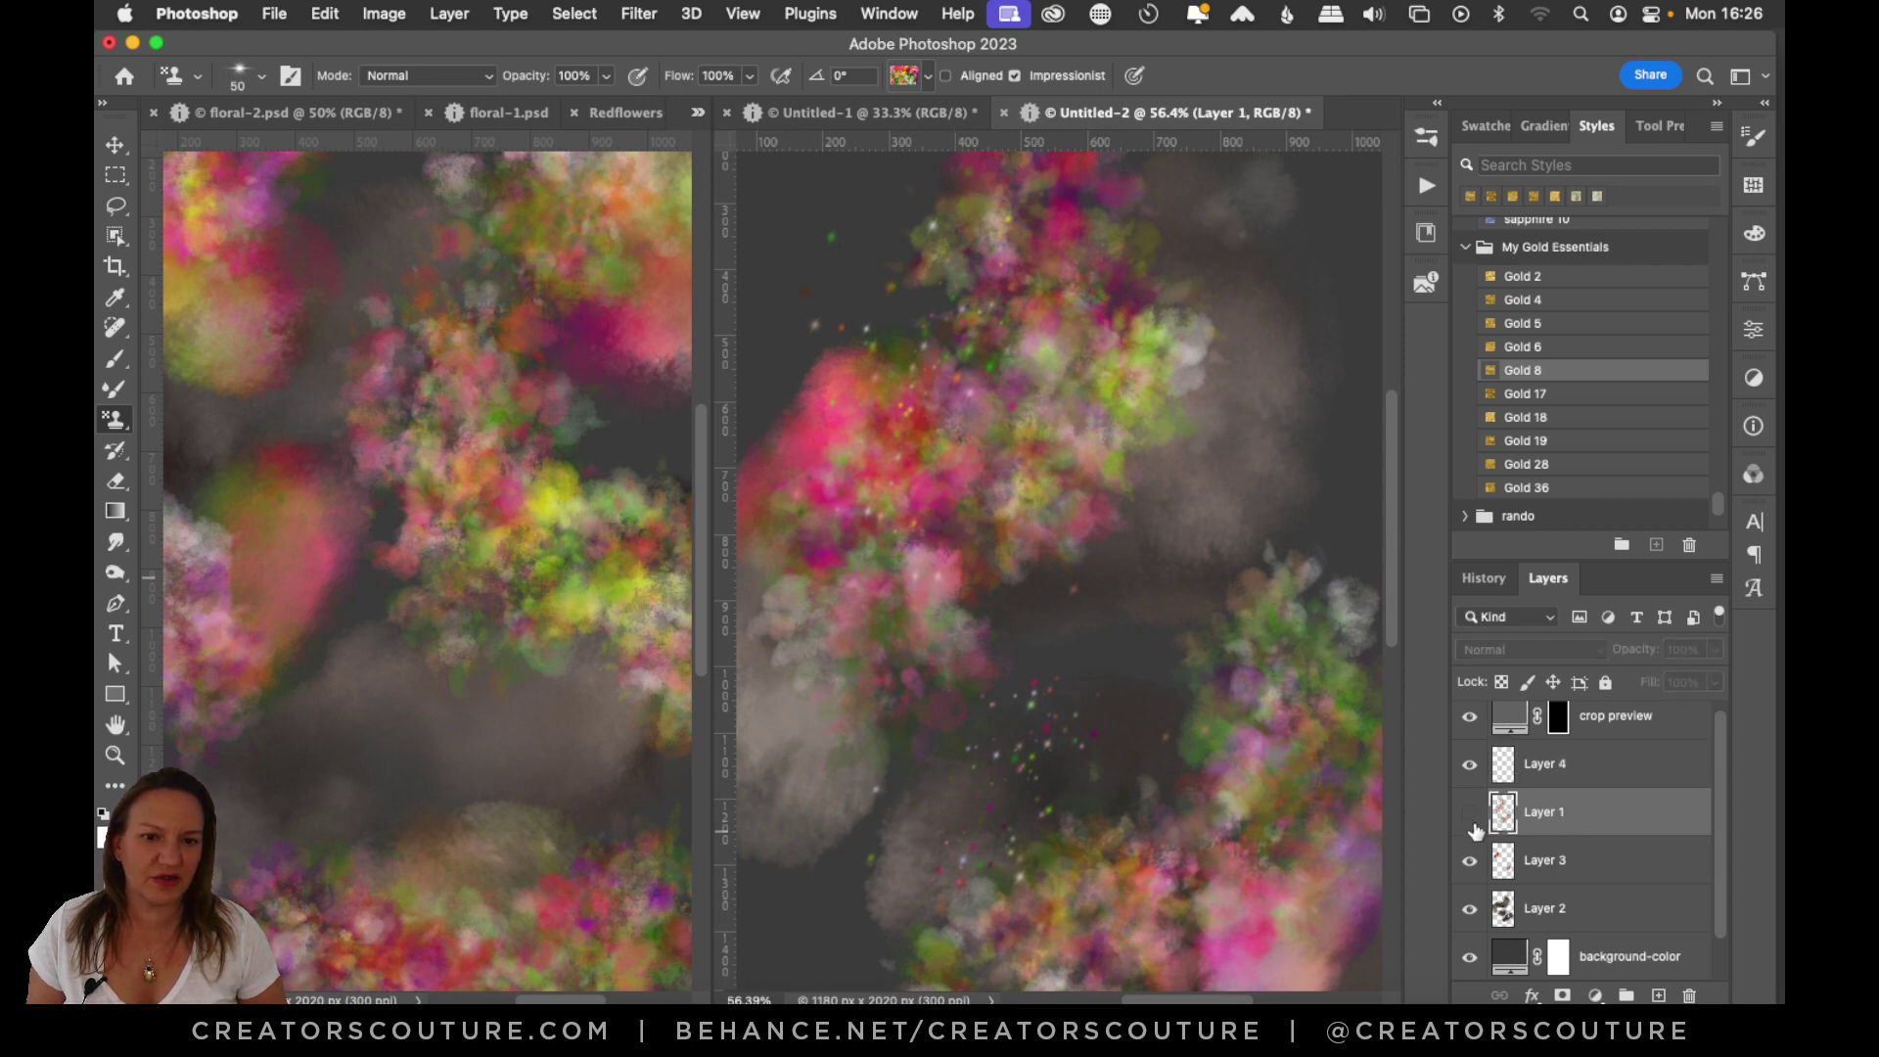
left_click(1590, 864)
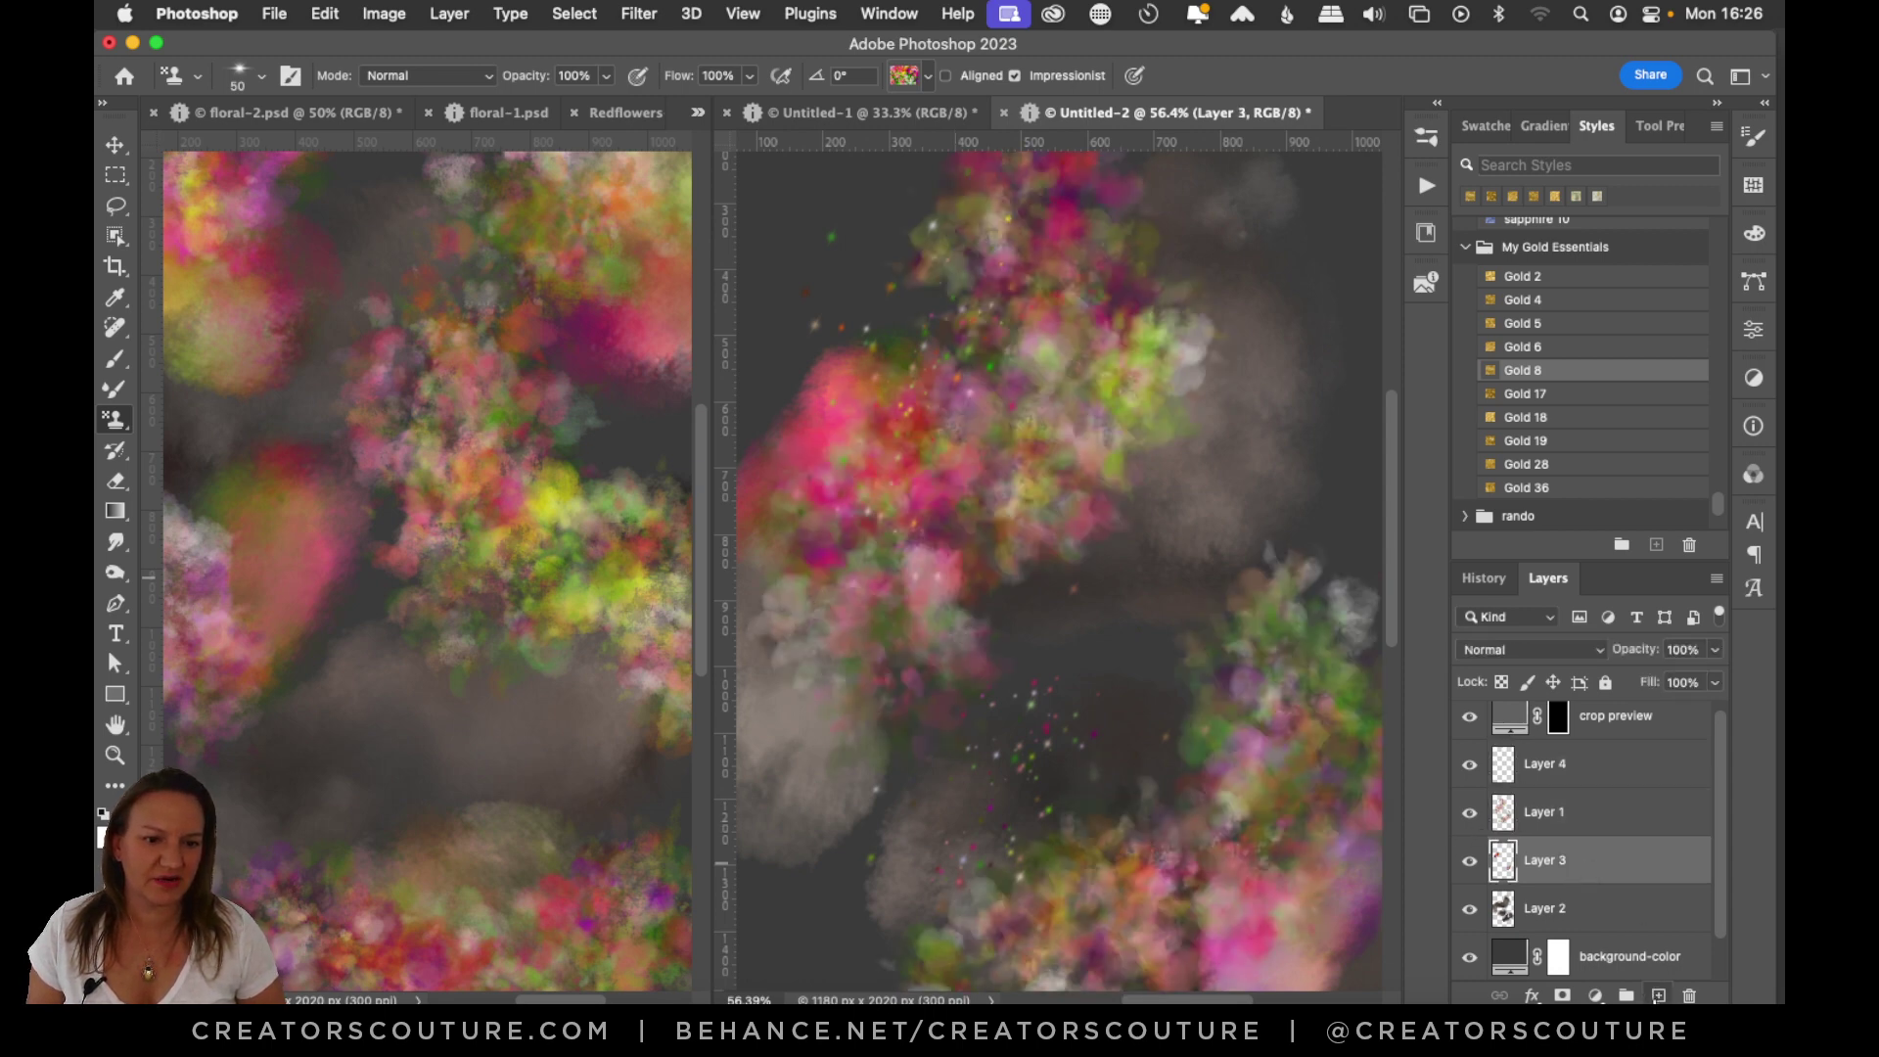
left_click(1658, 995)
Choose the 19-galaxy brush for the Pattern Stamp tool.
left_click(1426, 137)
scroll(1392, 380, "down", 2)
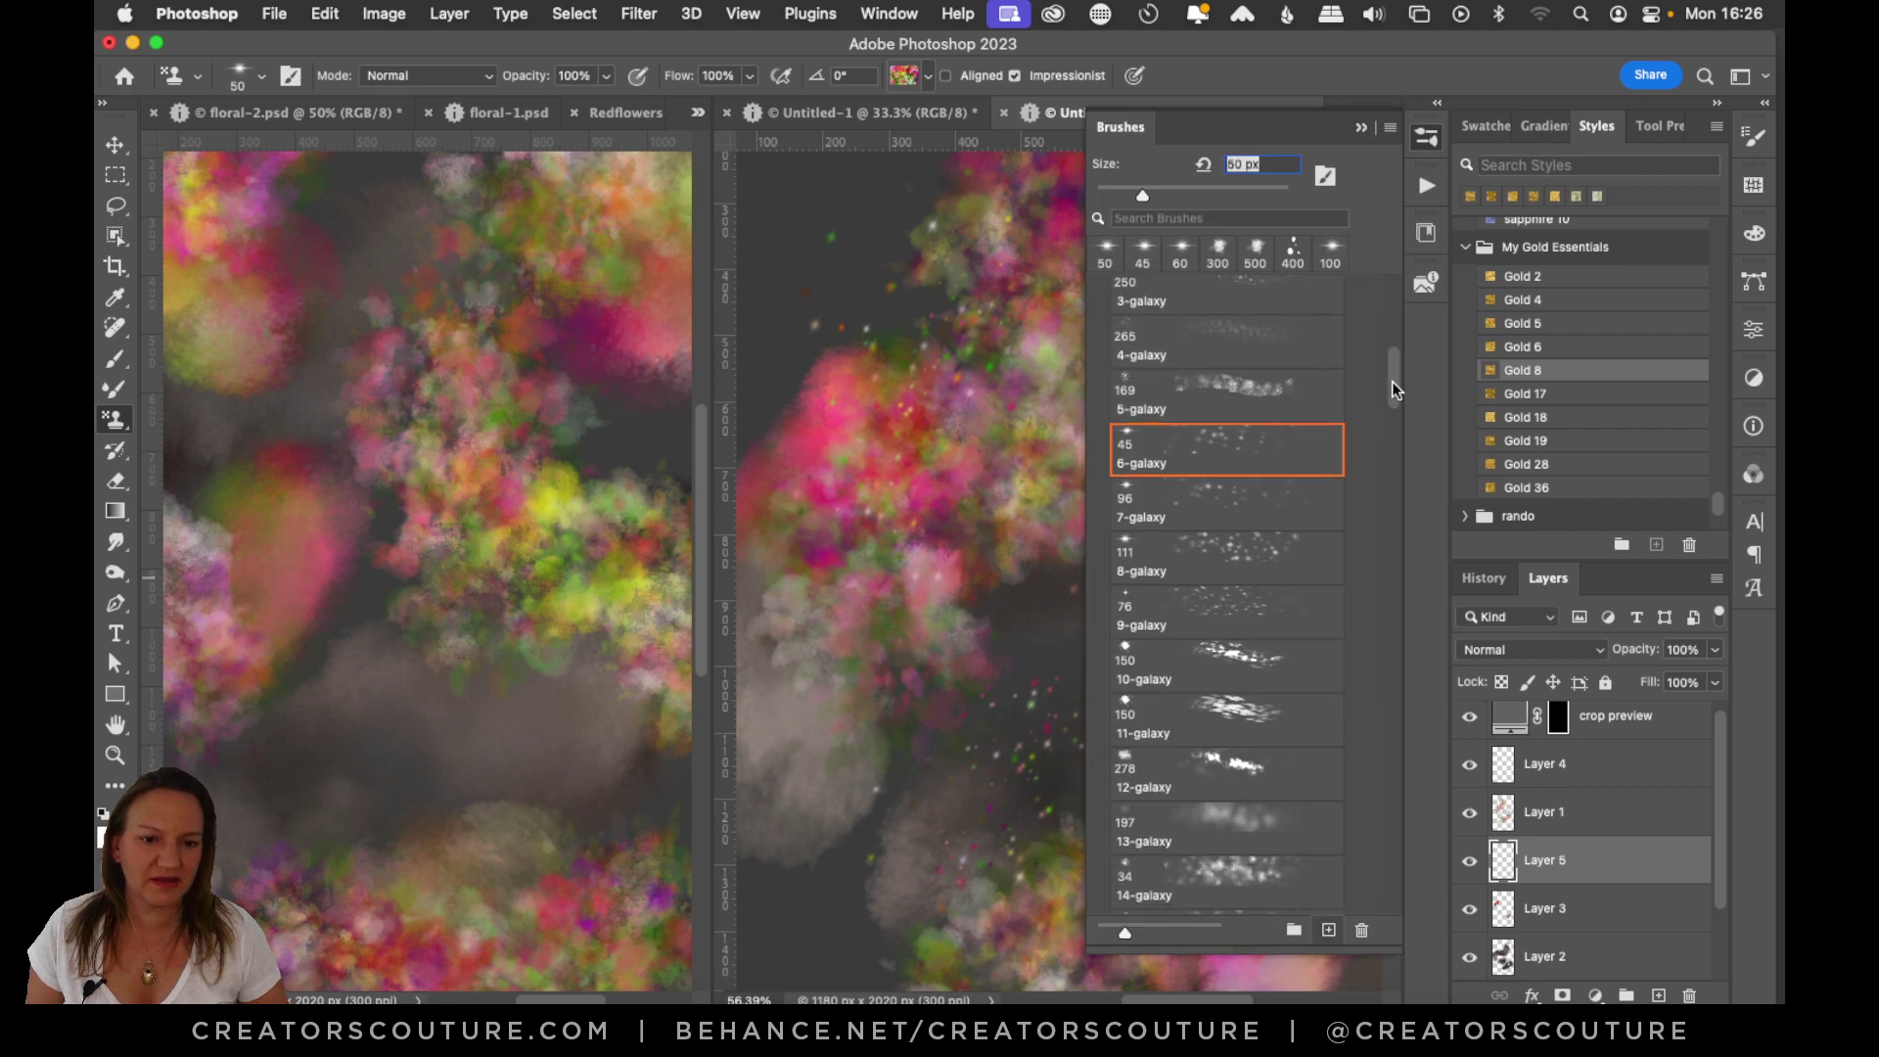
left_click_drag(1392, 381, 1378, 450)
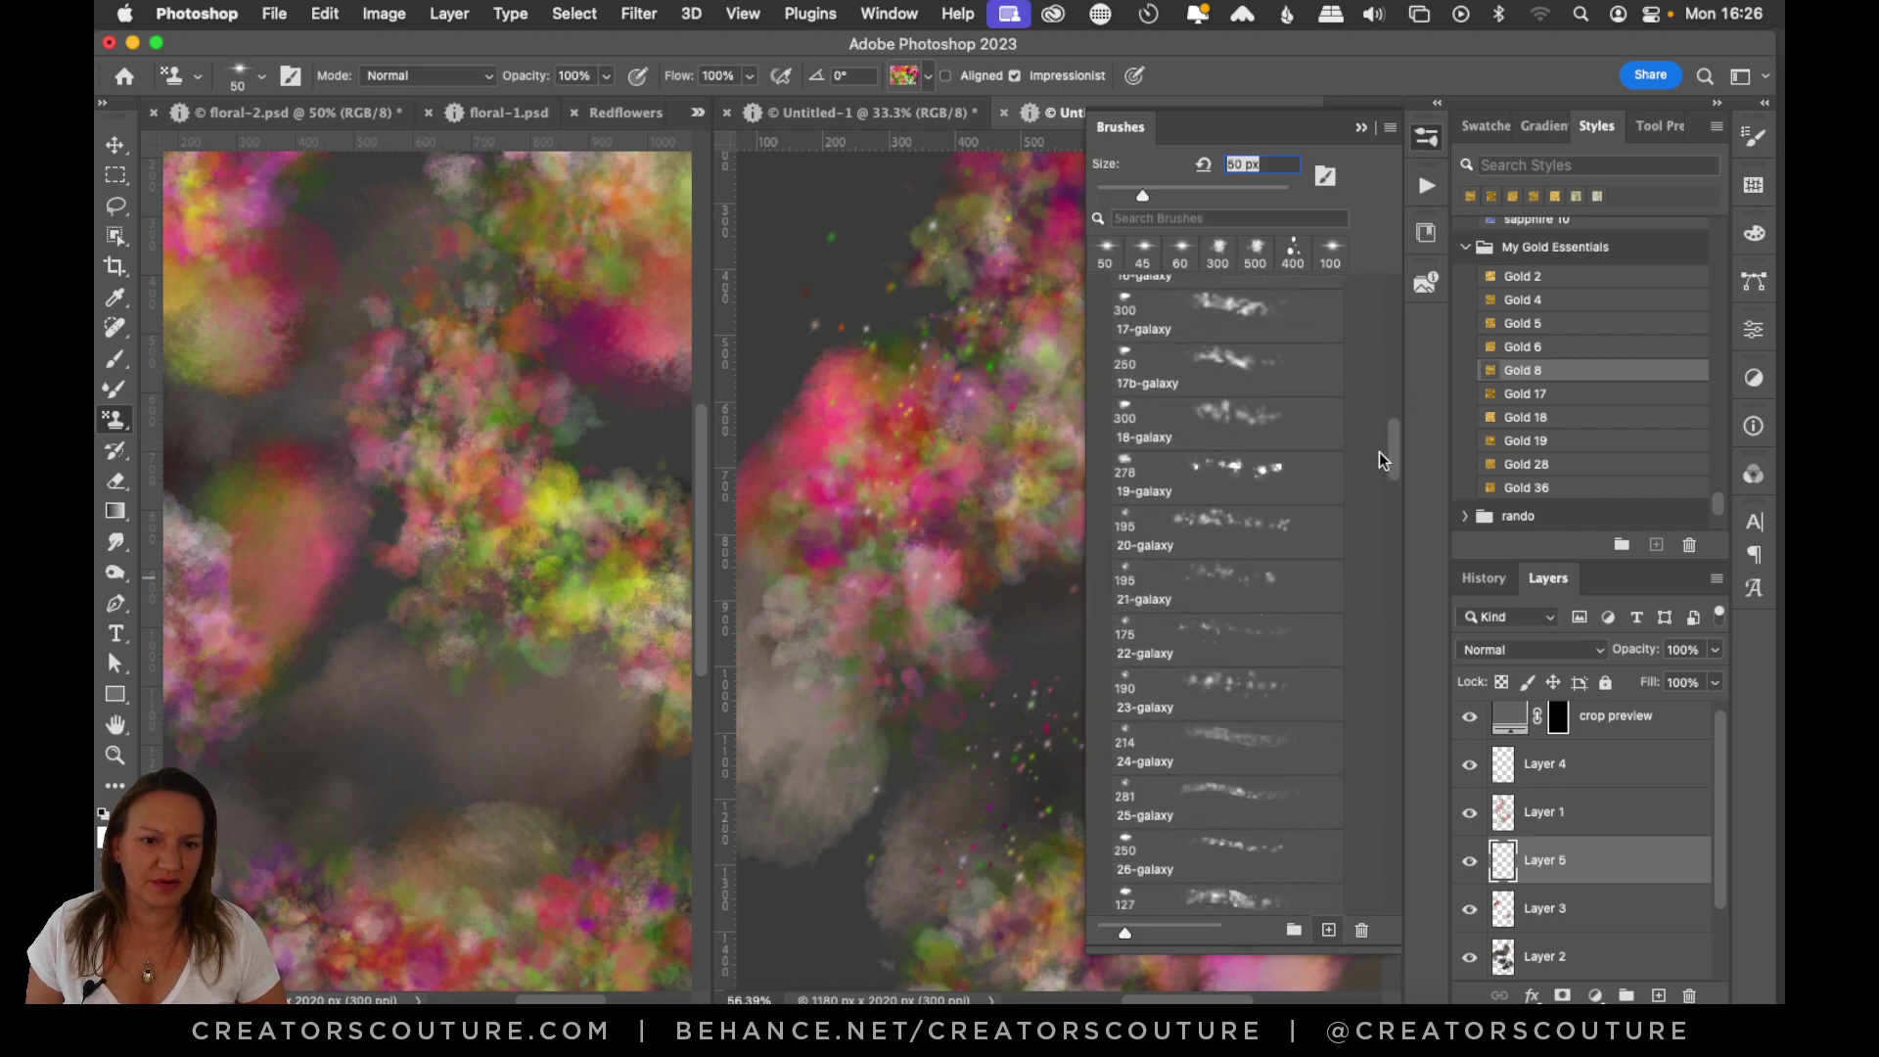
left_click(1255, 480)
left_click(1426, 141)
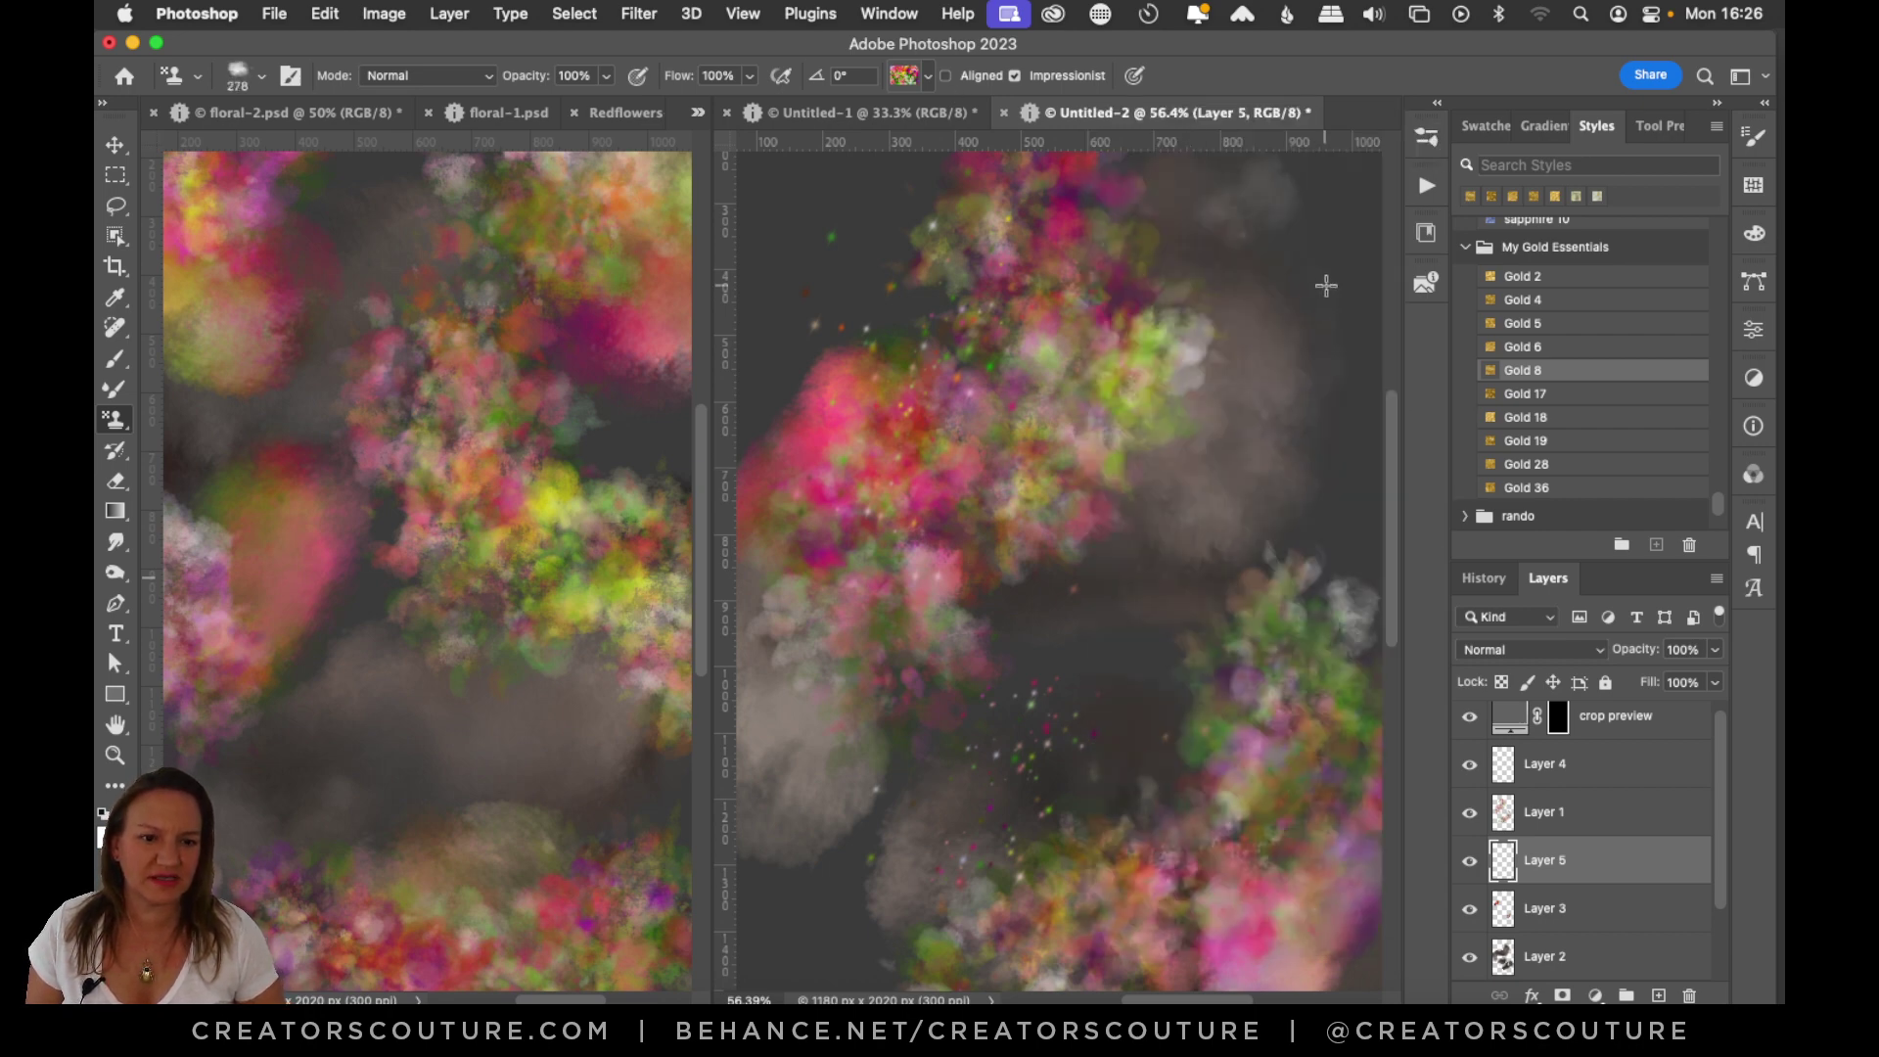
Try several 19-galaxy strokes with the multicoloured flower pattern across the new layer, undoing each one.
mouse_move(1326, 284)
left_mouse_down()
mouse_move(1277, 342)
mouse_move(1256, 456)
mouse_move(1173, 528)
mouse_move(1161, 607)
mouse_move(1038, 674)
mouse_move(1015, 709)
left_mouse_up()
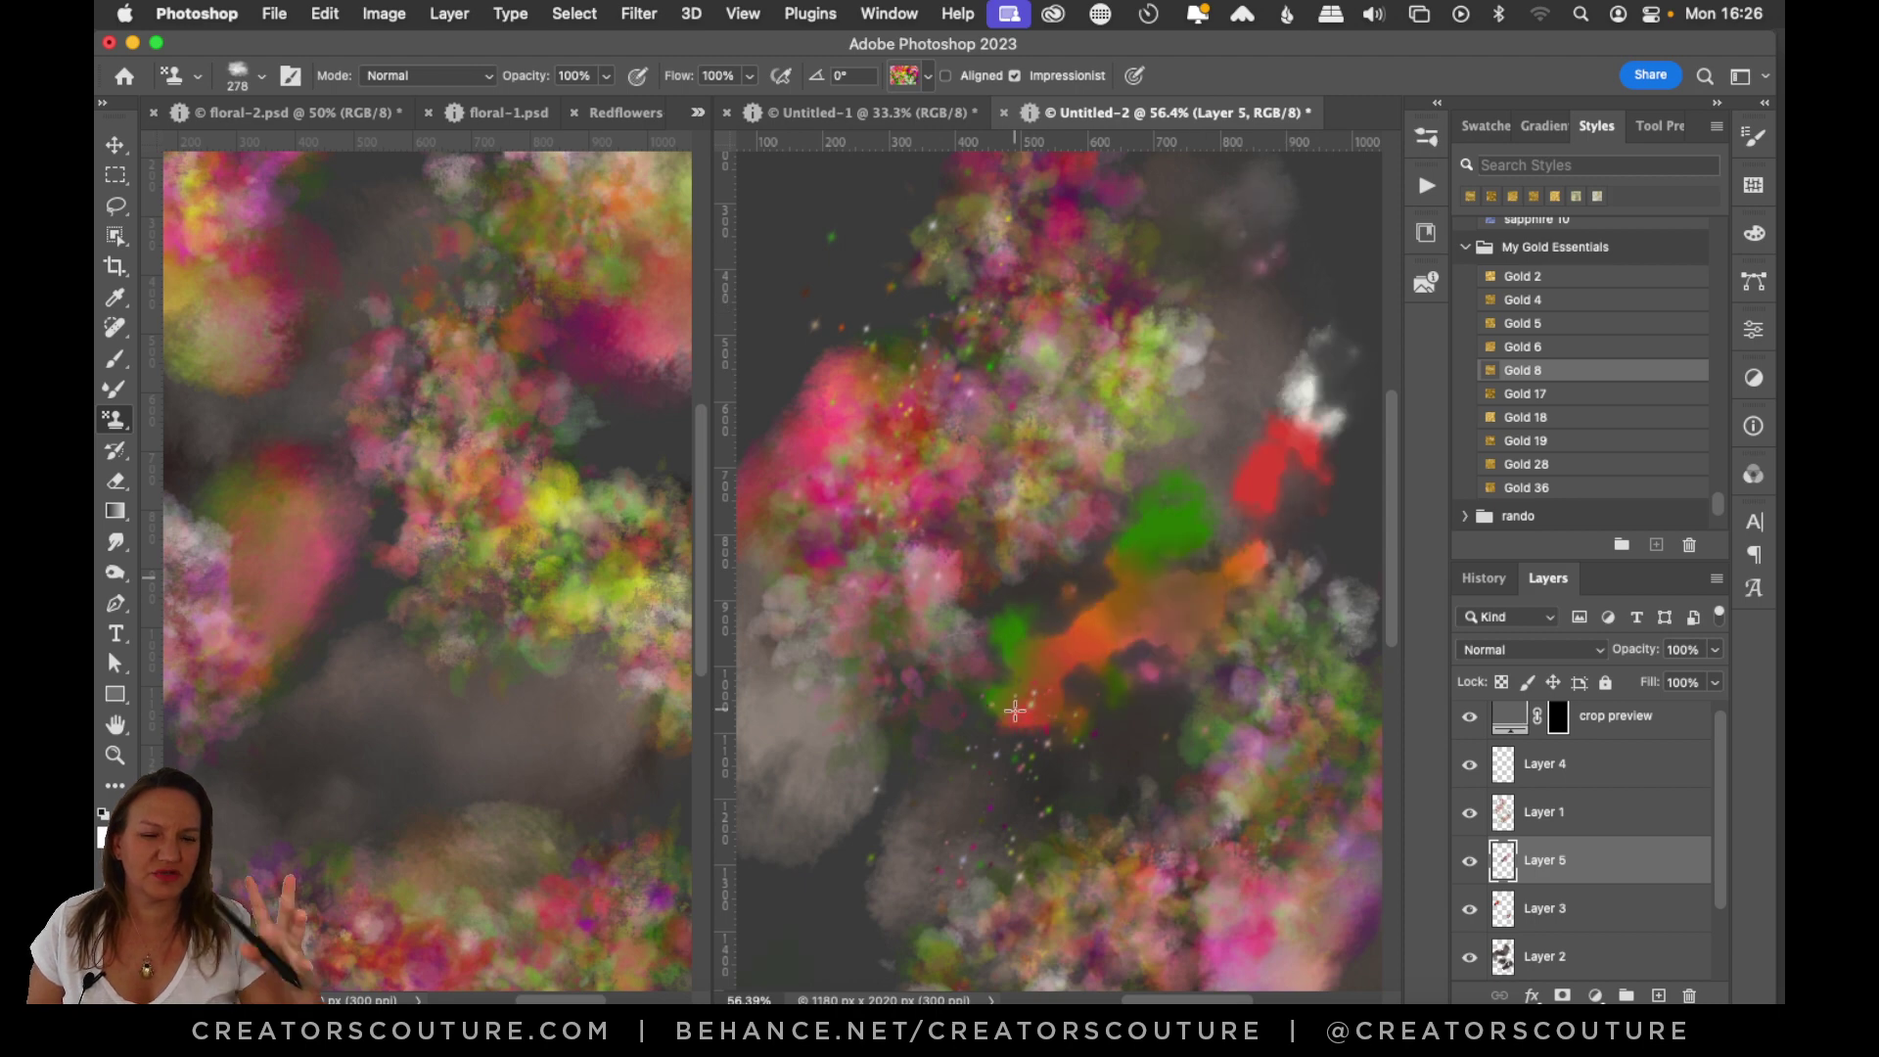
key("super+z")
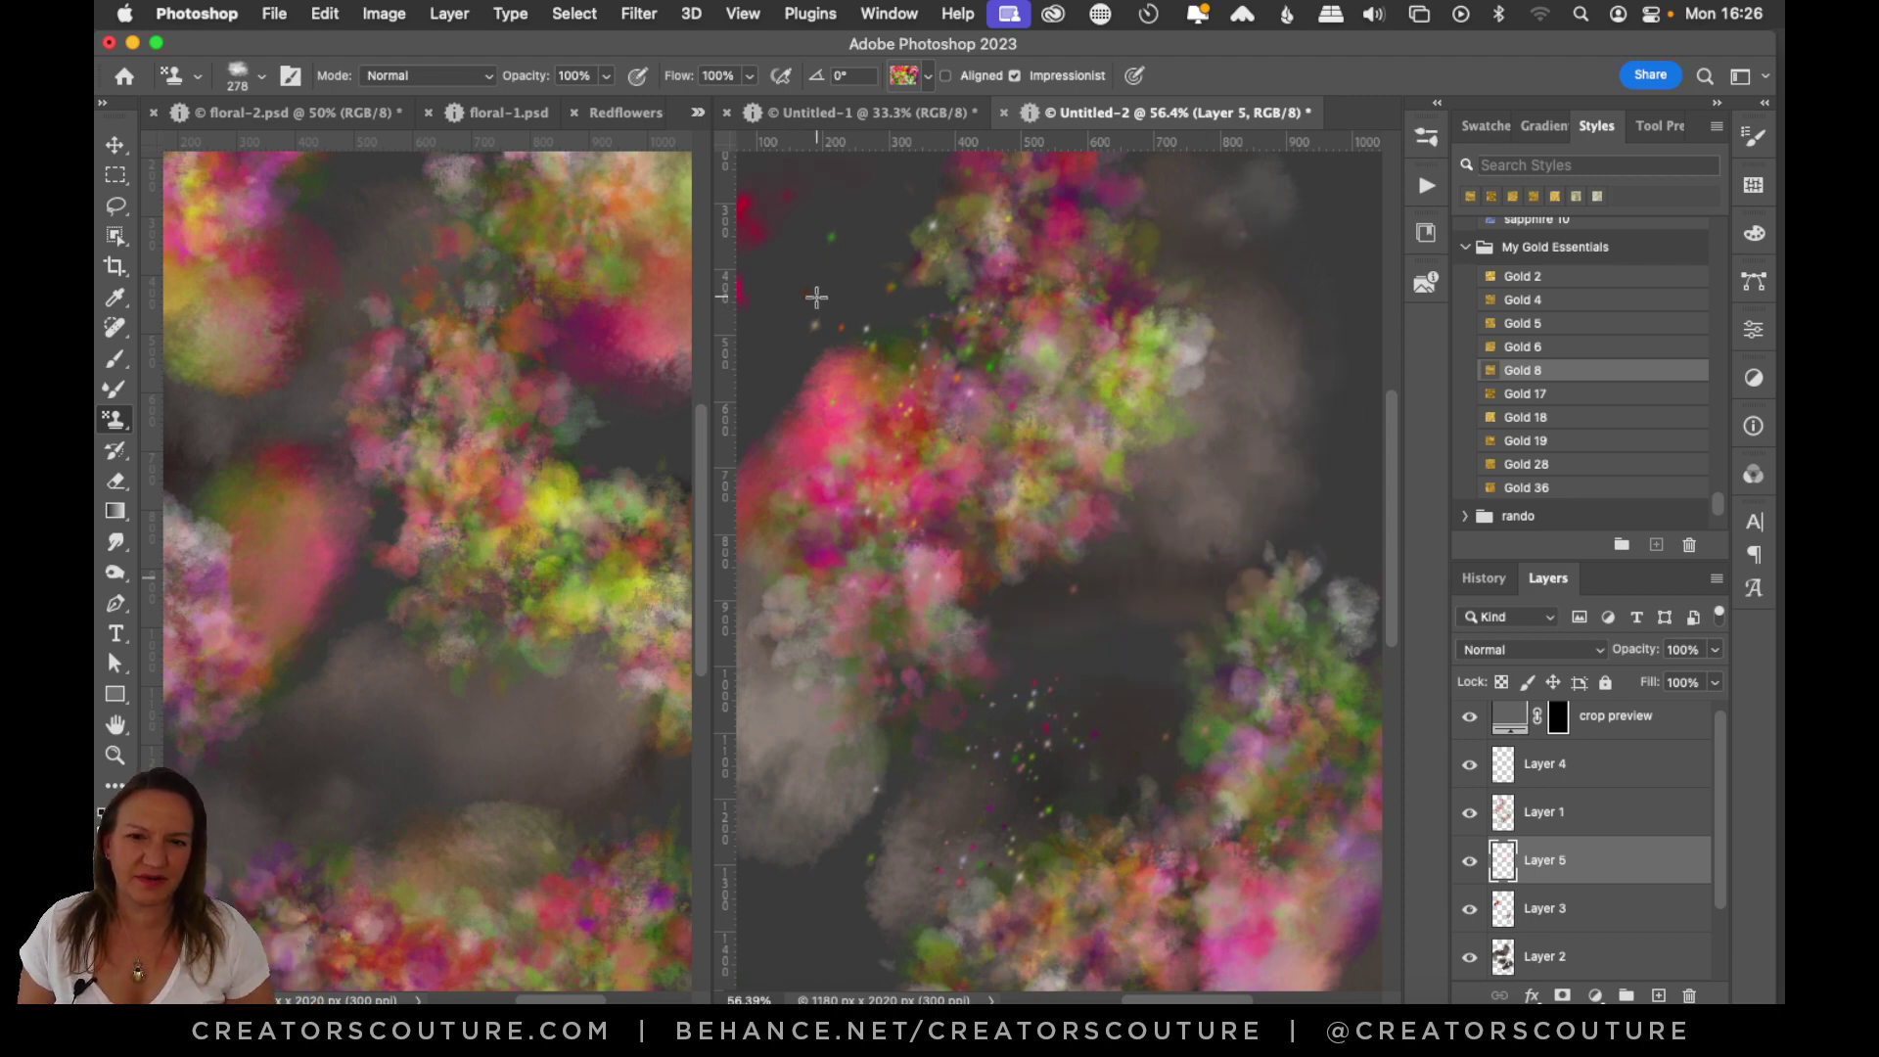
mouse_move(818, 302)
left_mouse_down()
mouse_move(888, 360)
mouse_move(1189, 479)
left_mouse_up()
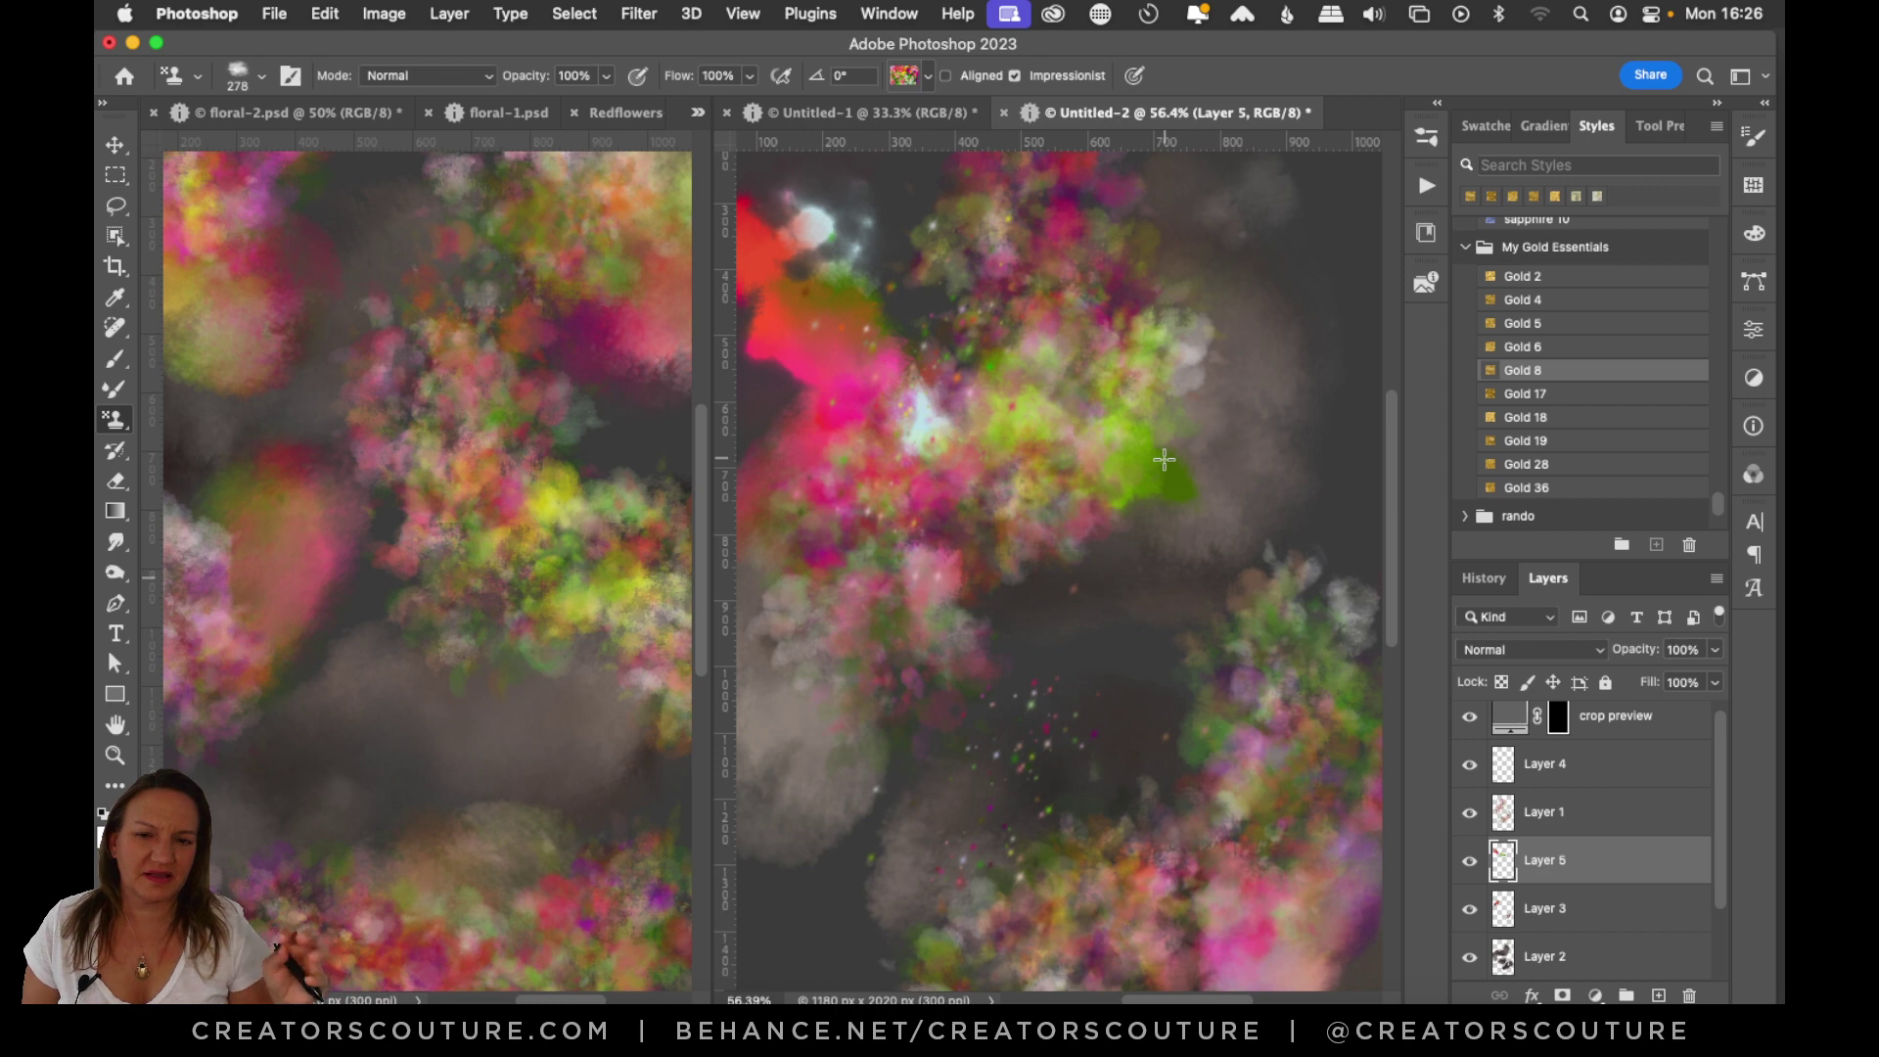
key("super+z")
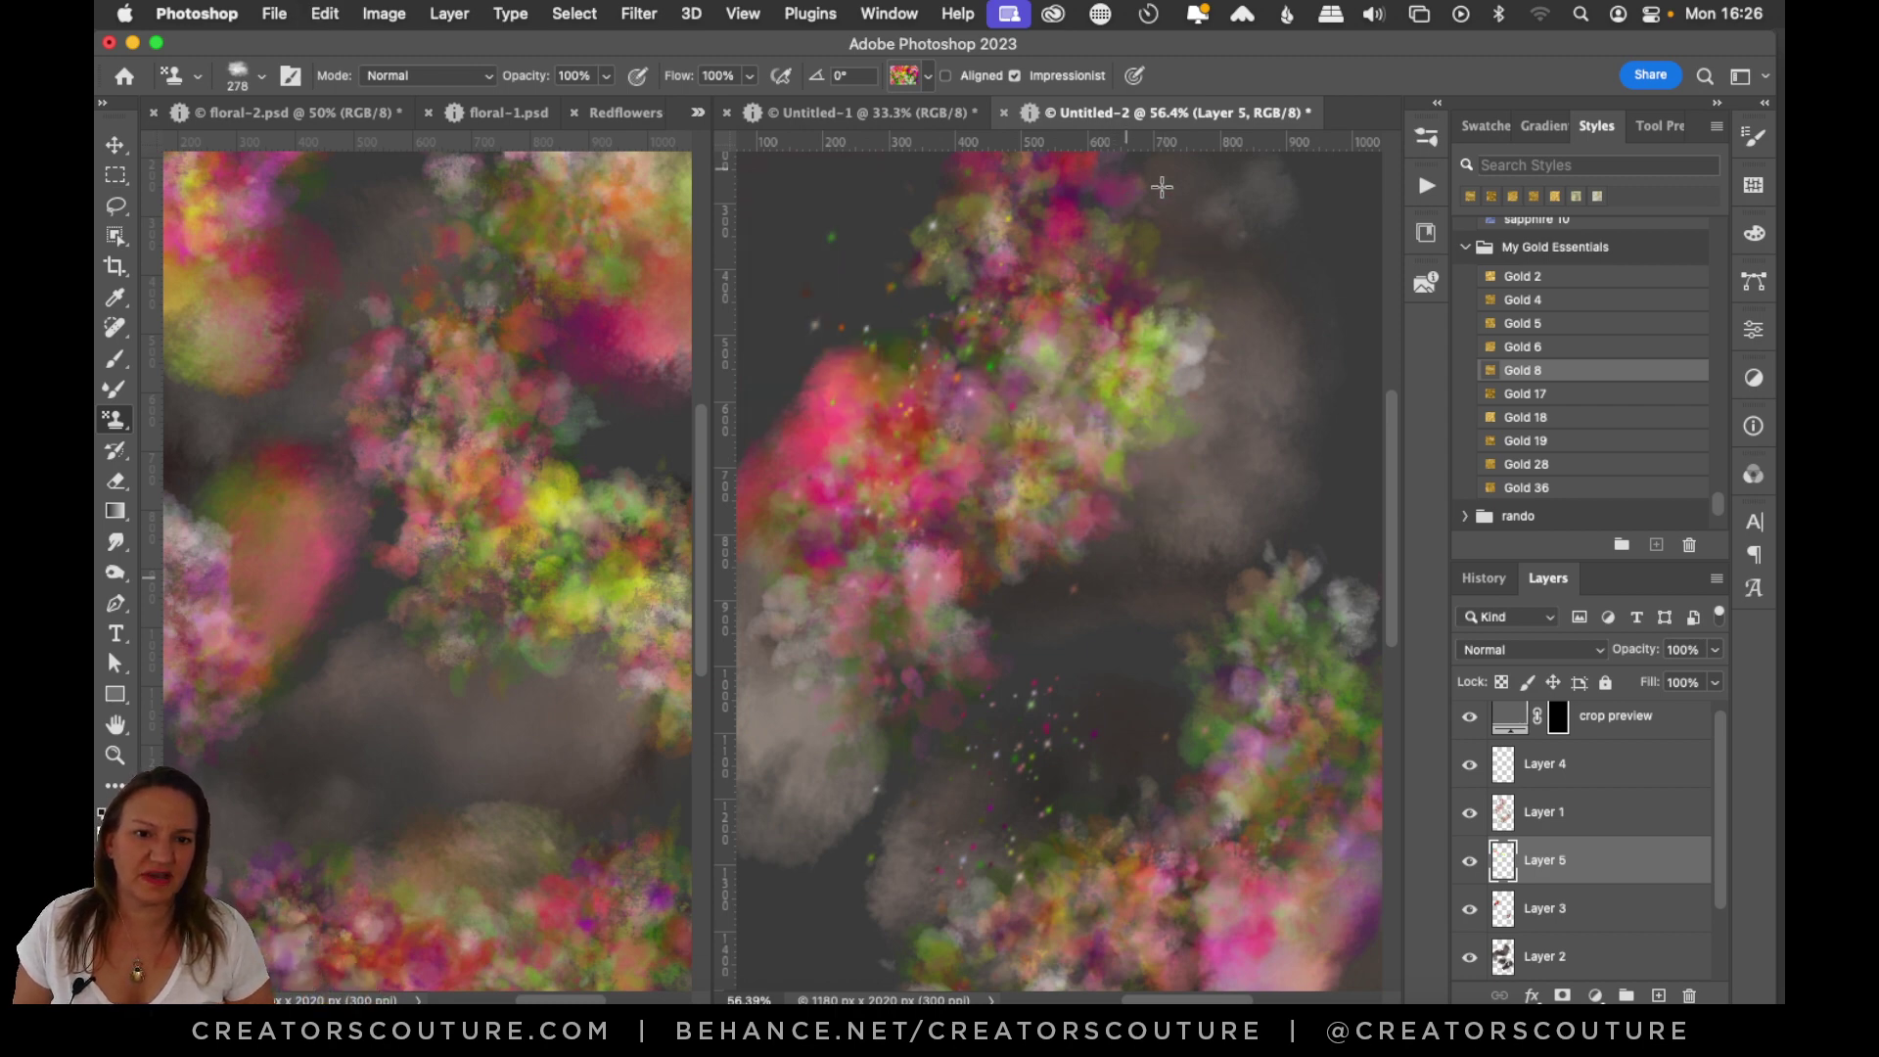
mouse_move(1331, 234)
left_mouse_down()
mouse_move(1249, 504)
mouse_move(1003, 790)
left_mouse_up()
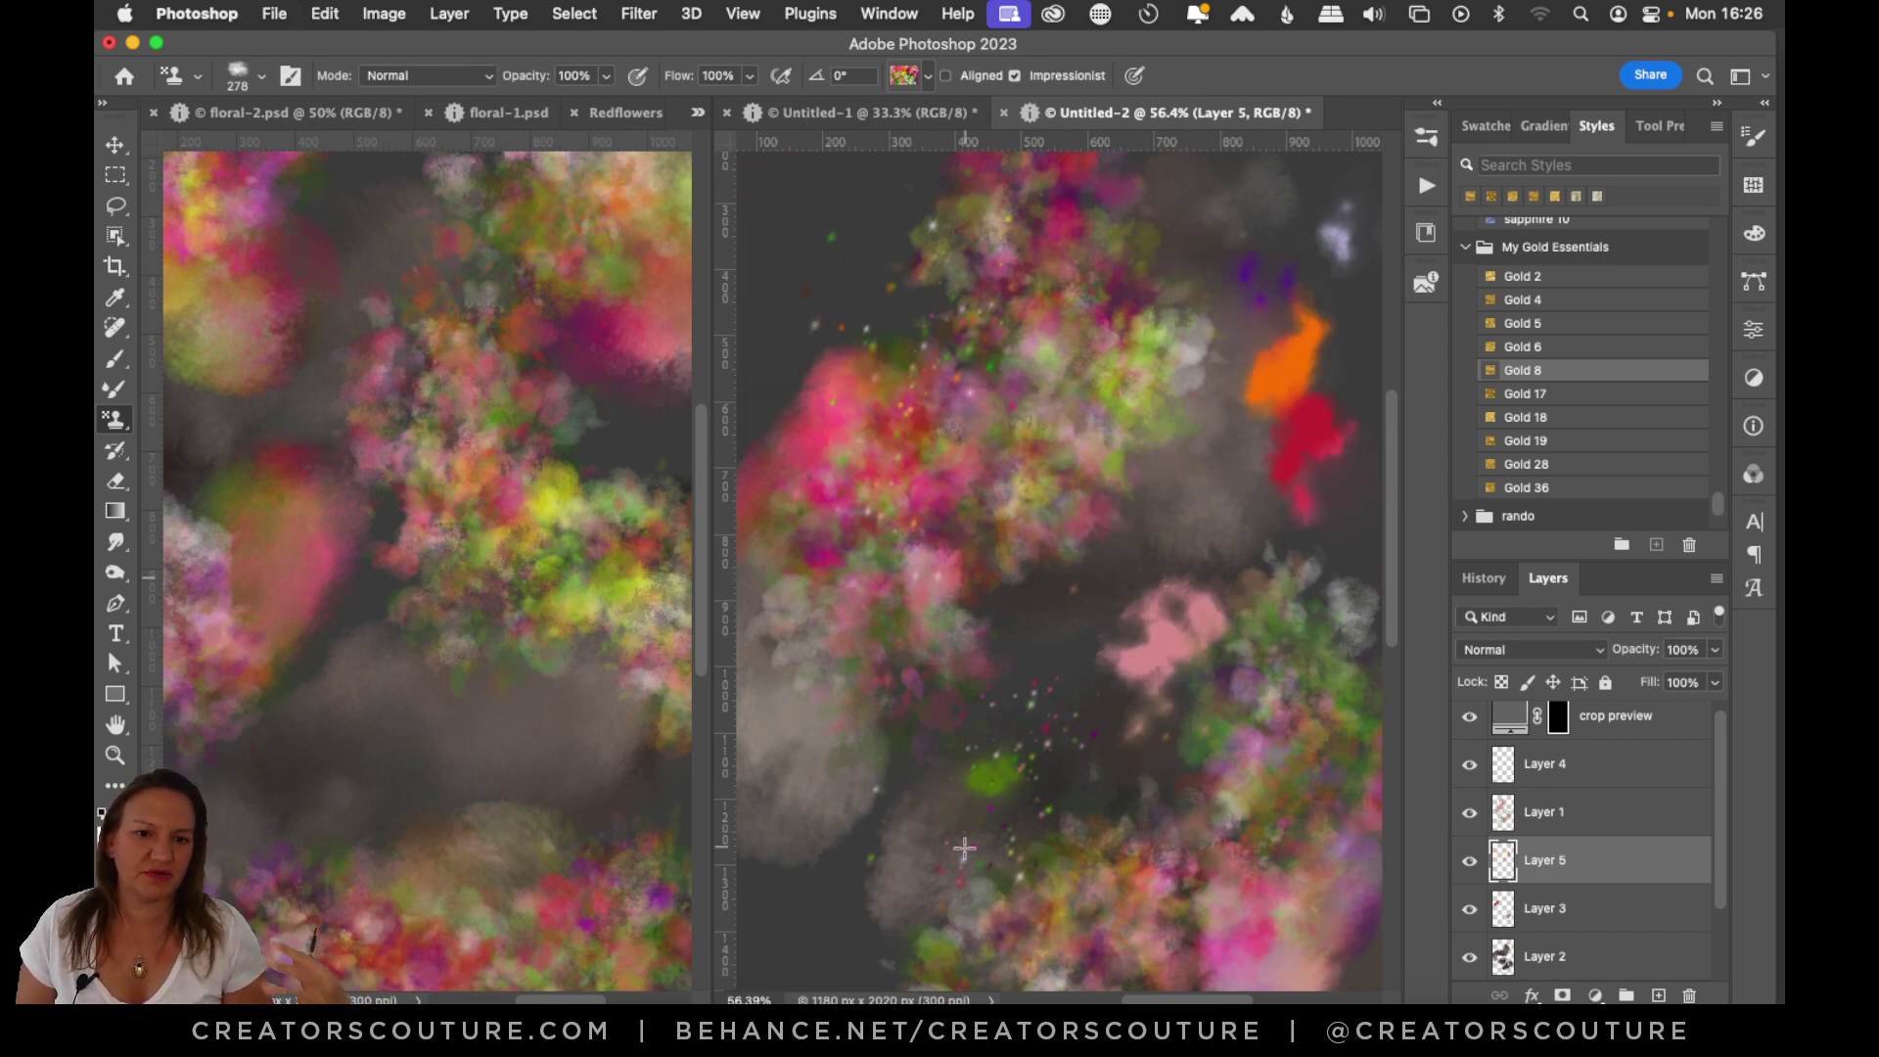
key("super+z")
Switch to the dark grey flower pattern in Untitled Patterns and paint muted cloudy strokes behind the flower clusters on Layer 5.
left_click(898, 74)
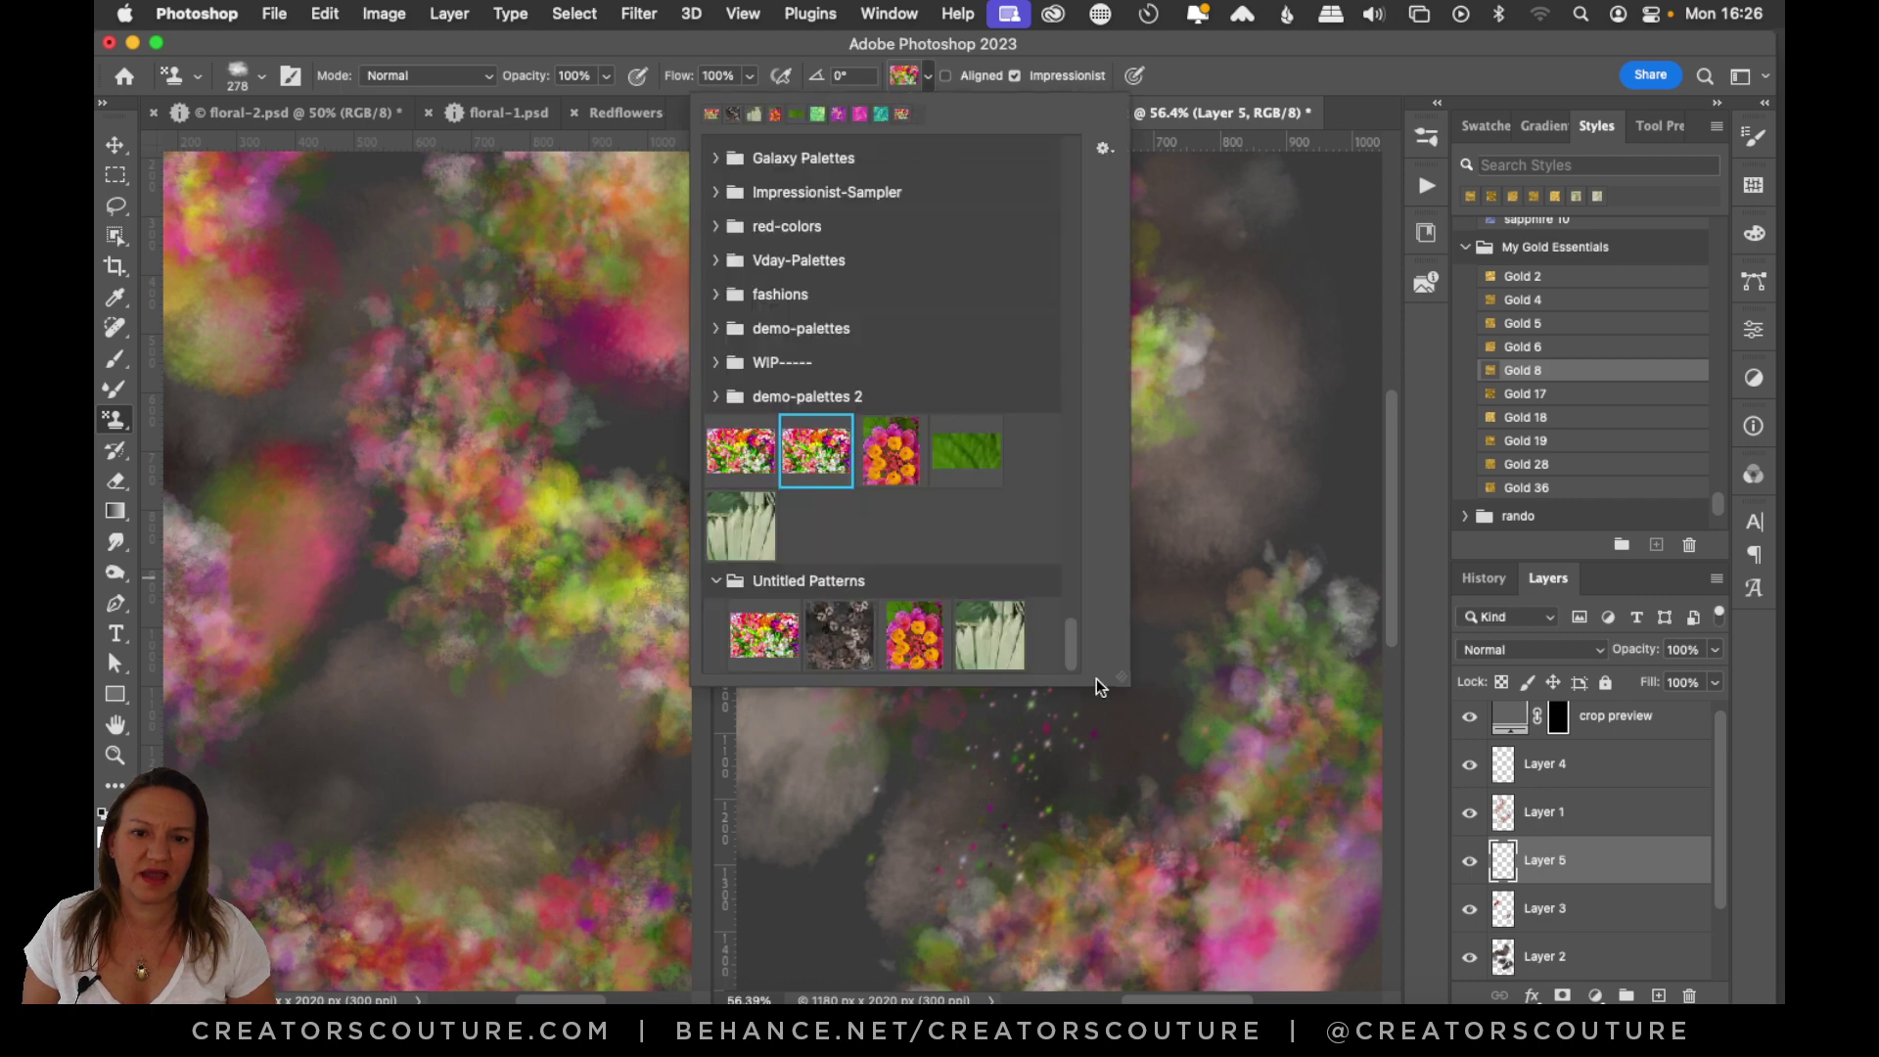
left_click(861, 662)
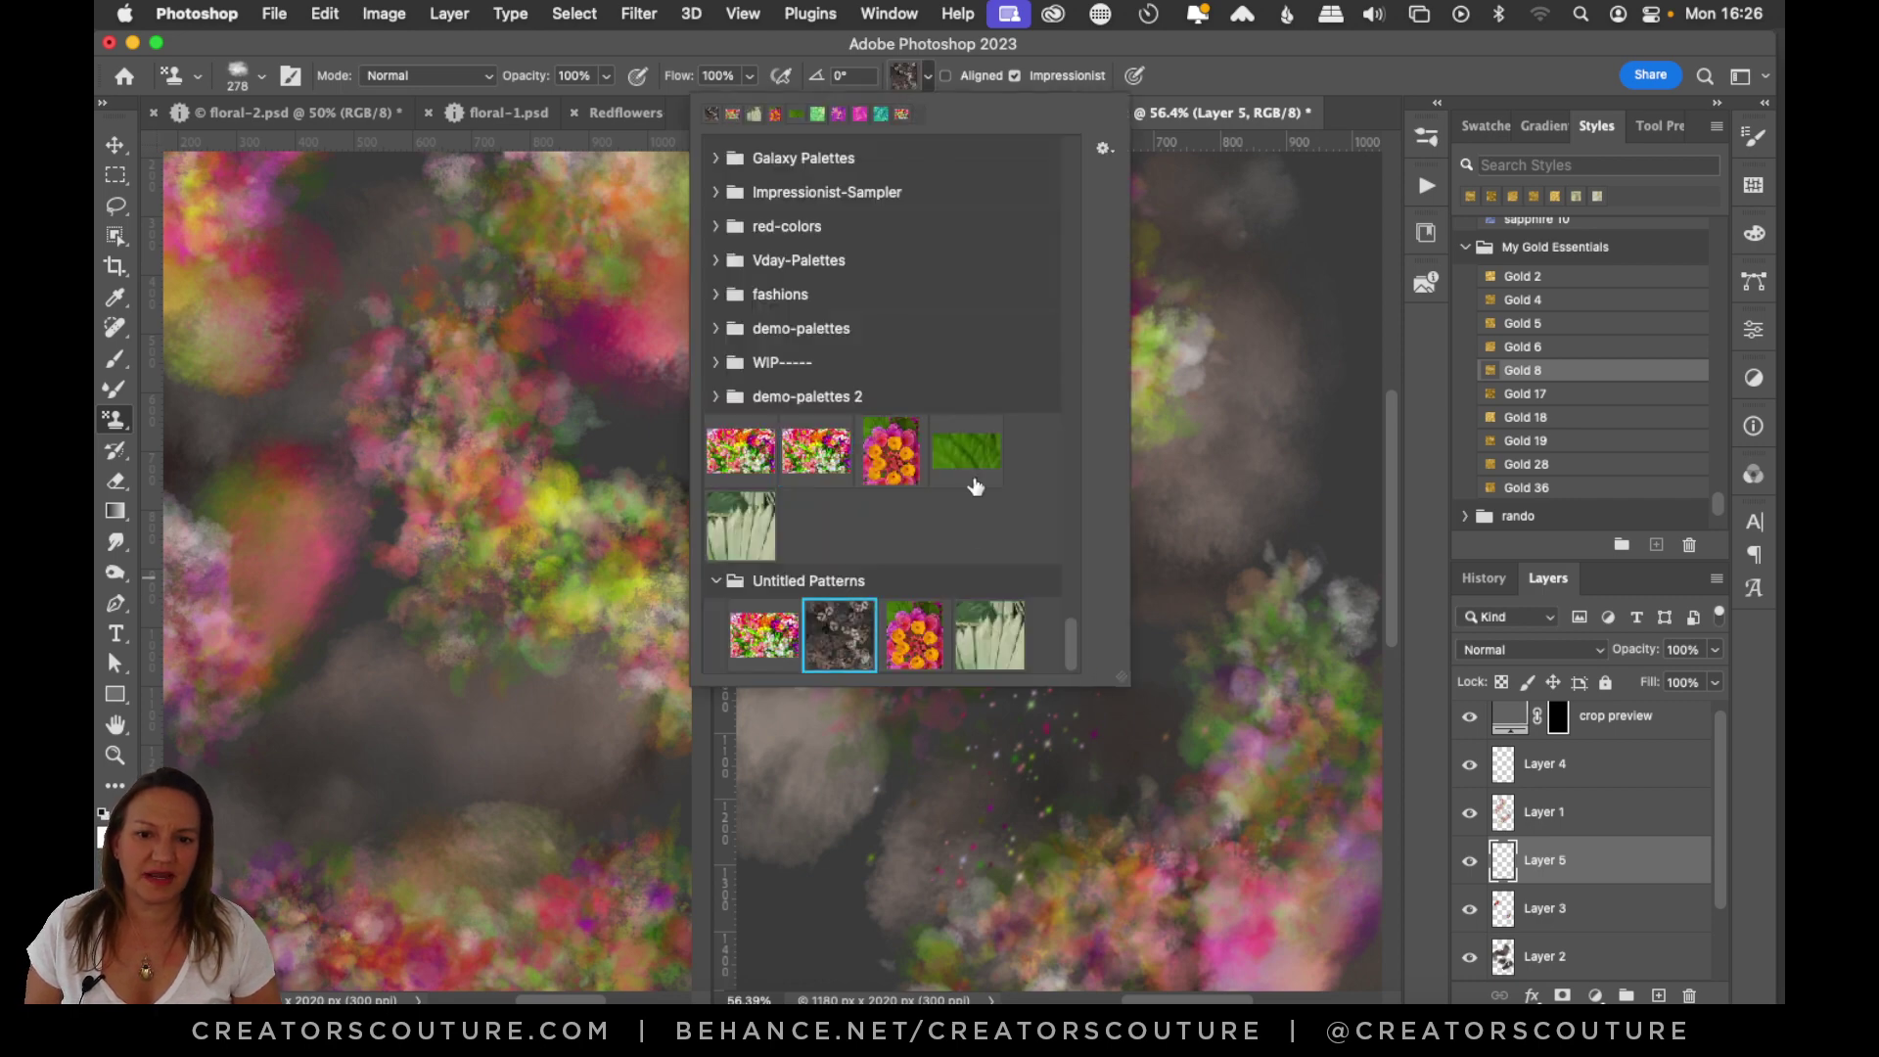
left_click(1235, 71)
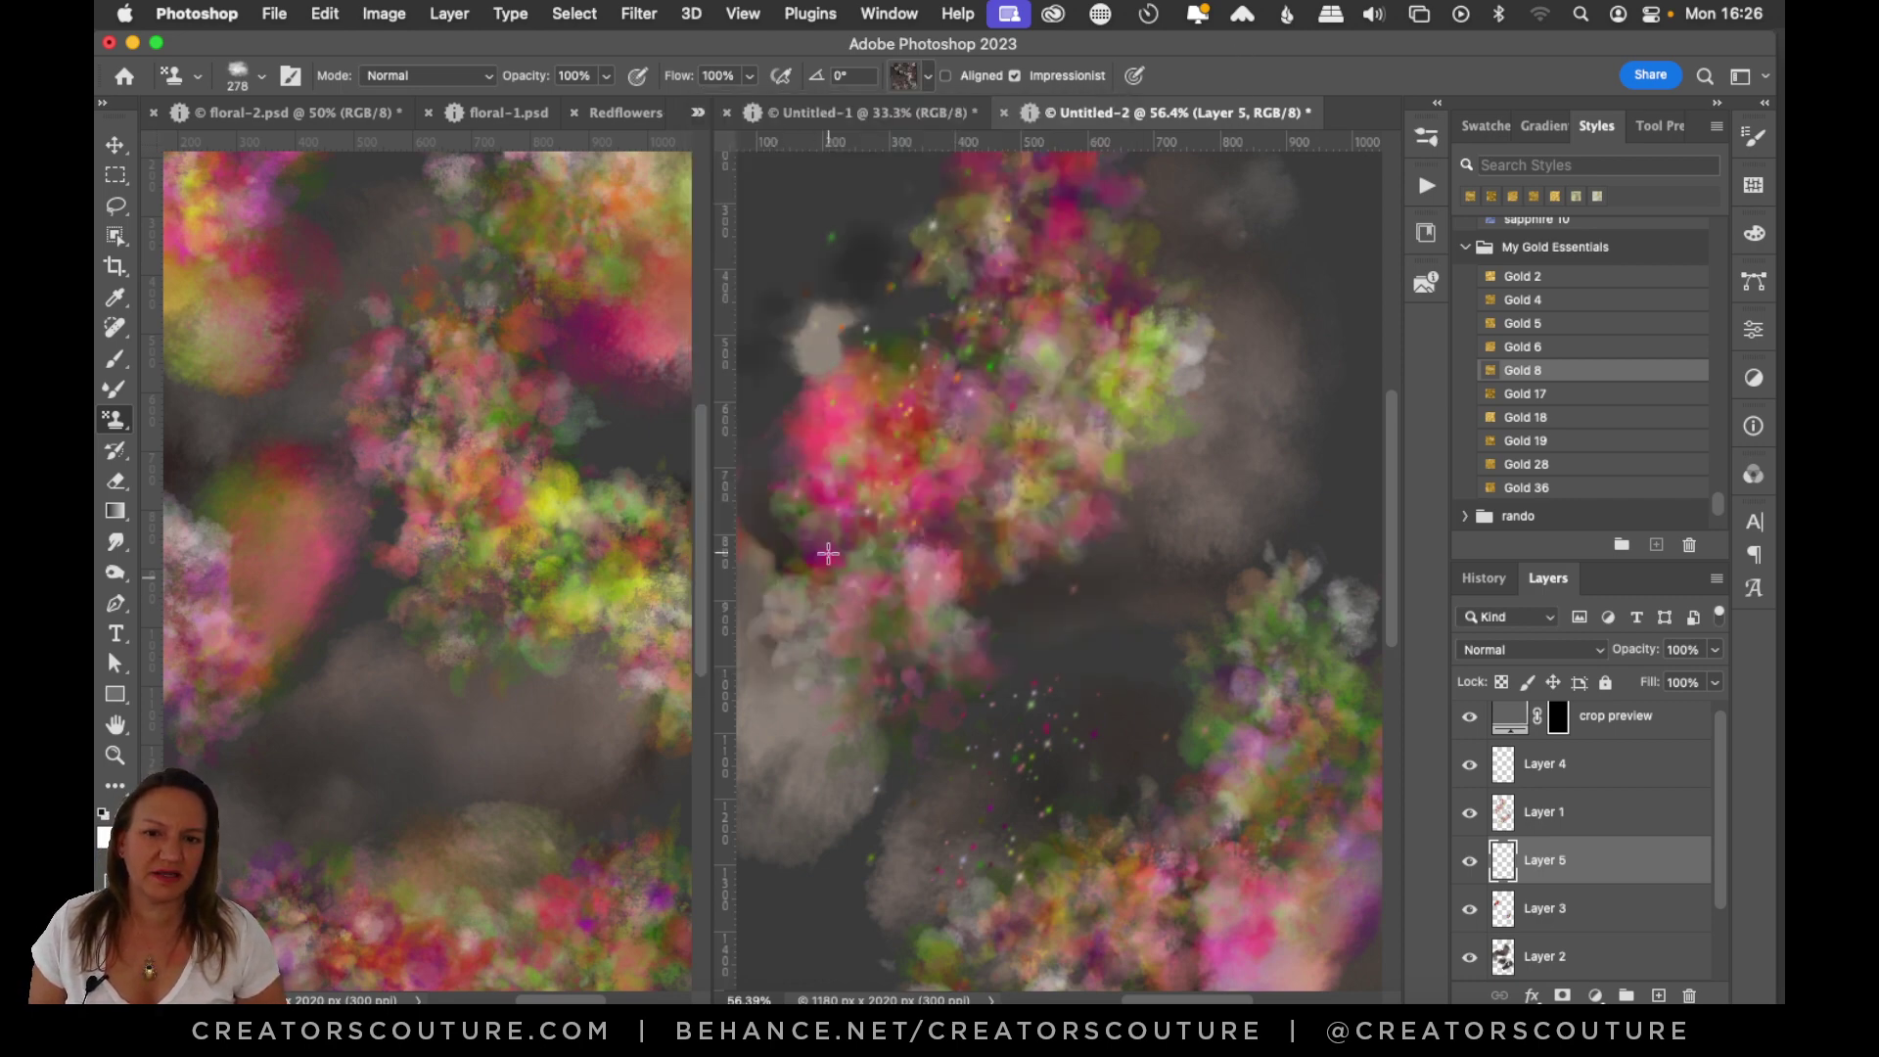
mouse_move(1290, 401)
left_mouse_down()
mouse_move(1203, 676)
mouse_move(1018, 685)
left_mouse_up()
mouse_move(1316, 257)
left_mouse_down()
mouse_move(1312, 420)
mouse_move(872, 650)
mouse_move(877, 915)
mouse_move(1356, 1000)
left_mouse_up()
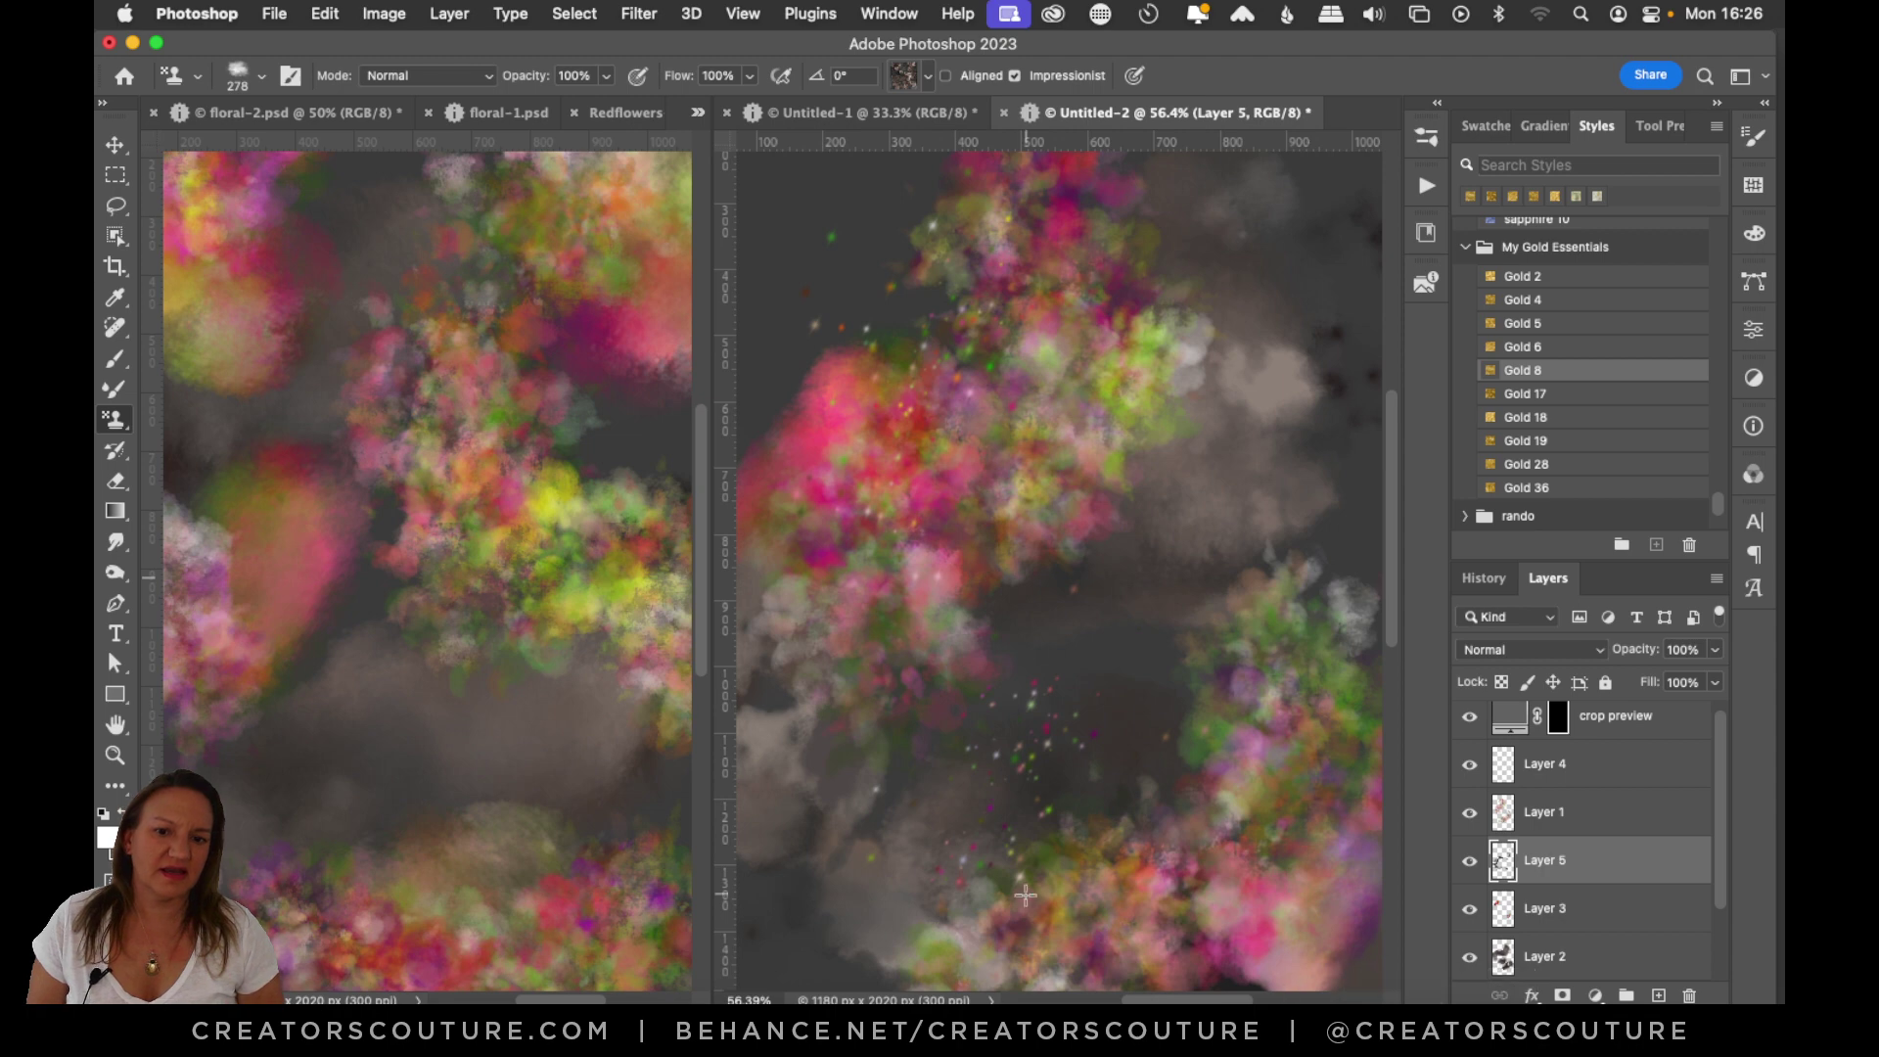
Add a new layer above Layer 4 and hide it.
left_click(1571, 764)
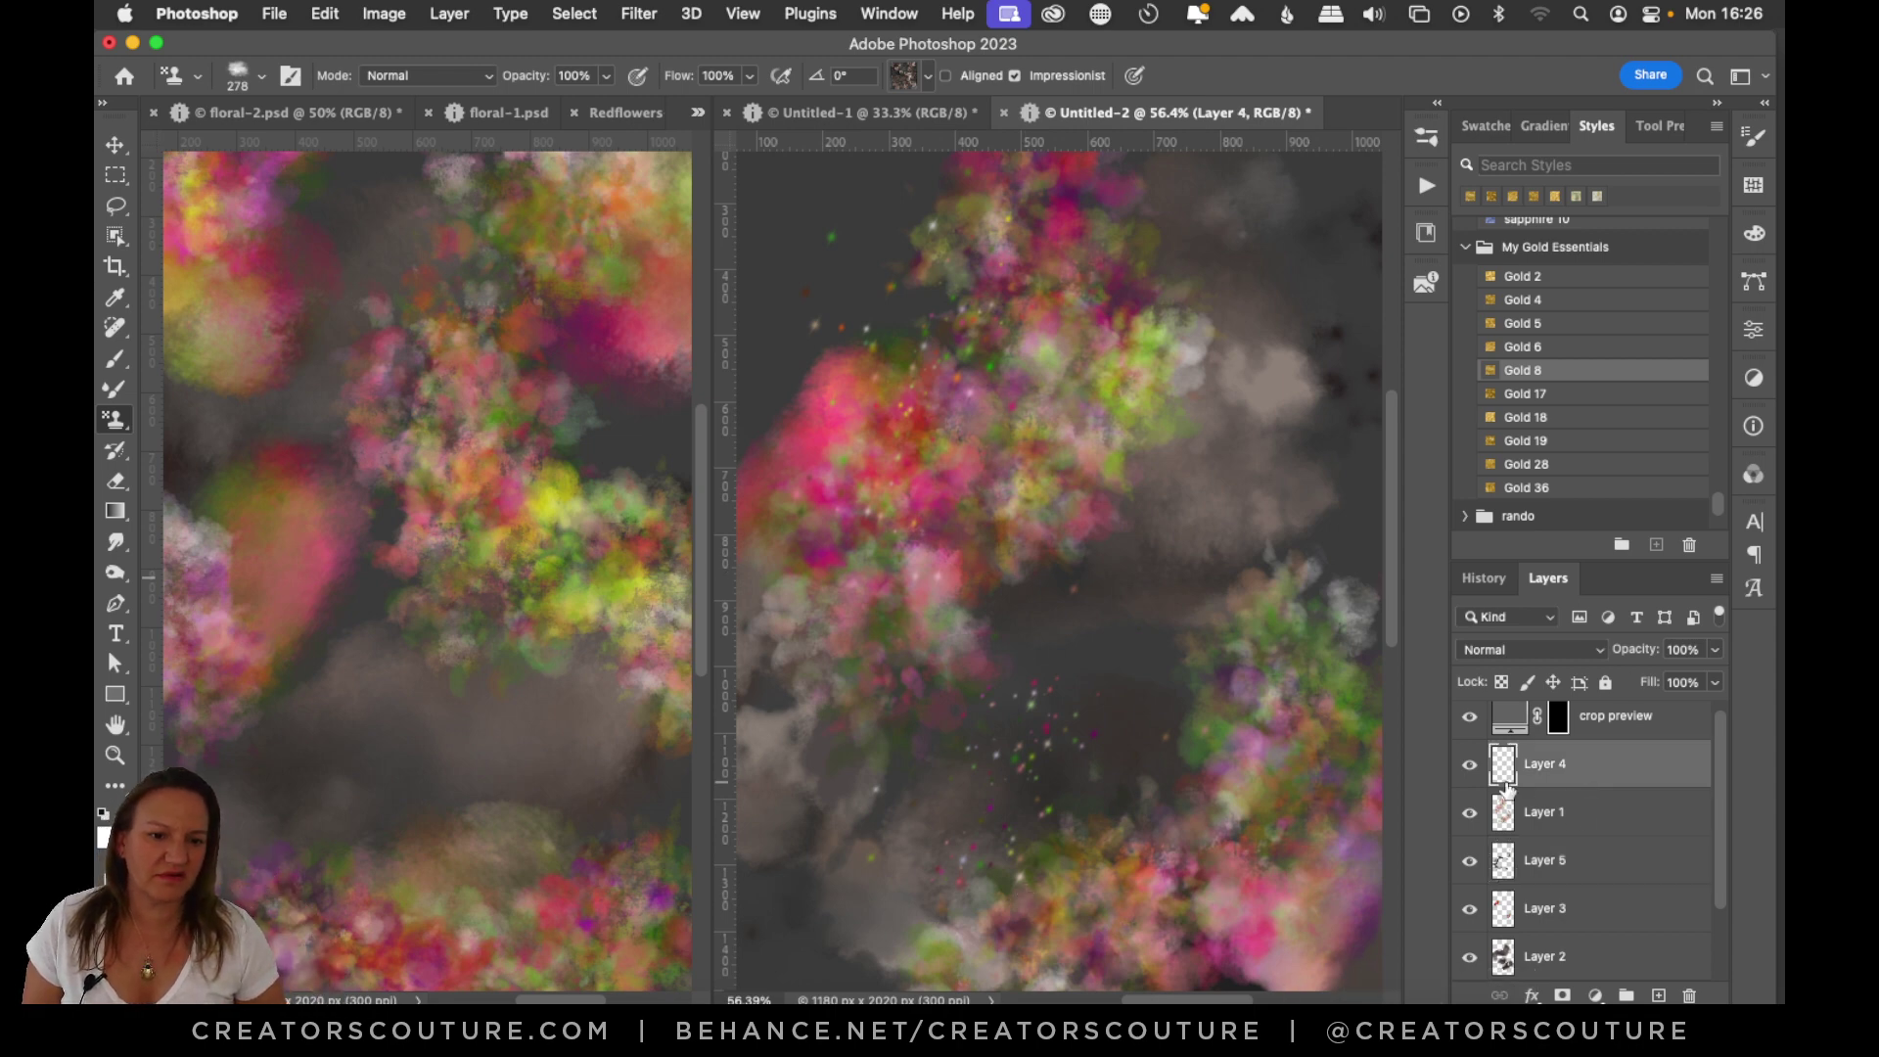
left_click(1658, 995)
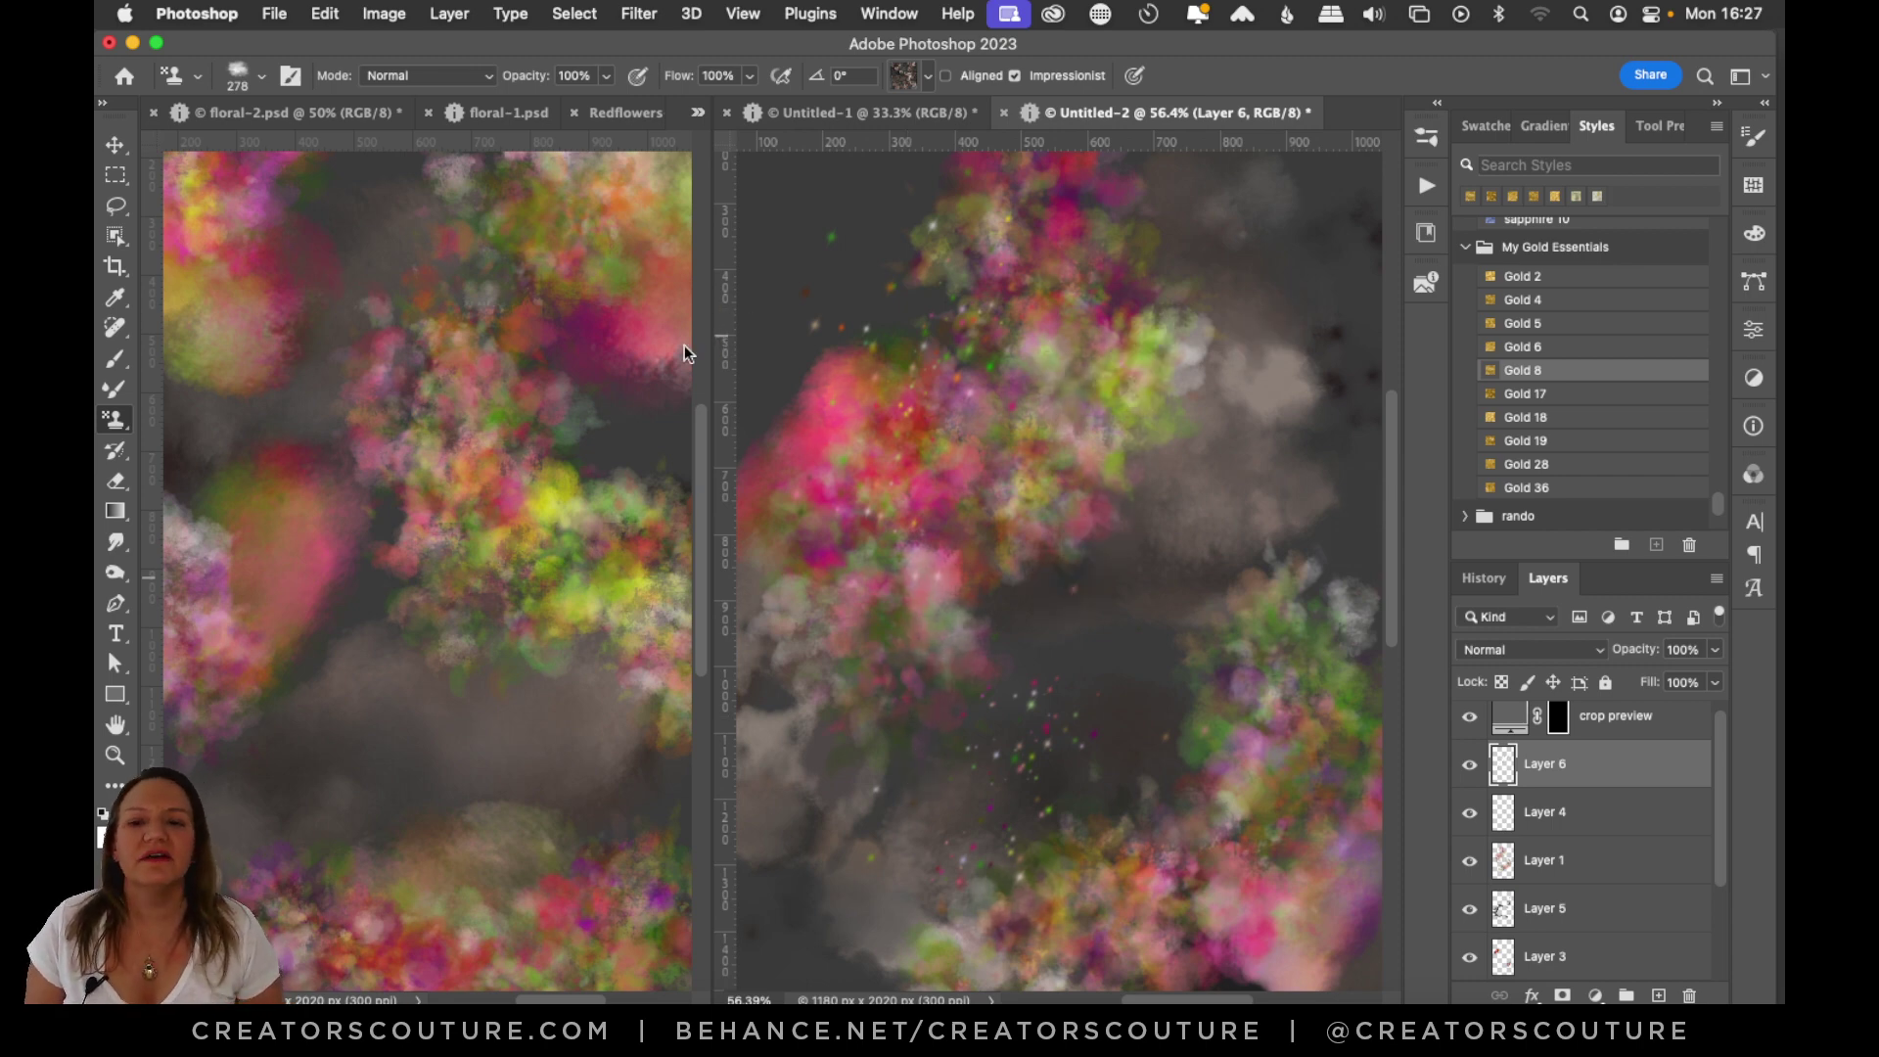
left_click(1474, 768)
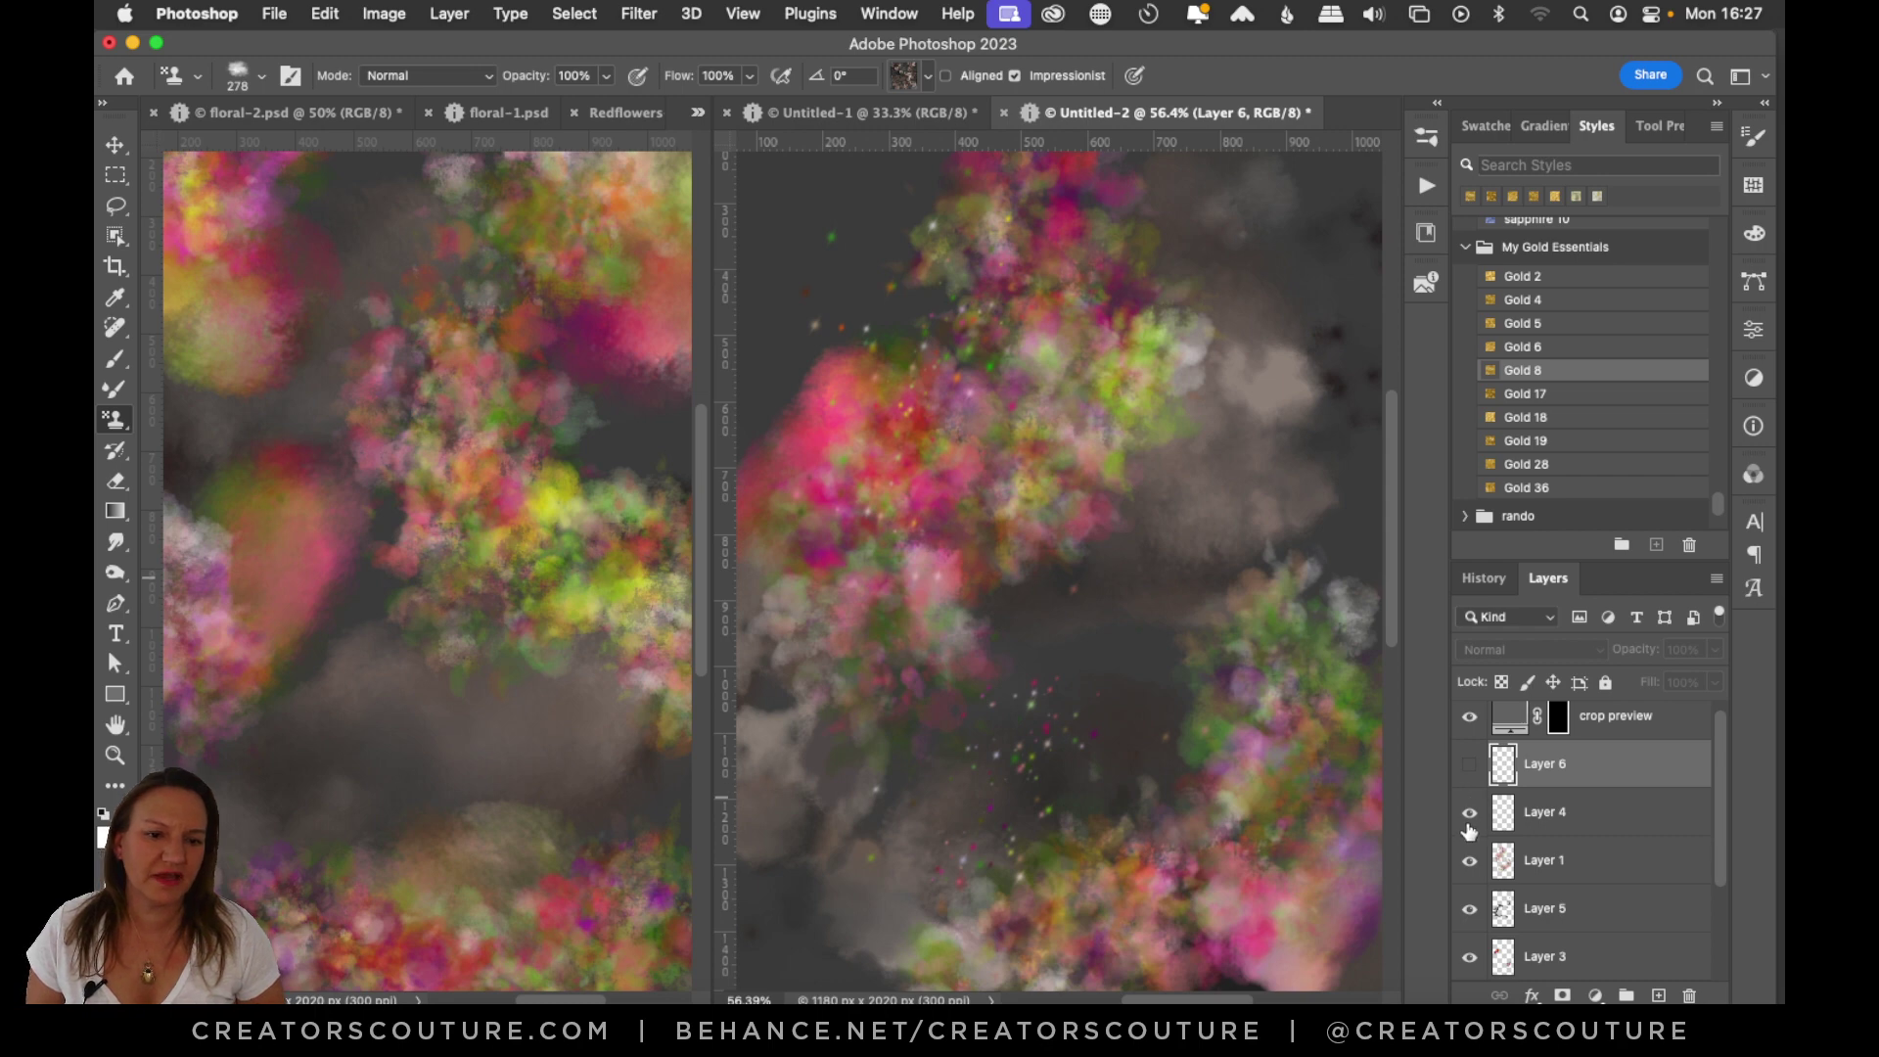
Switch to the Move tool and hide the speck and grey cloud layers, Layer 4 and Layer 5.
left_click(958, 289)
left_click(955, 436)
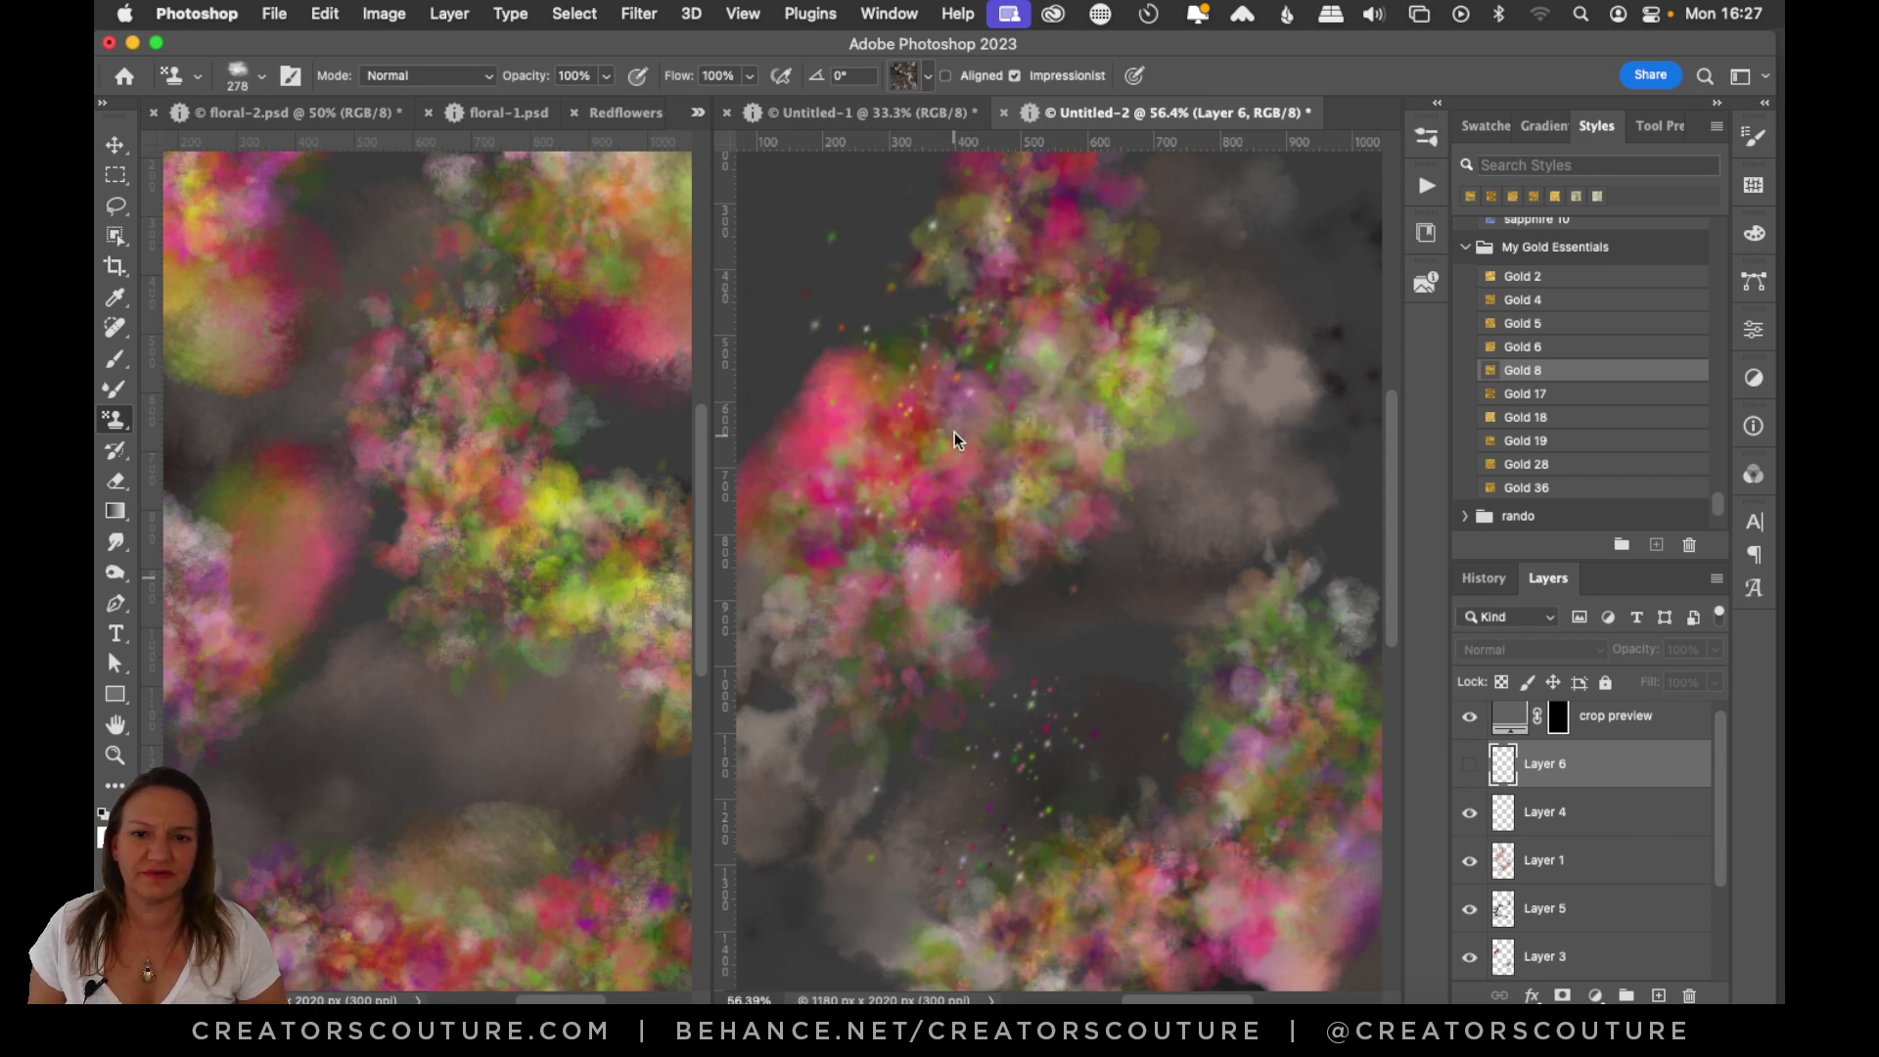
left_click(114, 145)
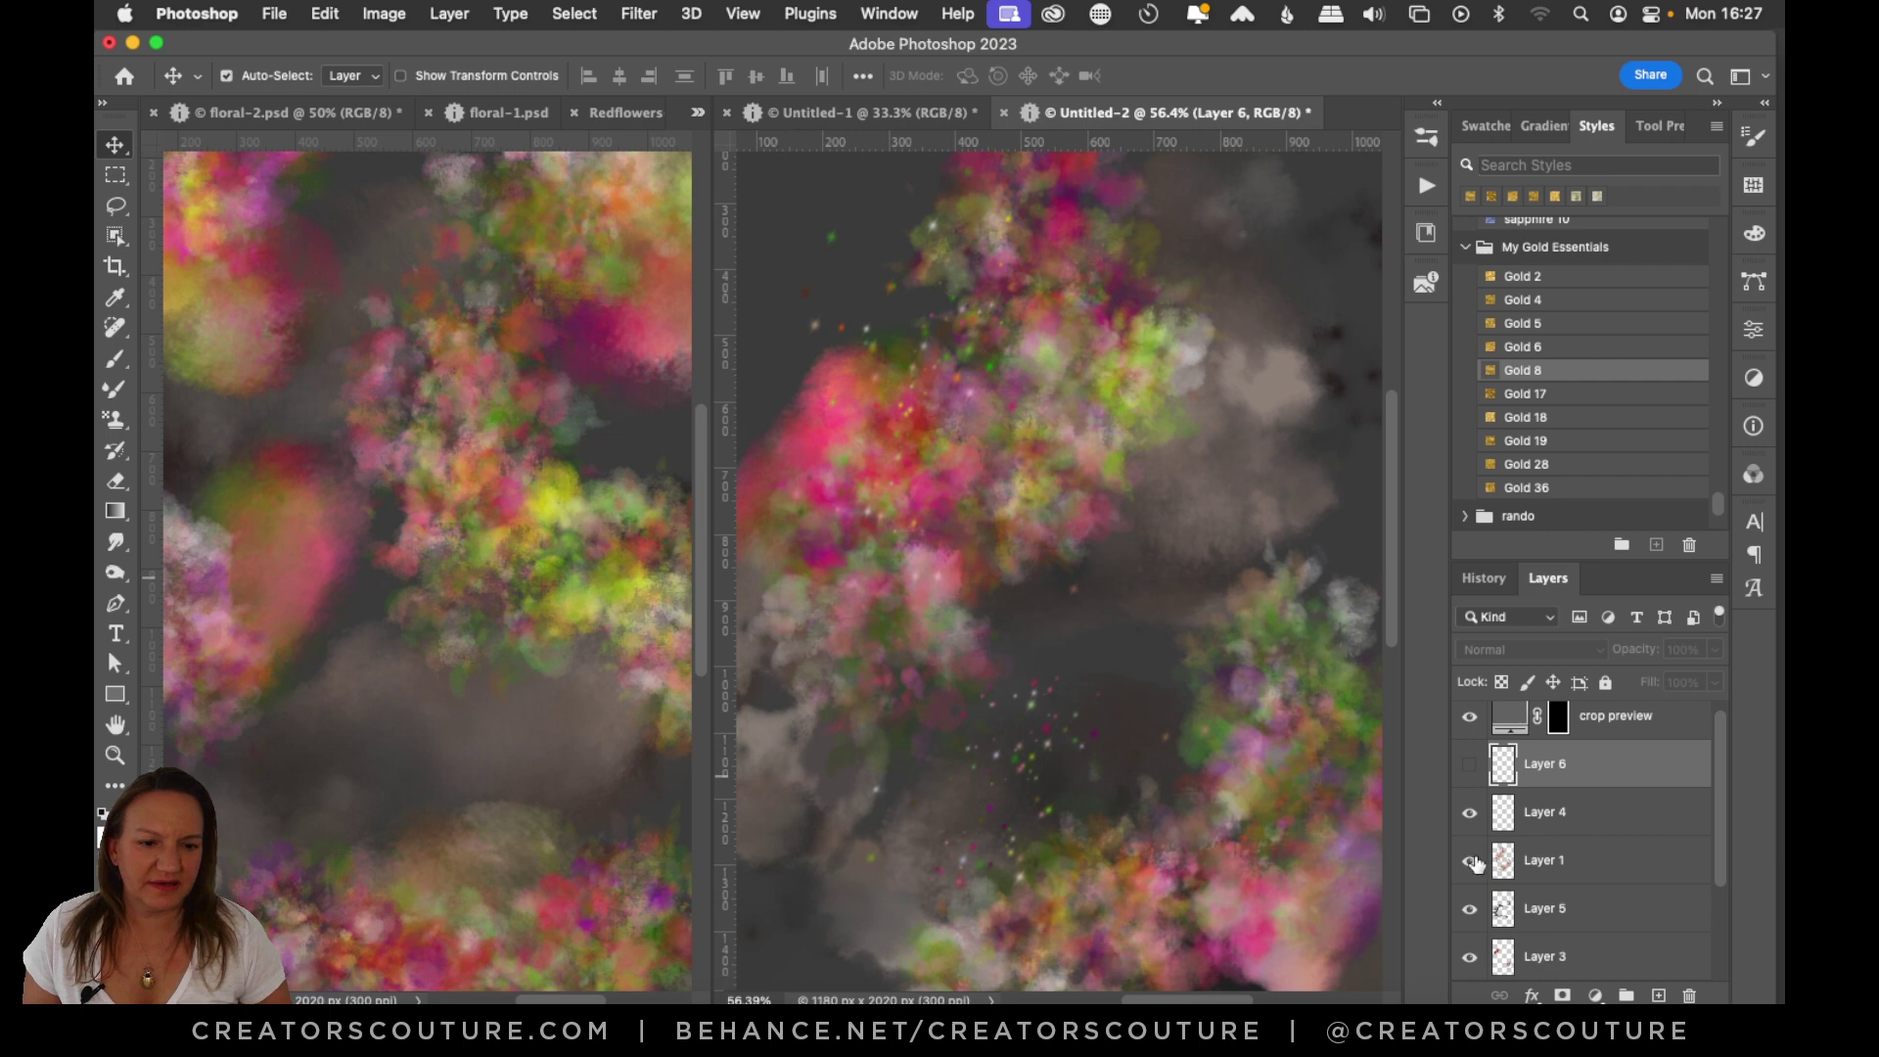
left_click(1469, 815)
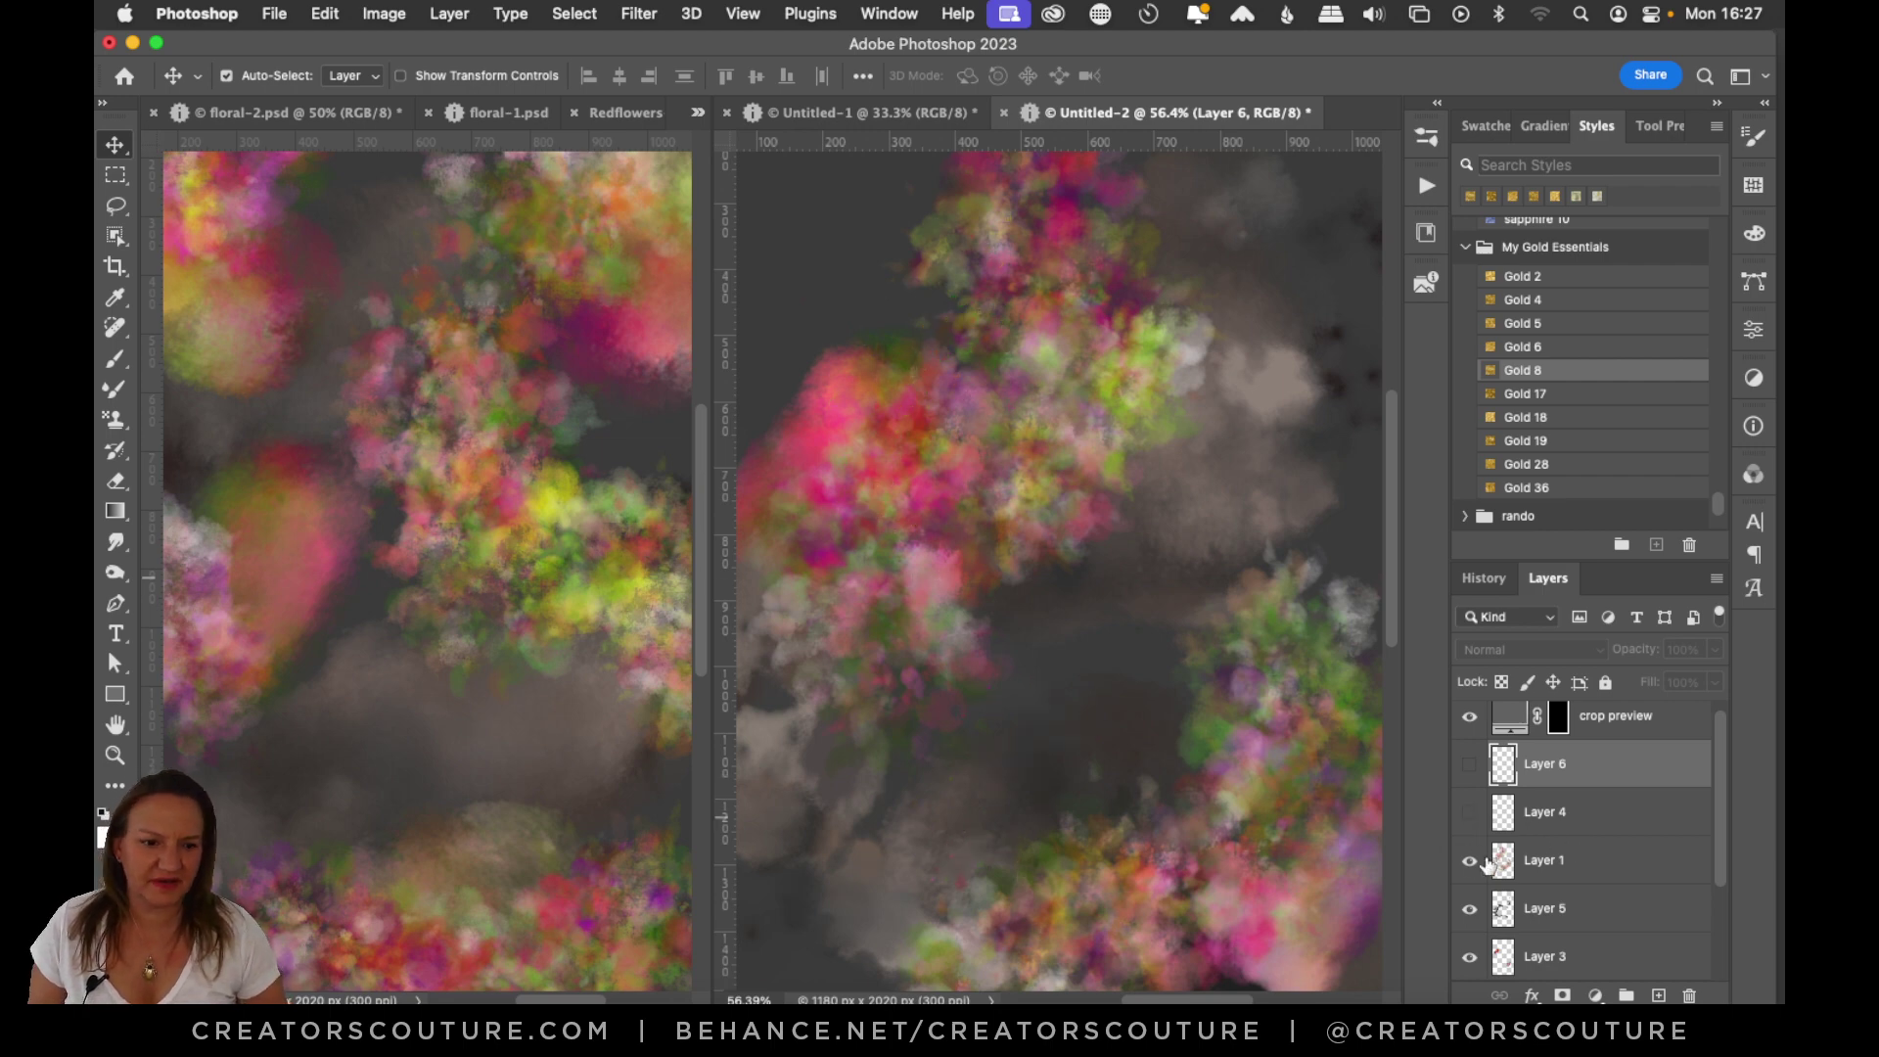
left_click(1468, 912)
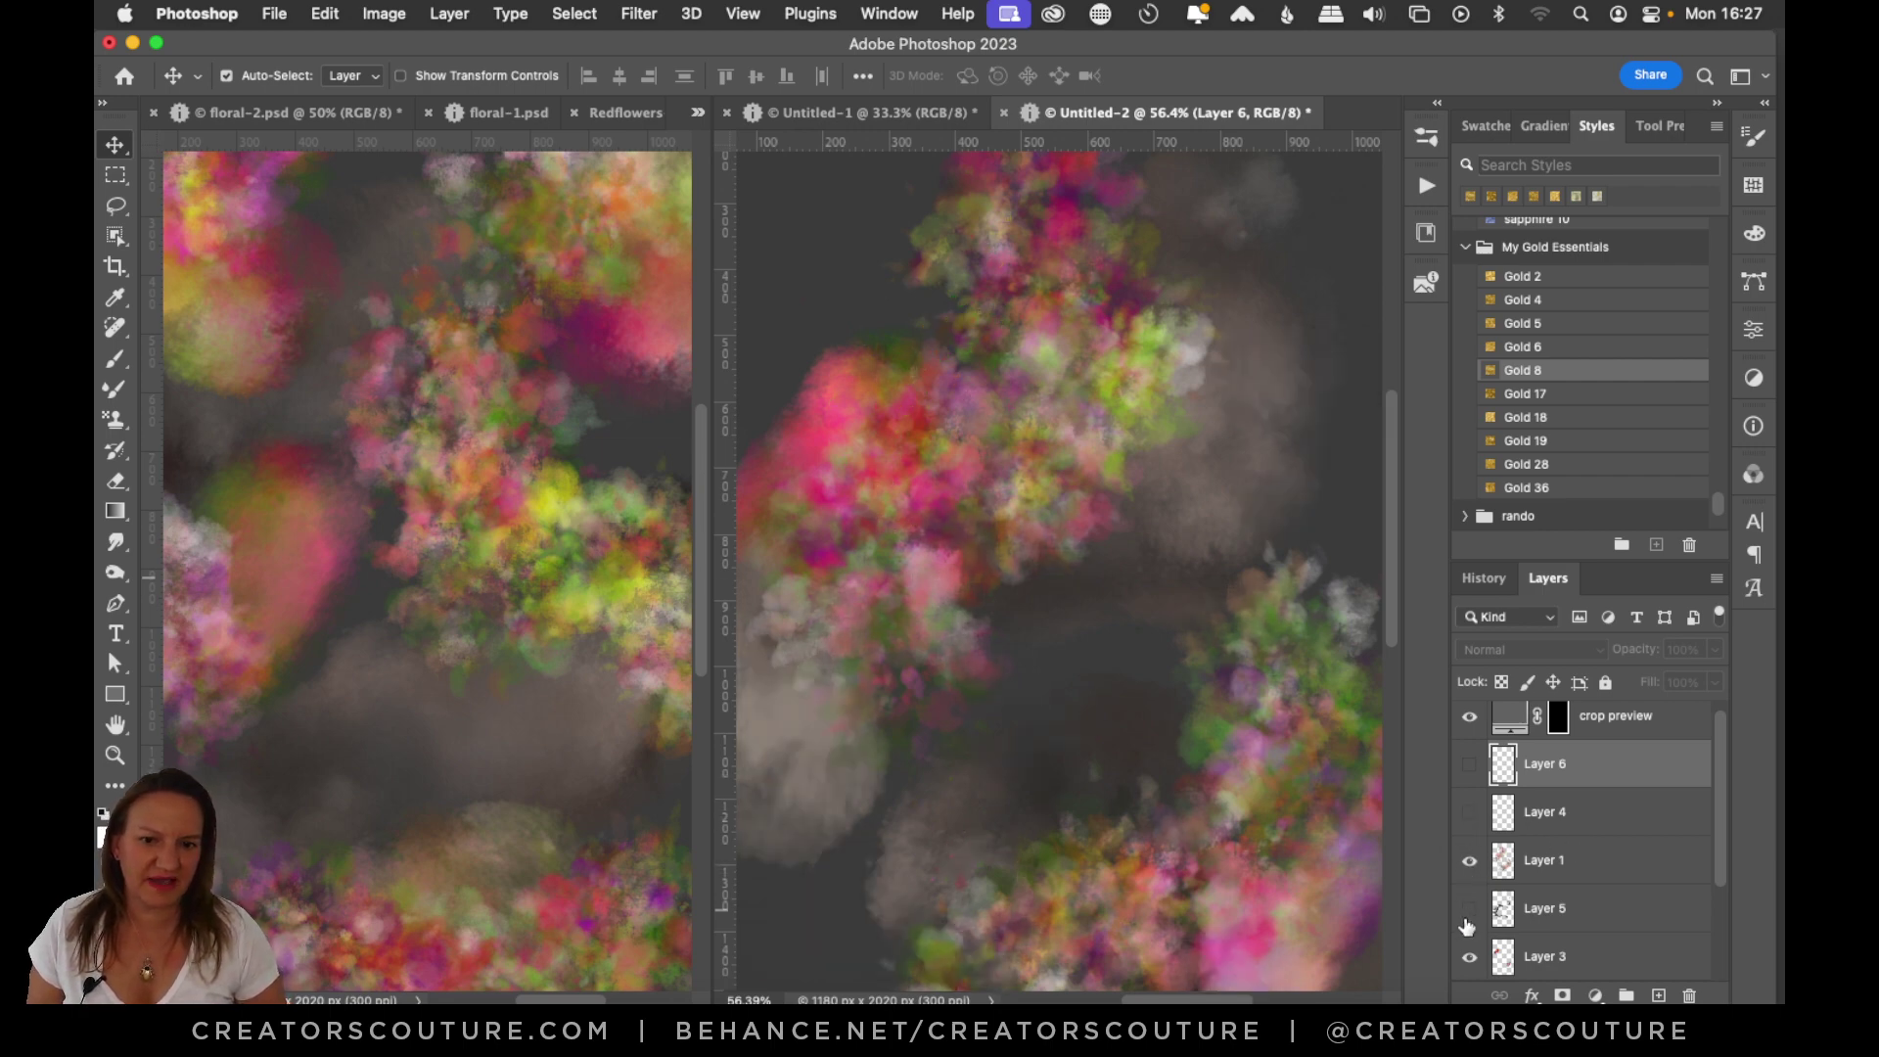
Fit floral-2.psd in its window to compare it with the Untitled-2 design, and bring up floral-1.psd.
left_click(567, 523)
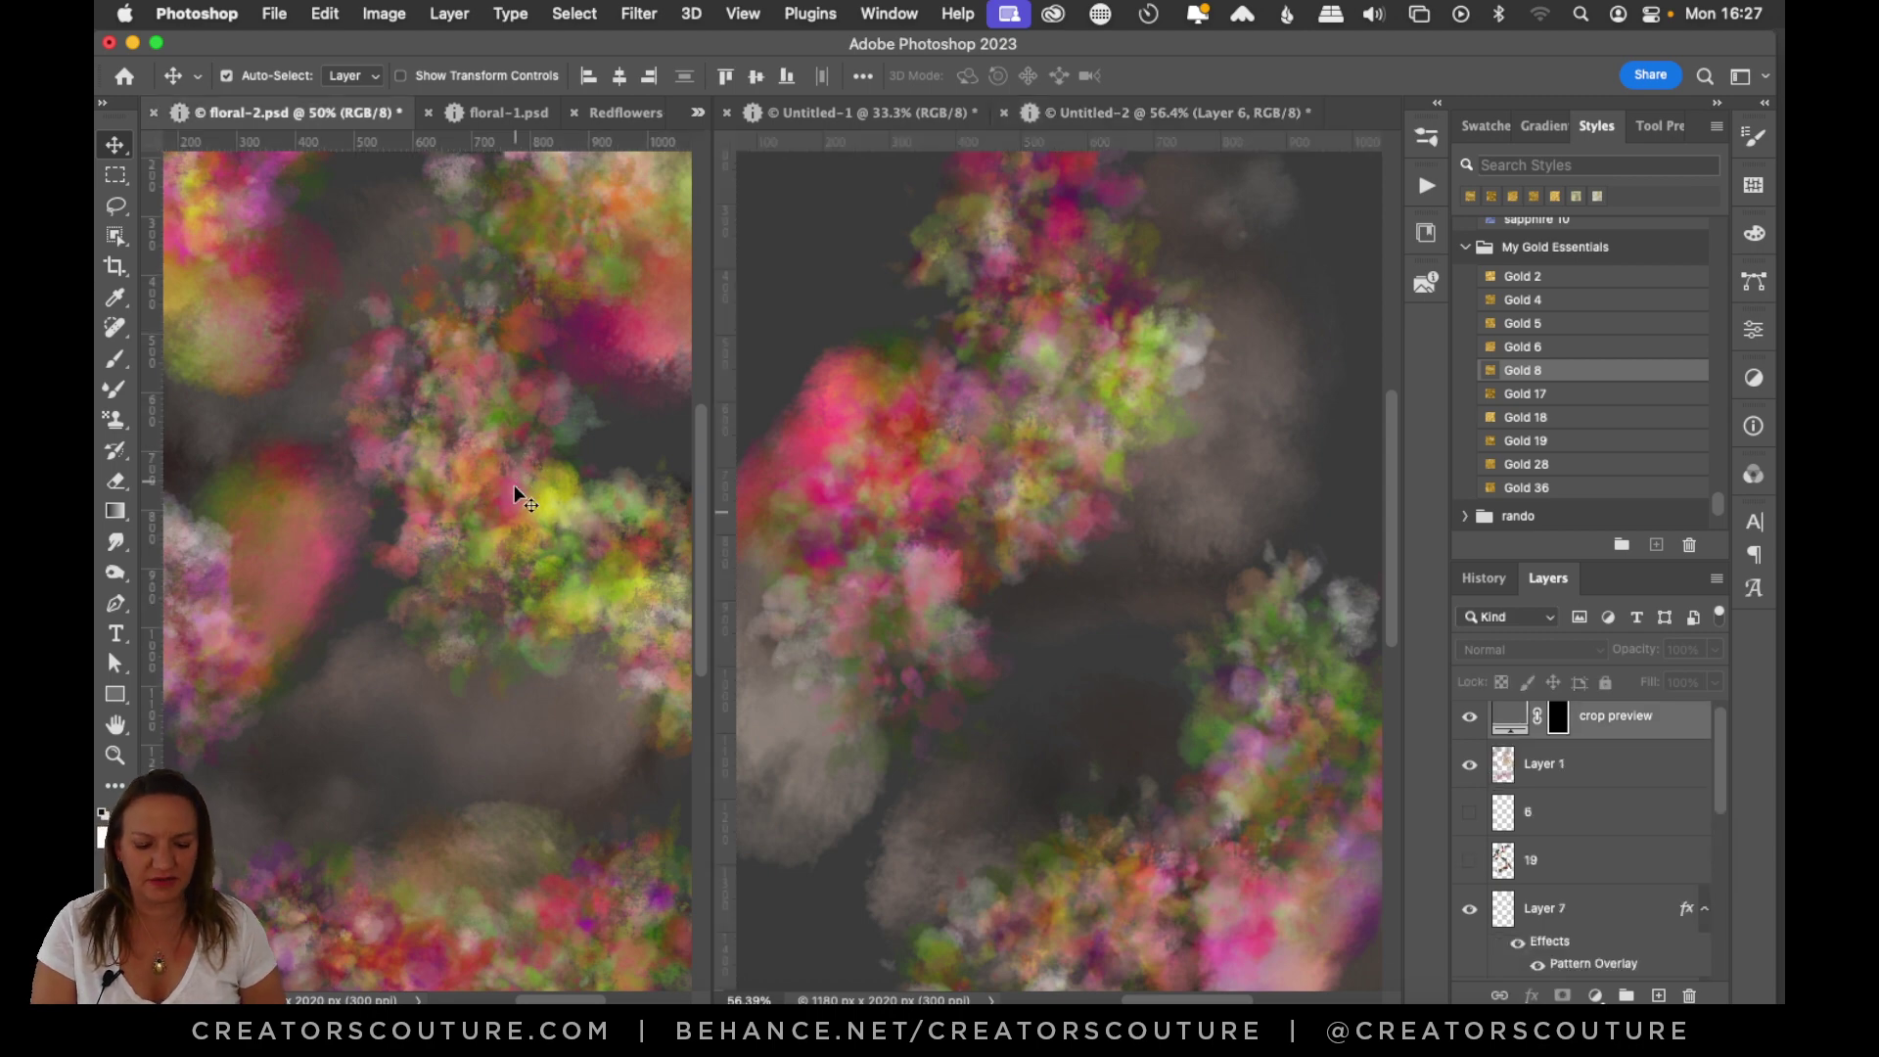
key("super+0")
left_click(1250, 473)
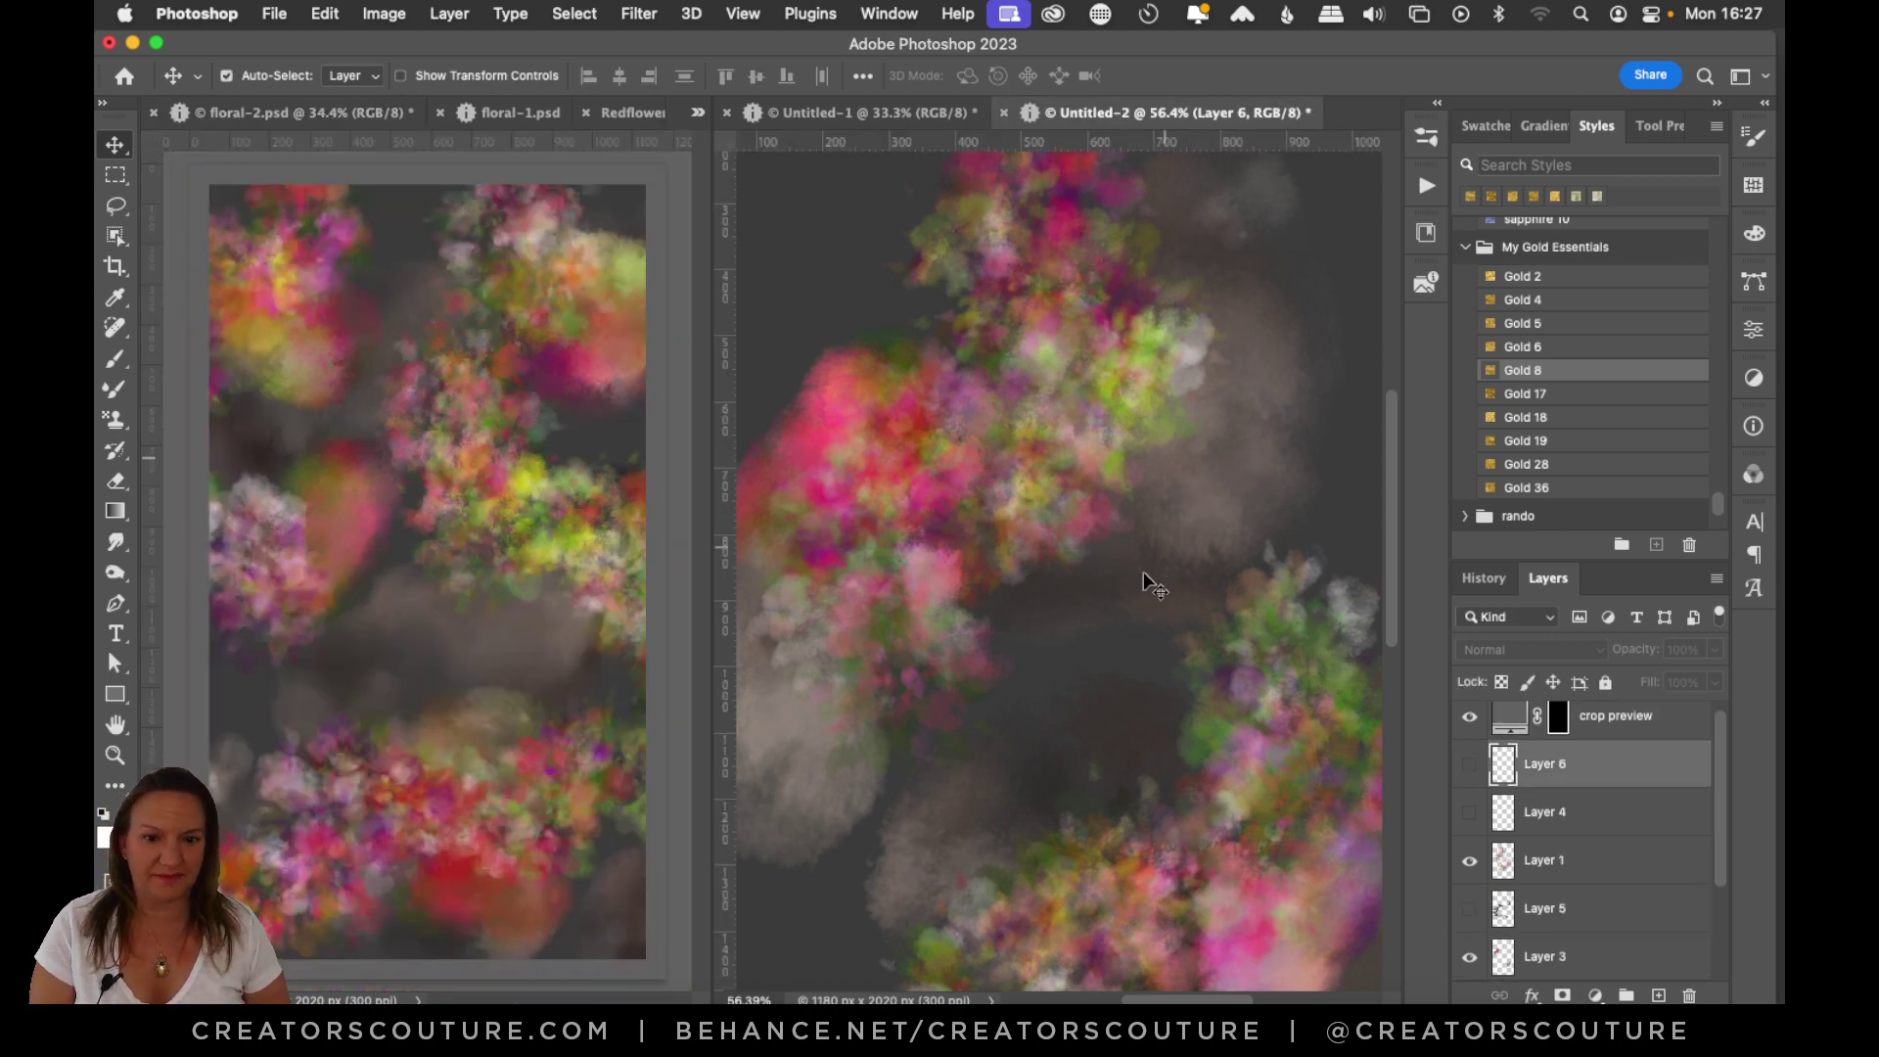
scroll(1384, 556, "up", 3)
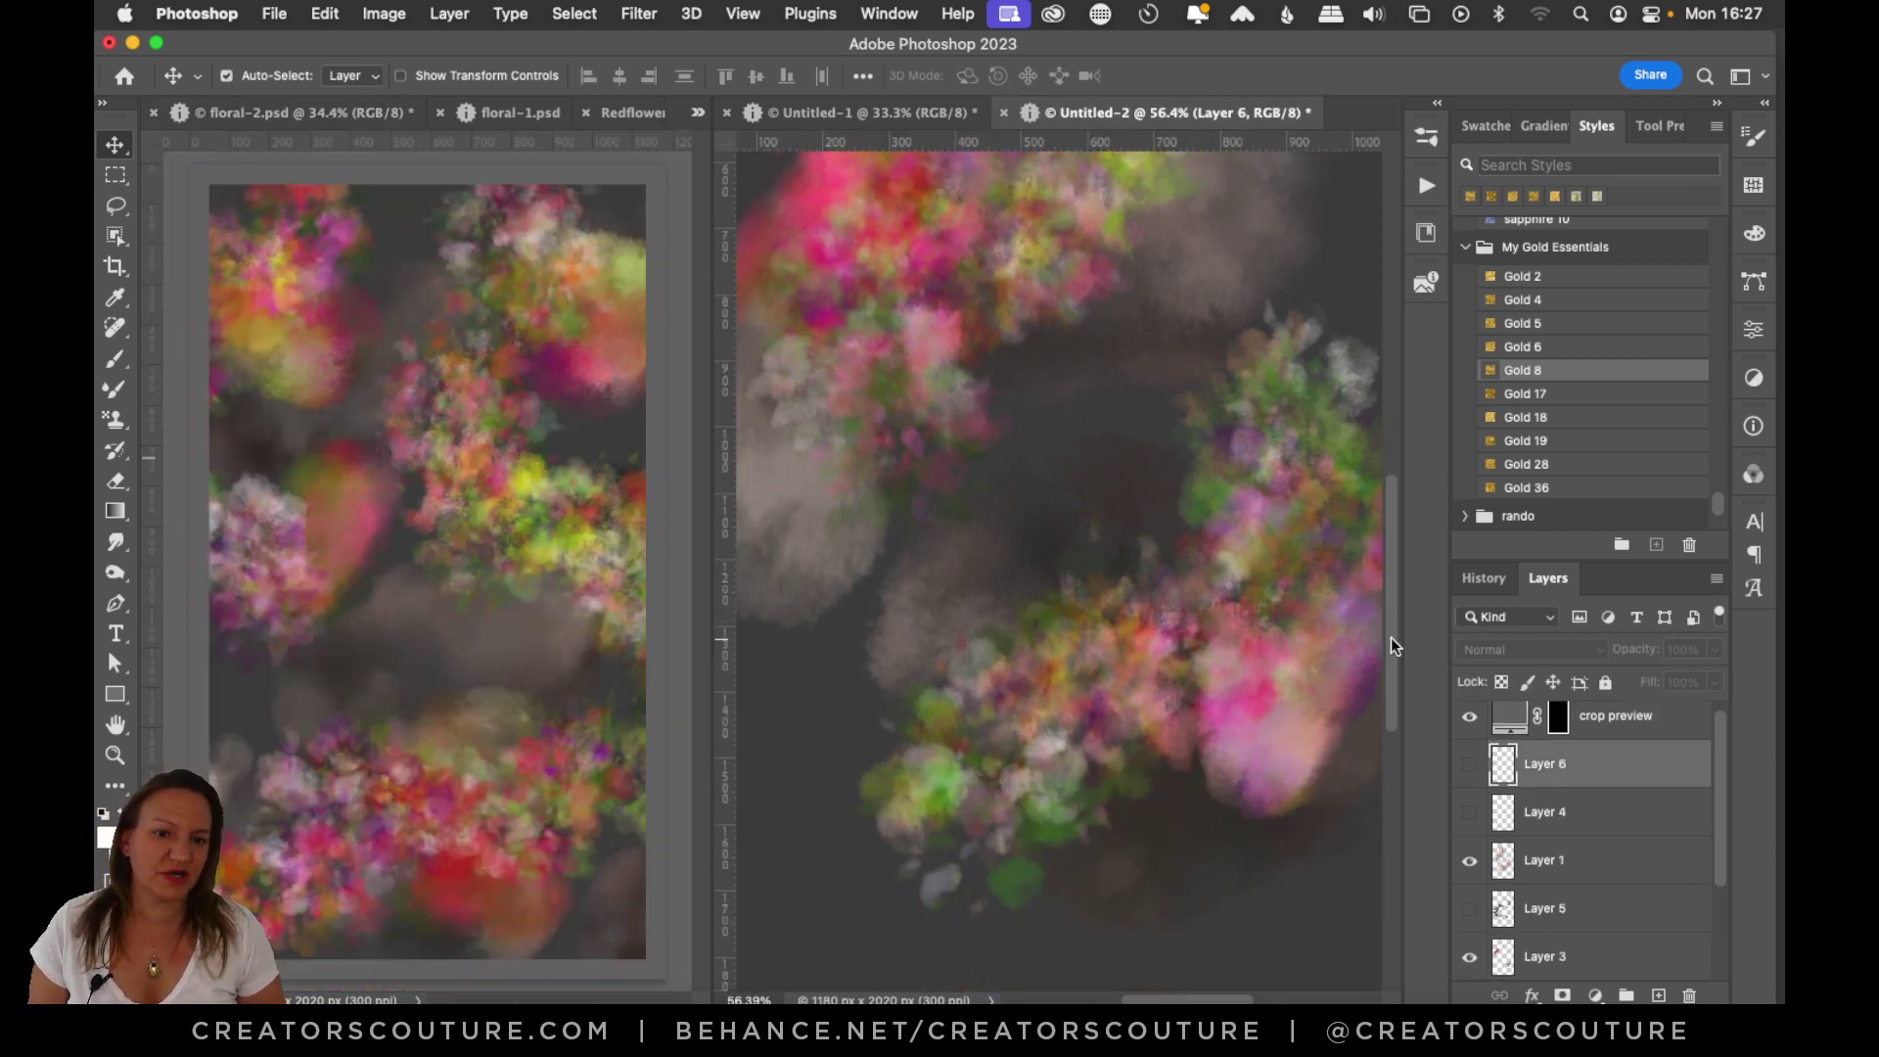
scroll(1425, 548, "up", 2)
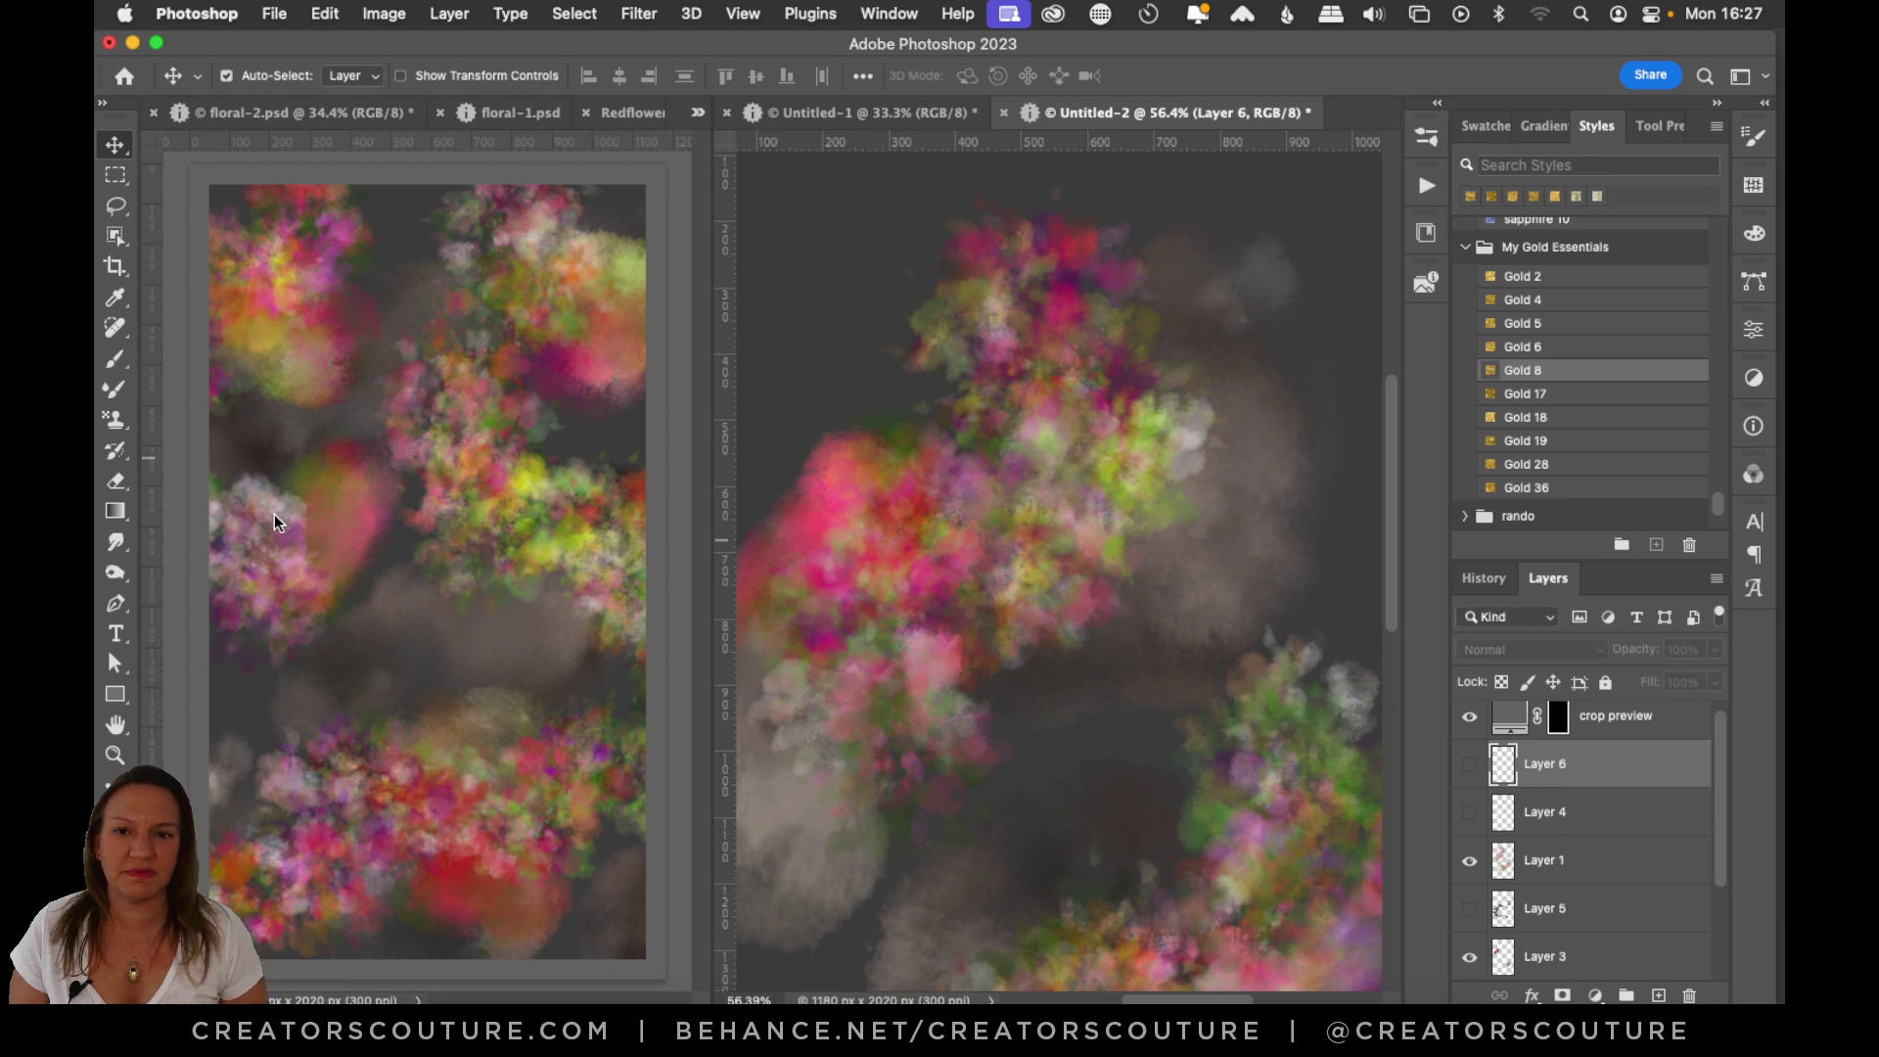
left_click(520, 111)
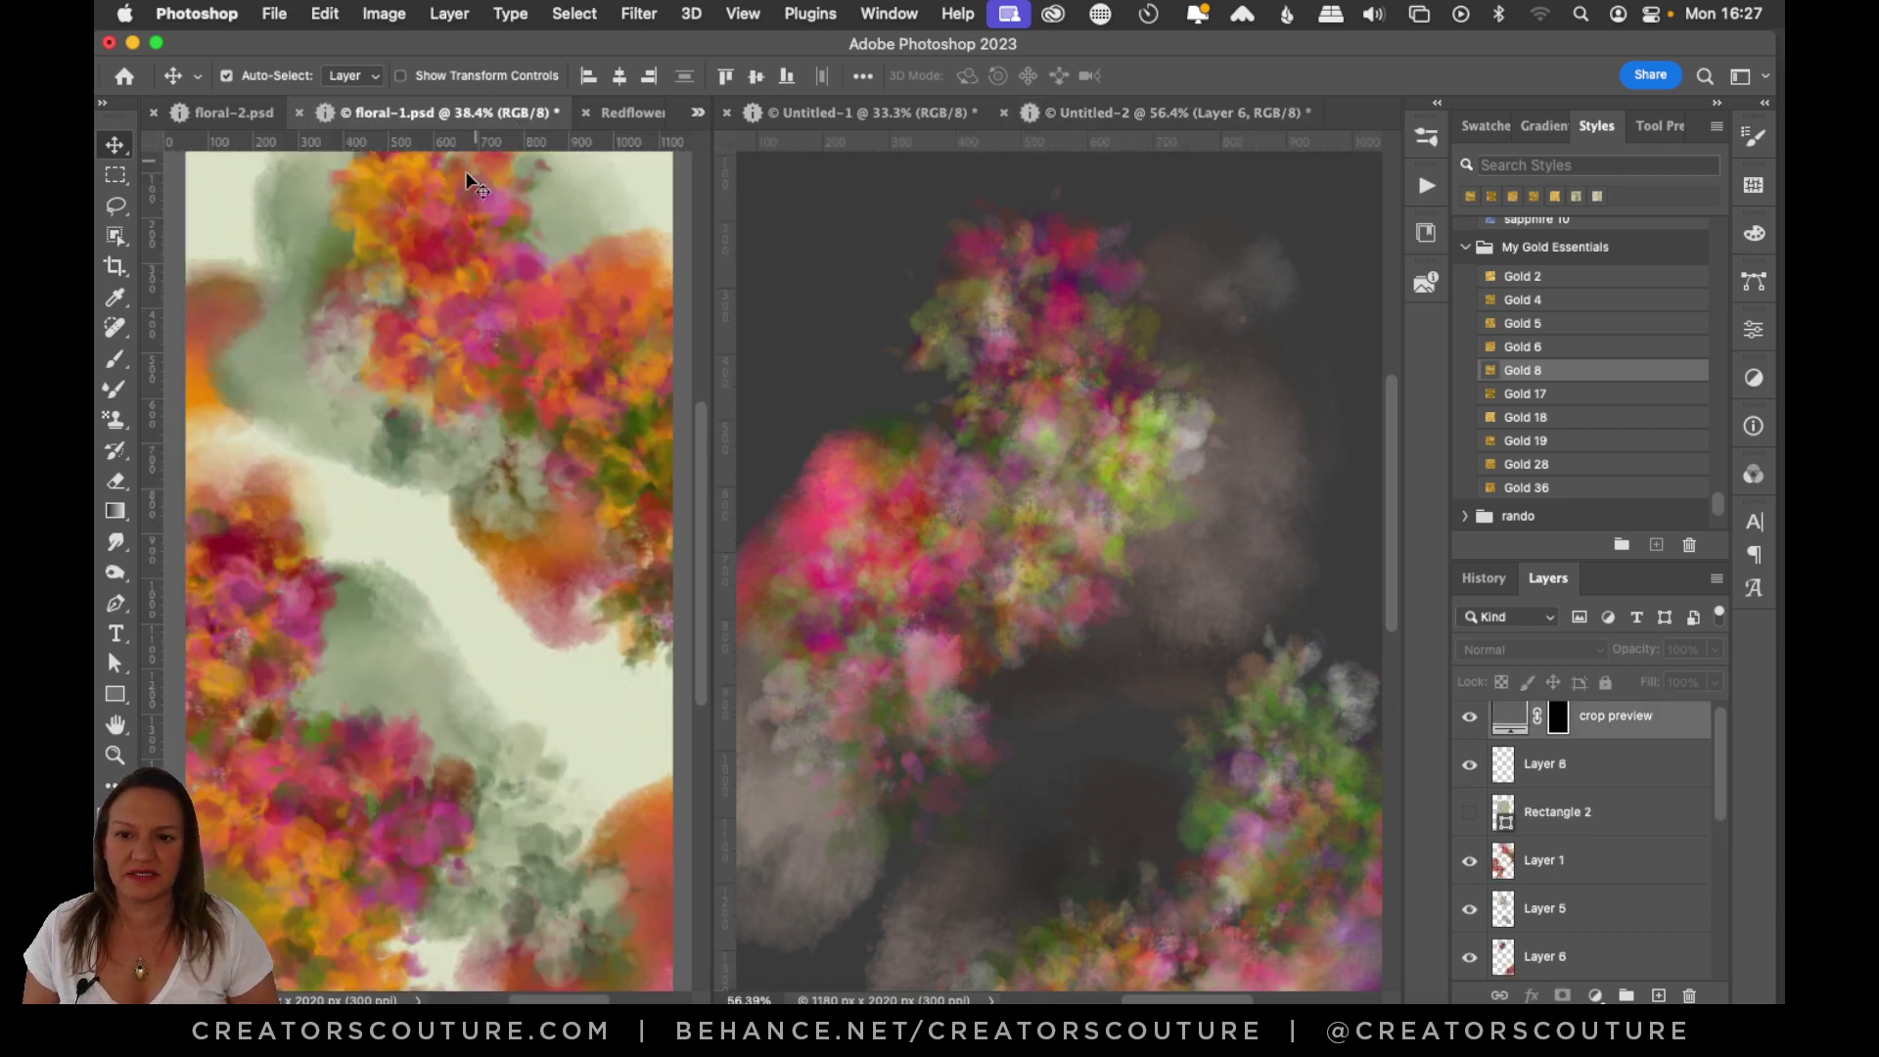
Bring up the blank Untitled-1 canvas beside floral-1.psd, and select Layer 8 in floral-1.psd.
left_click(947, 117)
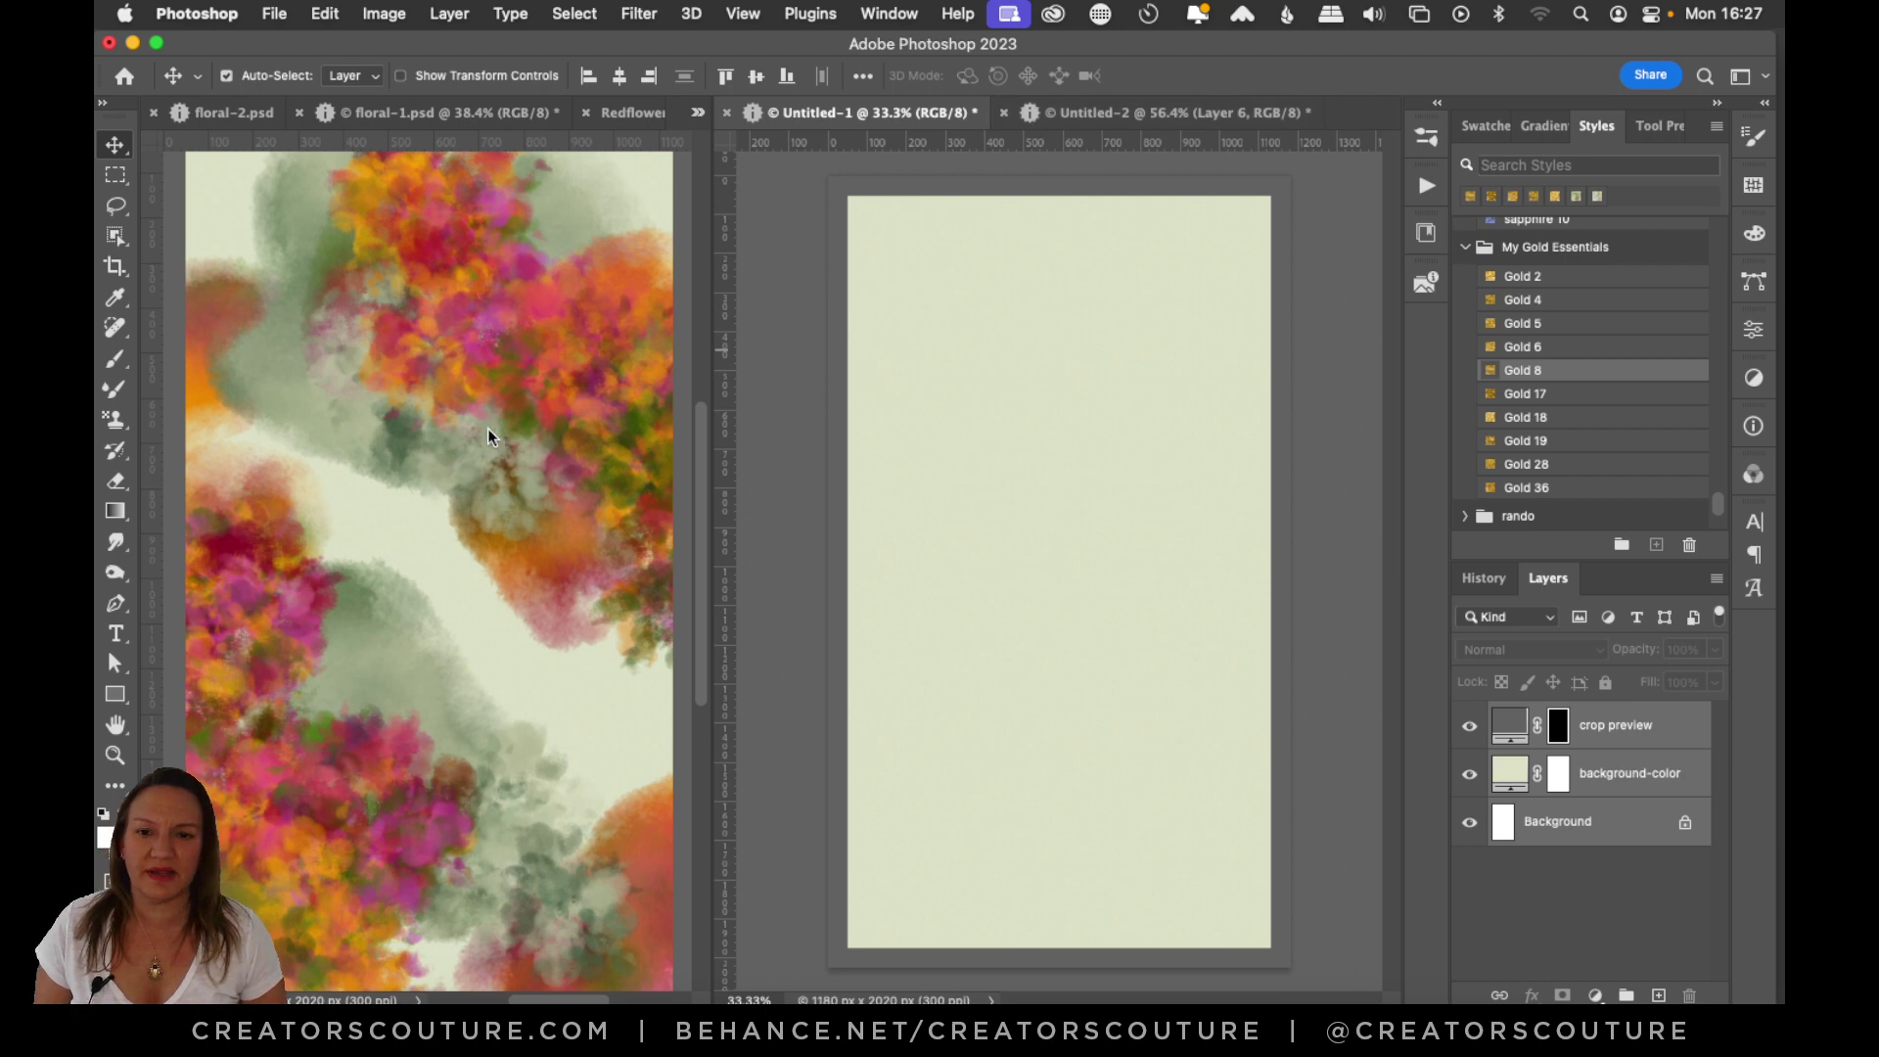
left_click(509, 390)
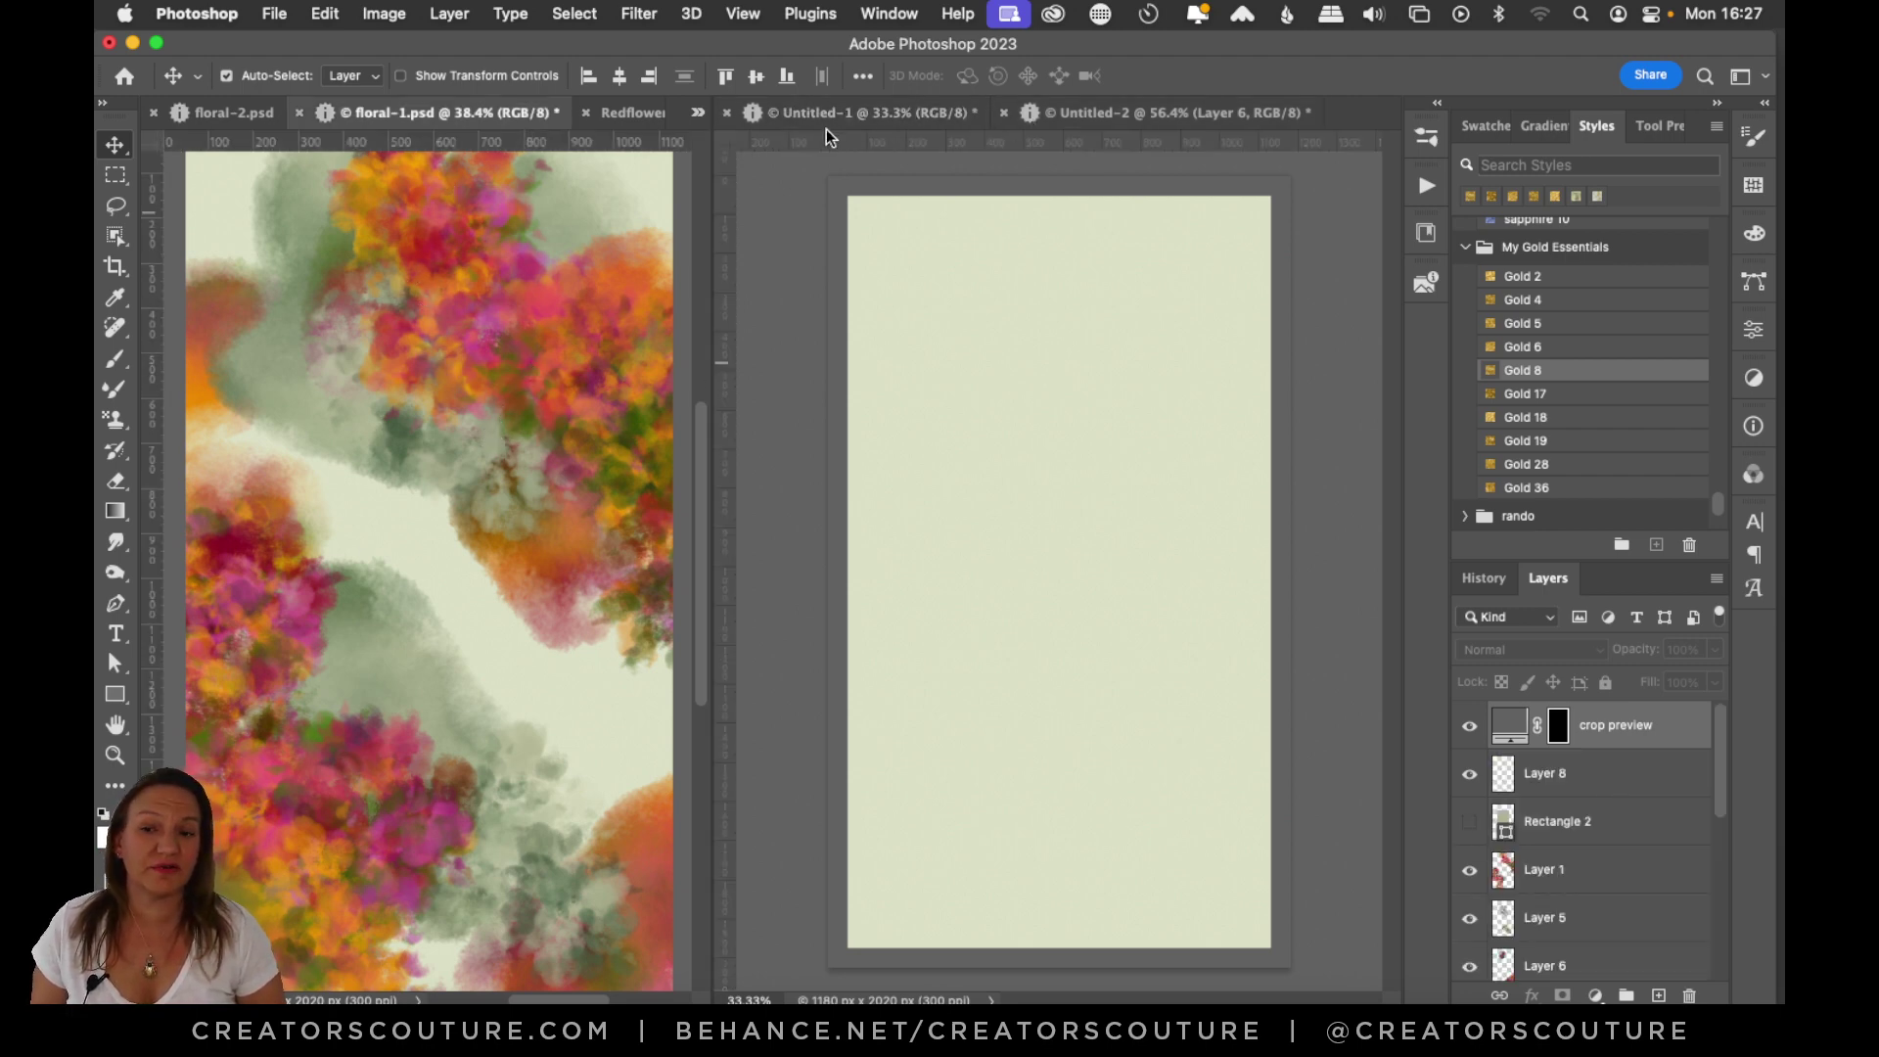
left_click_drag(115, 419, 188, 417)
double_click(1605, 773)
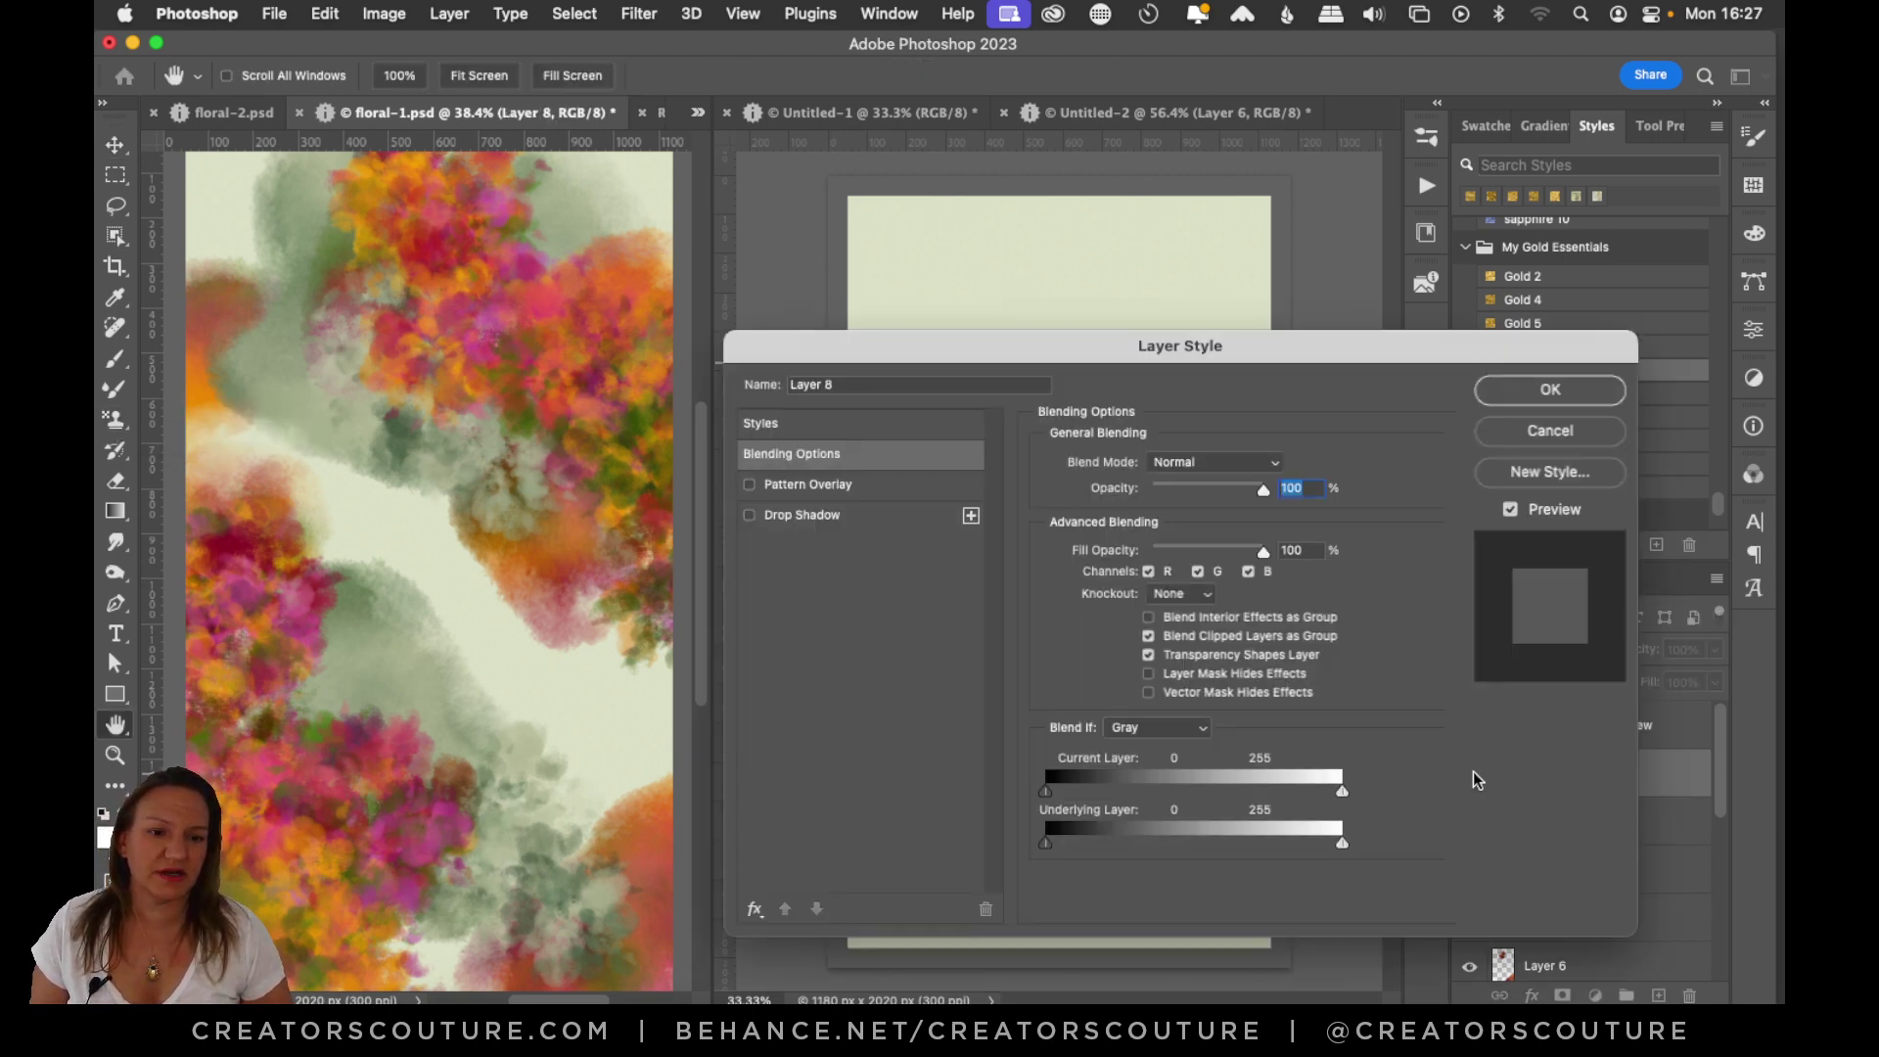
left_click(1549, 390)
Set the Pattern Stamp tool to the 400 px bouquet on light brush and the magenta and orange flower pattern in Untitled Patterns.
right_click(1413, 429)
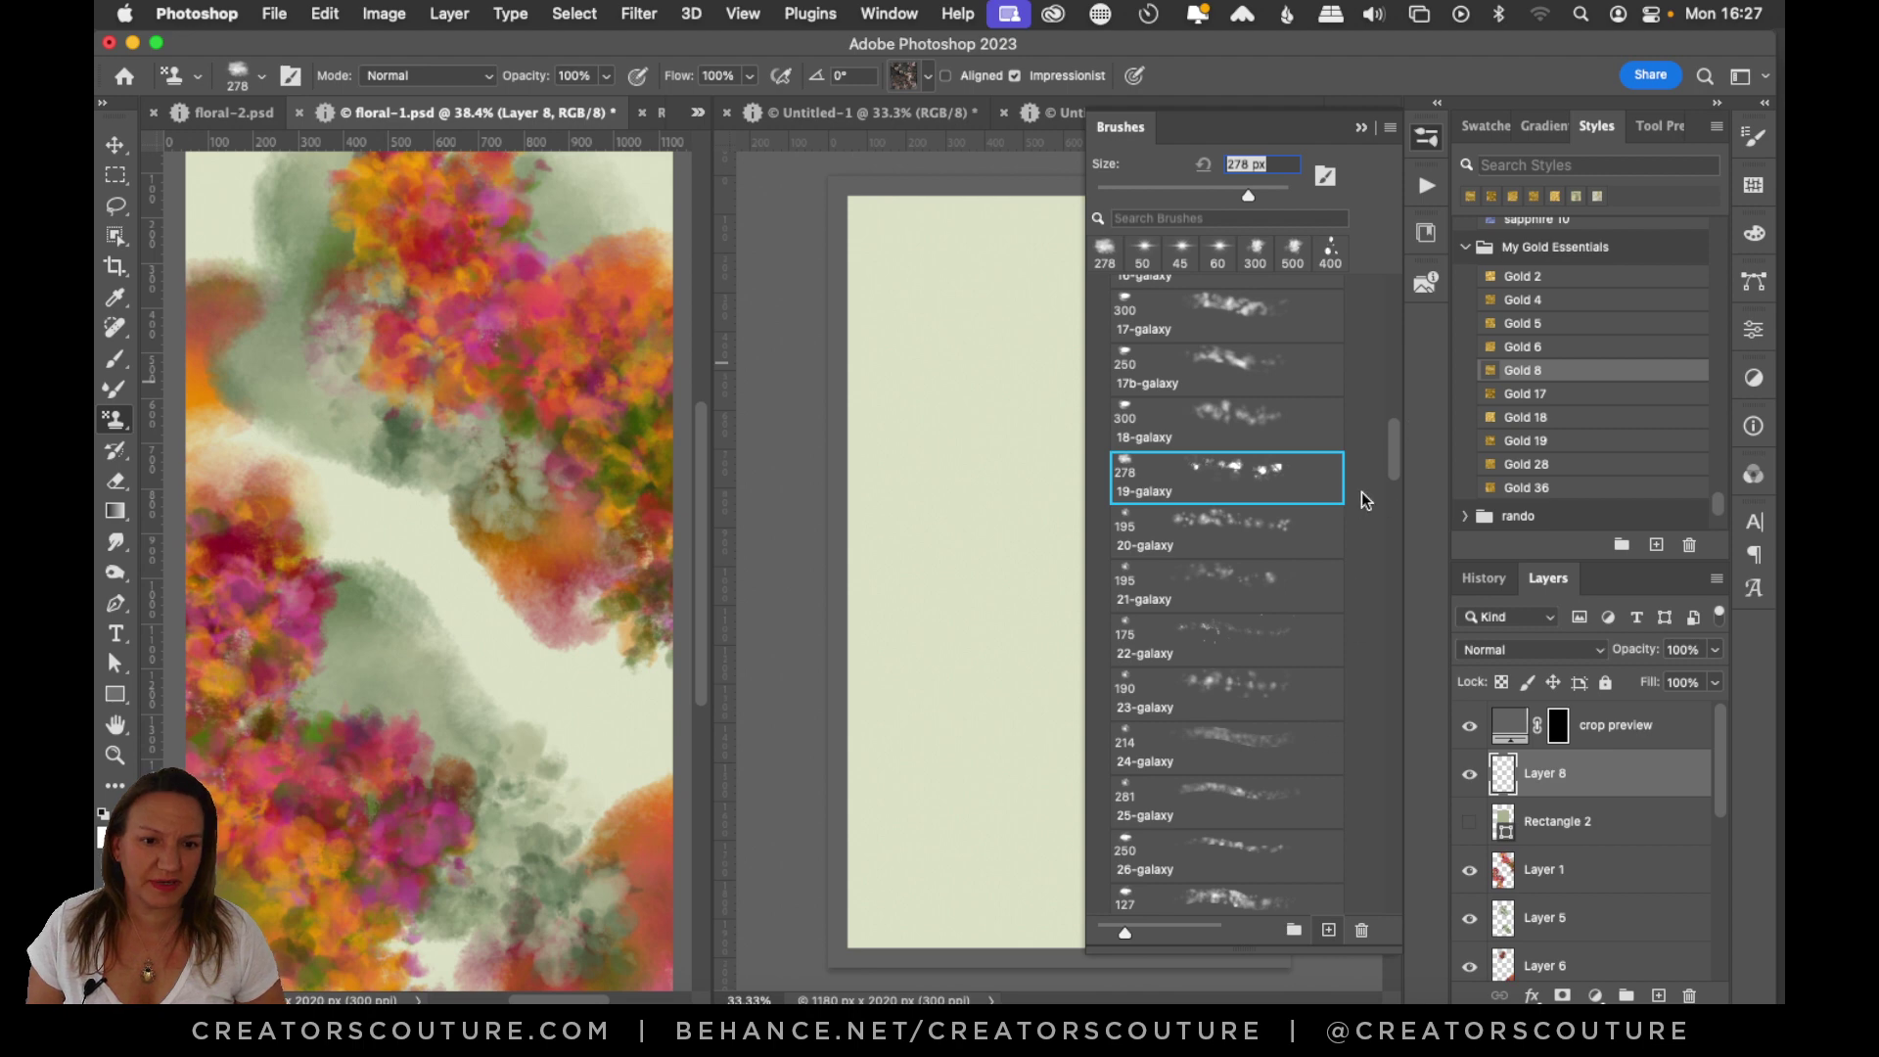
left_click_drag(1397, 460, 1346, 998)
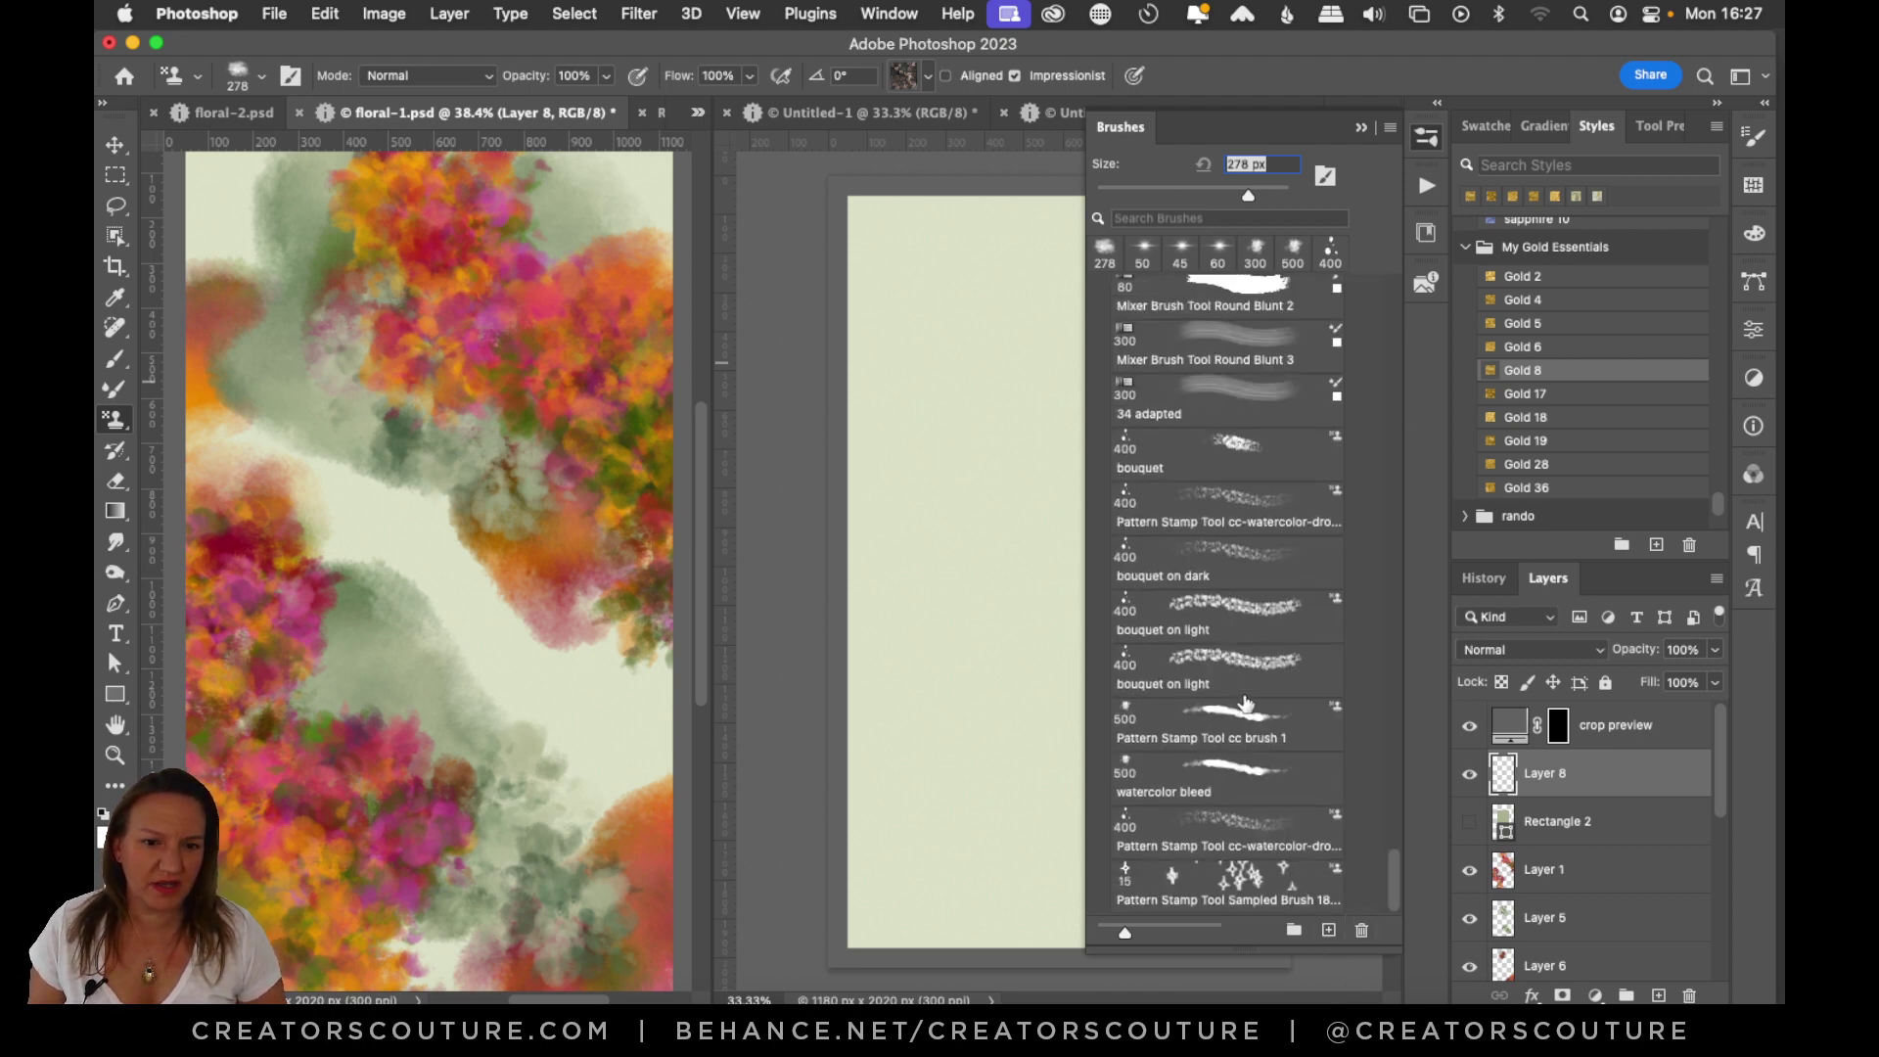
left_click(1216, 683)
left_click(1413, 143)
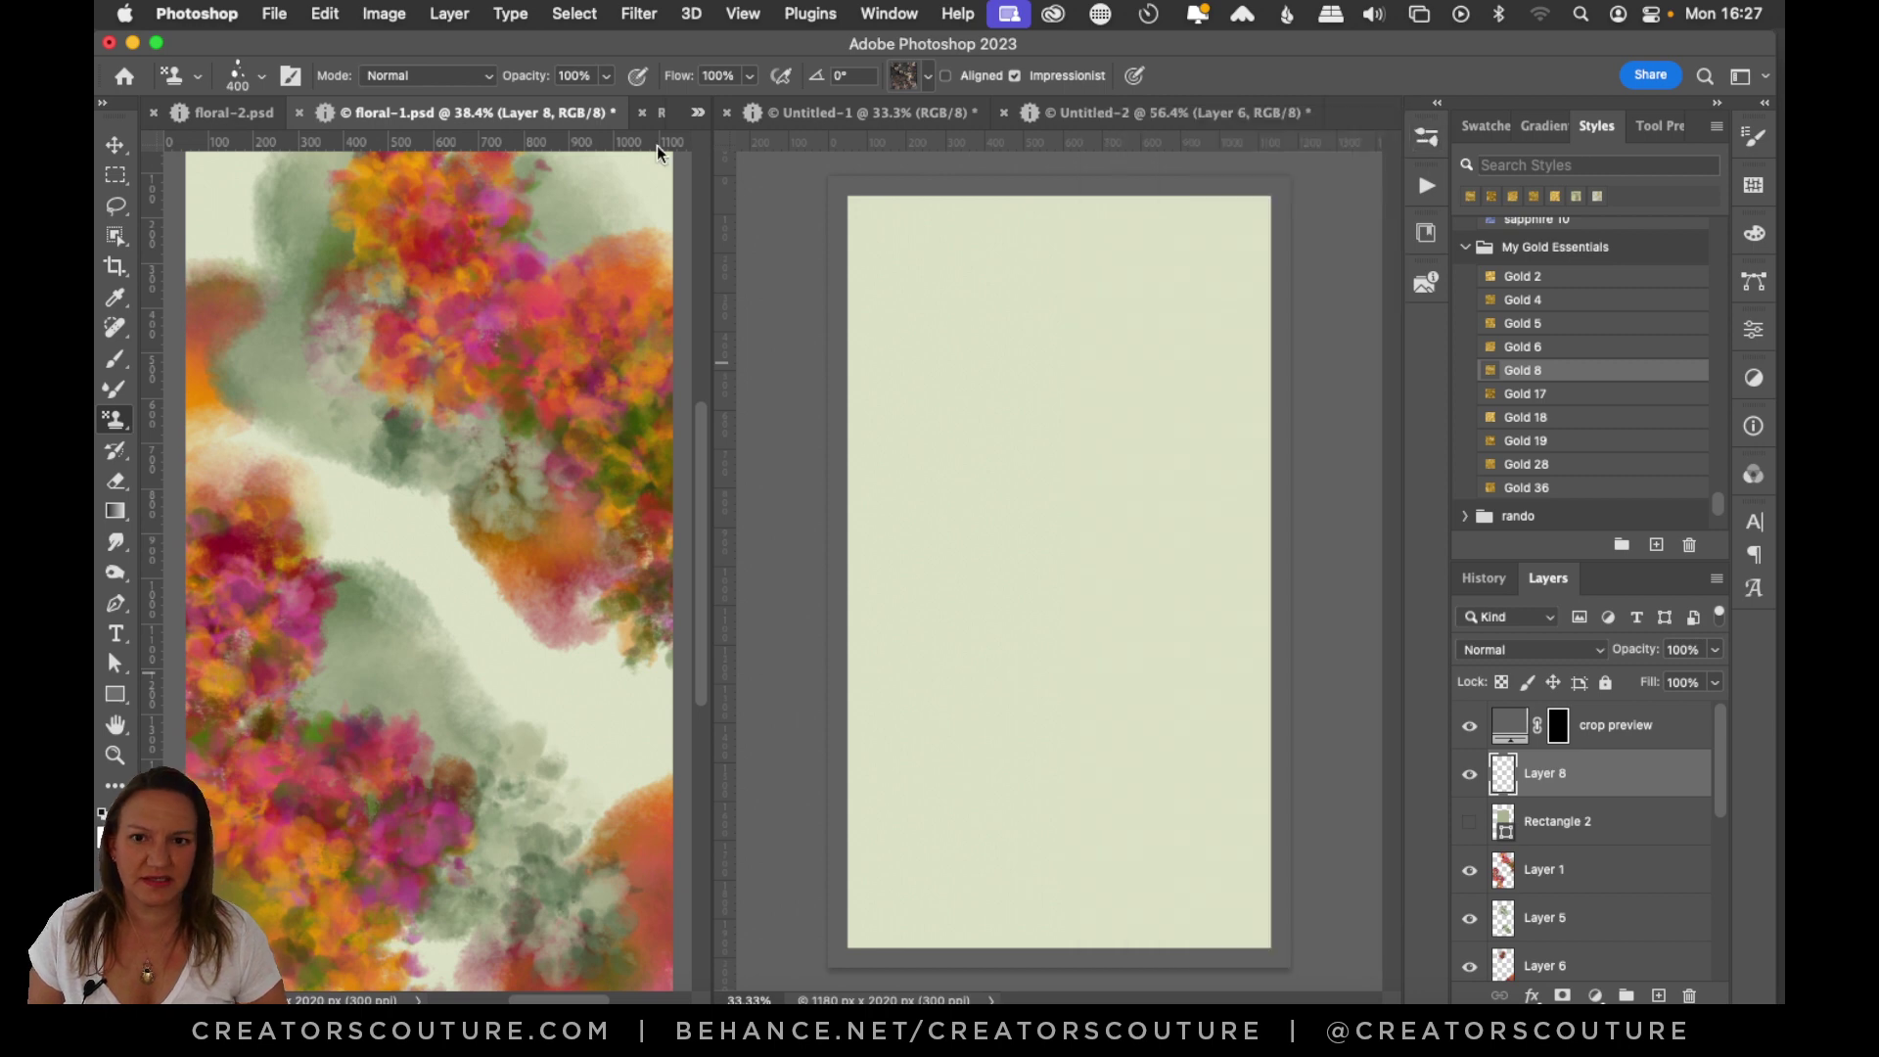
left_click(902, 76)
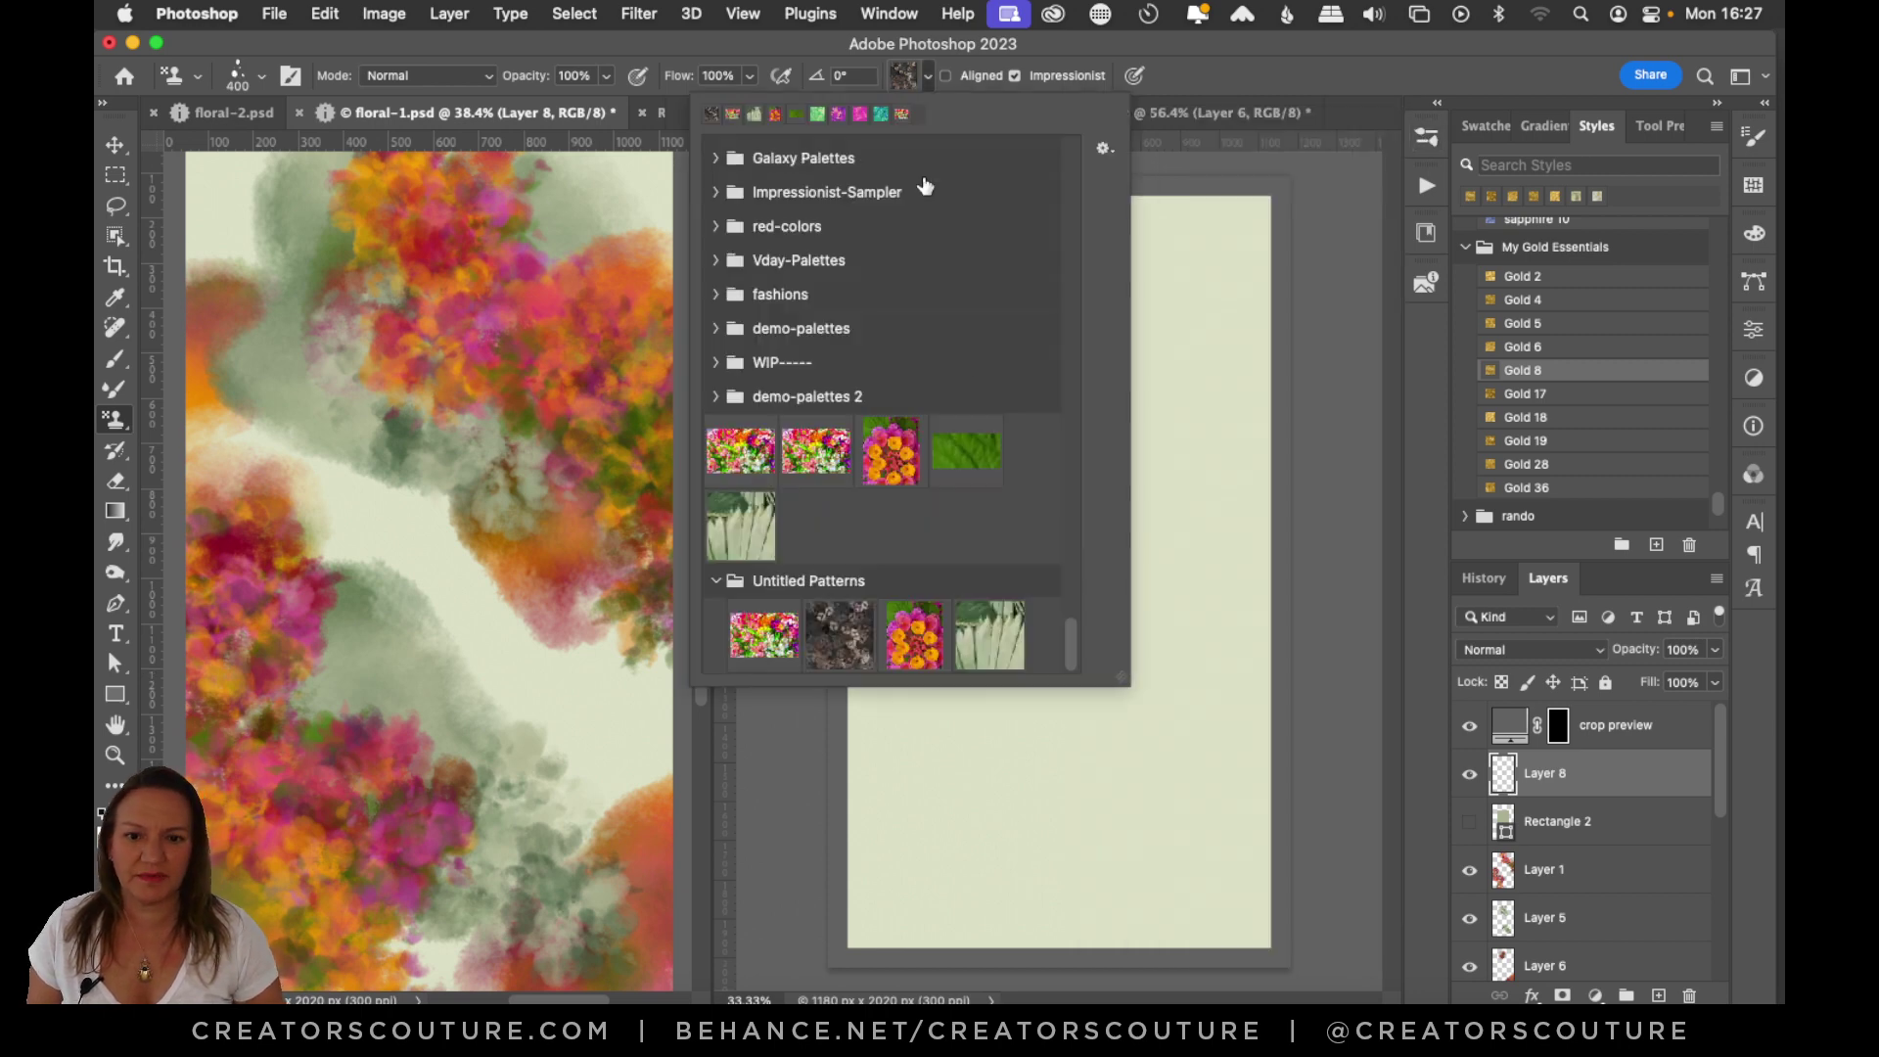
left_click(916, 666)
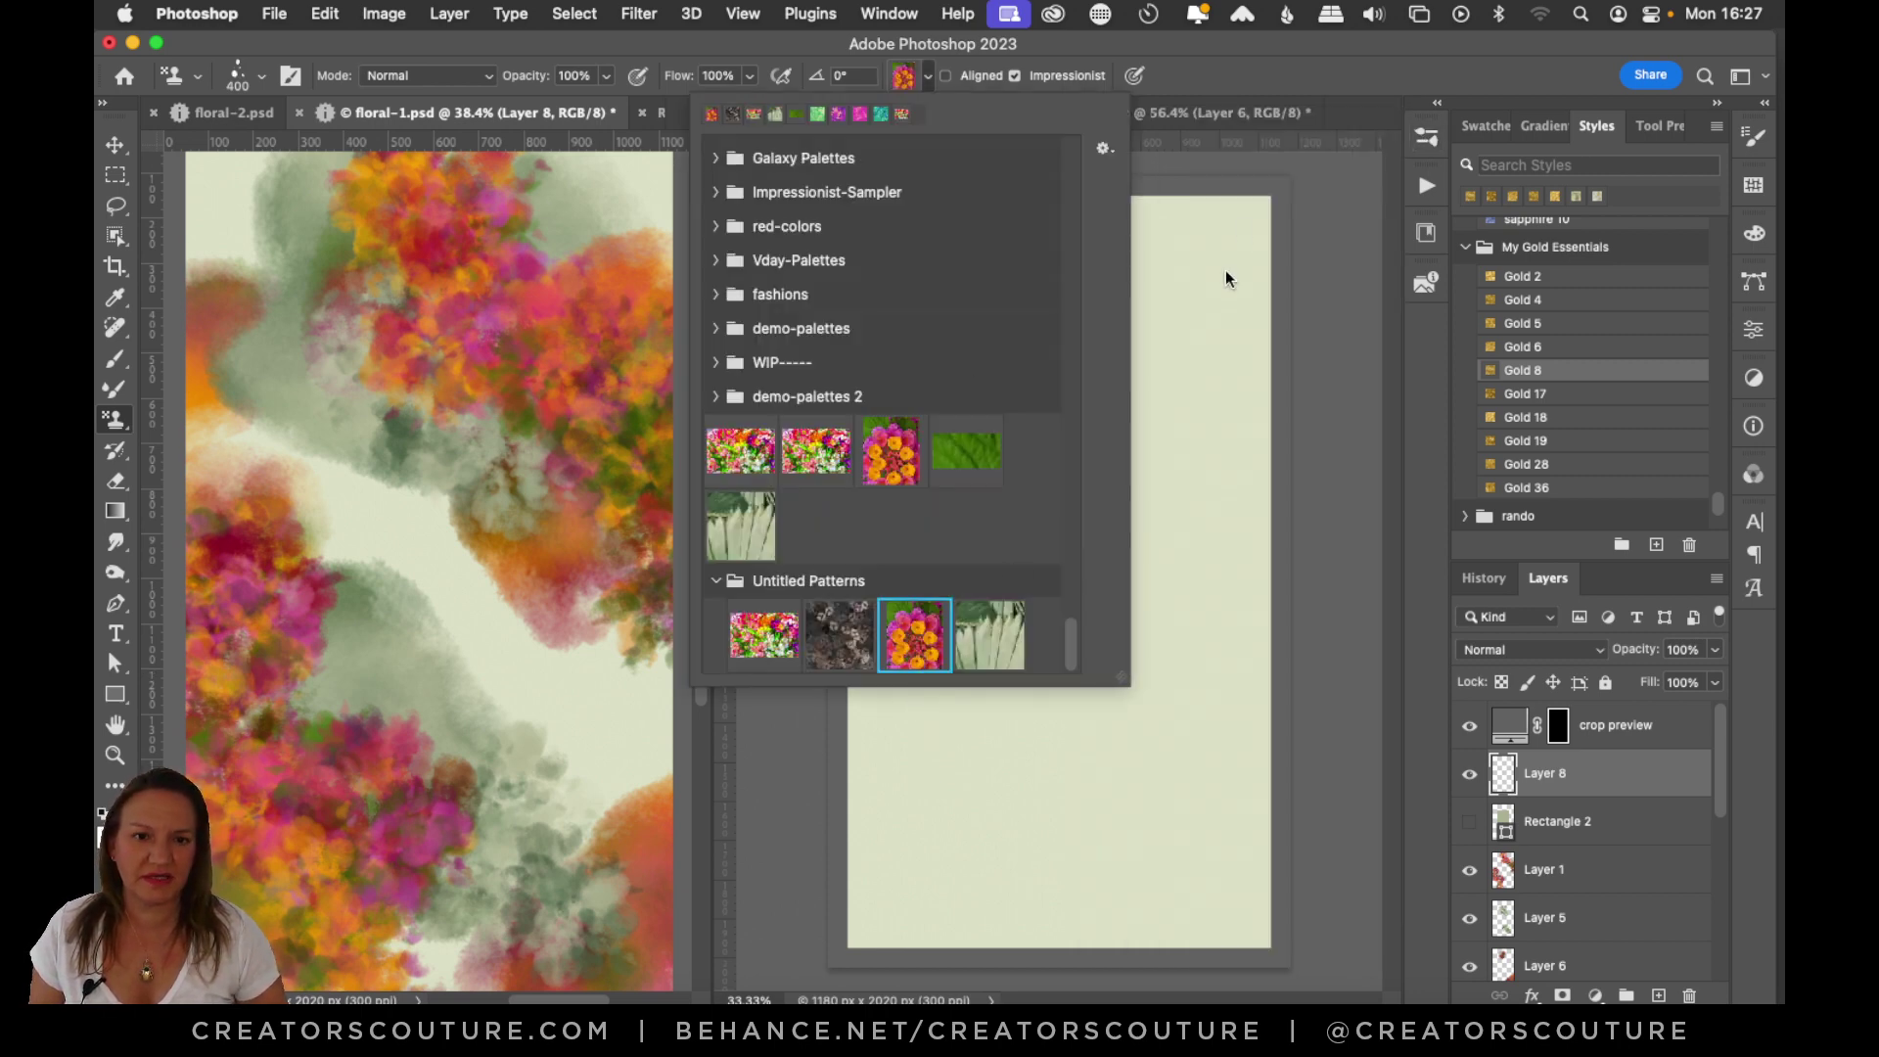
left_click(1254, 74)
Add a new layer above background-color in Untitled-1, then try a bouquet stroke on it and undo it.
left_click(1211, 326)
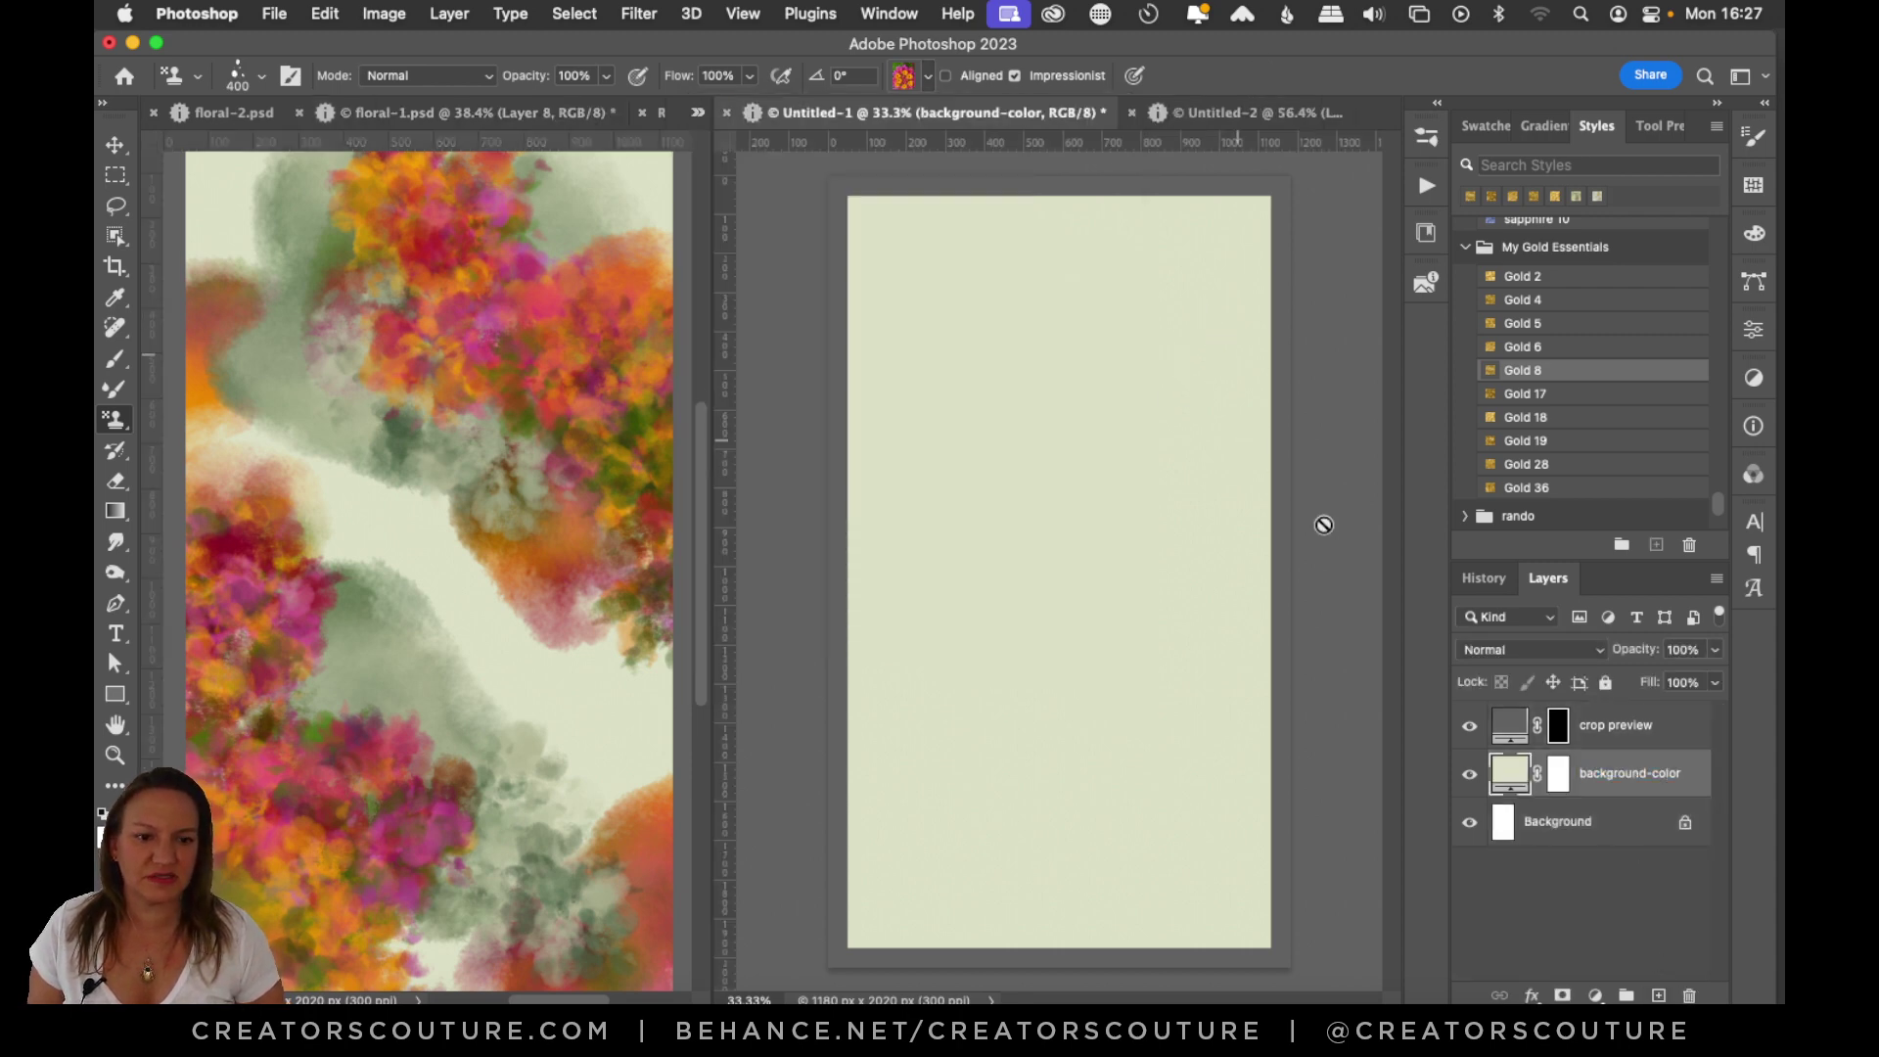
left_click(1659, 995)
left_click_drag(1207, 295, 1154, 536)
key("super+z")
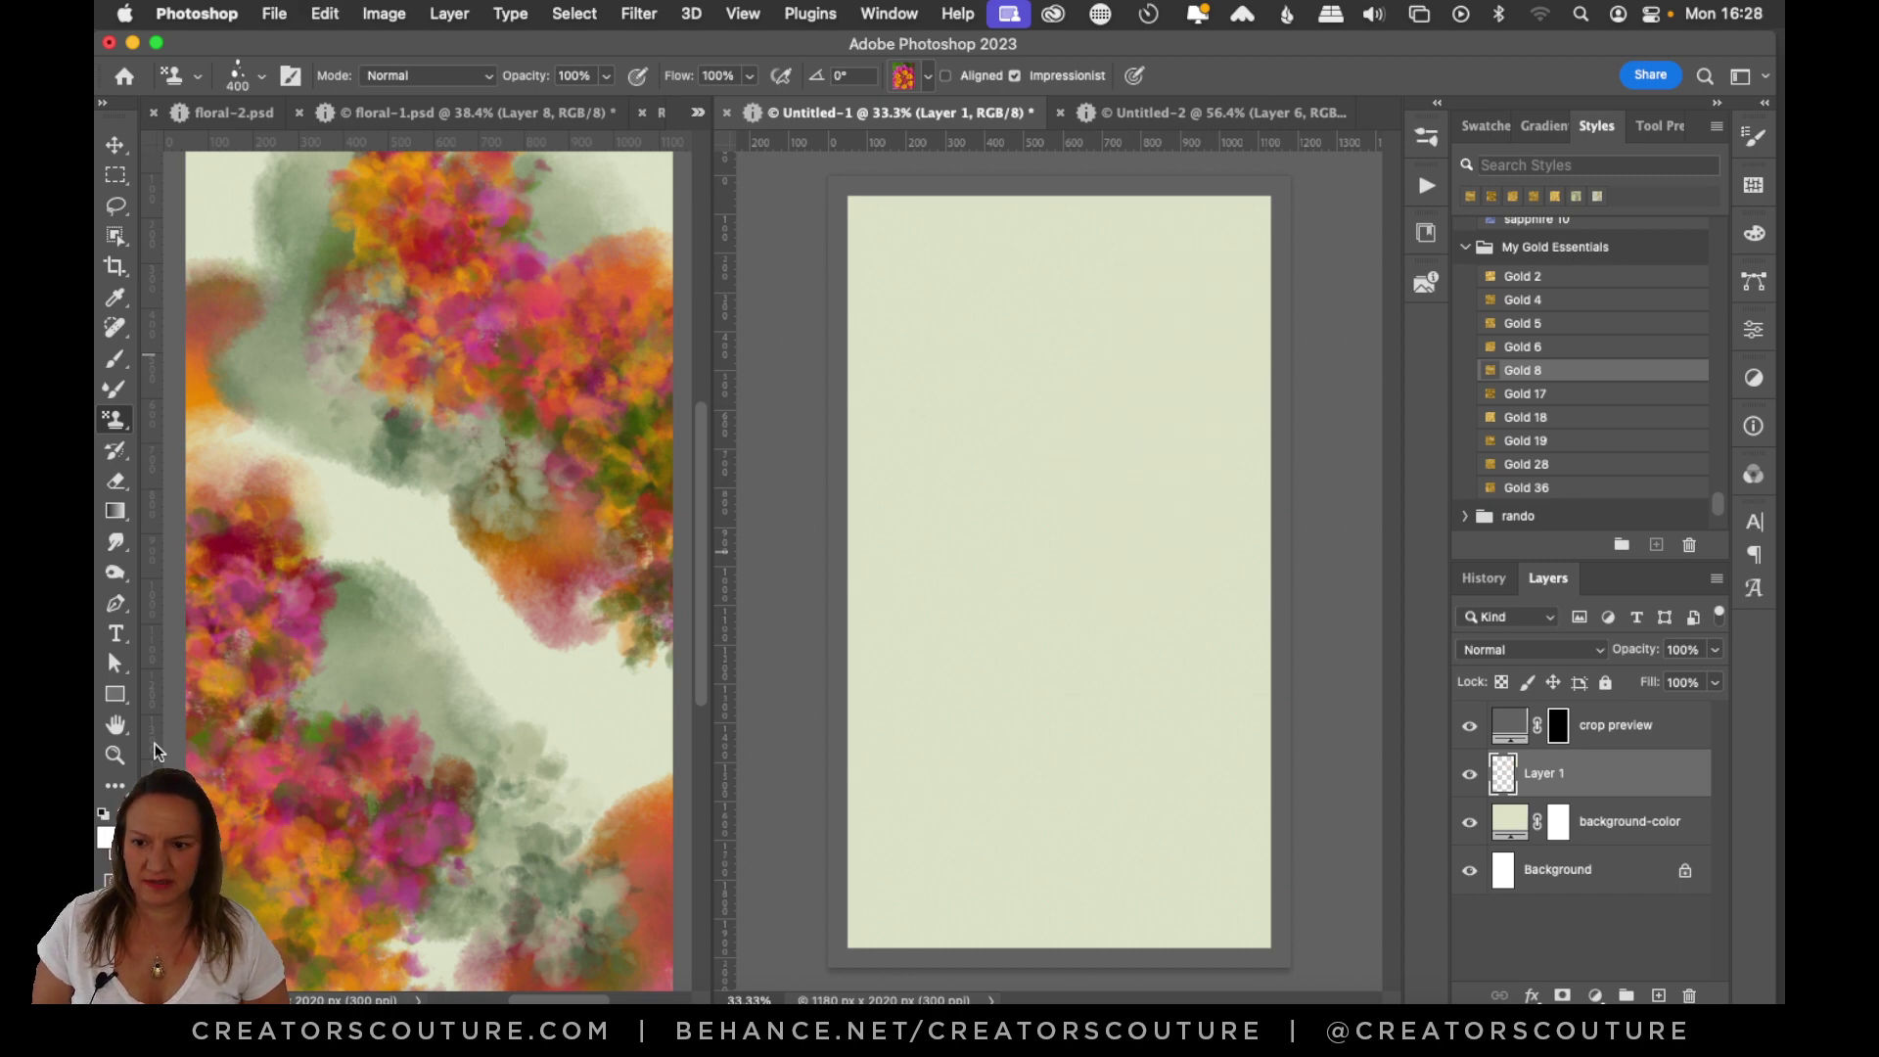
Paint a dense orange, magenta and red flower cluster in the upper middle of the canvas on Layer 1 with the Pattern Stamp tool.
key("z")
left_click(1181, 533)
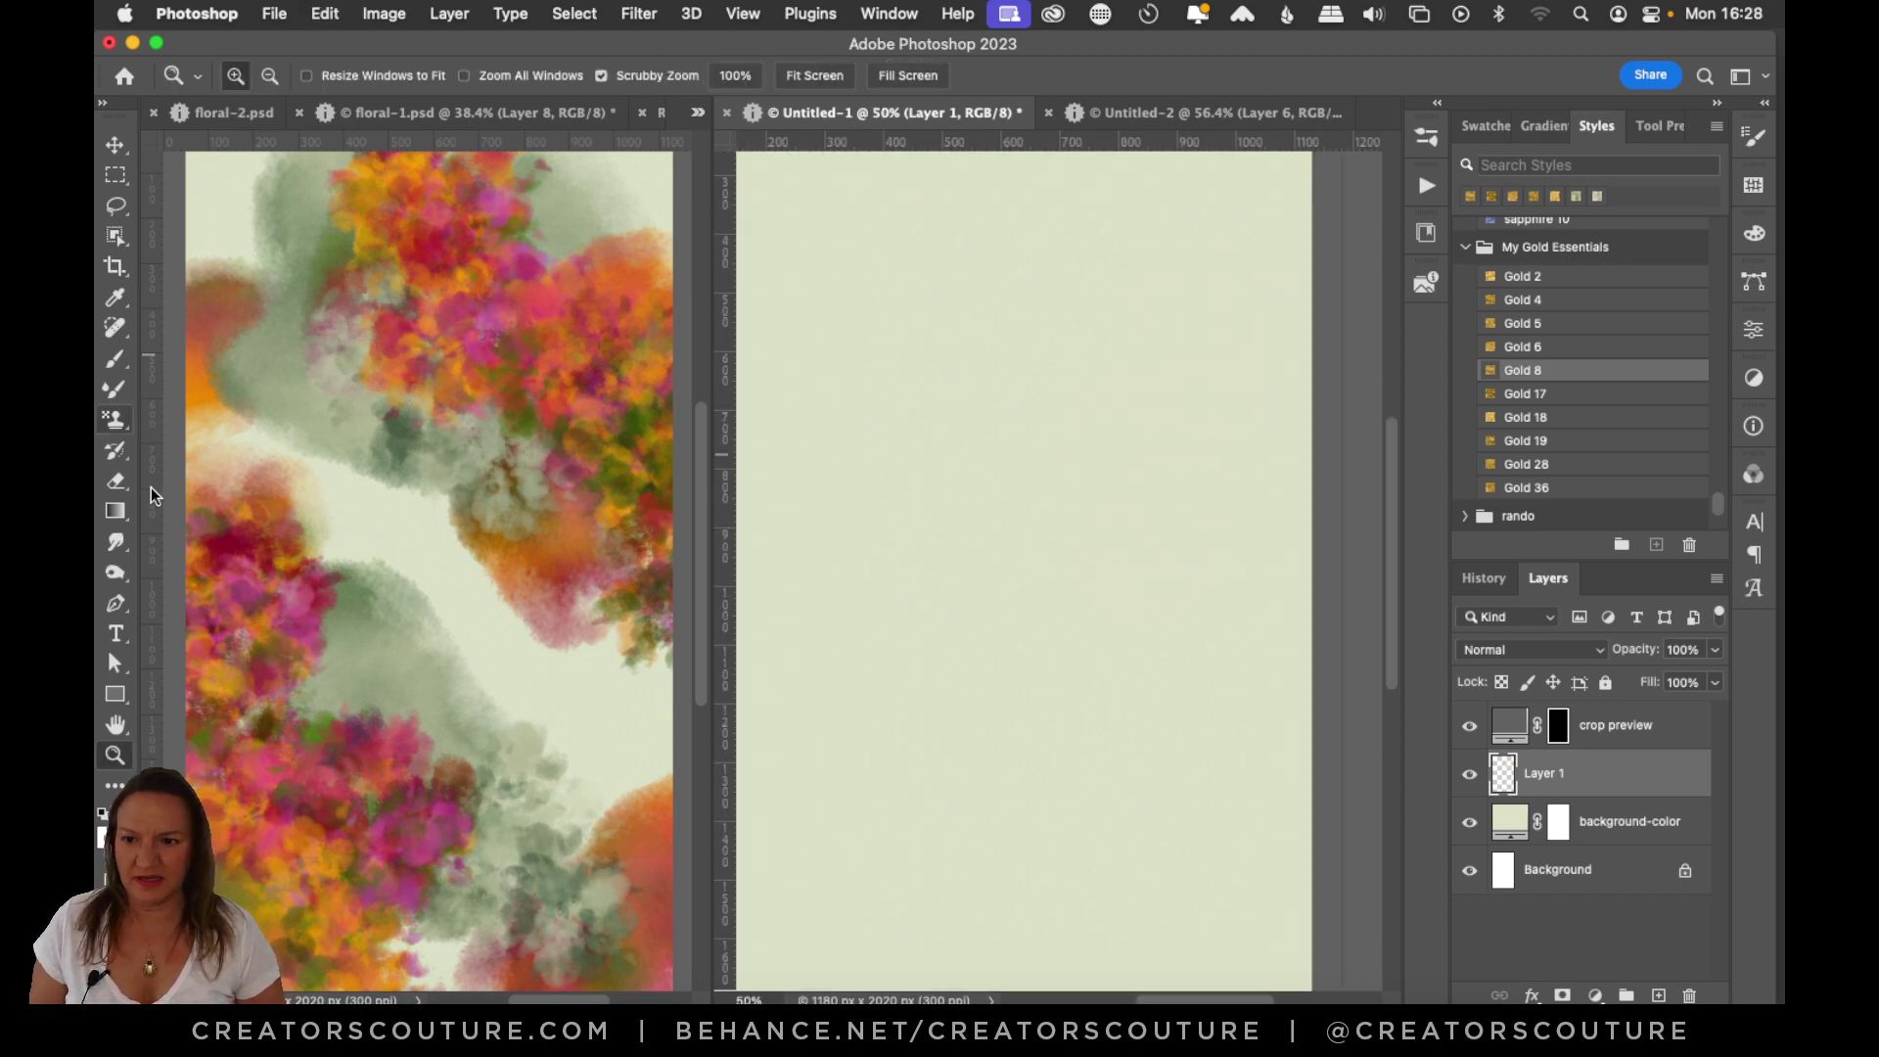
key("s")
left_click(1121, 305)
mouse_move(1121, 306)
left_mouse_down()
mouse_move(861, 382)
mouse_move(989, 675)
left_mouse_up()
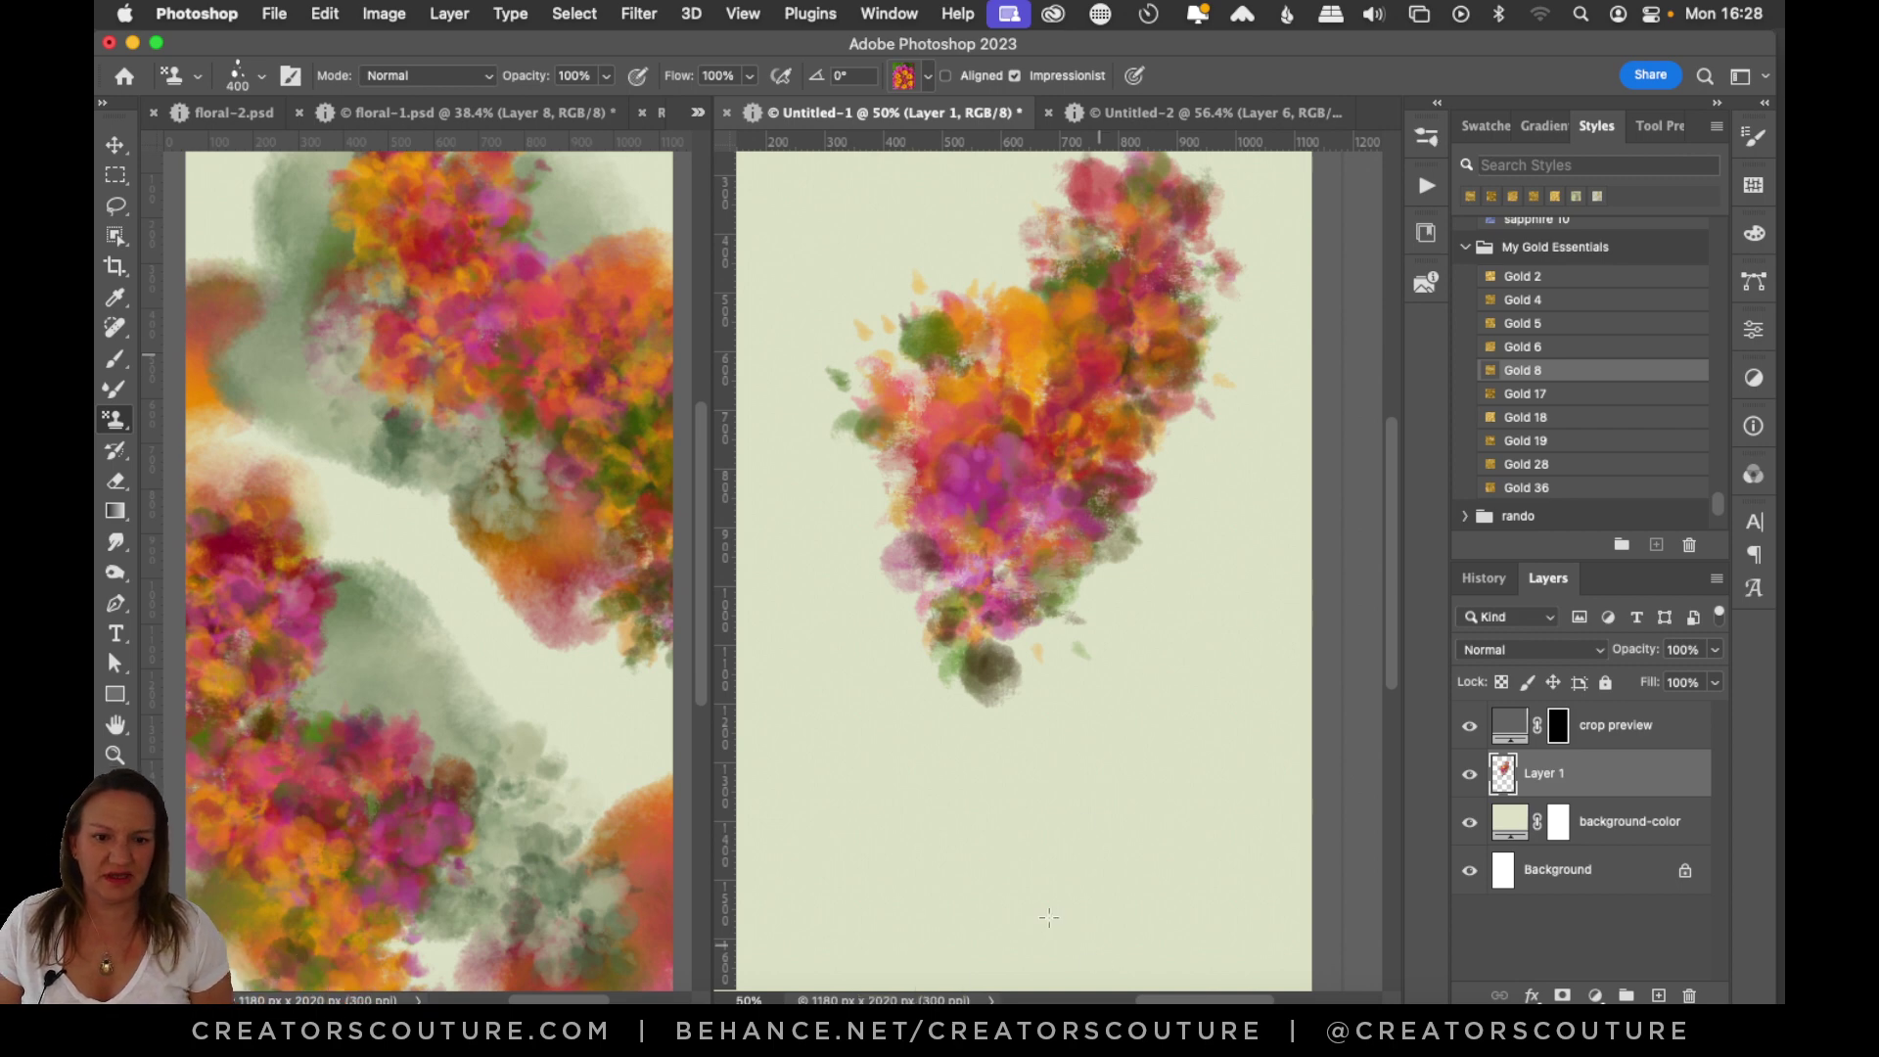
Paint a second flower cluster in the canvas's lower-left corner on Layer 1 and undo its last stroke.
mouse_move(837, 756)
left_mouse_down()
mouse_move(913, 951)
mouse_move(1018, 969)
mouse_move(957, 897)
left_mouse_up()
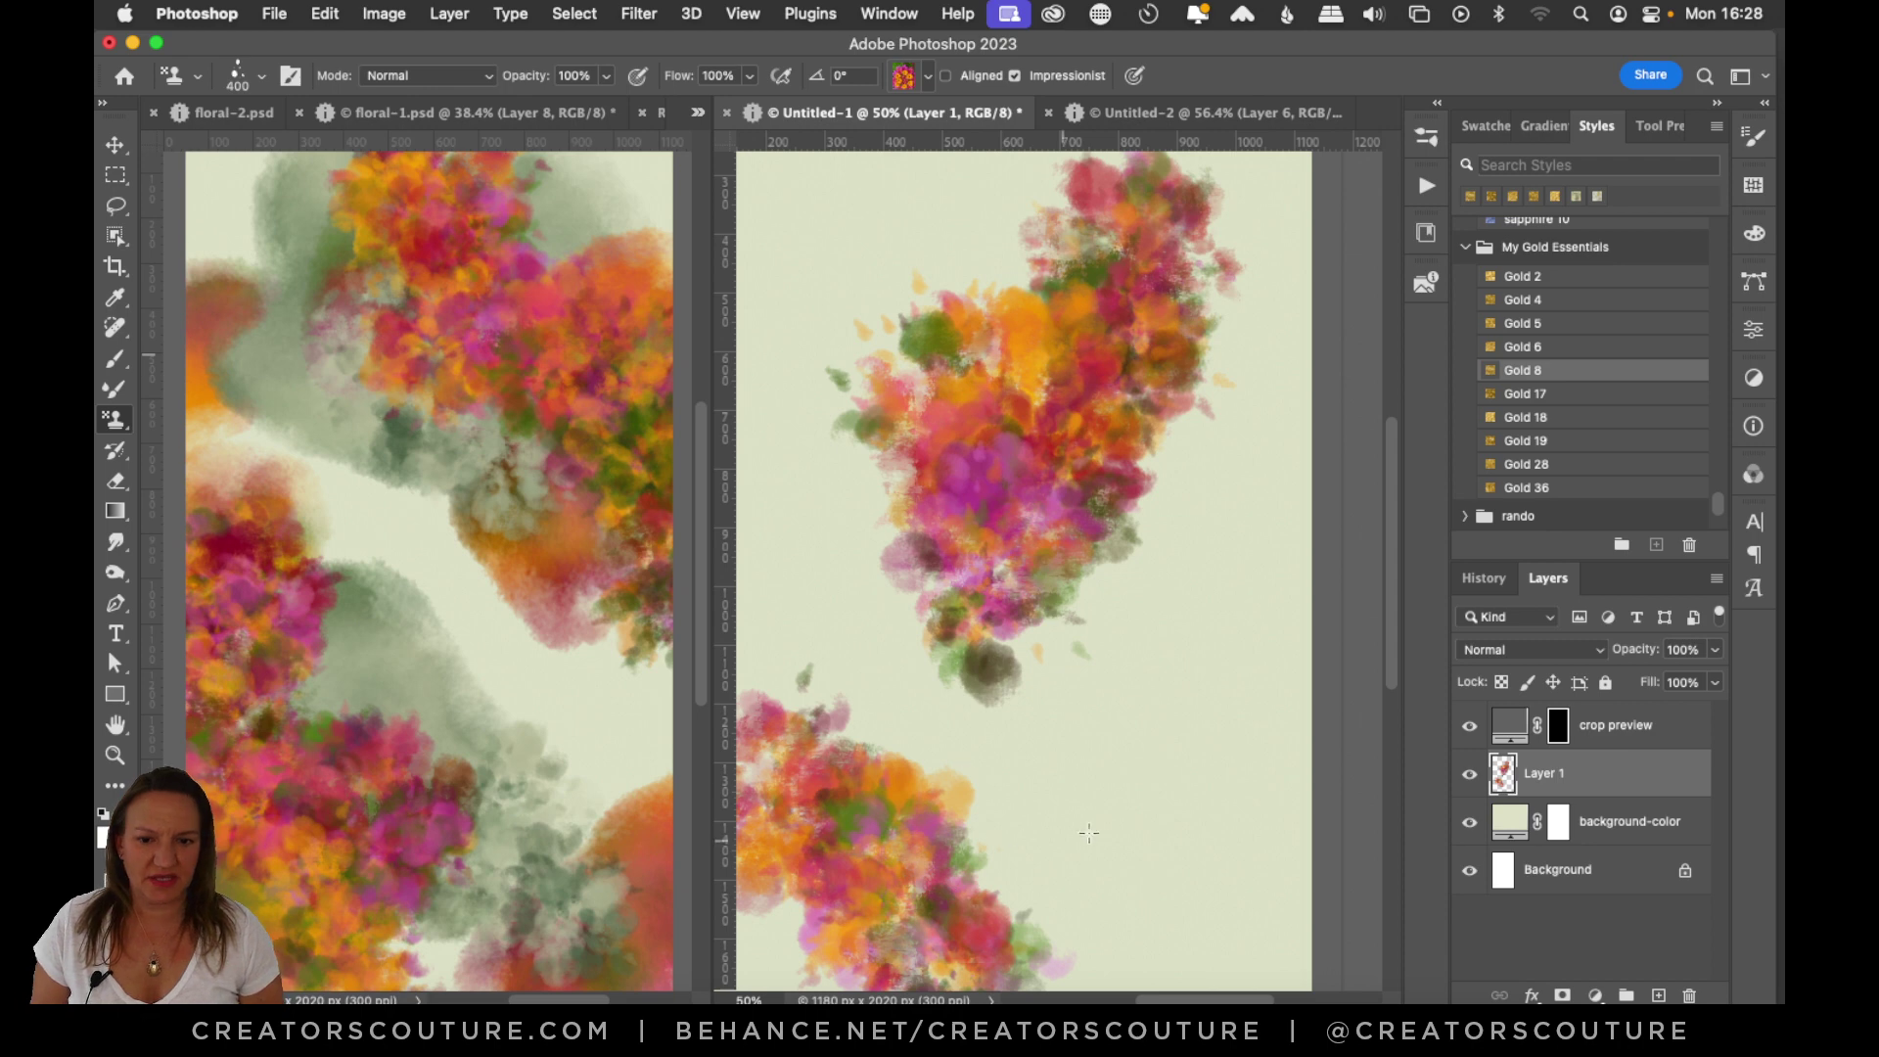
mouse_move(801, 764)
left_mouse_down()
mouse_move(783, 802)
mouse_move(871, 910)
left_mouse_up()
mouse_move(991, 911)
left_mouse_down()
mouse_move(942, 943)
mouse_move(956, 951)
mouse_move(833, 819)
mouse_move(857, 926)
mouse_move(837, 840)
mouse_move(1037, 951)
left_mouse_up()
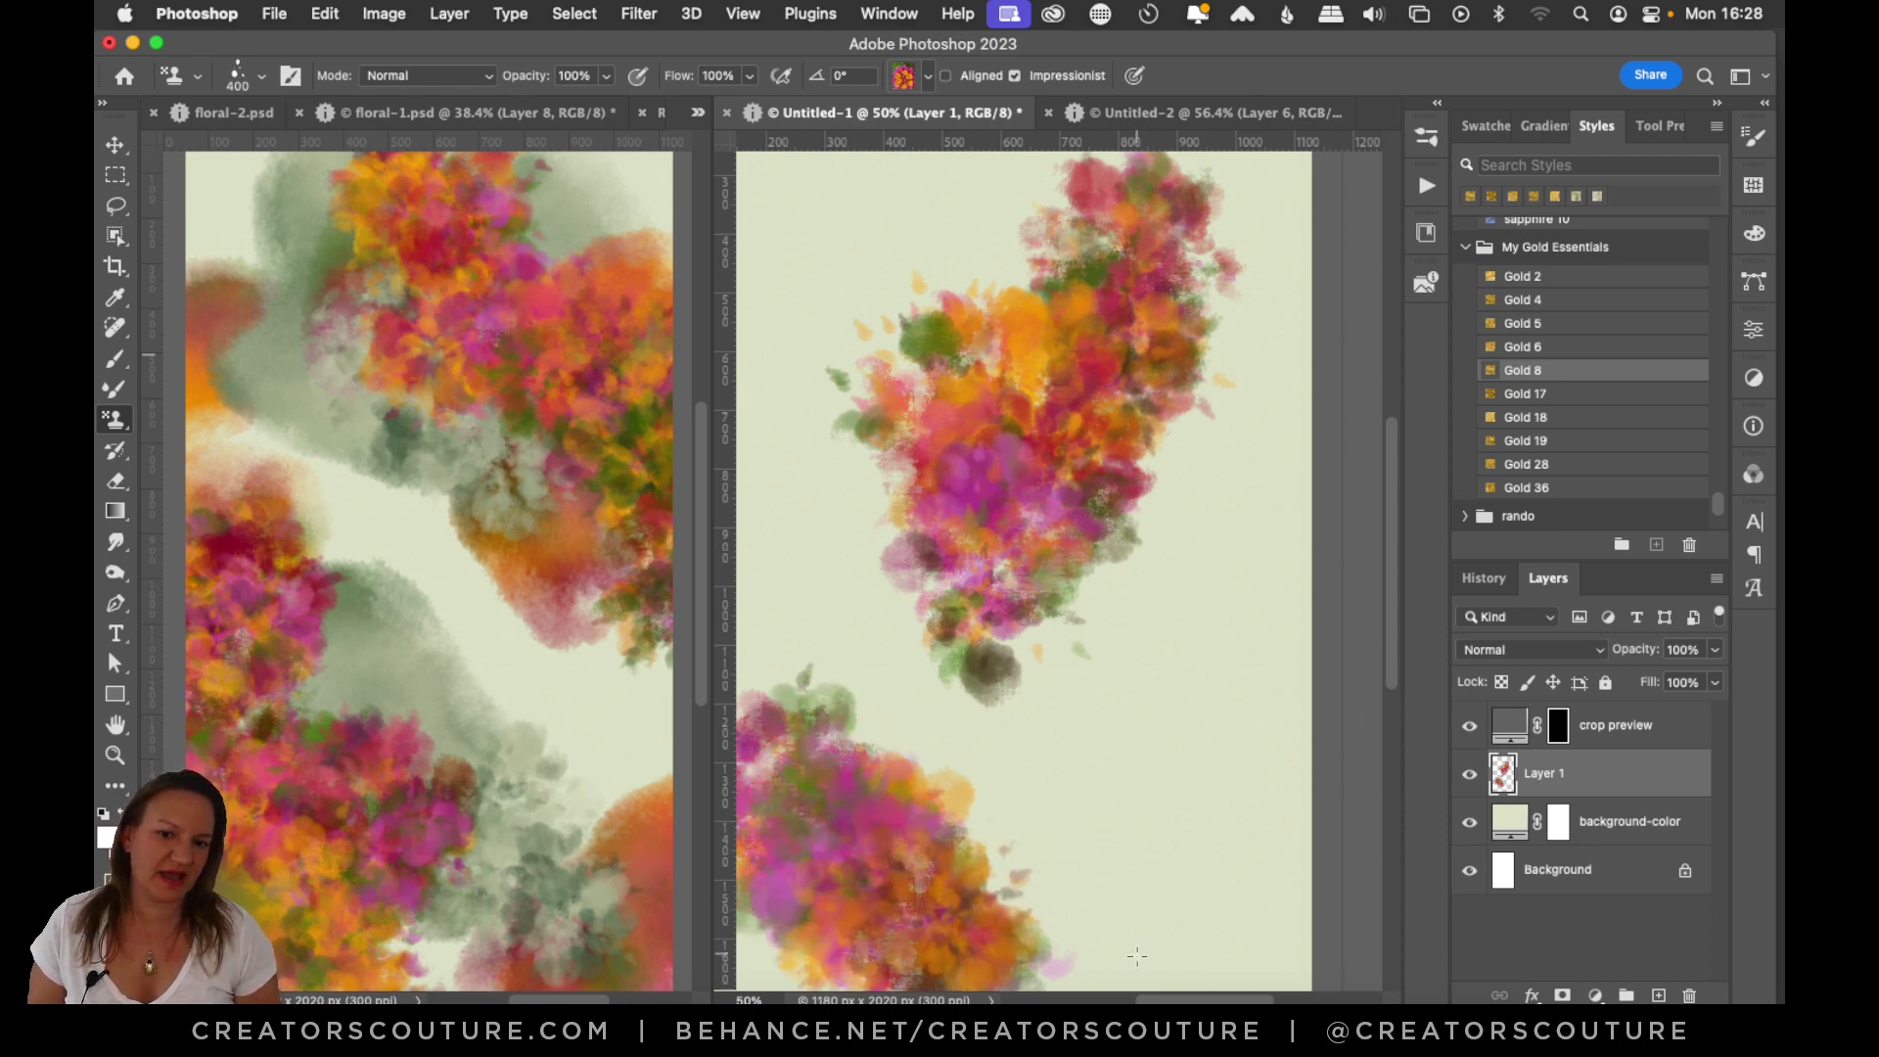
key("super+z")
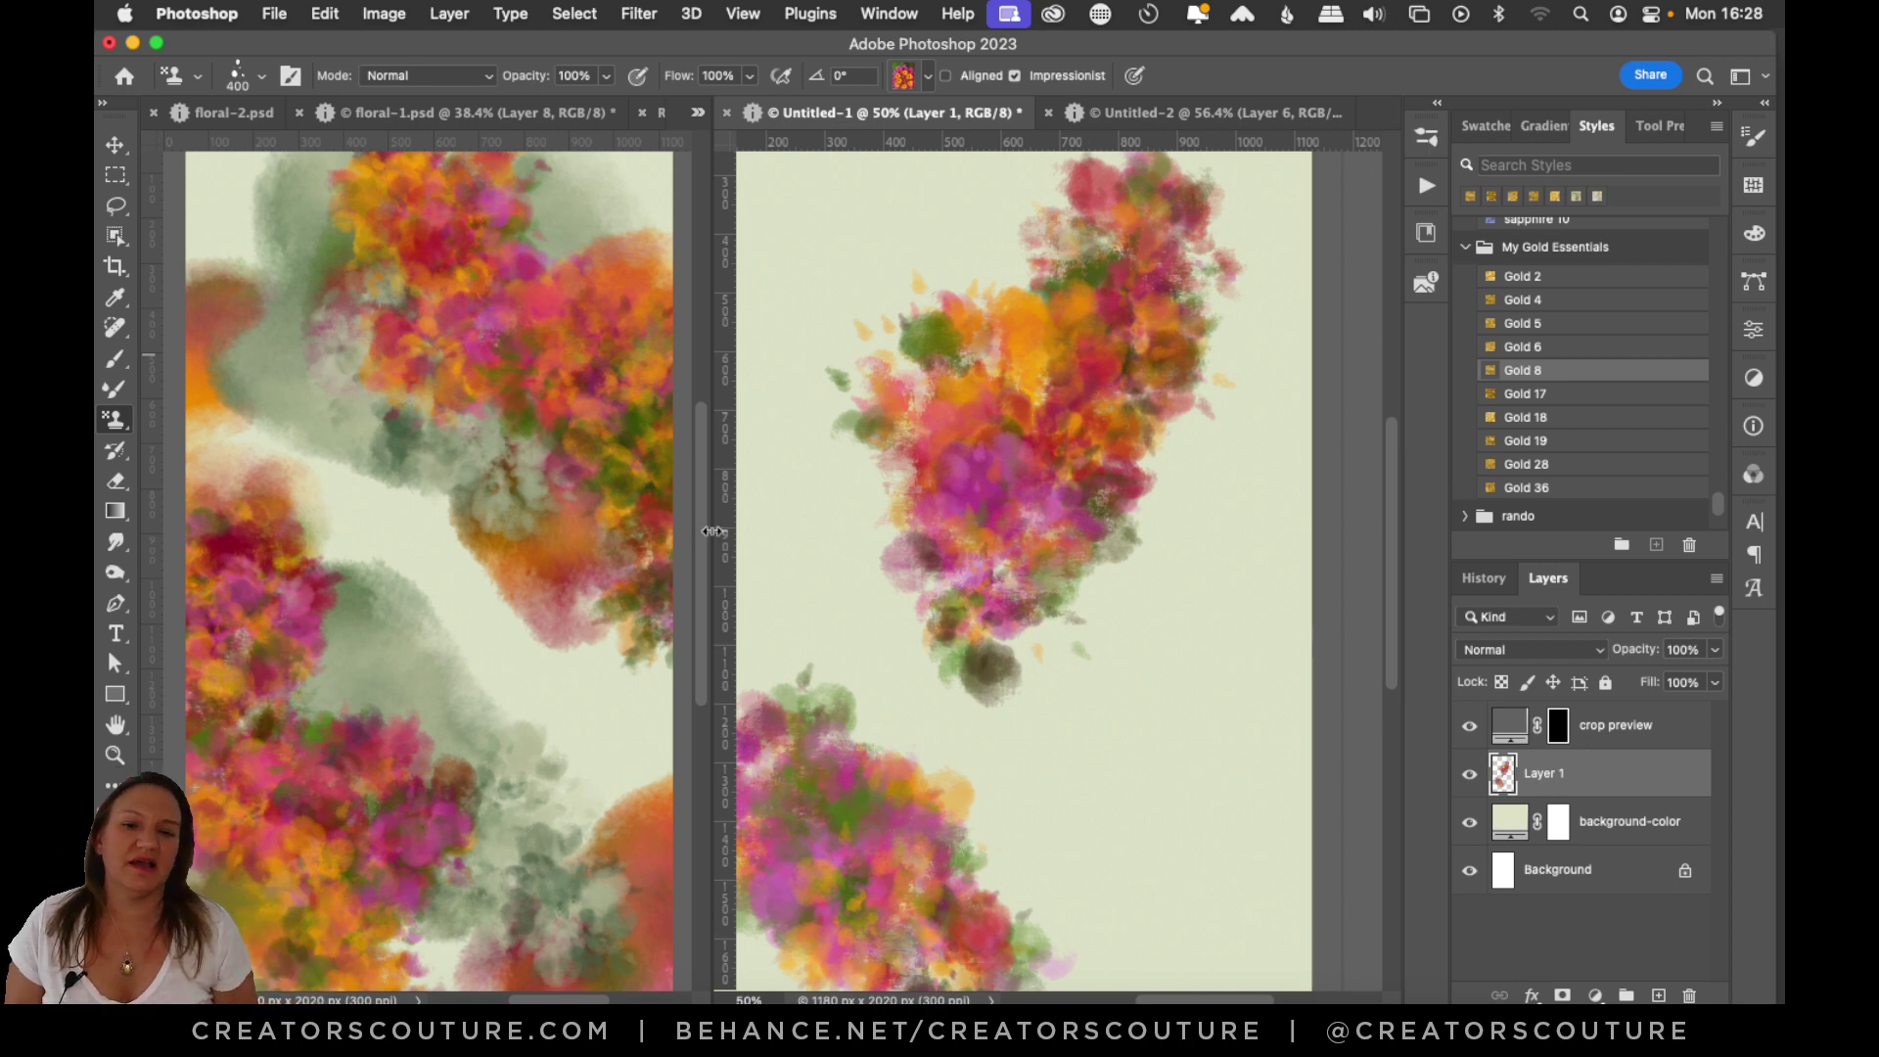
Add a new layer above background-color and switch to the pale green leaf pattern in Untitled Patterns.
left_click(1632, 832)
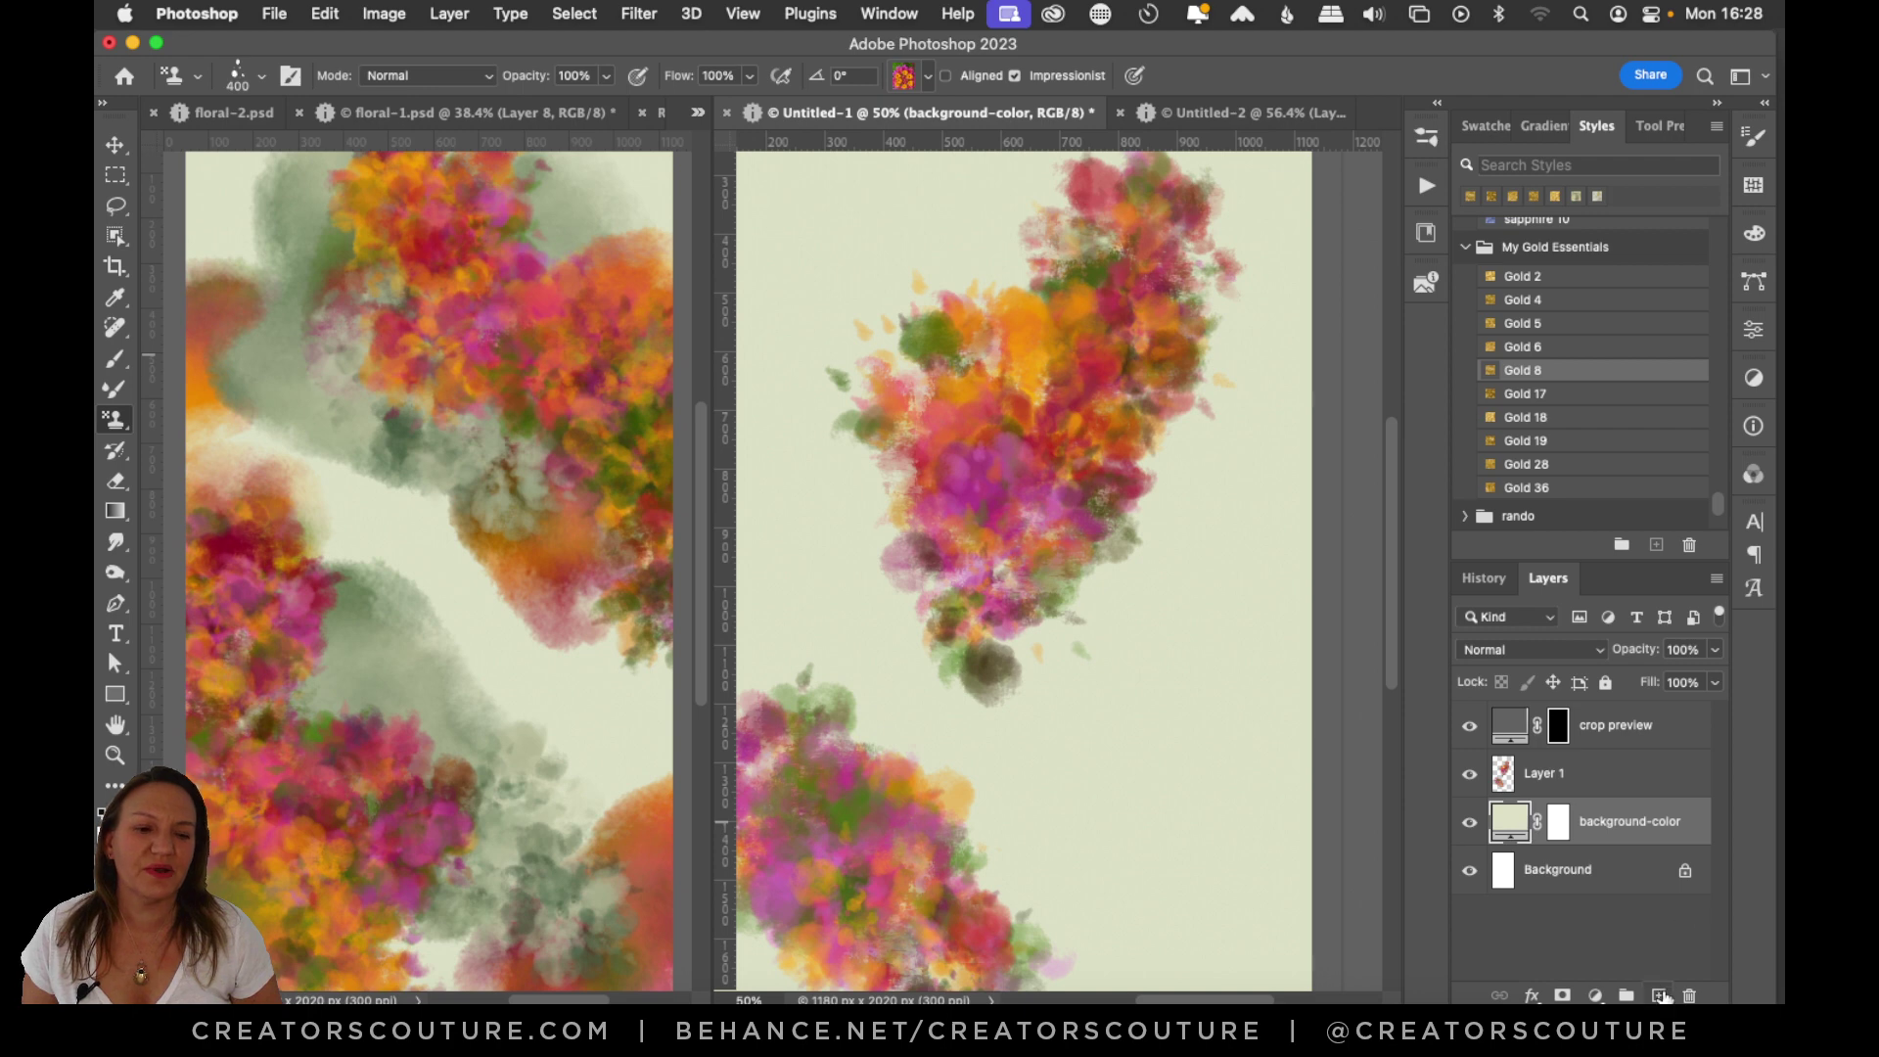
left_click(1658, 995)
left_click(902, 75)
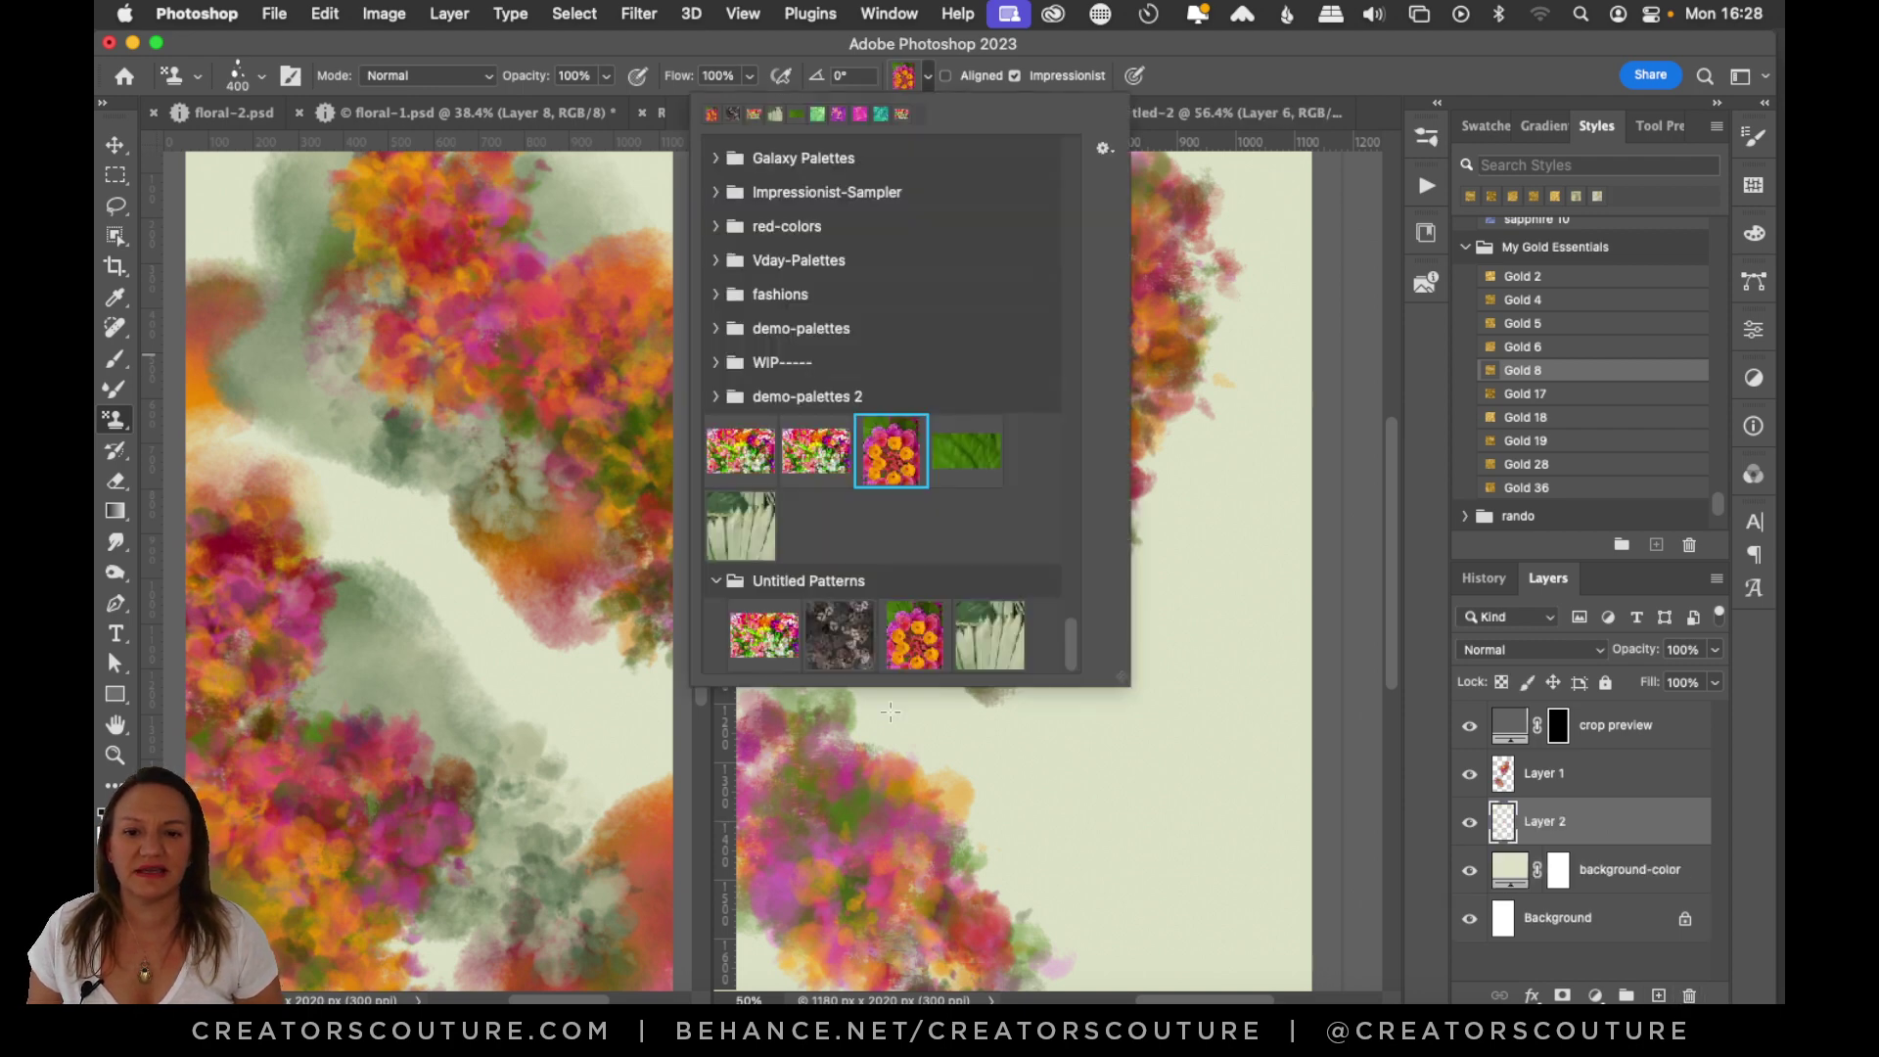
left_click(1012, 655)
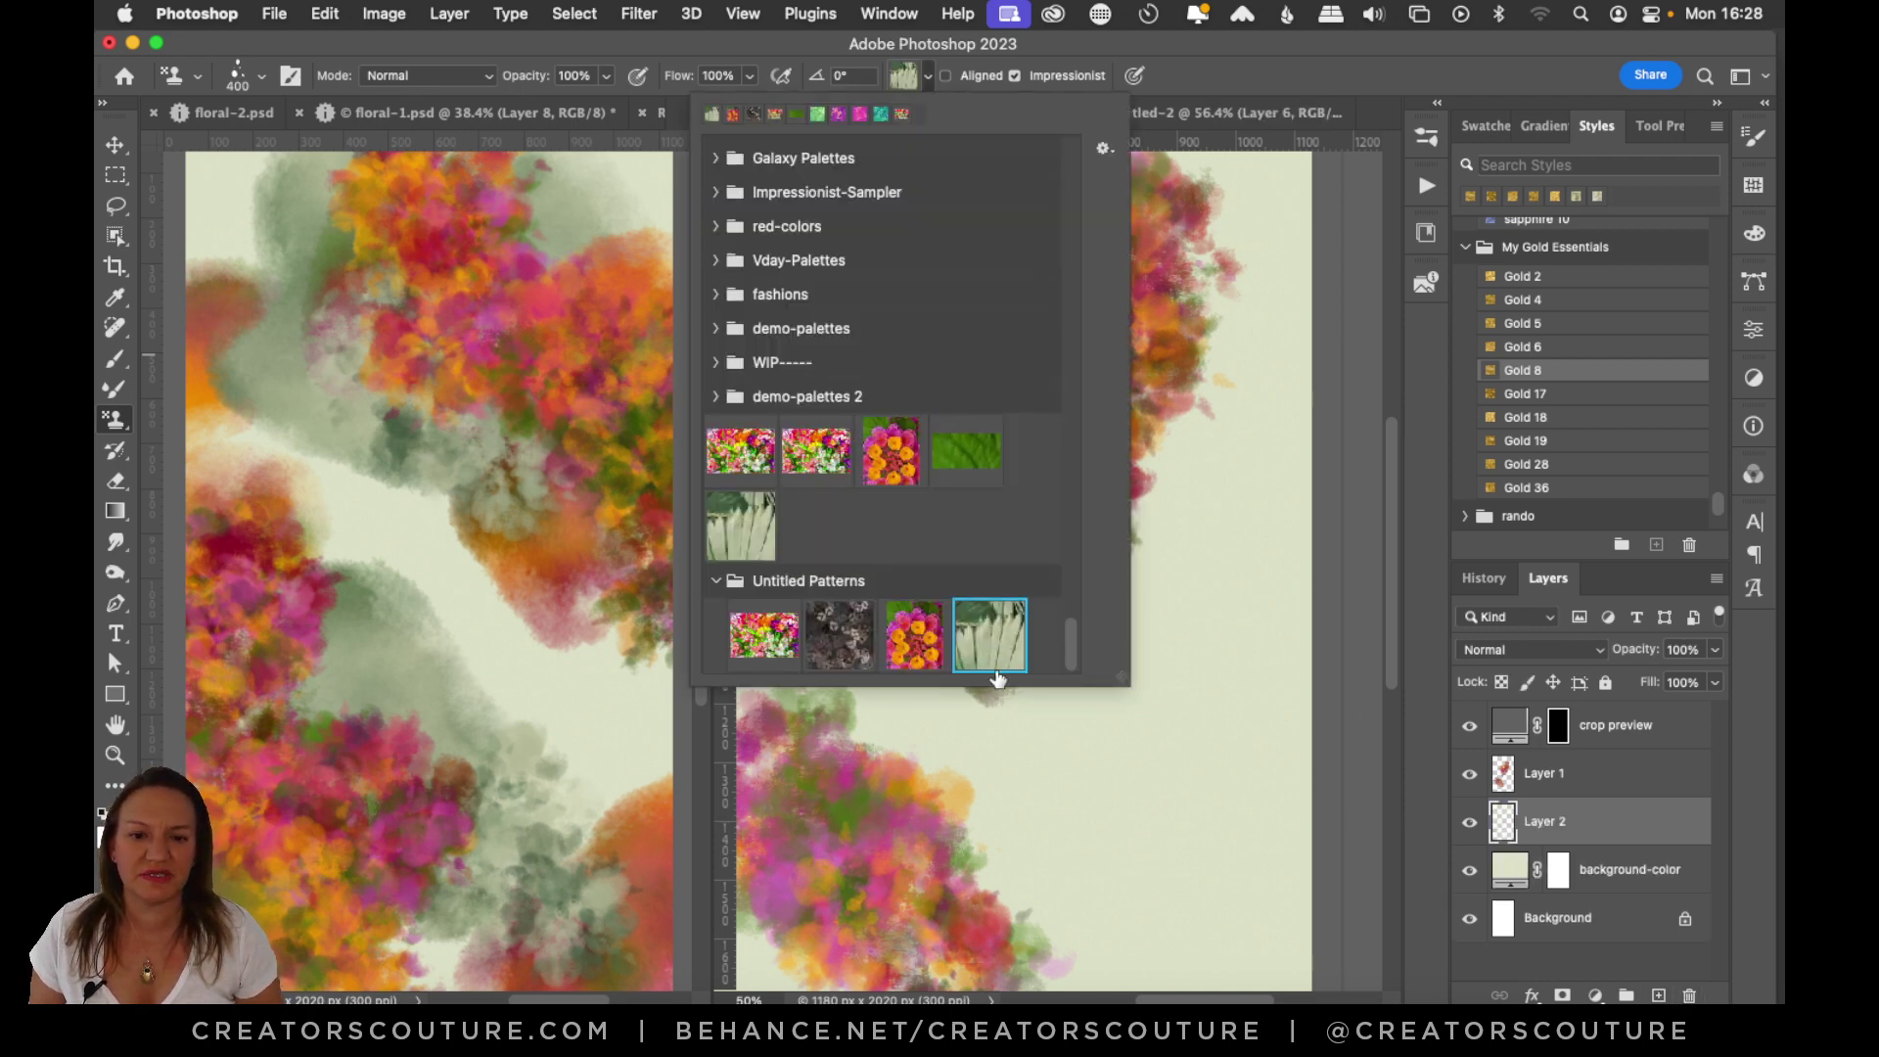
left_click(1220, 62)
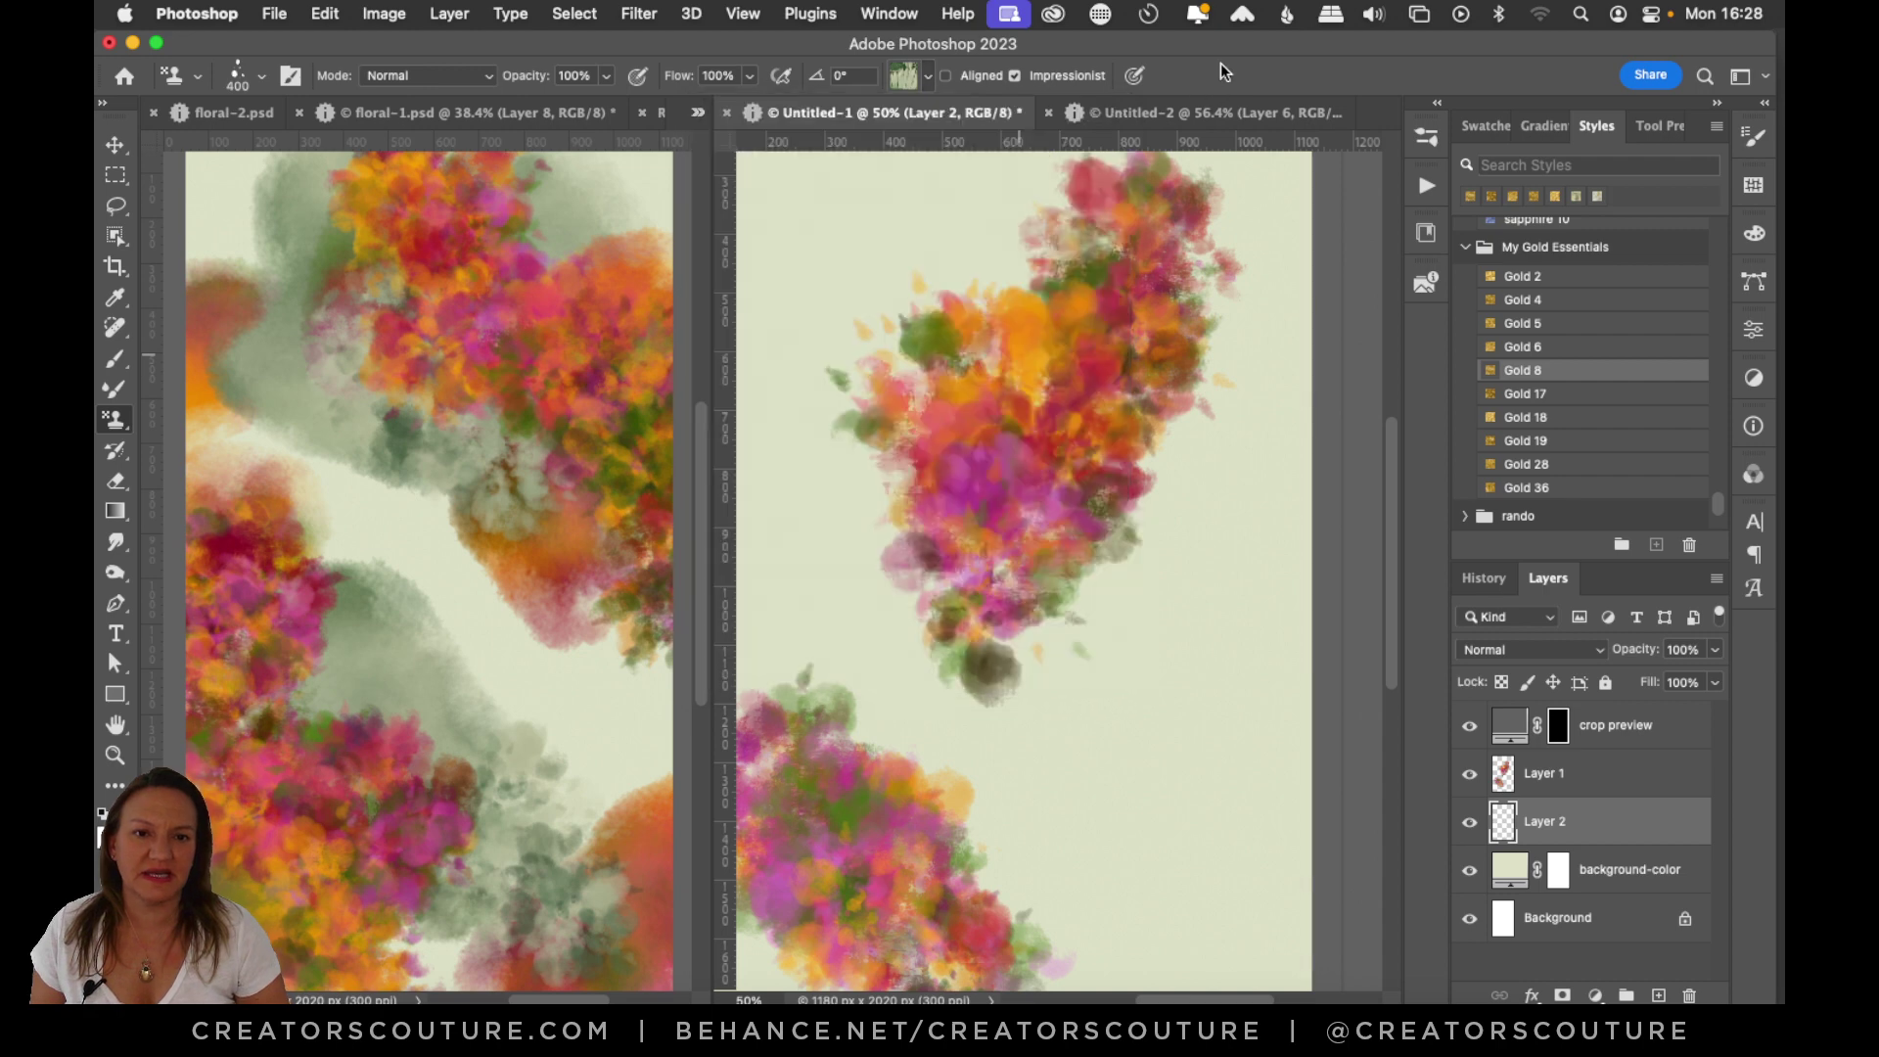
Switch to the watercolor bleed brush at 500 px.
left_click(1425, 139)
left_click(1278, 778)
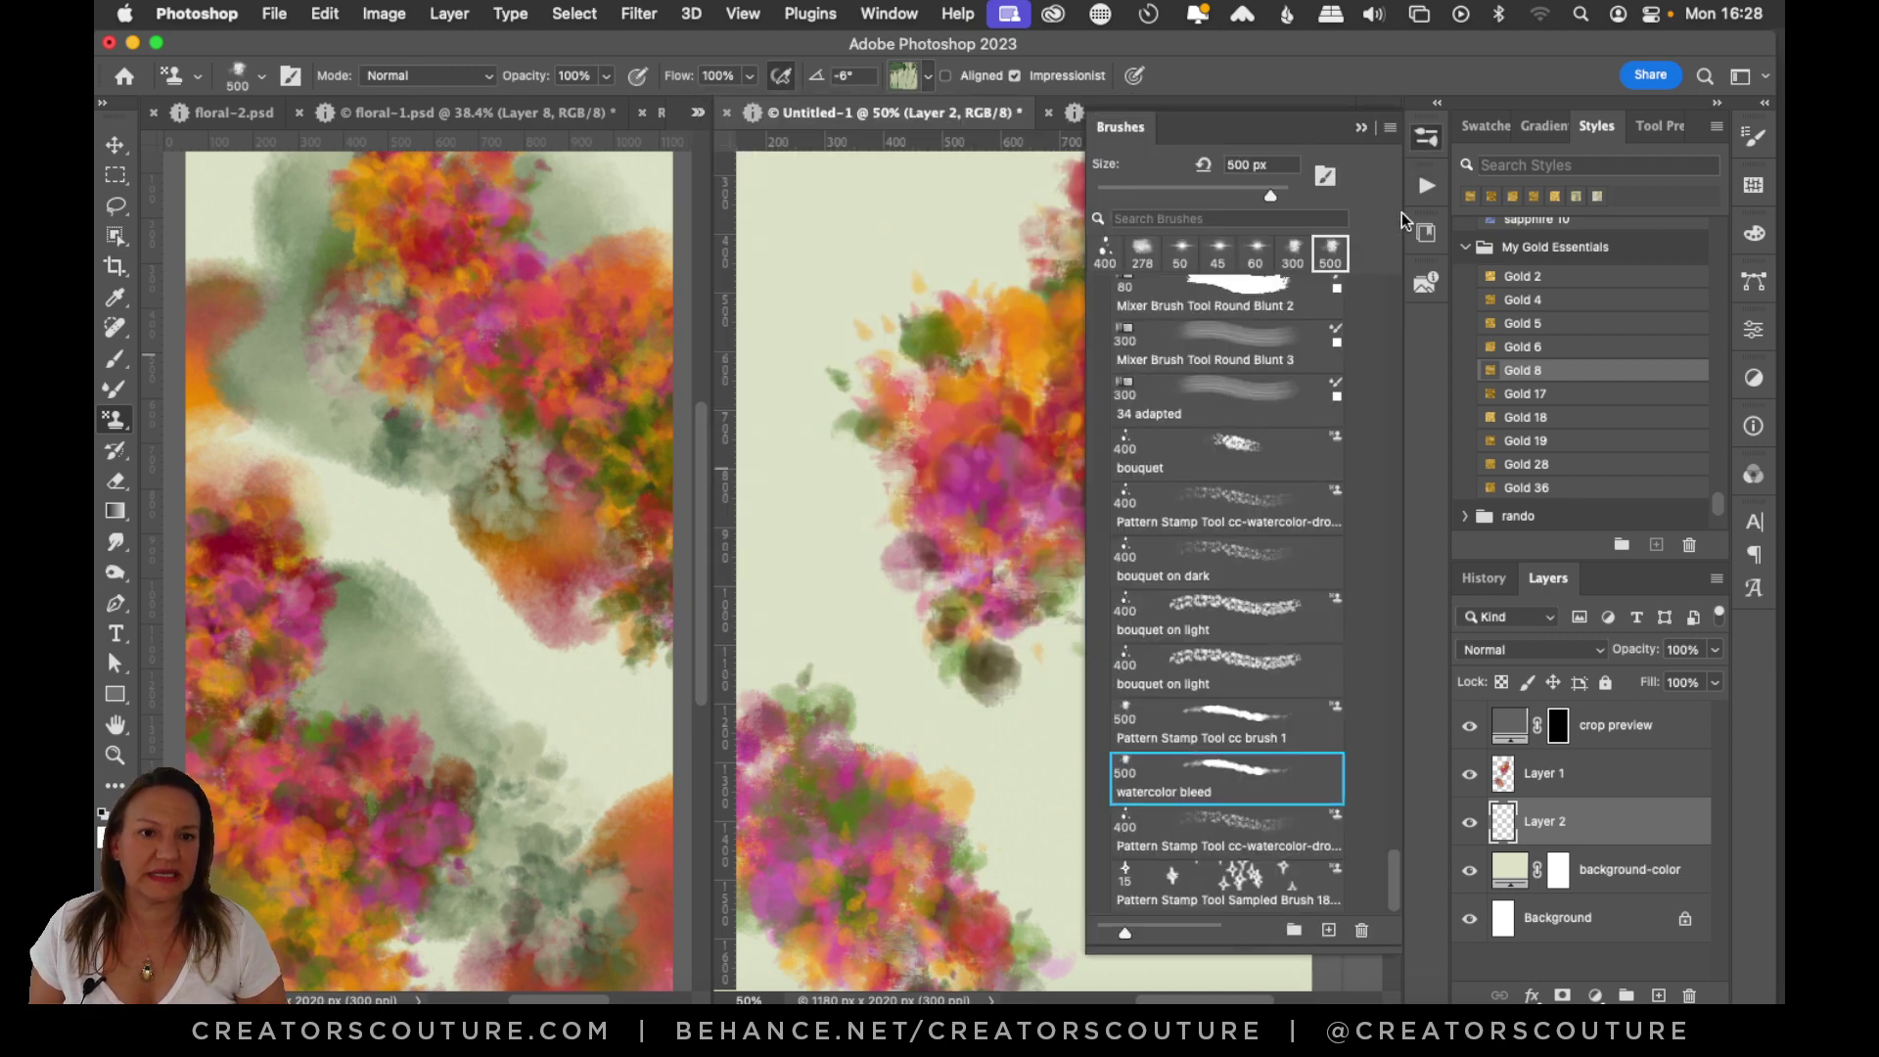
left_click(1429, 142)
Paint a soft grey-green wash behind the upper-left side of the upper flower cluster on Layer 2, undoing the trial strokes.
mouse_move(1262, 577)
left_mouse_down()
mouse_move(1194, 700)
mouse_move(1114, 727)
mouse_move(1236, 919)
left_mouse_up()
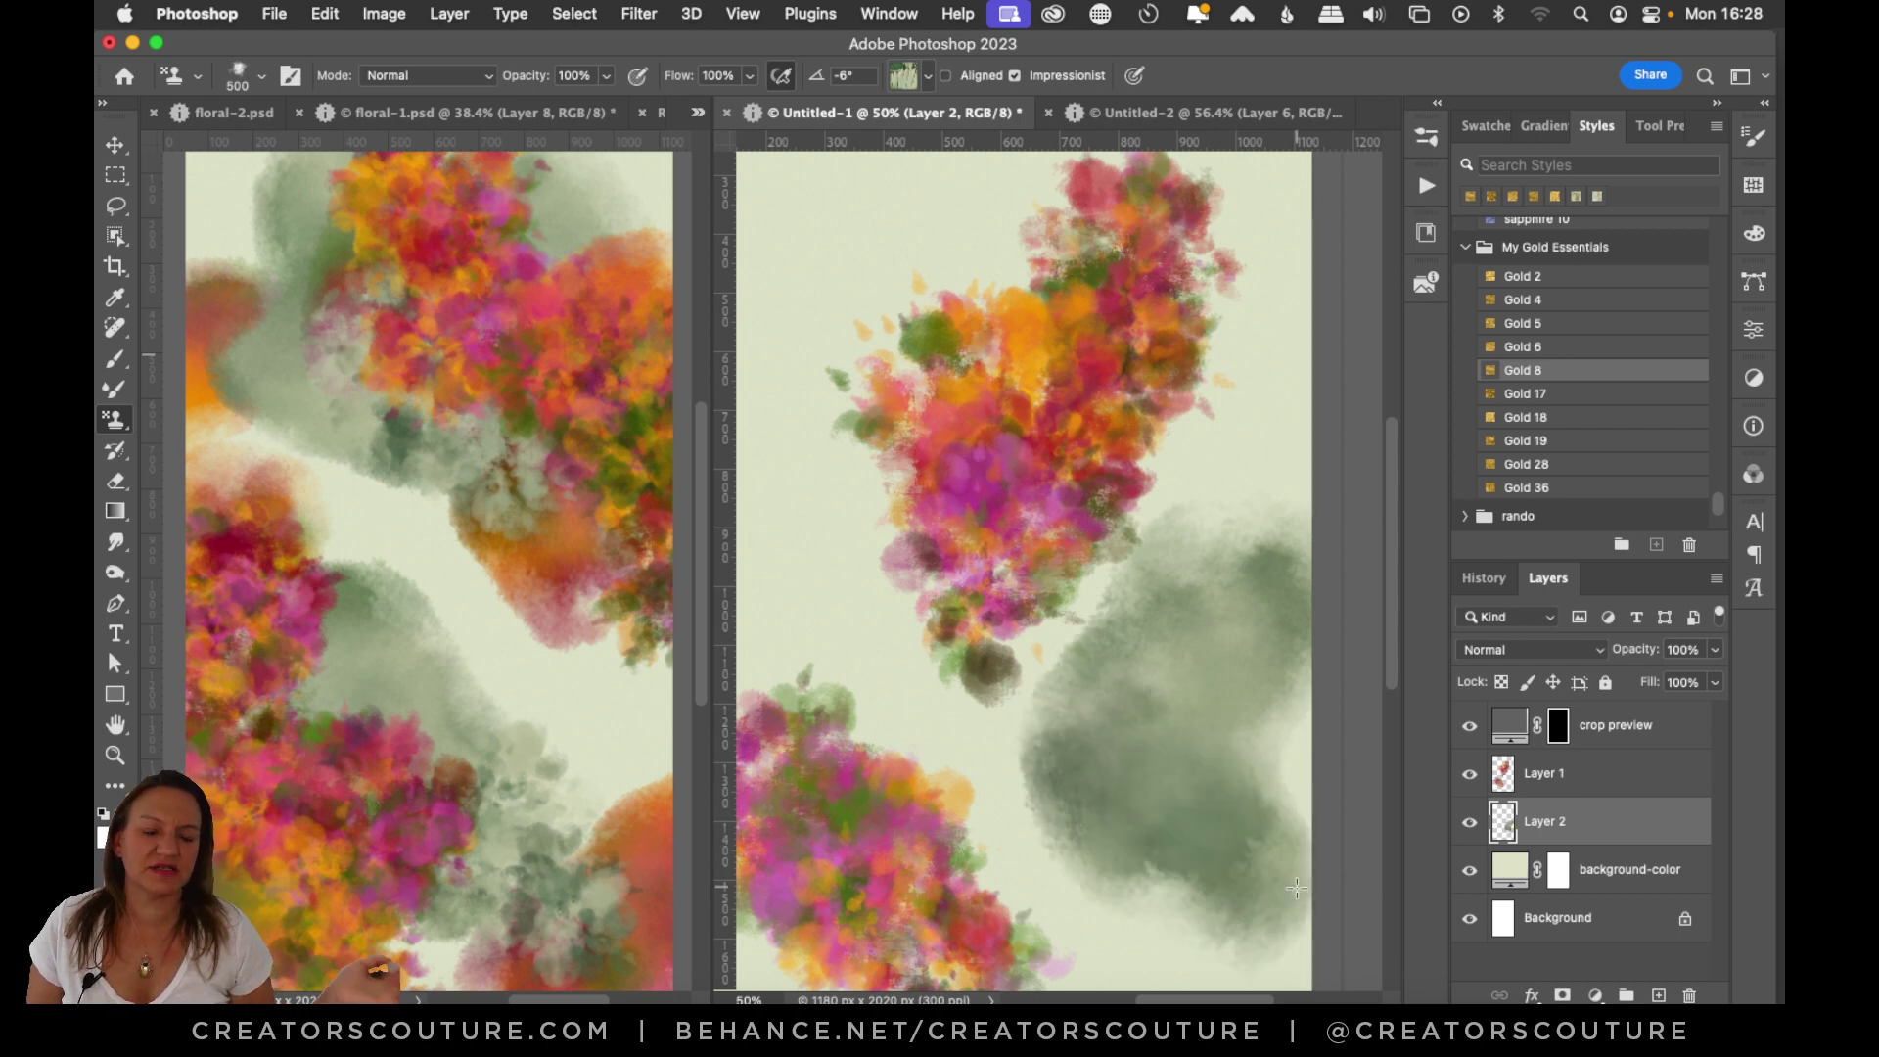
key("super+z")
mouse_move(822, 225)
left_mouse_down()
mouse_move(797, 278)
mouse_move(831, 354)
mouse_move(786, 421)
mouse_move(820, 523)
left_mouse_up()
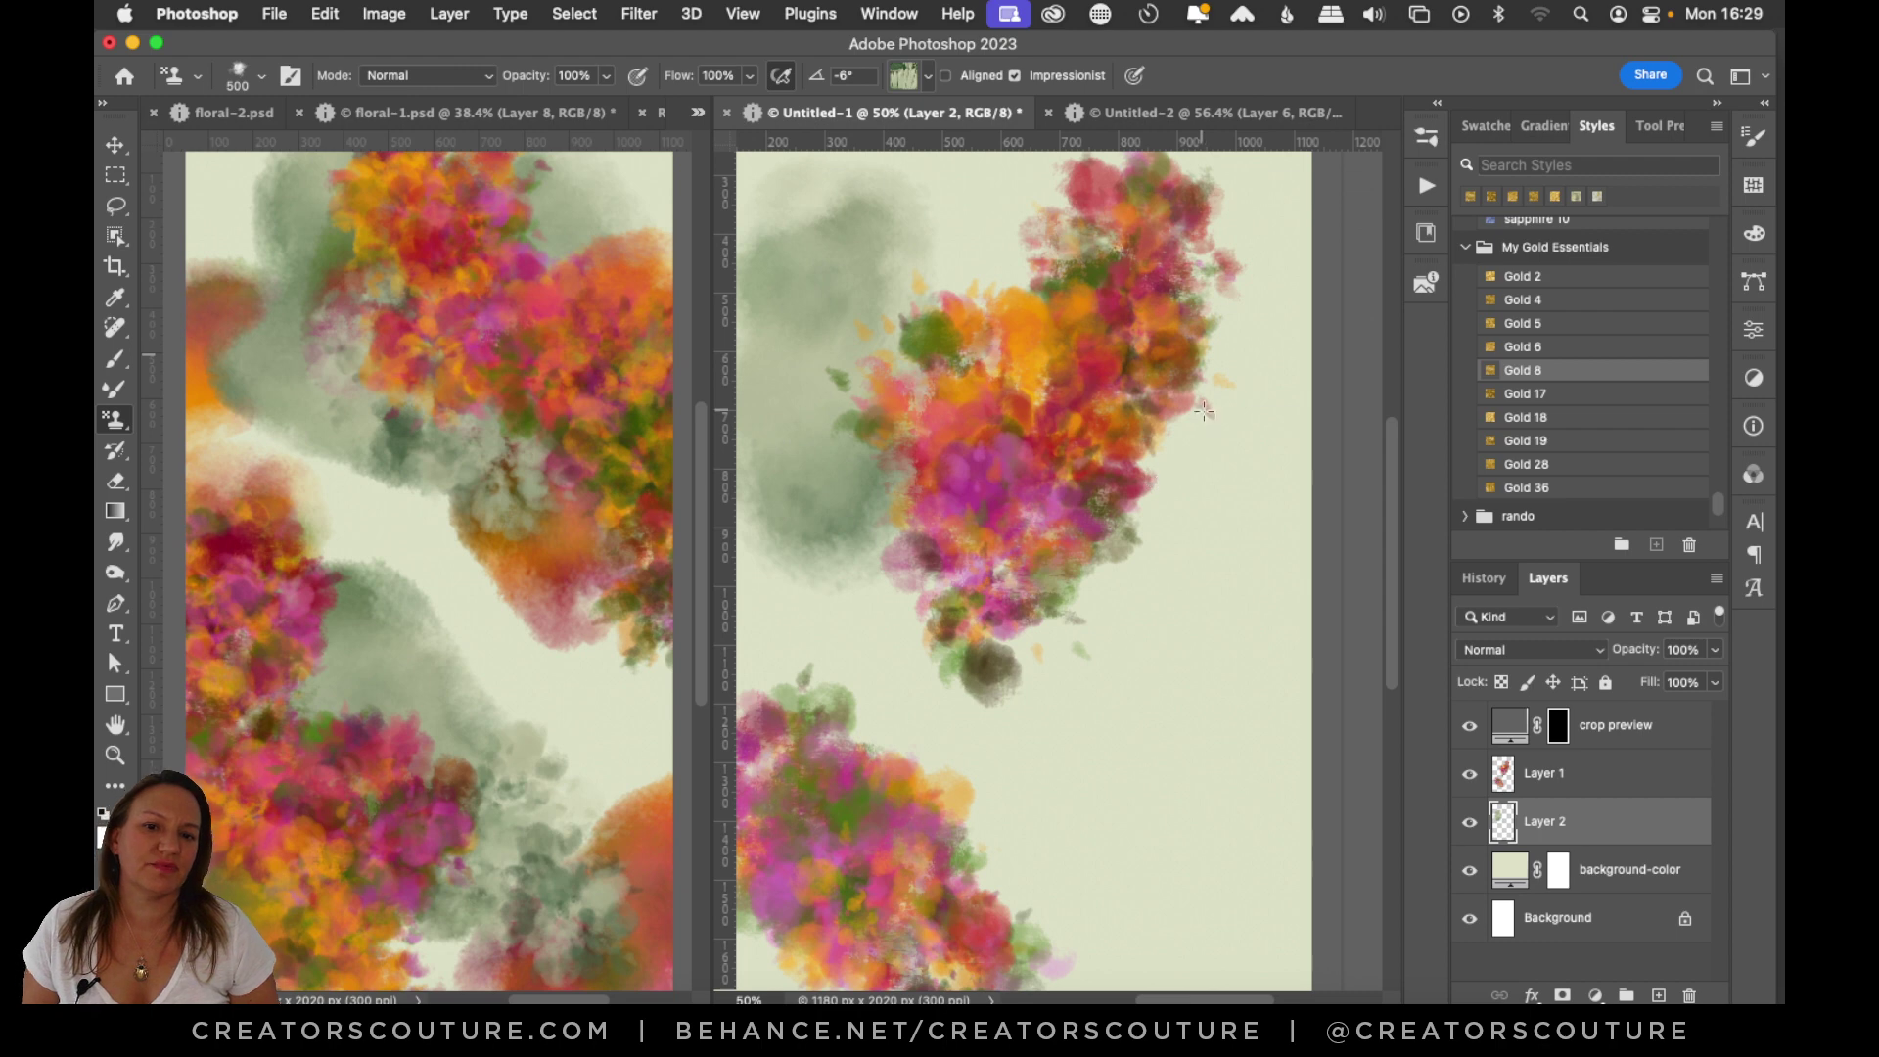
key("super+z")
mouse_move(1048, 272)
left_mouse_down()
mouse_move(988, 282)
mouse_move(812, 490)
mouse_move(892, 604)
left_mouse_up()
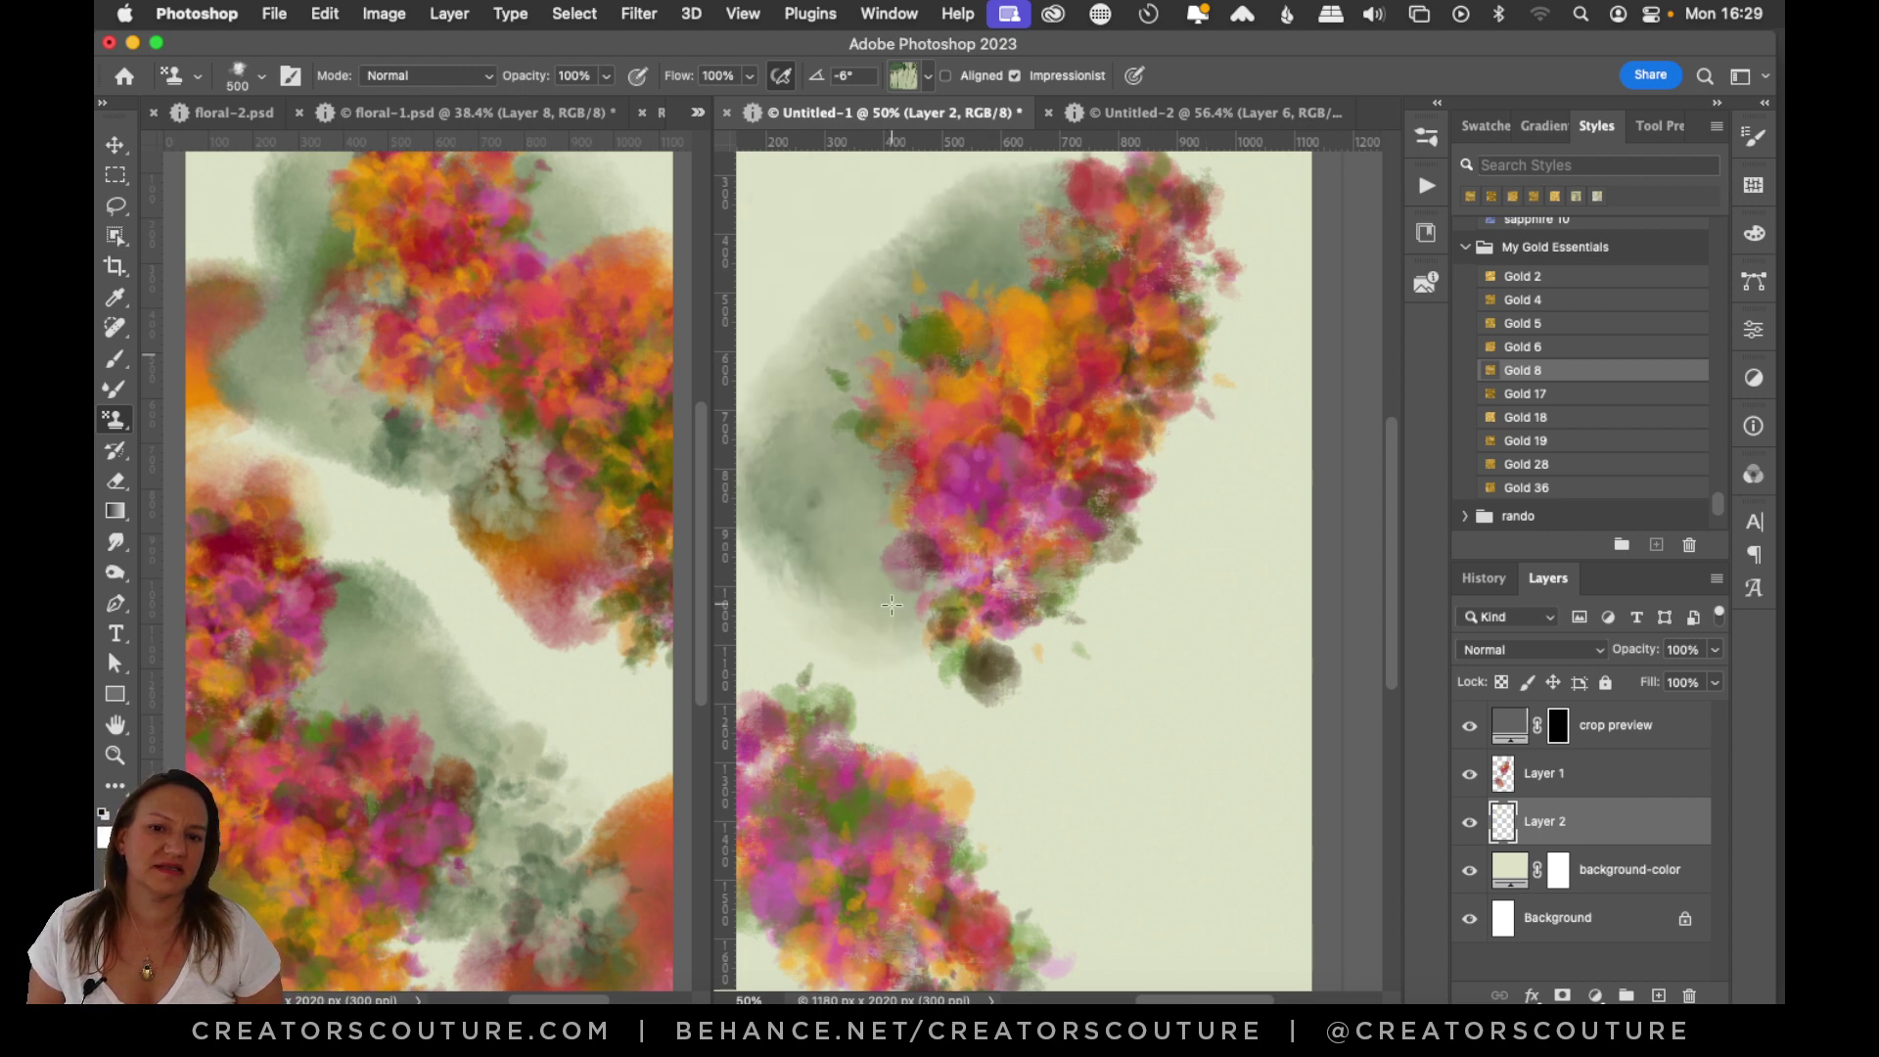
key("super+z")
mouse_move(929, 210)
left_mouse_down()
mouse_move(950, 256)
mouse_move(803, 548)
mouse_move(1096, 750)
left_mouse_up()
Paint a second grey-green wash between the upper and lower-left flower clusters on Layer 2, undoing strokes until the shape fits.
left_click_drag(1083, 587, 1105, 744)
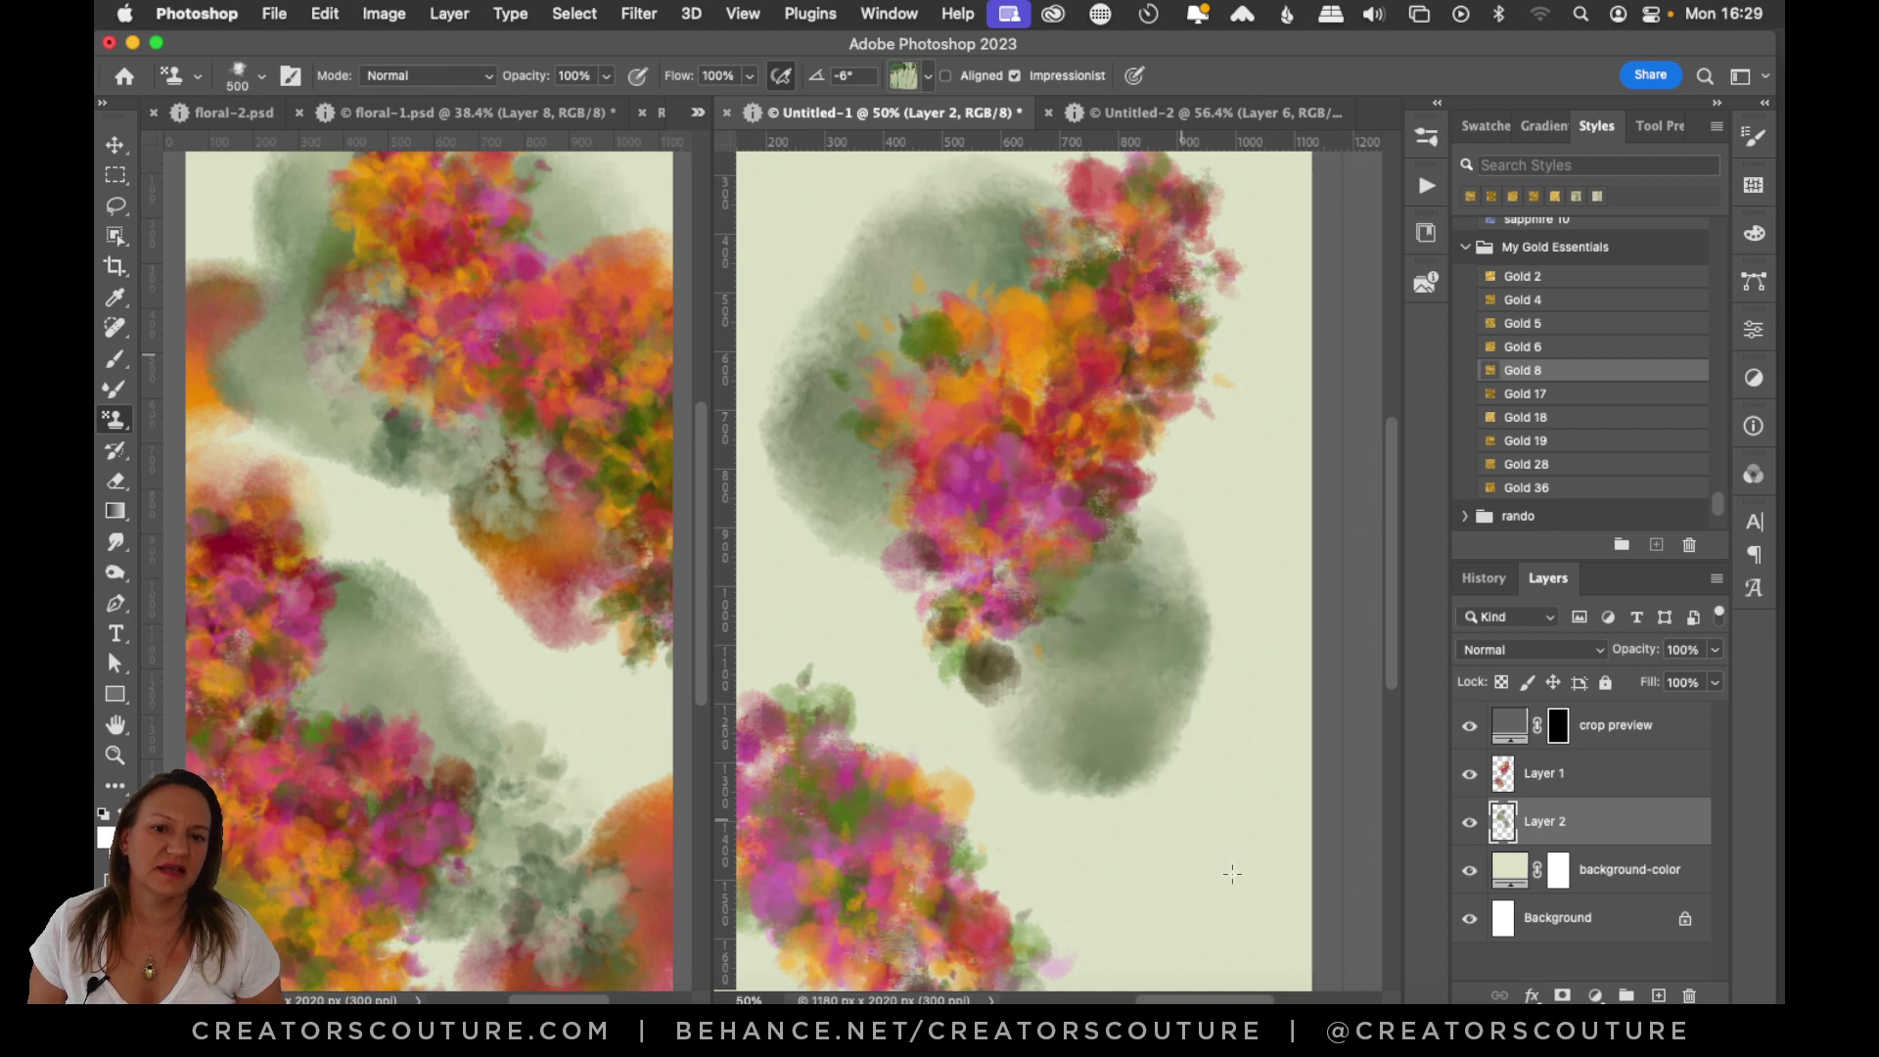
key("super+z")
mouse_move(1194, 528)
left_mouse_down()
mouse_move(1125, 627)
mouse_move(1106, 724)
left_mouse_up()
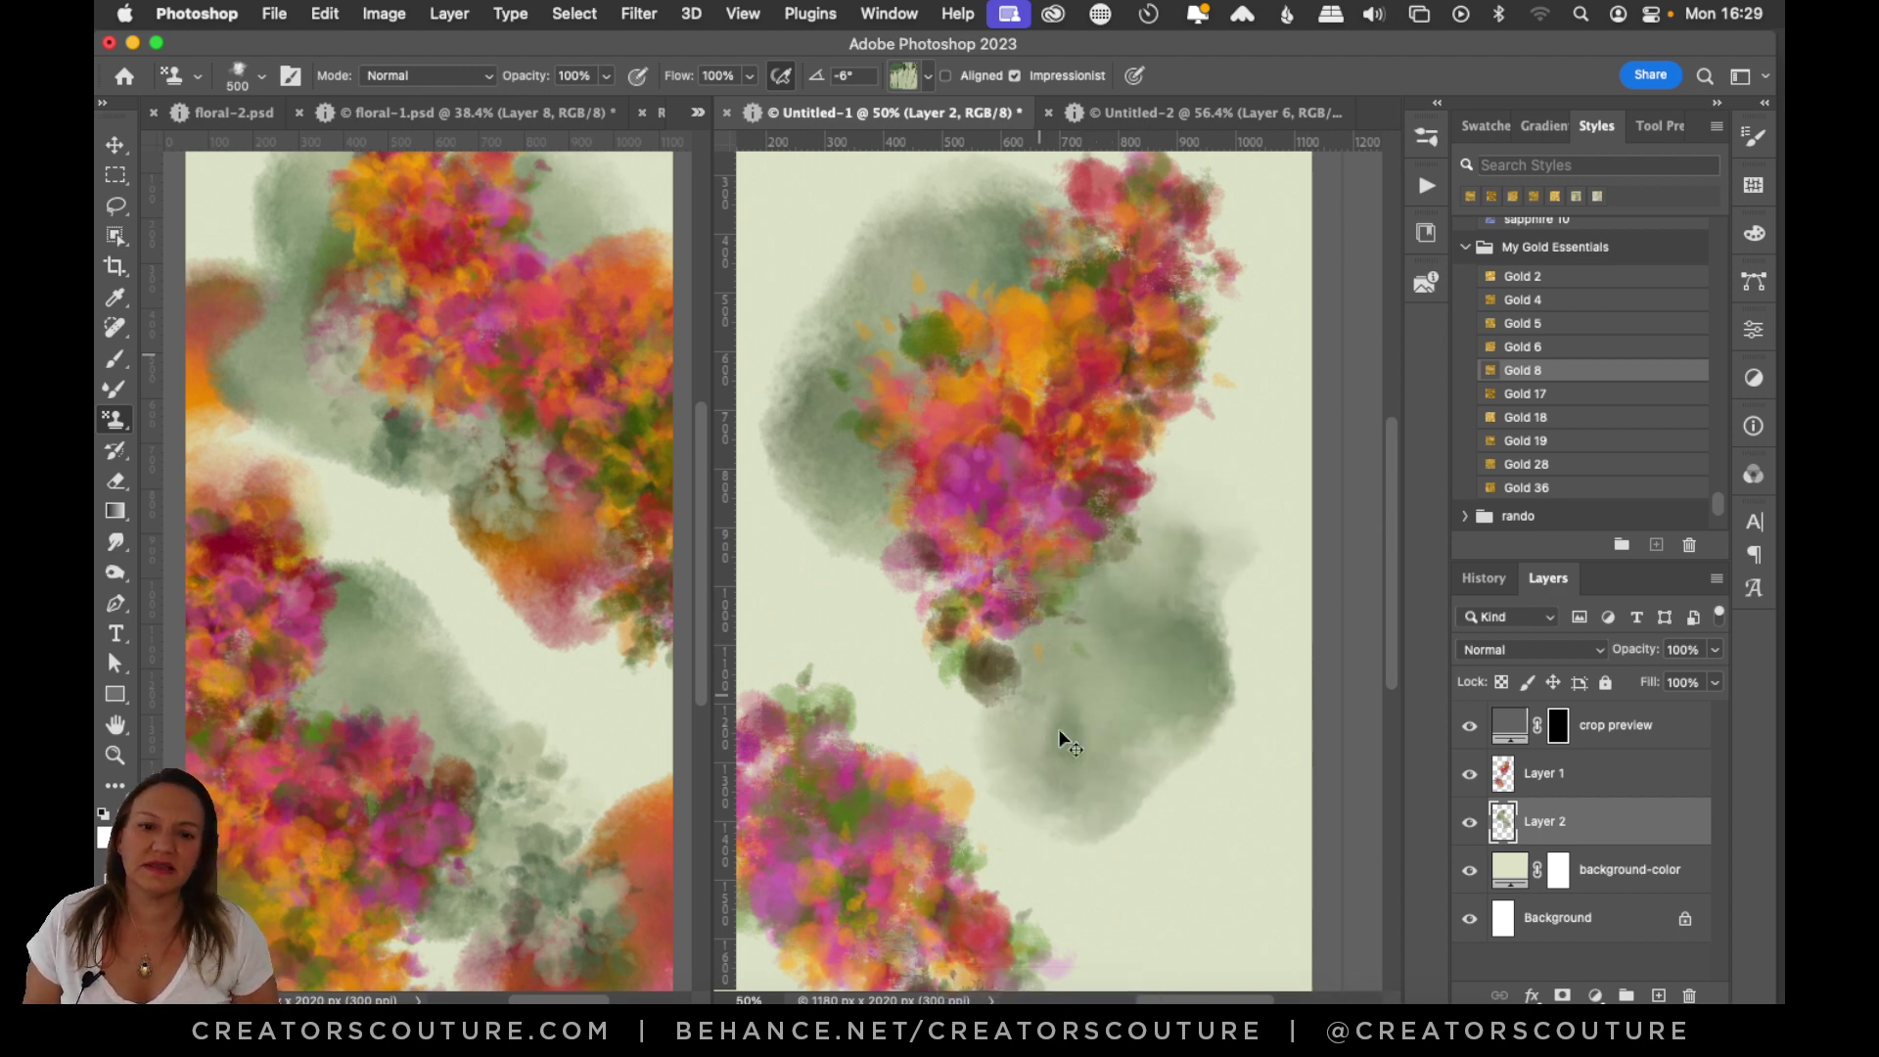
key("super+z")
mouse_move(880, 724)
left_mouse_down()
mouse_move(896, 777)
mouse_move(994, 825)
mouse_move(1006, 888)
left_mouse_up()
key("super+z")
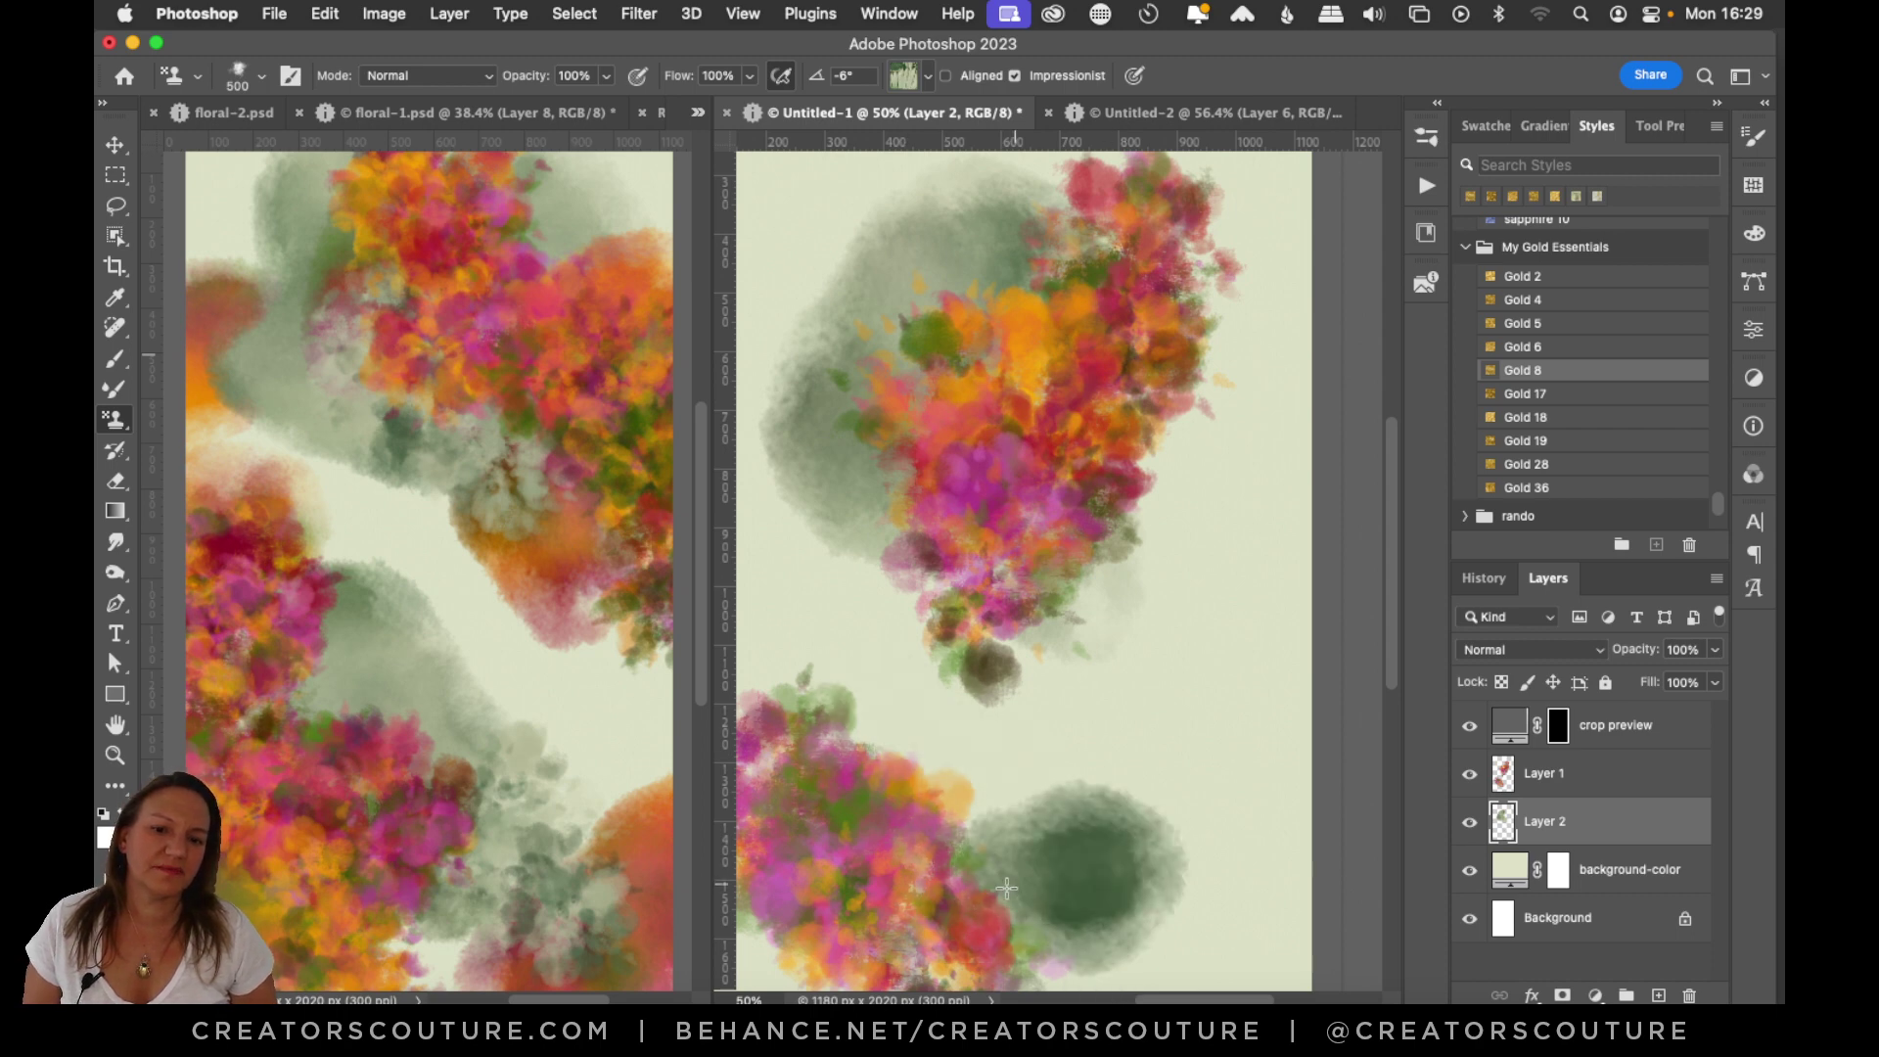
key("super+z")
mouse_move(871, 774)
left_mouse_down()
mouse_move(1027, 881)
mouse_move(1215, 957)
left_mouse_up()
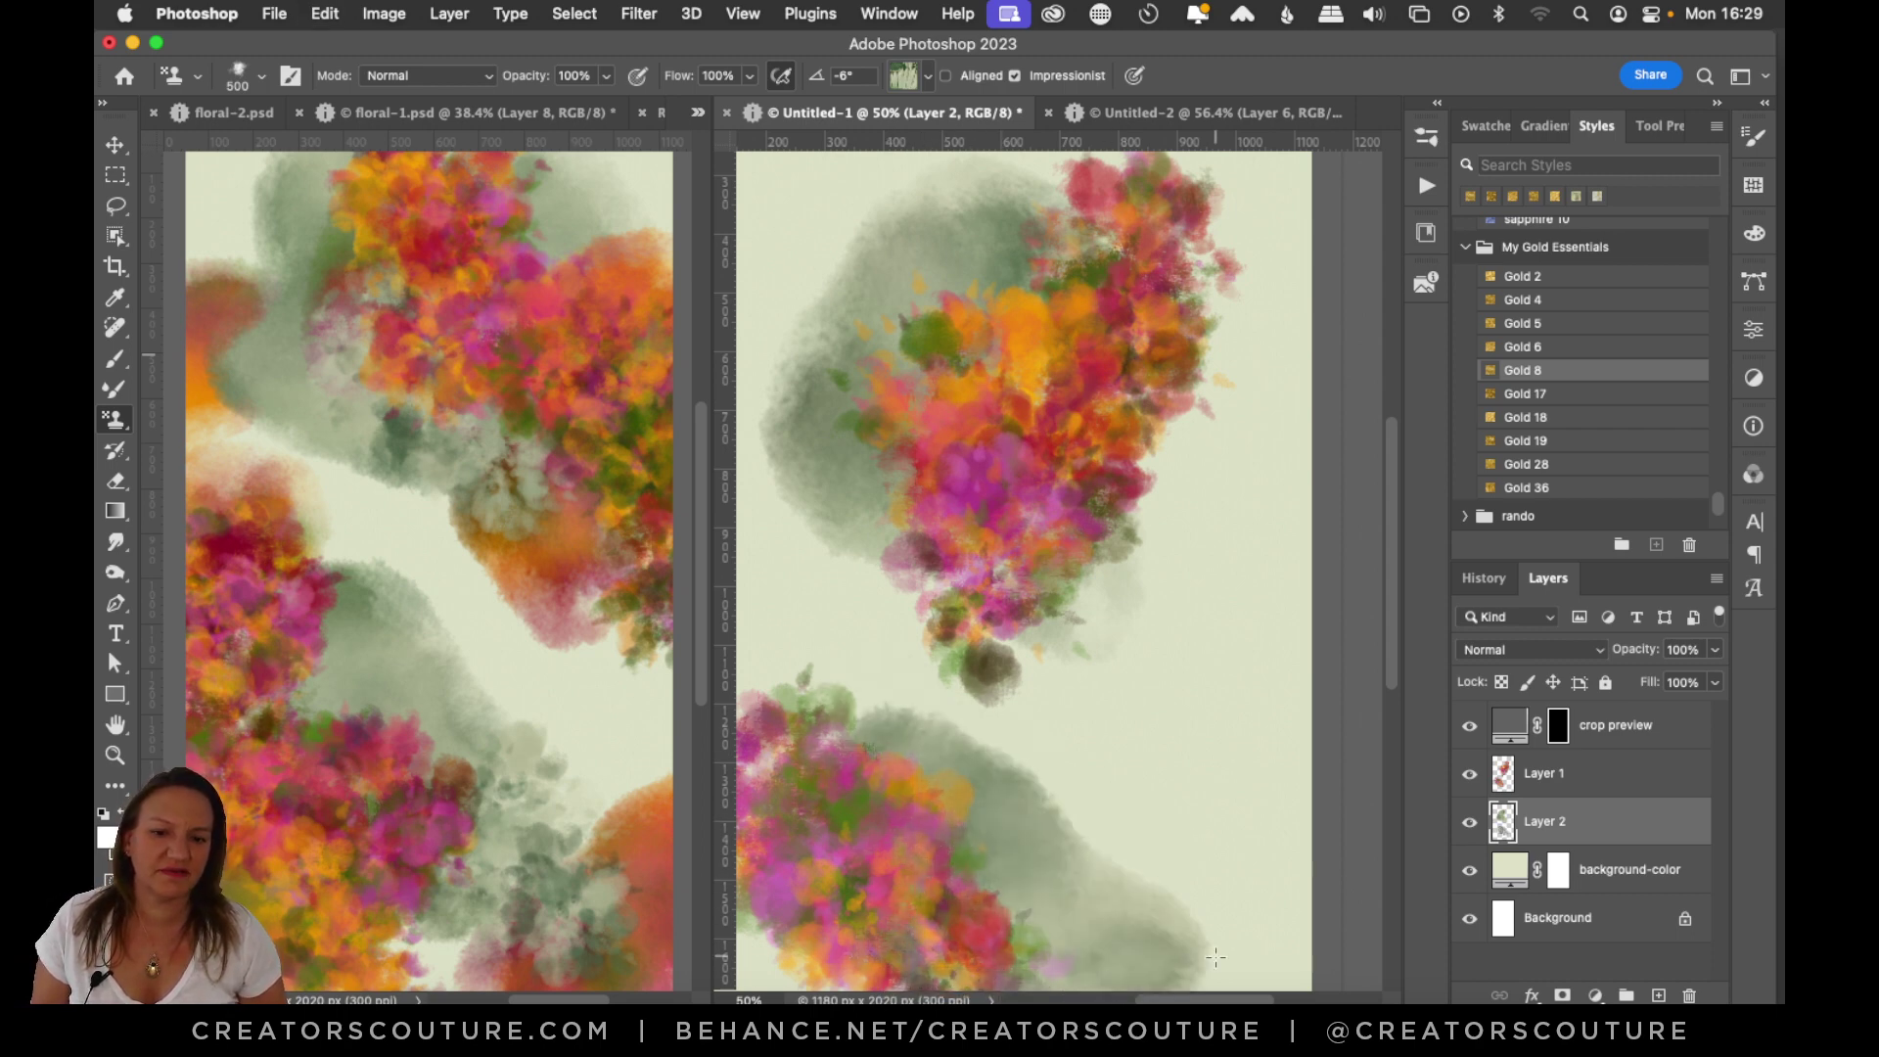
key("super+z")
mouse_move(1116, 749)
left_mouse_down()
mouse_move(1154, 751)
mouse_move(1107, 760)
mouse_move(979, 912)
left_mouse_up()
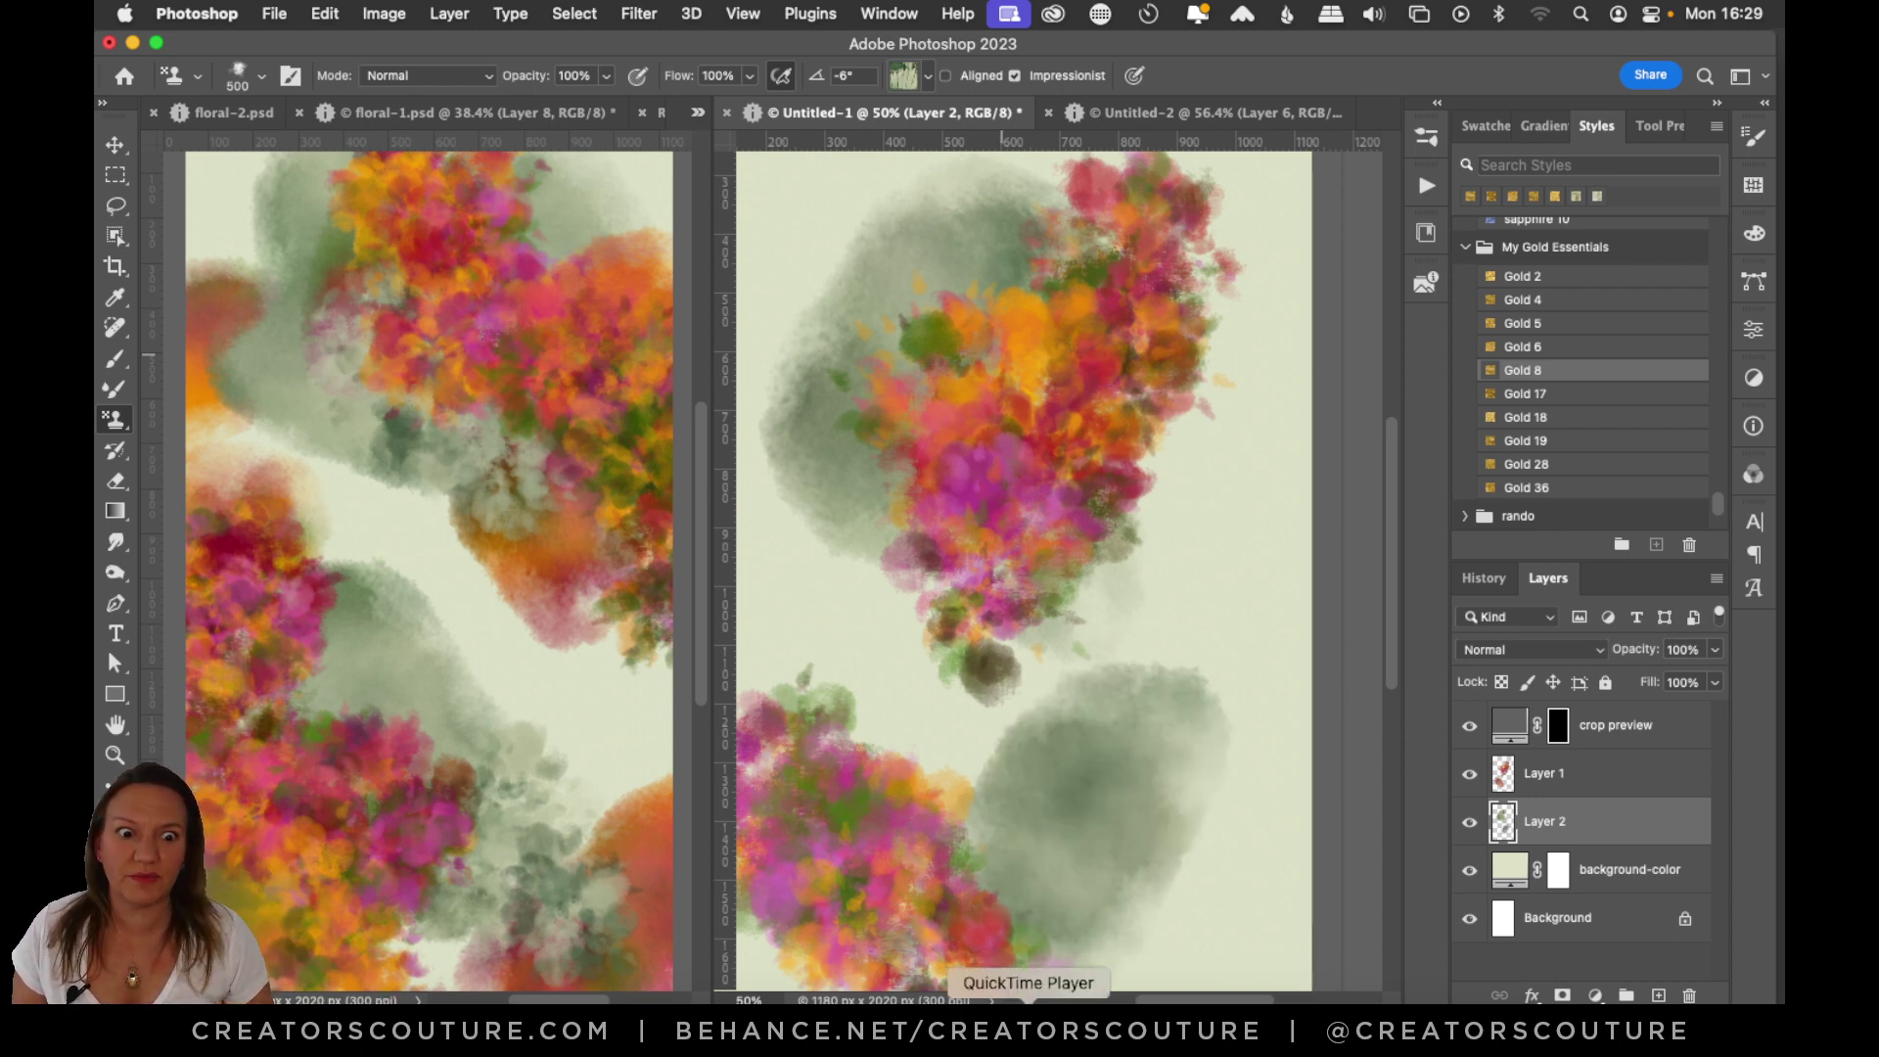
Add a new layer above Layer 2 and switch to the bouquet on light brush at 400 px.
left_click(1658, 995)
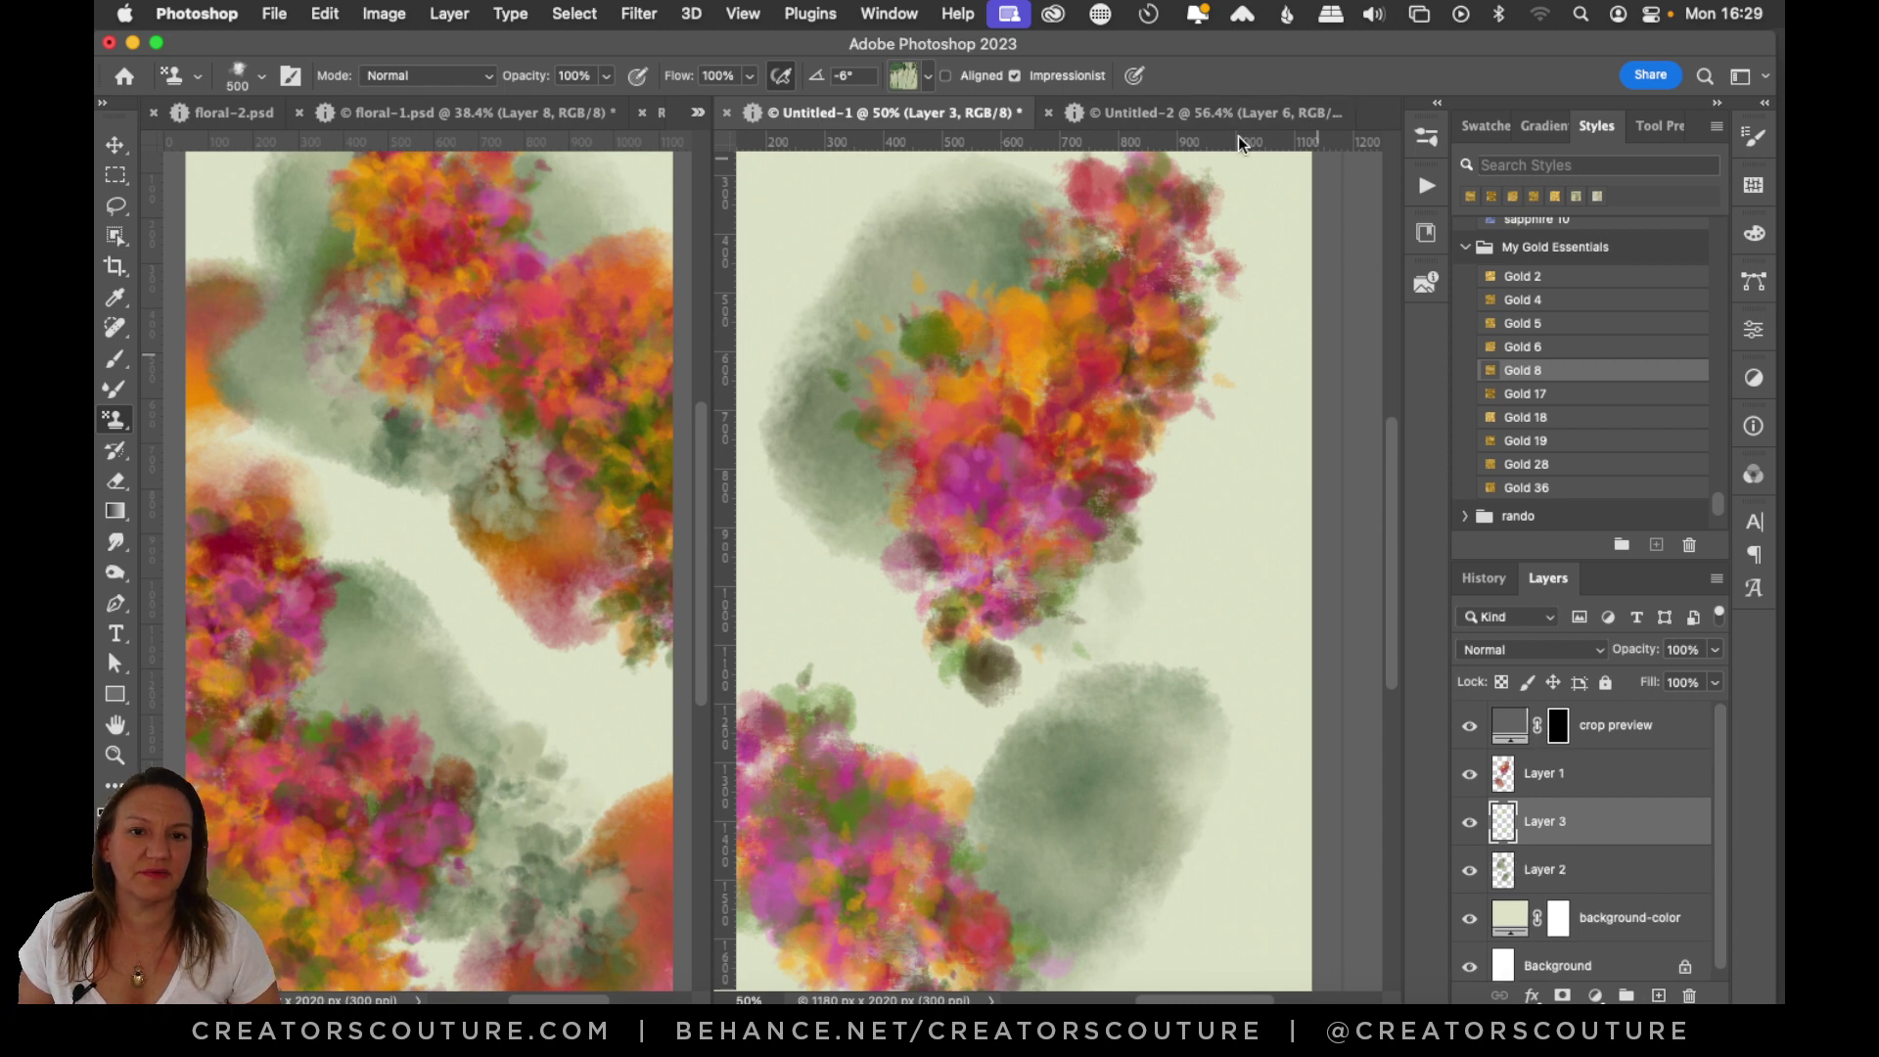
left_click(1427, 137)
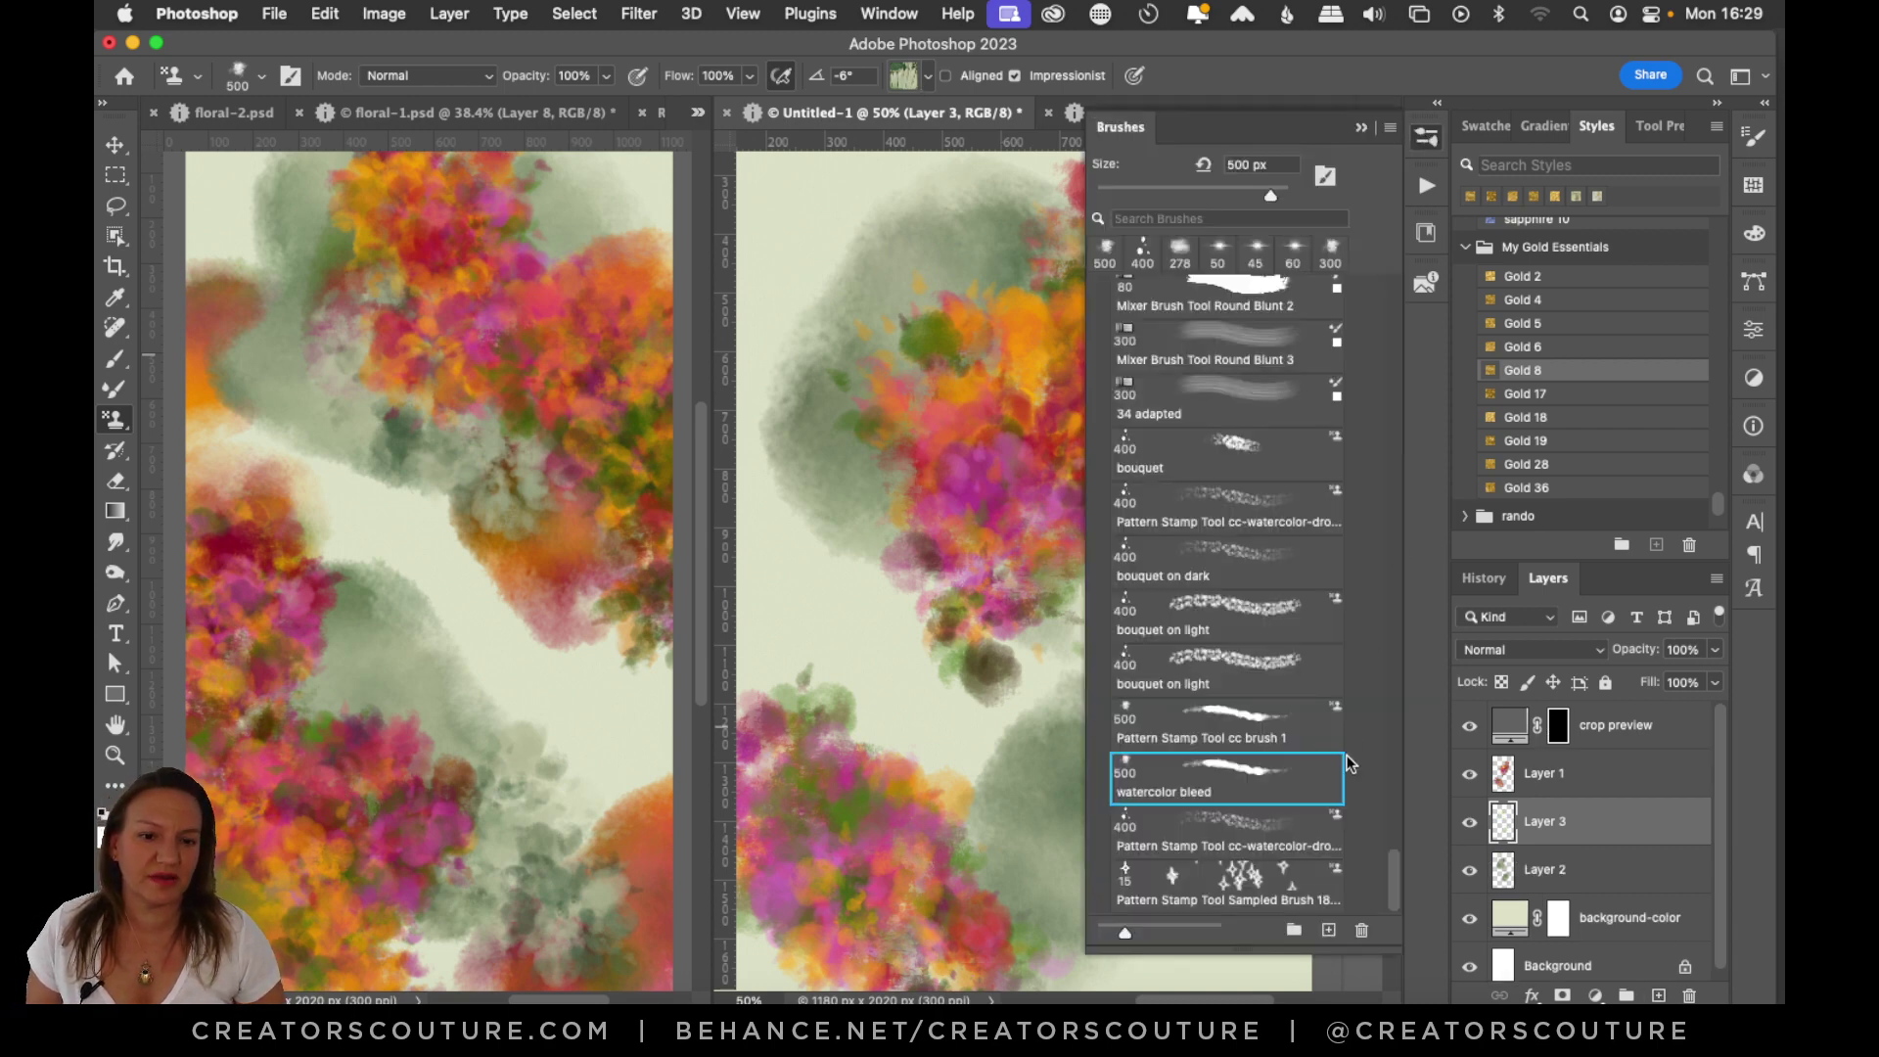
left_click(1251, 683)
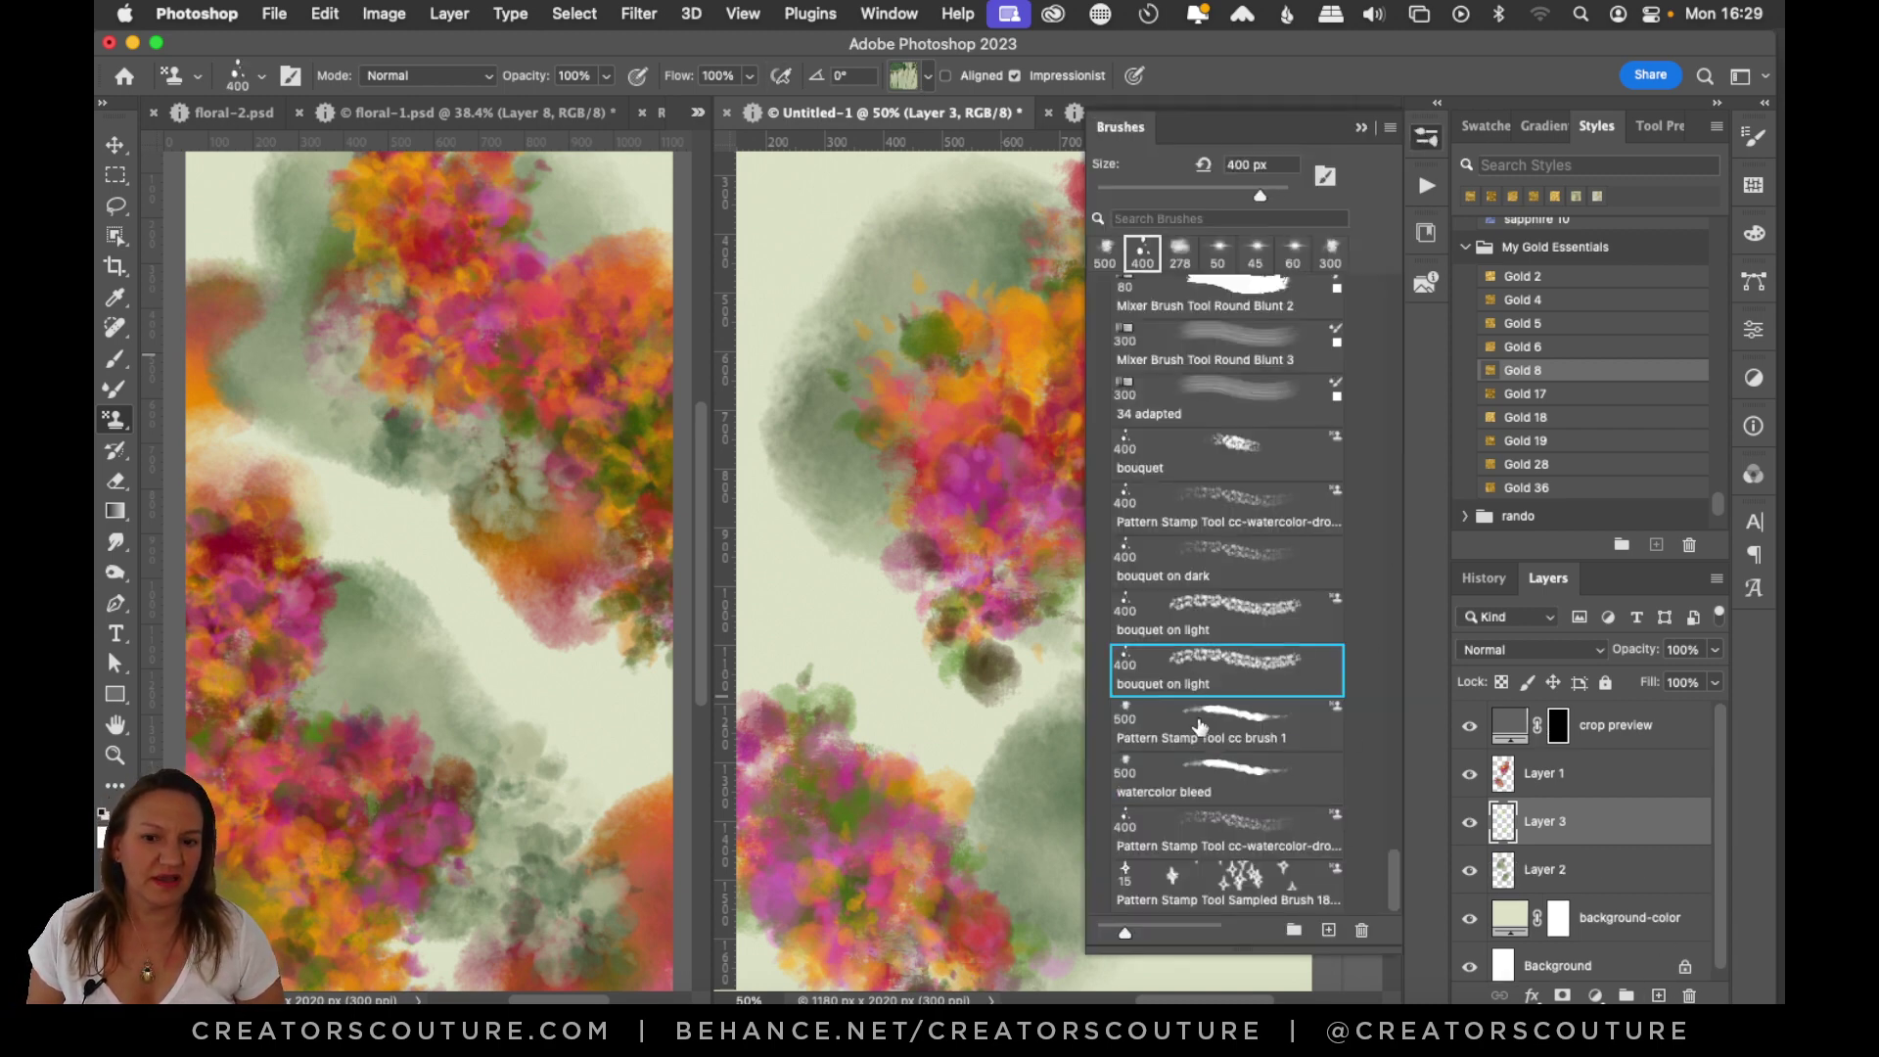
left_click(1424, 142)
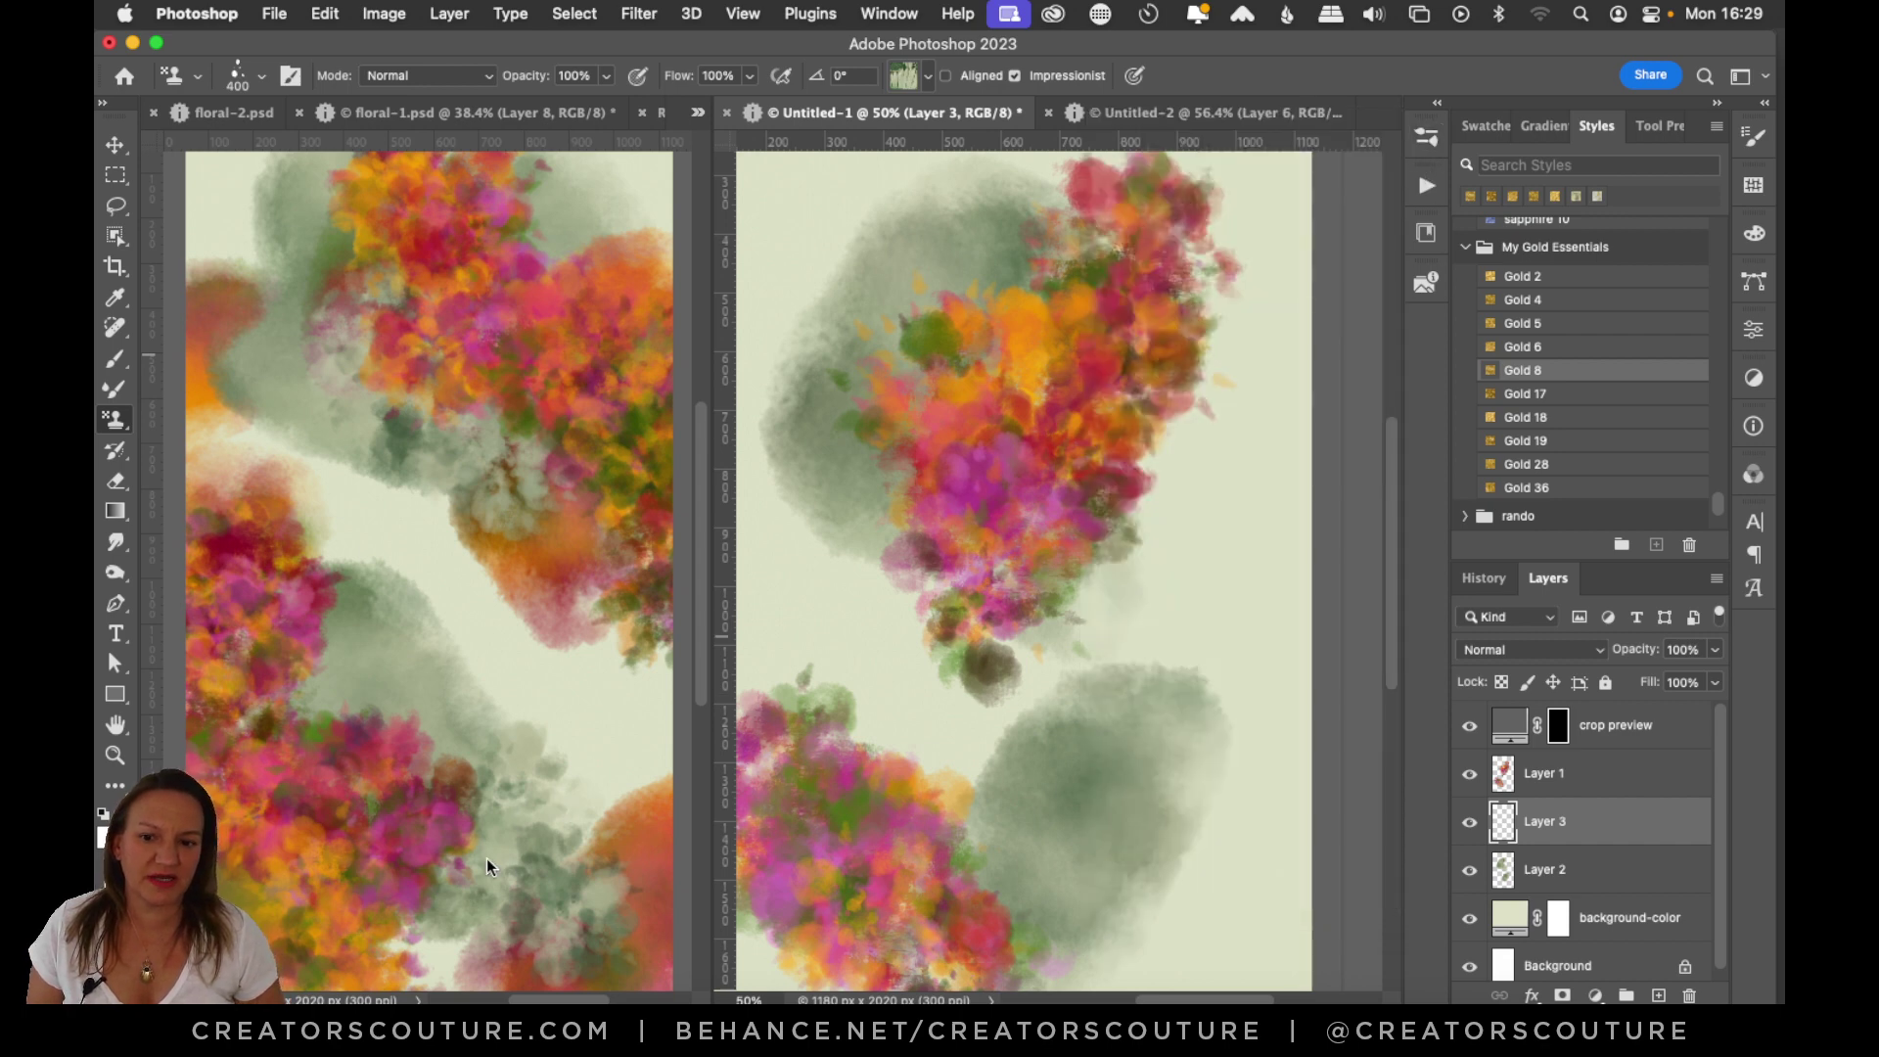
Paint grey-green floret texture on Layer 3 over the lower wash and along the left side of the upper cluster, undoing unwanted strokes.
mouse_move(1062, 844)
left_mouse_down()
mouse_move(989, 783)
mouse_move(1145, 910)
mouse_move(1018, 842)
mouse_move(1168, 970)
left_mouse_up()
key("super+z")
key("super+z")
key("super+z")
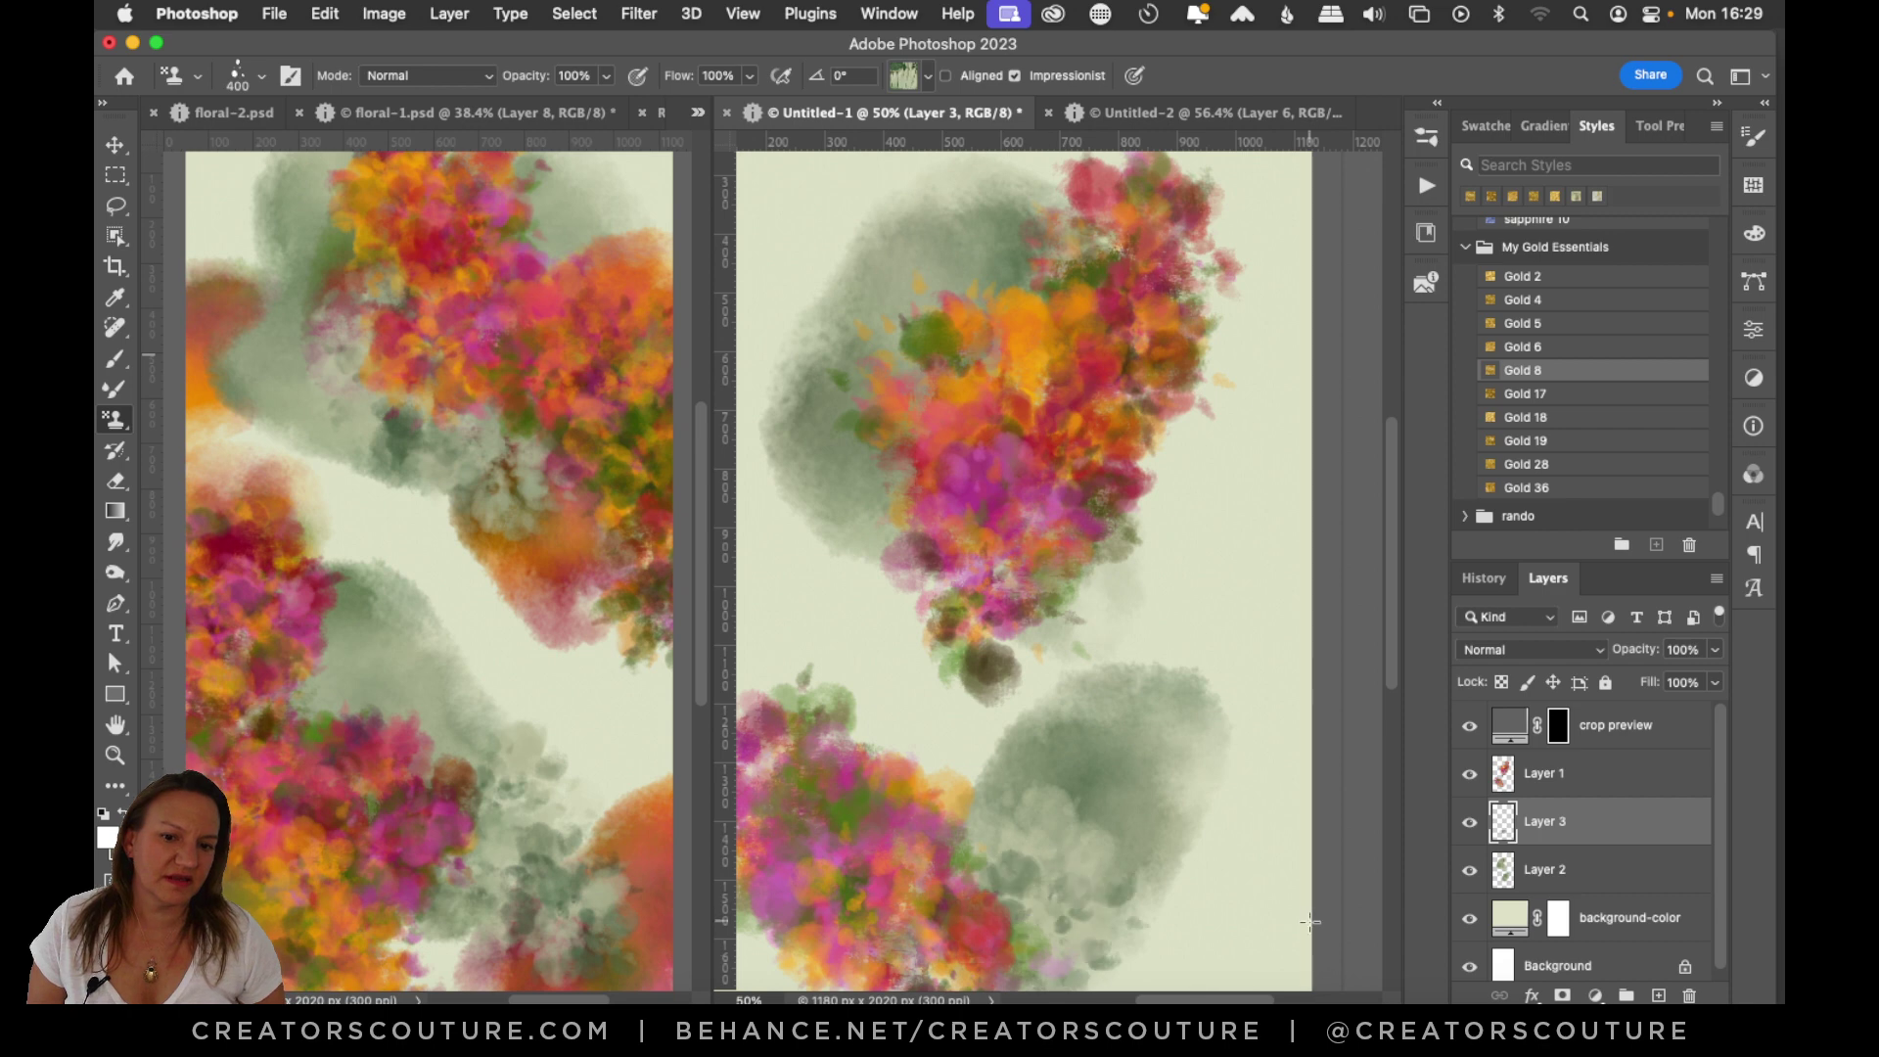
left_click_drag(881, 372, 874, 613)
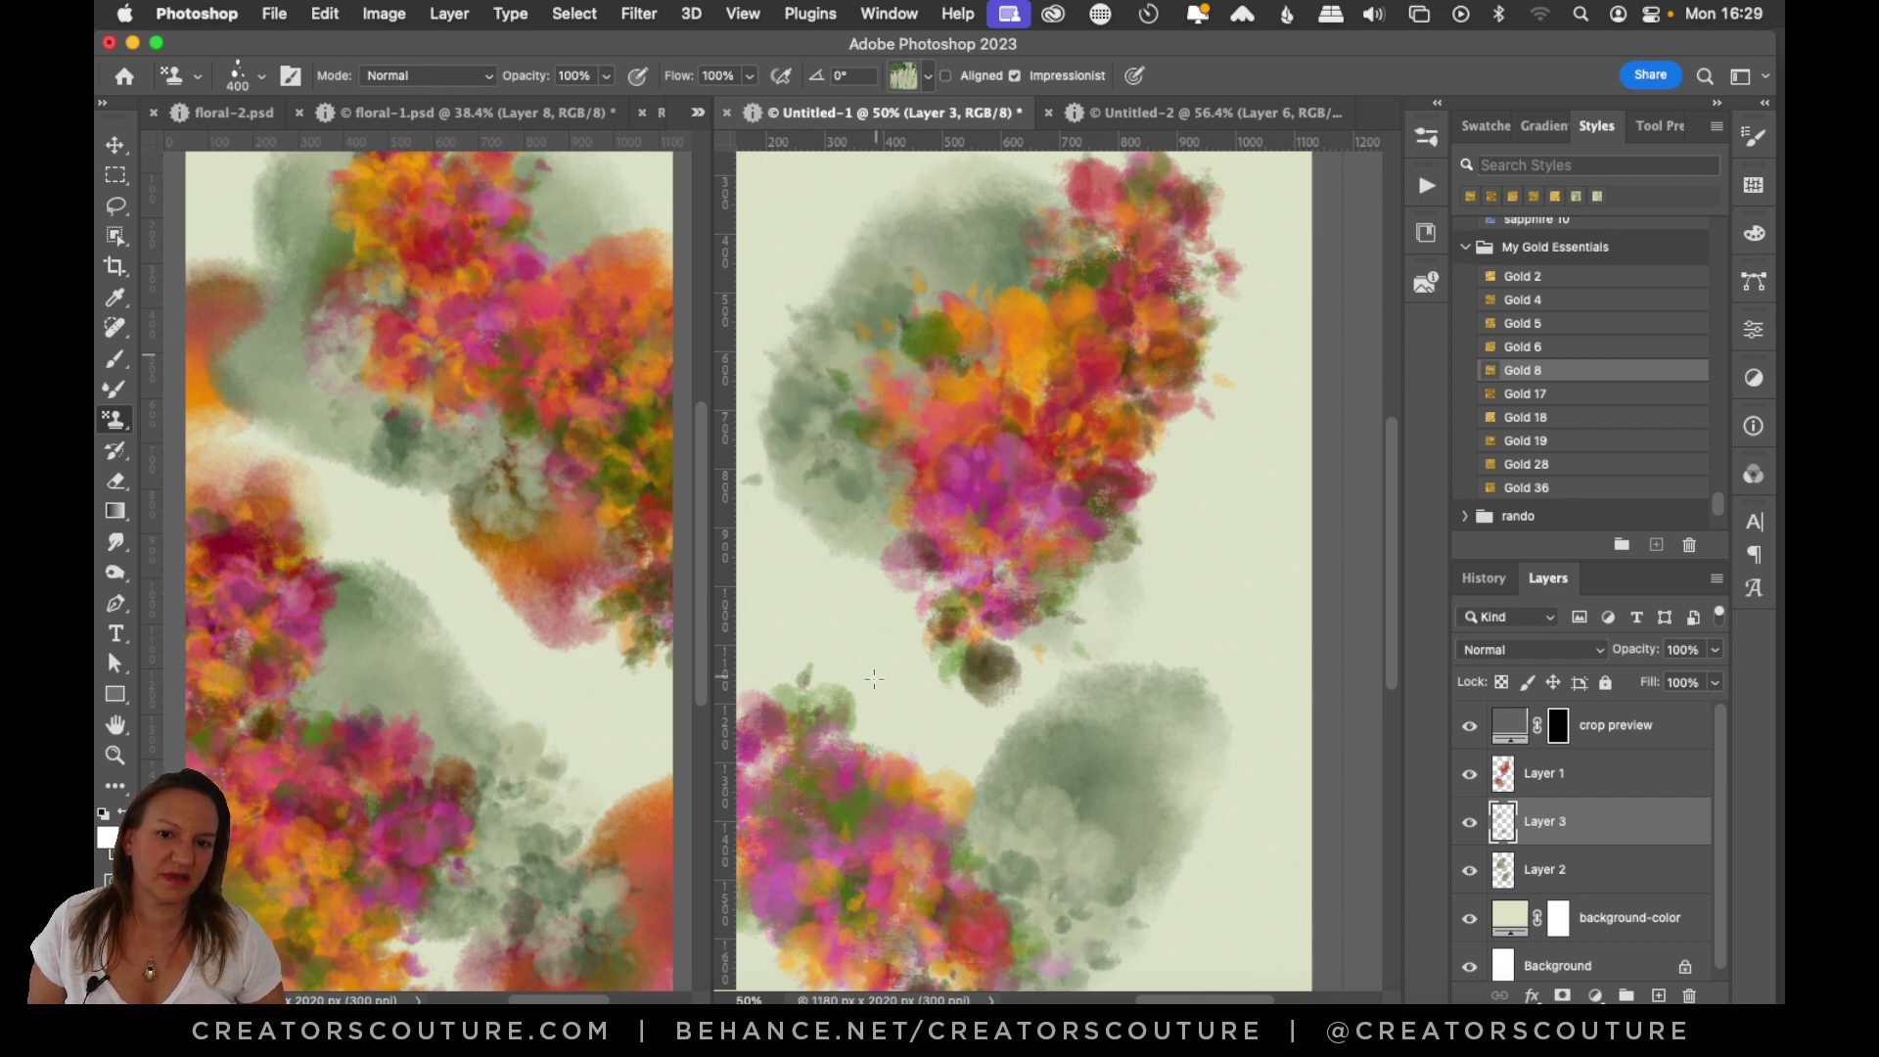
mouse_move(884, 536)
left_mouse_down()
mouse_move(865, 487)
mouse_move(847, 704)
left_mouse_up()
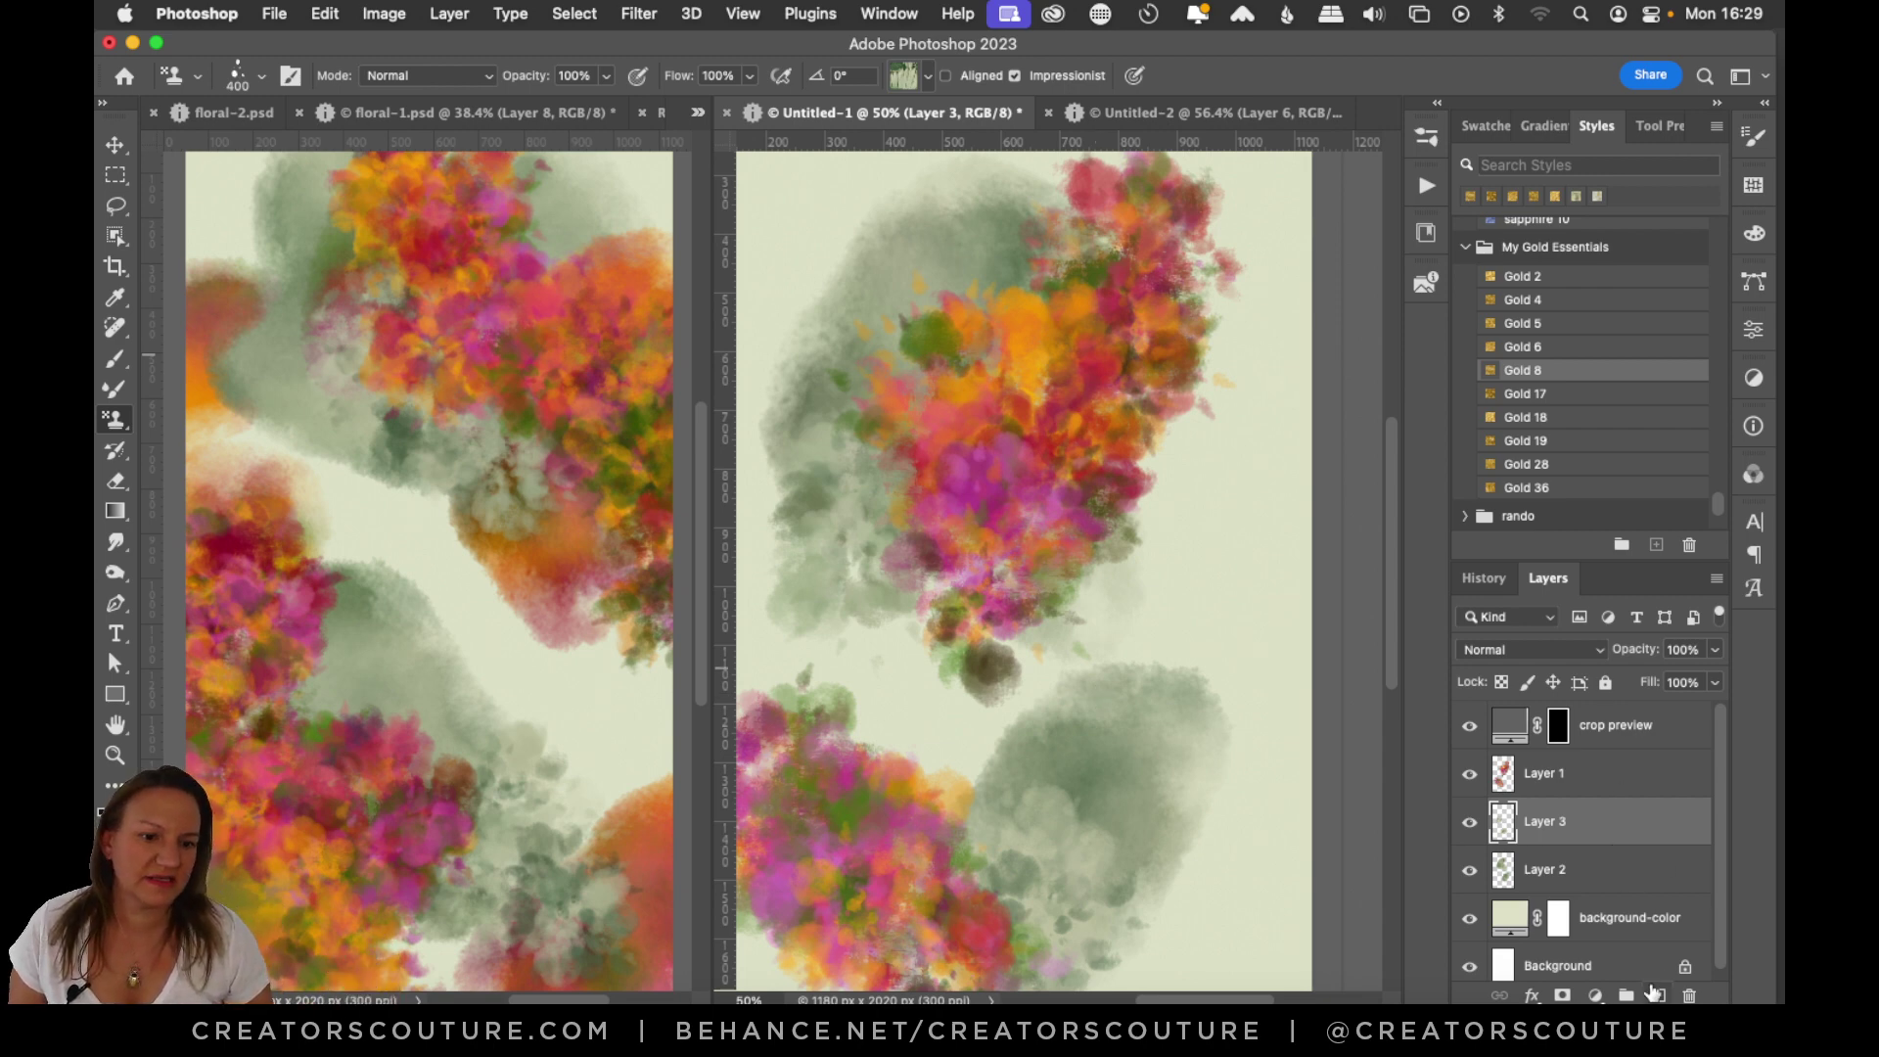
Add a new layer above Layer 3 and switch to the watercolor bleed brush at 500 px with the red-orange floral pattern.
left_click(1658, 995)
left_click(1426, 142)
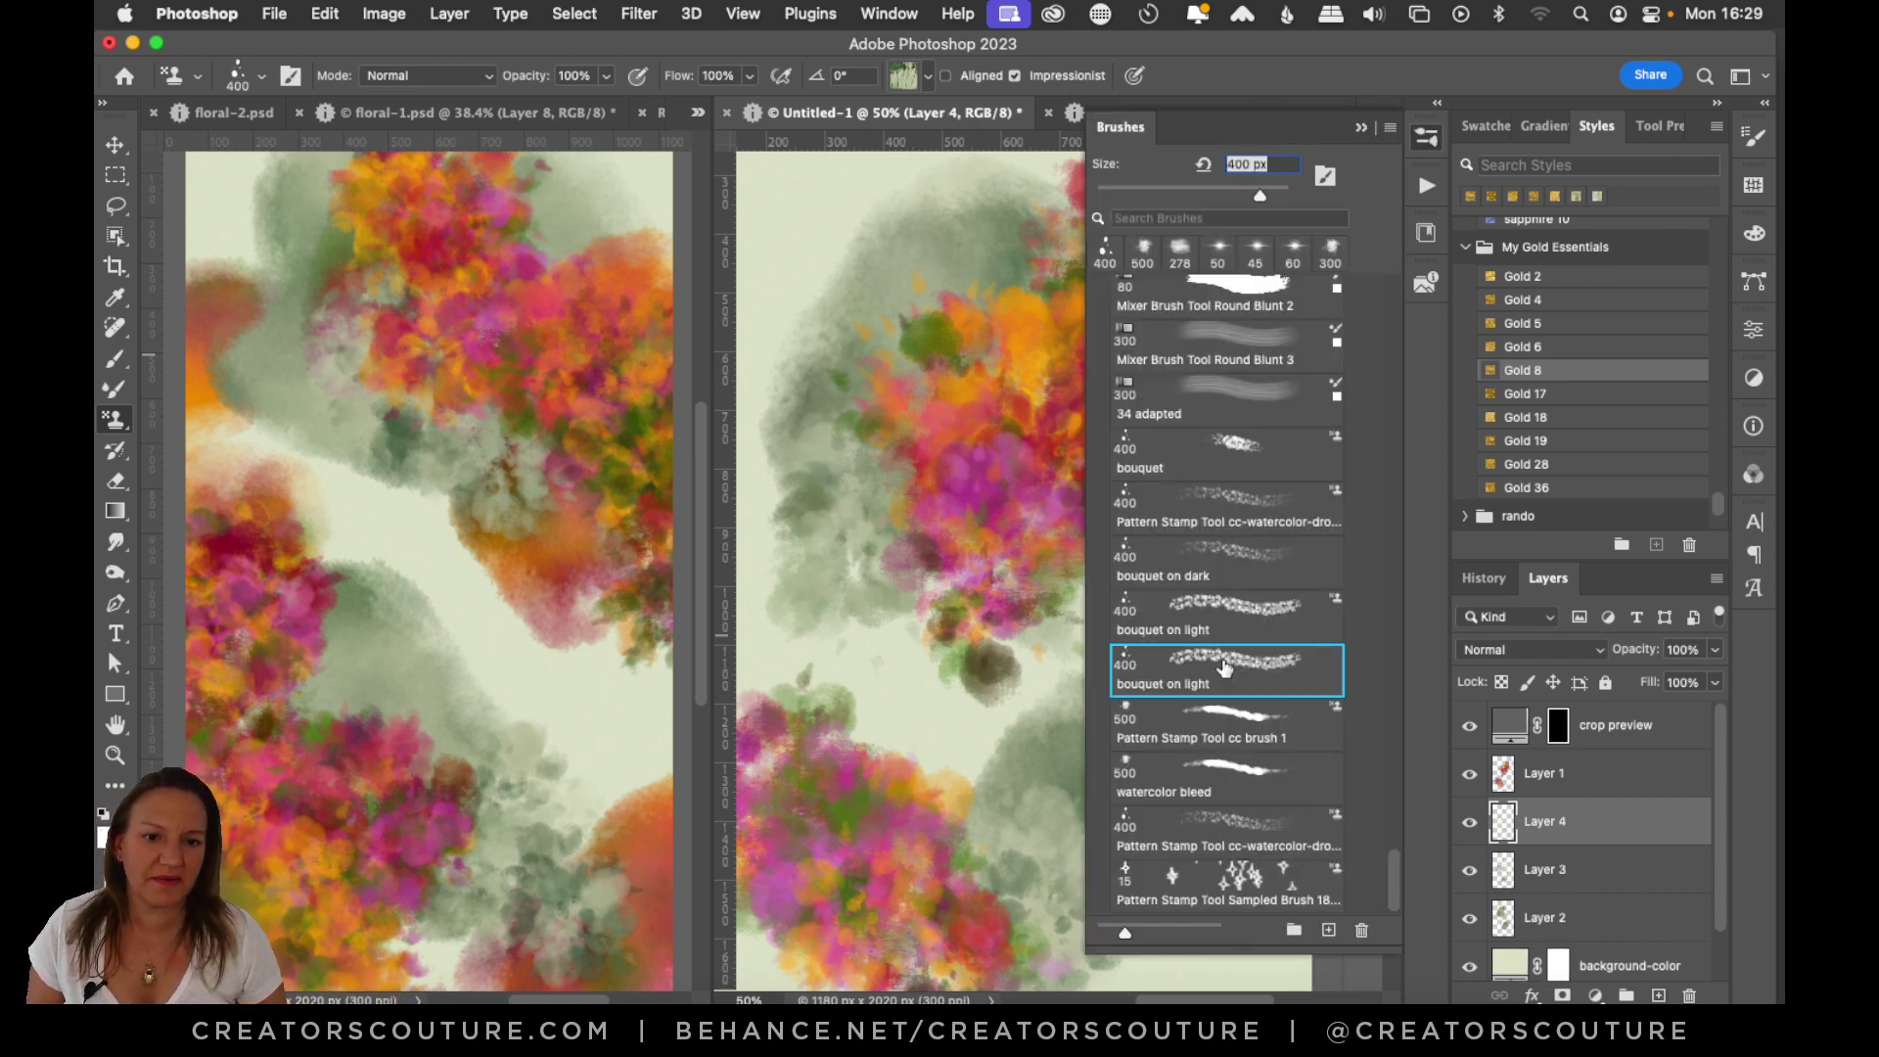
left_click(1218, 789)
left_click(1415, 131)
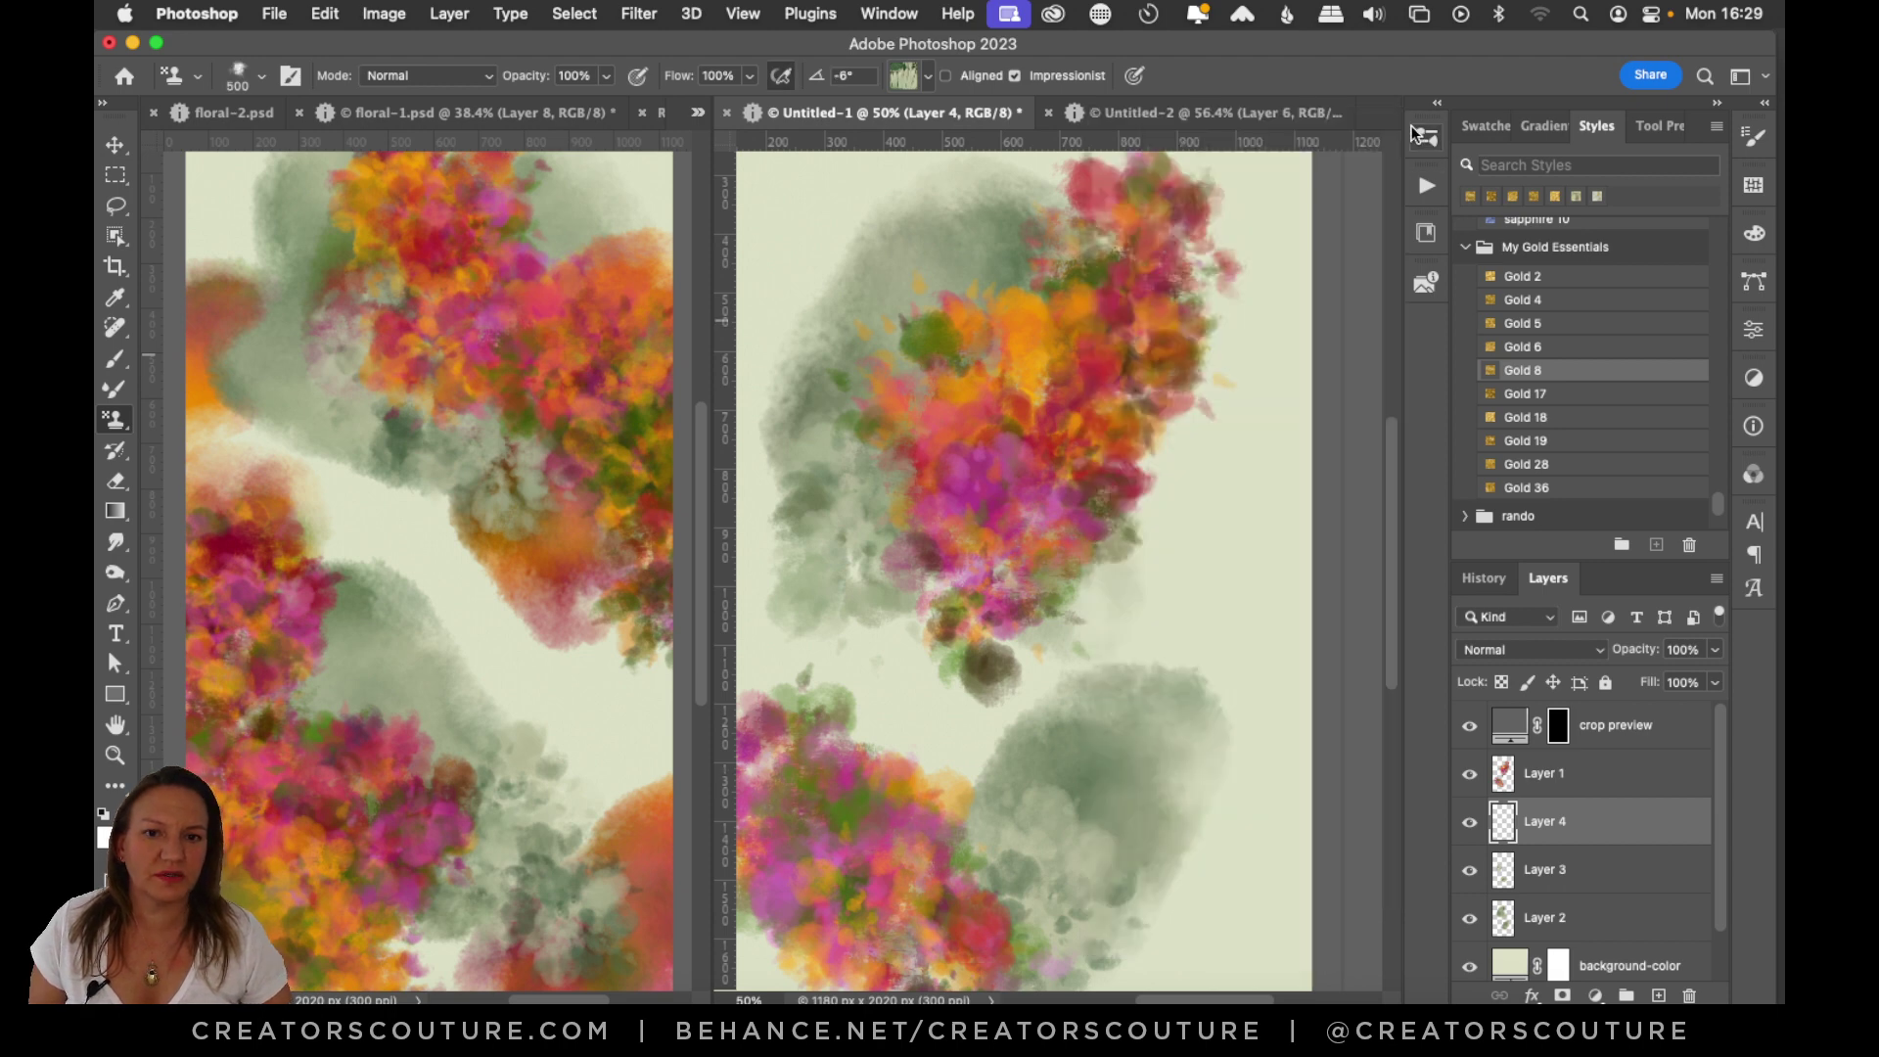
left_click(905, 75)
left_click(914, 634)
left_click(1243, 57)
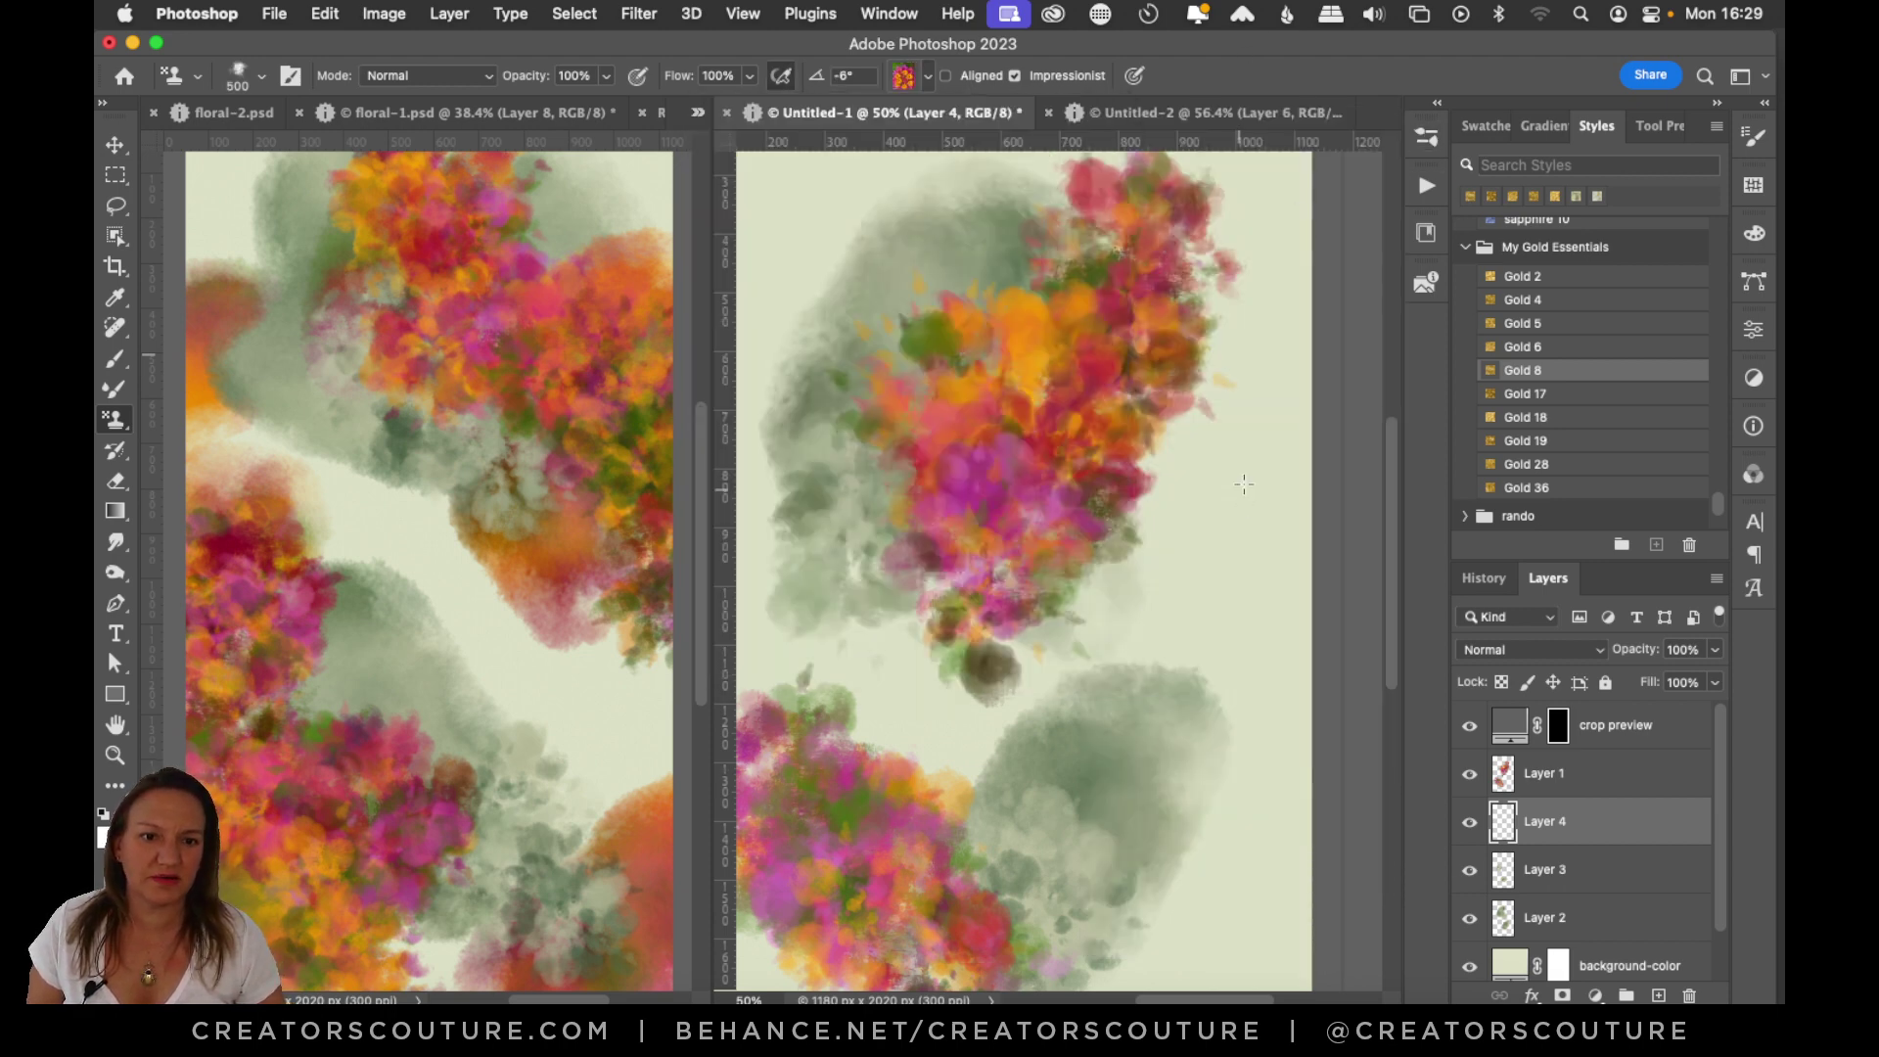
Try colourful watercolor bleed washes to the right of the upper flower cluster, also on Layer 1, undoing each stroke.
mouse_move(1244, 484)
left_mouse_down()
mouse_move(1203, 590)
mouse_move(1272, 711)
mouse_move(1170, 758)
mouse_move(1140, 862)
left_mouse_up()
key("ctrl+z")
key("alt+bracketright")
key("ctrl+z")
left_click_drag(1249, 536, 1116, 915)
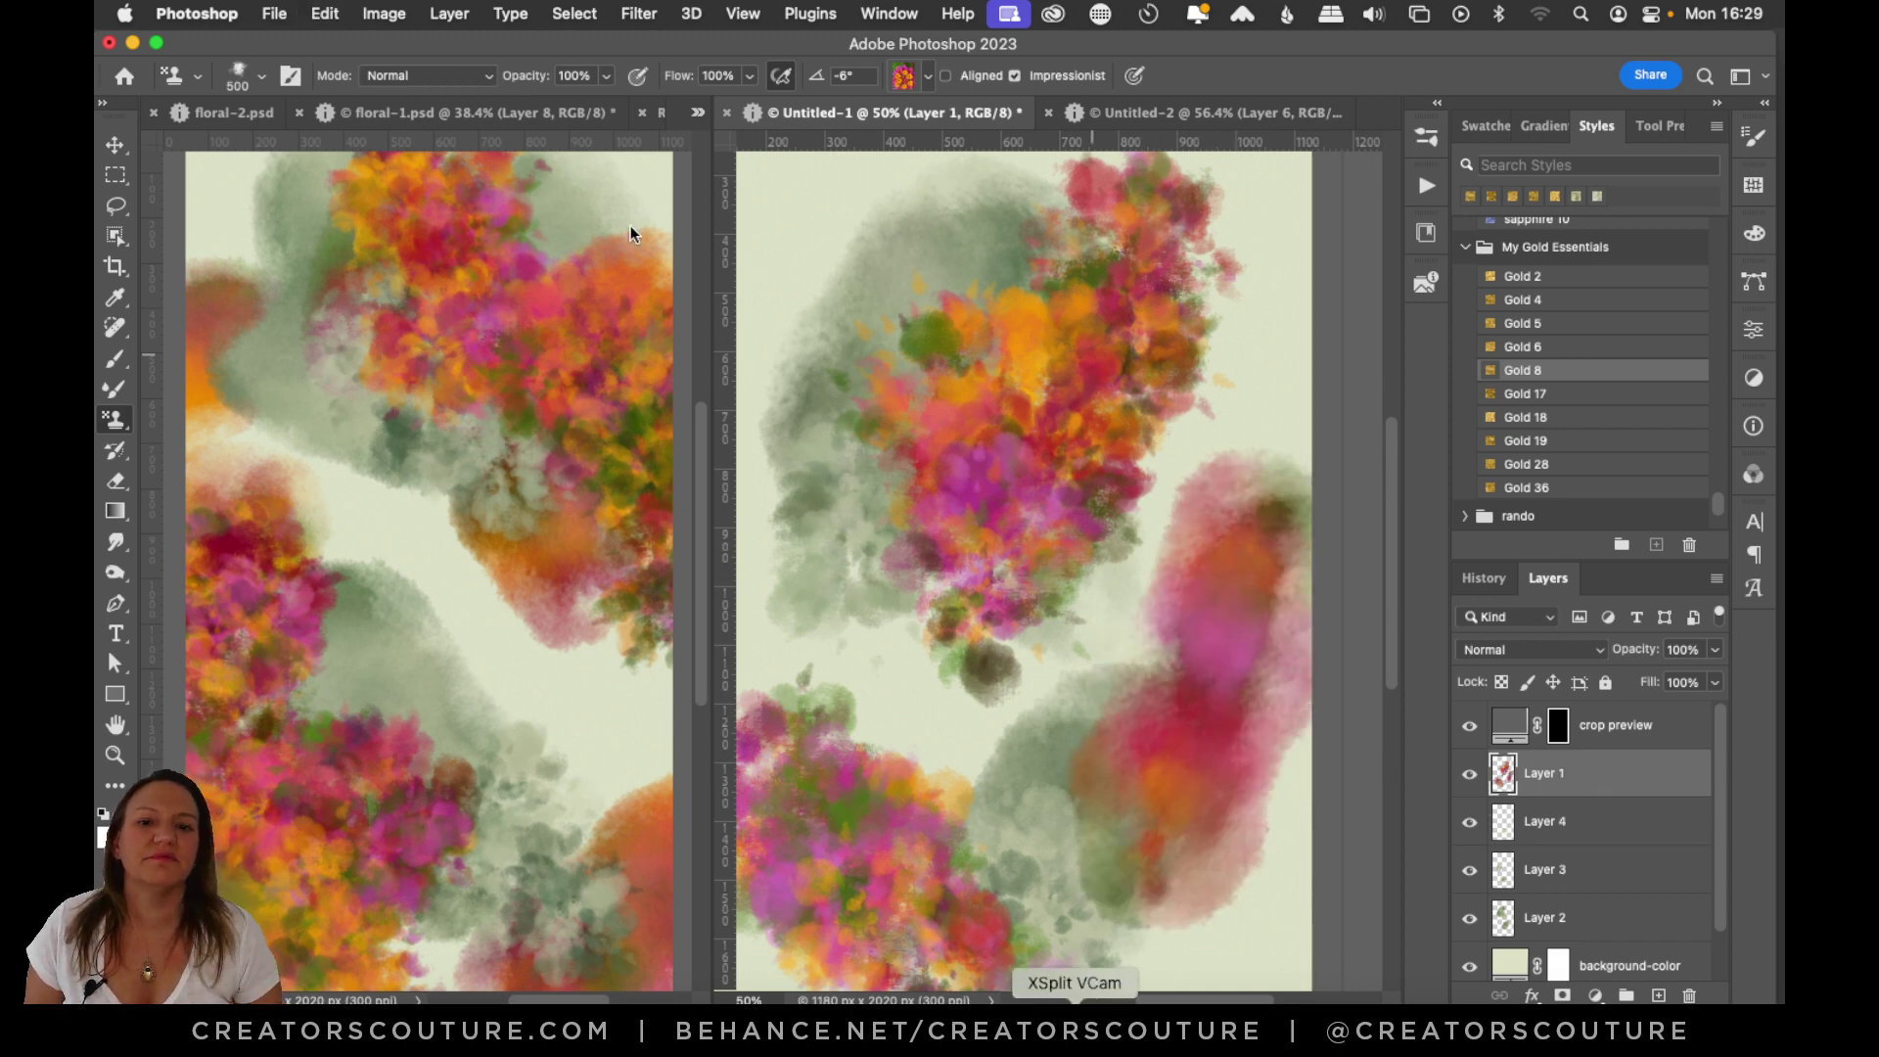
key("ctrl+z")
left_click_drag(1234, 225, 1097, 509)
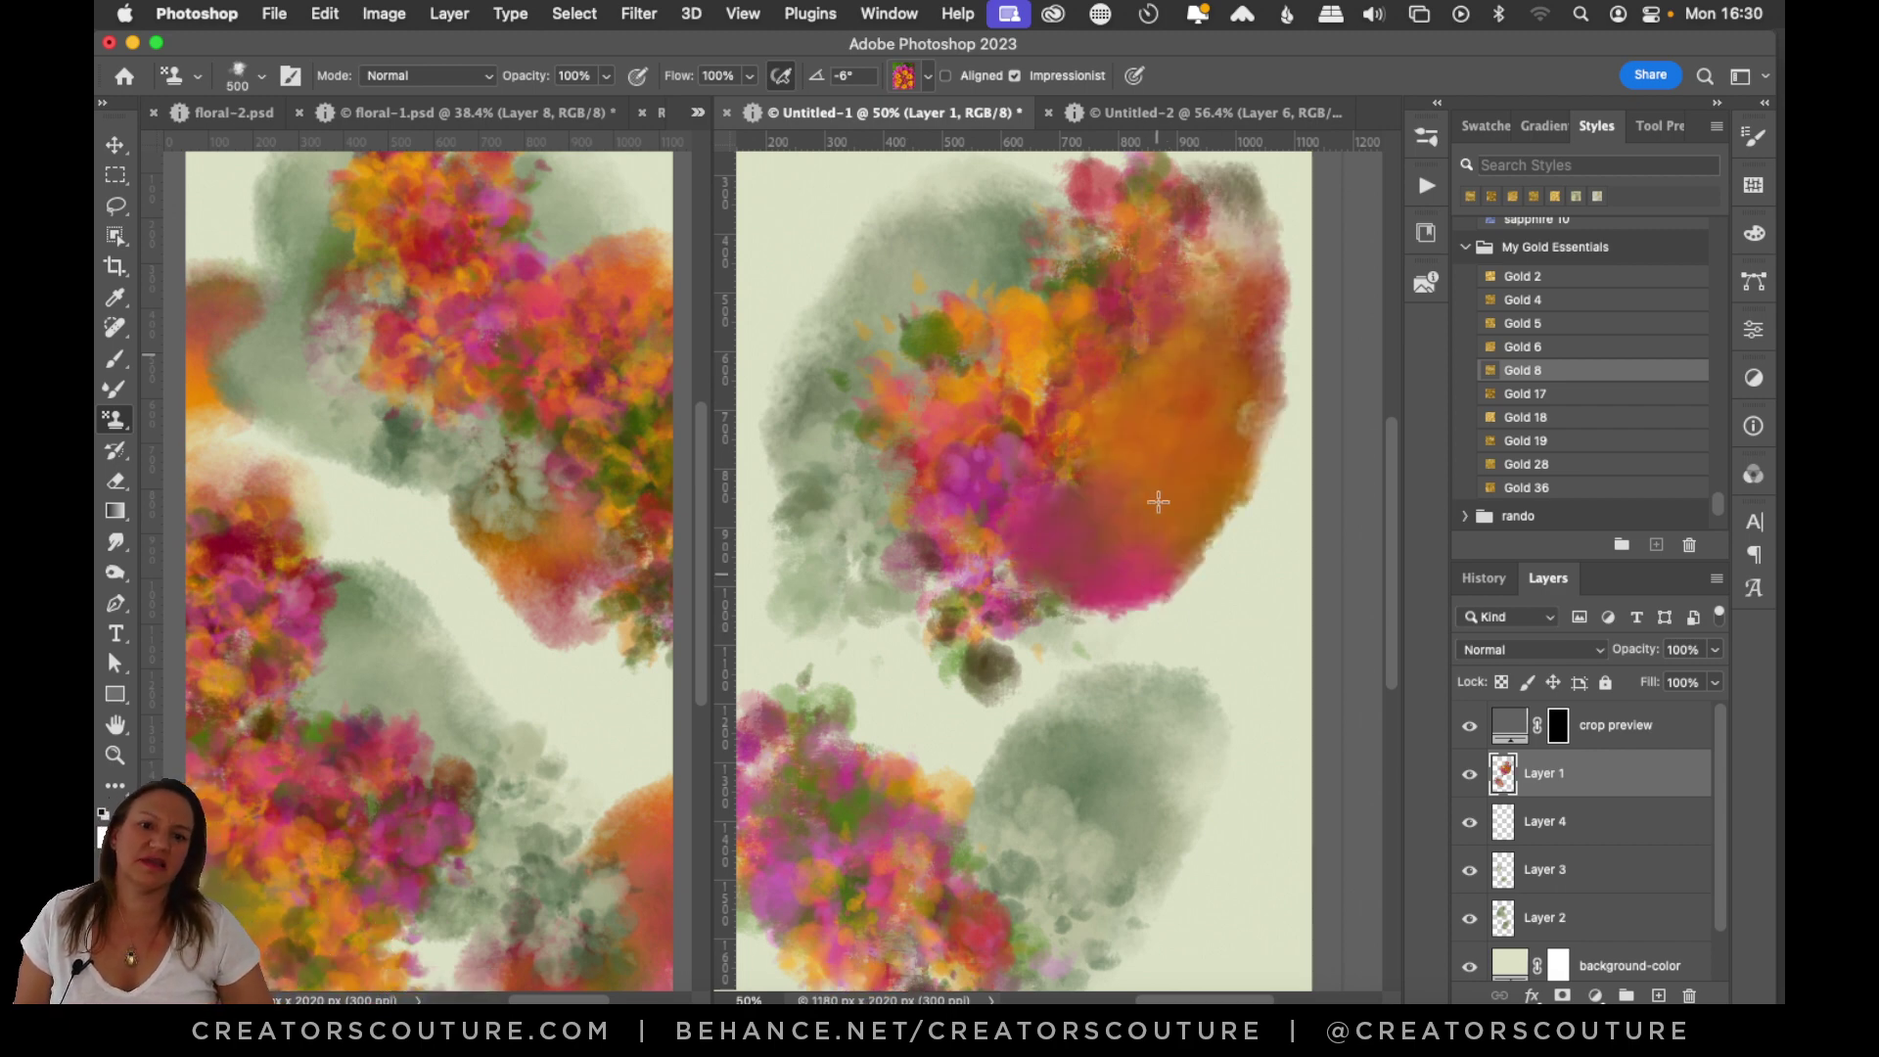
key("super+z")
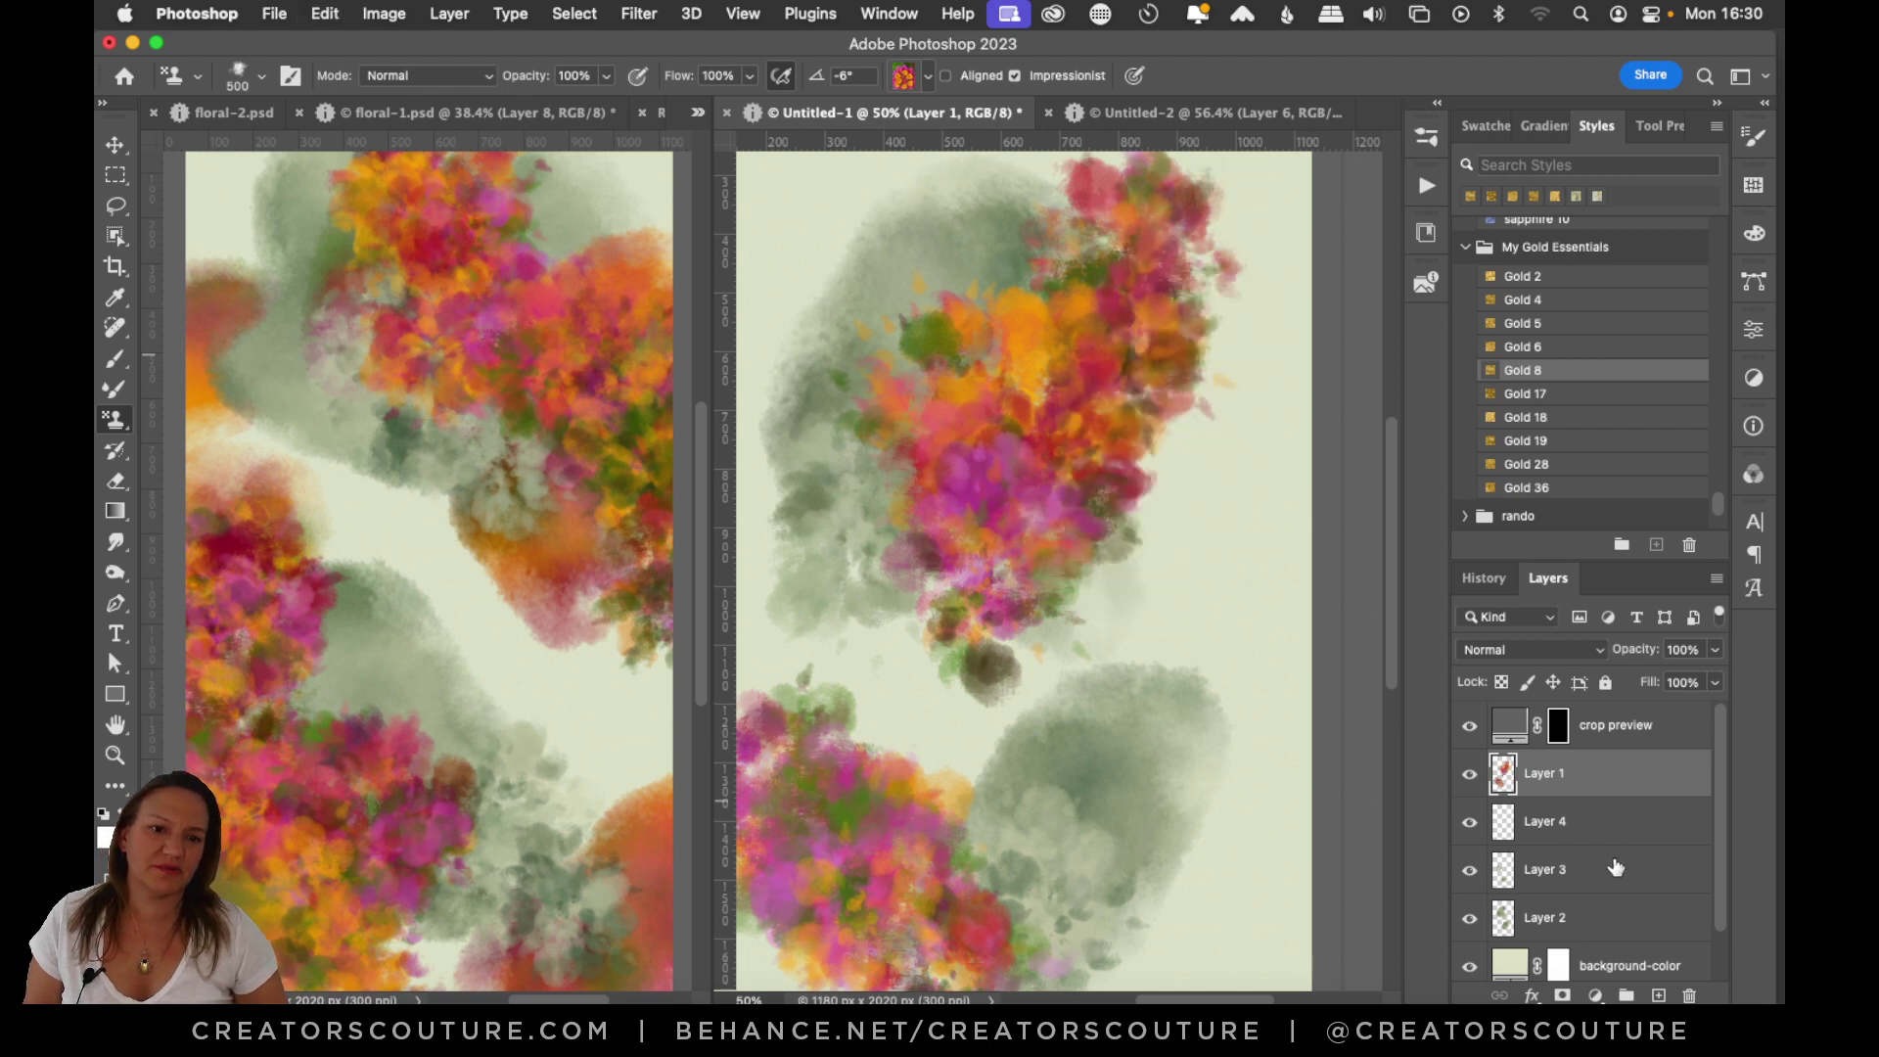
Add a new layer above Layer 1 and try a multicoloured bleed wash on the upper cluster's lower-right side, undoing the strokes.
left_click(1661, 995)
left_click(1225, 392)
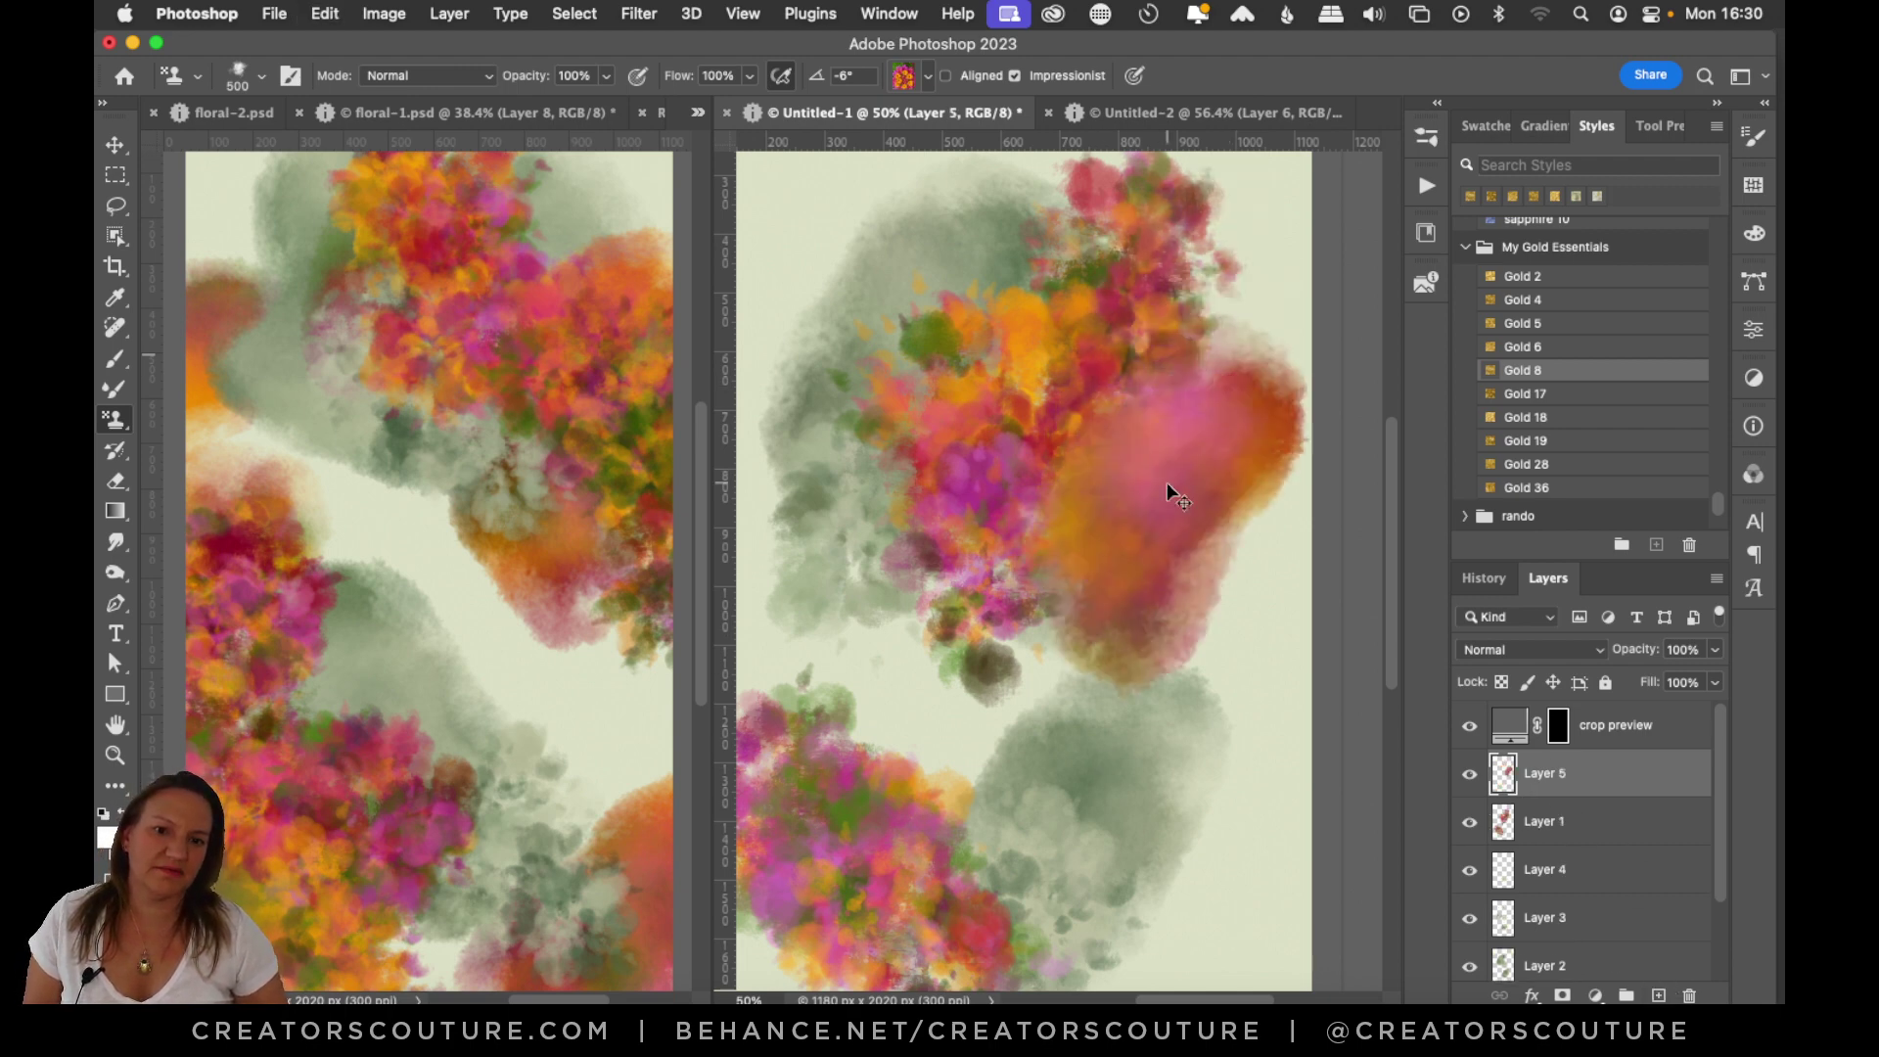
mouse_move(1175, 490)
left_mouse_down()
mouse_move(1089, 583)
mouse_move(1106, 626)
mouse_move(1058, 705)
left_mouse_up()
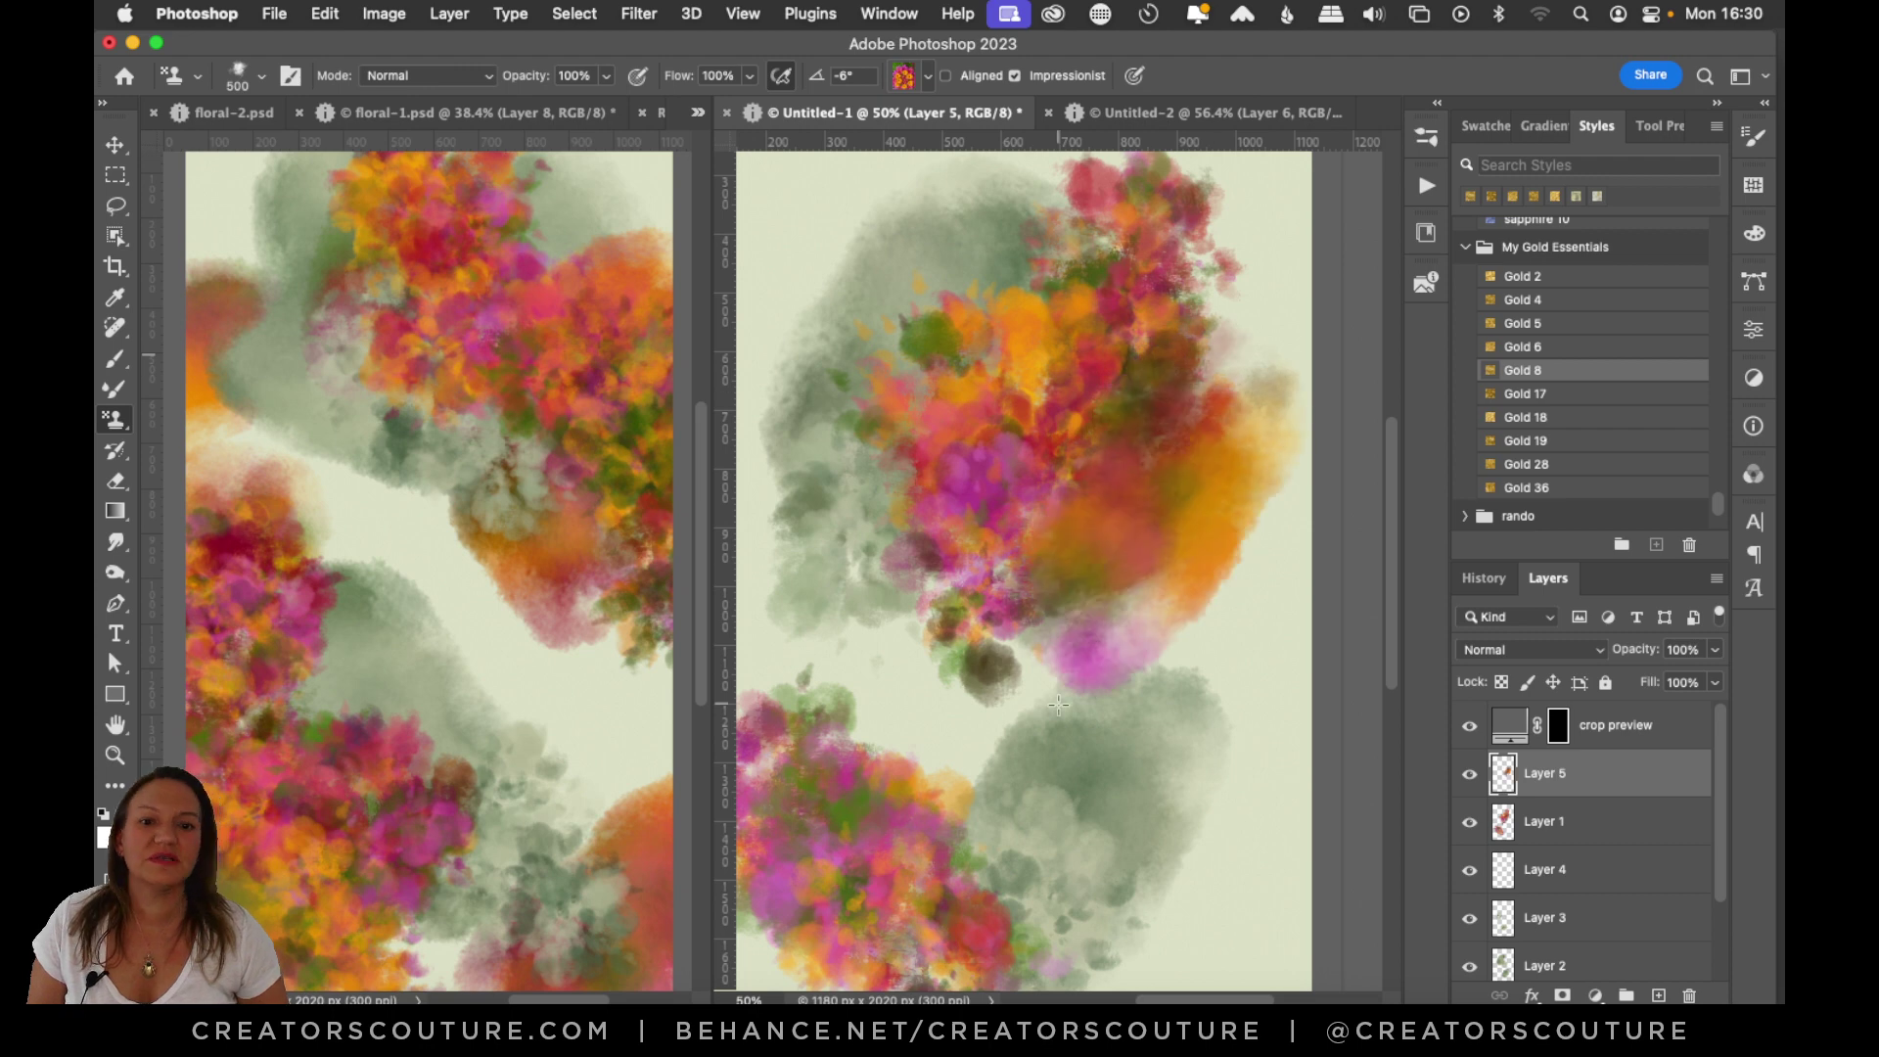
key("super+z")
key("super+z")
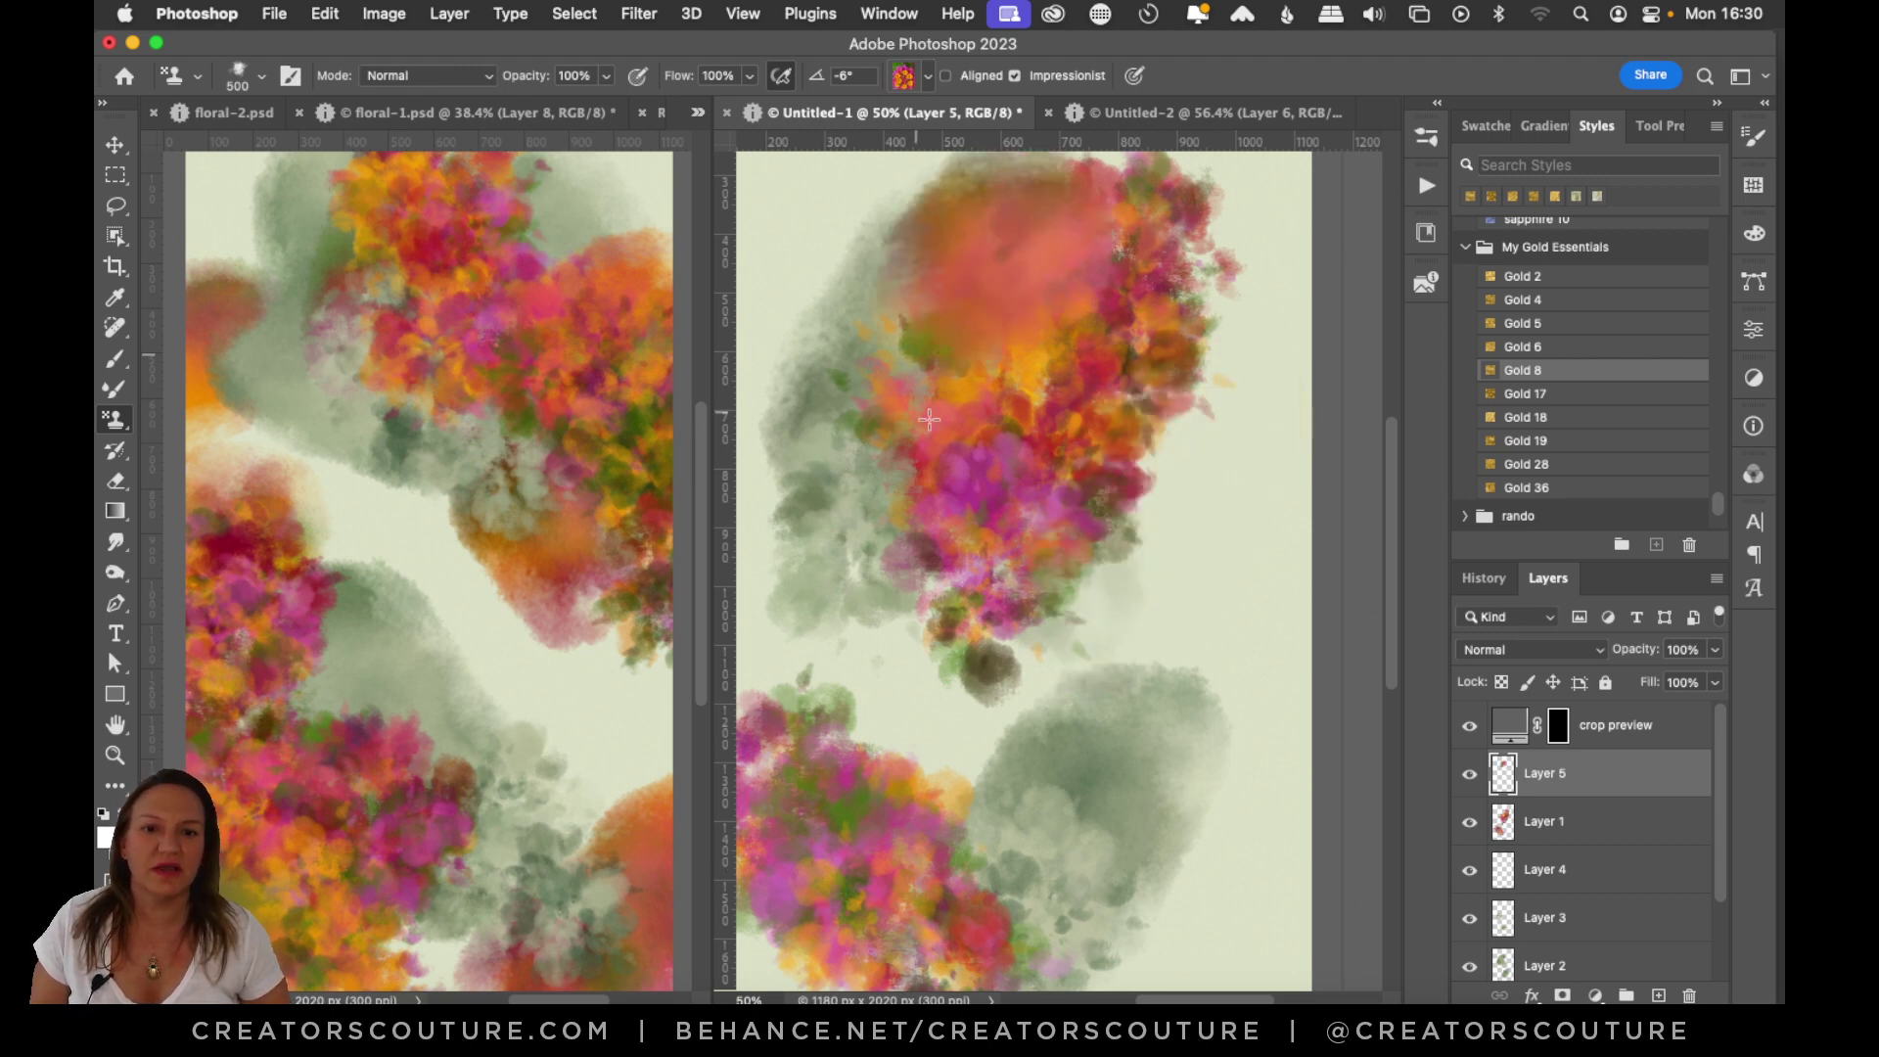
Try bleed washes on Layer 5 over the top and right edge of the upper flower cluster, undoing each stroke.
key("super+shift+z")
left_click_drag(1225, 263, 1165, 411)
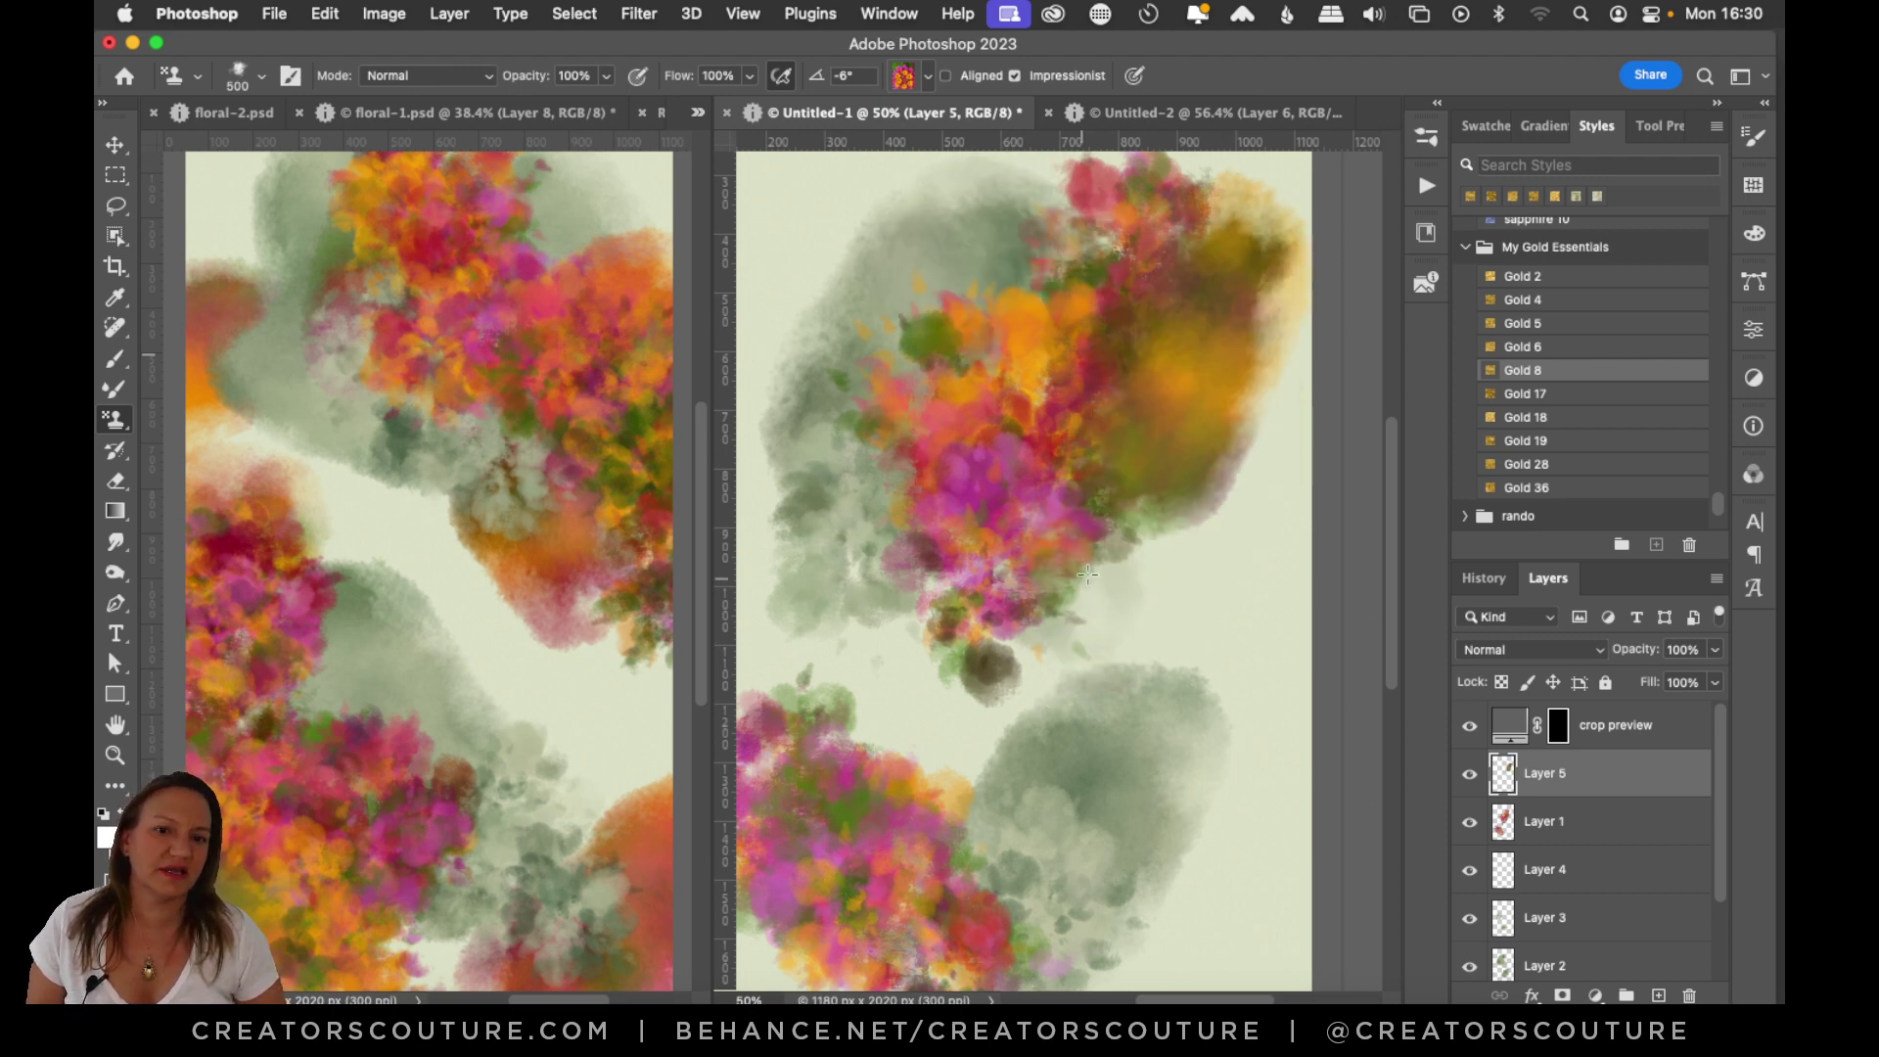
key("super+z")
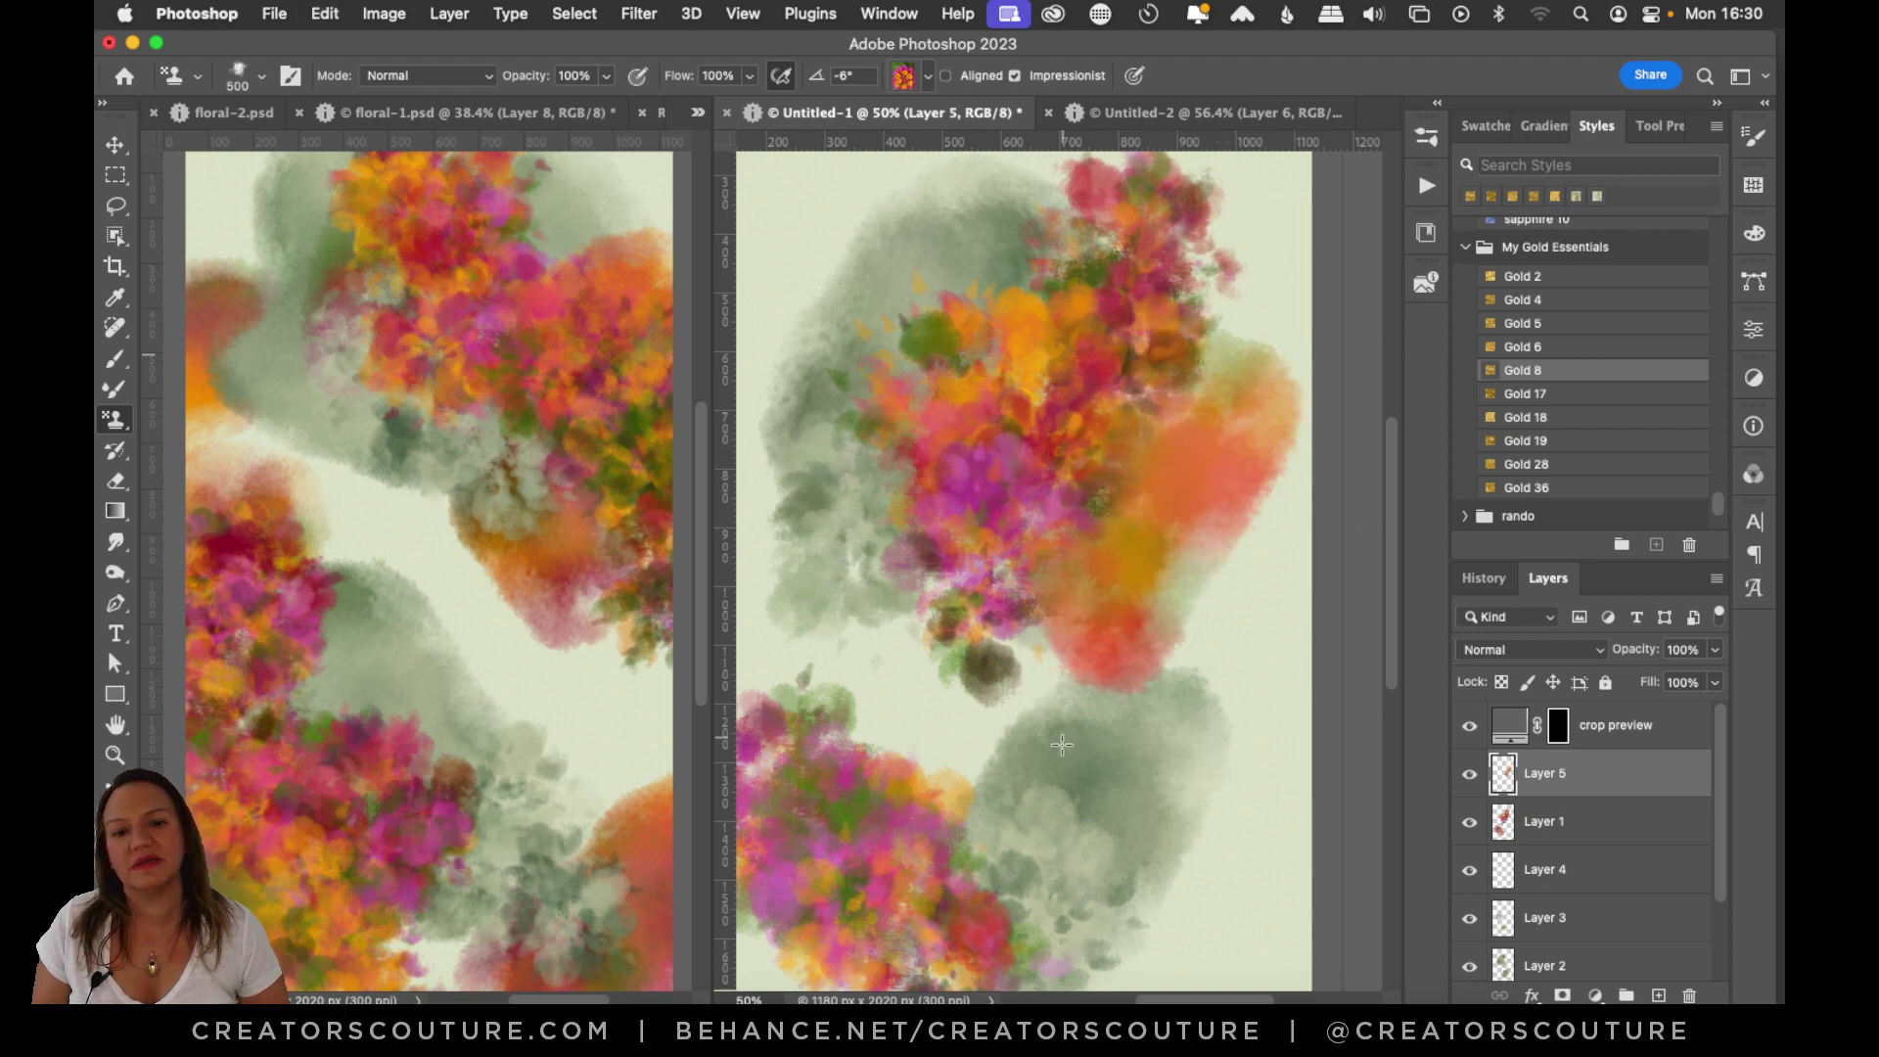
key("super+z")
left_click_drag(1128, 514, 1126, 549)
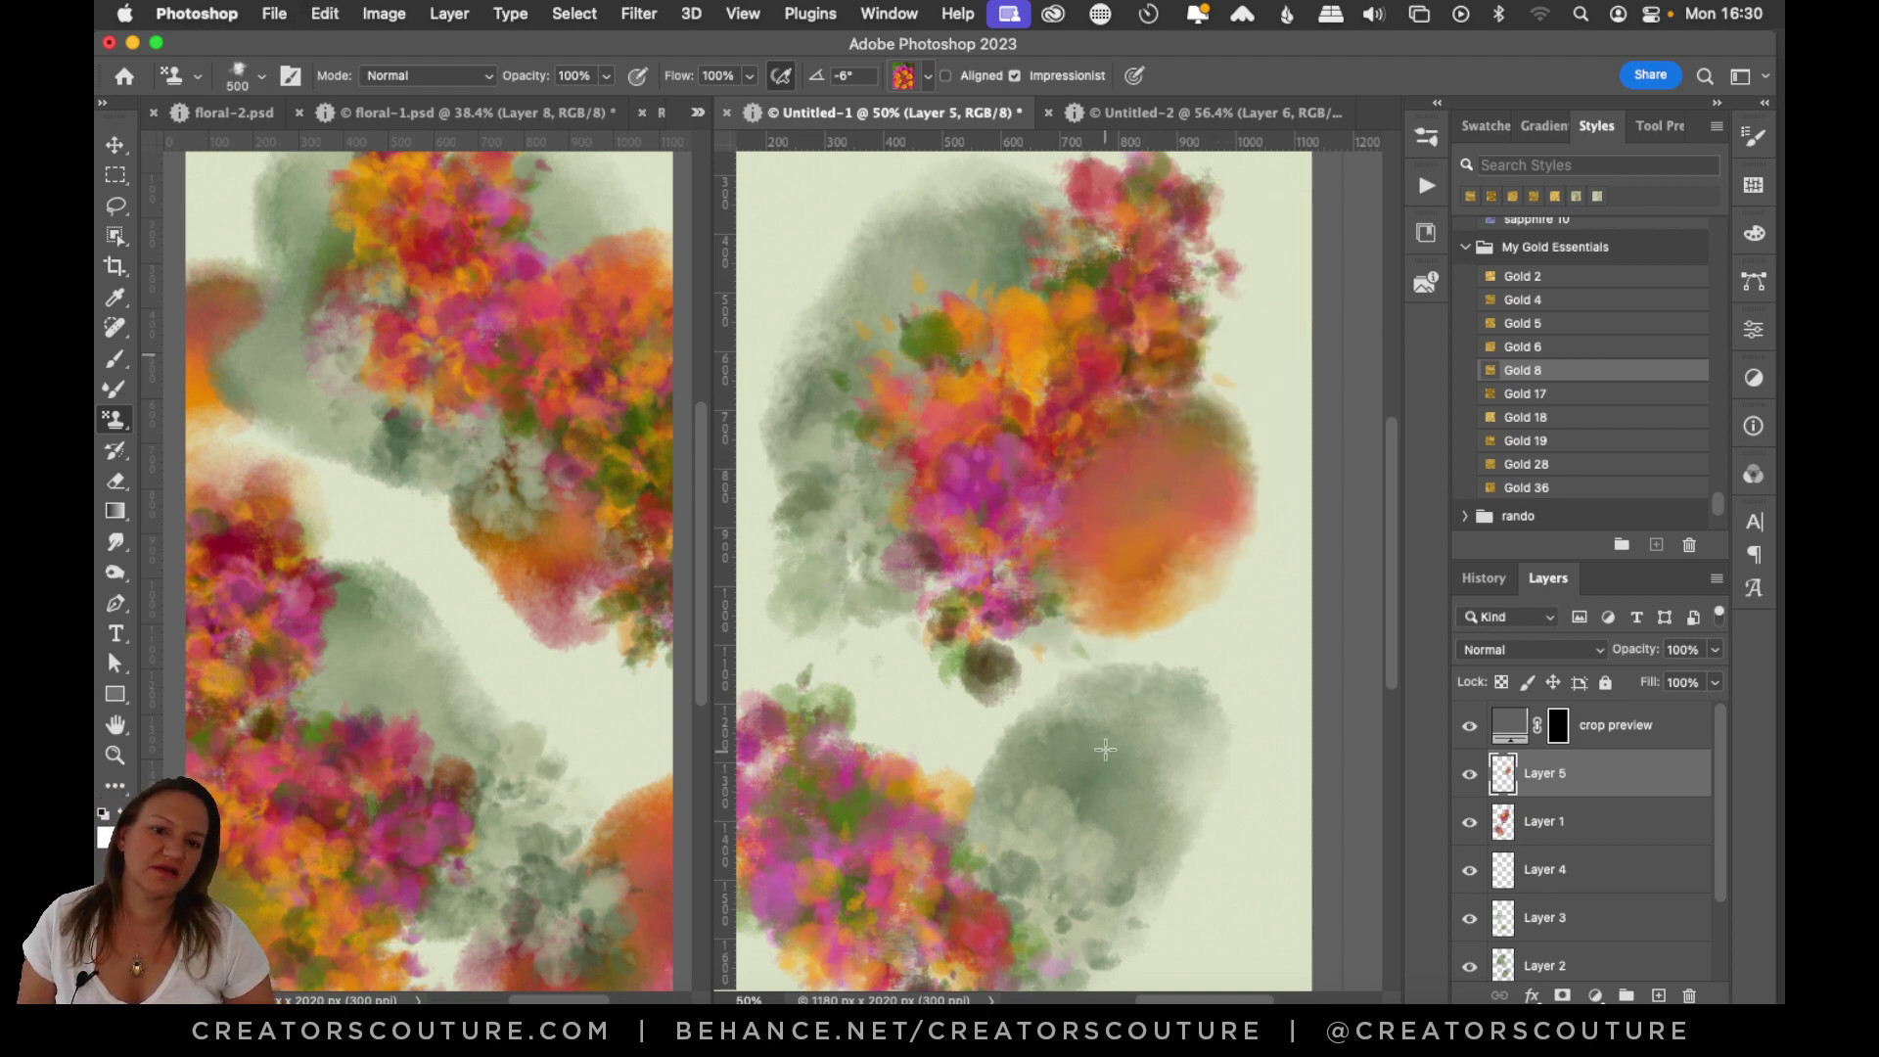
key("super+z")
left_click_drag(1050, 622, 1008, 675)
key("super+z")
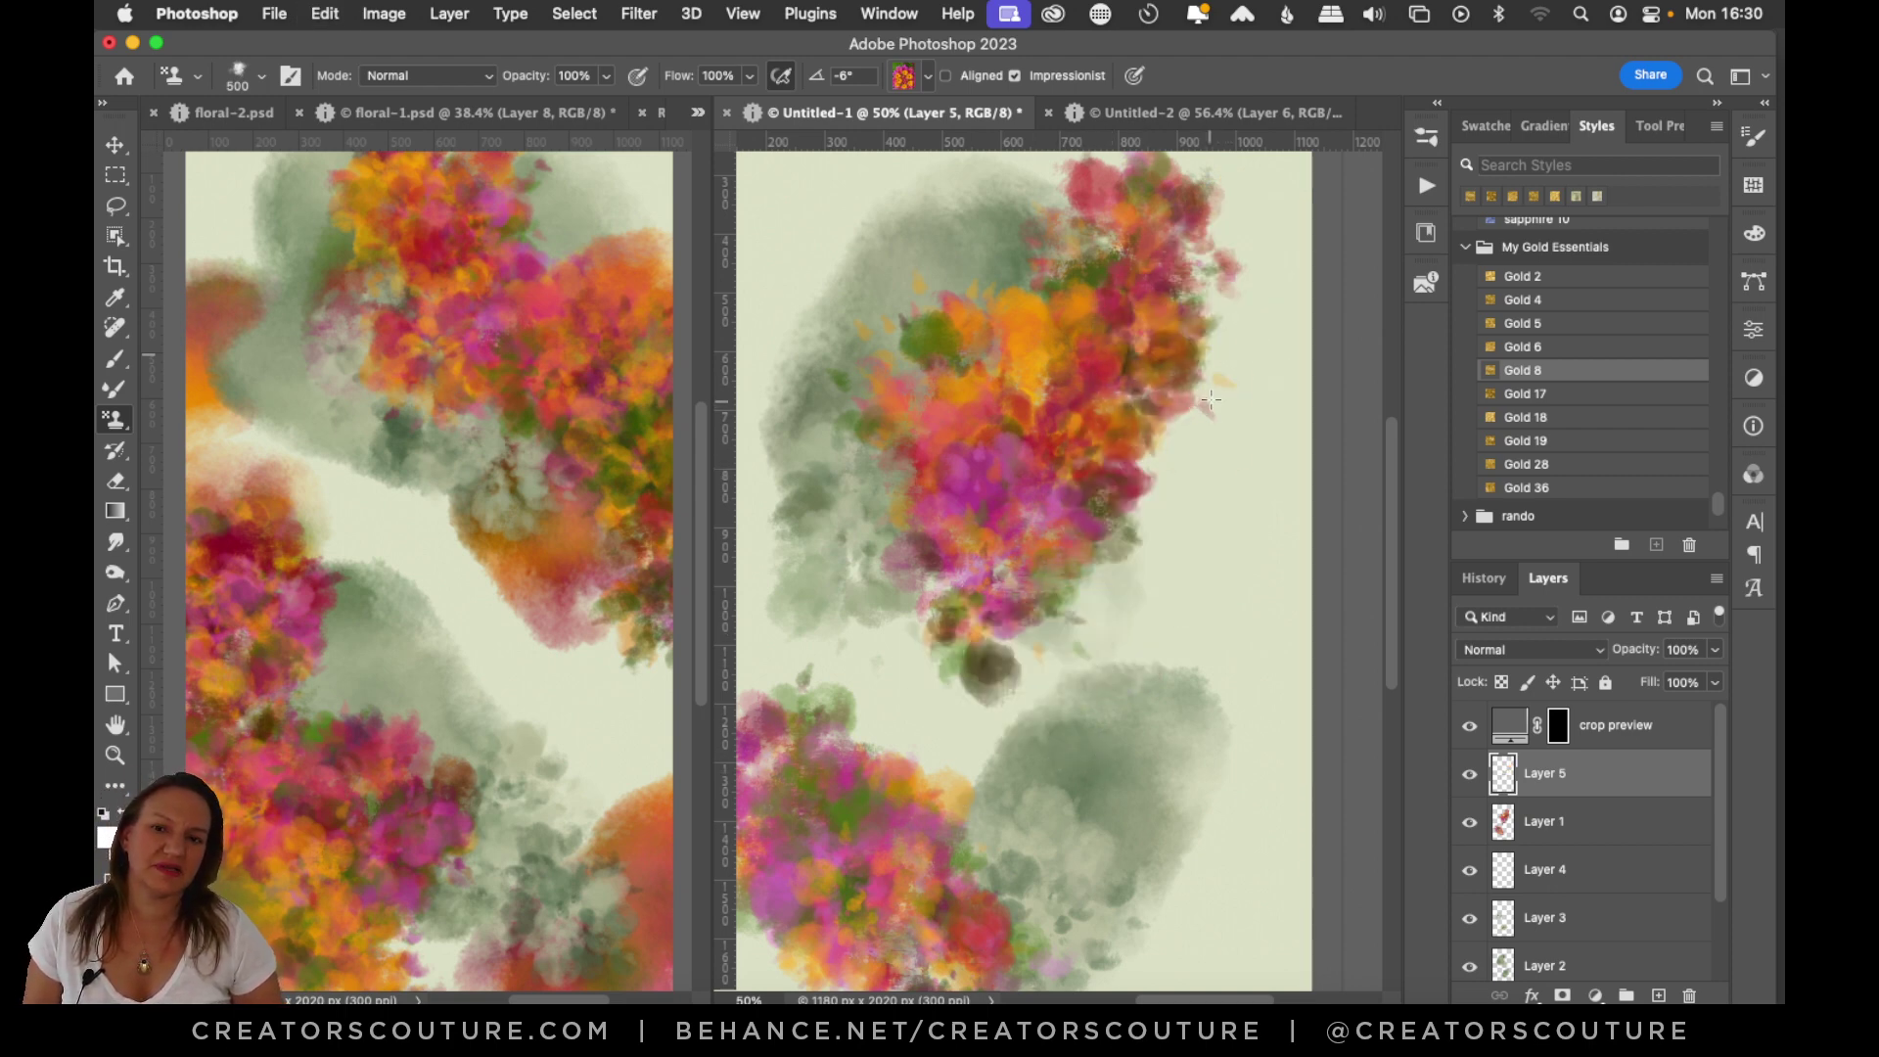
left_click_drag(1175, 392, 1191, 632)
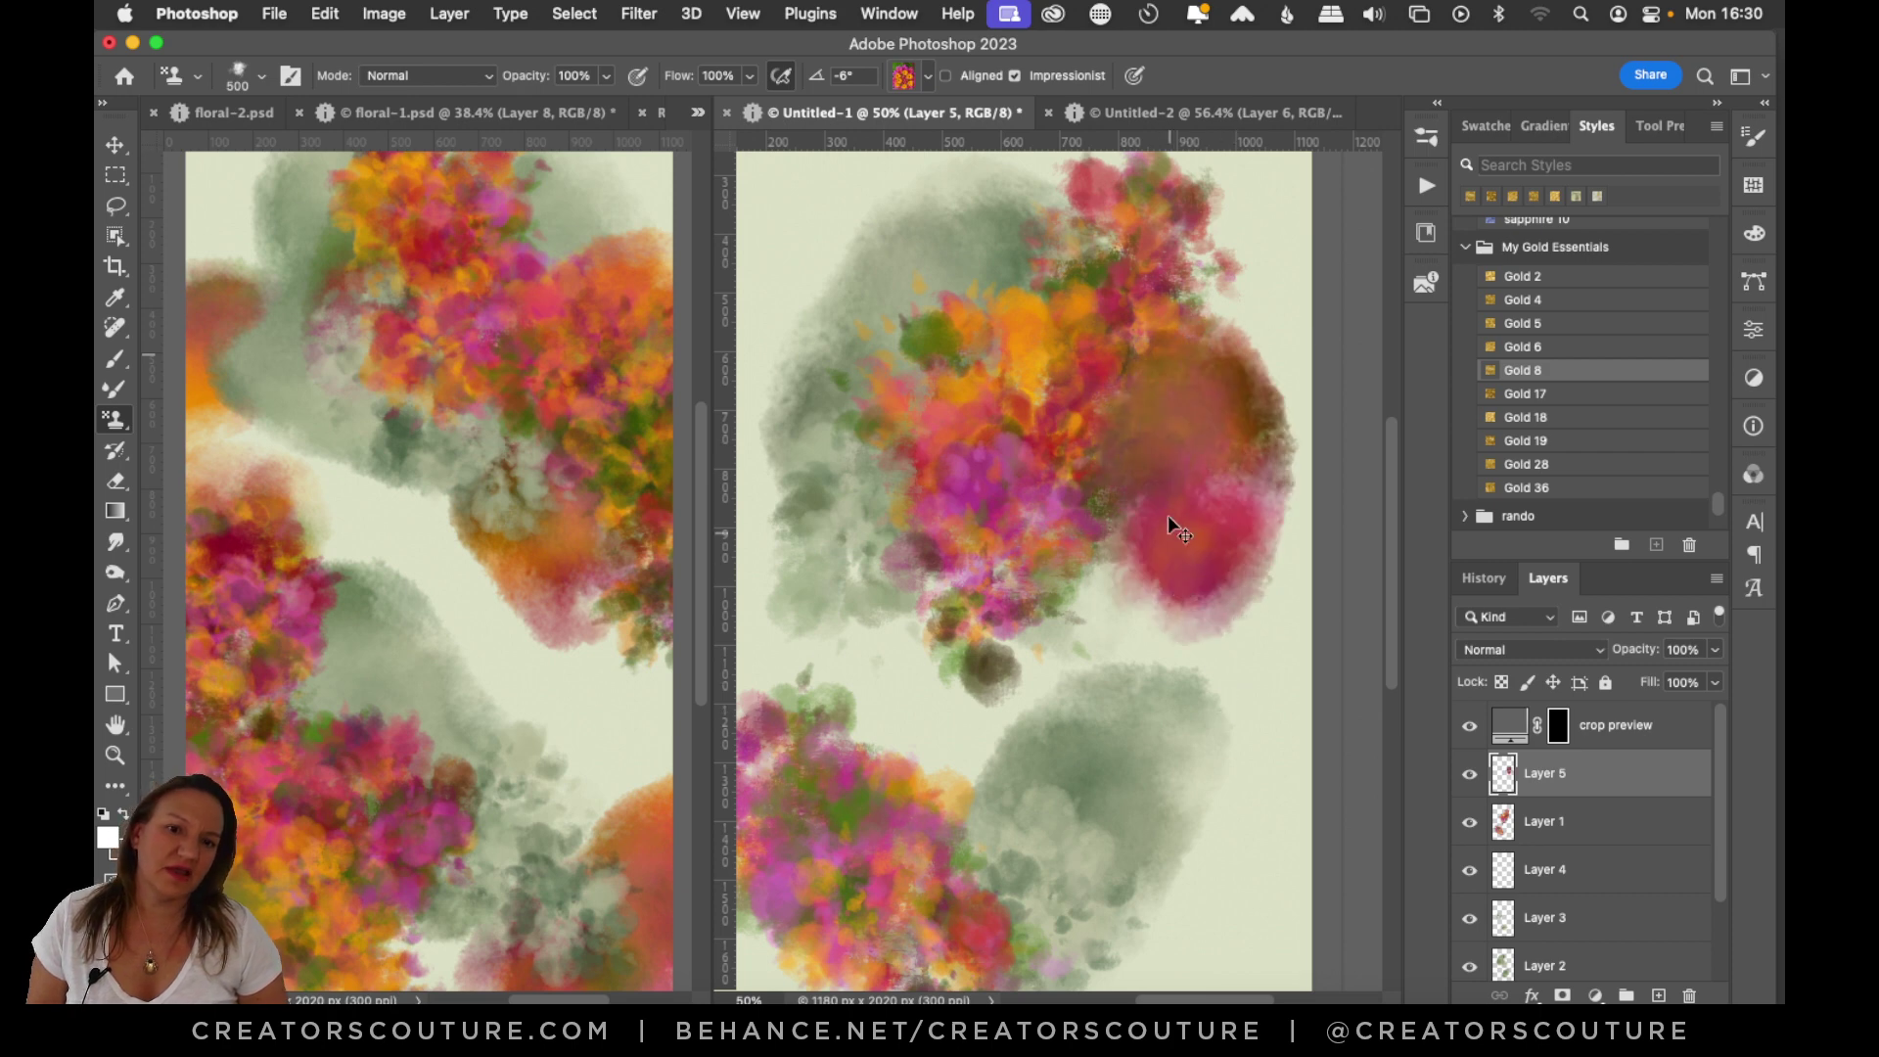
key("super+z")
left_click_drag(1169, 411, 1174, 669)
key("super+z")
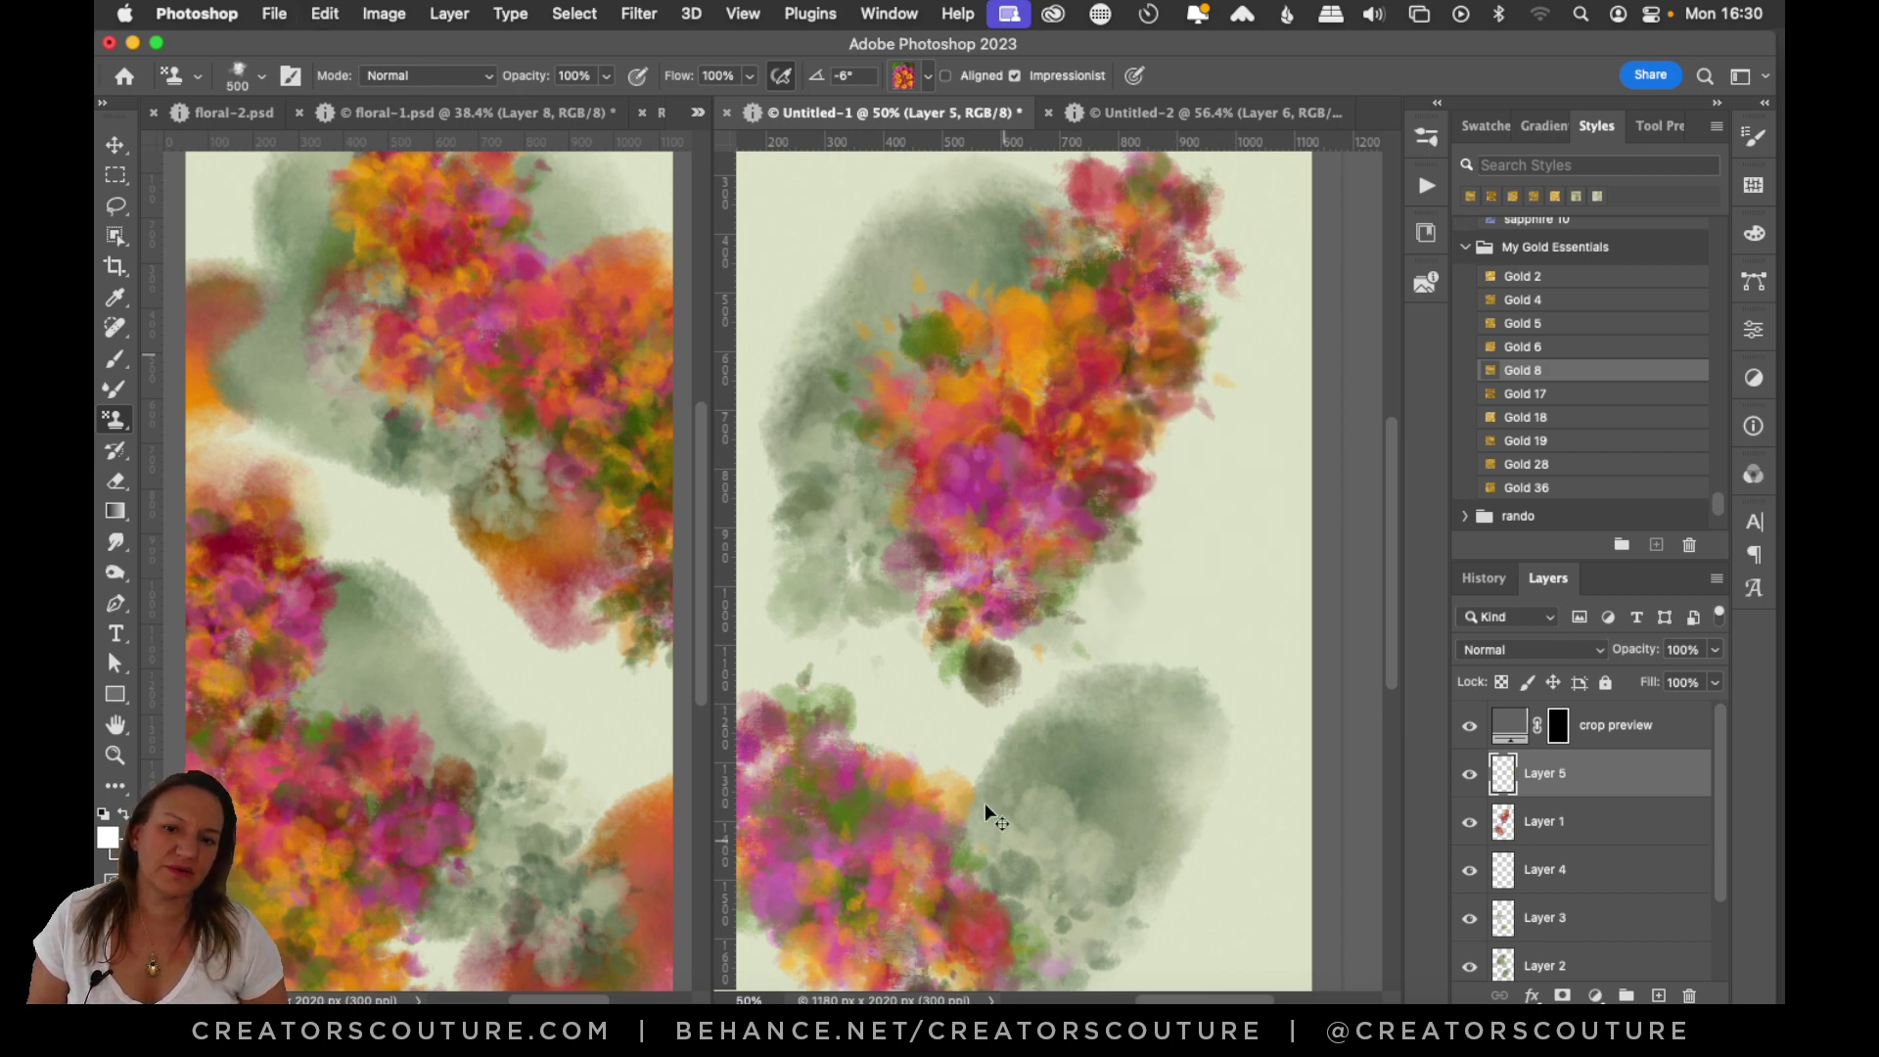
Try bleed washes on Layer 5 below the lower grey-green wash and on both sides of the upper cluster, undoing each stroke.
mouse_move(1019, 896)
left_mouse_down()
mouse_move(1154, 967)
mouse_move(1212, 959)
left_mouse_up()
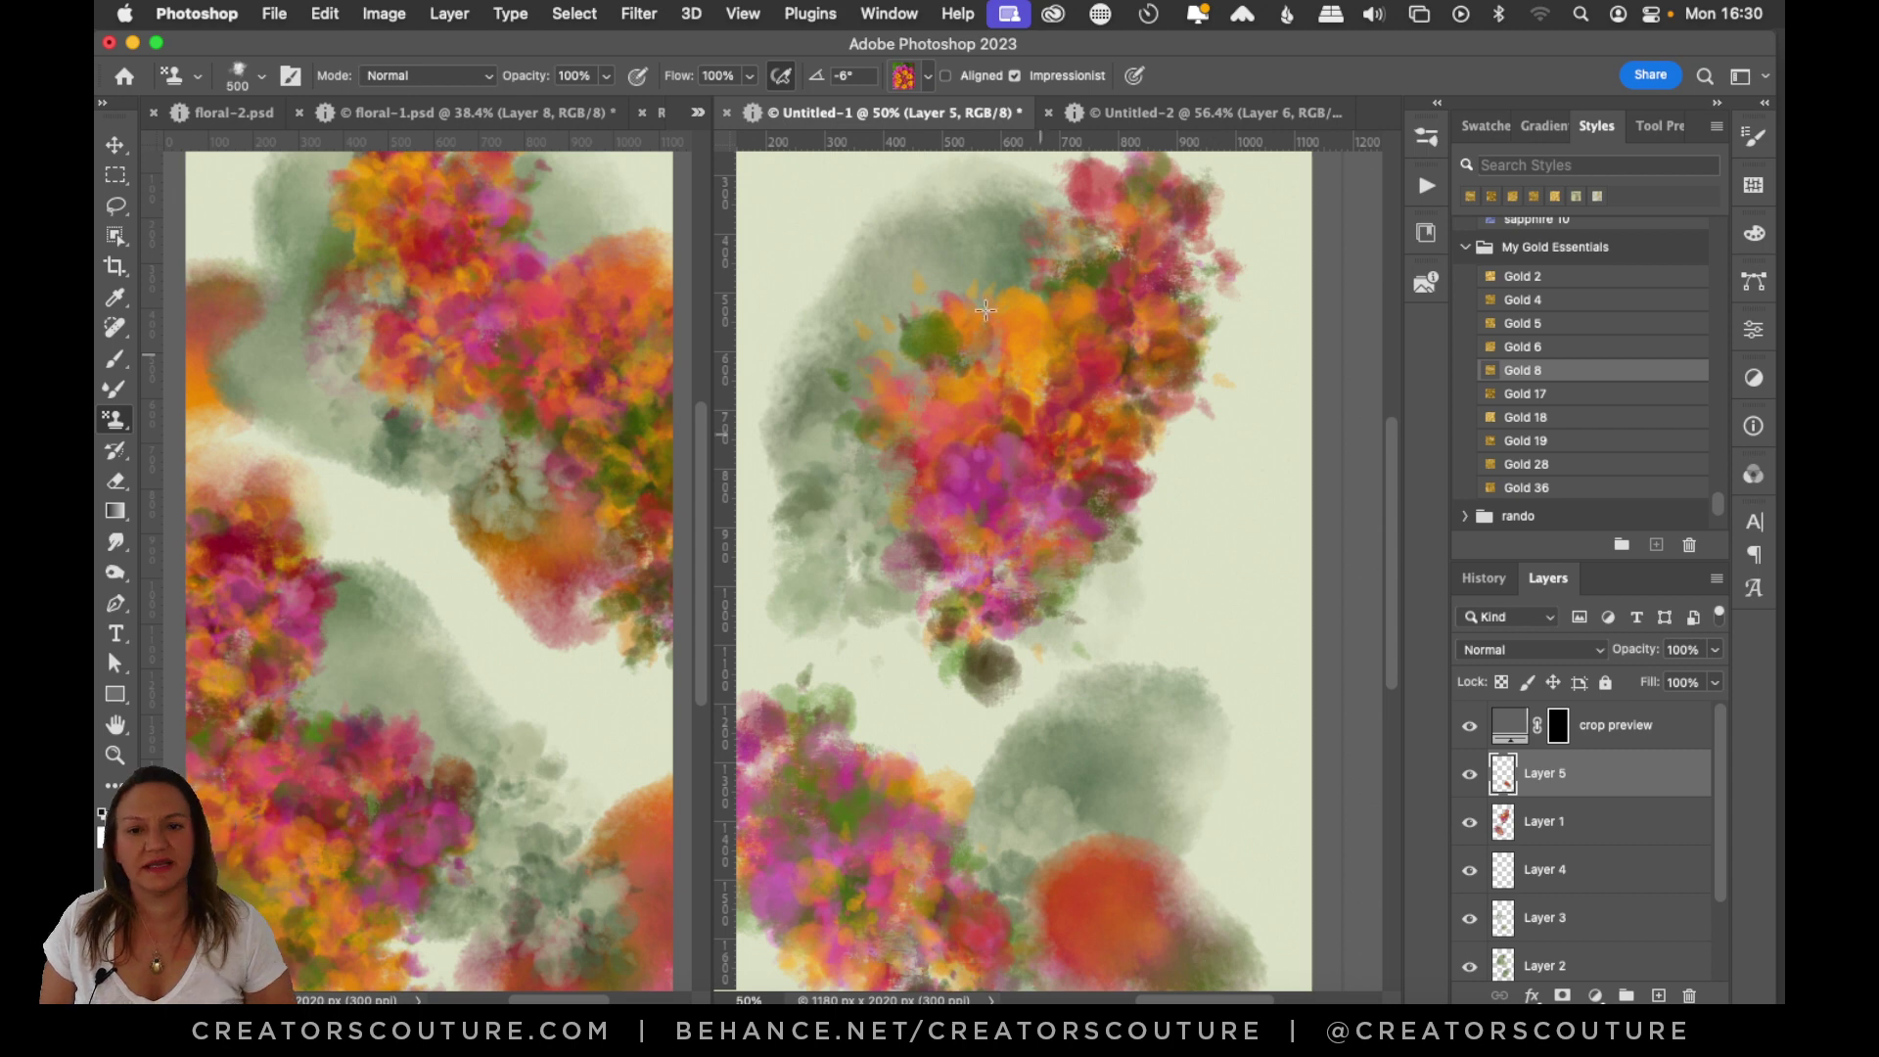
key("super+z")
left_click_drag(985, 309, 916, 606)
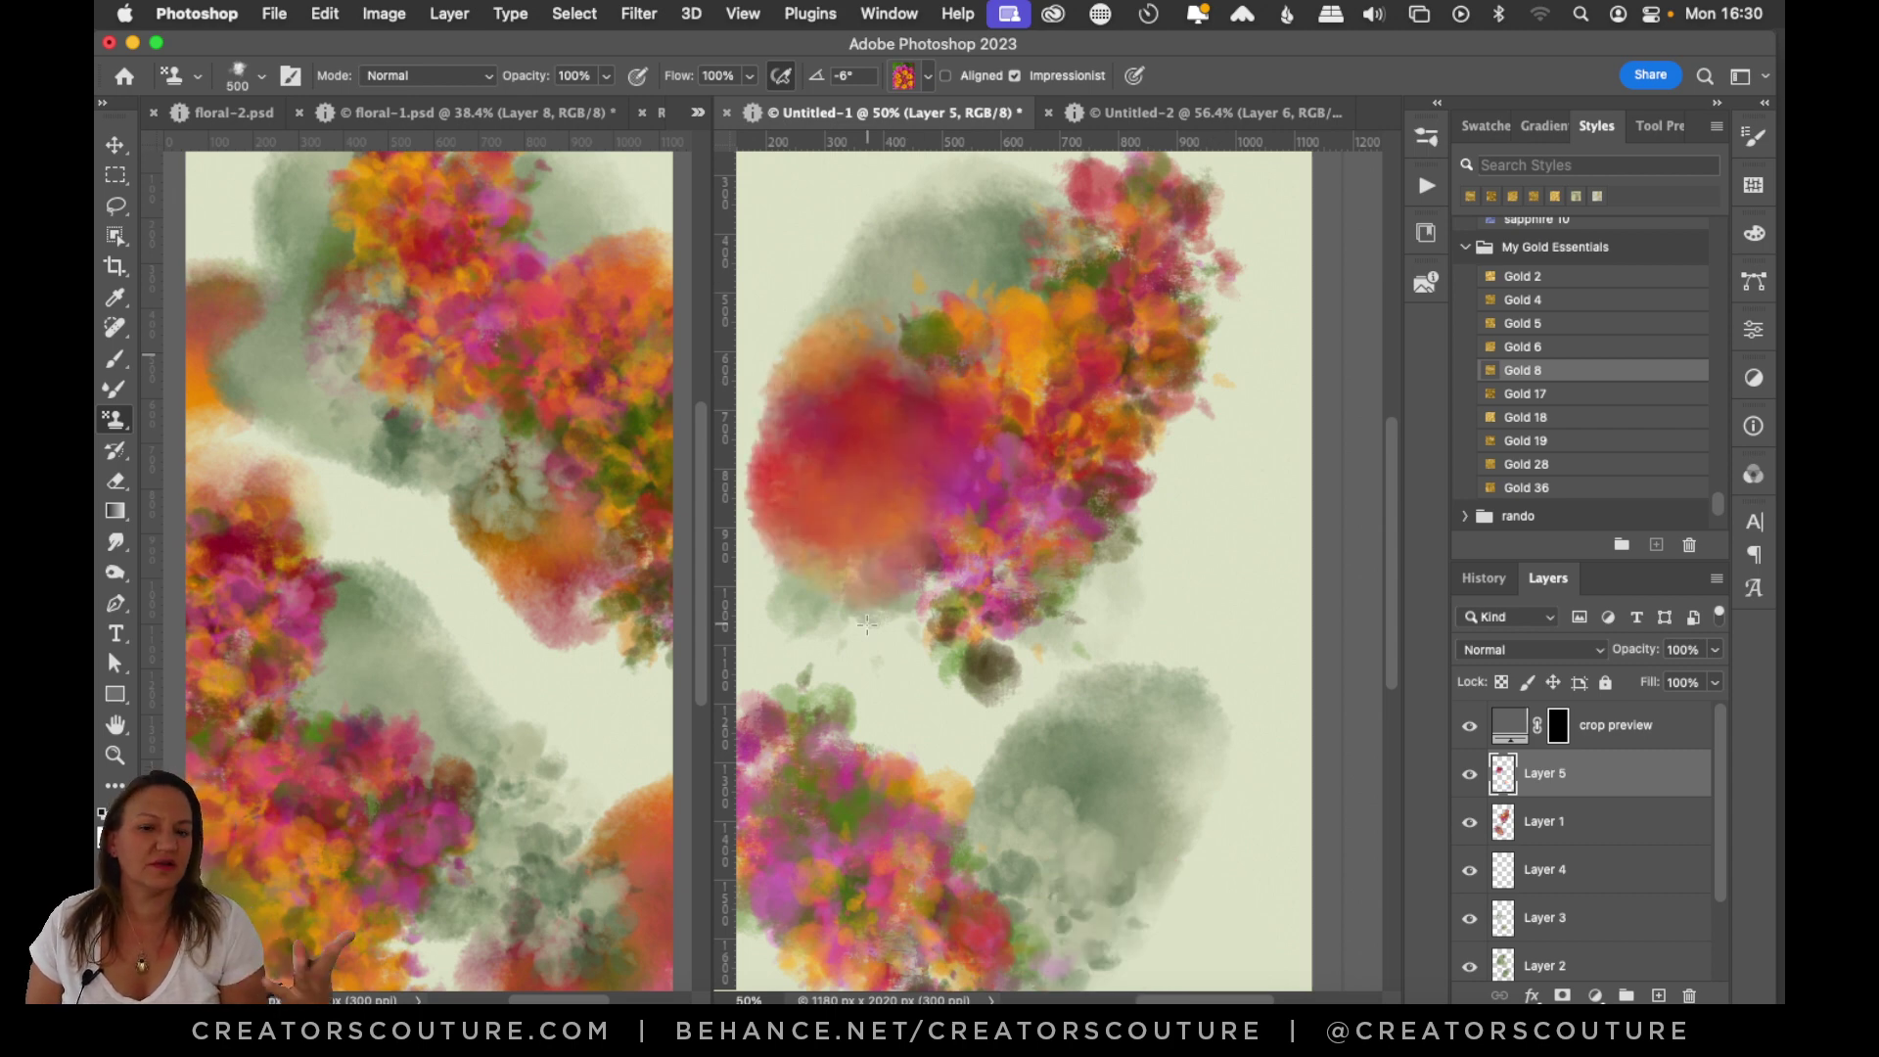
key("super+z")
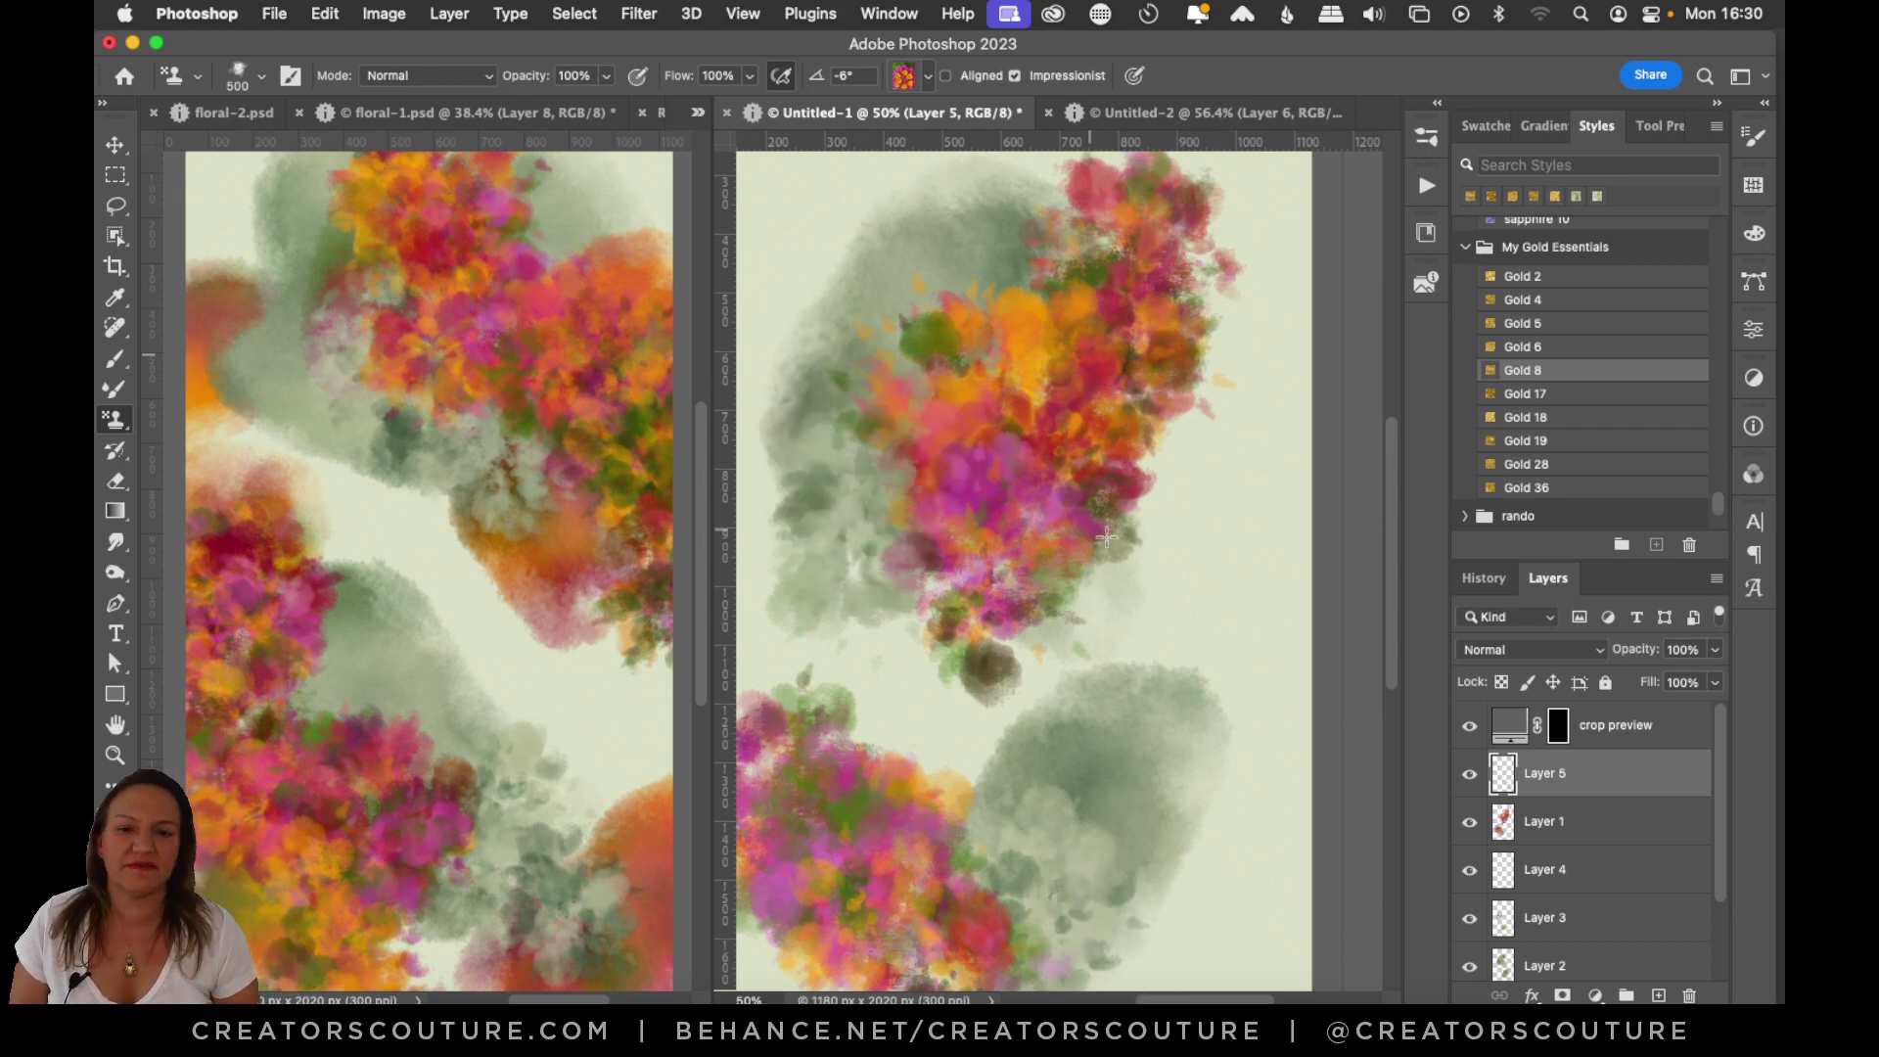
left_click_drag(1140, 479, 1137, 641)
key("super+z")
mouse_move(1165, 421)
left_mouse_down()
mouse_move(1155, 557)
mouse_move(1022, 707)
left_mouse_up()
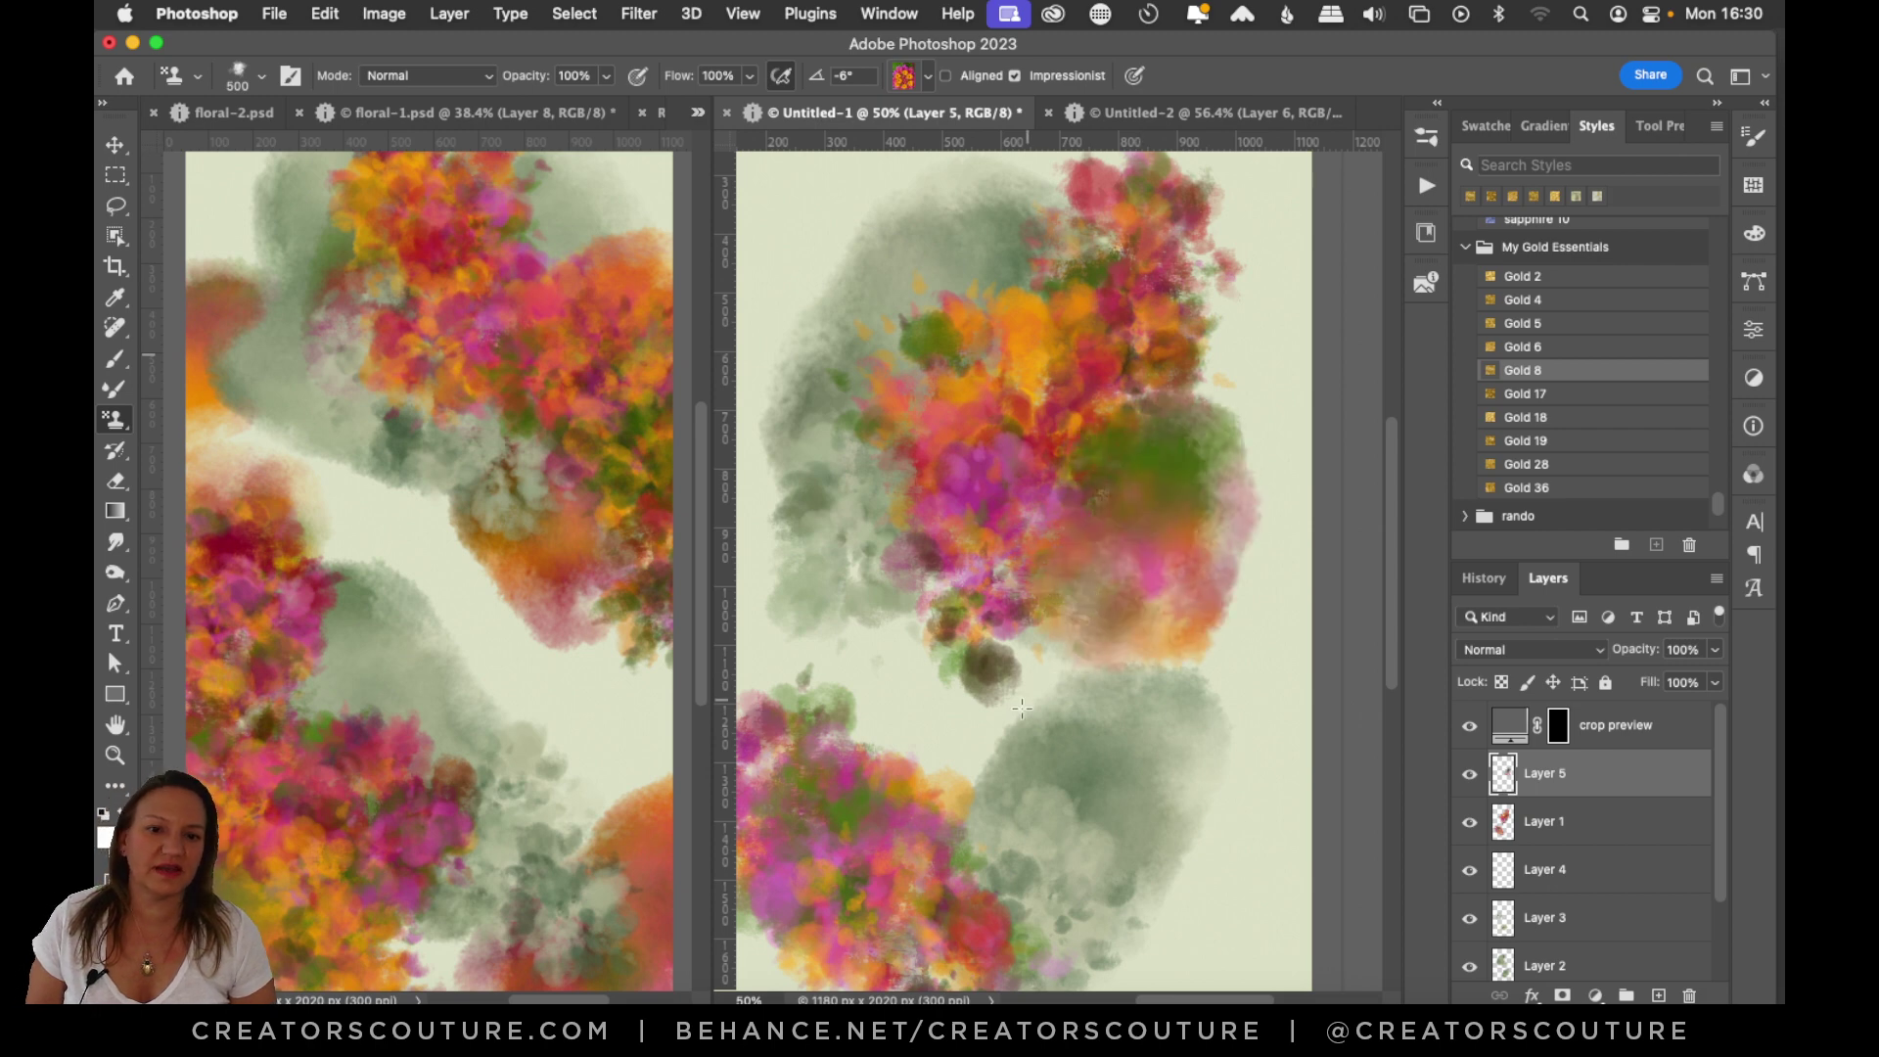
key("super+z")
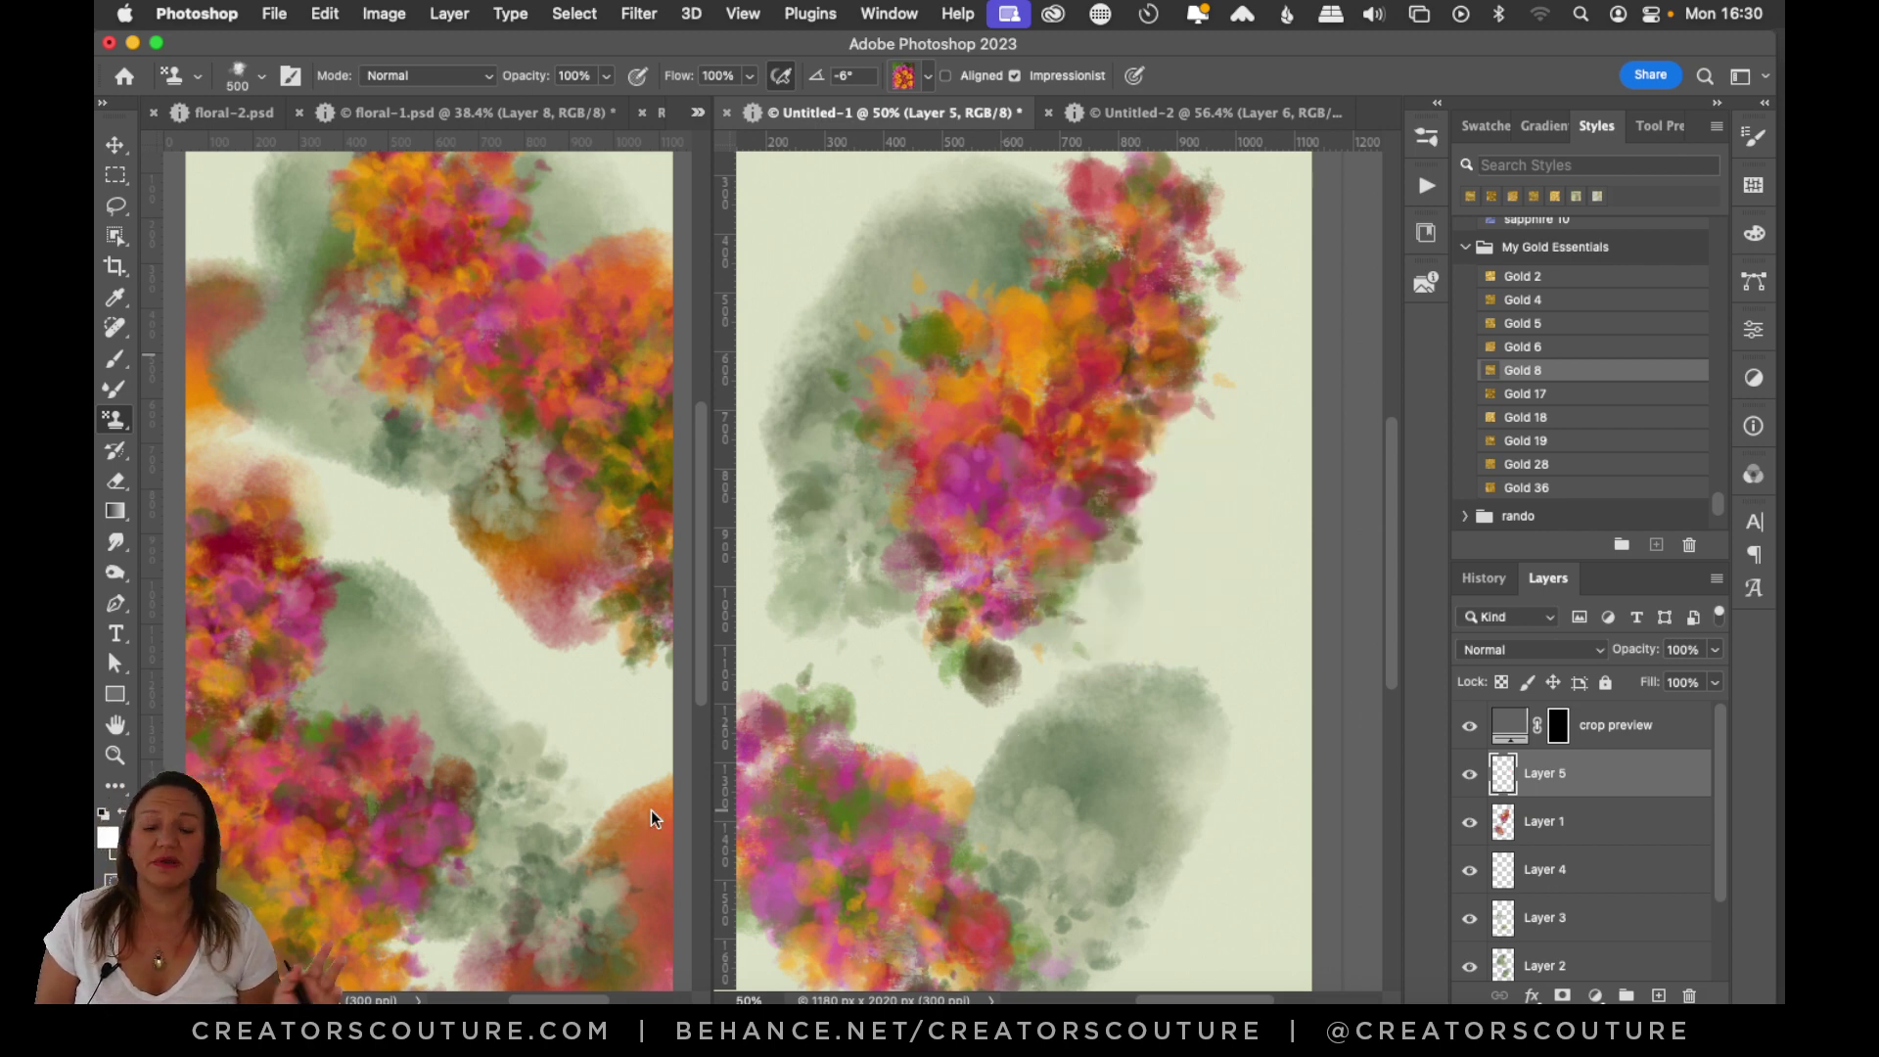
View the whole floral-1.psd reference design and look through the bouquet and watercolor bleed brush presets.
left_click(436, 105)
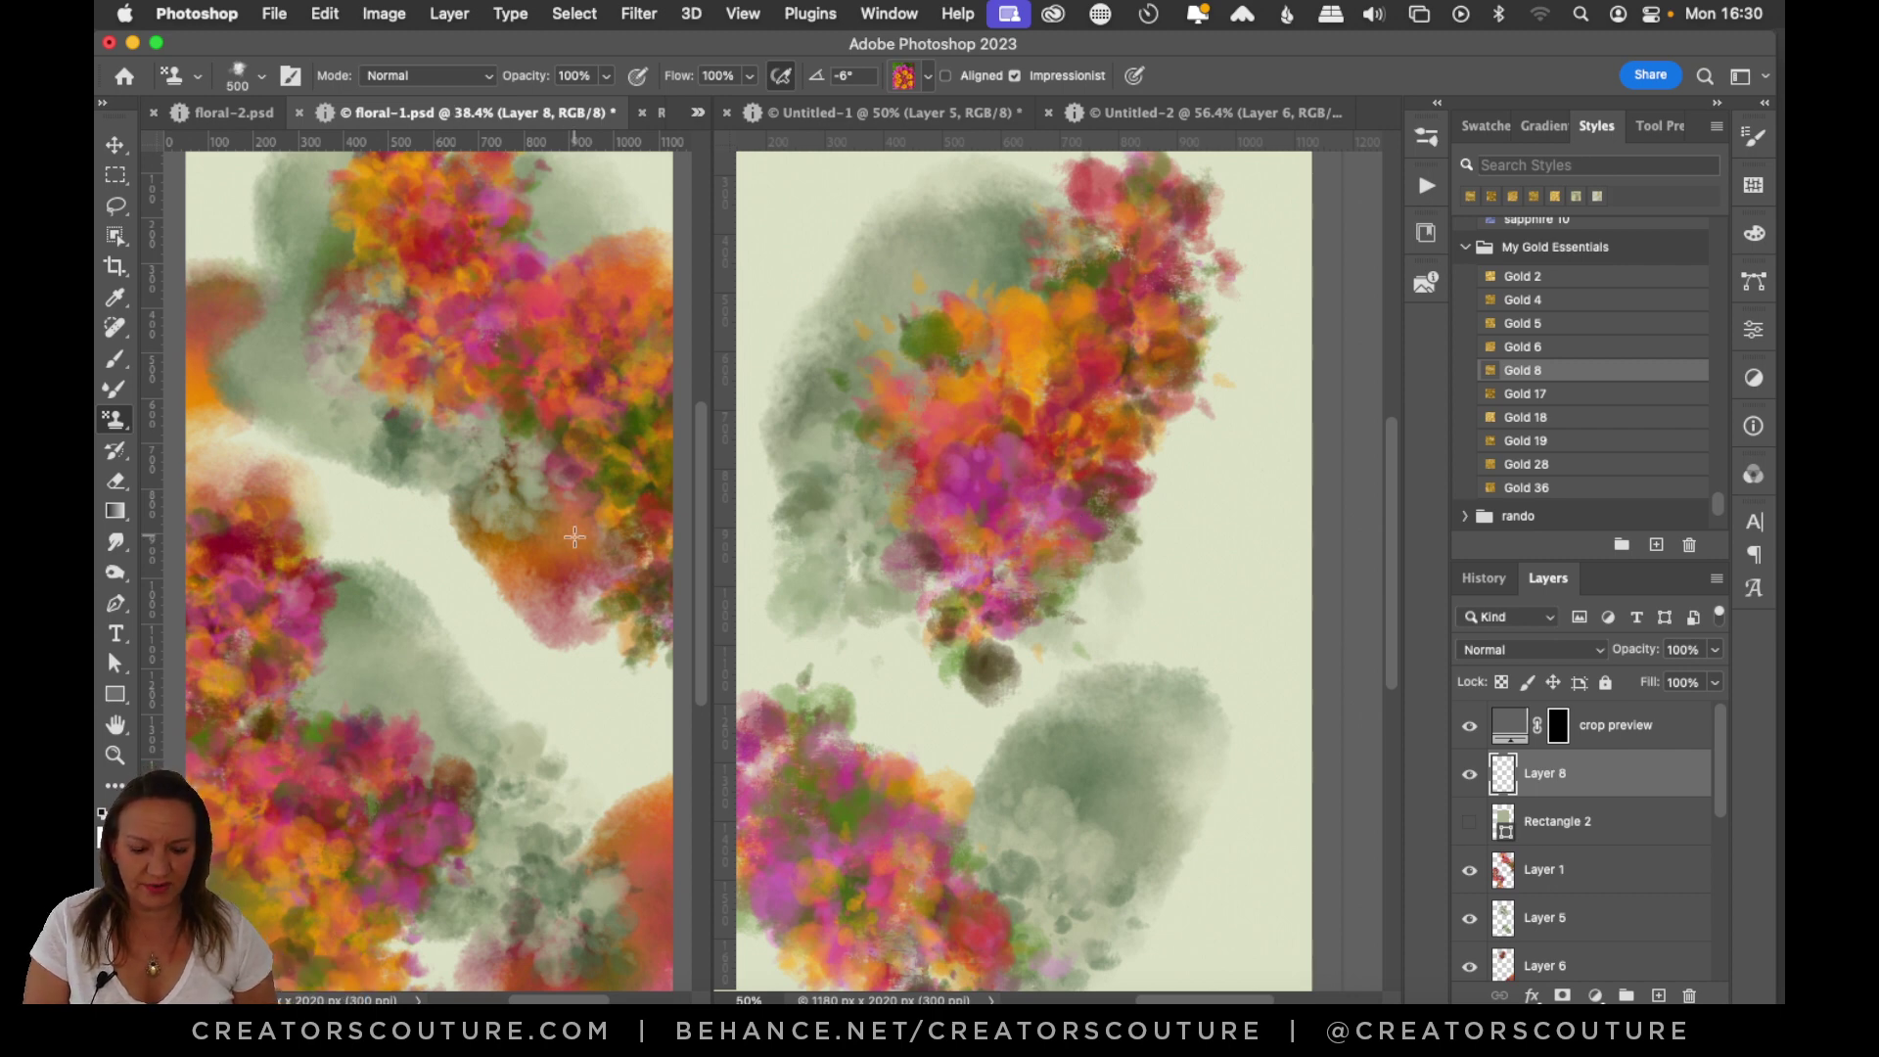
scroll(616, 500, "down", 1)
left_click(1427, 137)
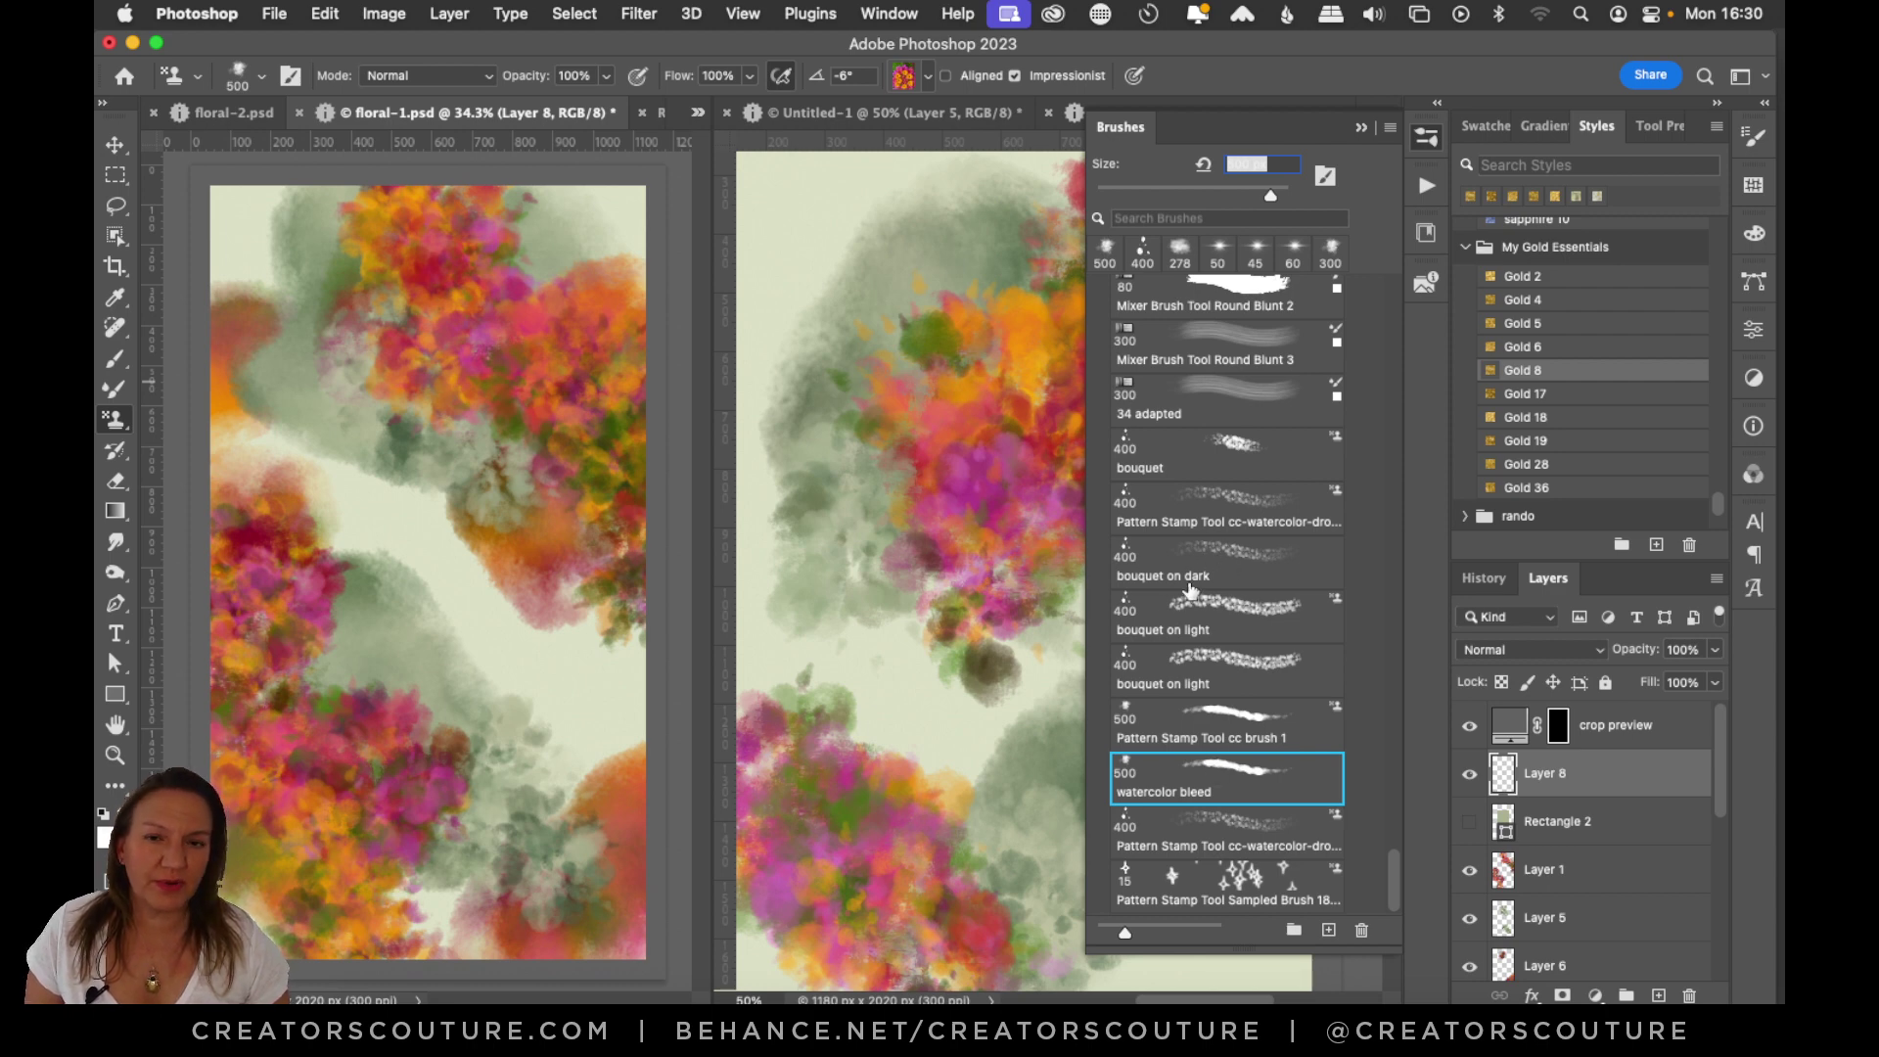
left_click(1428, 138)
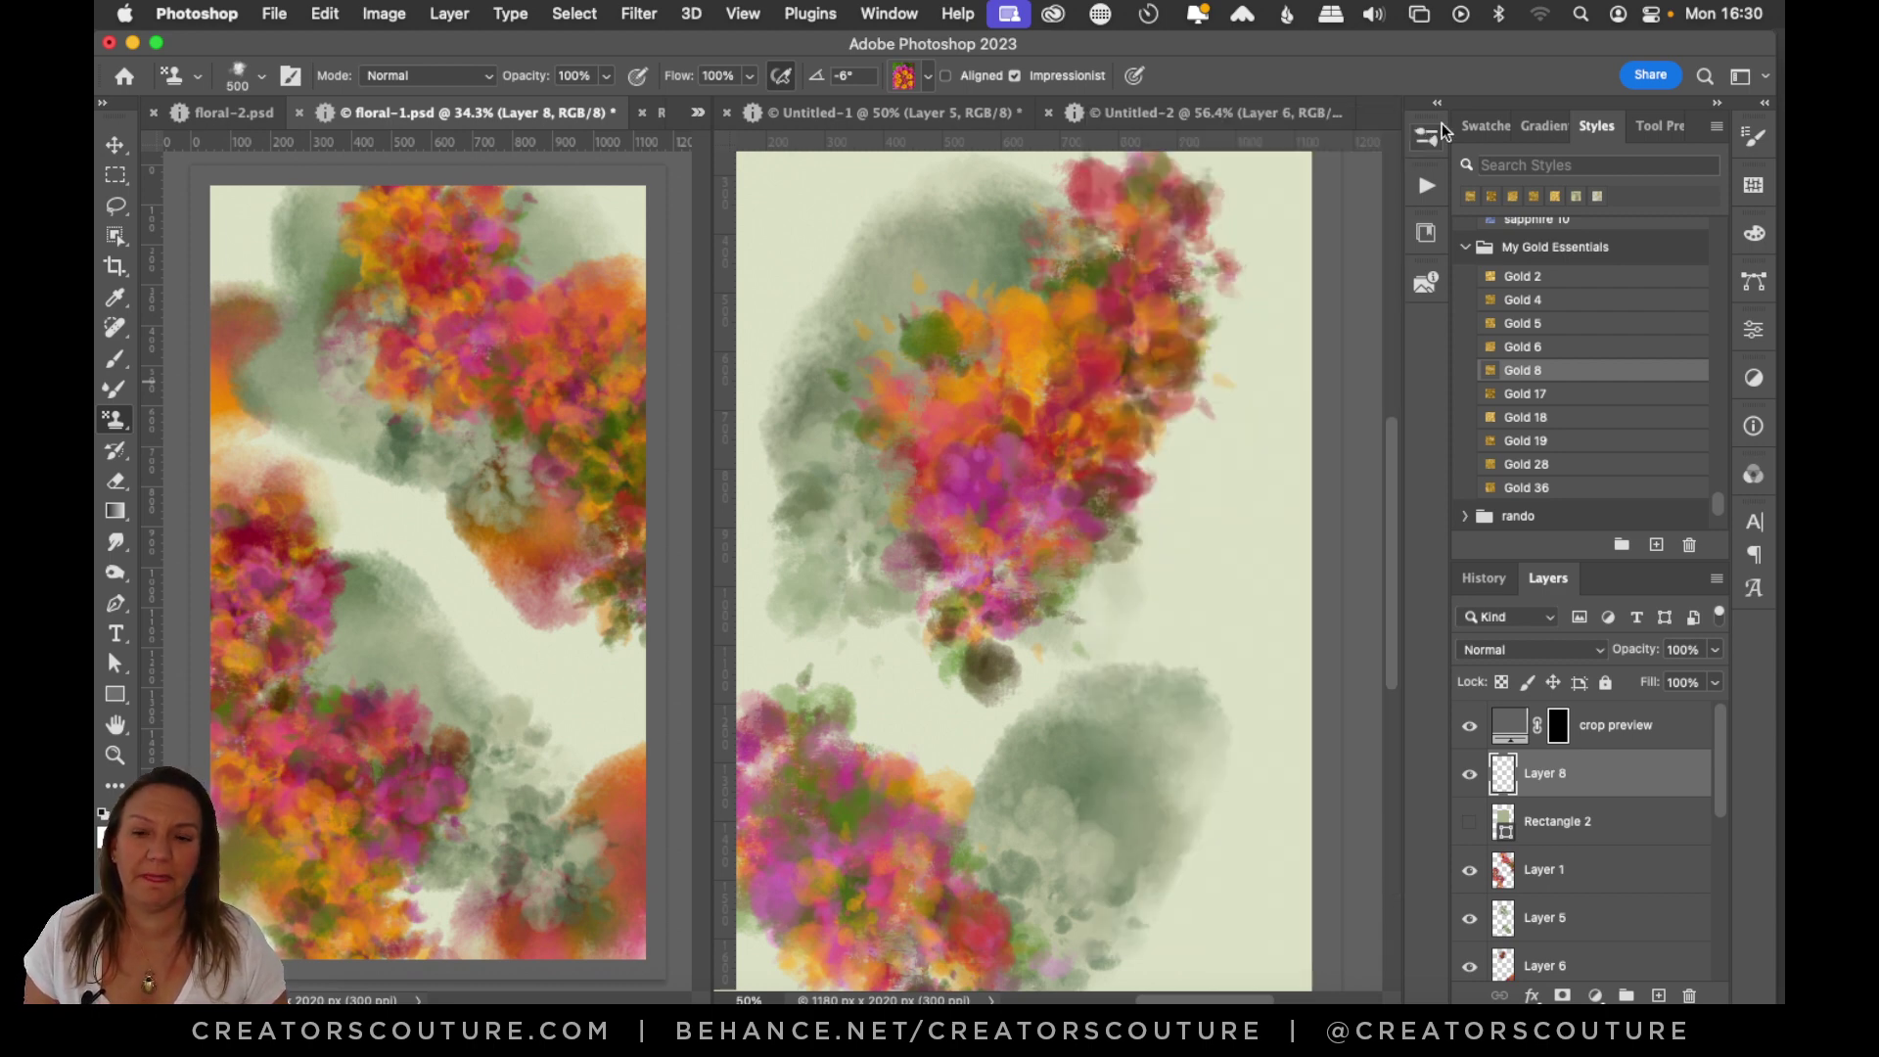
Compare the dark floral-2.psd and light floral-1.psd reference designs with the Untitled-1 painting.
left_click(245, 112)
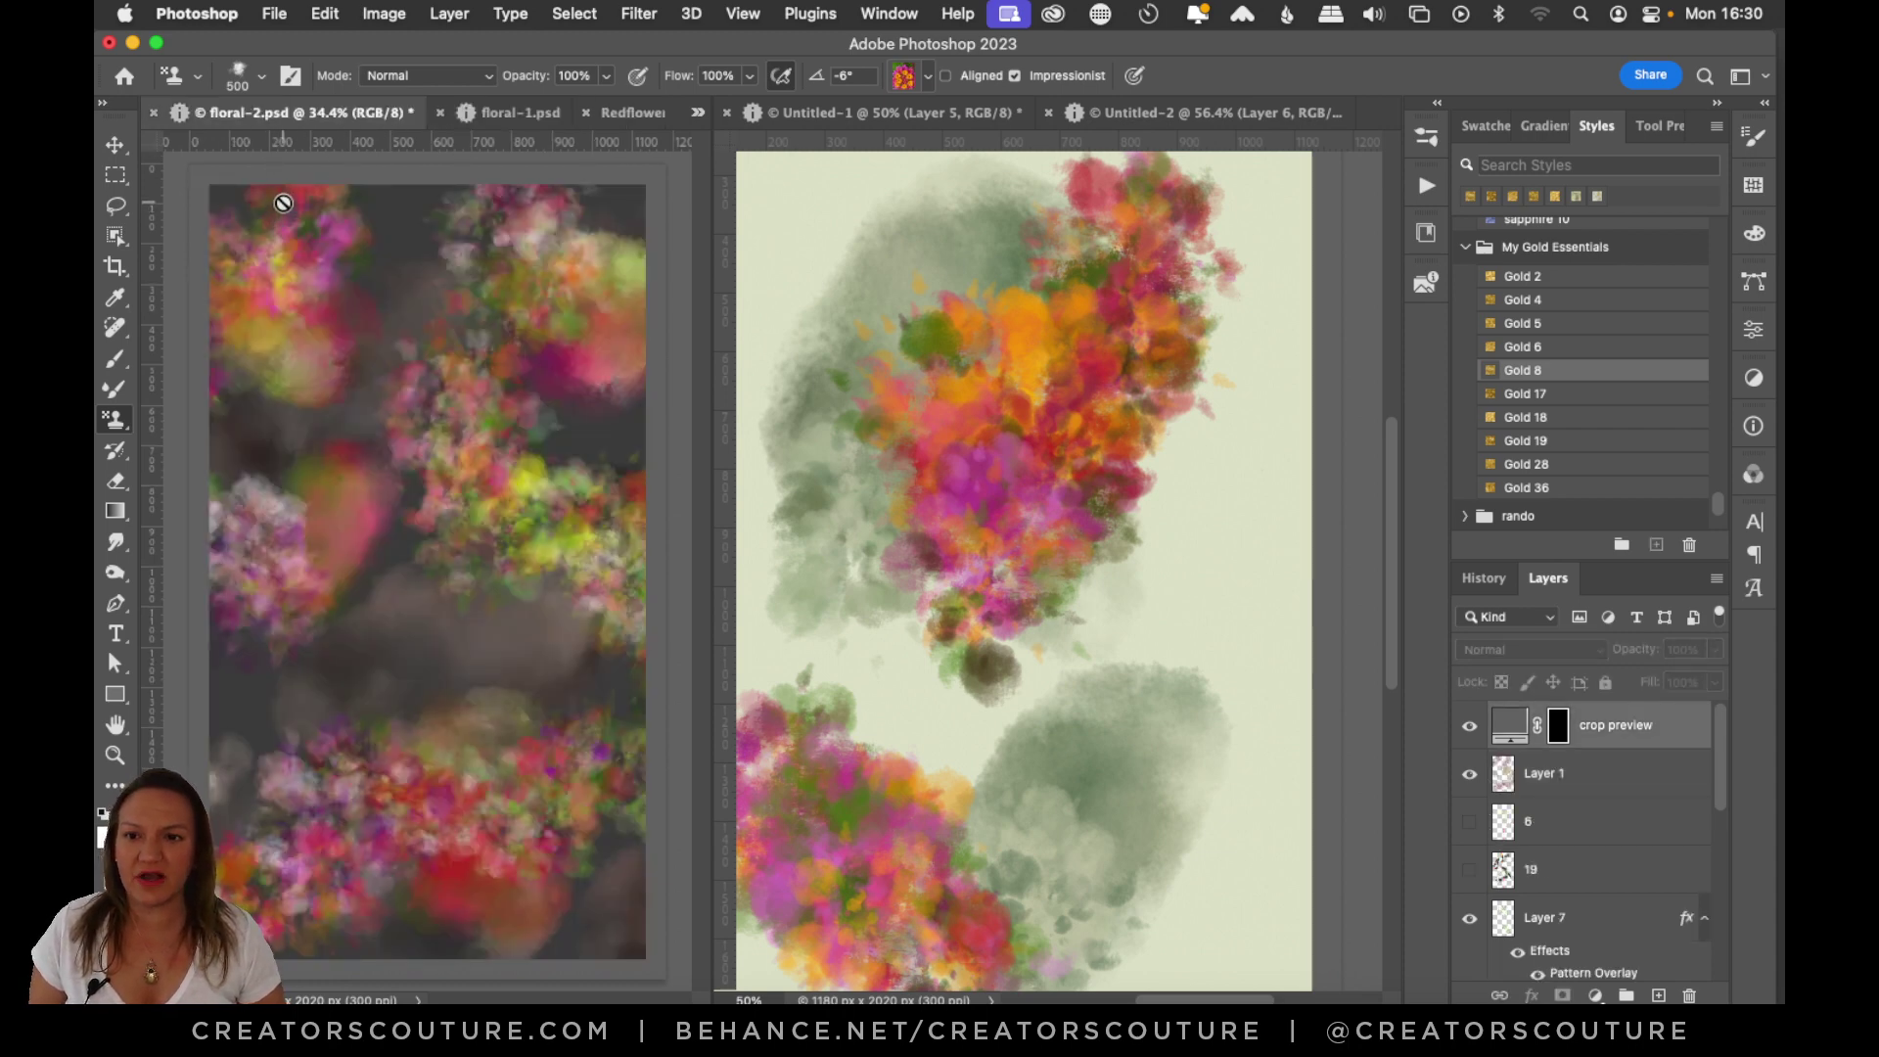
left_click(509, 111)
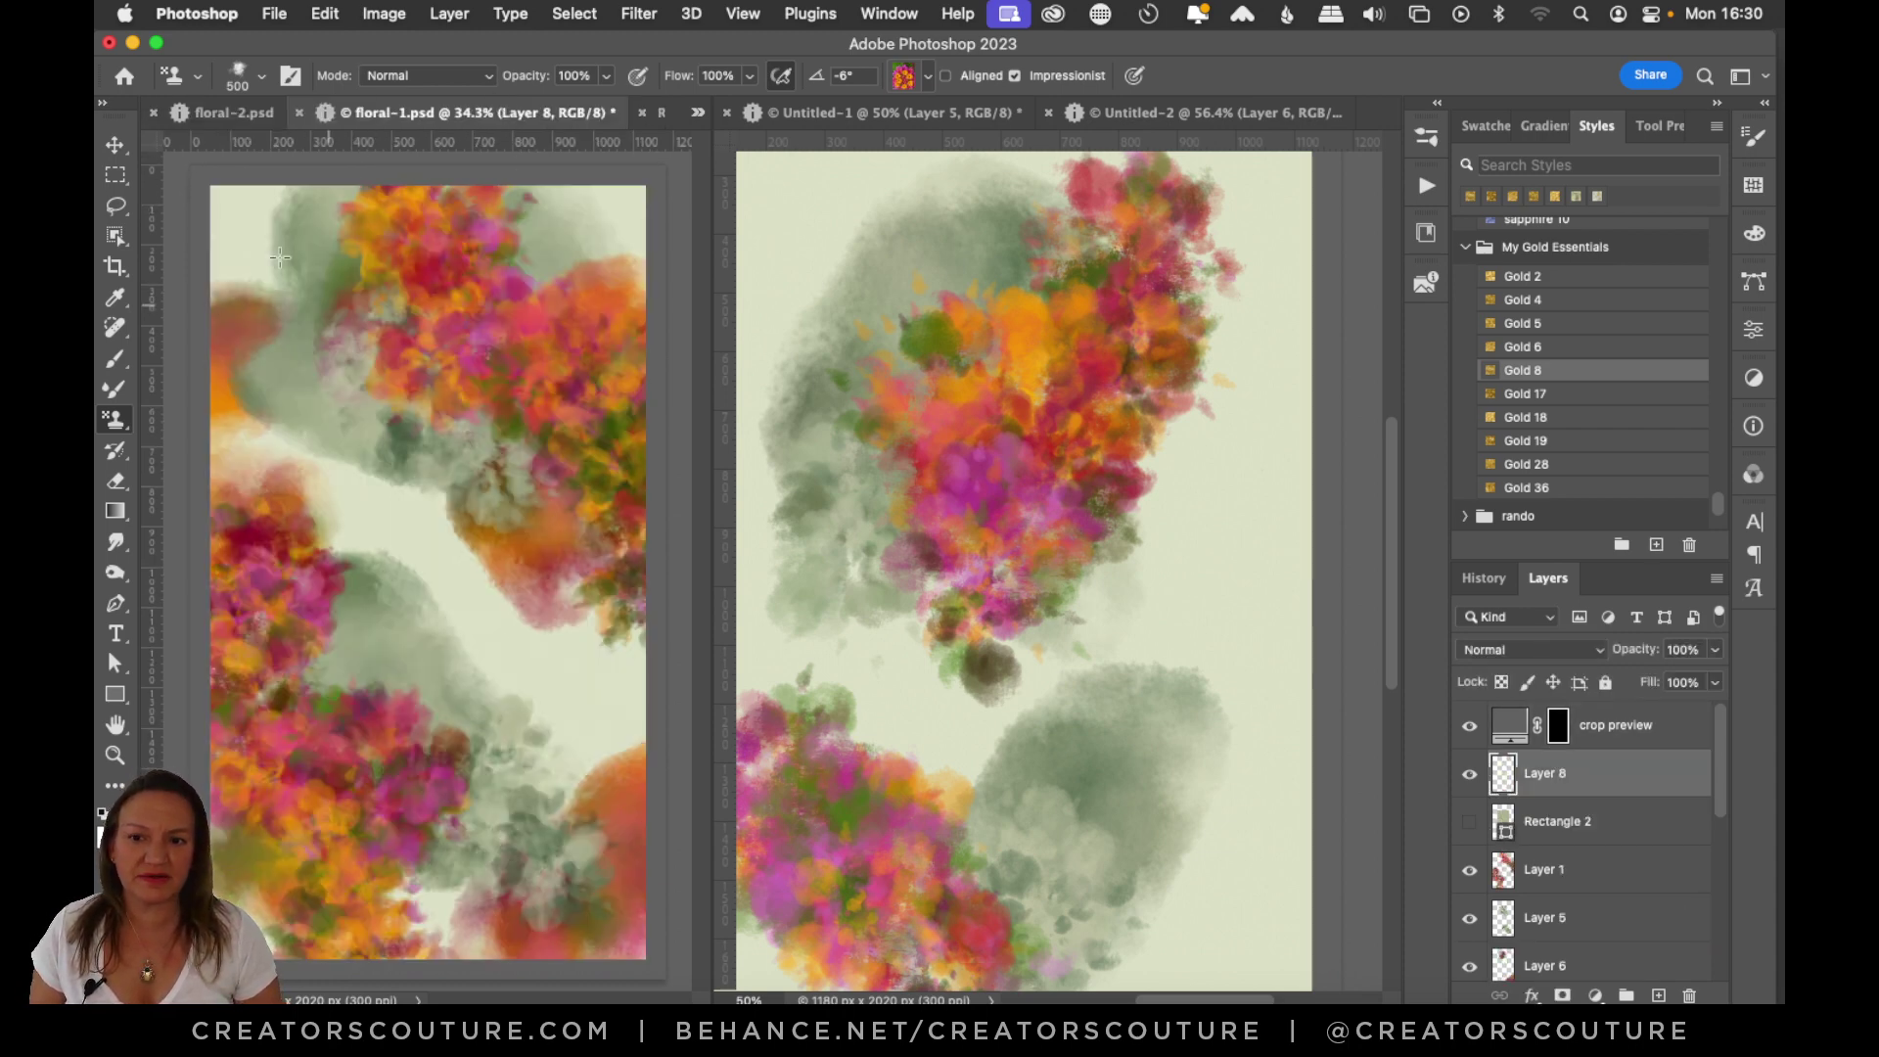
left_click(233, 111)
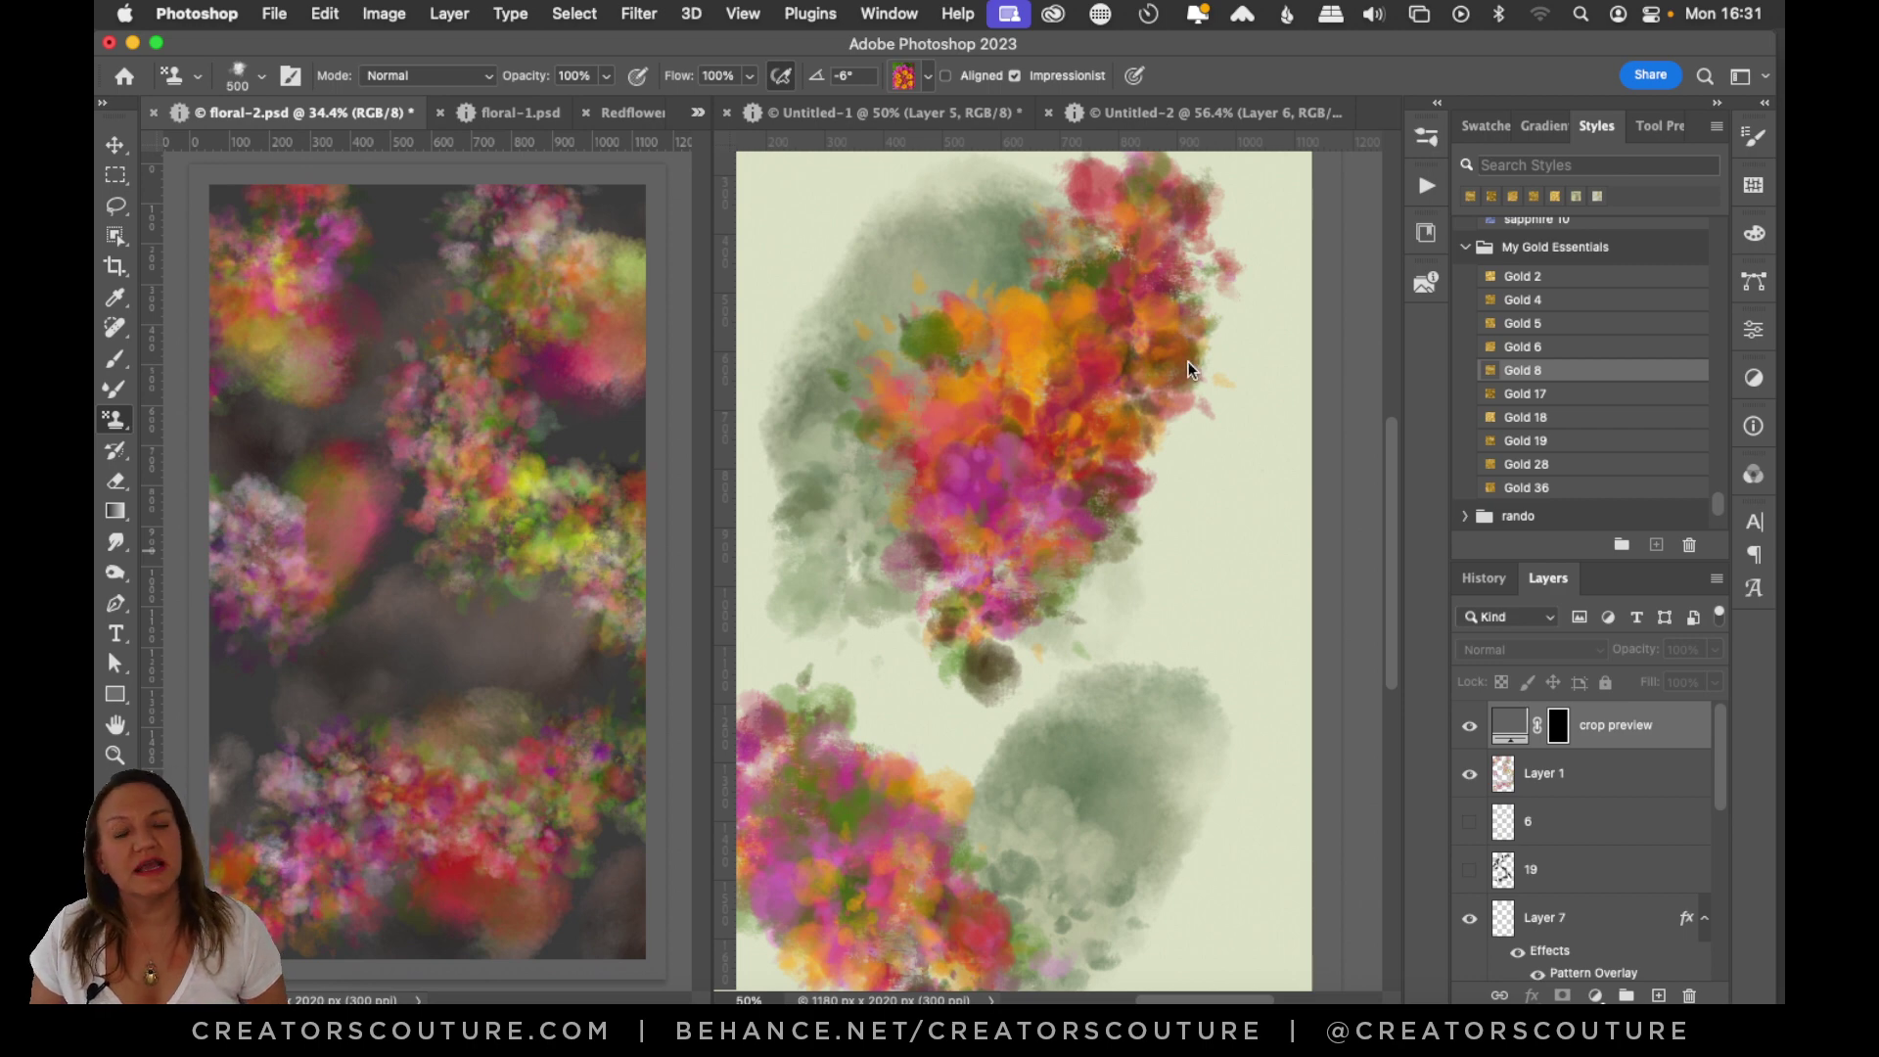
left_click(937, 245)
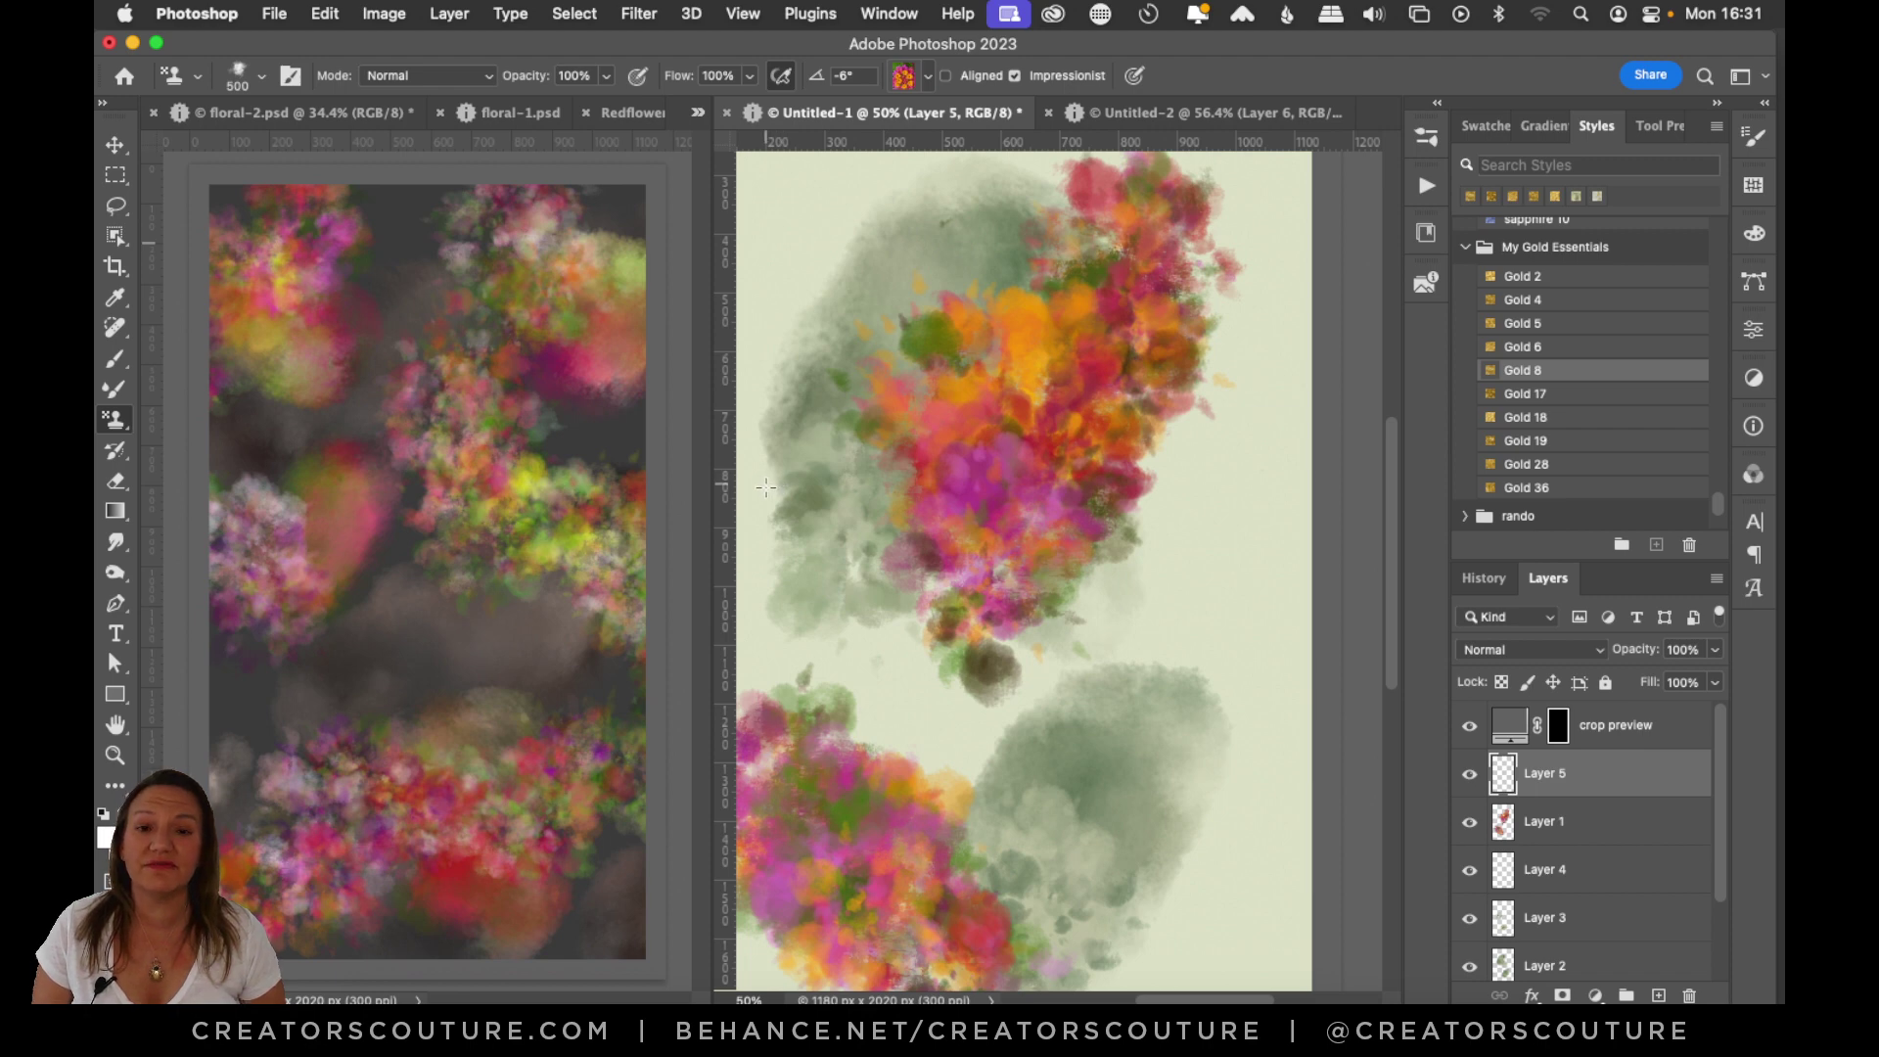
left_click(314, 113)
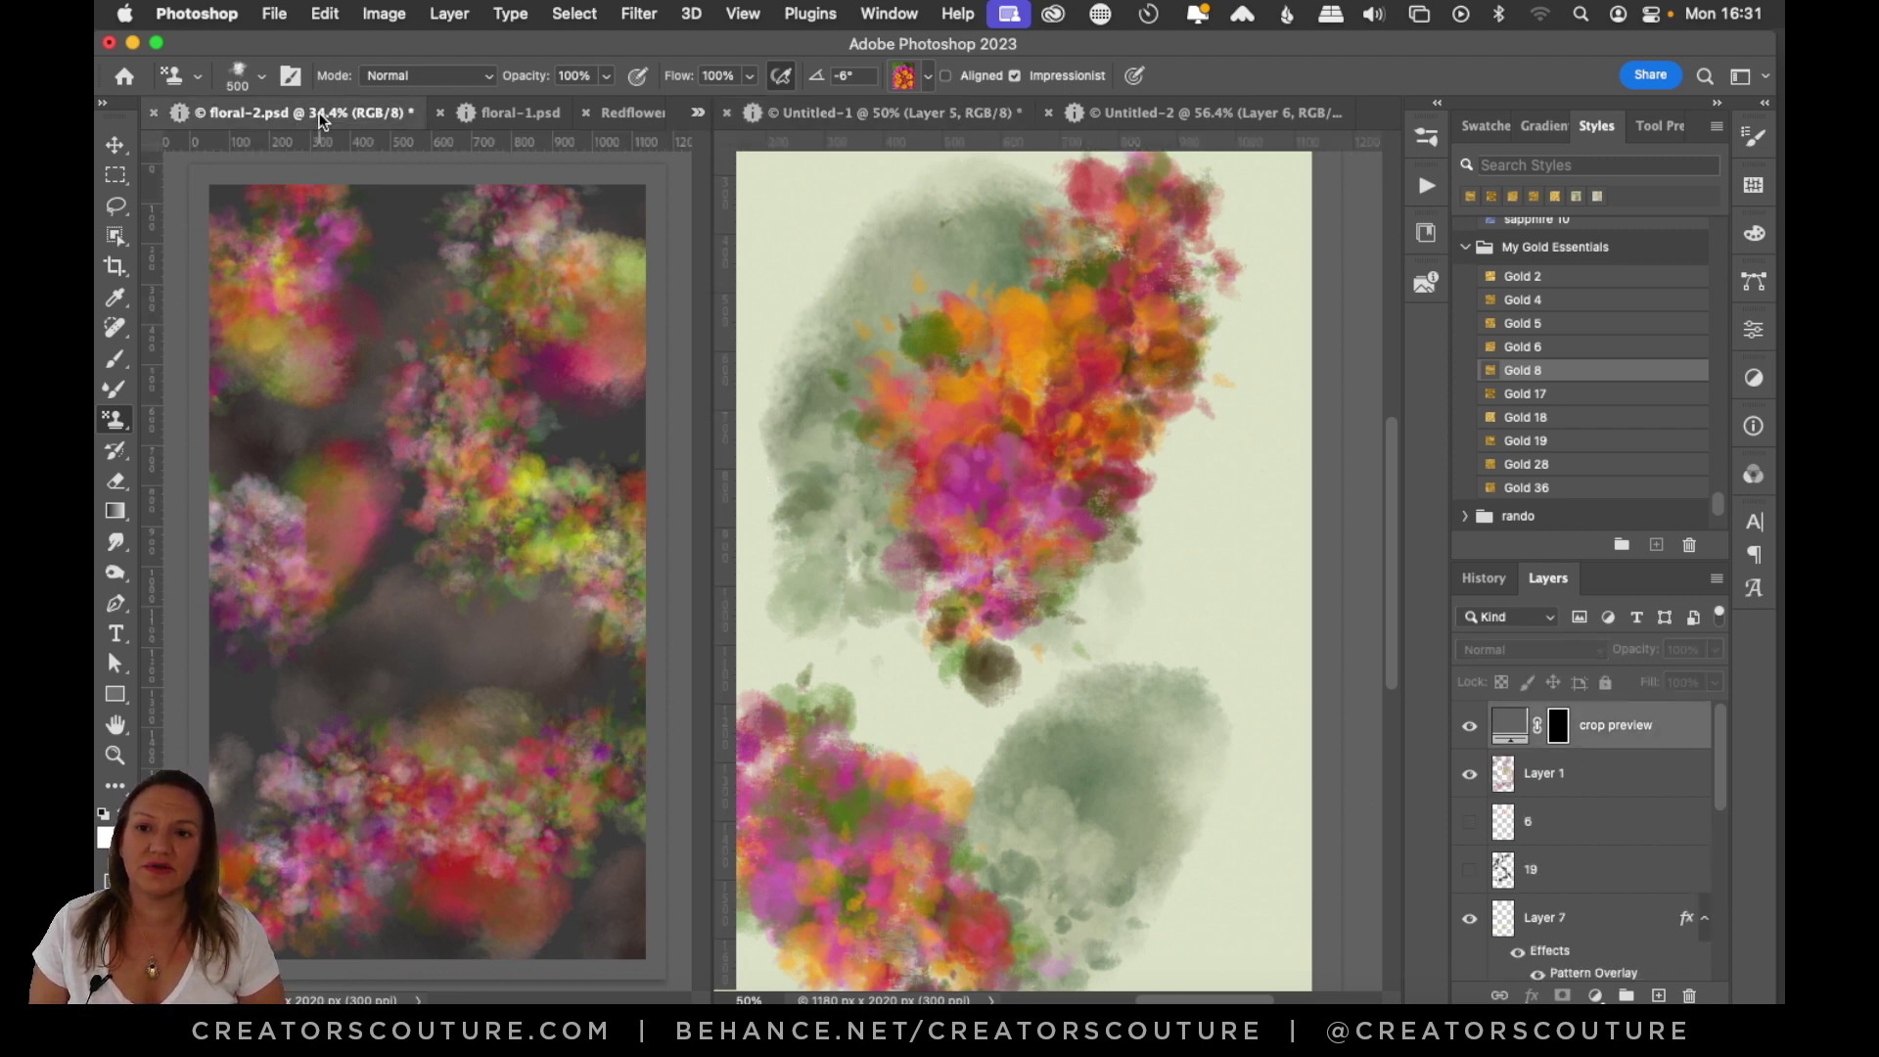
left_click(519, 112)
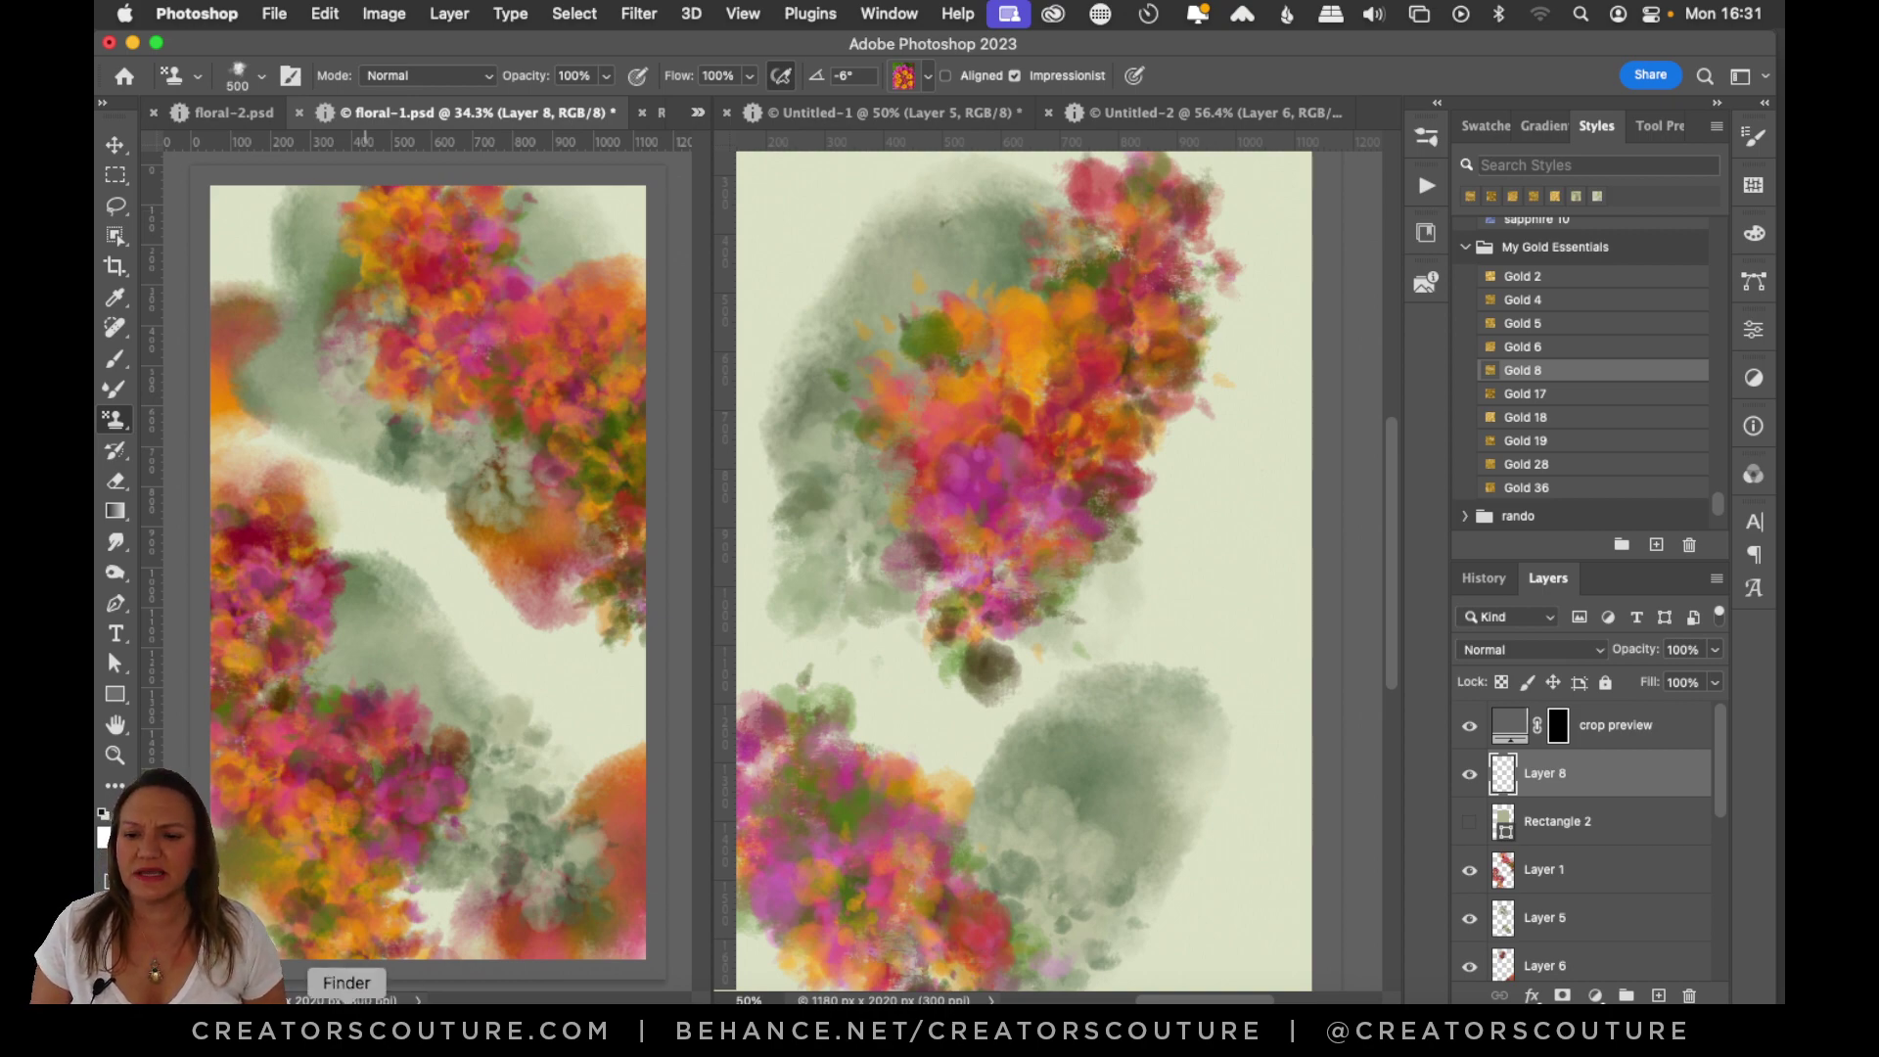
Switch to Finder, show the Desktop folder in a new tab and preview My project-1.png.
left_click(347, 1018)
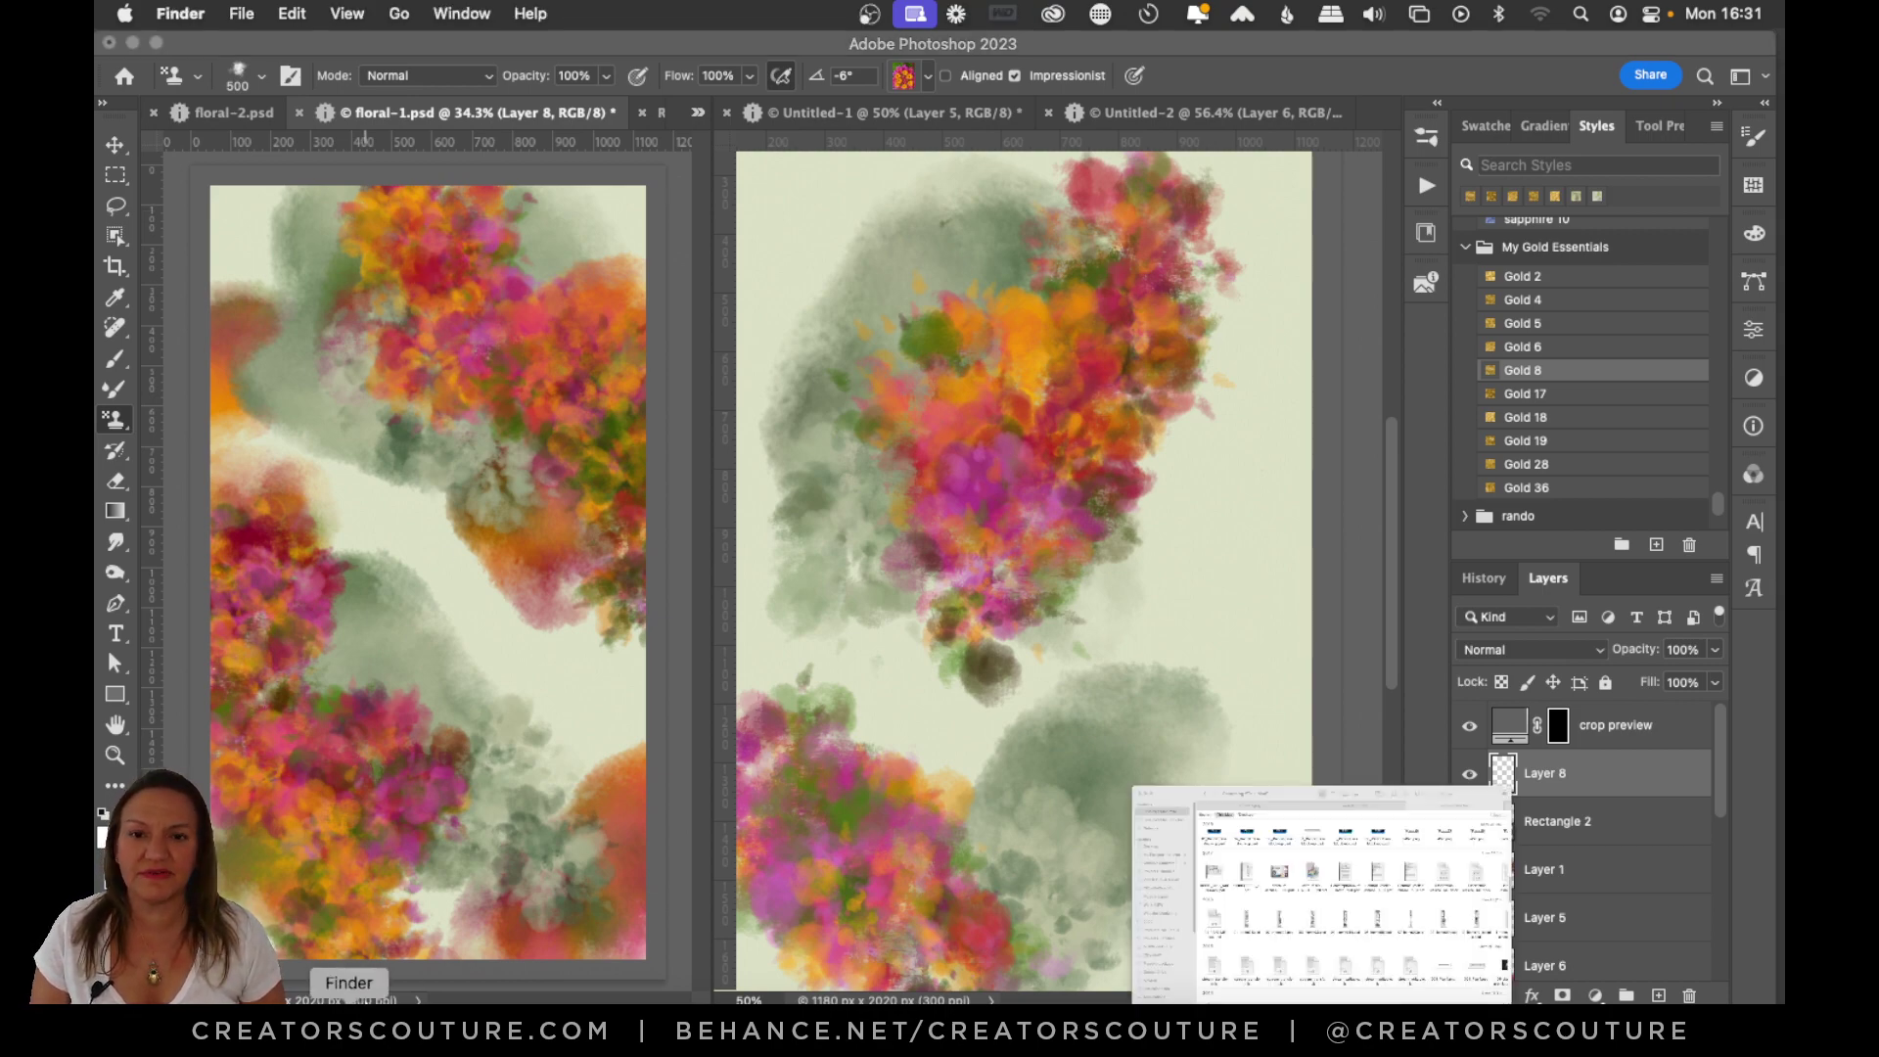
key("super+t")
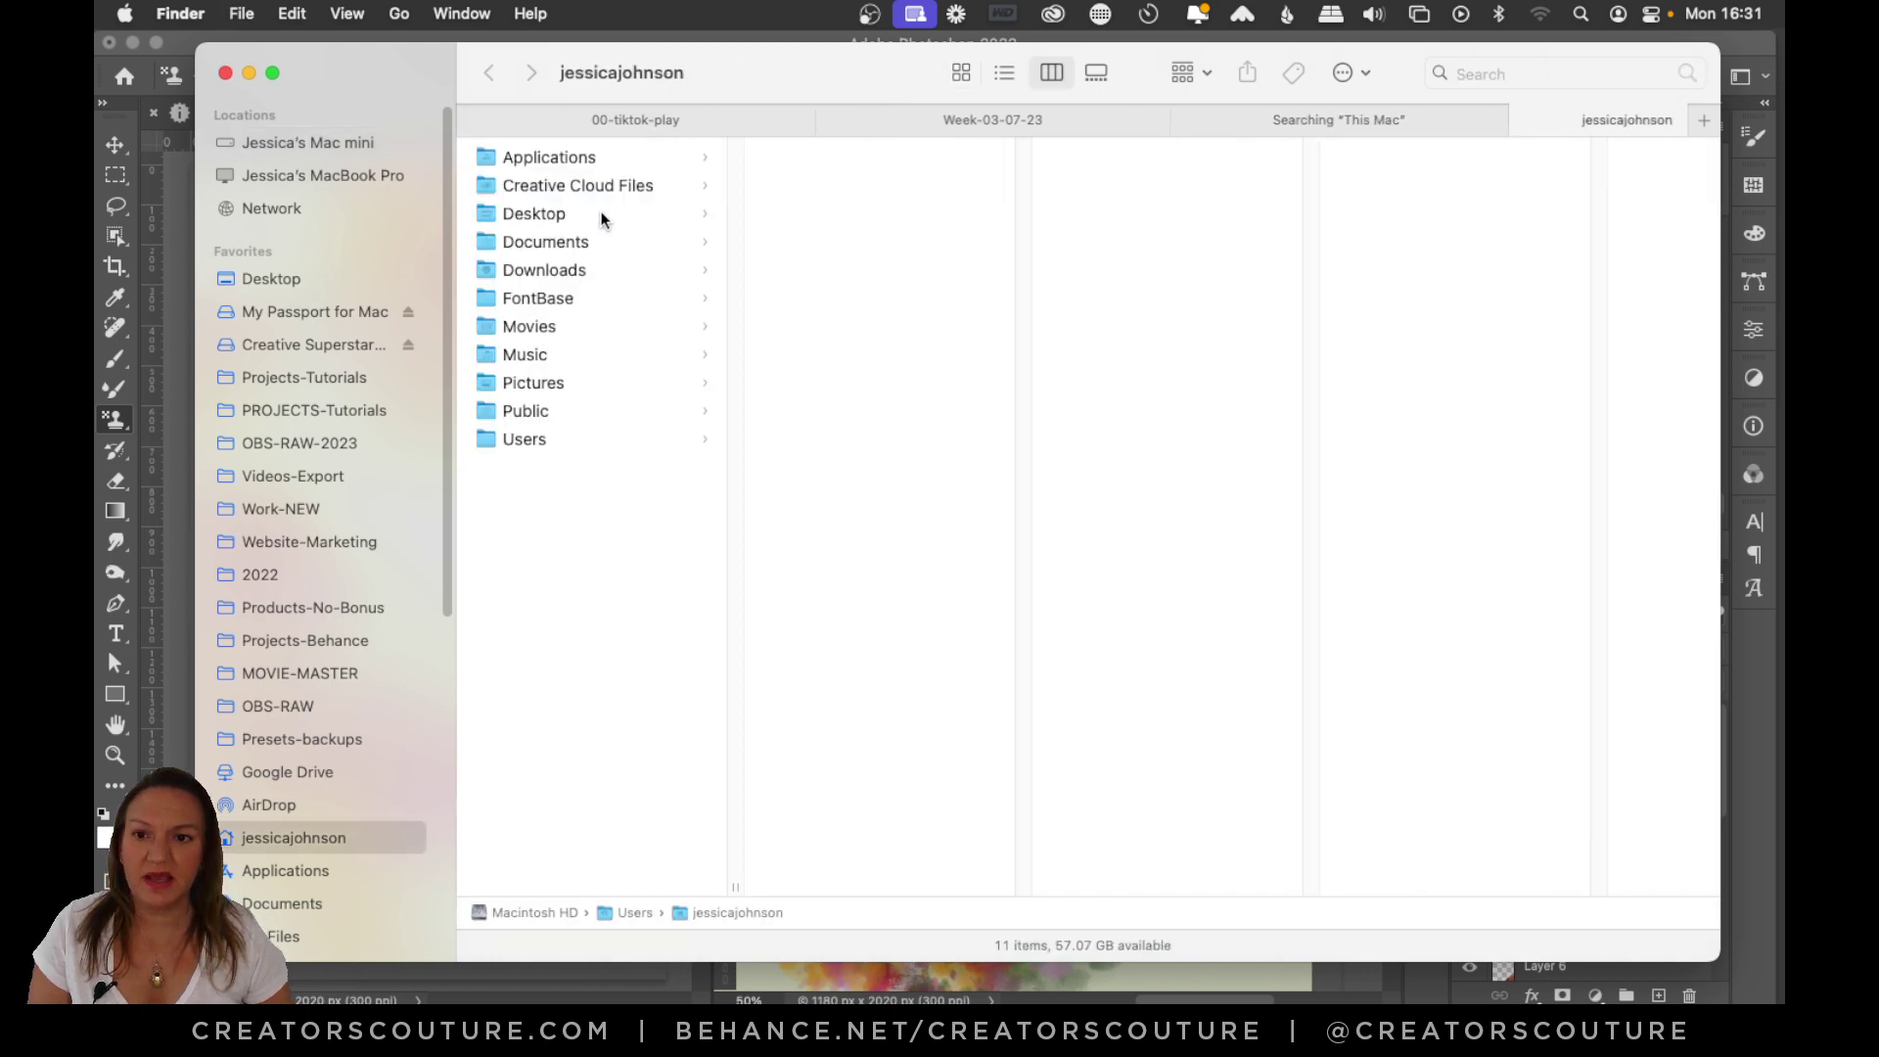
left_click(350, 284)
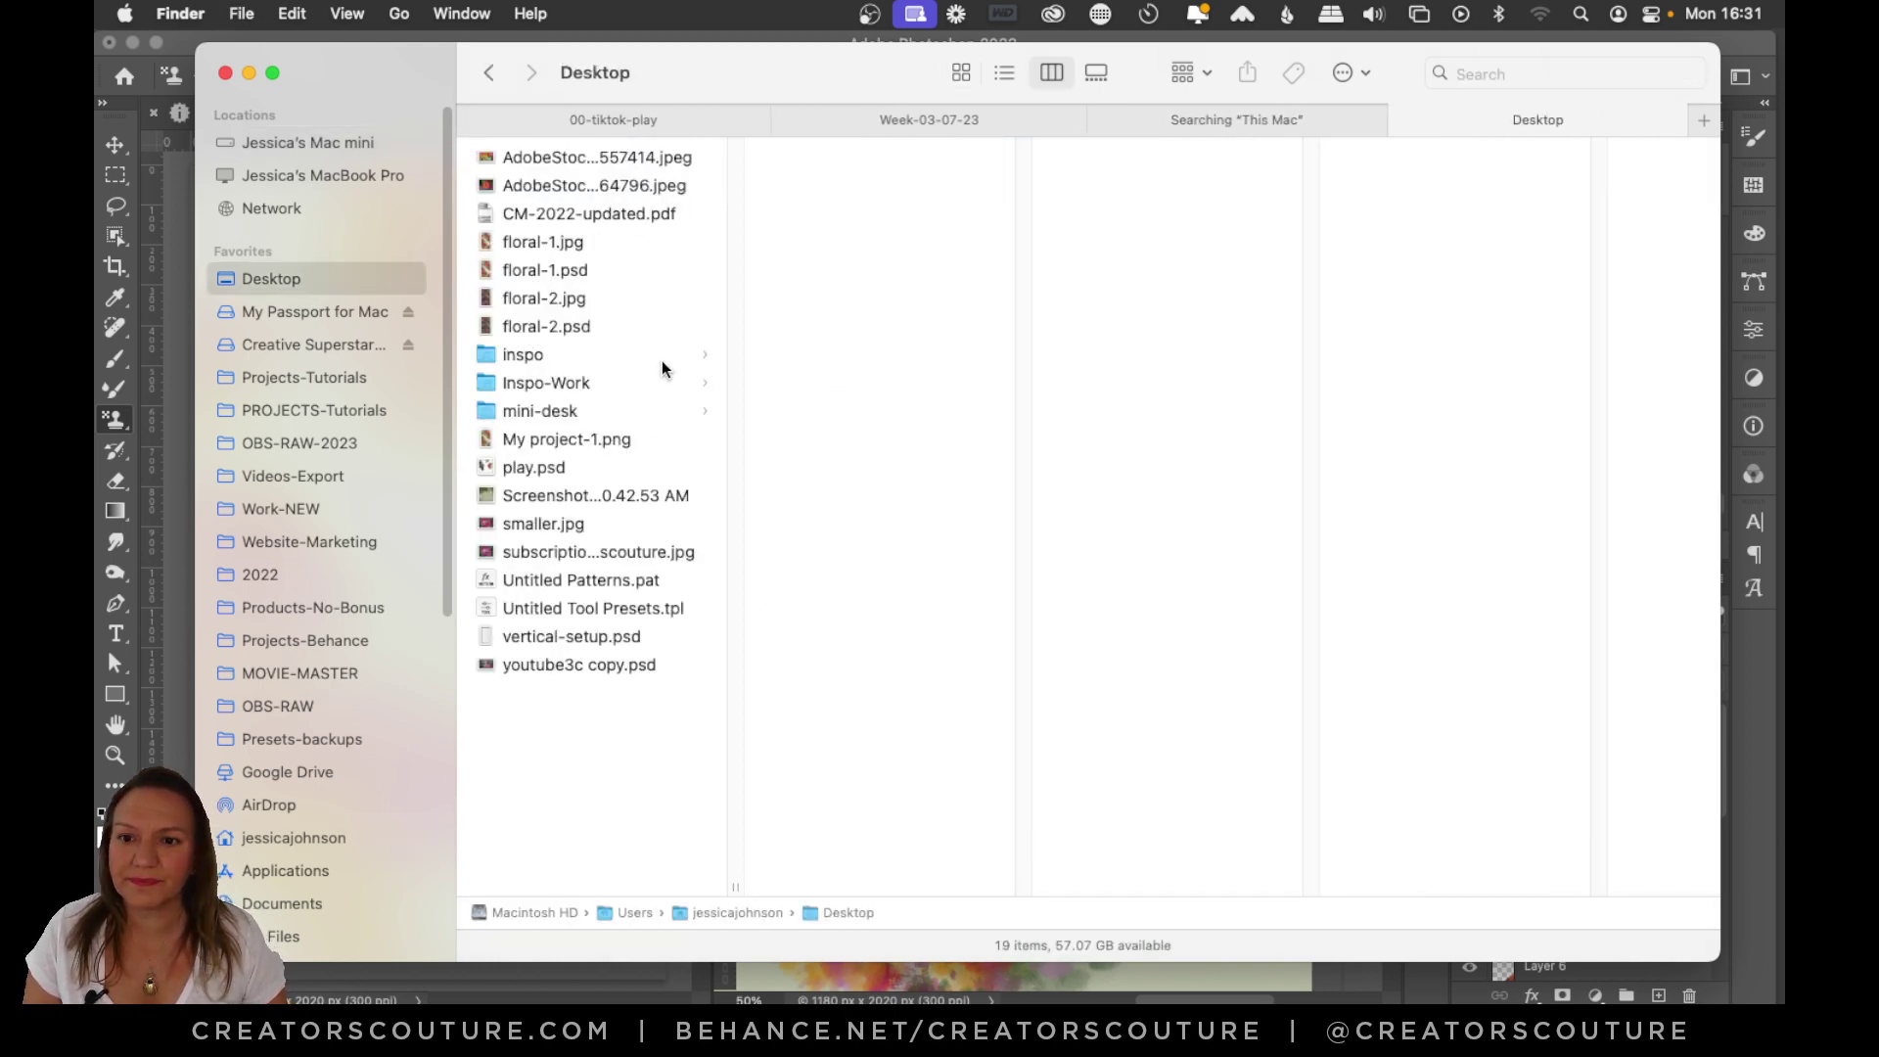
left_click(609, 493)
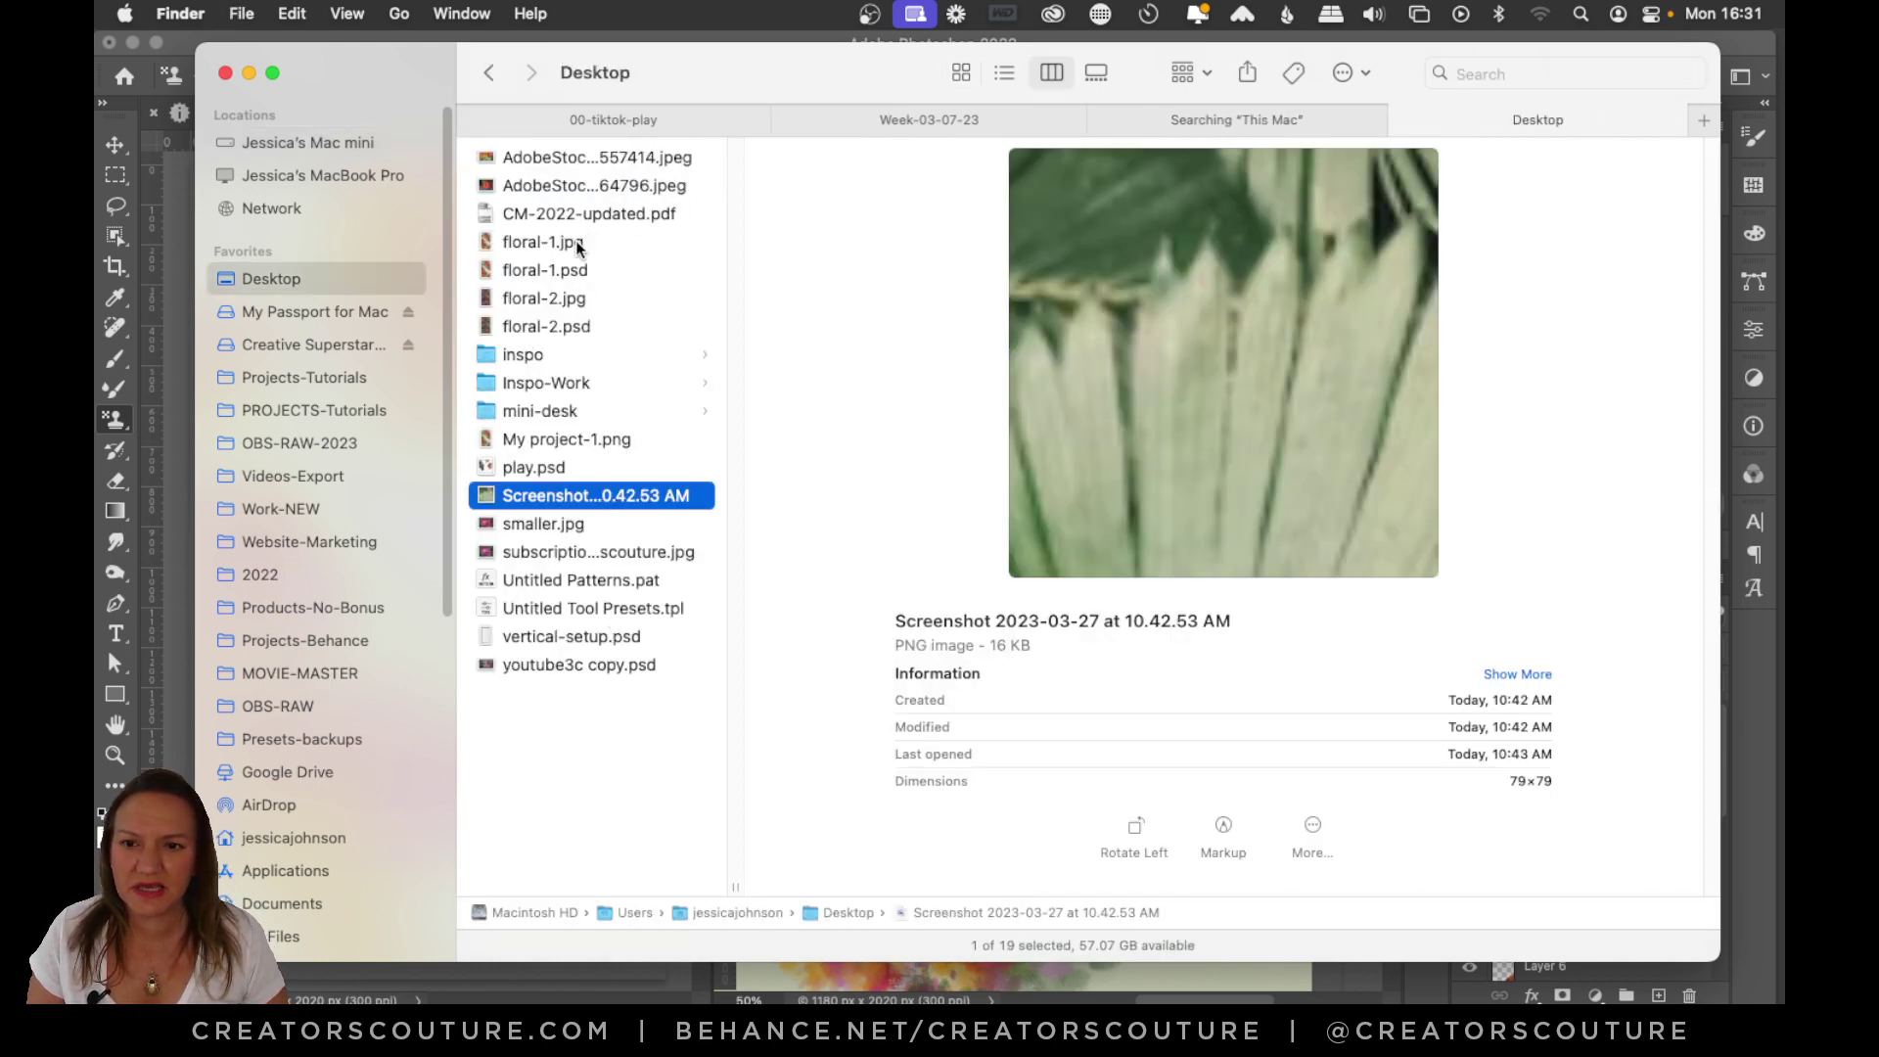
left_click(582, 441)
key("space")
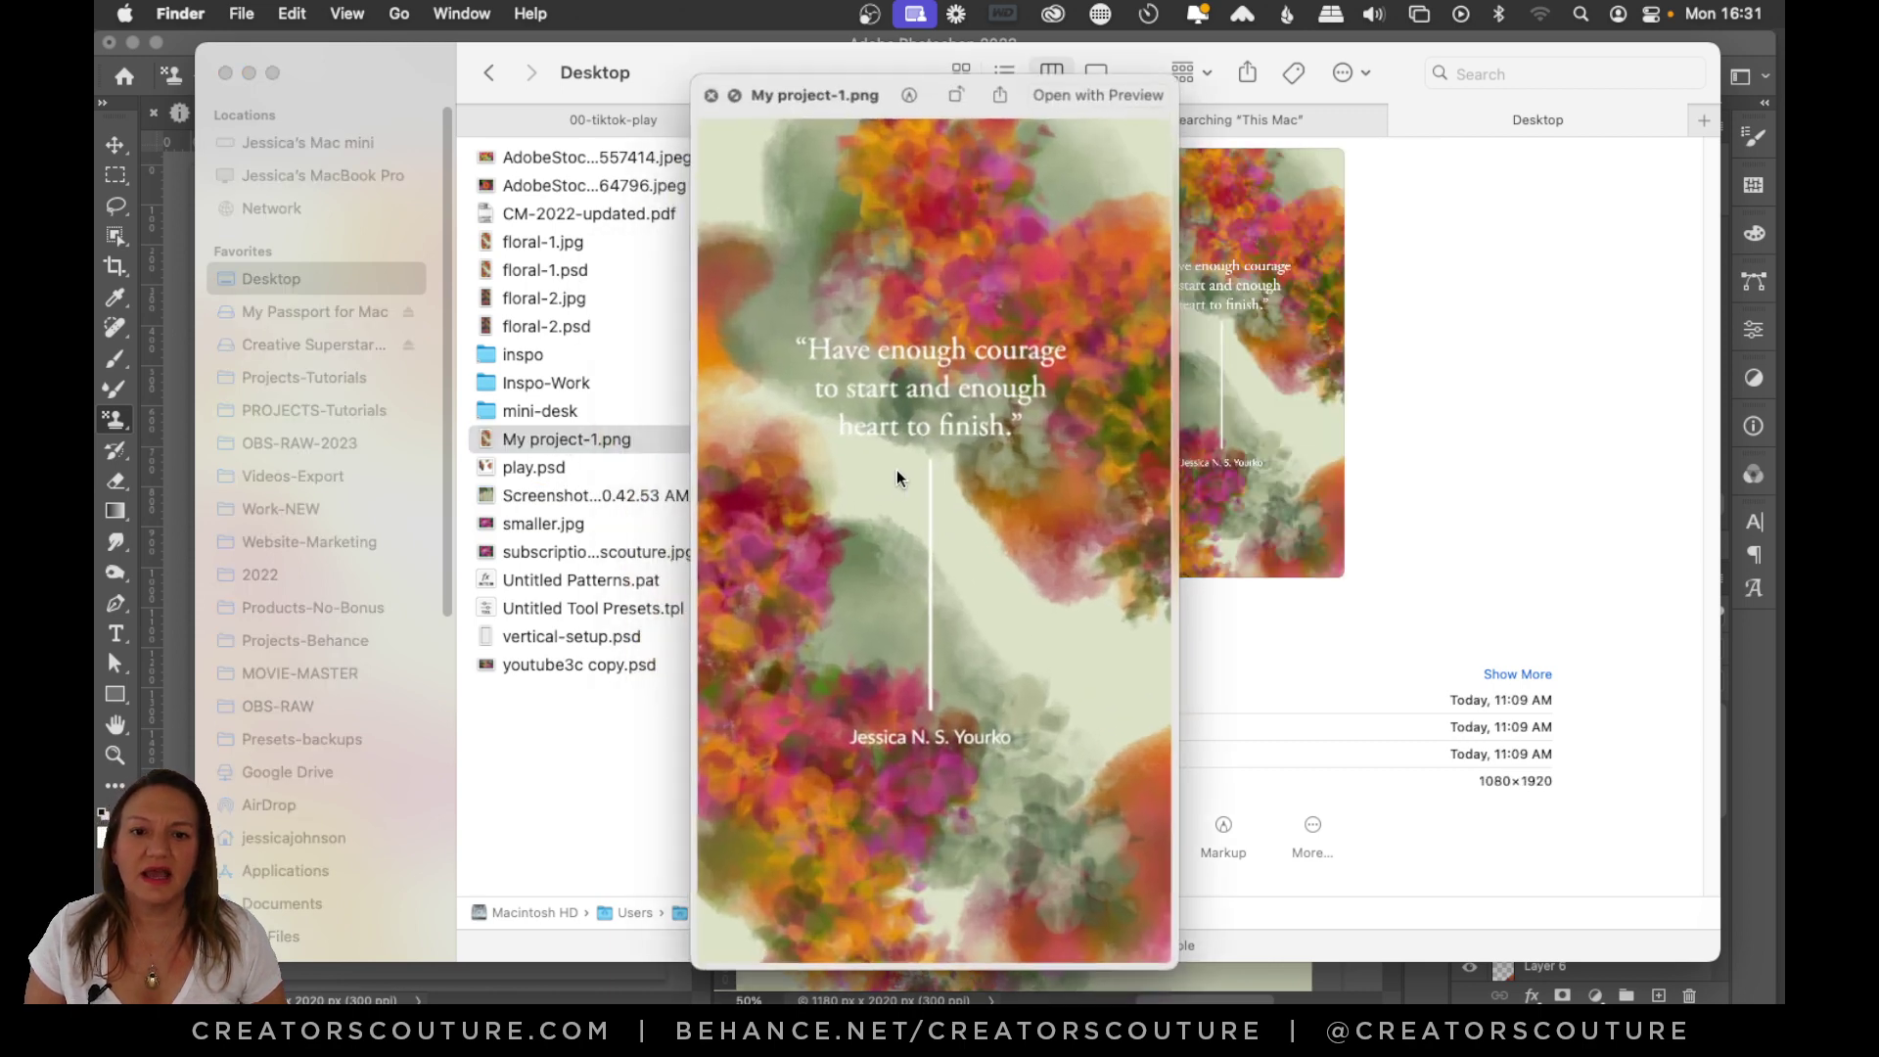
Preview the AdobeStock_422464796.jpeg flower photo, look at My project-1.png again and return to floral-1.psd in Photoshop.
left_click(250, 73)
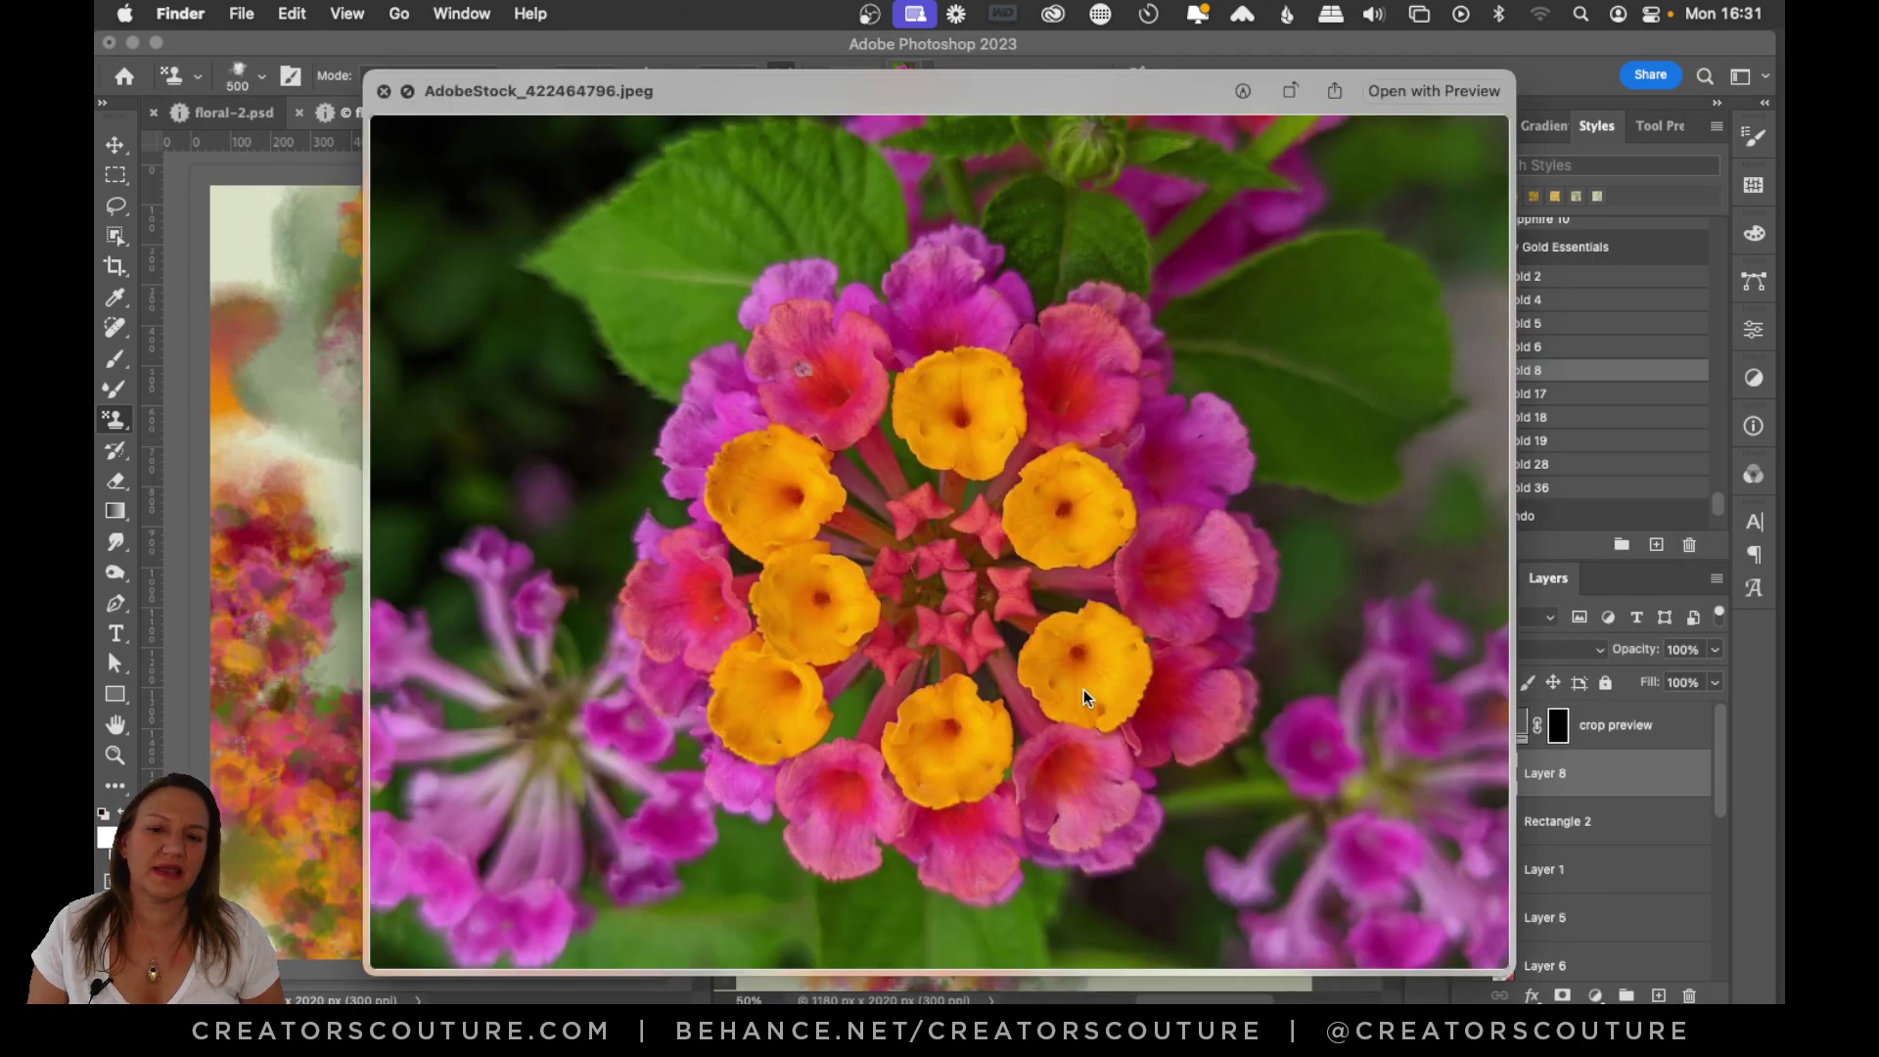
key("space")
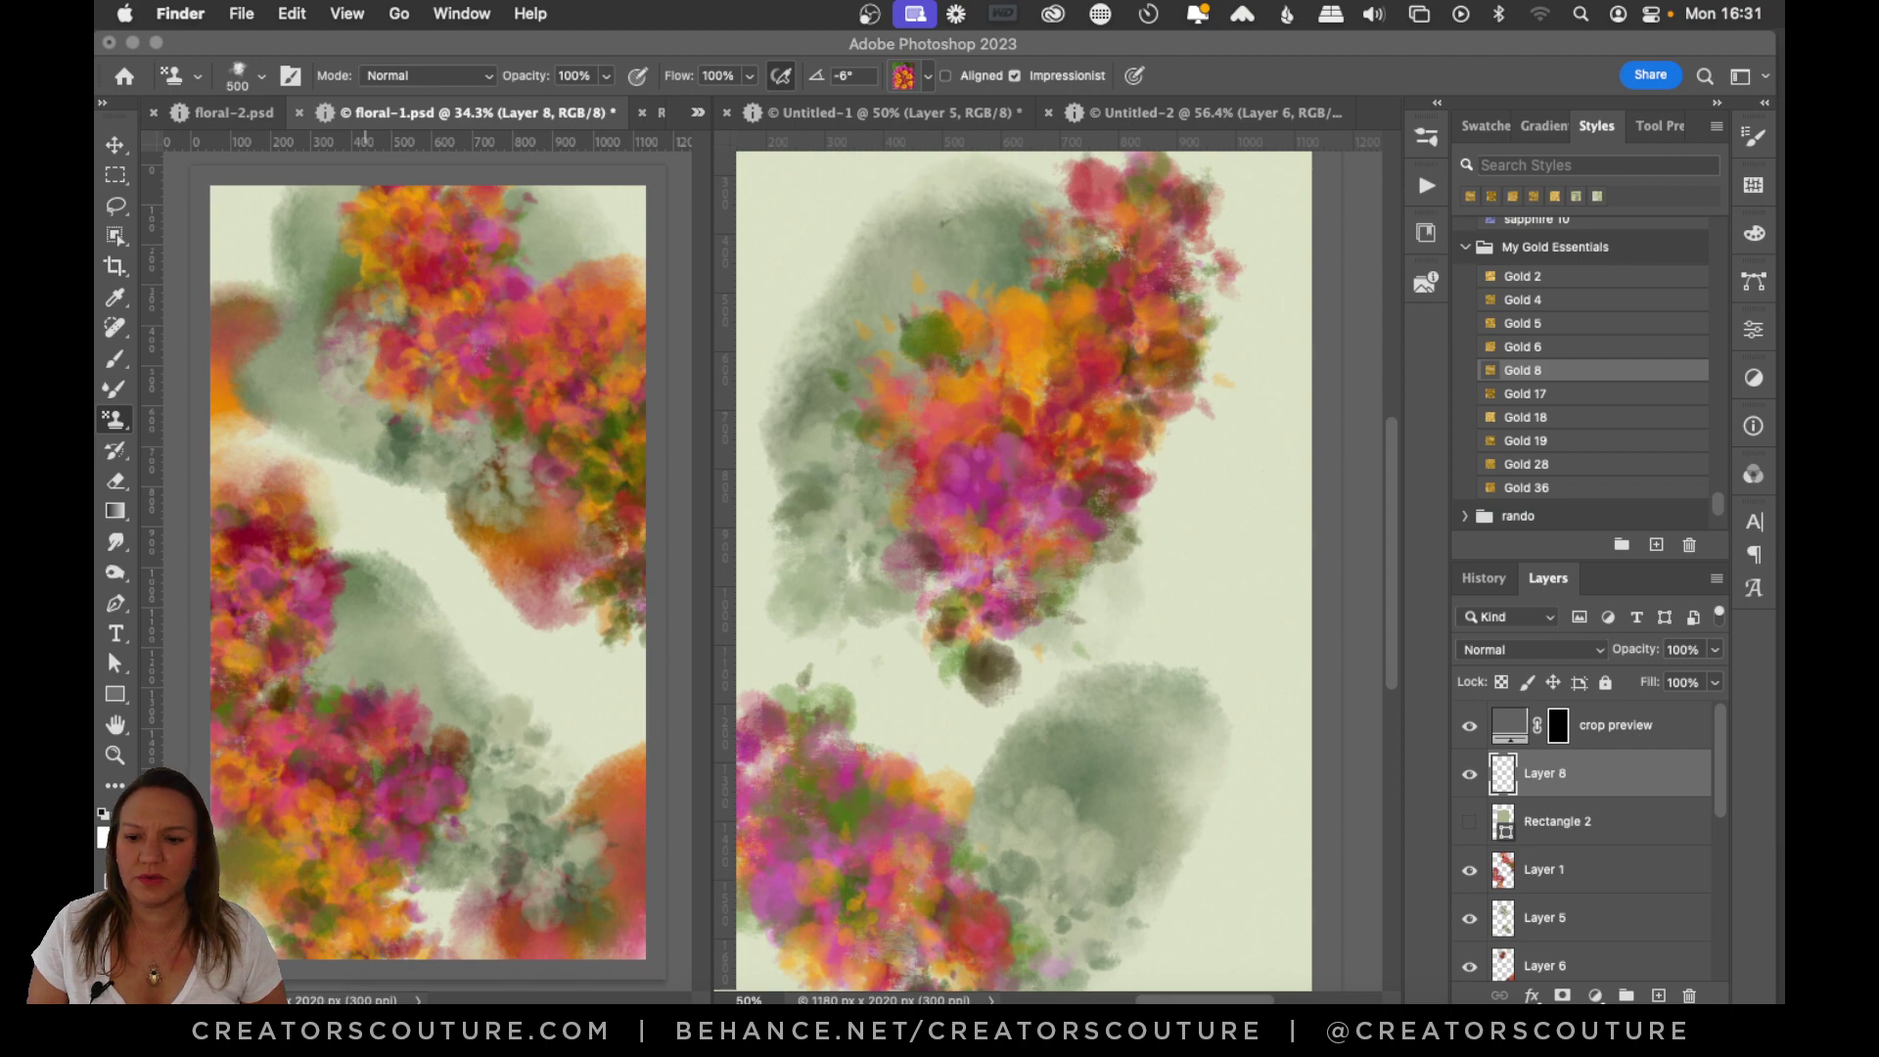
key("space")
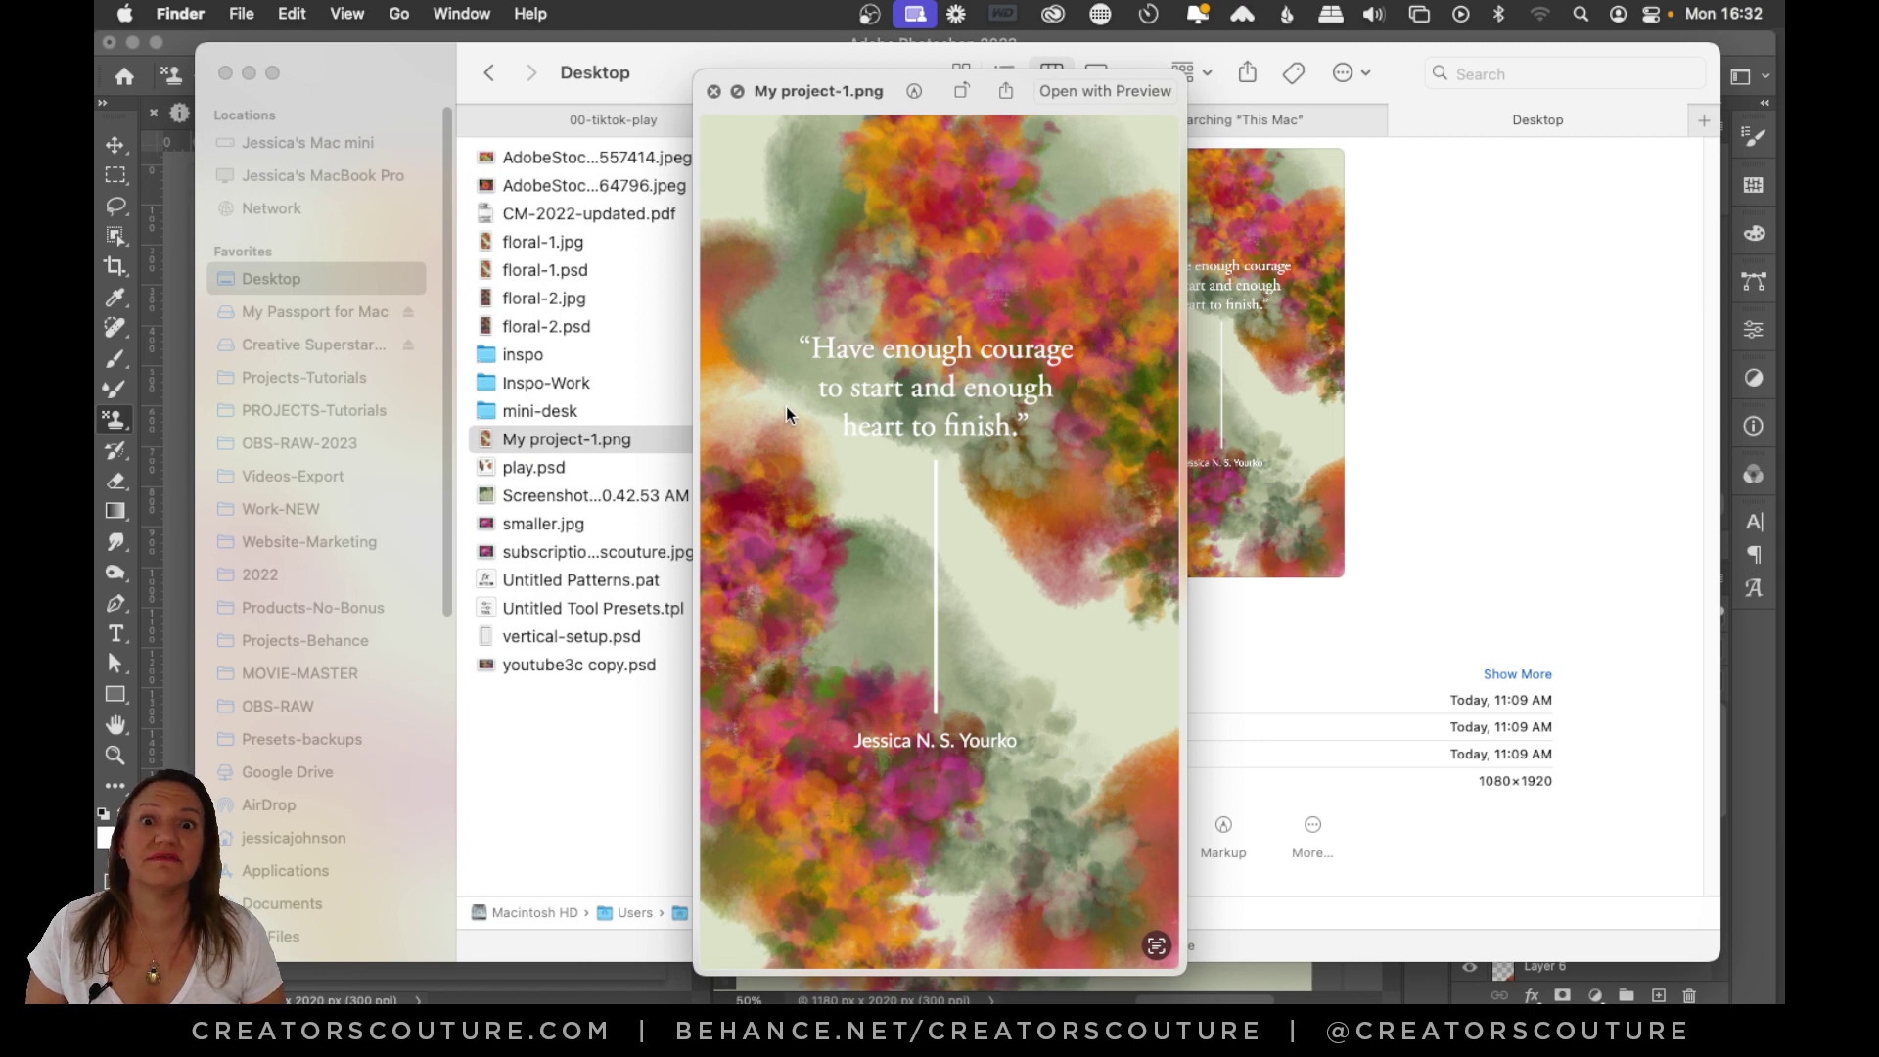
key("space")
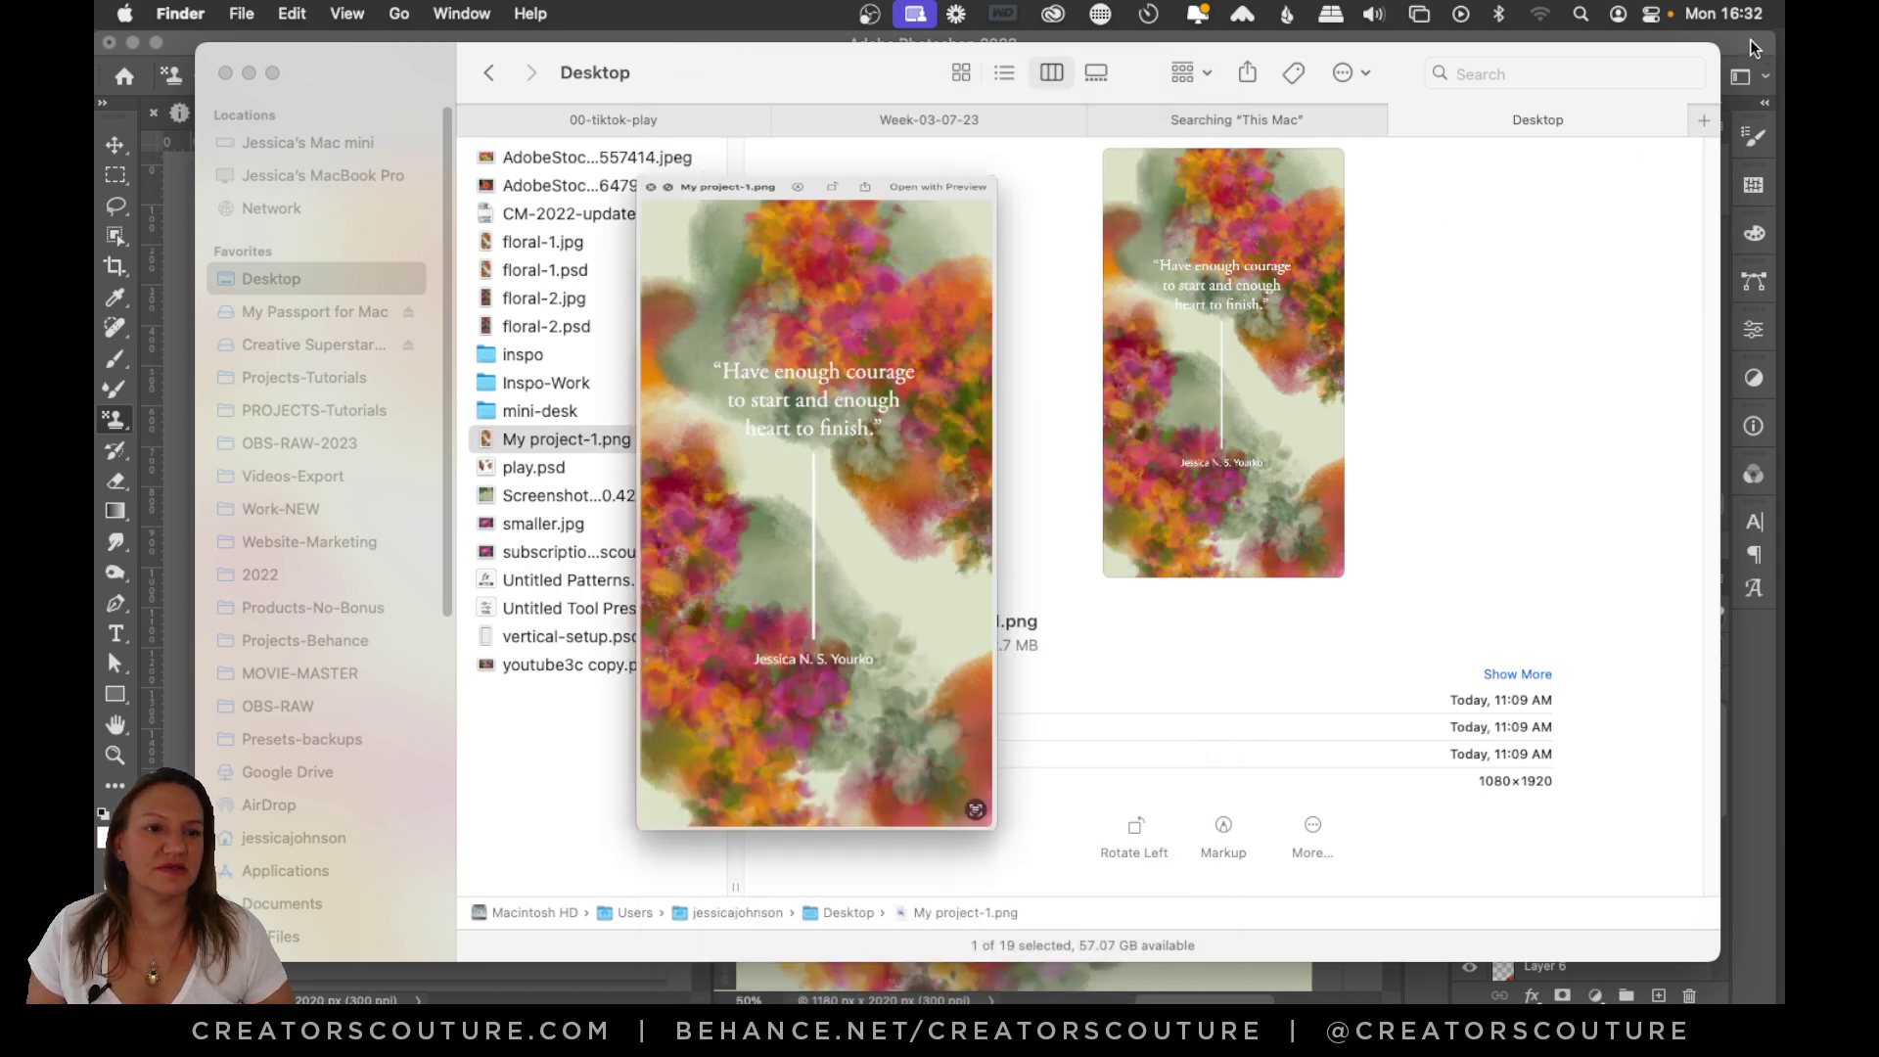
left_click(1742, 39)
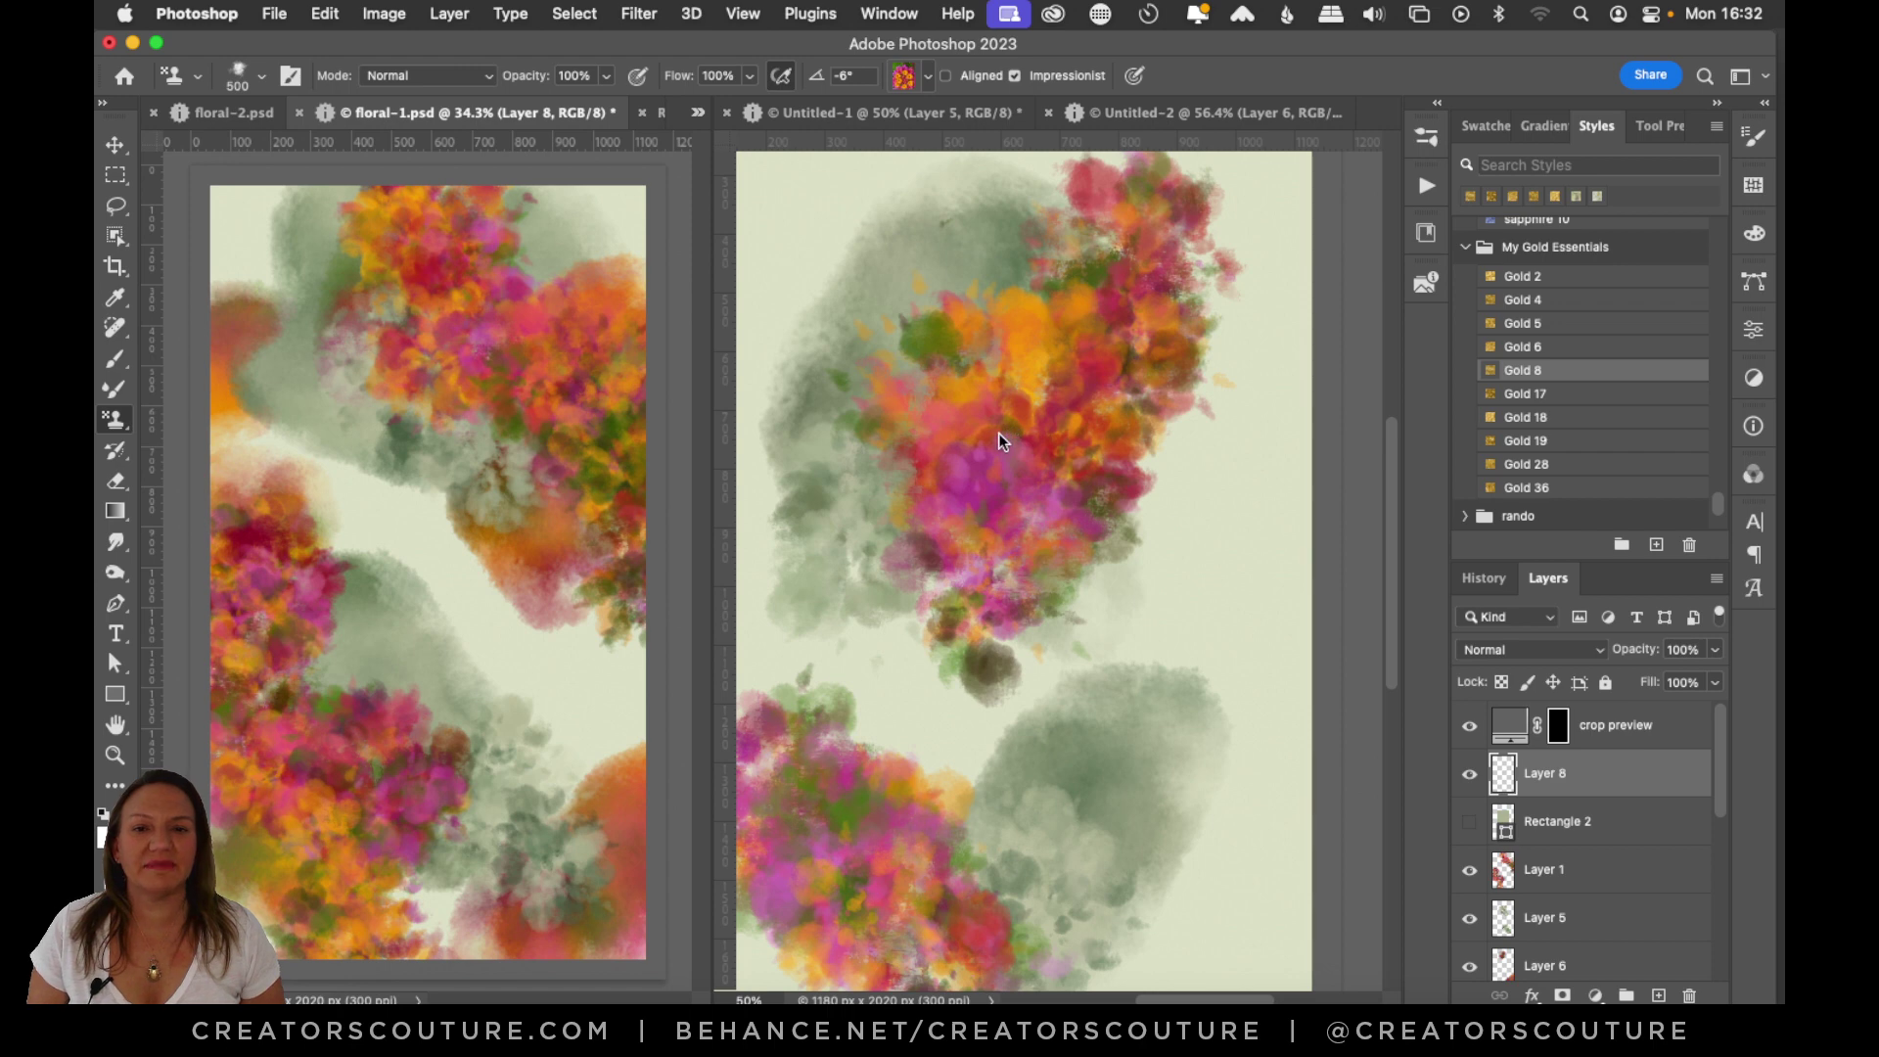